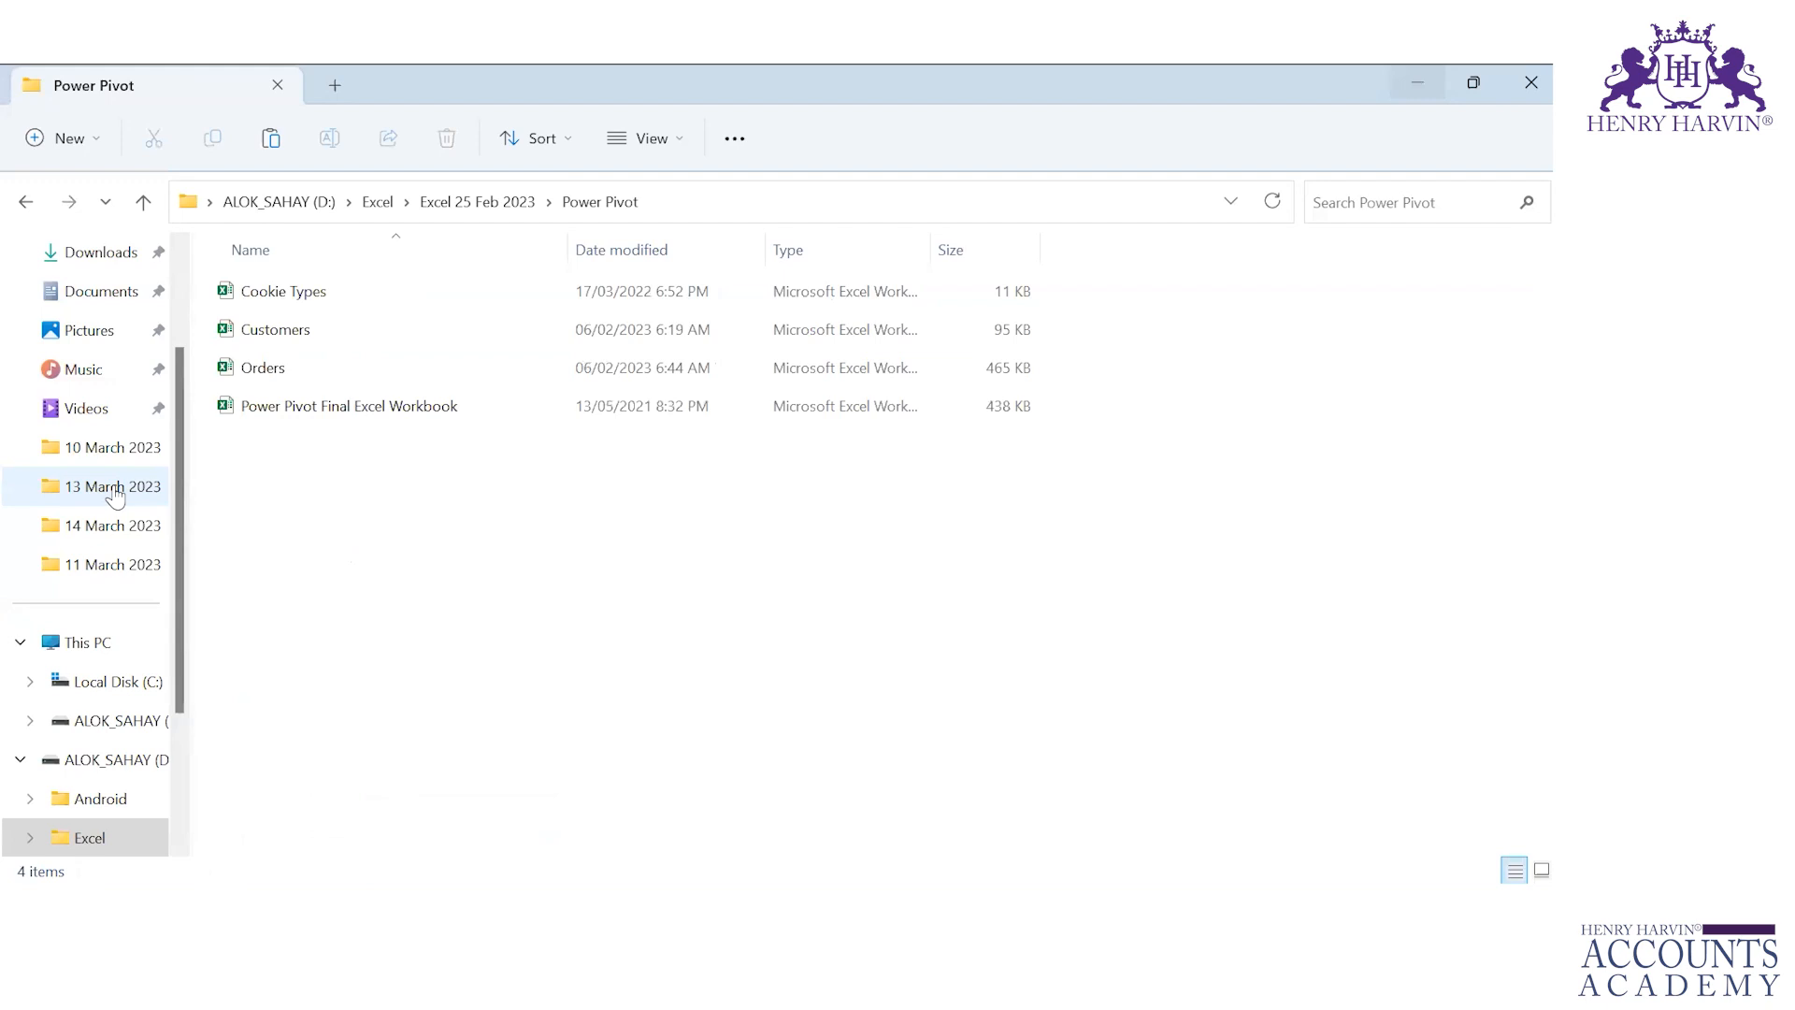
Step: Open the Cookie Types and Customers workbooks from the Power Pivot folder
key(Up)
key(shift+Down)
key(shift+Down)
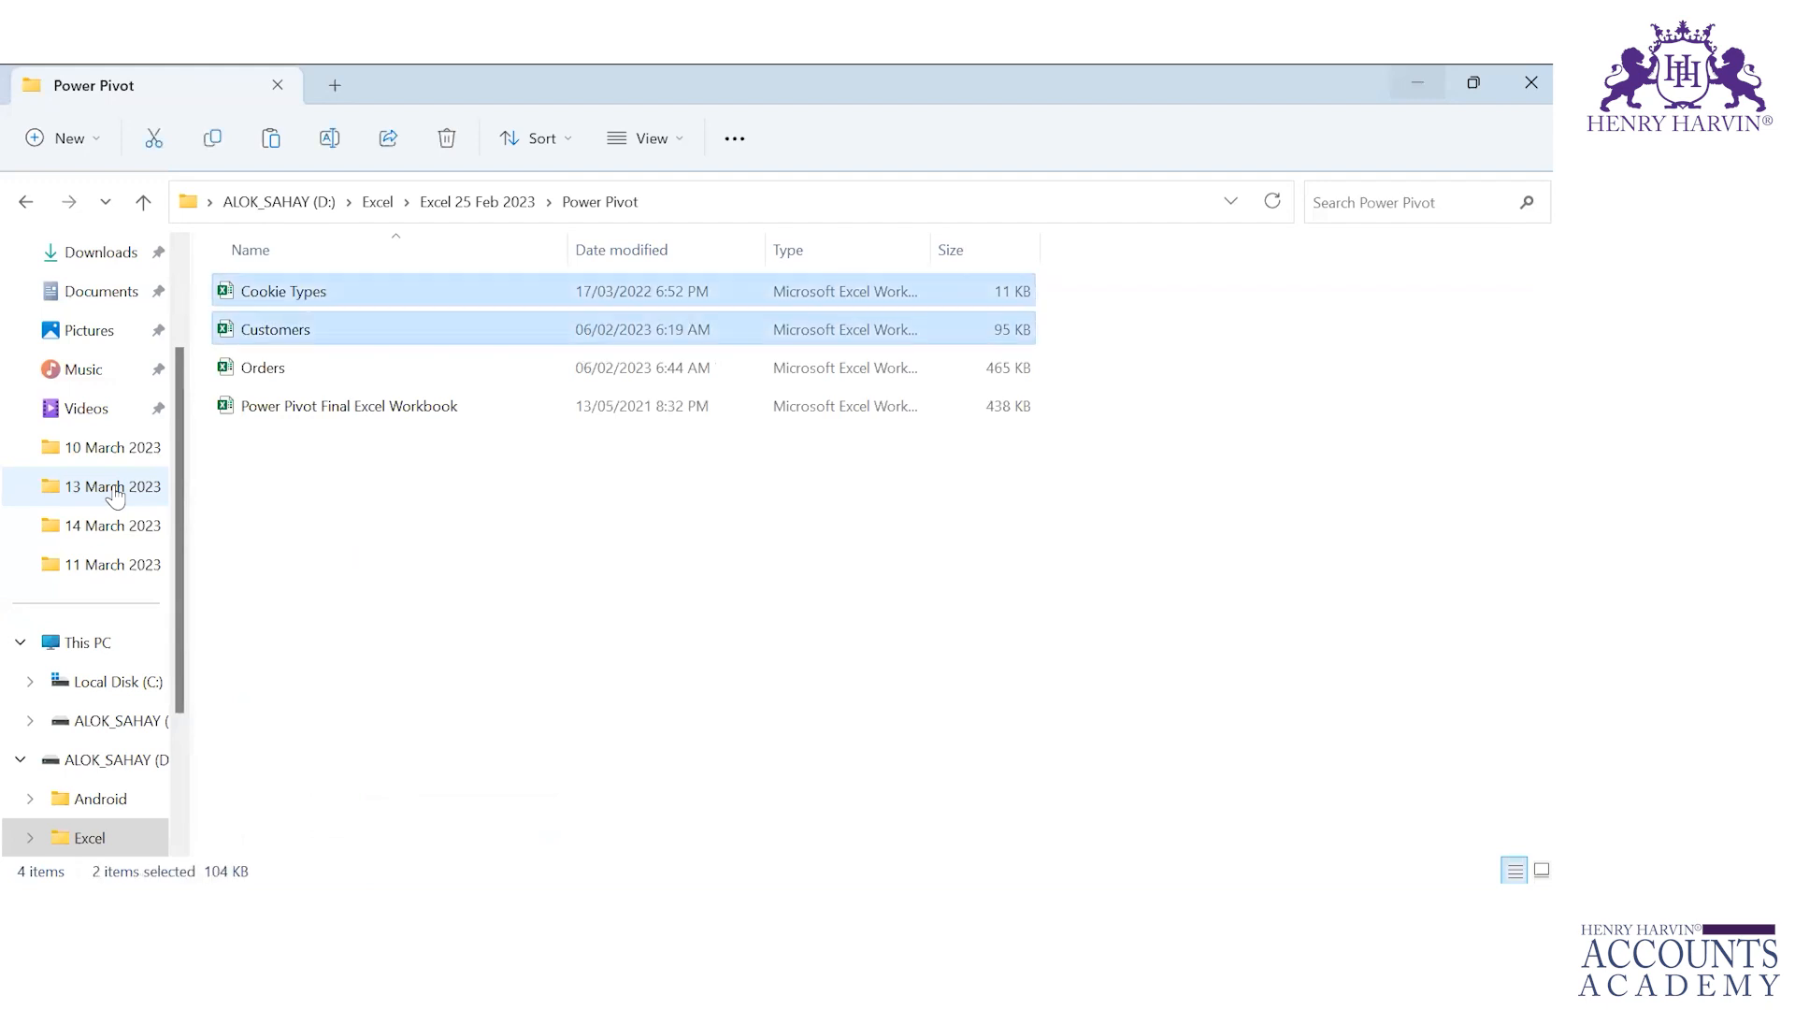
key(Return)
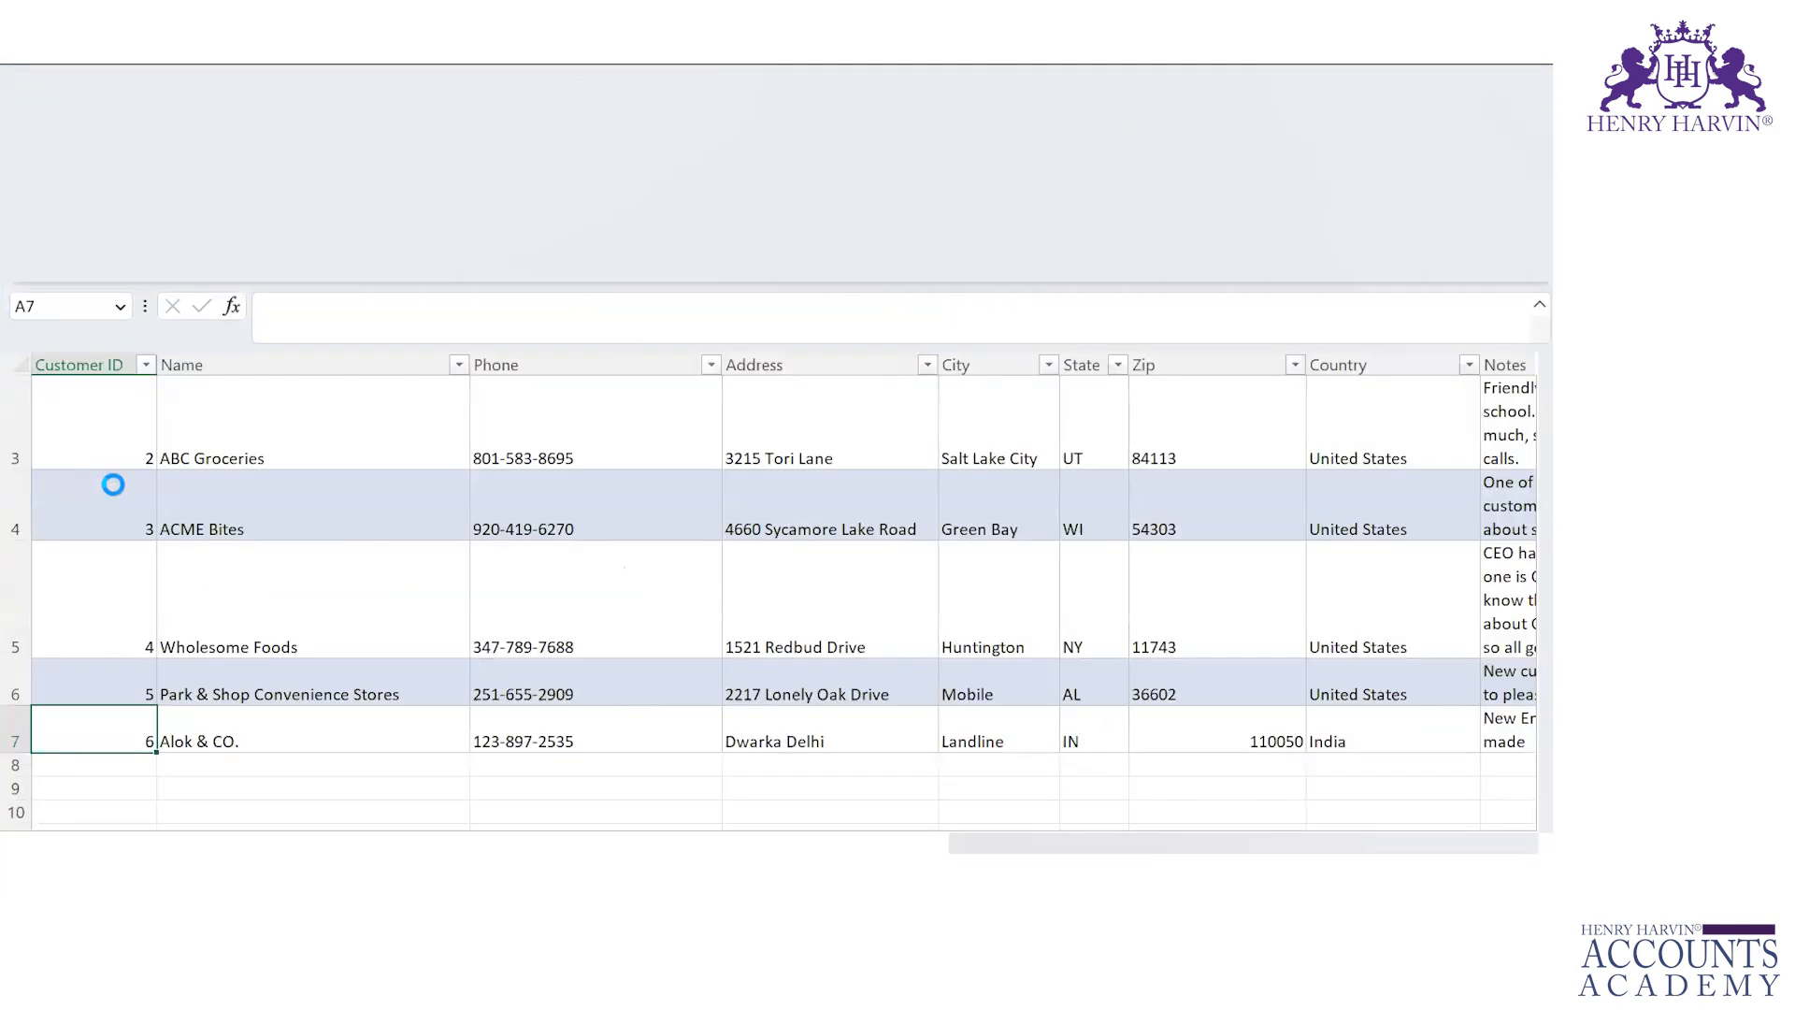
key(super+w)
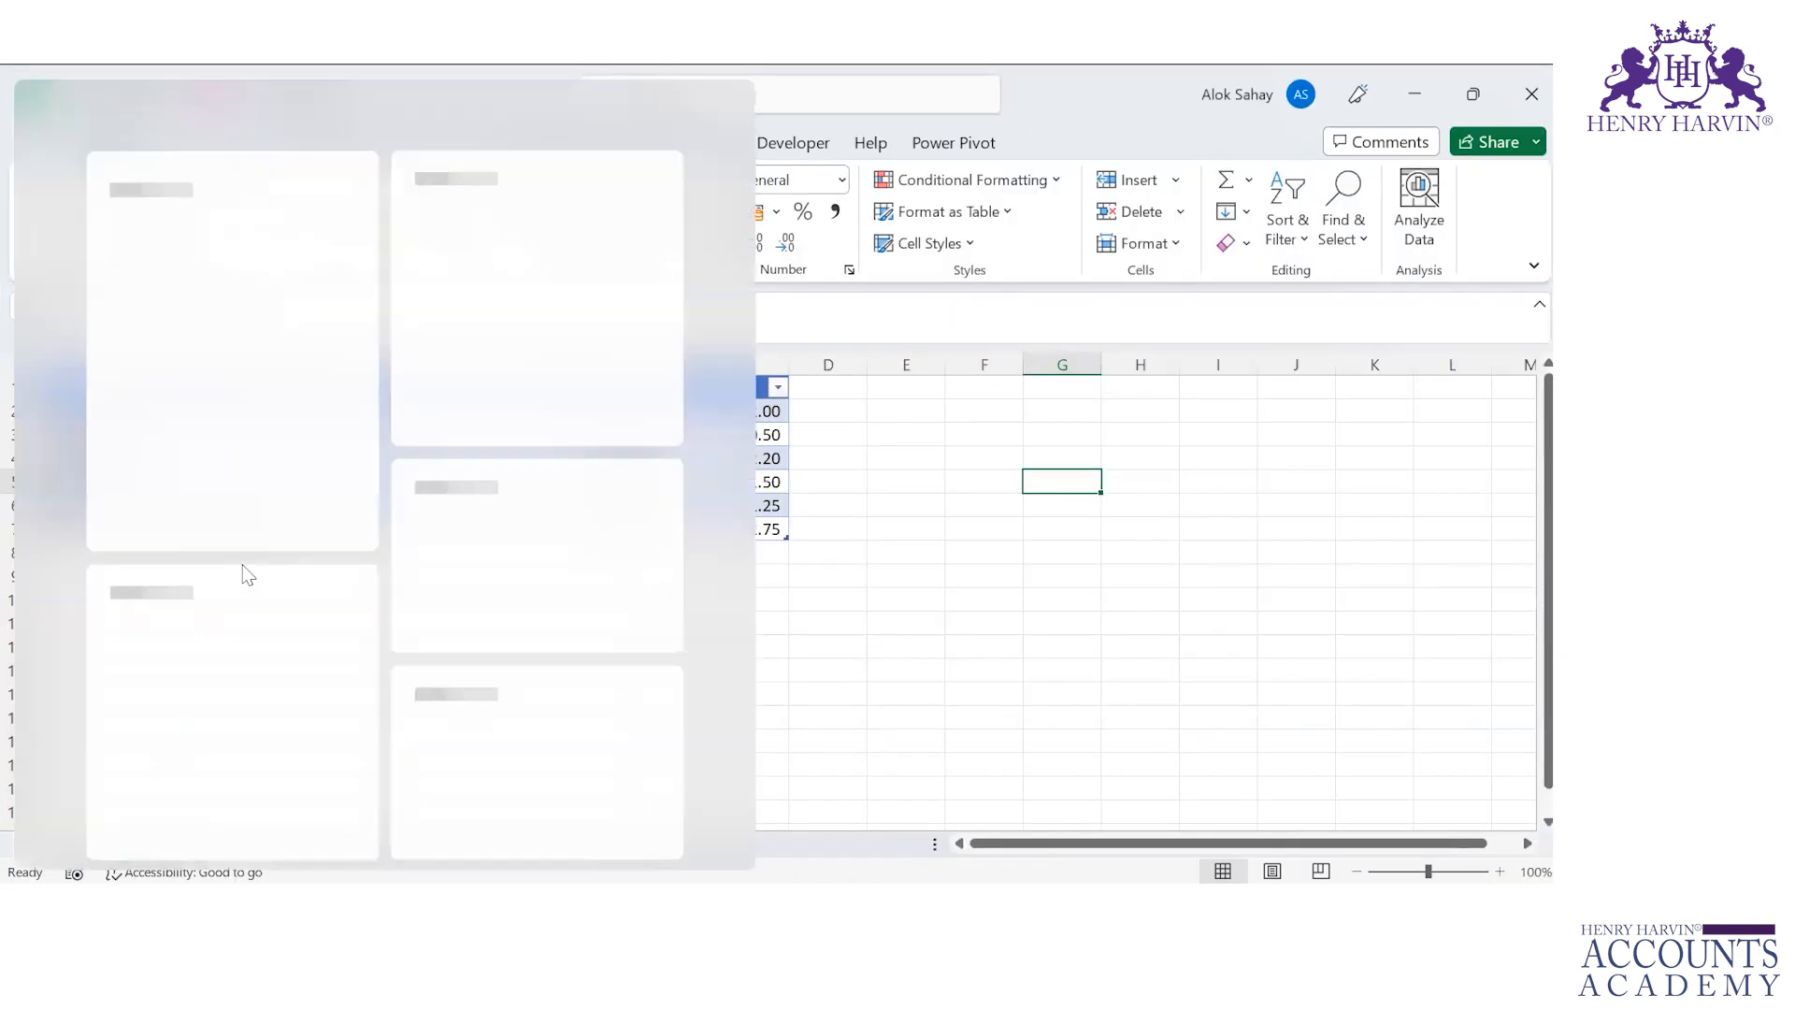
click(1162, 581)
key(Up)
key(Up)
key(Up)
key(Up)
key(Up)
key(Up)
key(Up)
key(Up)
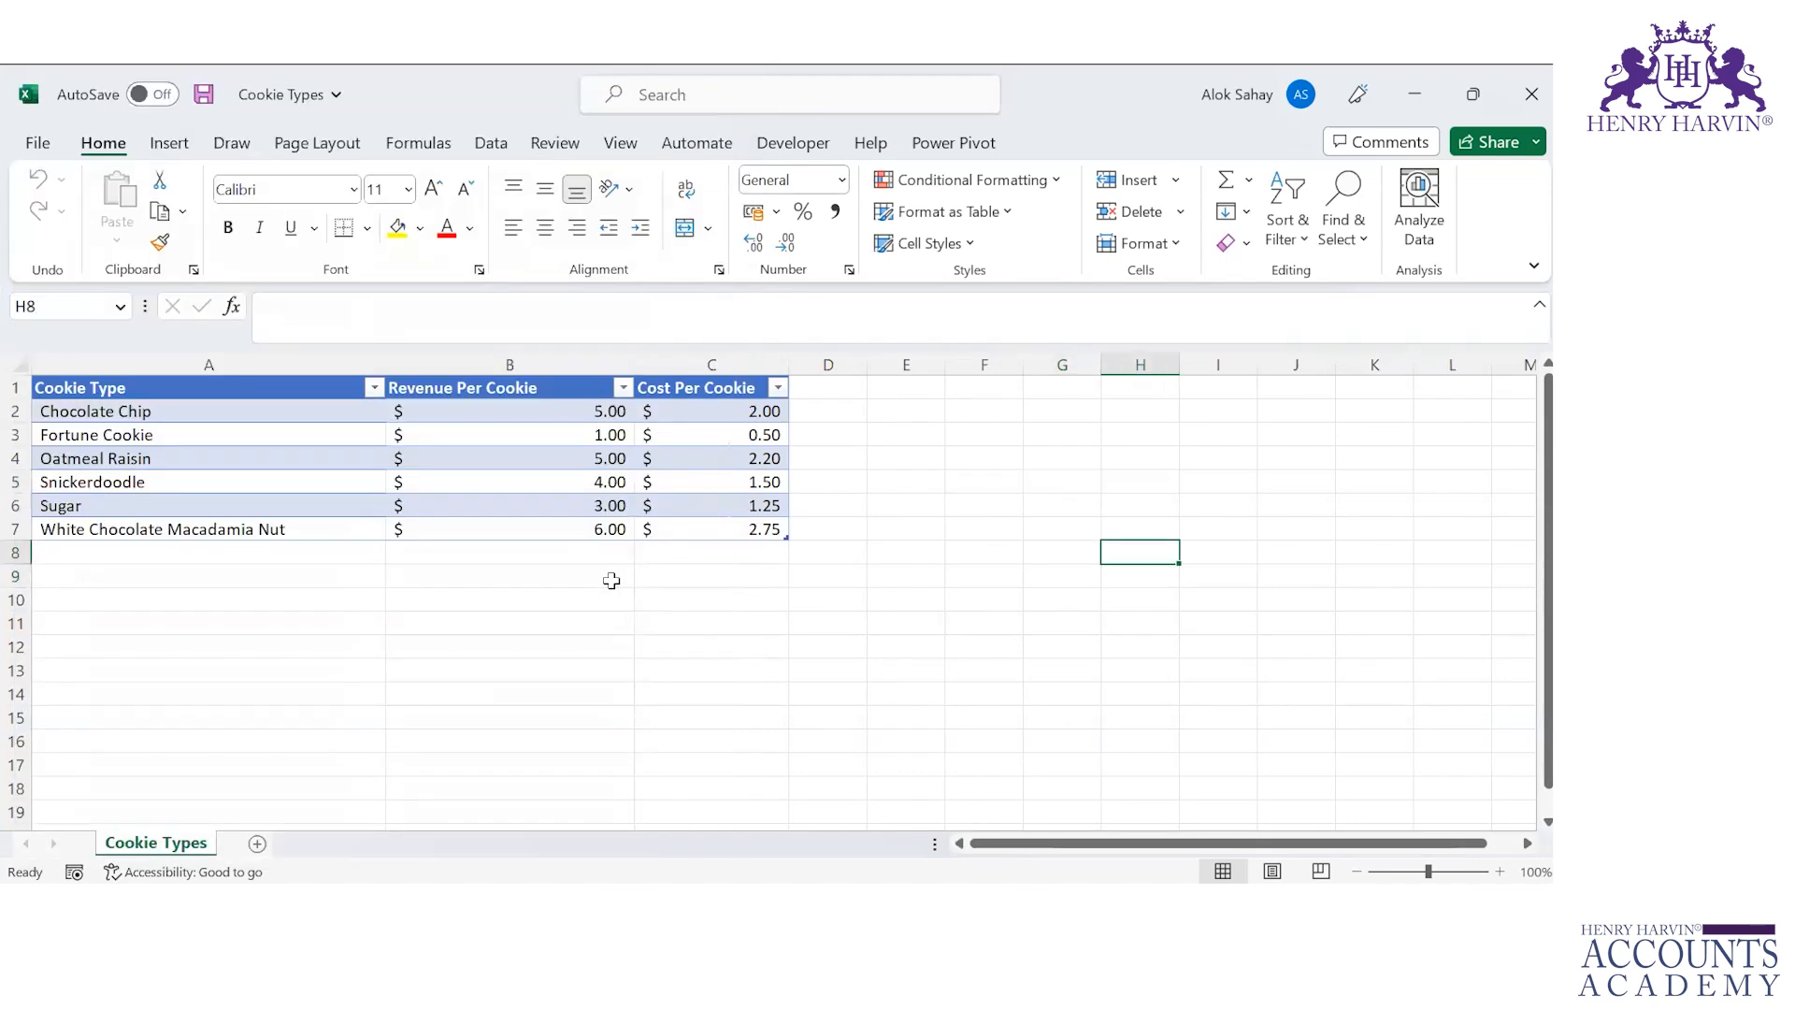
Step: Examine the Cookie Types table's cookie names and its revenue and cost per cookie columns
key(Left)
key(Left)
key(Left)
key(Left)
key(Left)
key(Left)
key(Left)
key(Down)
key(Down)
key(Down)
key(Down)
key(Down)
key(Down)
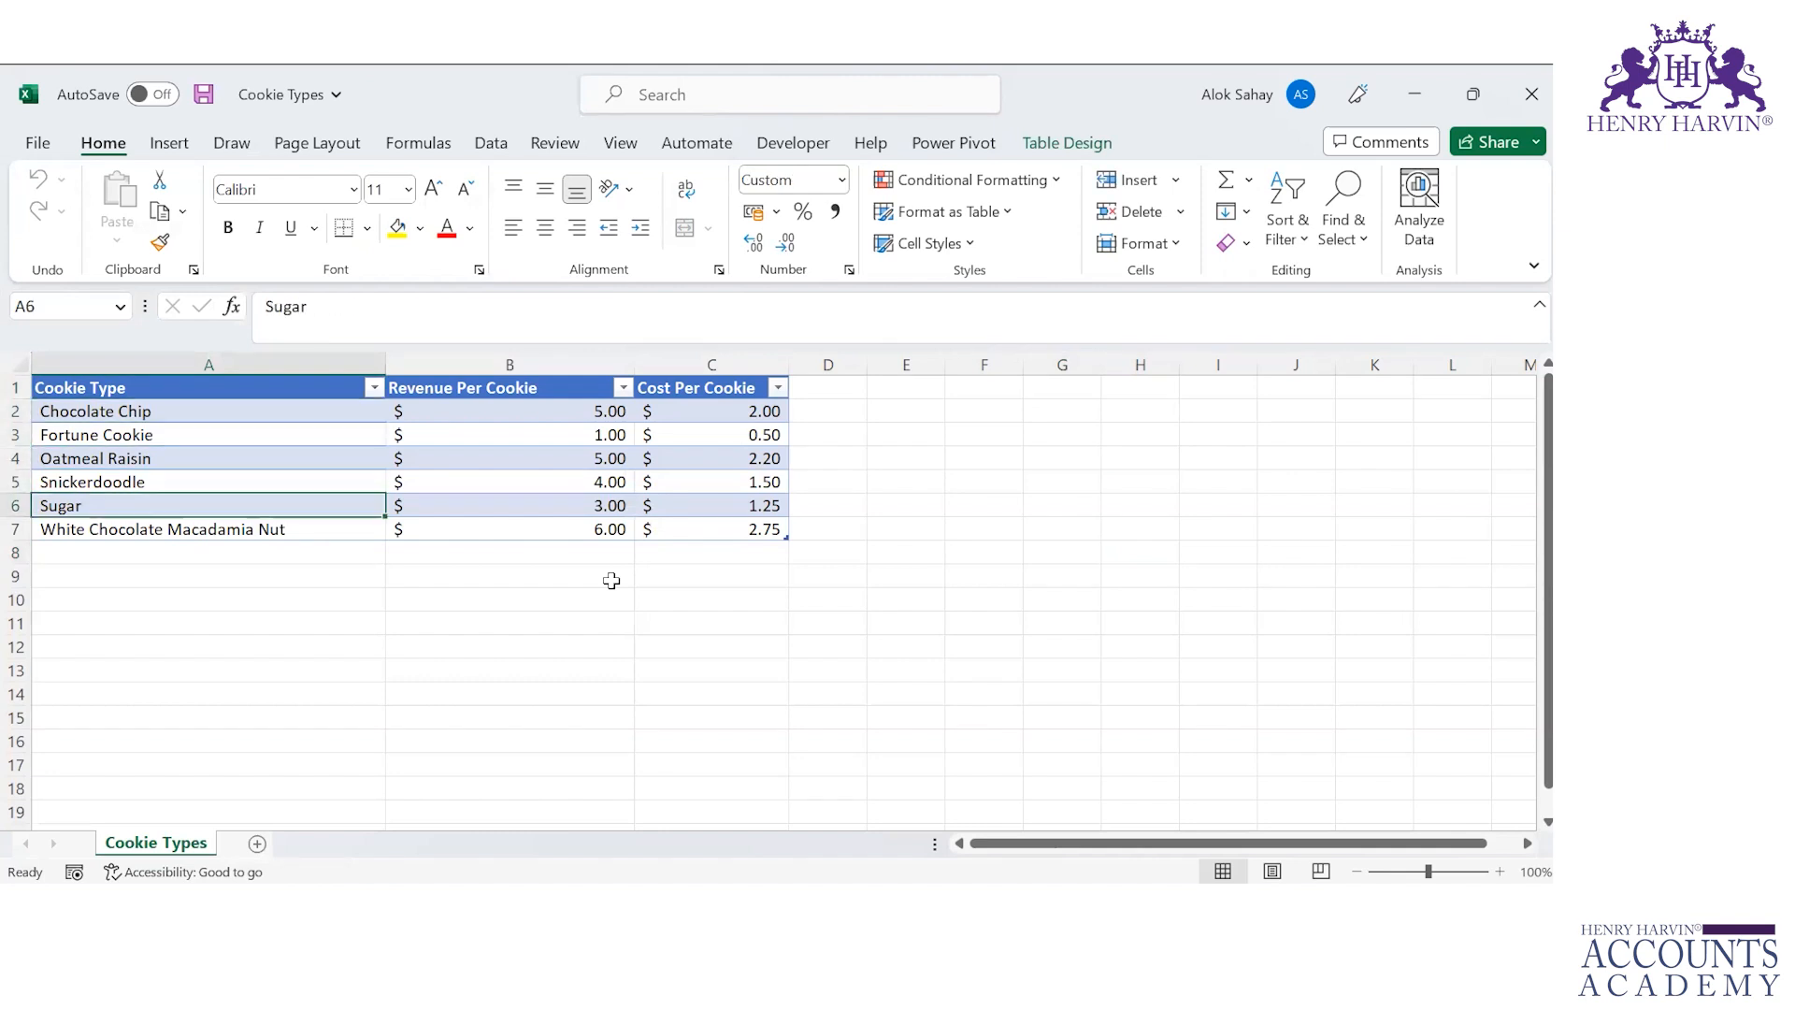
key(Right)
key(Up)
key(Up)
key(Up)
key(Up)
key(Up)
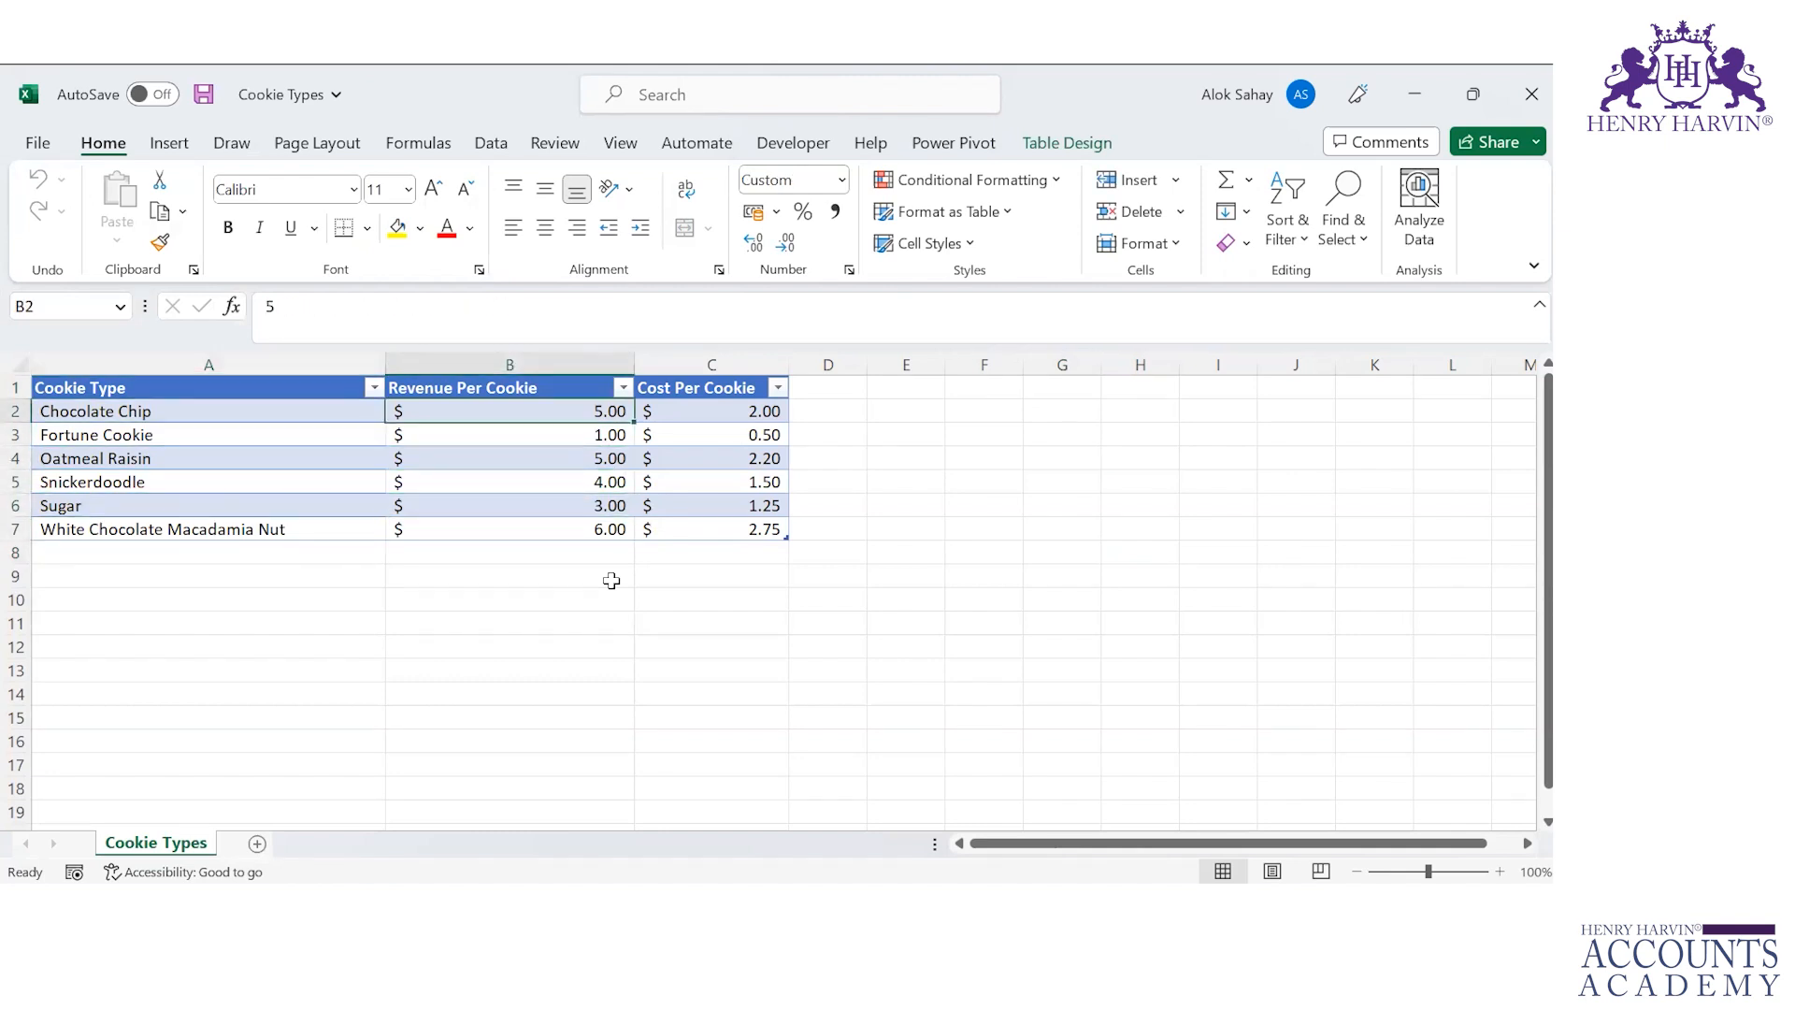
key(Right)
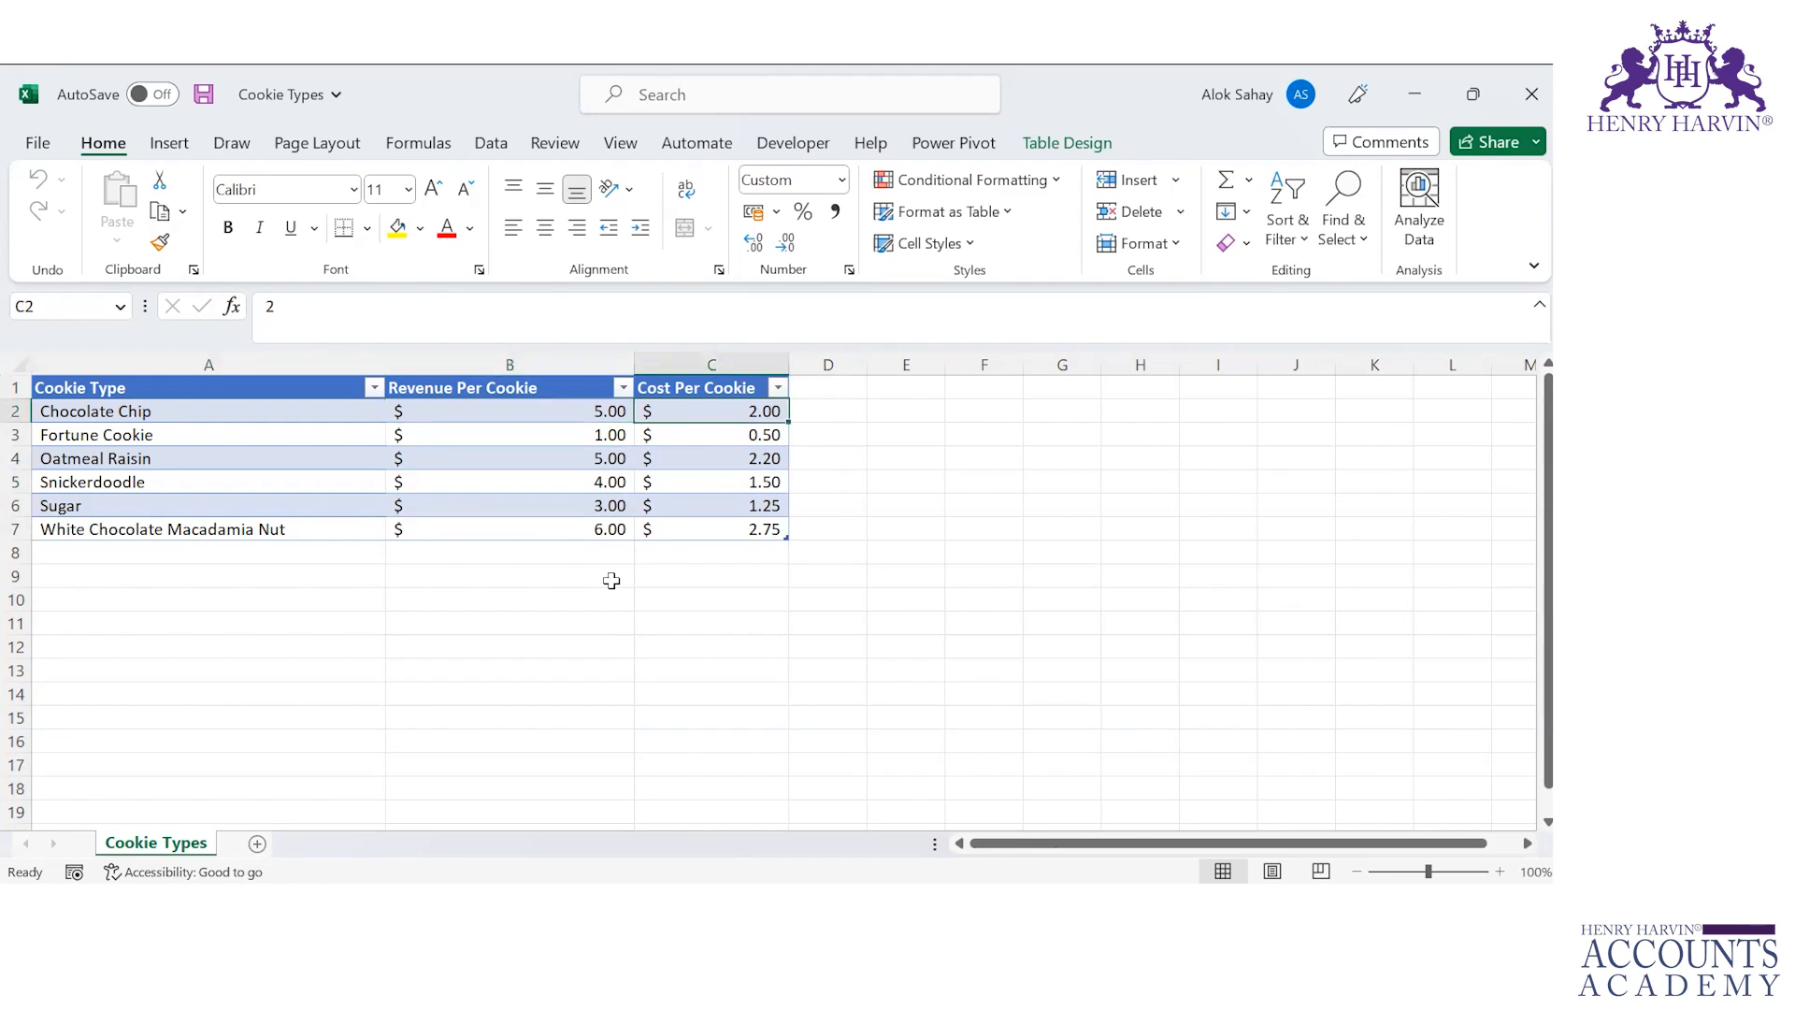
key(Down)
key(Down)
key(Down)
key(Down)
key(Down)
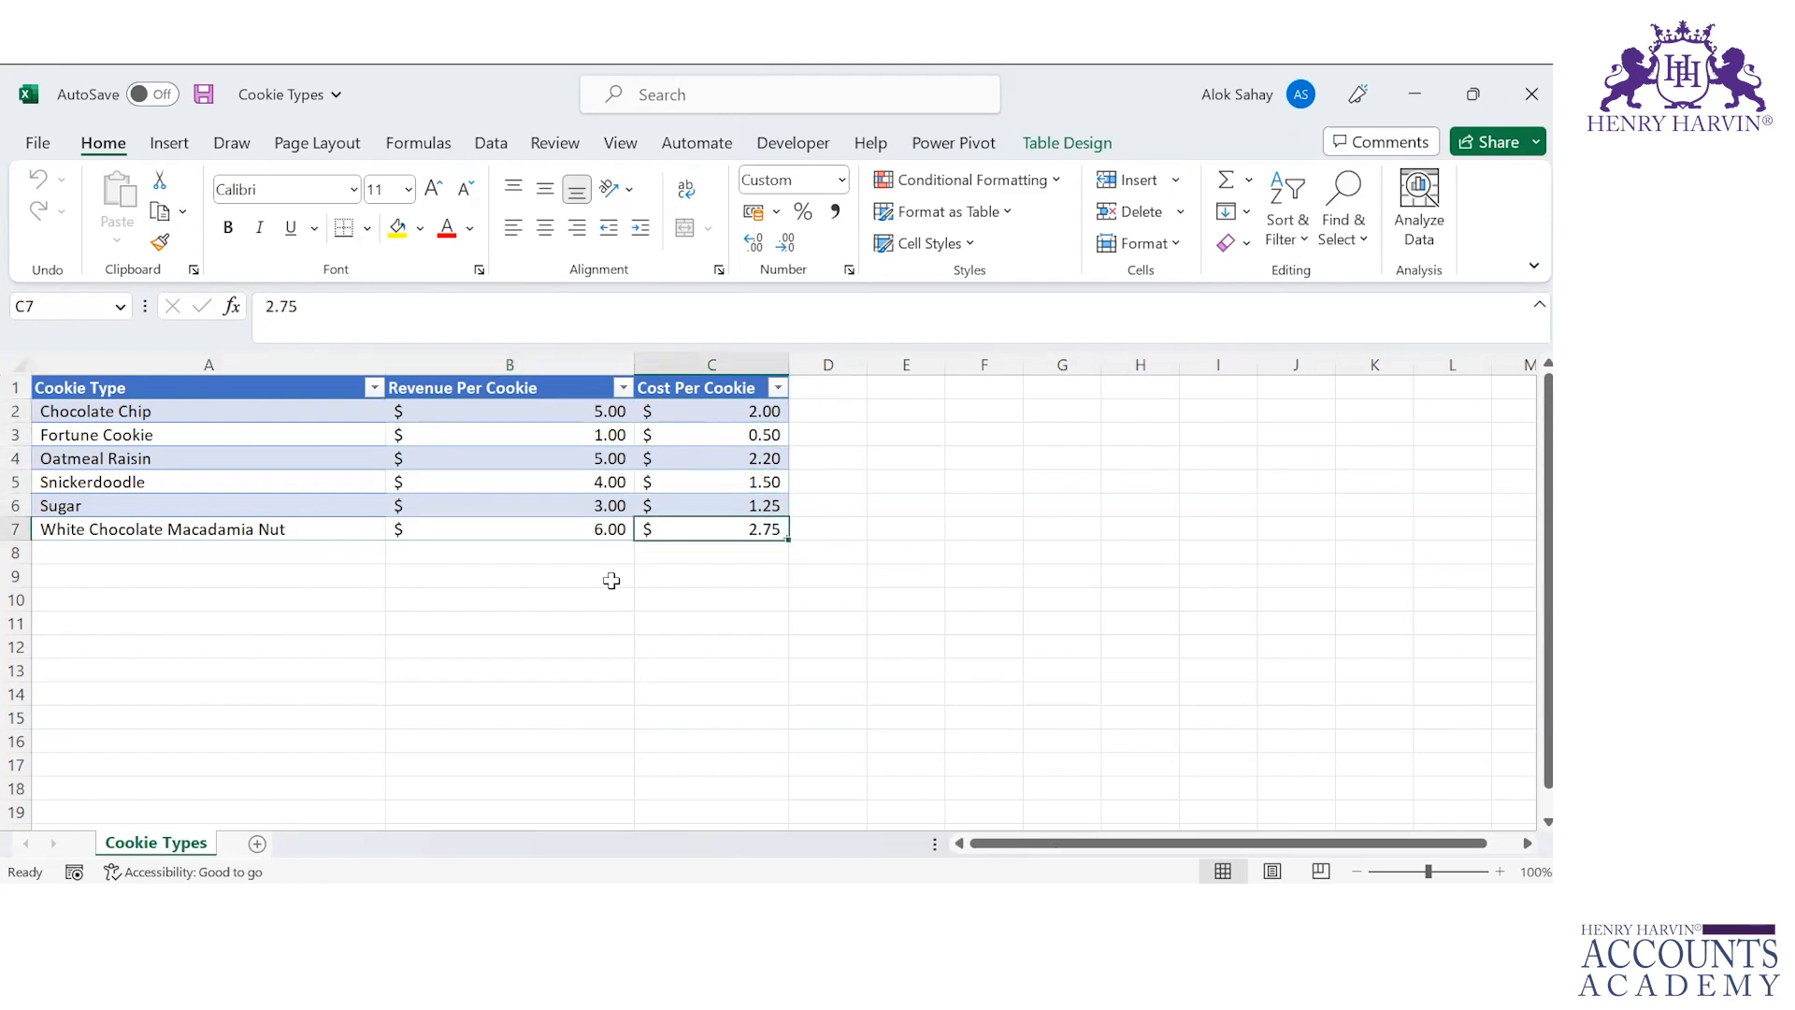
Step: Switch to the Customers workbook and review the columns of its customer table
key(alt+Tab)
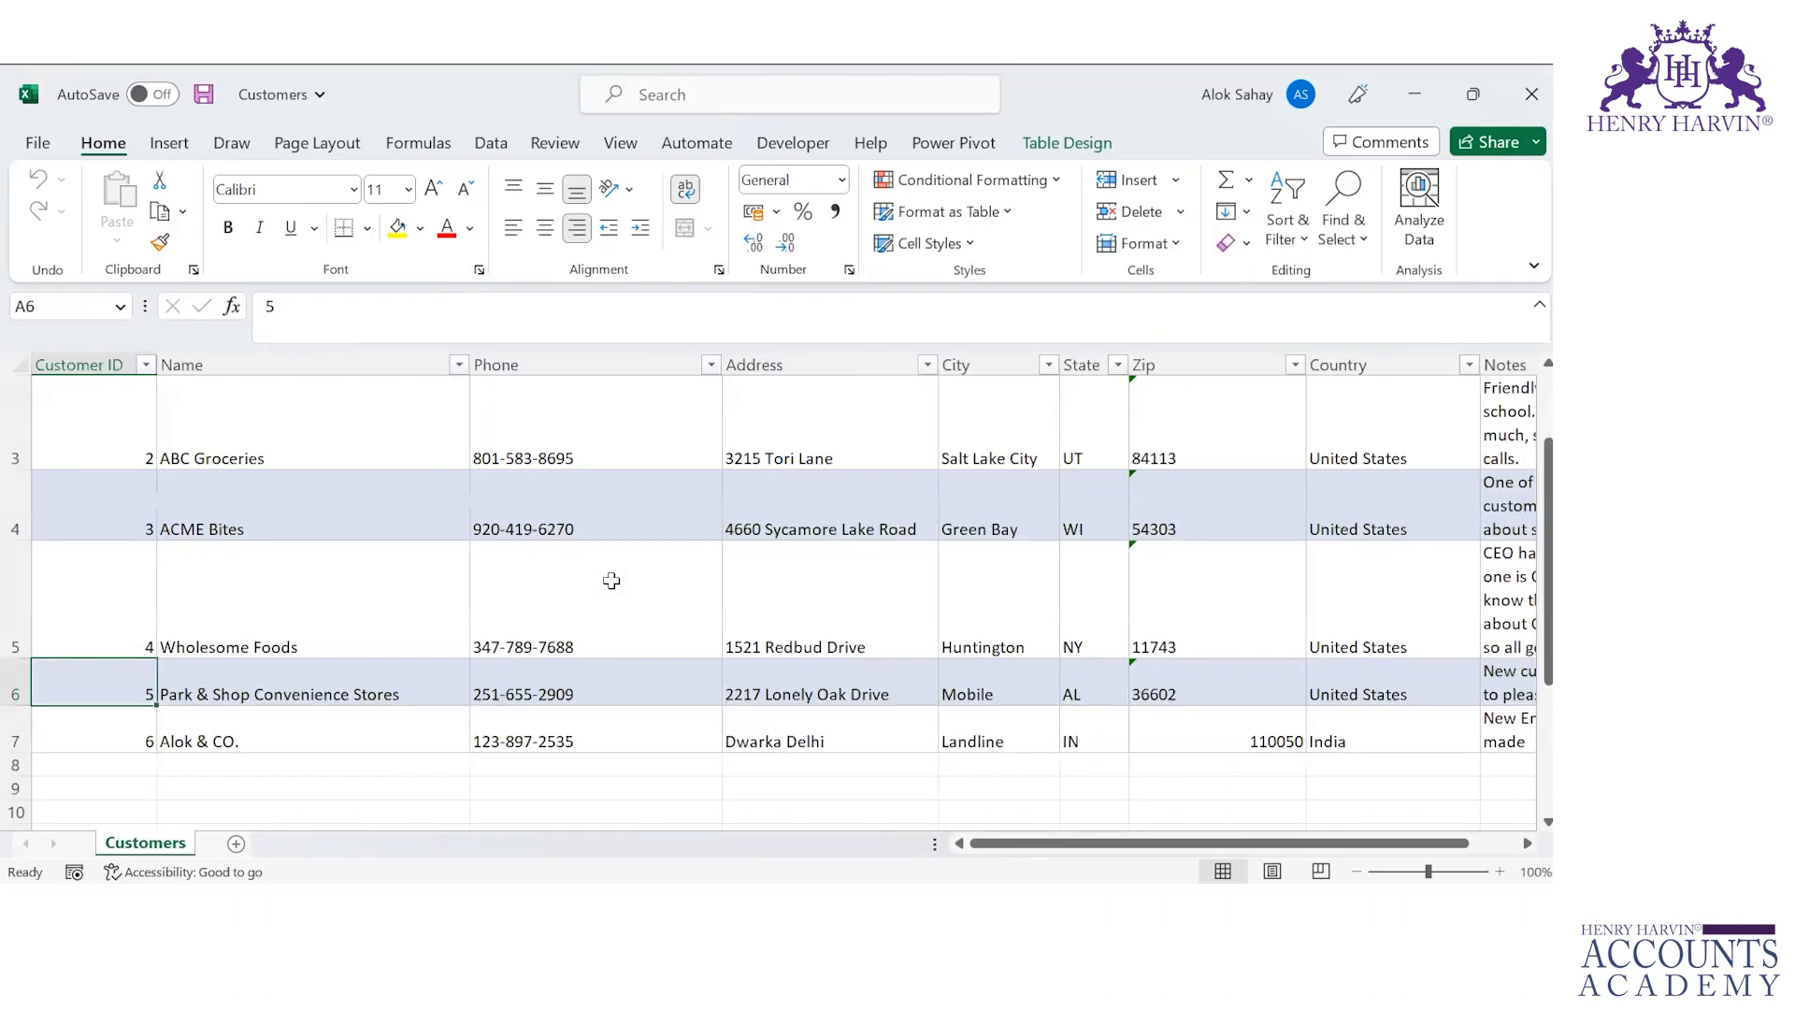
key(Down)
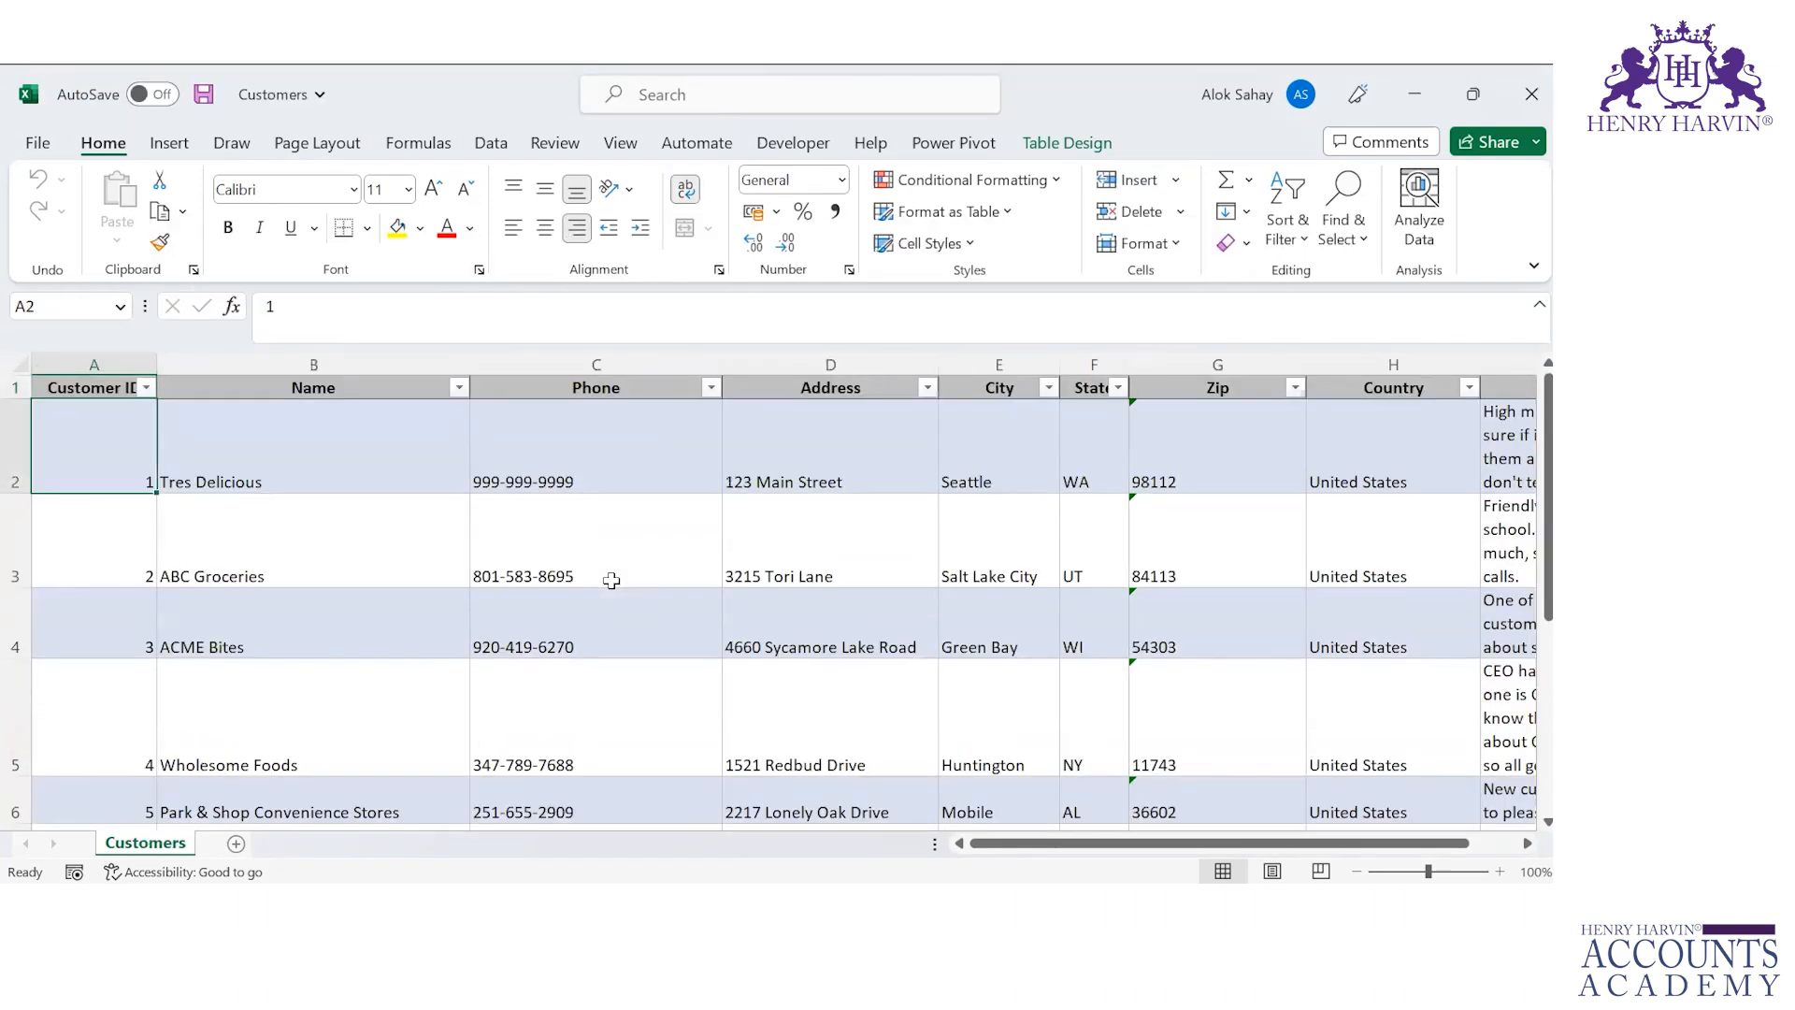
key(Right)
key(Right)
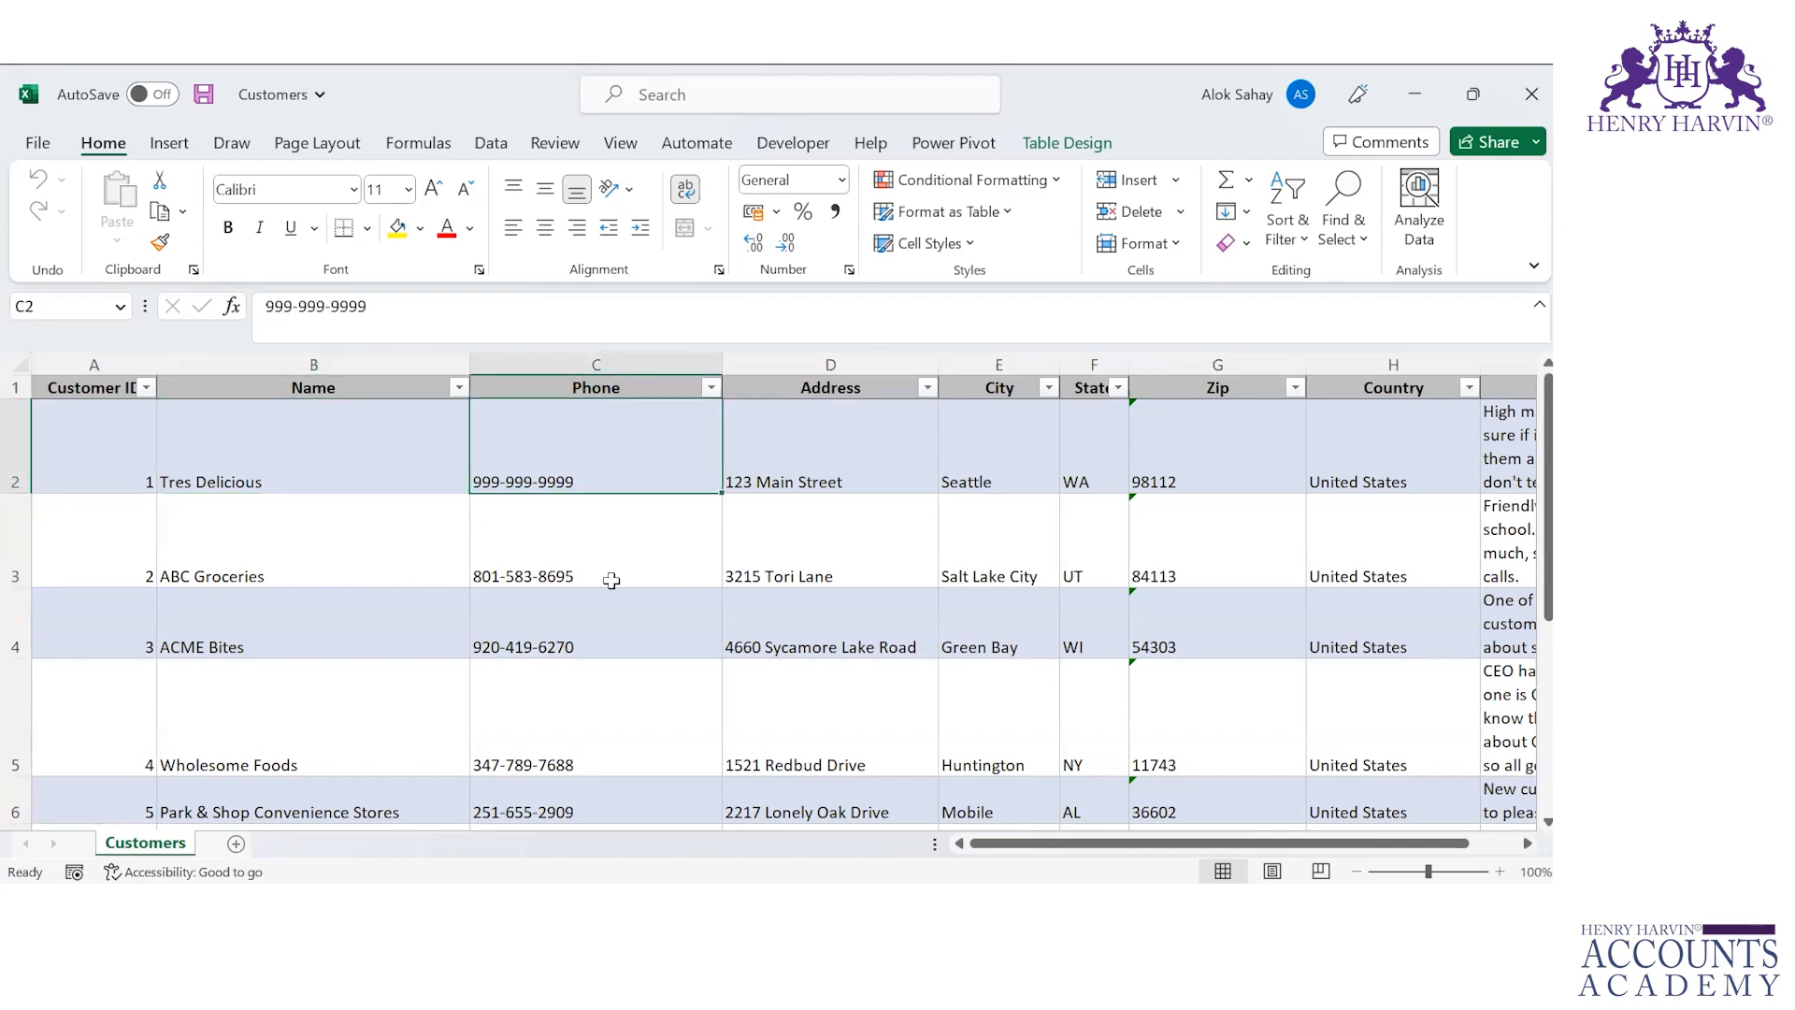
key(Right)
key(Right)
key(Right)
key(Right)
key(Right)
key(Right)
key(Right)
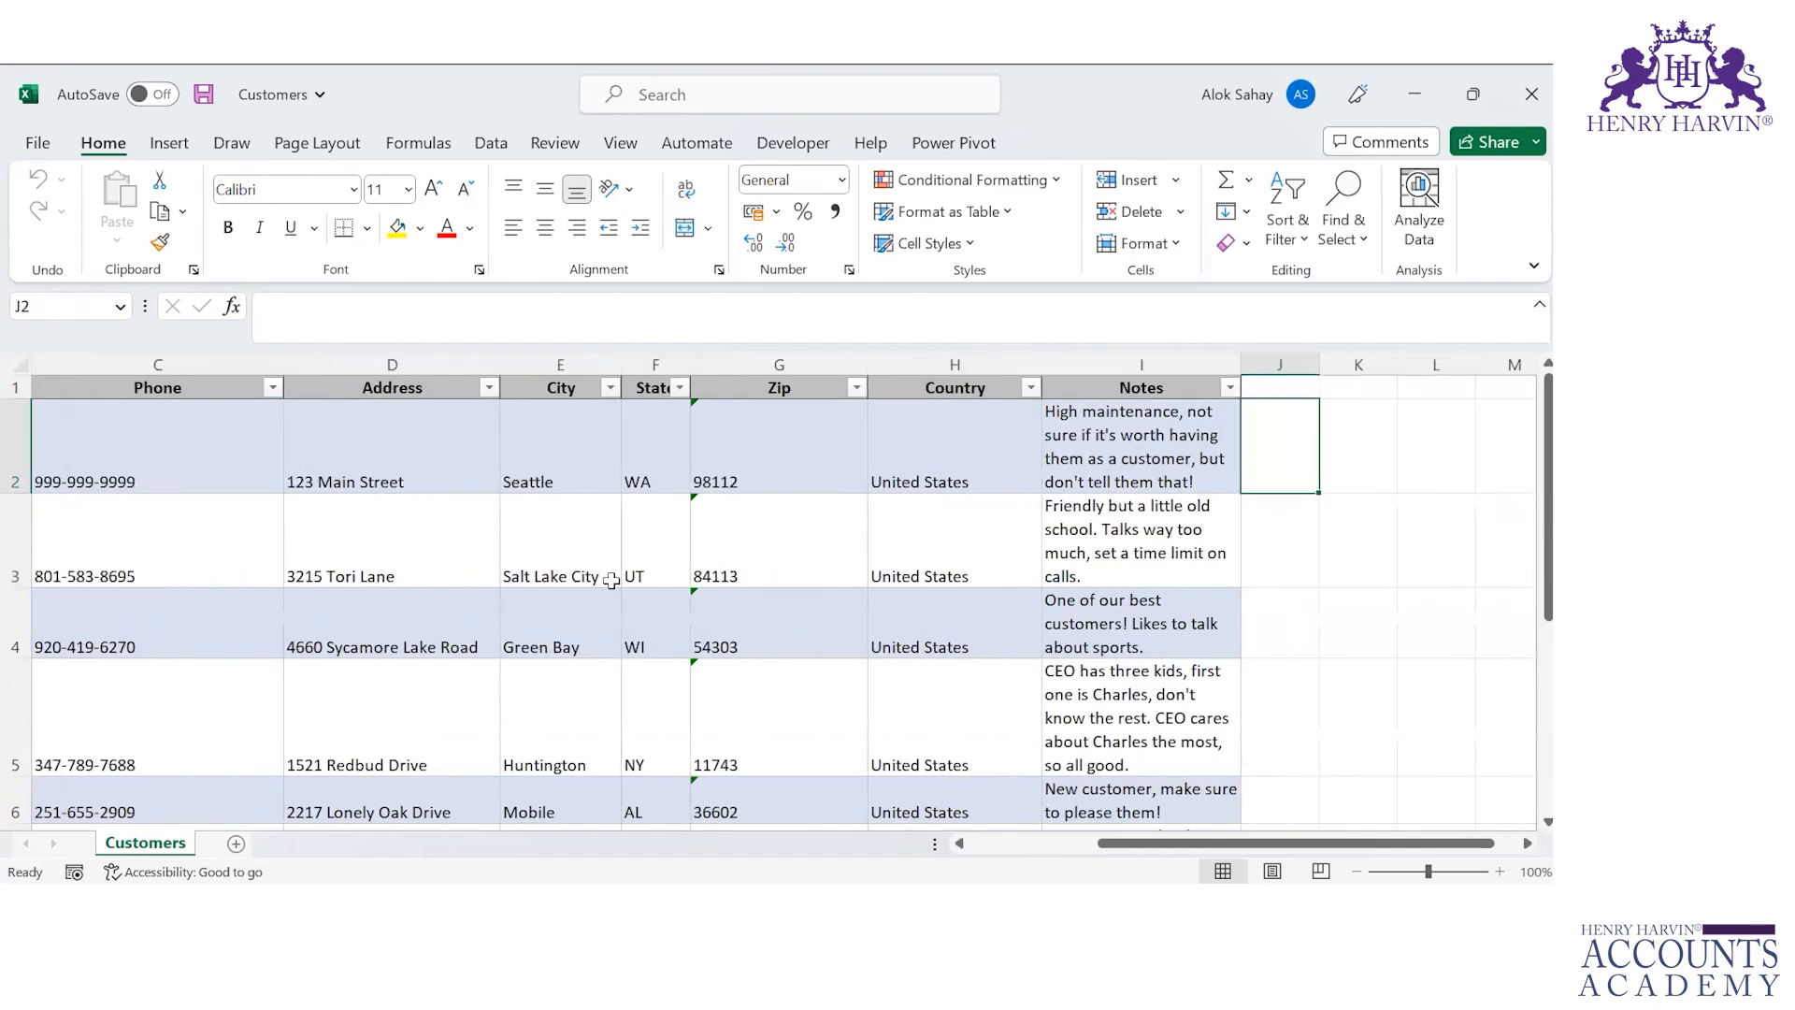
key(Home)
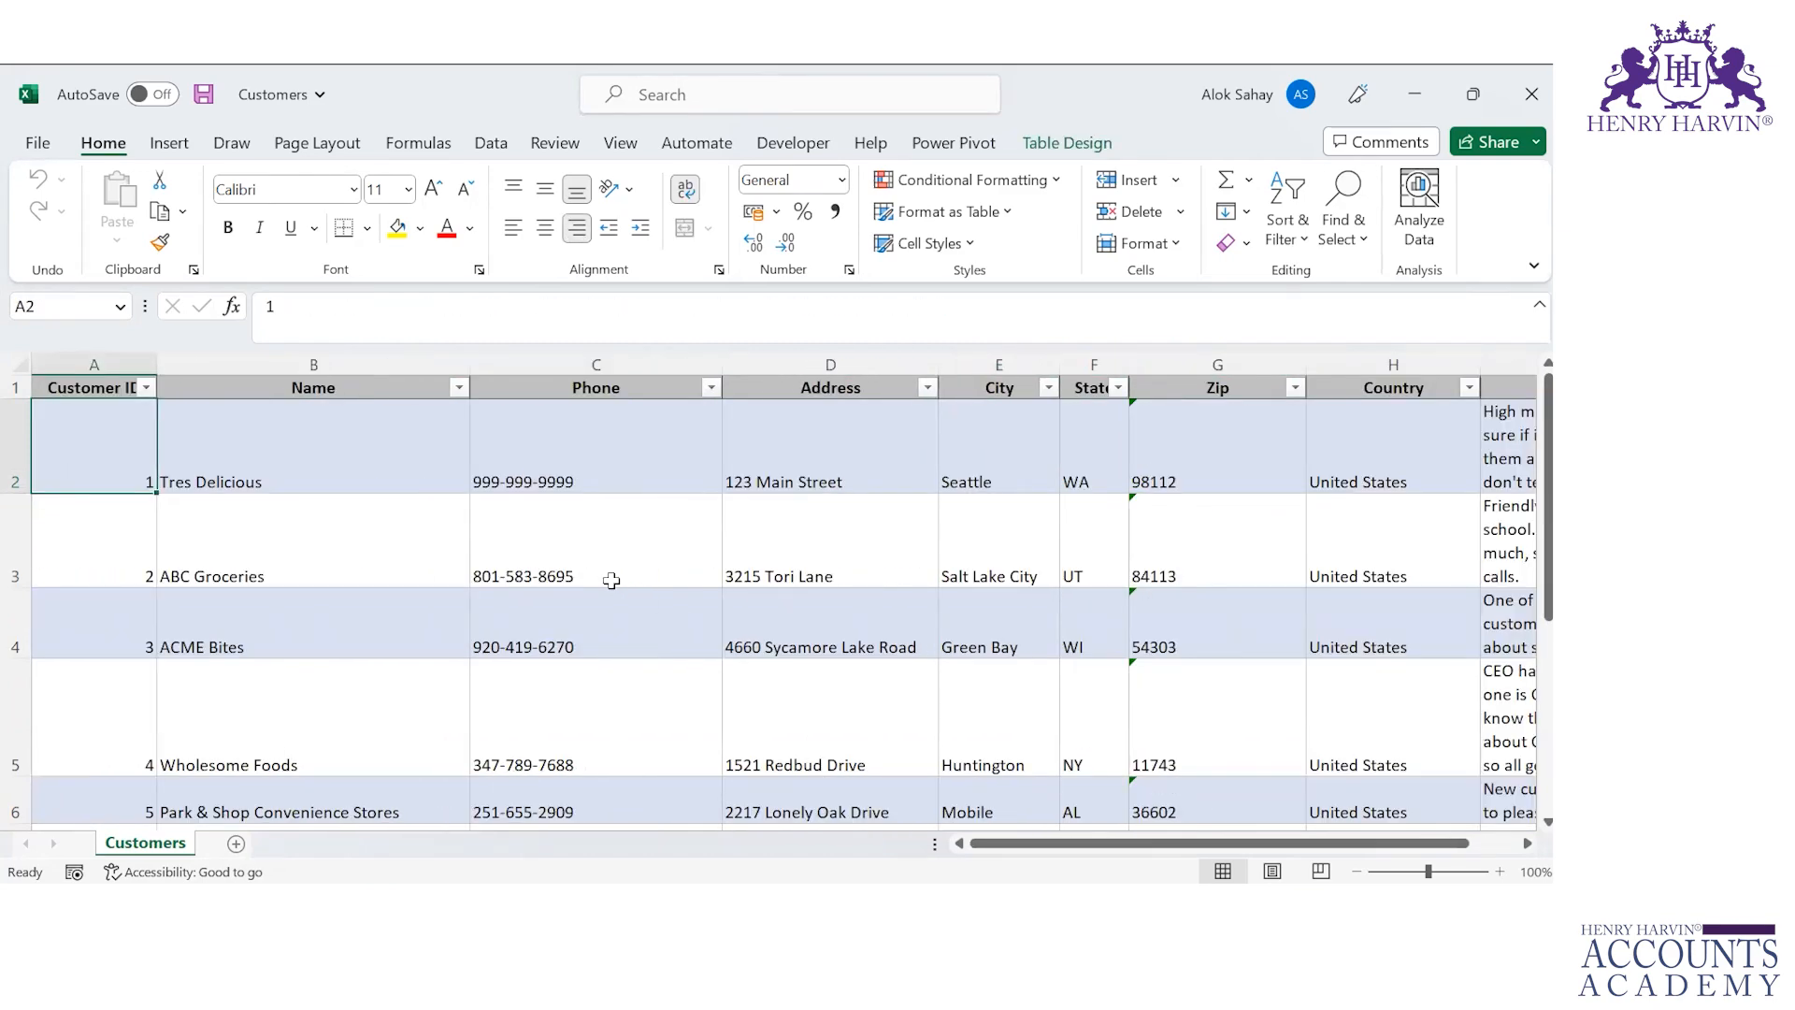
Step: Switch to the Orders workbook, review the Orders sheet's table, and enable the workbook's content
key(alt+Tab)
key(alt+Tab)
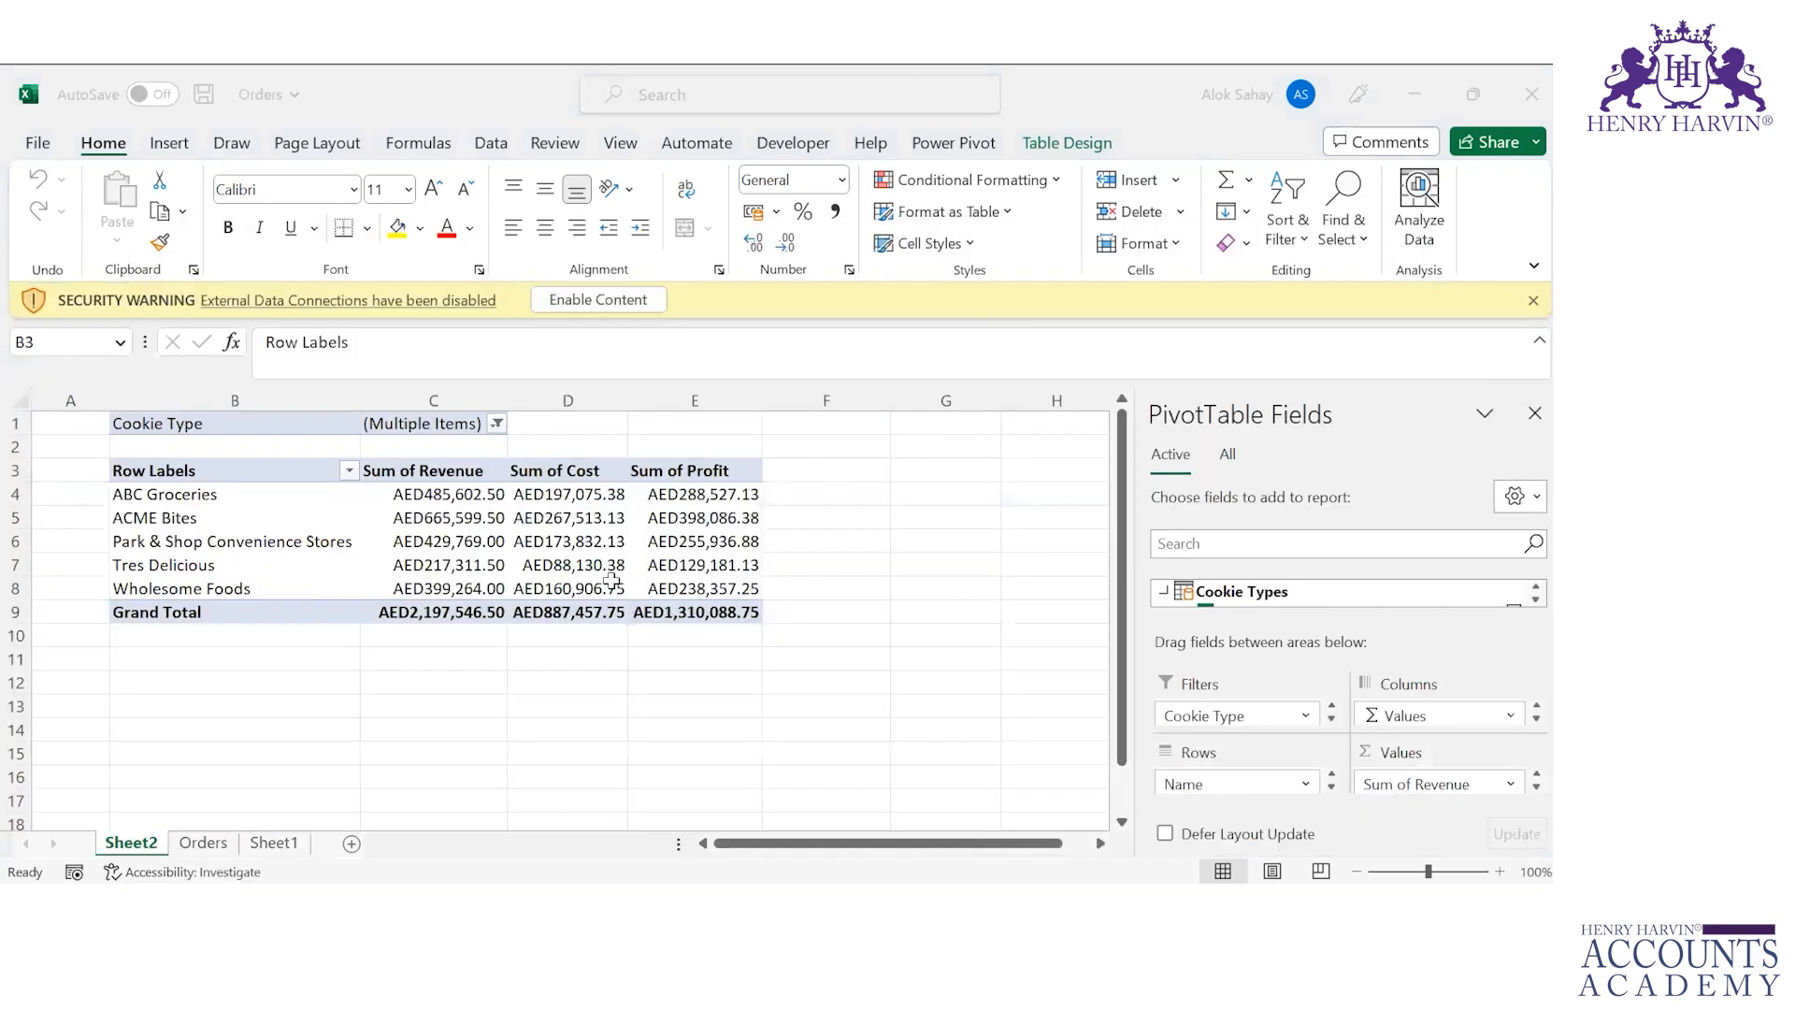
key(ctrl+Page_Down)
key(Left)
key(Left)
key(Left)
key(Left)
key(Left)
key(Left)
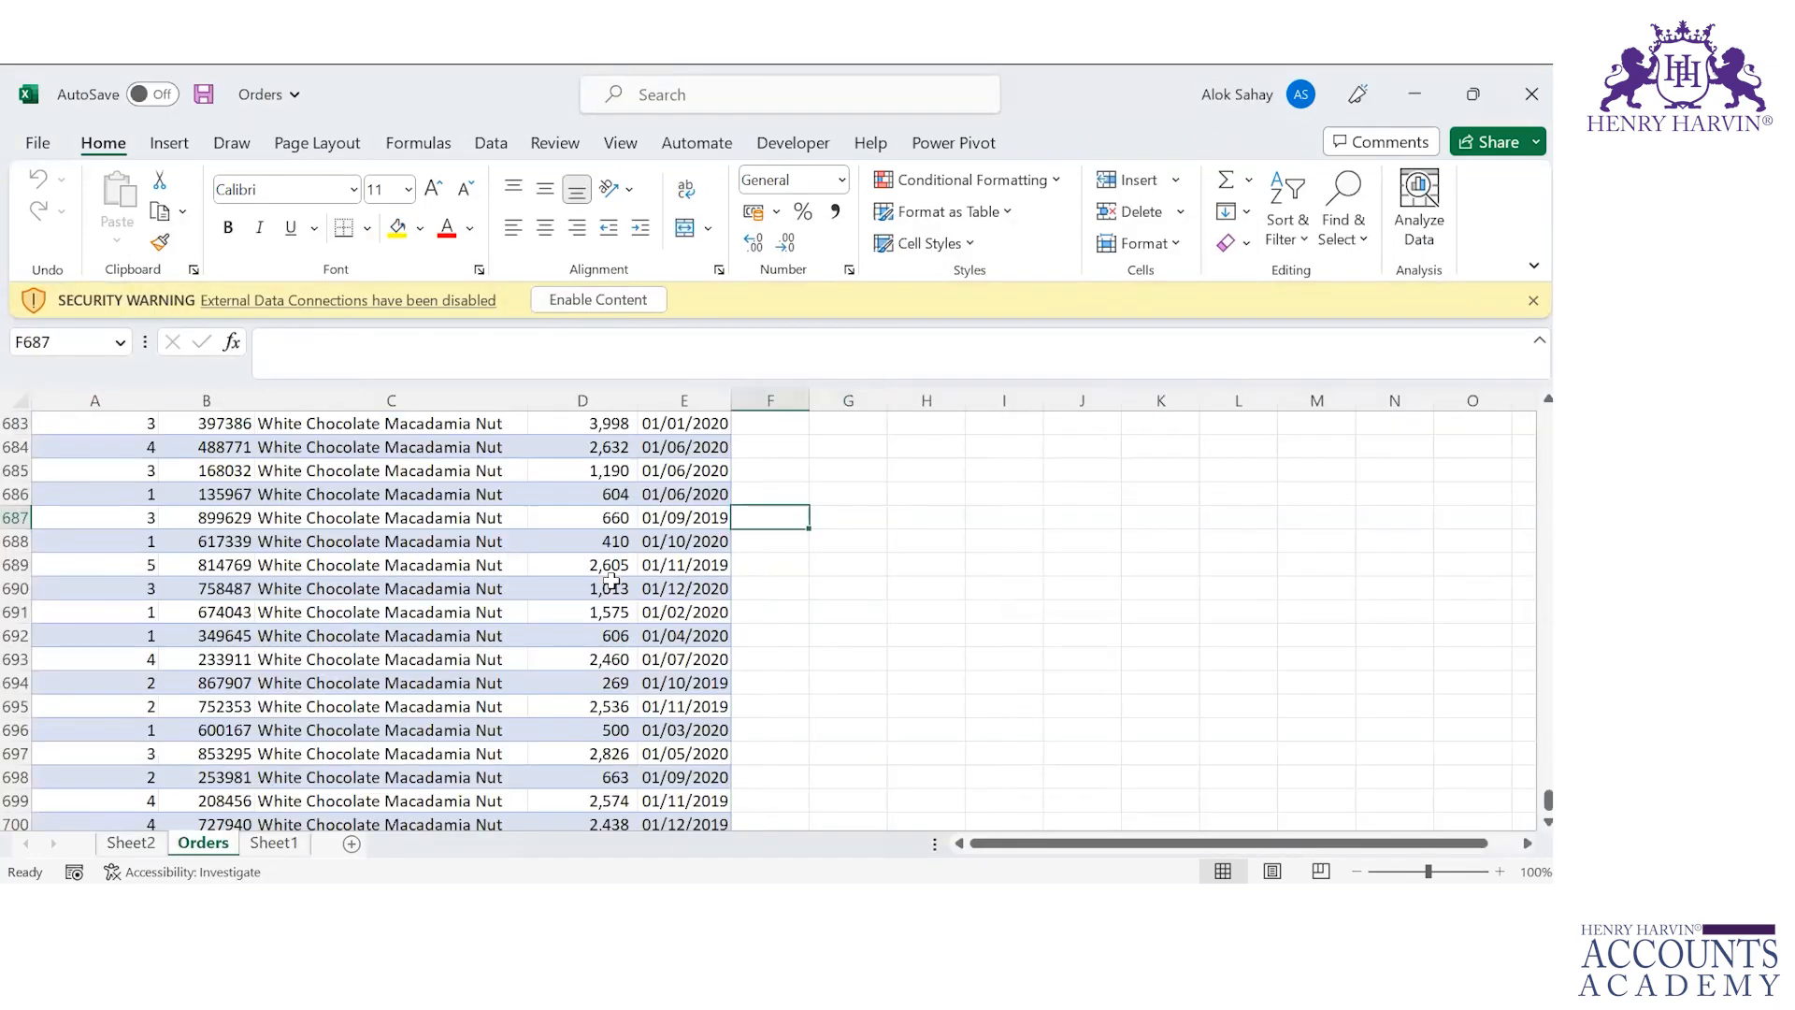
key(ctrl+Up)
key(Down)
key(Right)
key(Right)
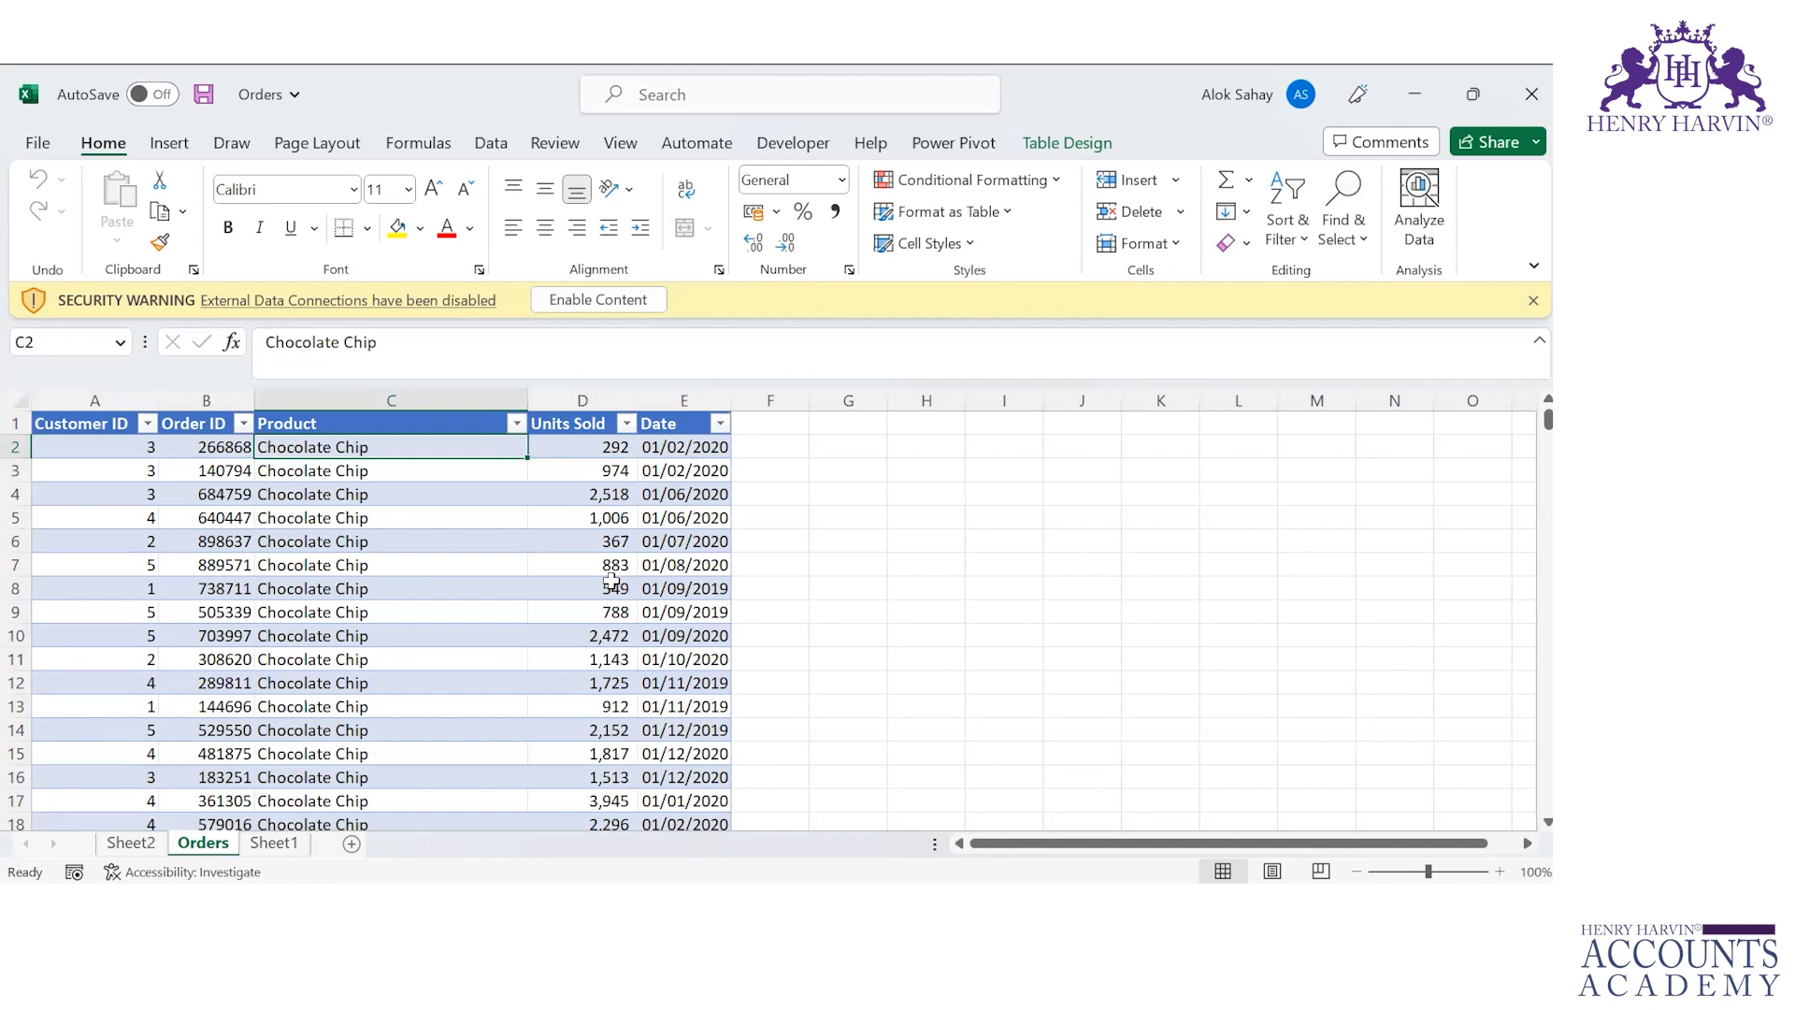
key(Right)
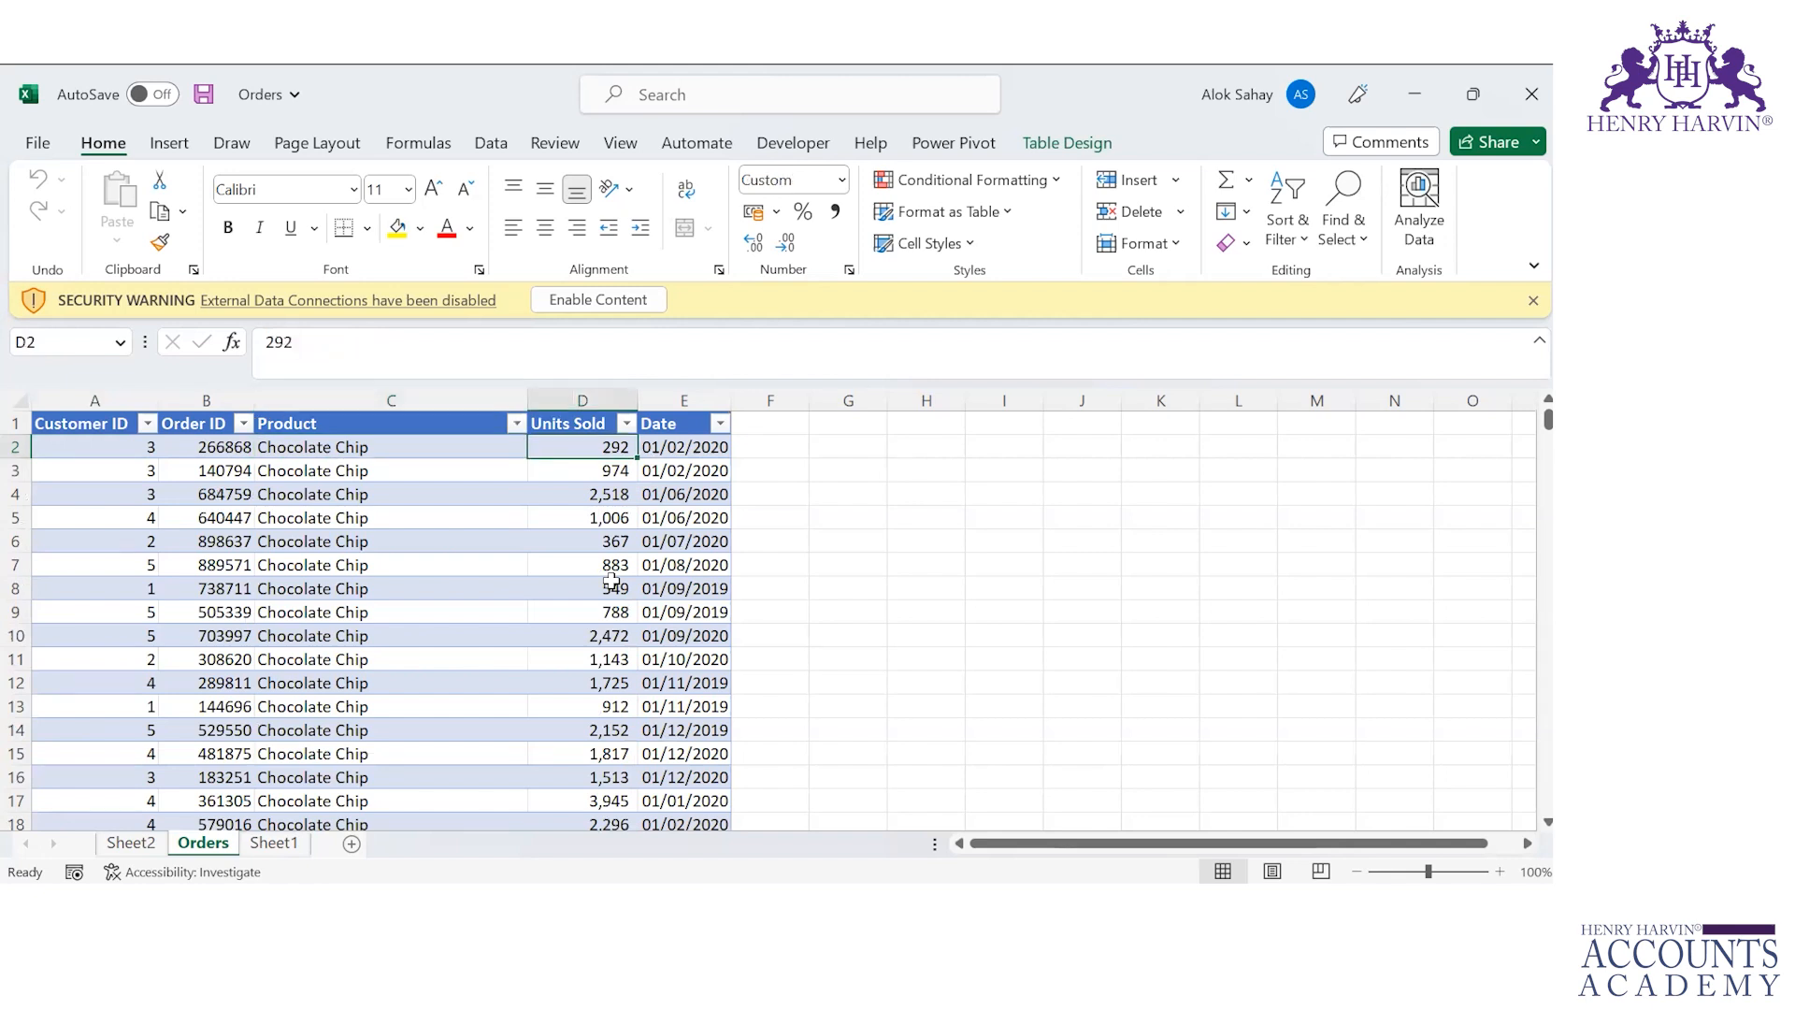
click(629, 300)
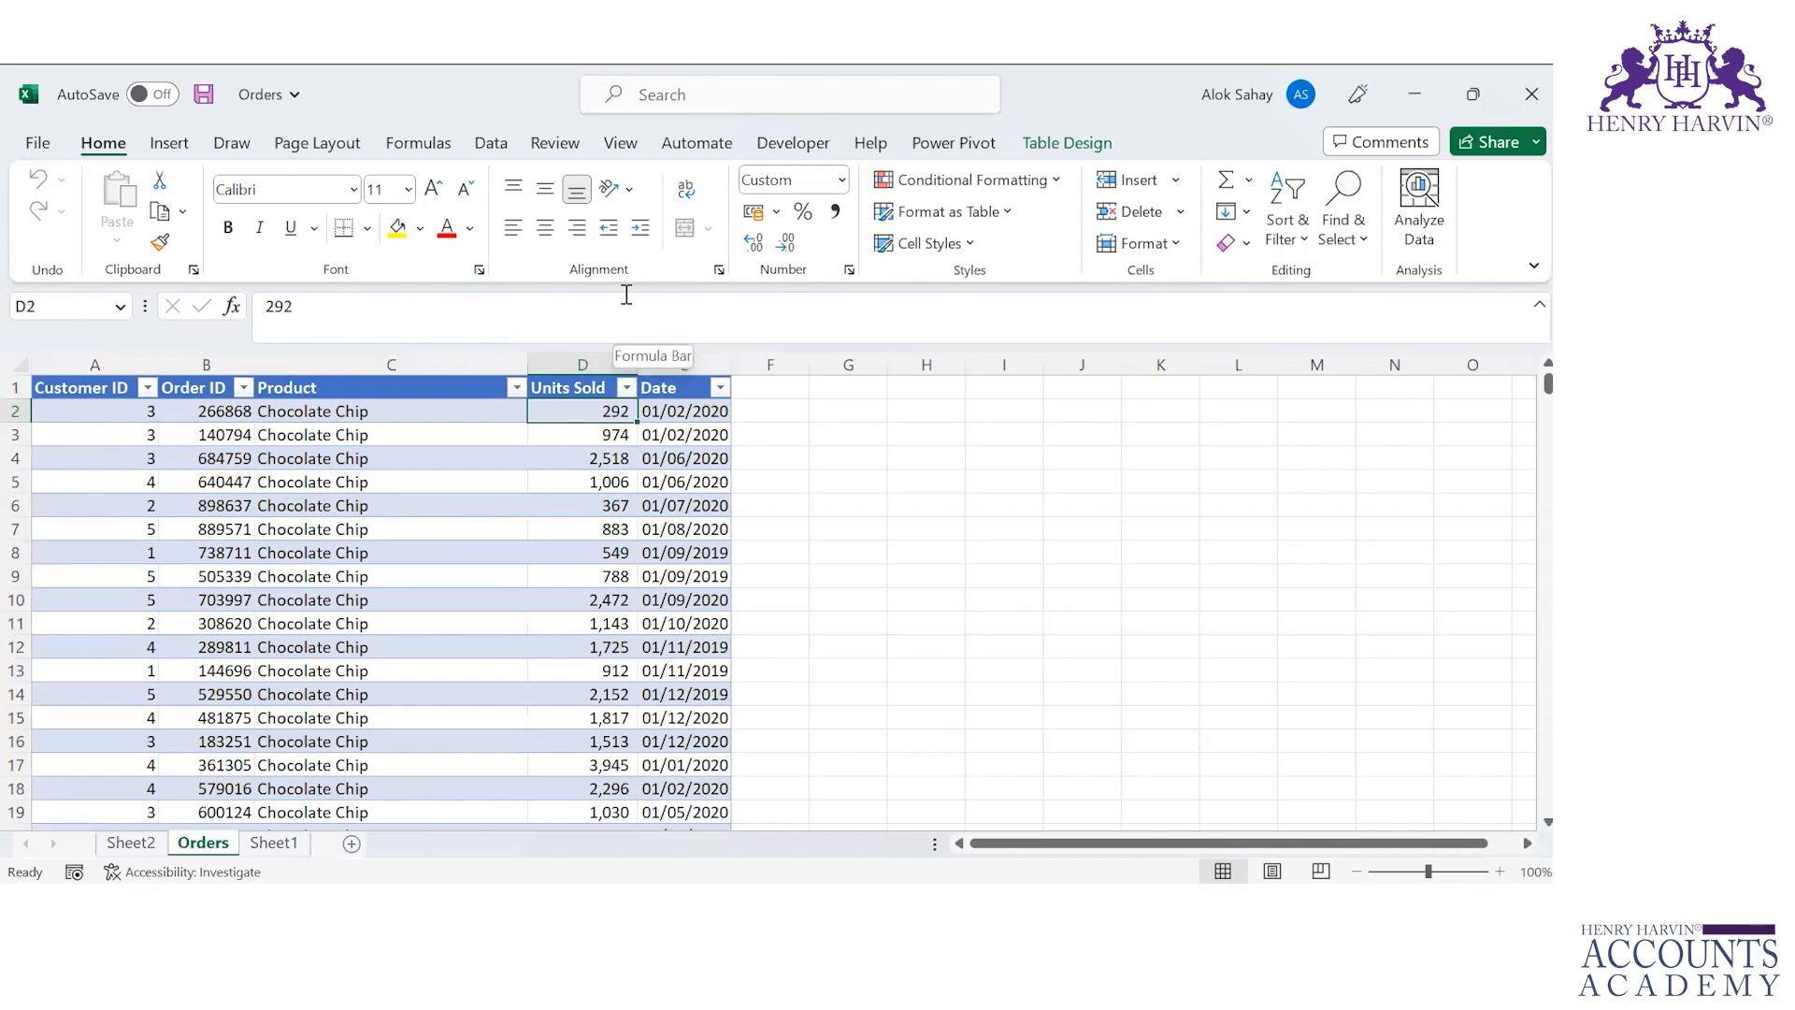
Step: Copy the Orders table's header row into cell A1 of a new blank workbook
click(65, 393)
key(ctrl+shift+Right)
key(ctrl+c)
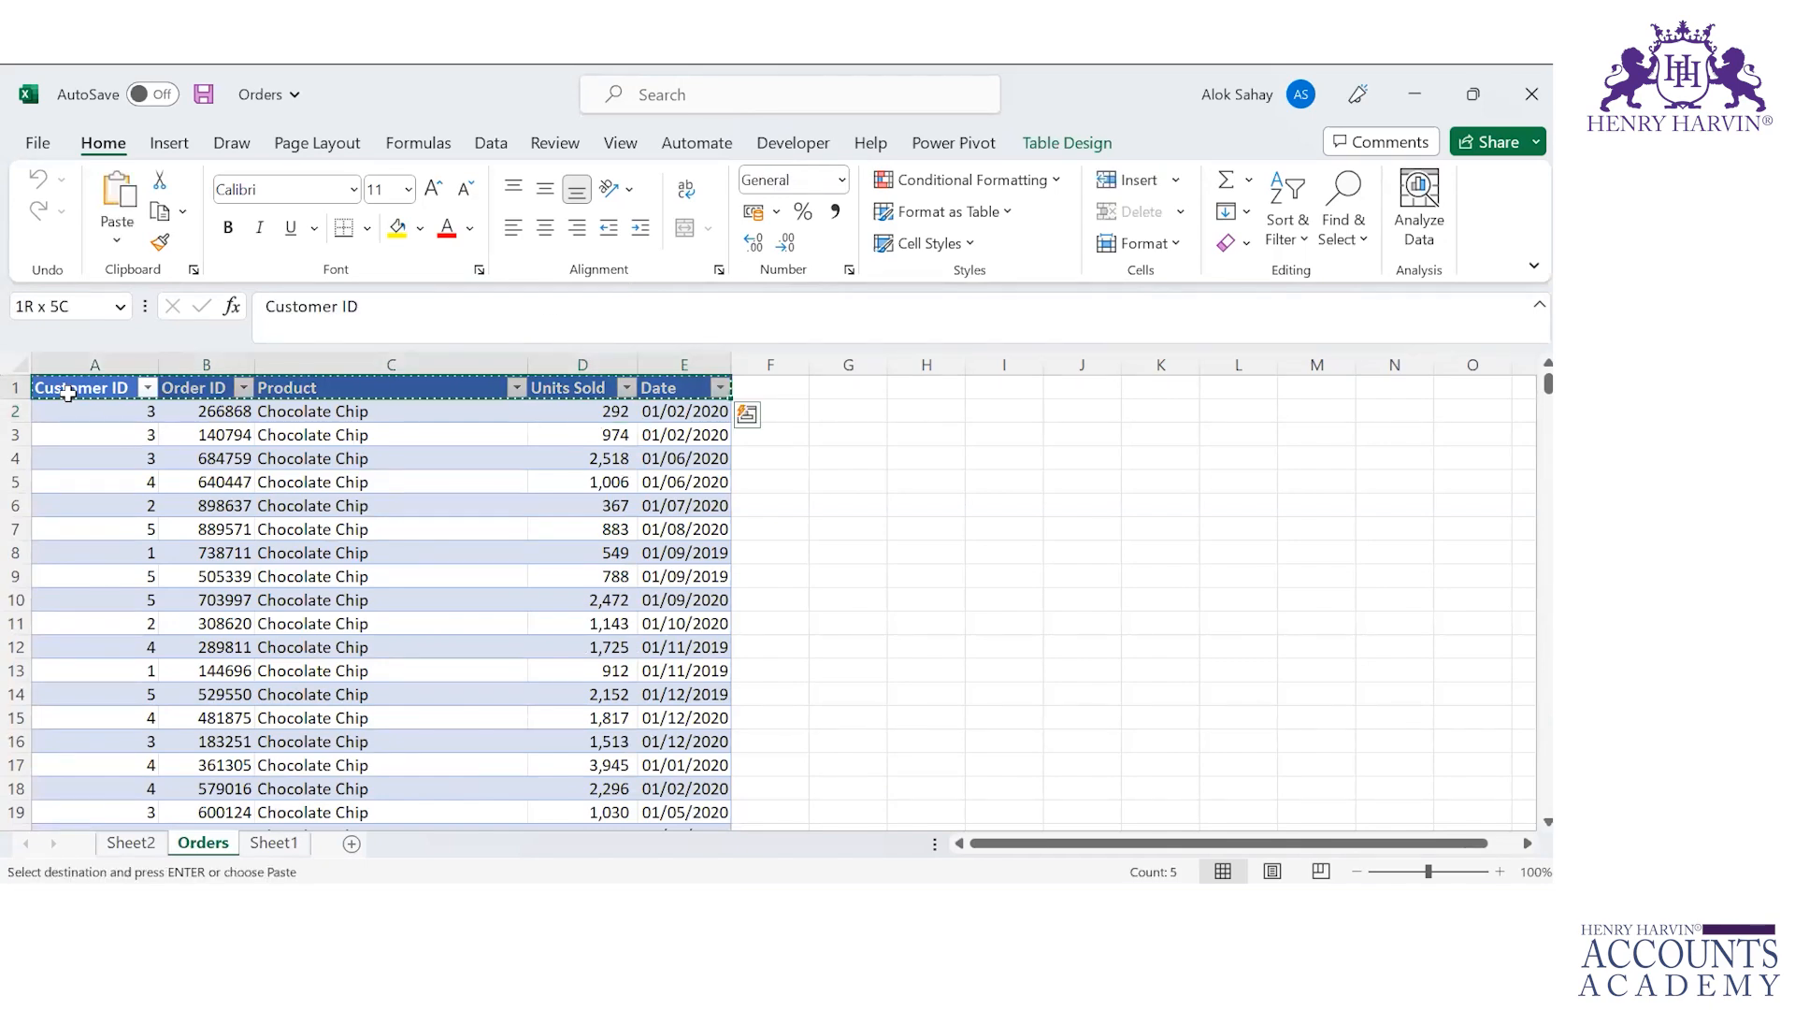
key(ctrl+n)
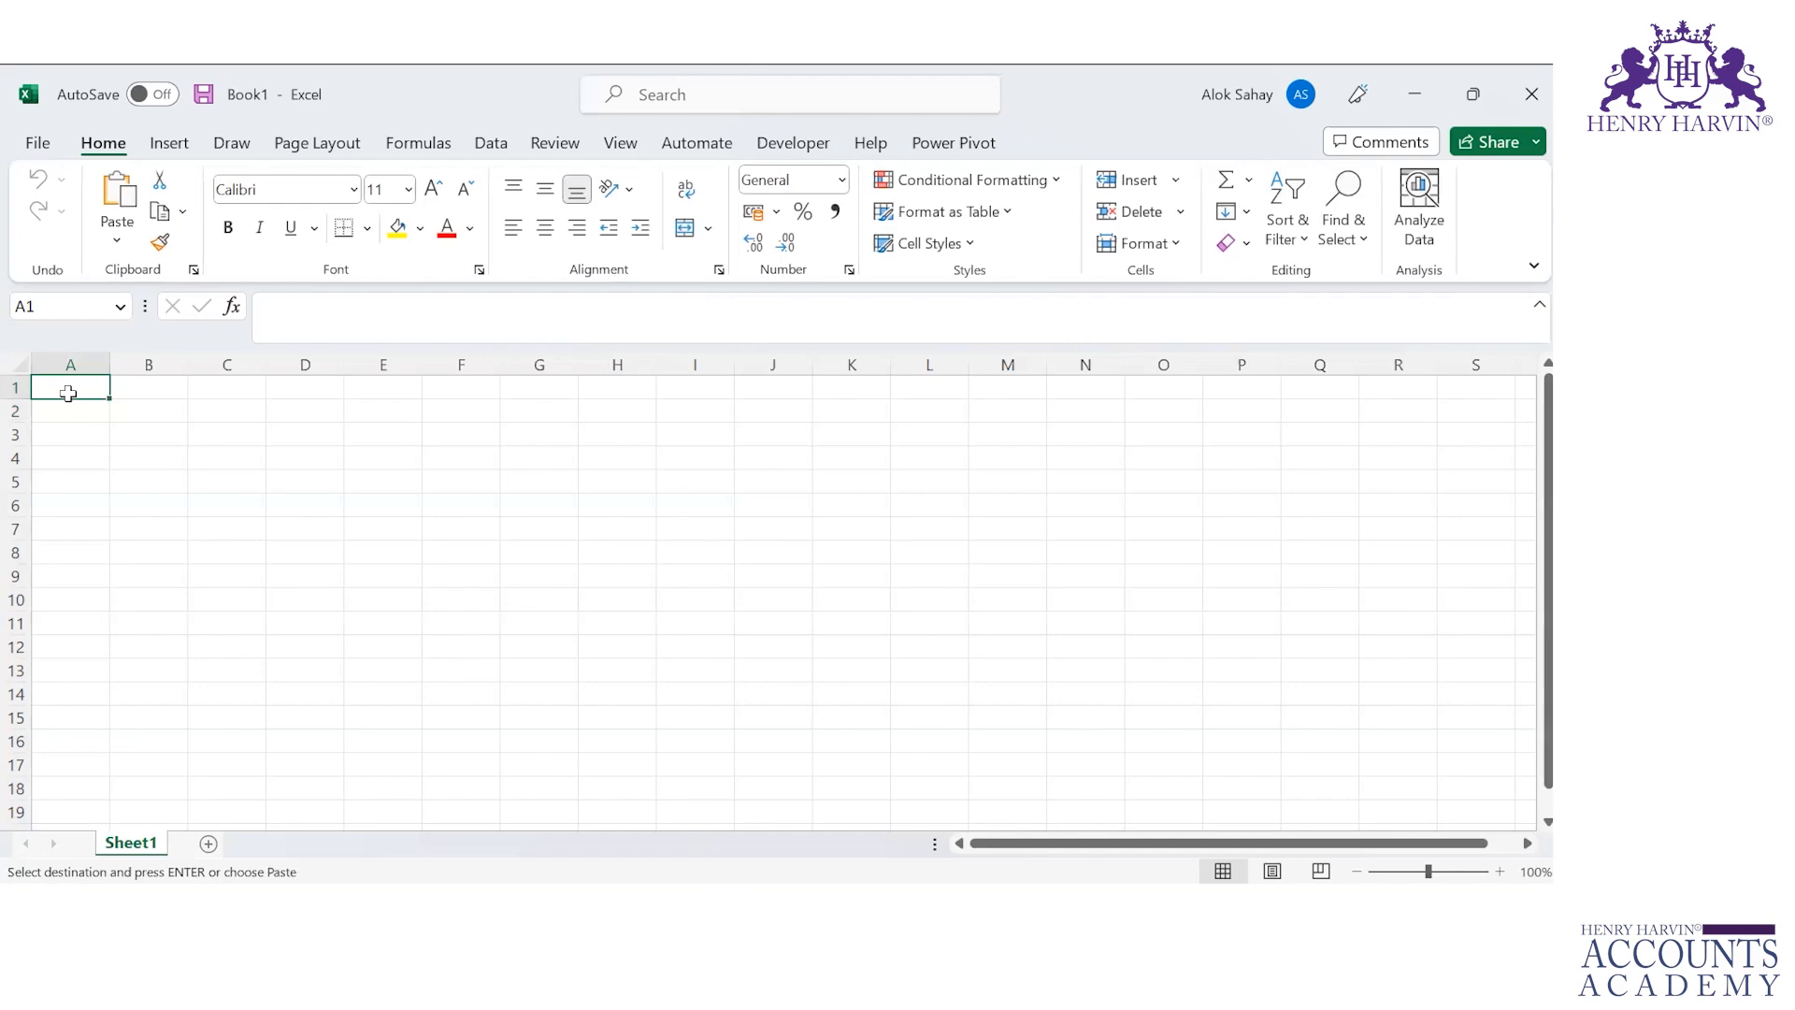
key(ctrl+v)
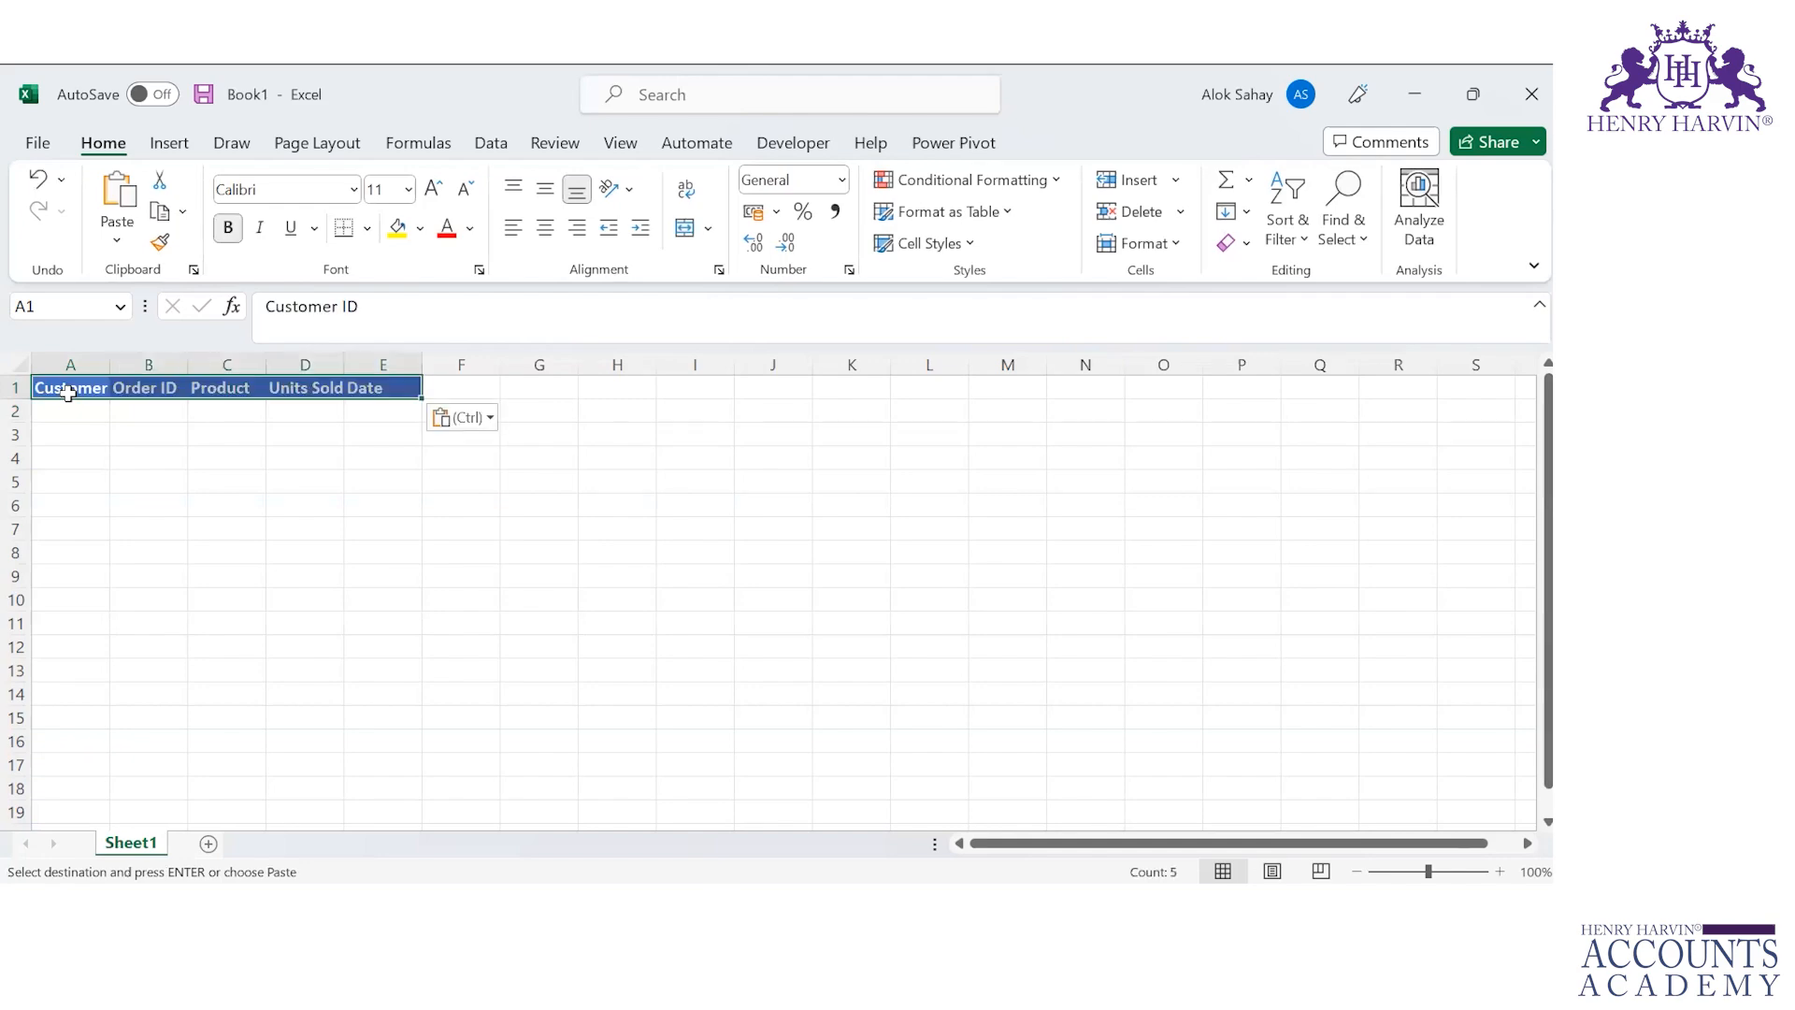
Step: Copy the Customers table's header row into row 3 of the new workbook
key(alt+Tab)
key(alt+Tab)
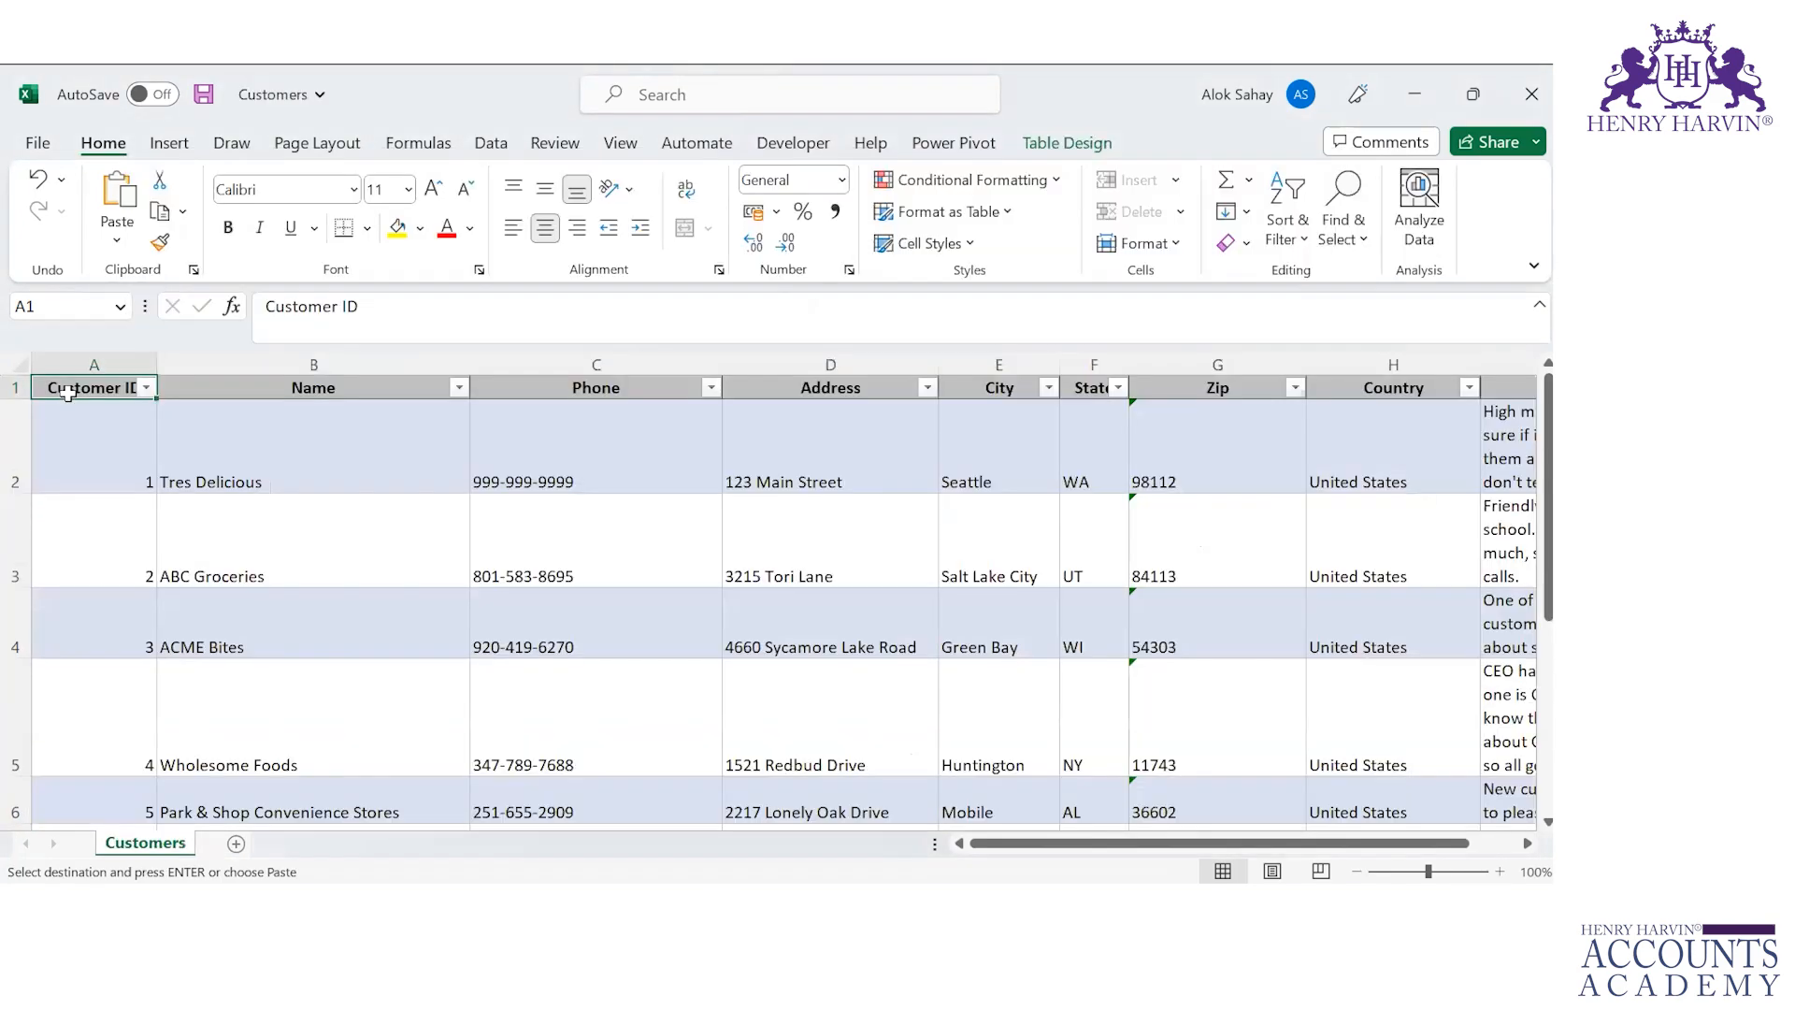
key(ctrl+shift+Right)
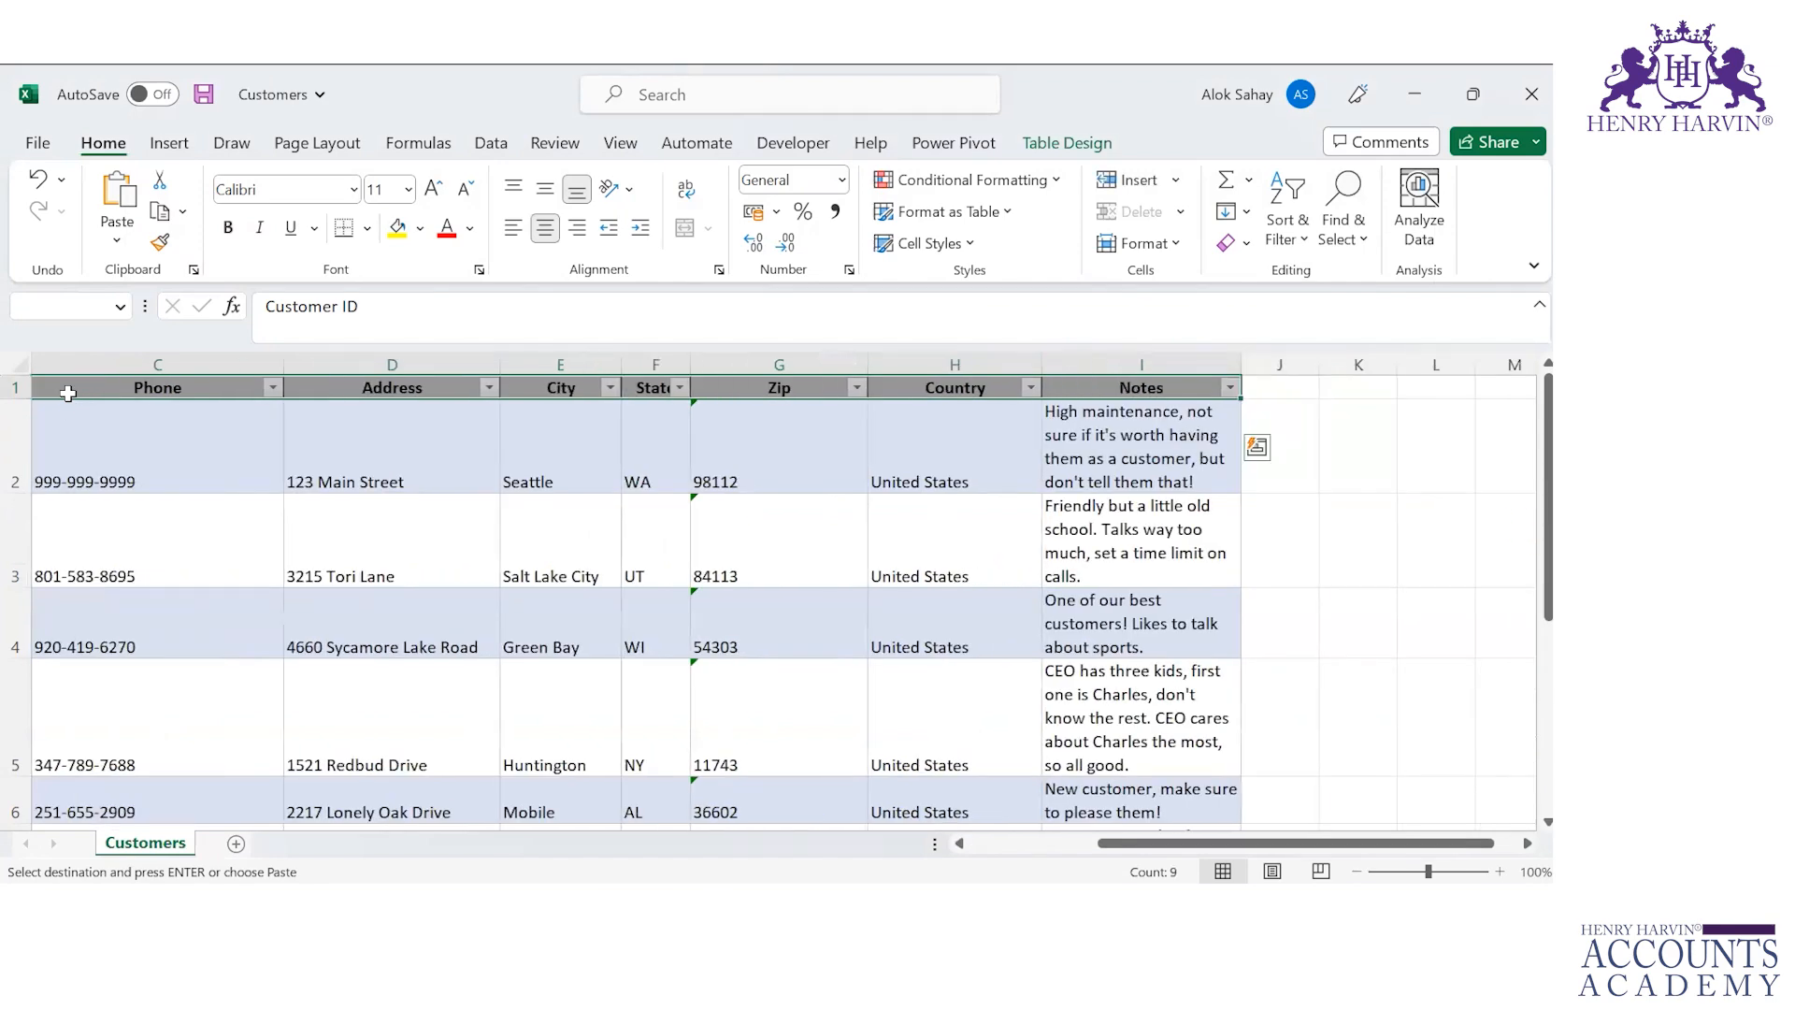
key(alt+Tab)
Step: Copy the Cookie Types table's header row into row 5 of the new workbook
key(alt+Tab)
key(alt+Tab)
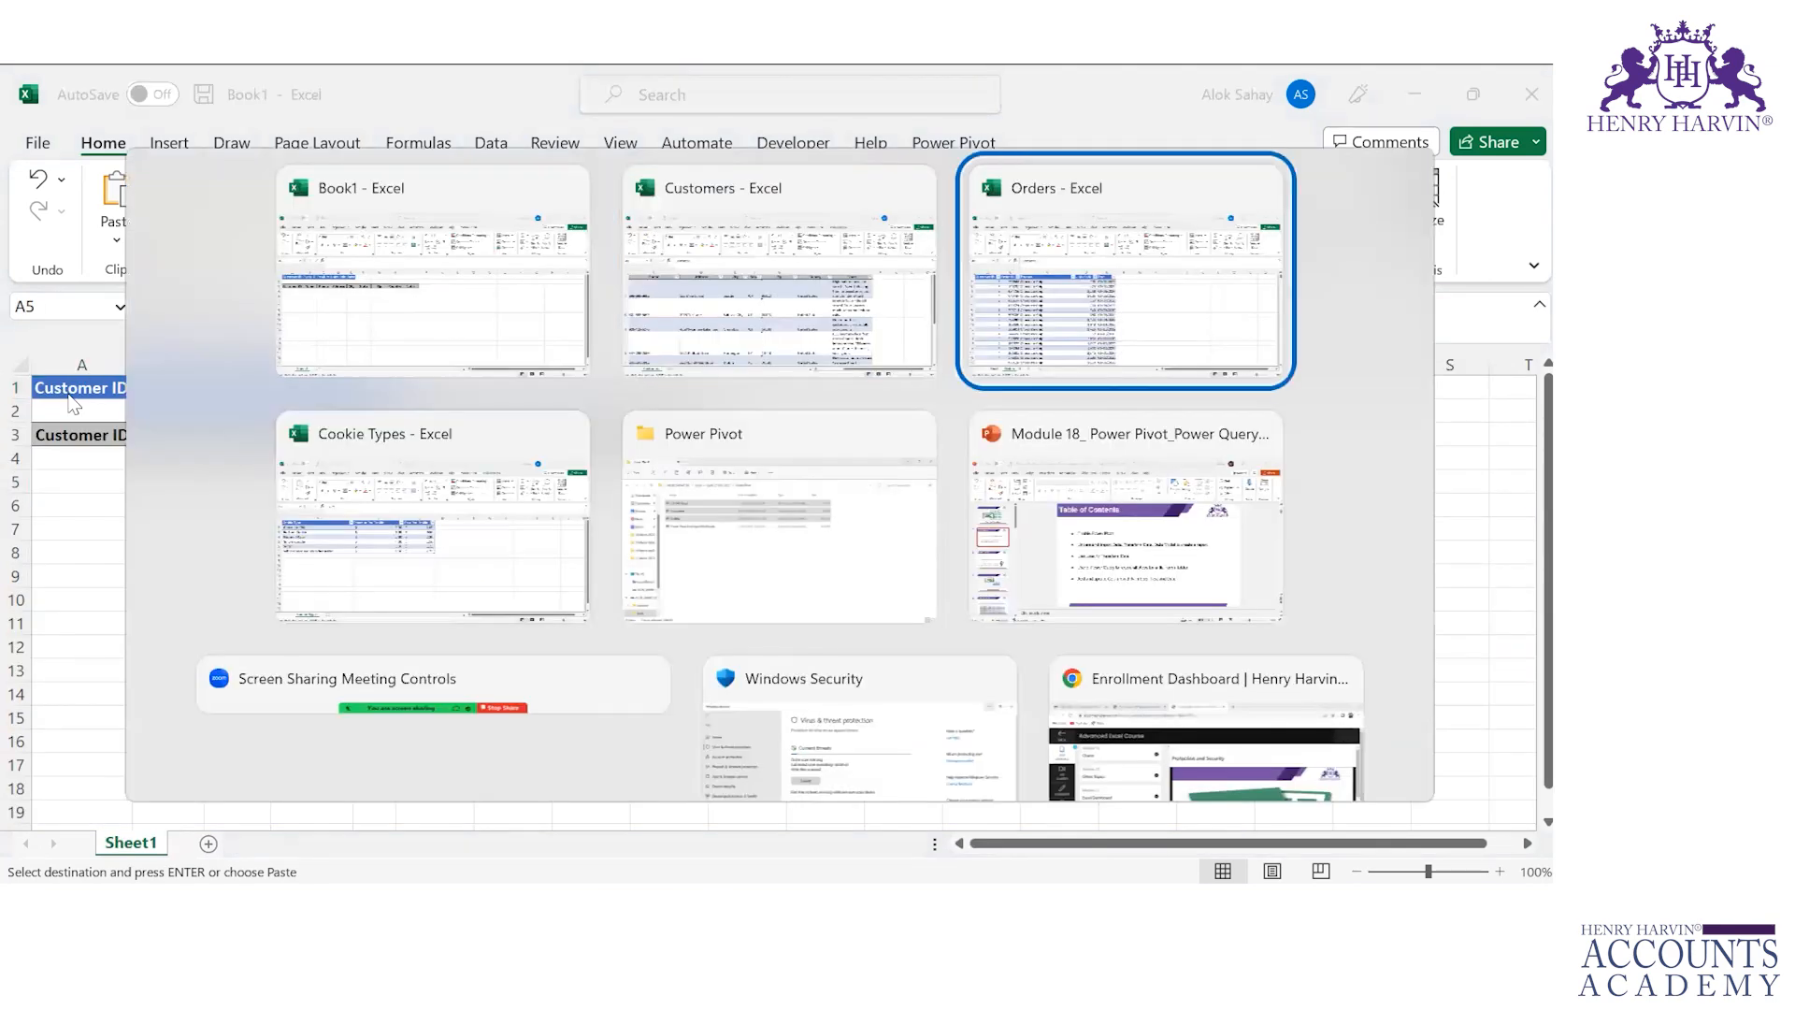
key(alt+Tab)
key(alt+Tab)
key(alt+Tab)
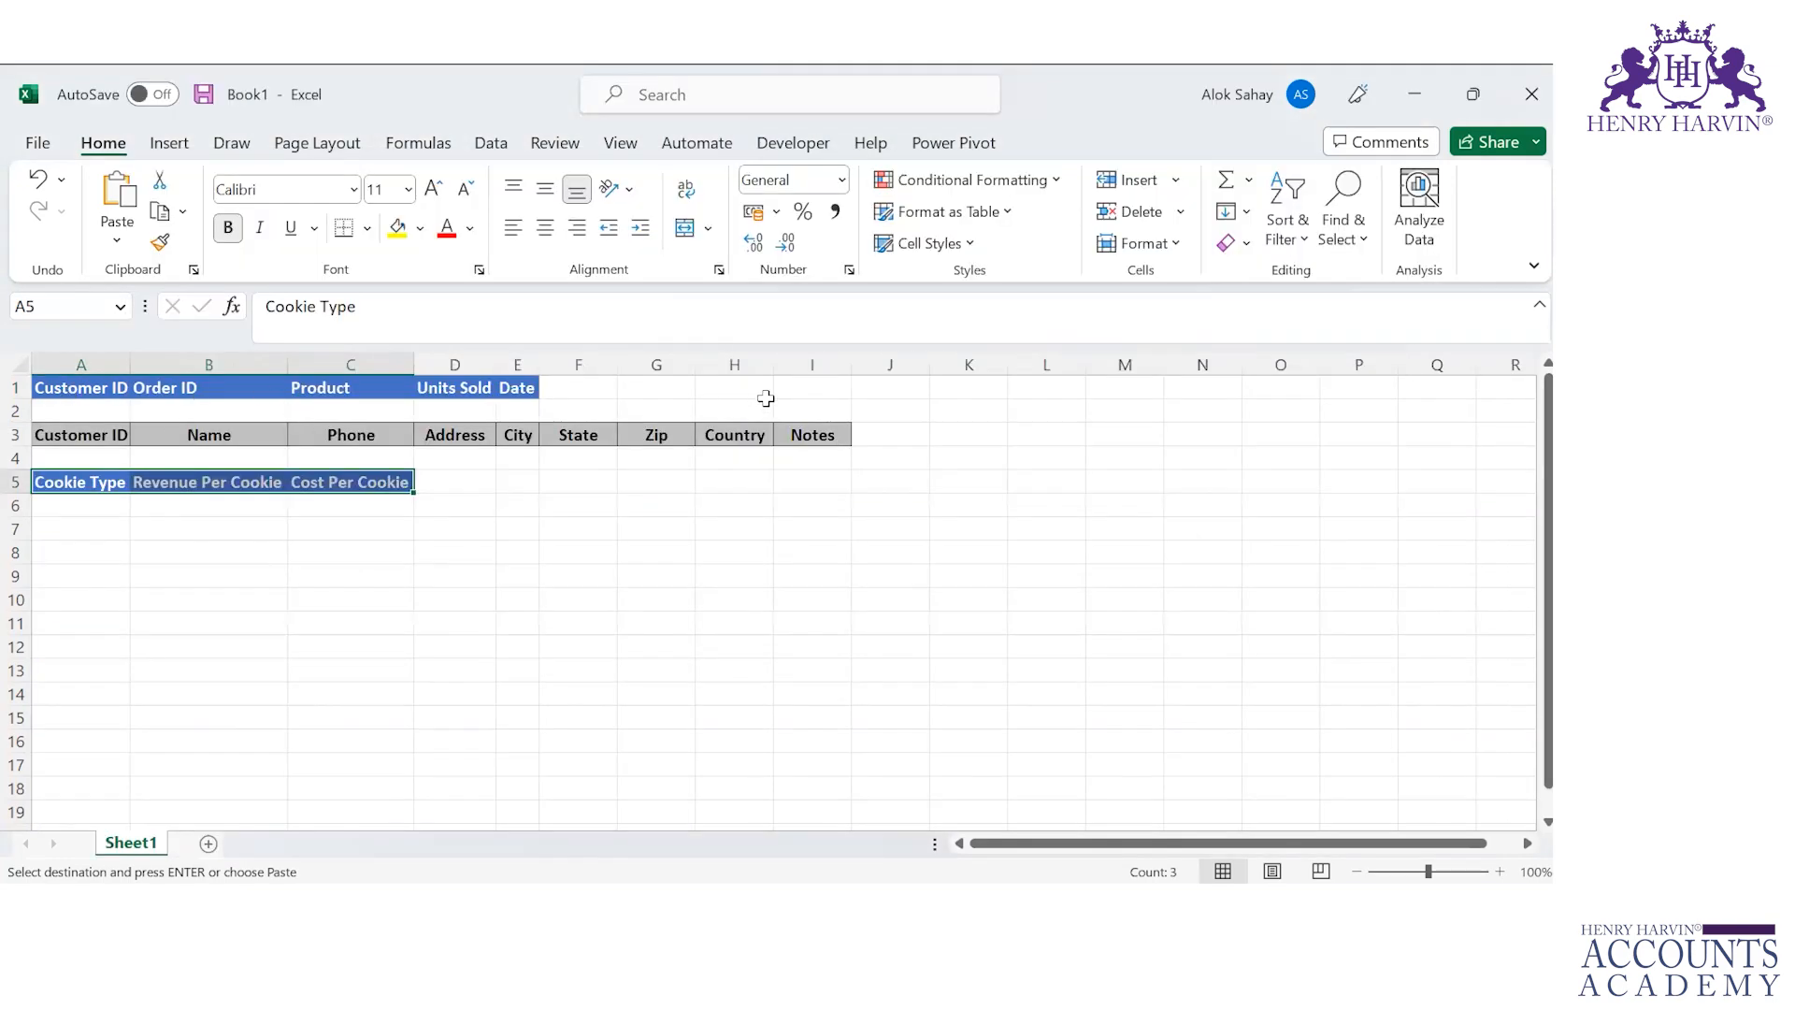
click(696, 388)
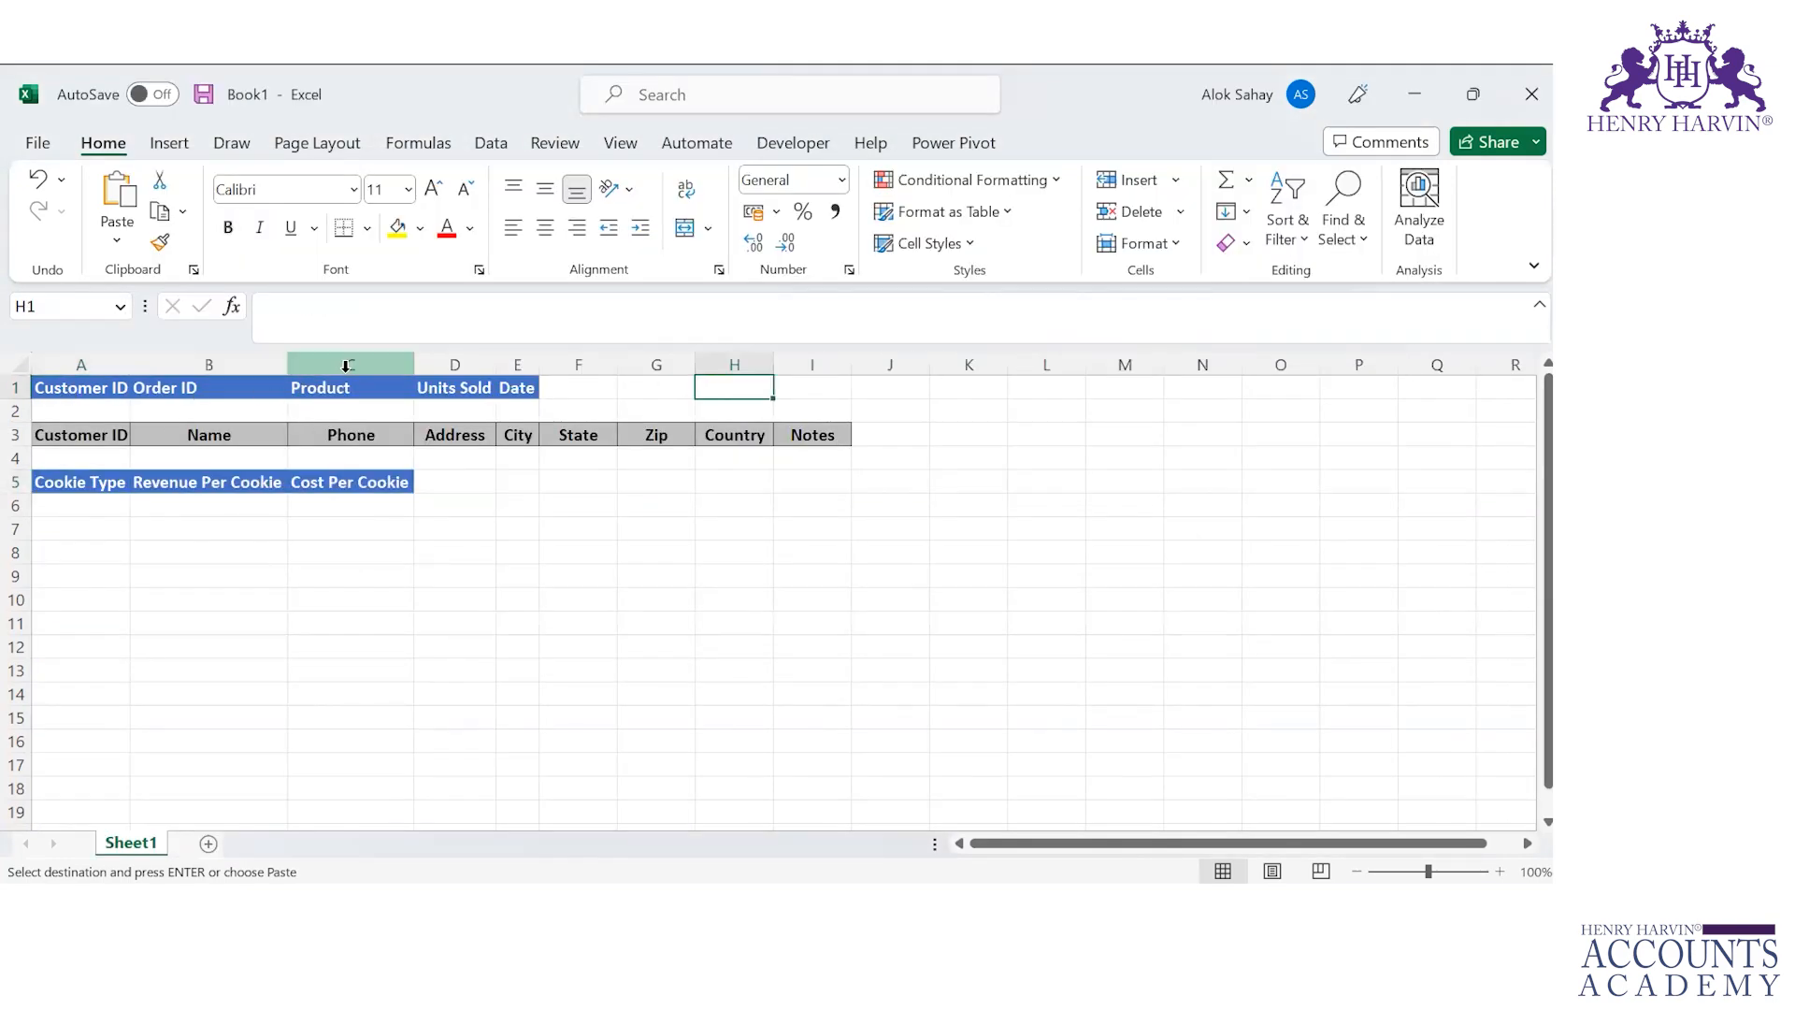
click(79, 393)
click(90, 437)
click(96, 482)
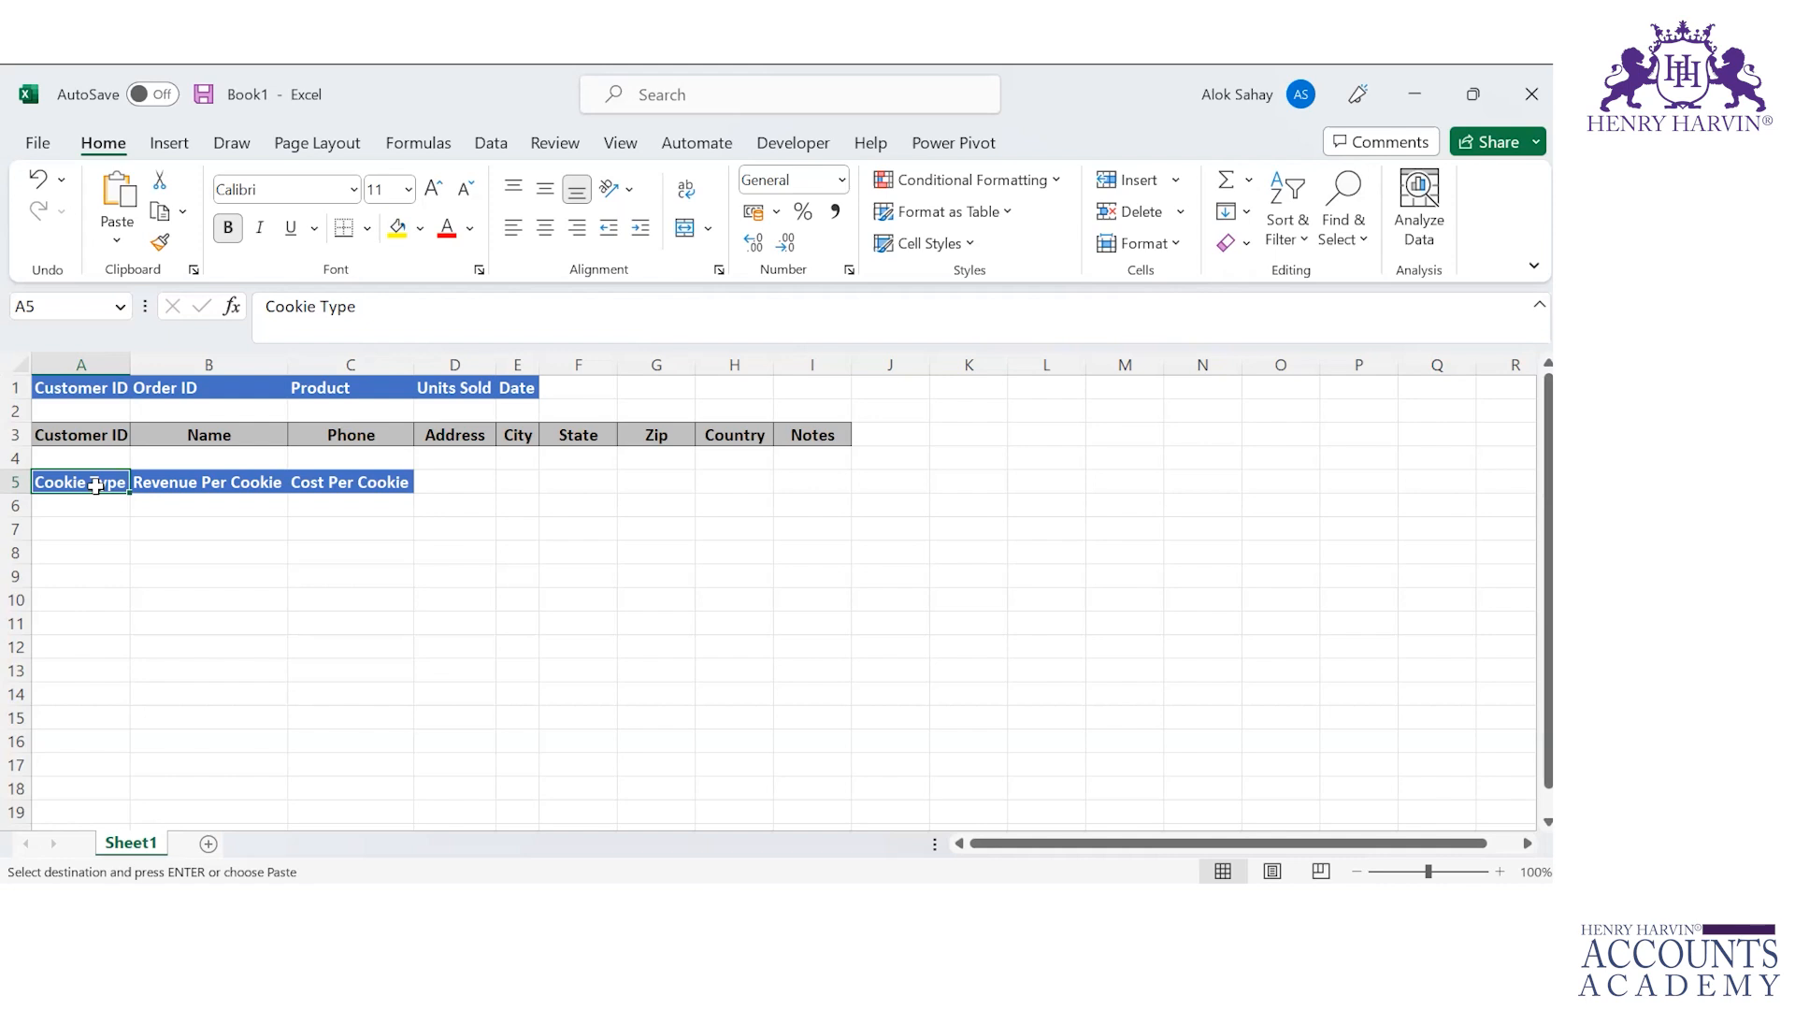
Step: Highlight both Customer ID headers, in A1 and A3, with yellow fill
click(89, 433)
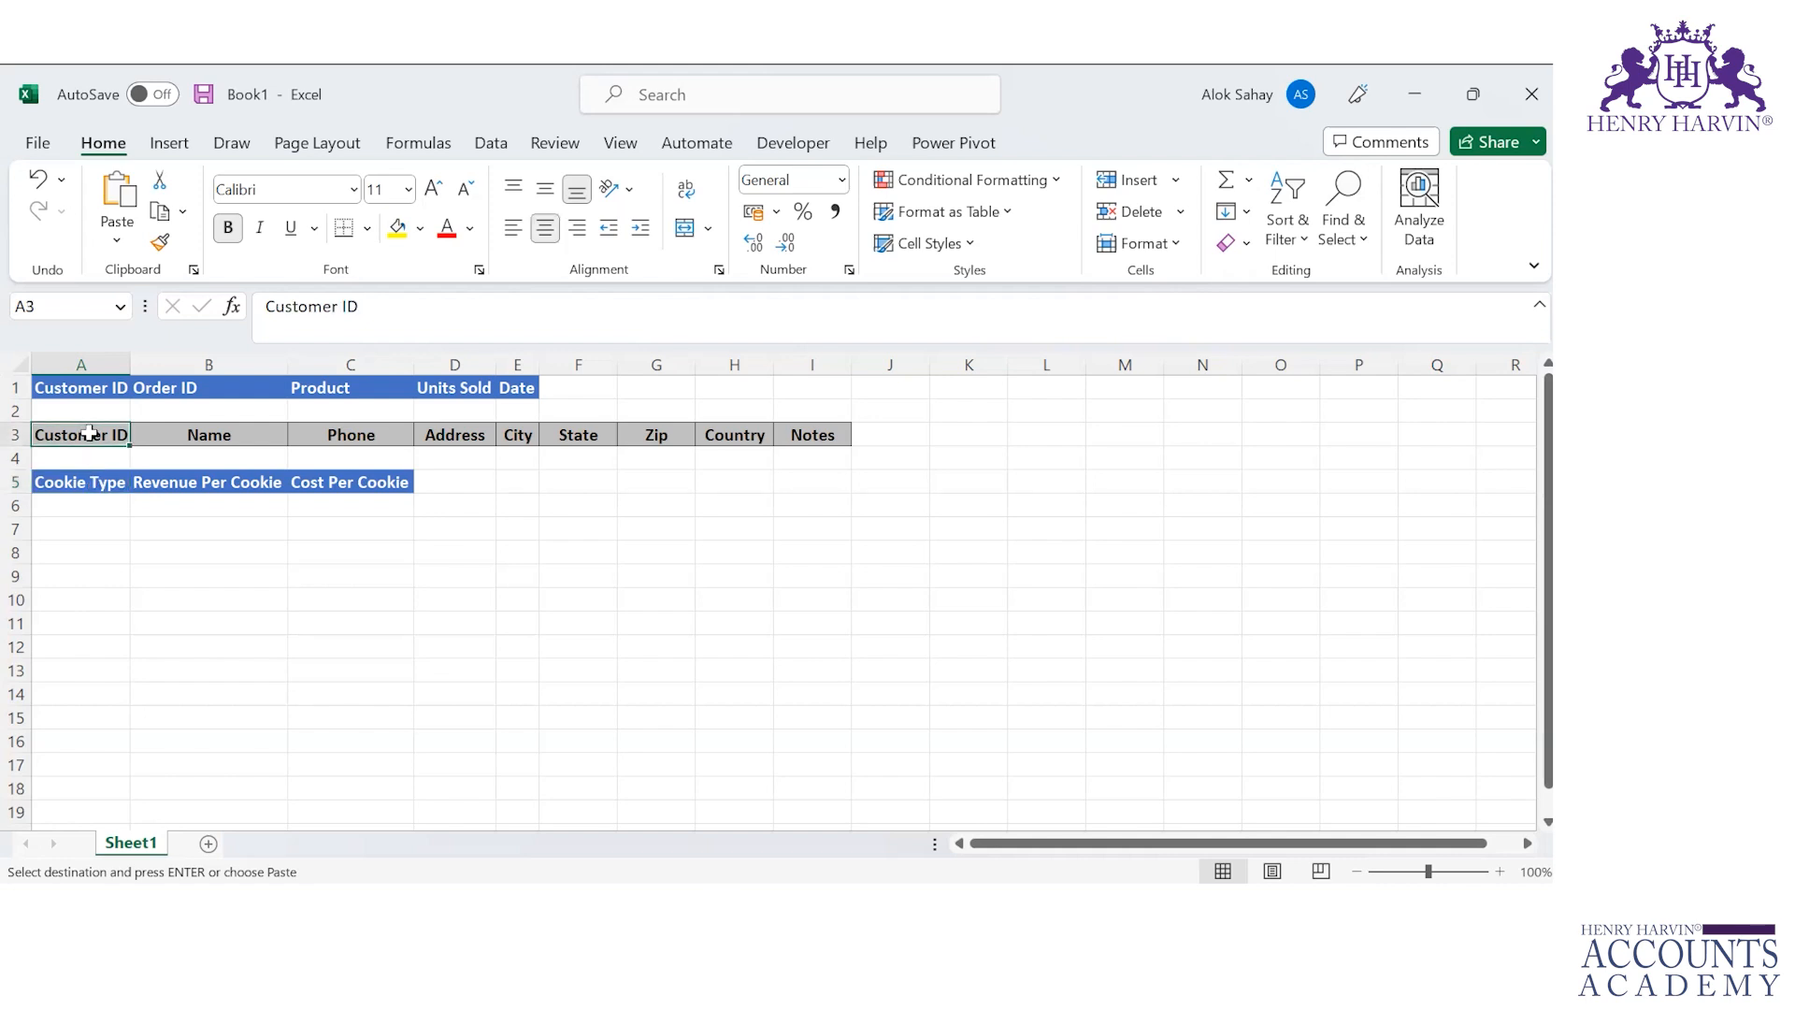
ctrl+click(68, 397)
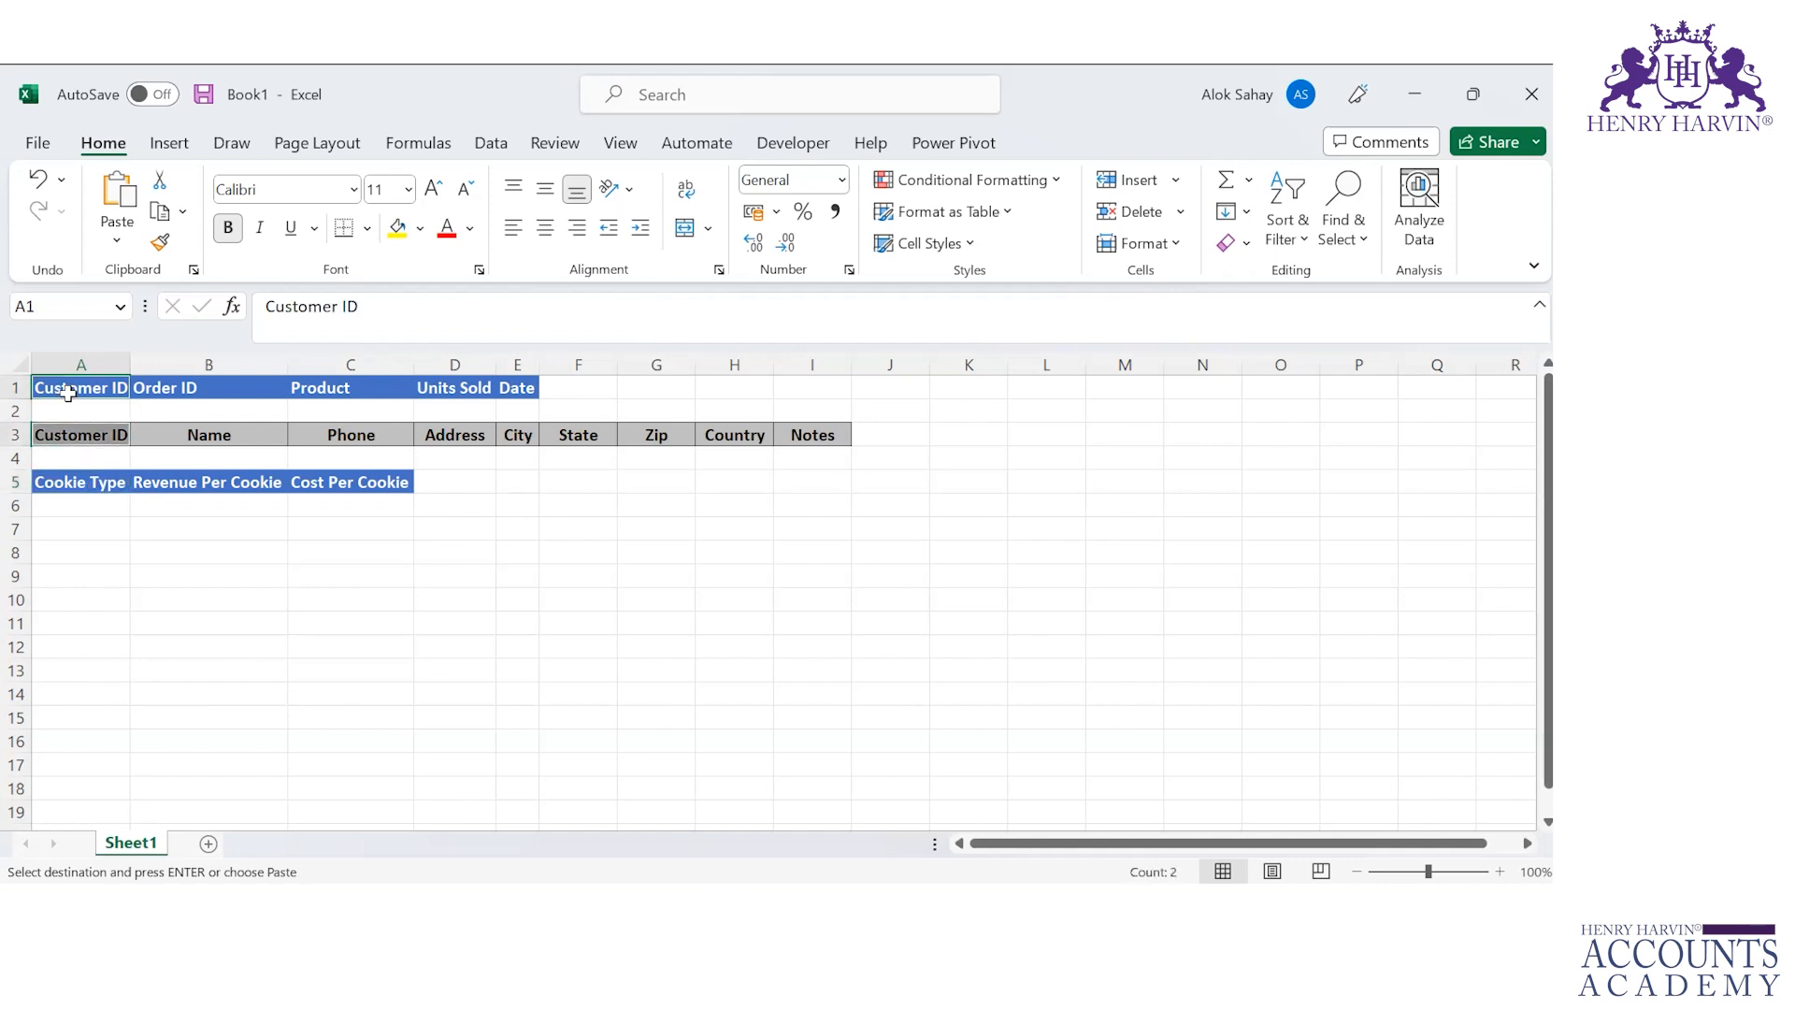
click(405, 229)
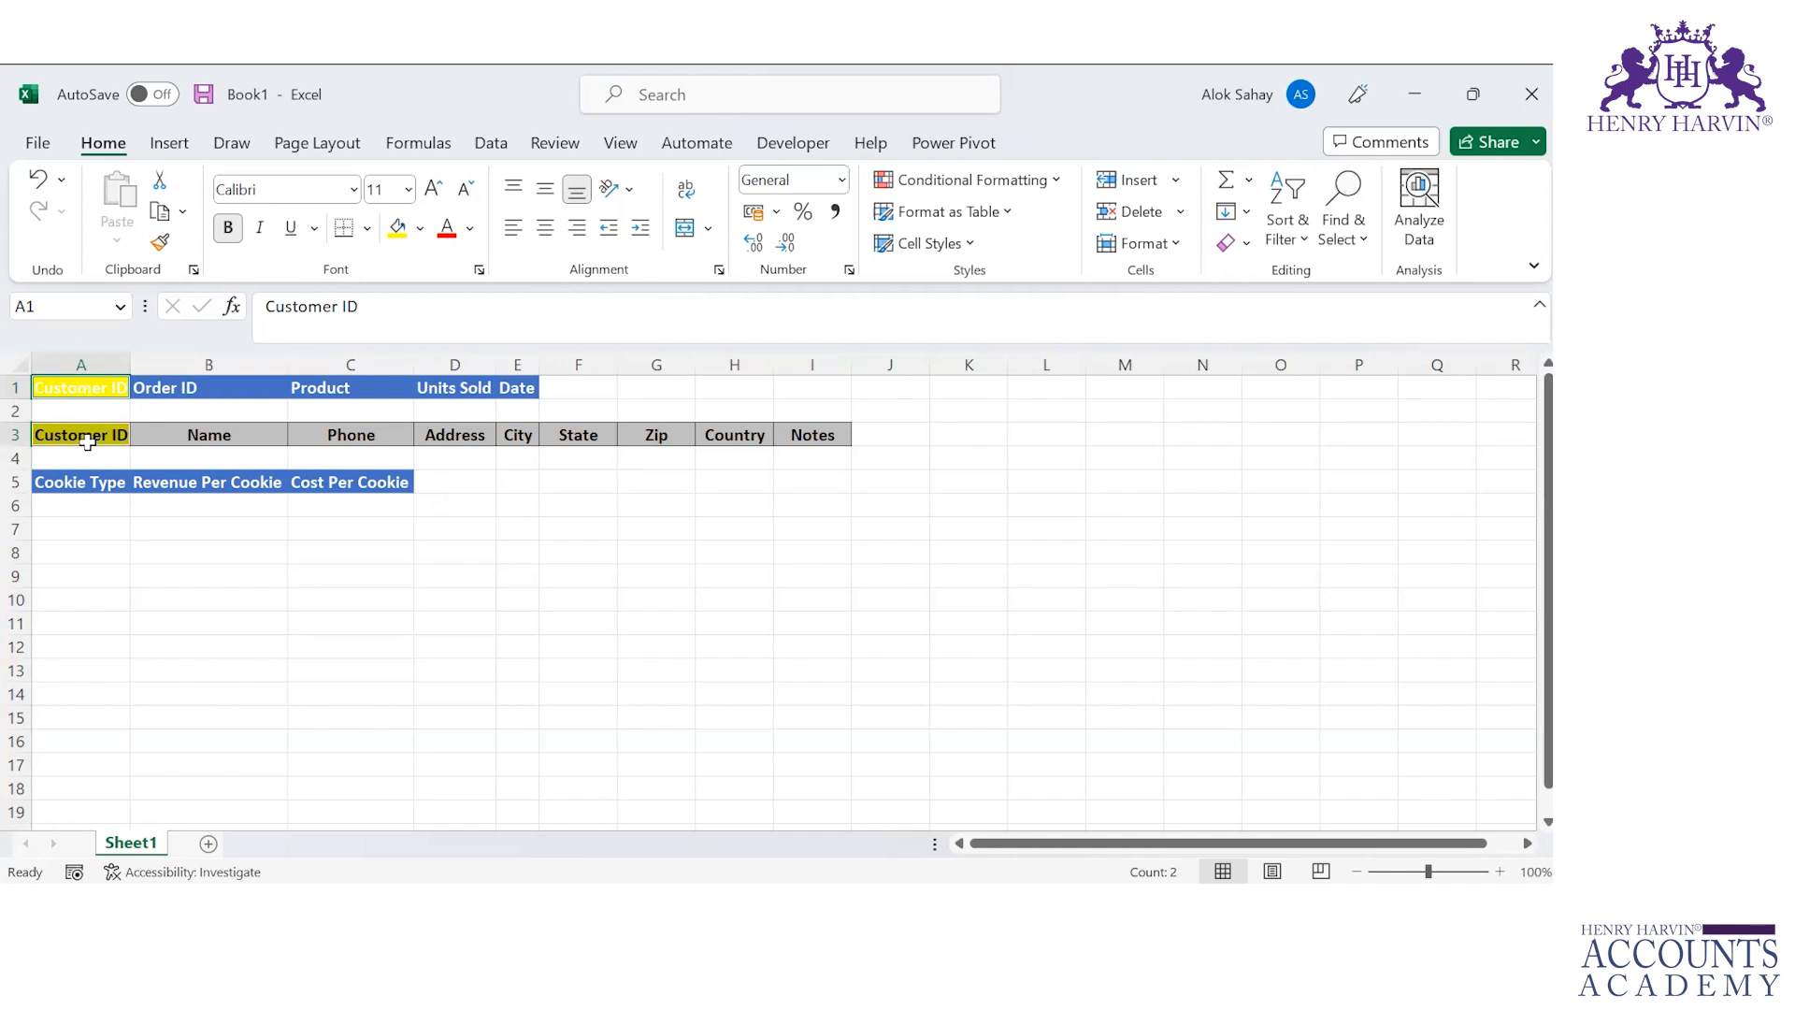
Step: Fill the Cookie Type and Product headers, in A5 and C1, with green
click(90, 484)
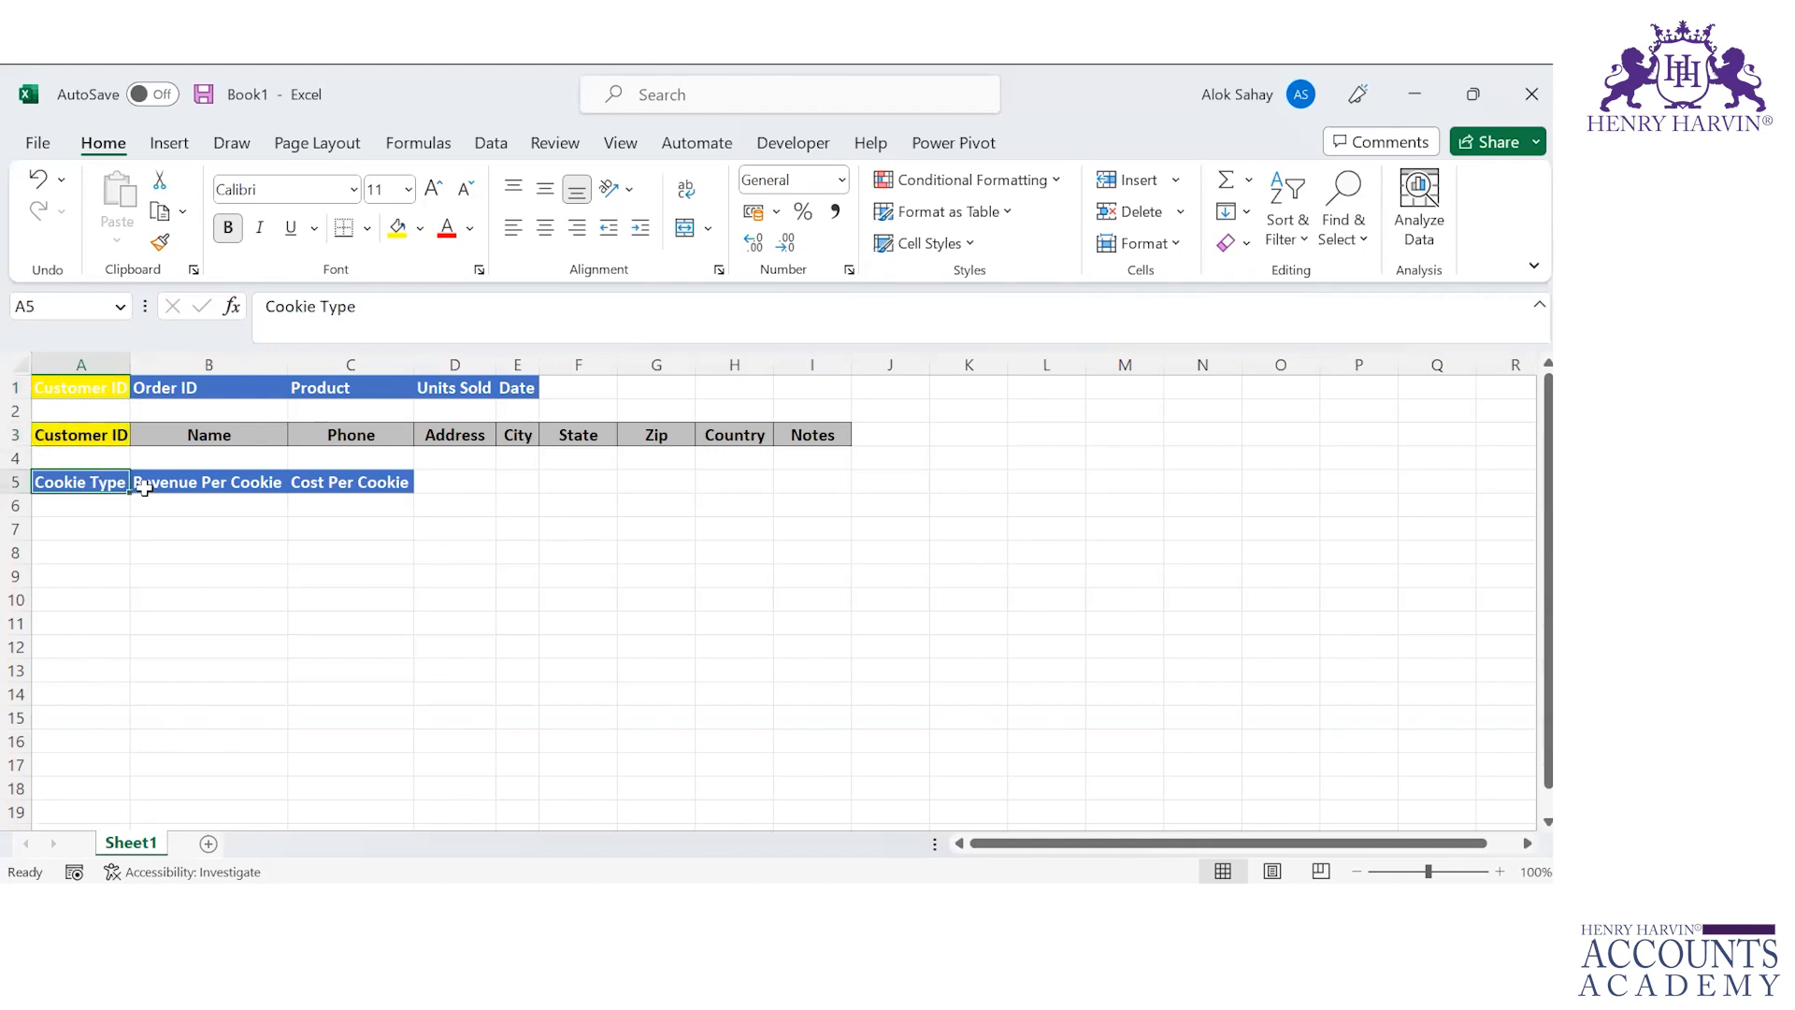
ctrl+click(351, 390)
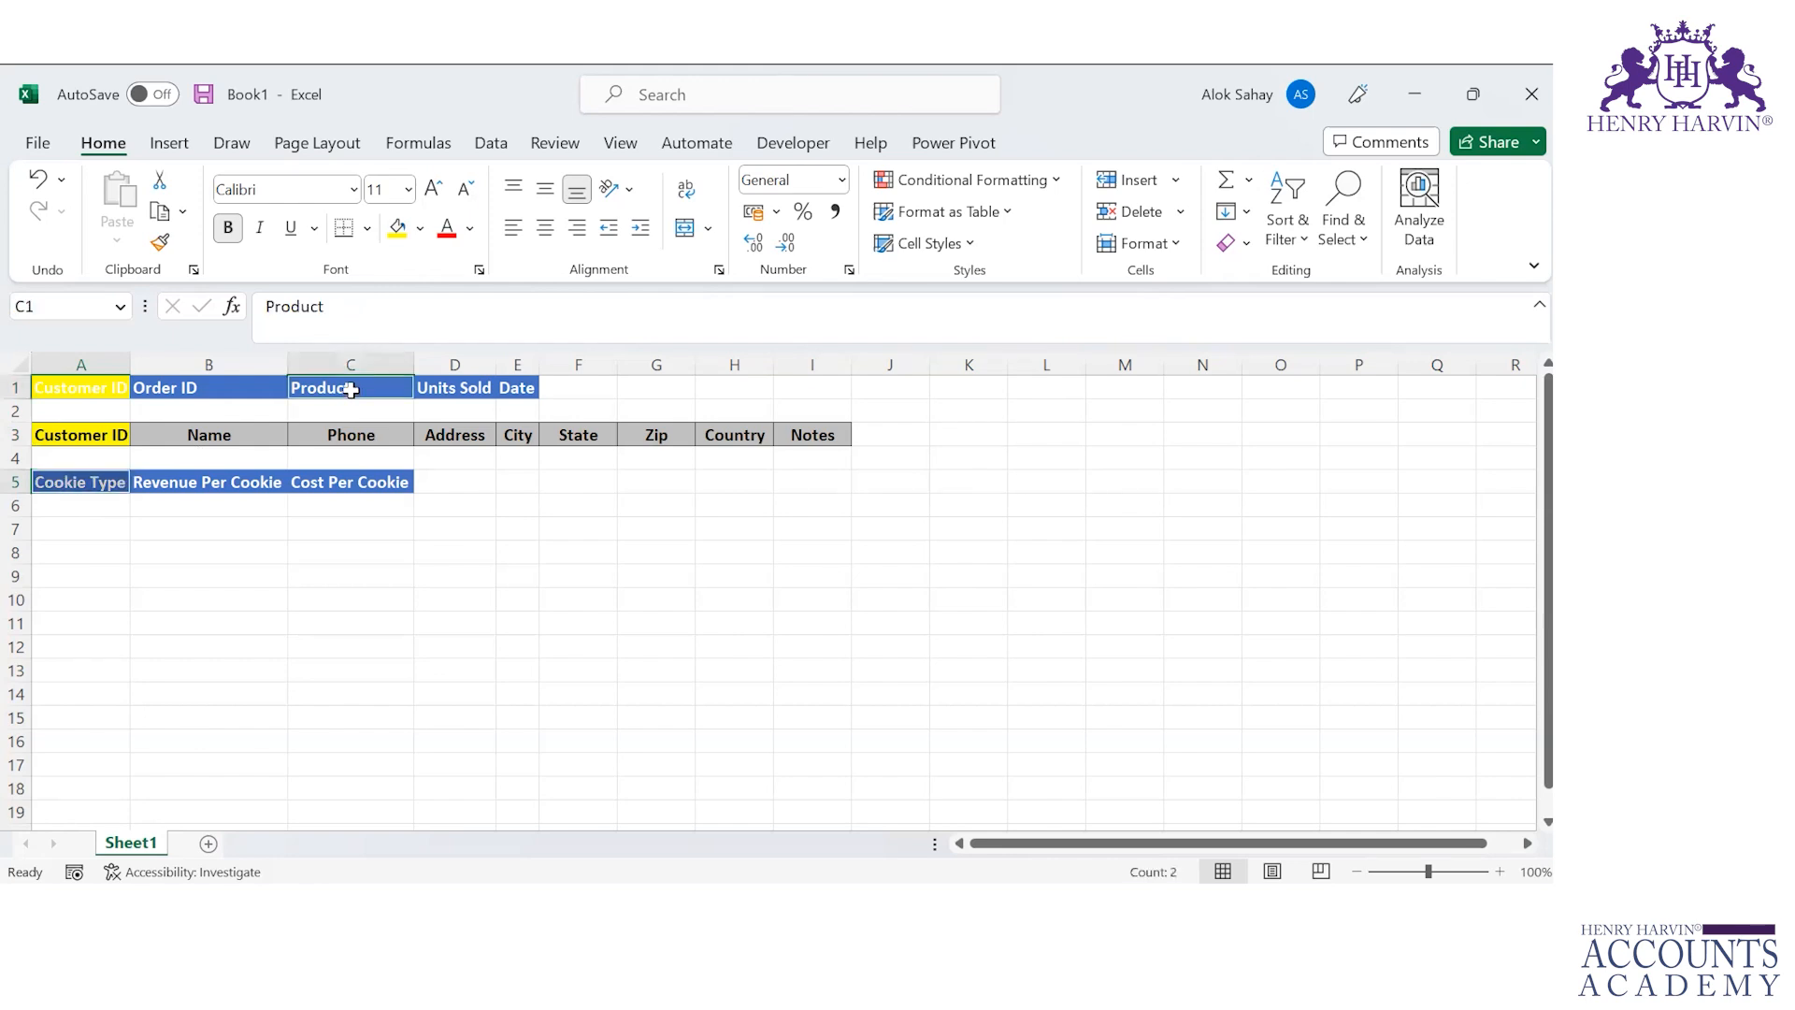
click(421, 229)
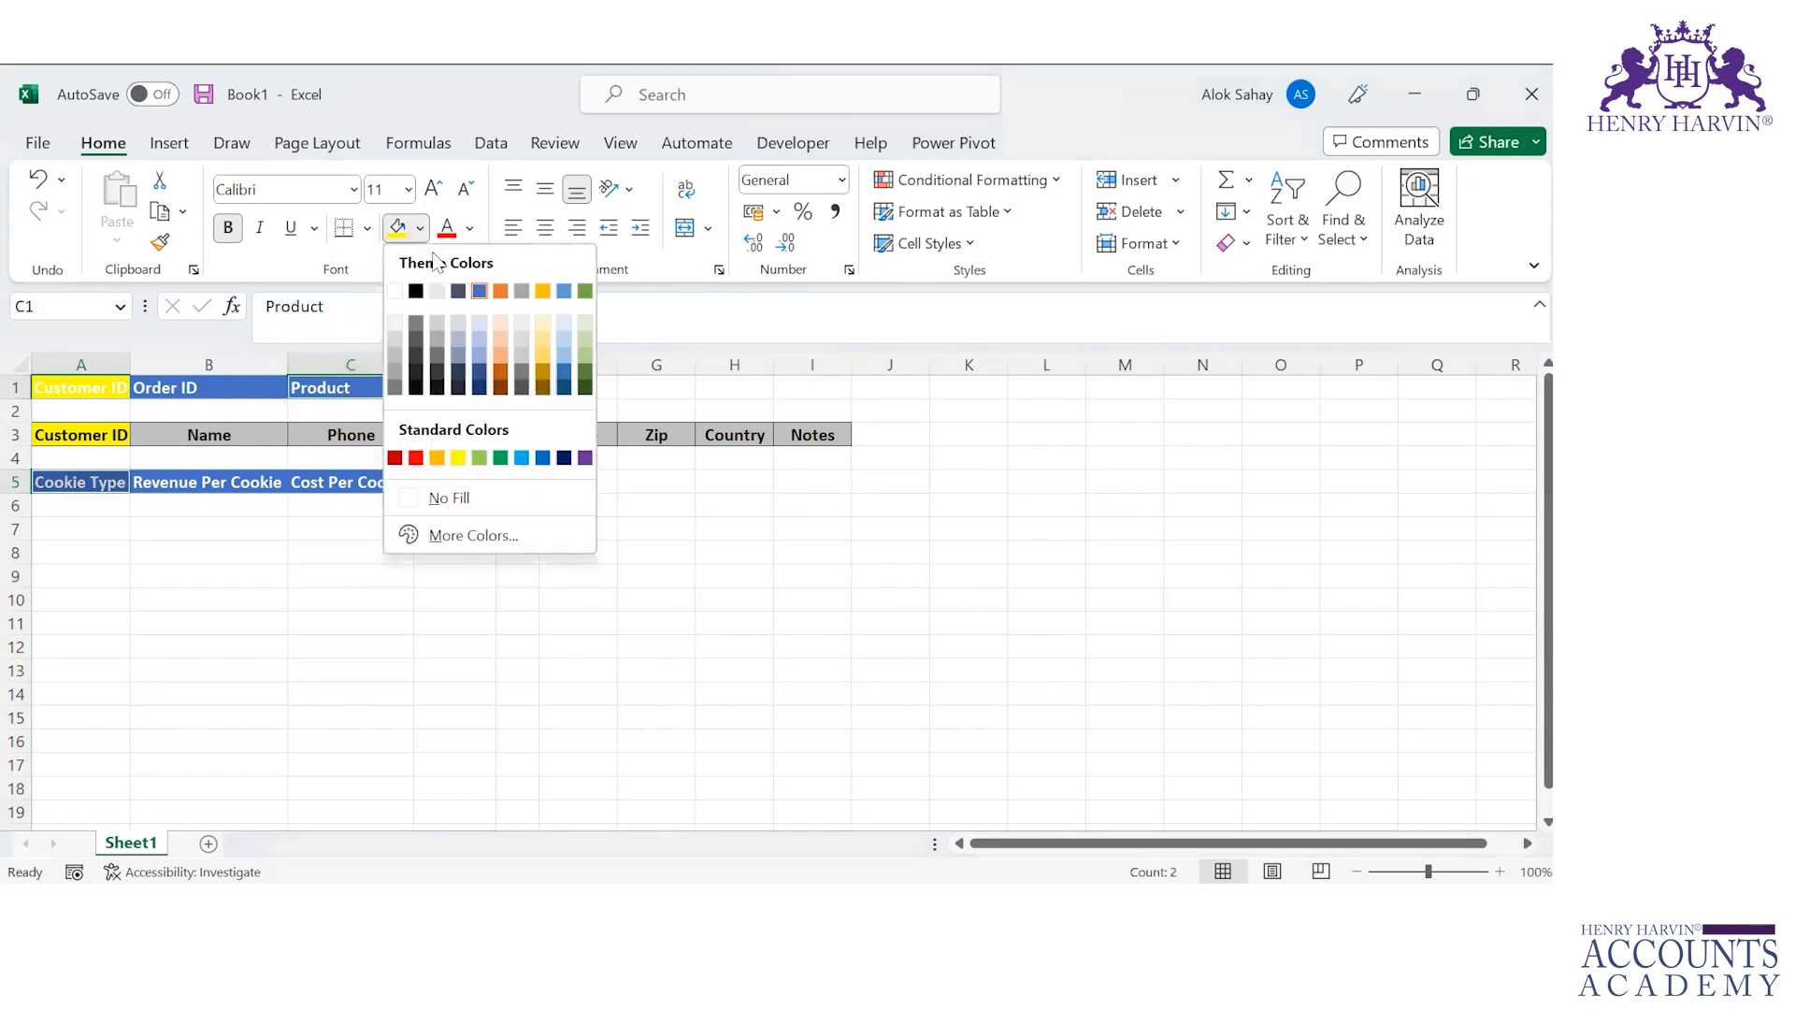
click(473, 460)
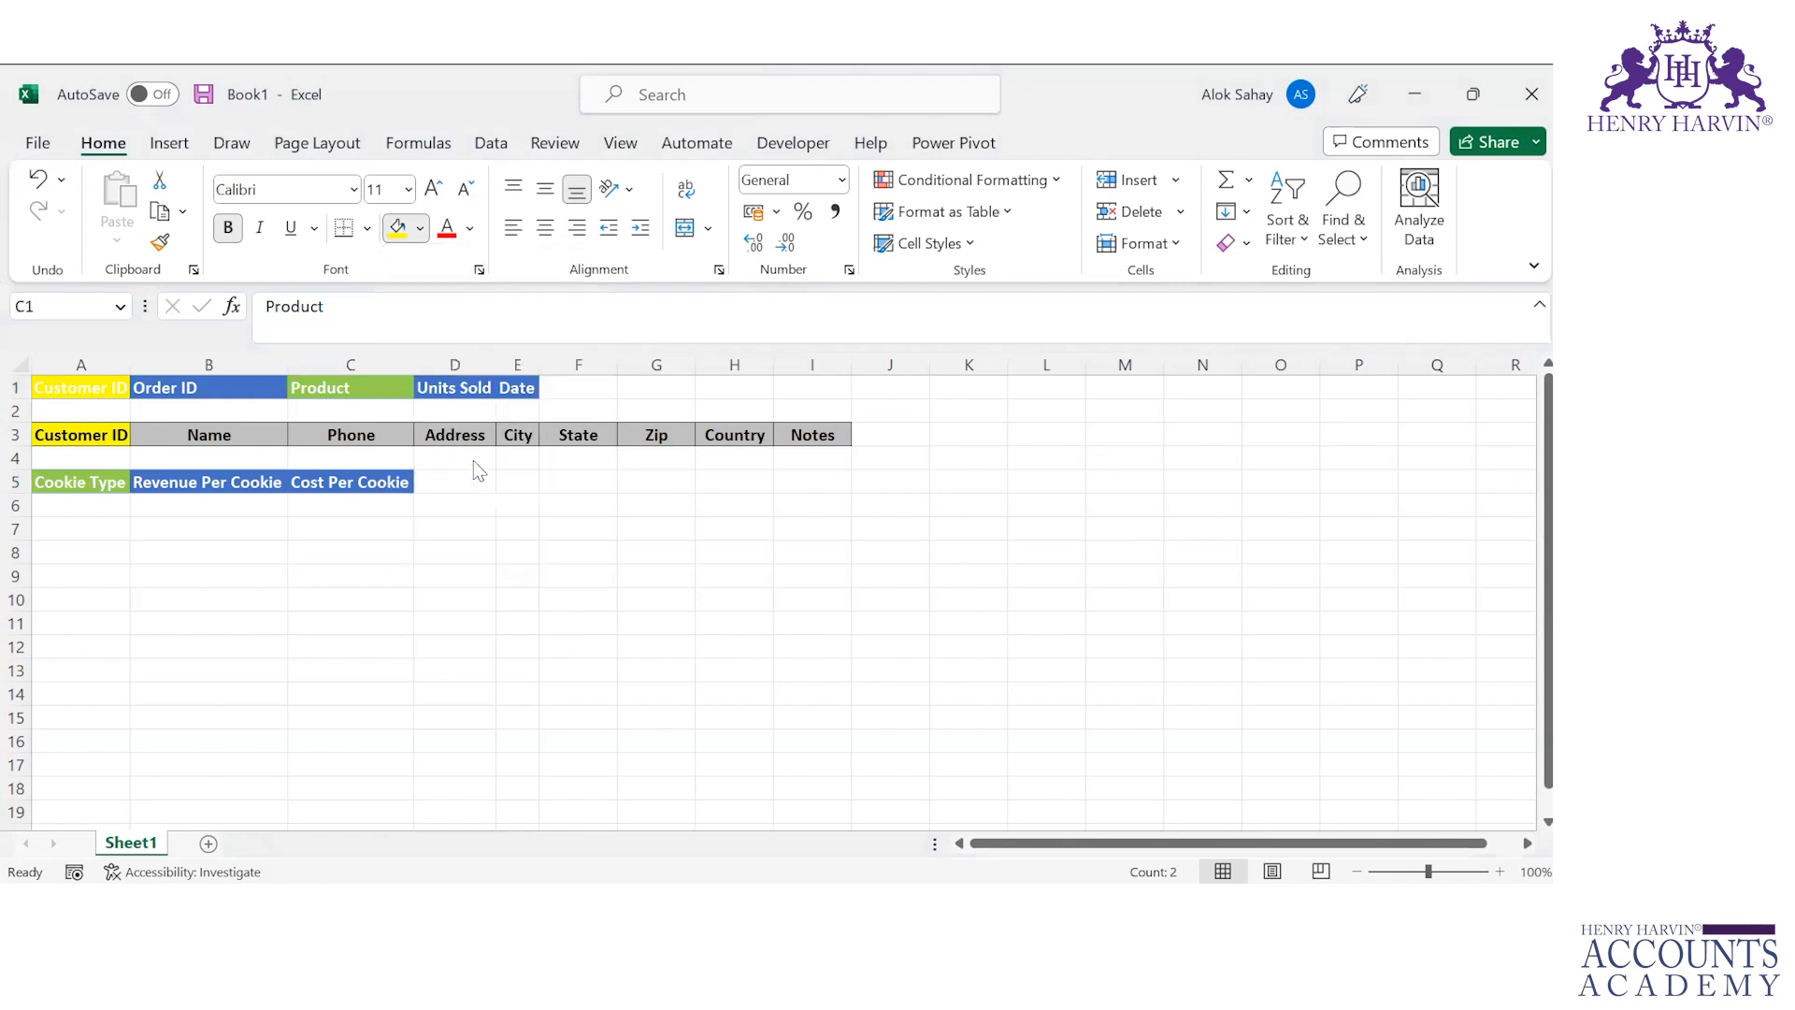
click(97, 649)
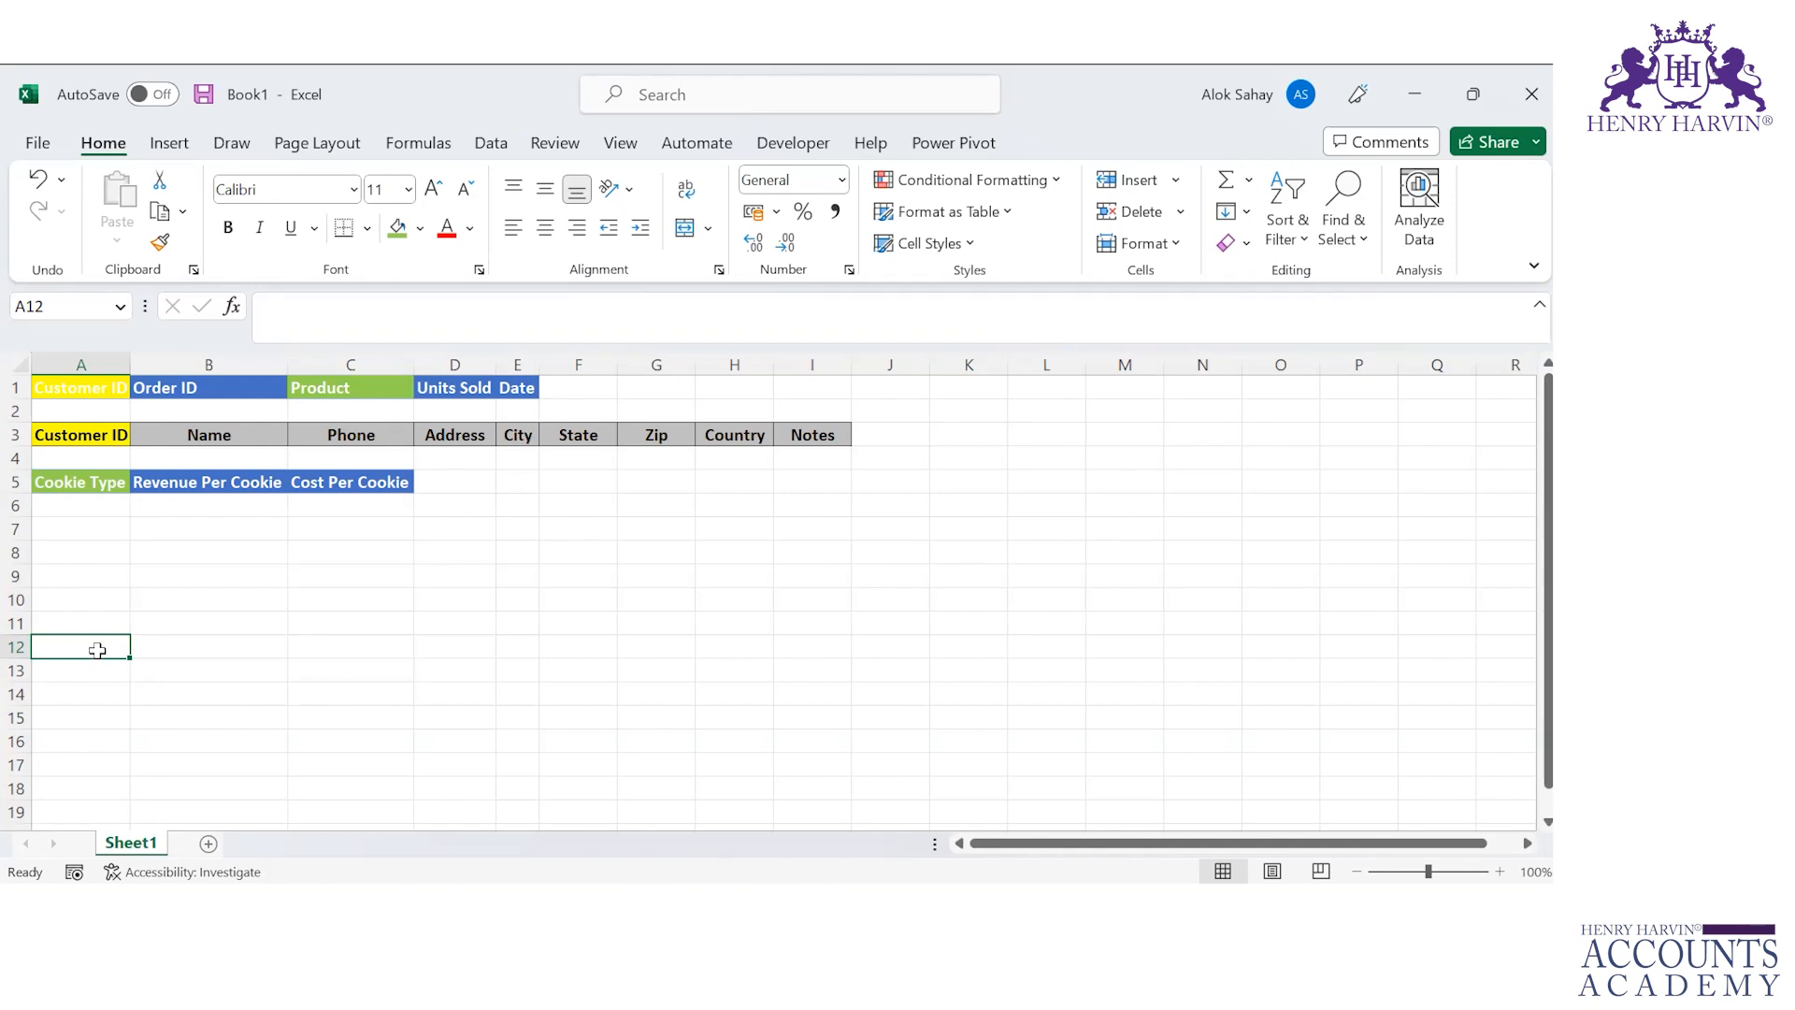
Step: Review the copied header cells in the new workbook, comparing the Orders columns with the Customers and Cookie Types headers
click(342, 390)
click(101, 482)
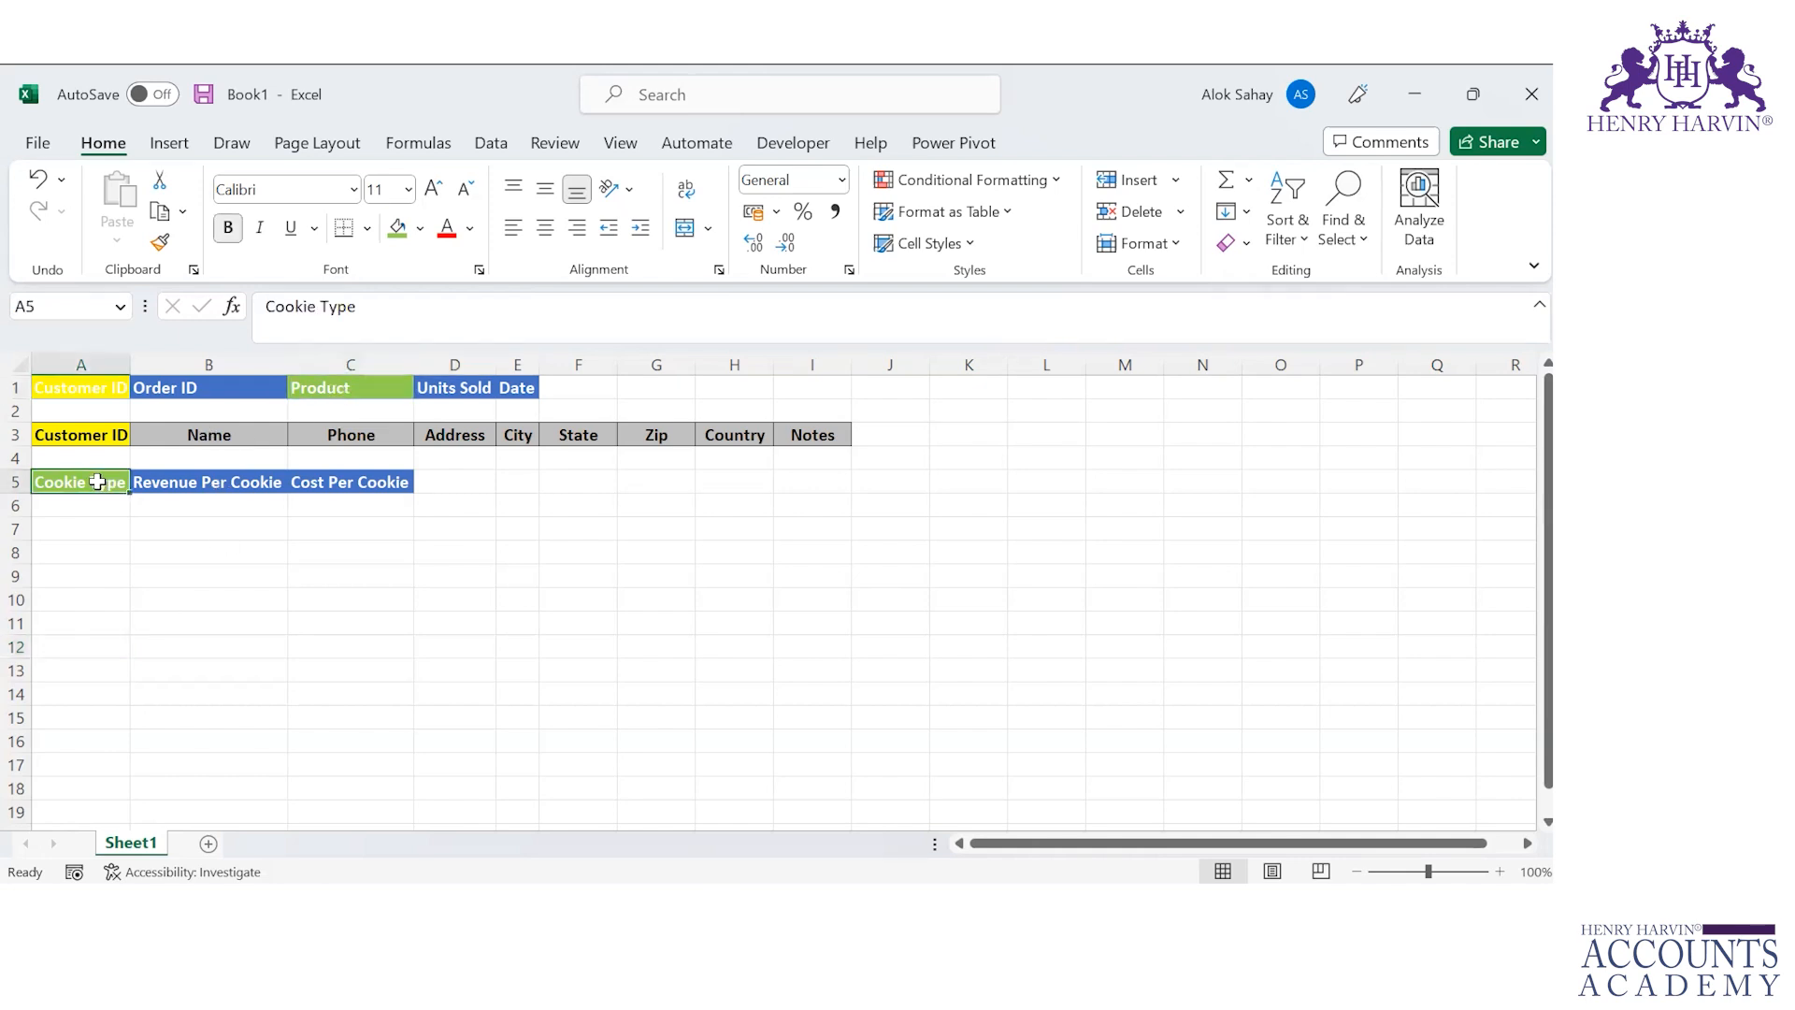
click(489, 386)
click(258, 484)
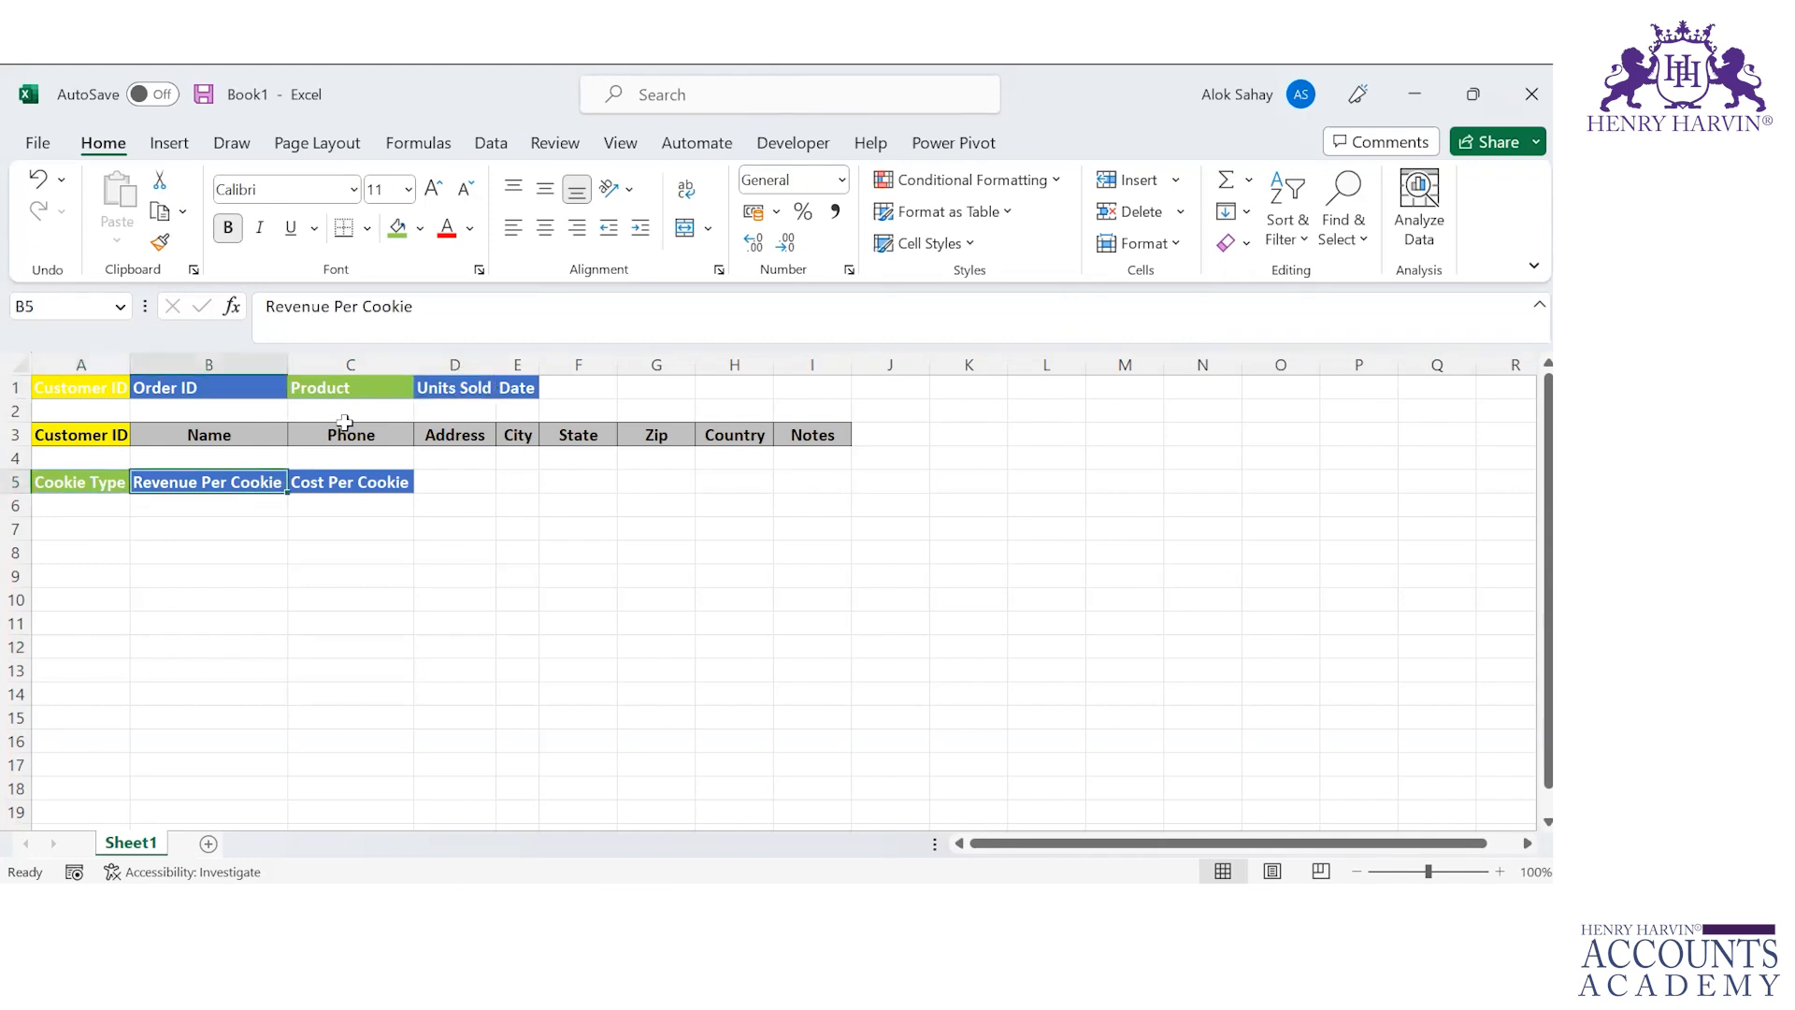
click(451, 391)
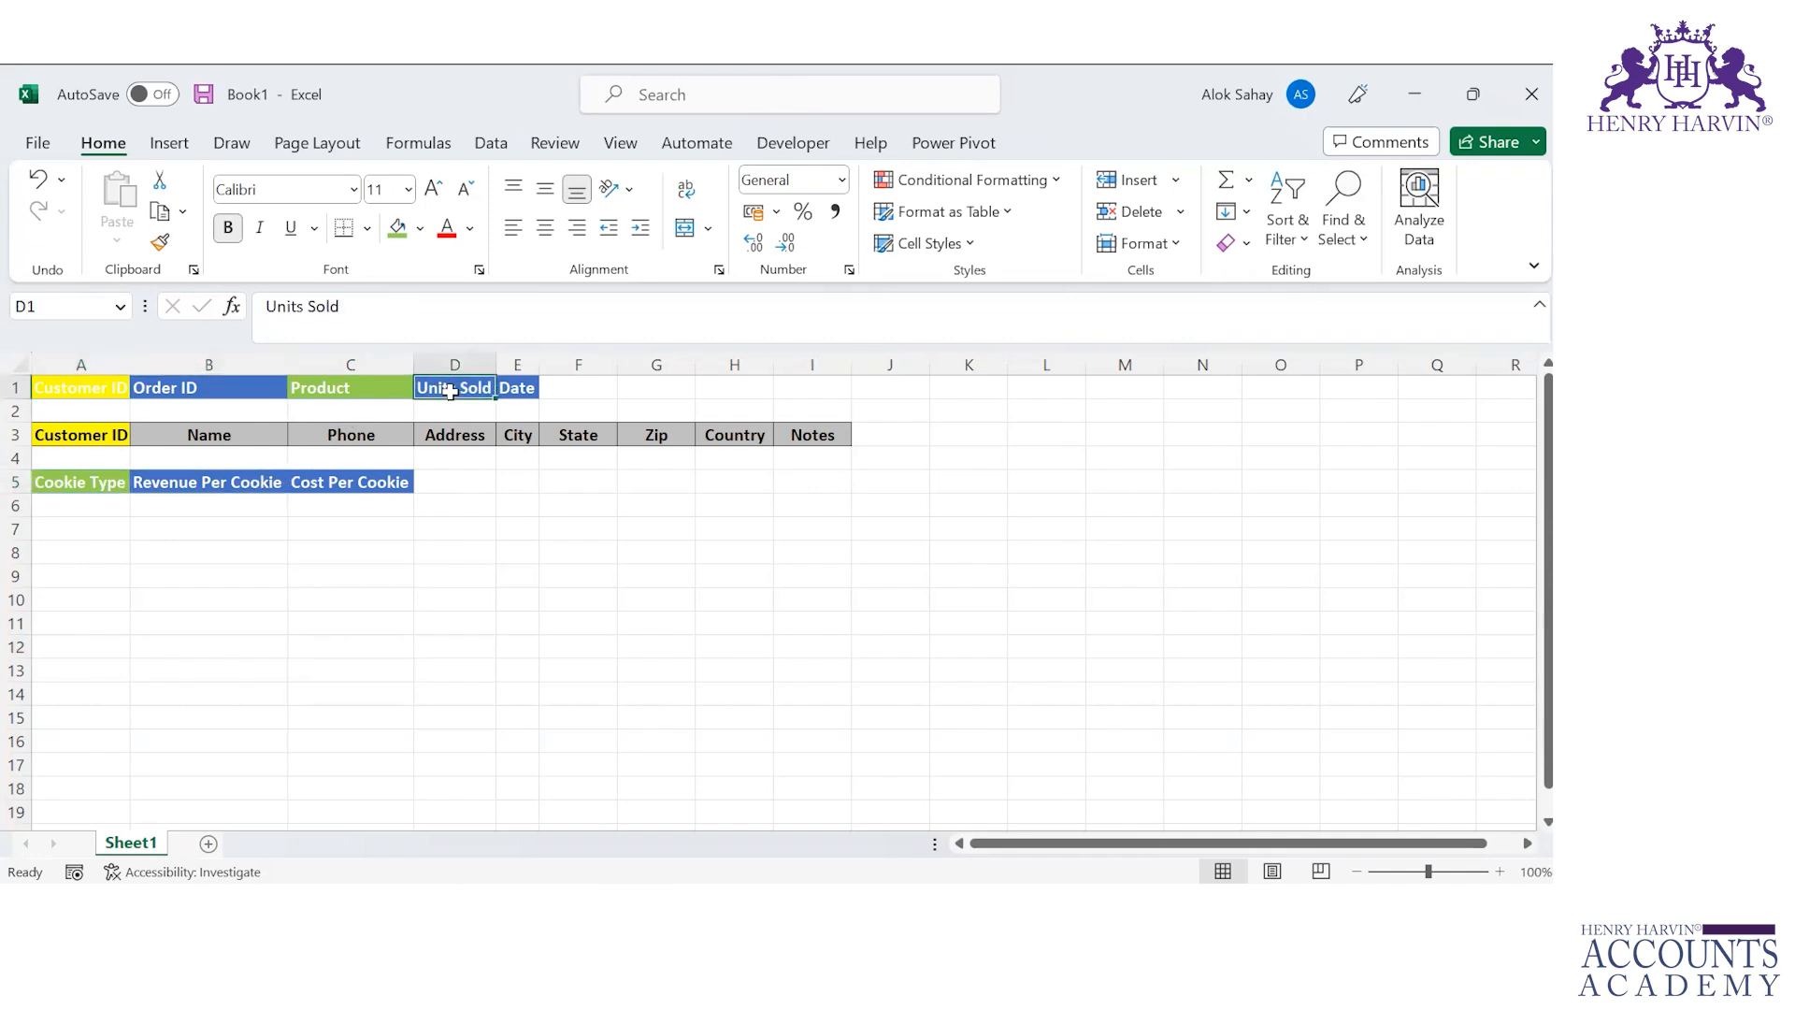
click(318, 493)
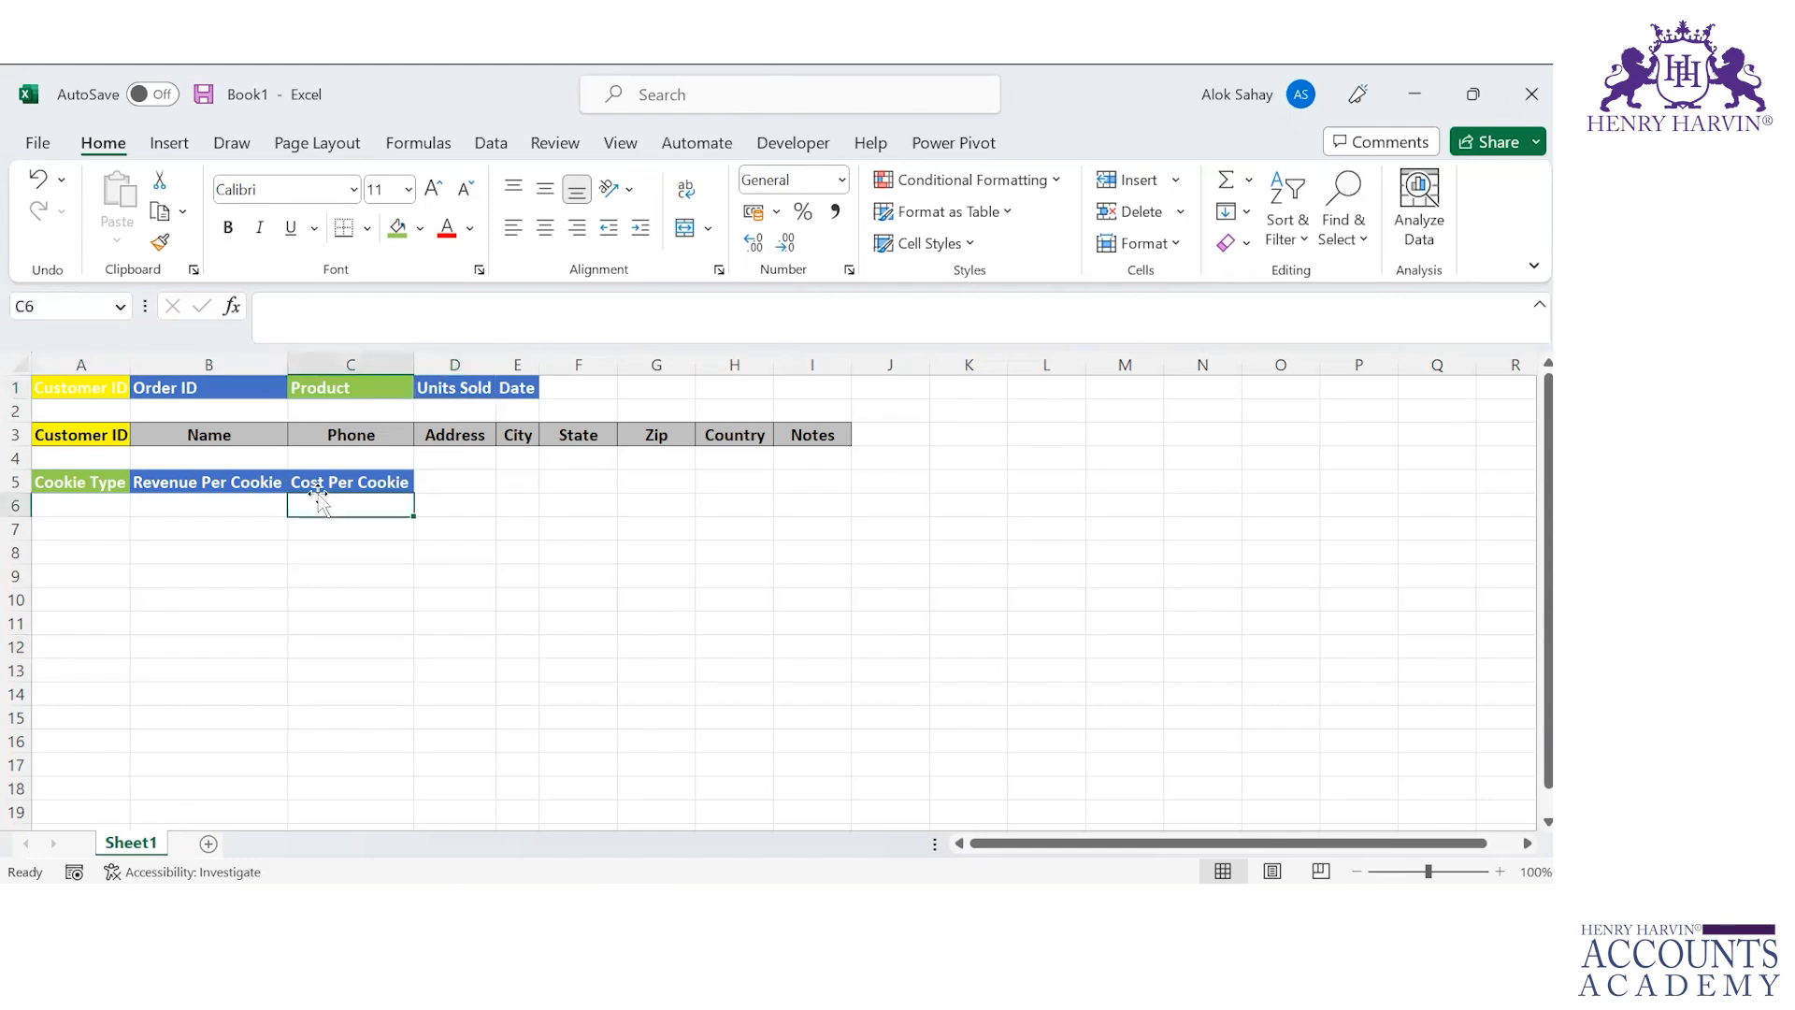
click(457, 386)
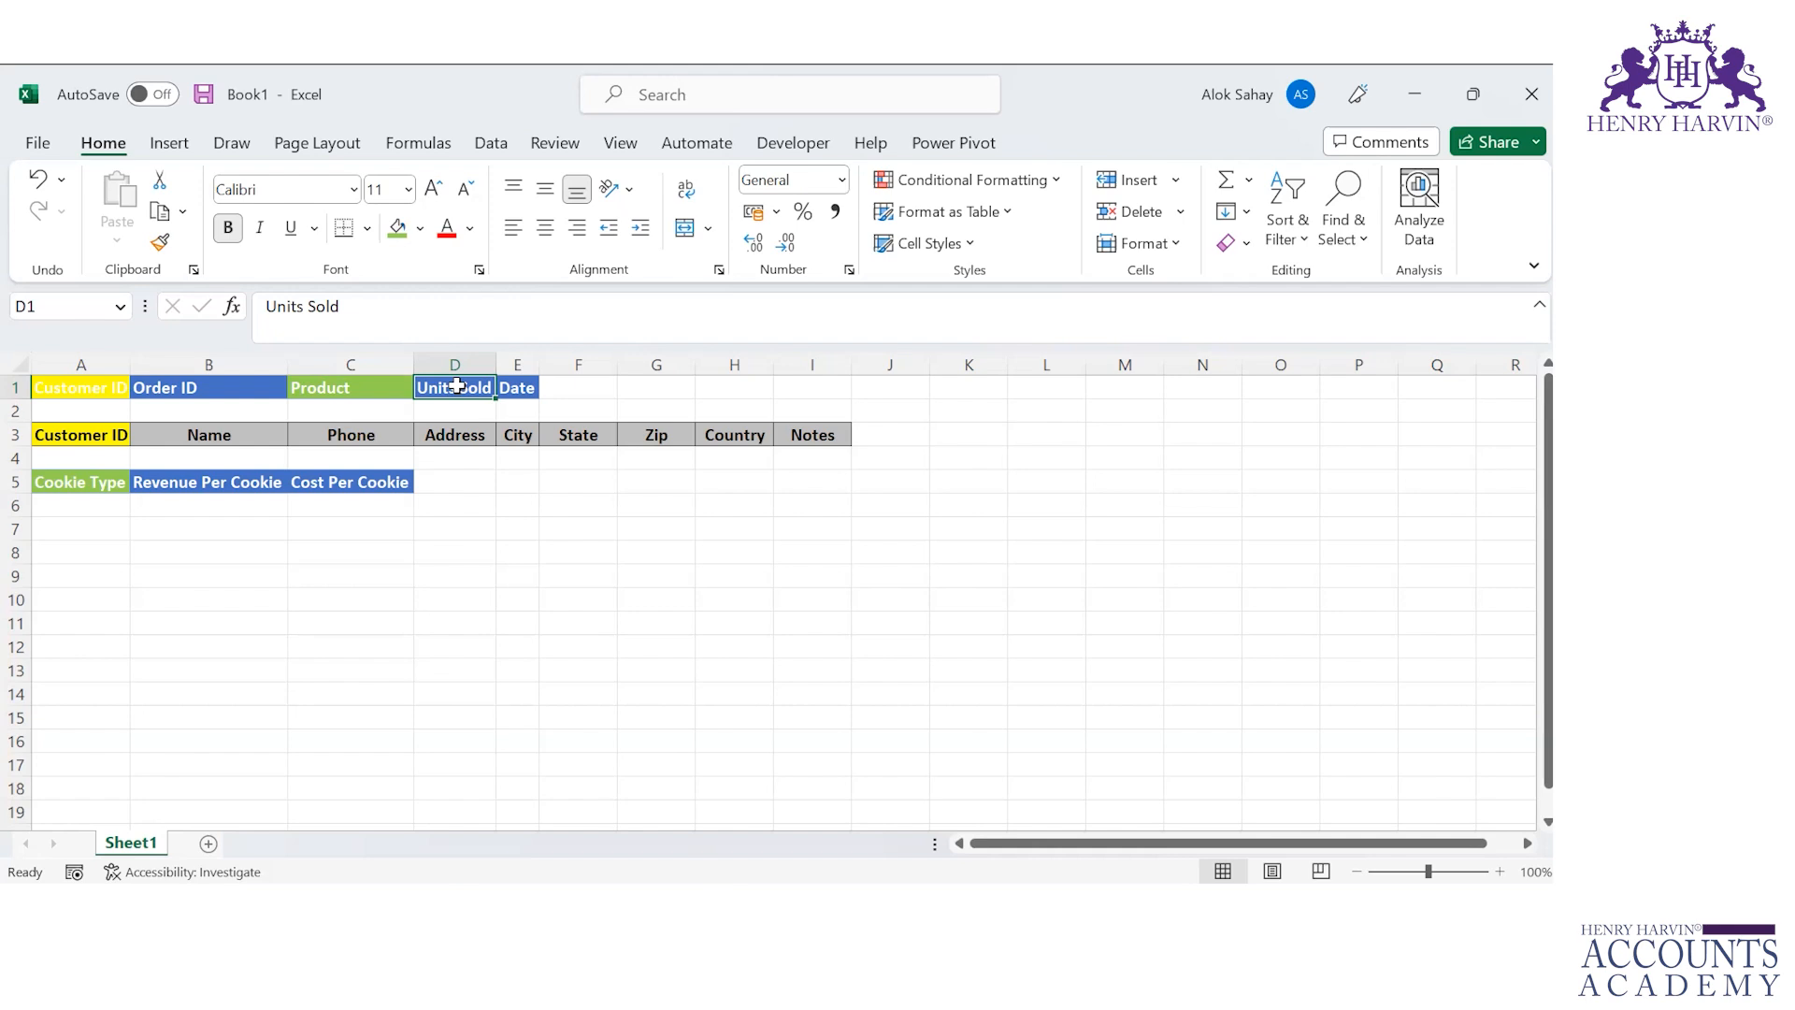
Step: Switch to the Orders workbook and examine the full Product column of the Orders table
key(alt+Tab)
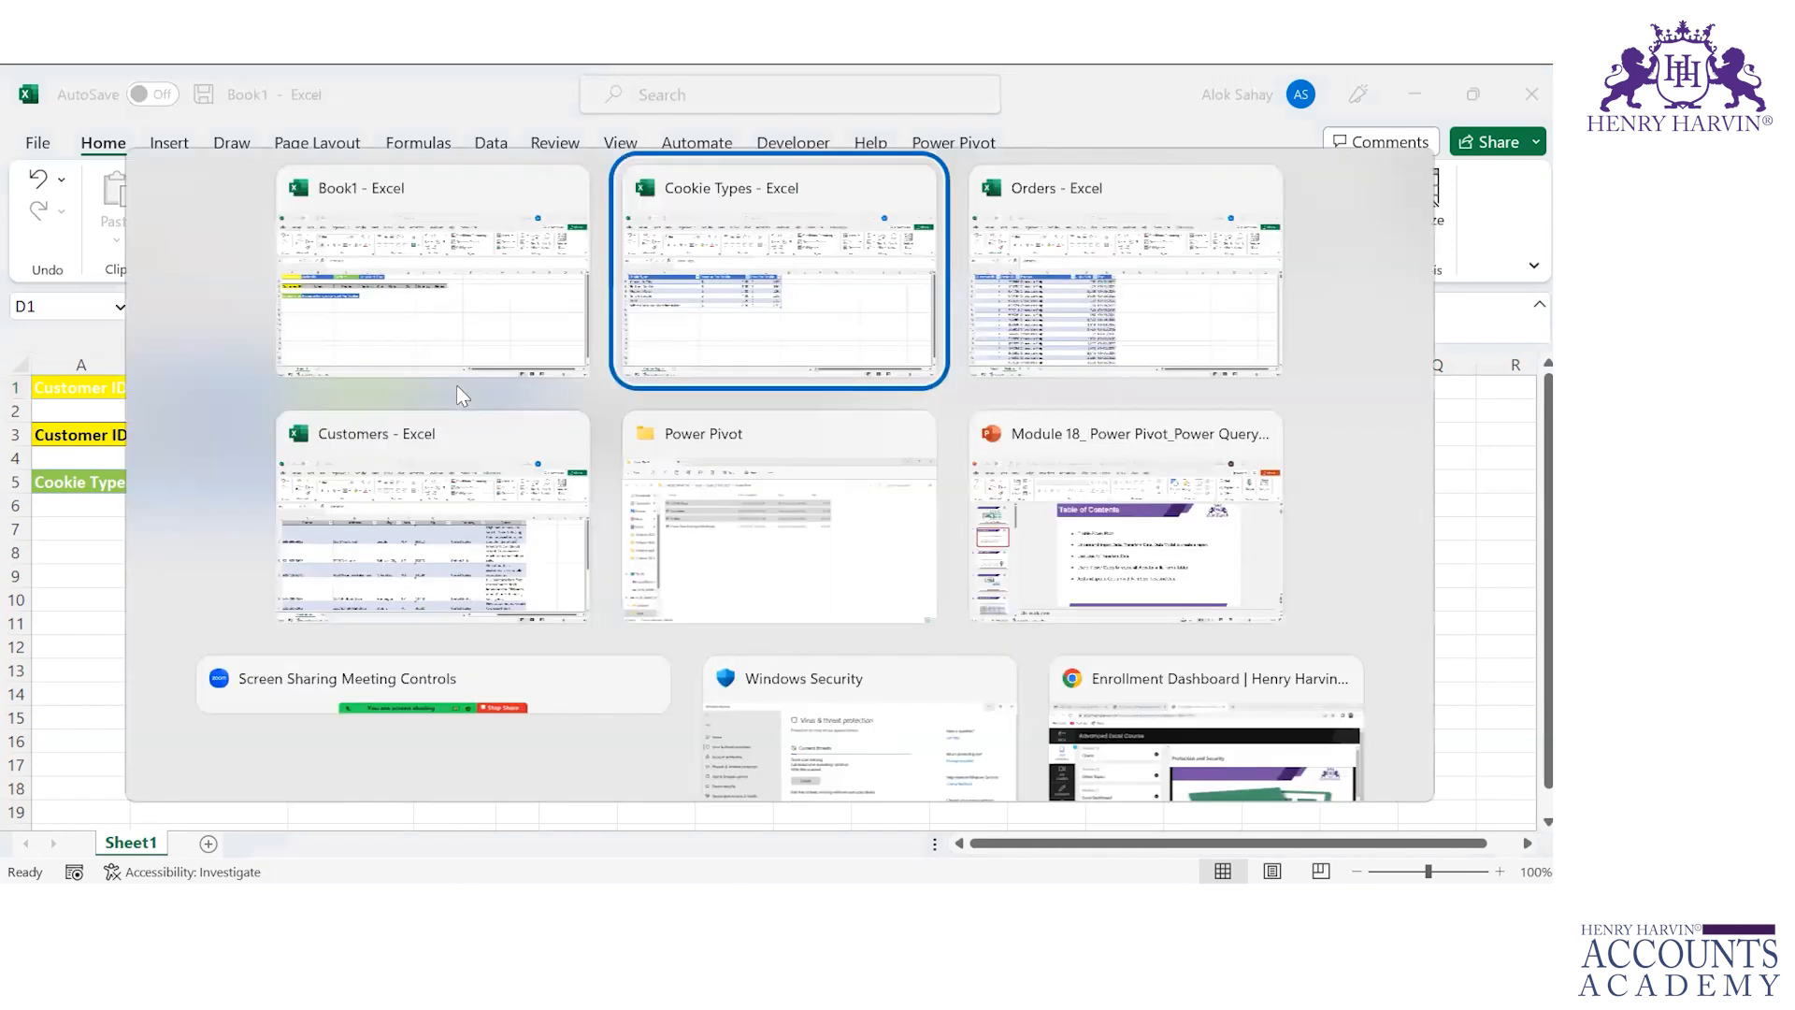
key(Tab)
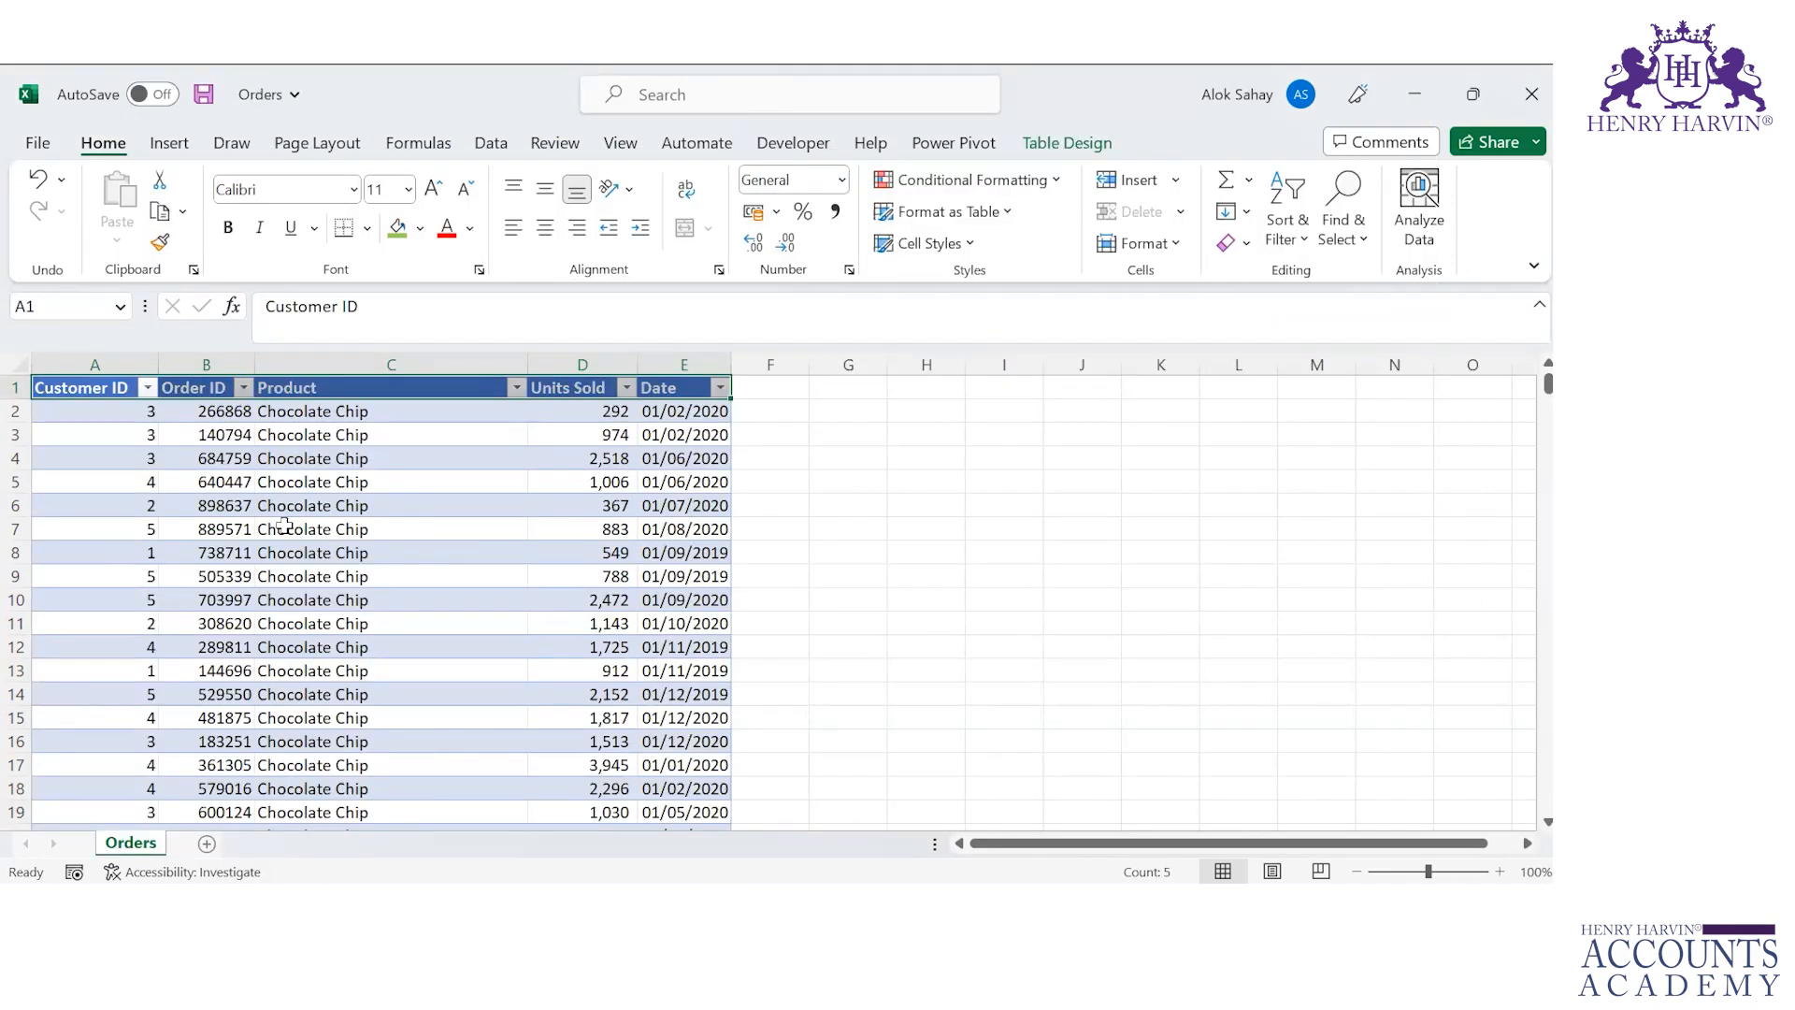
key(ctrl+shift+Left)
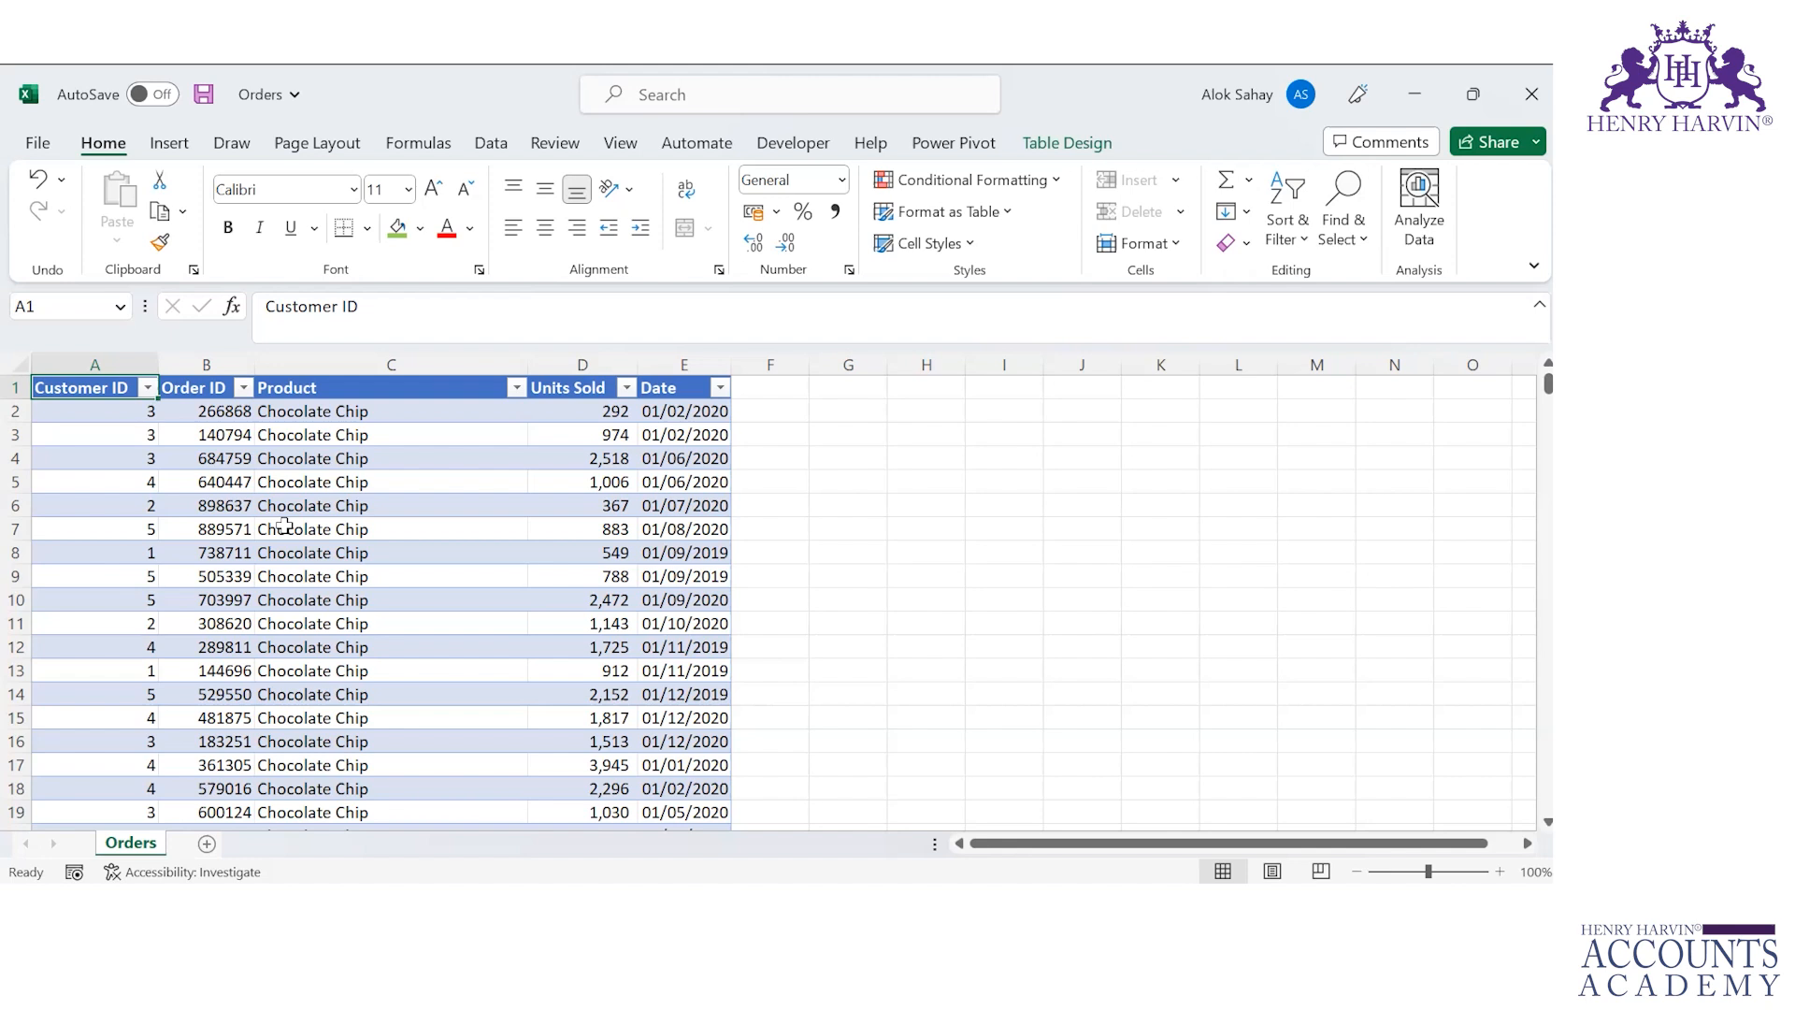
click(390, 405)
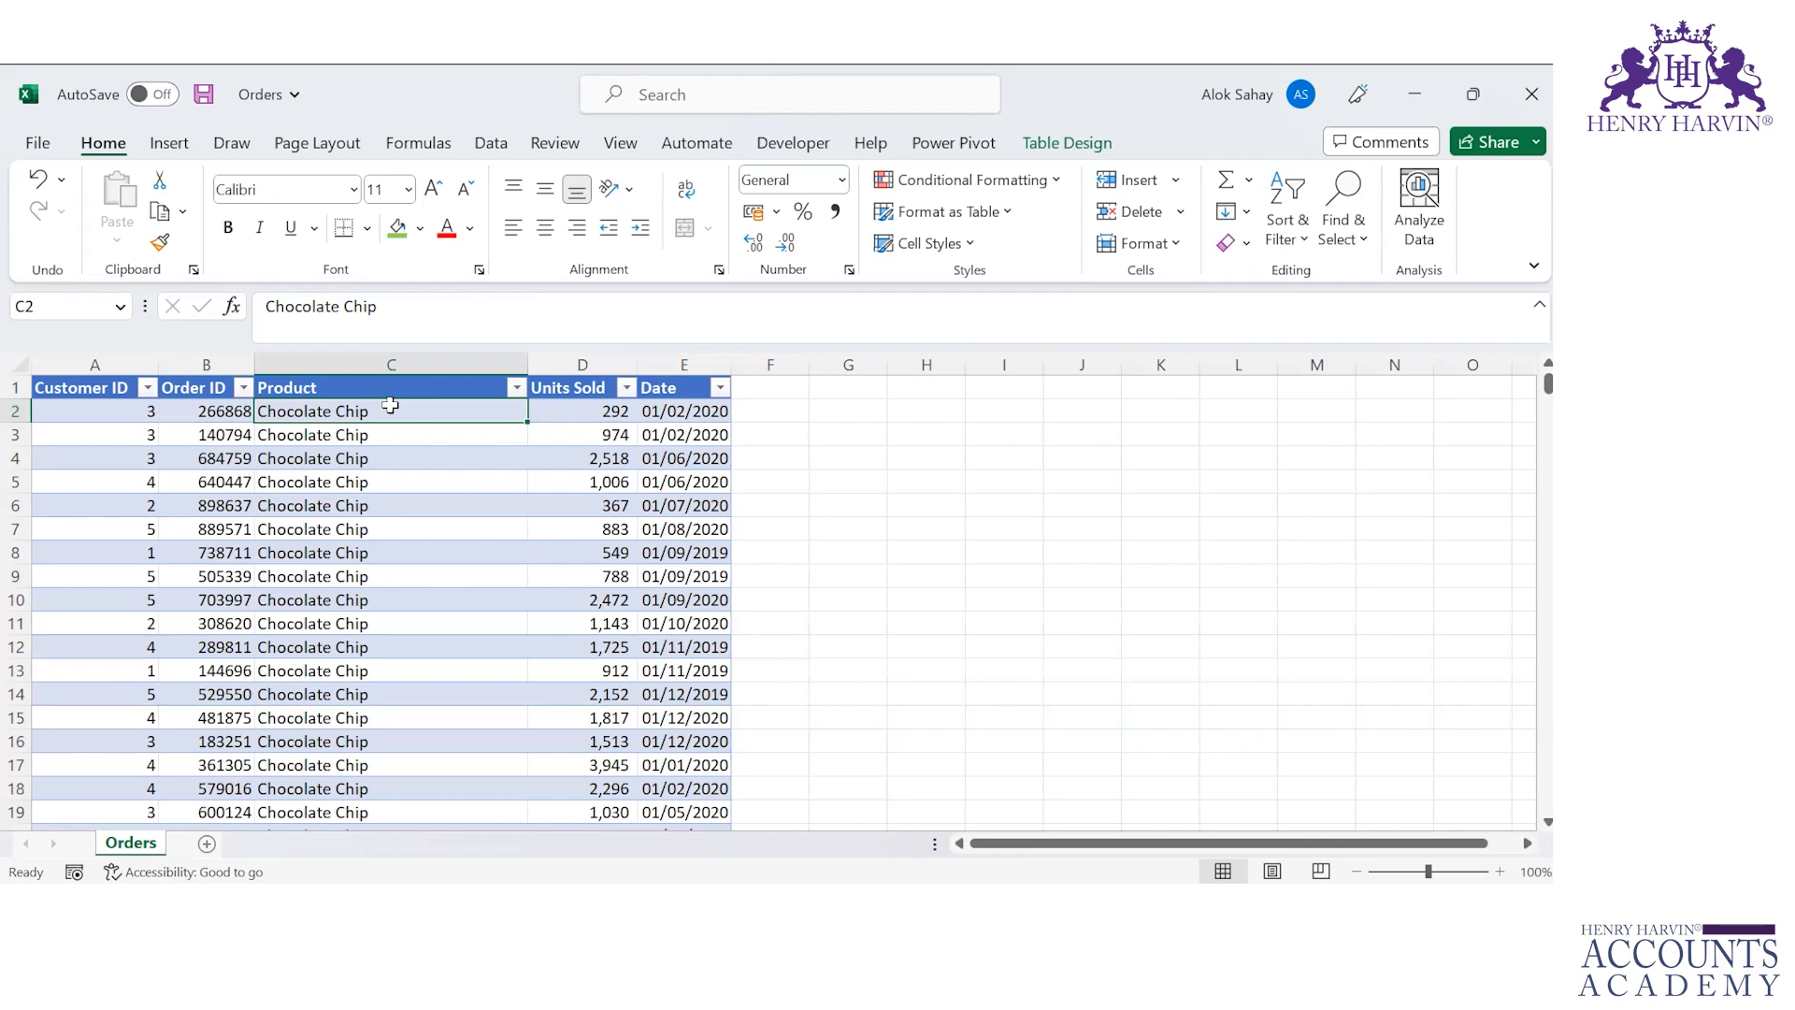
key(alt+Tab)
key(alt+shift+Tab)
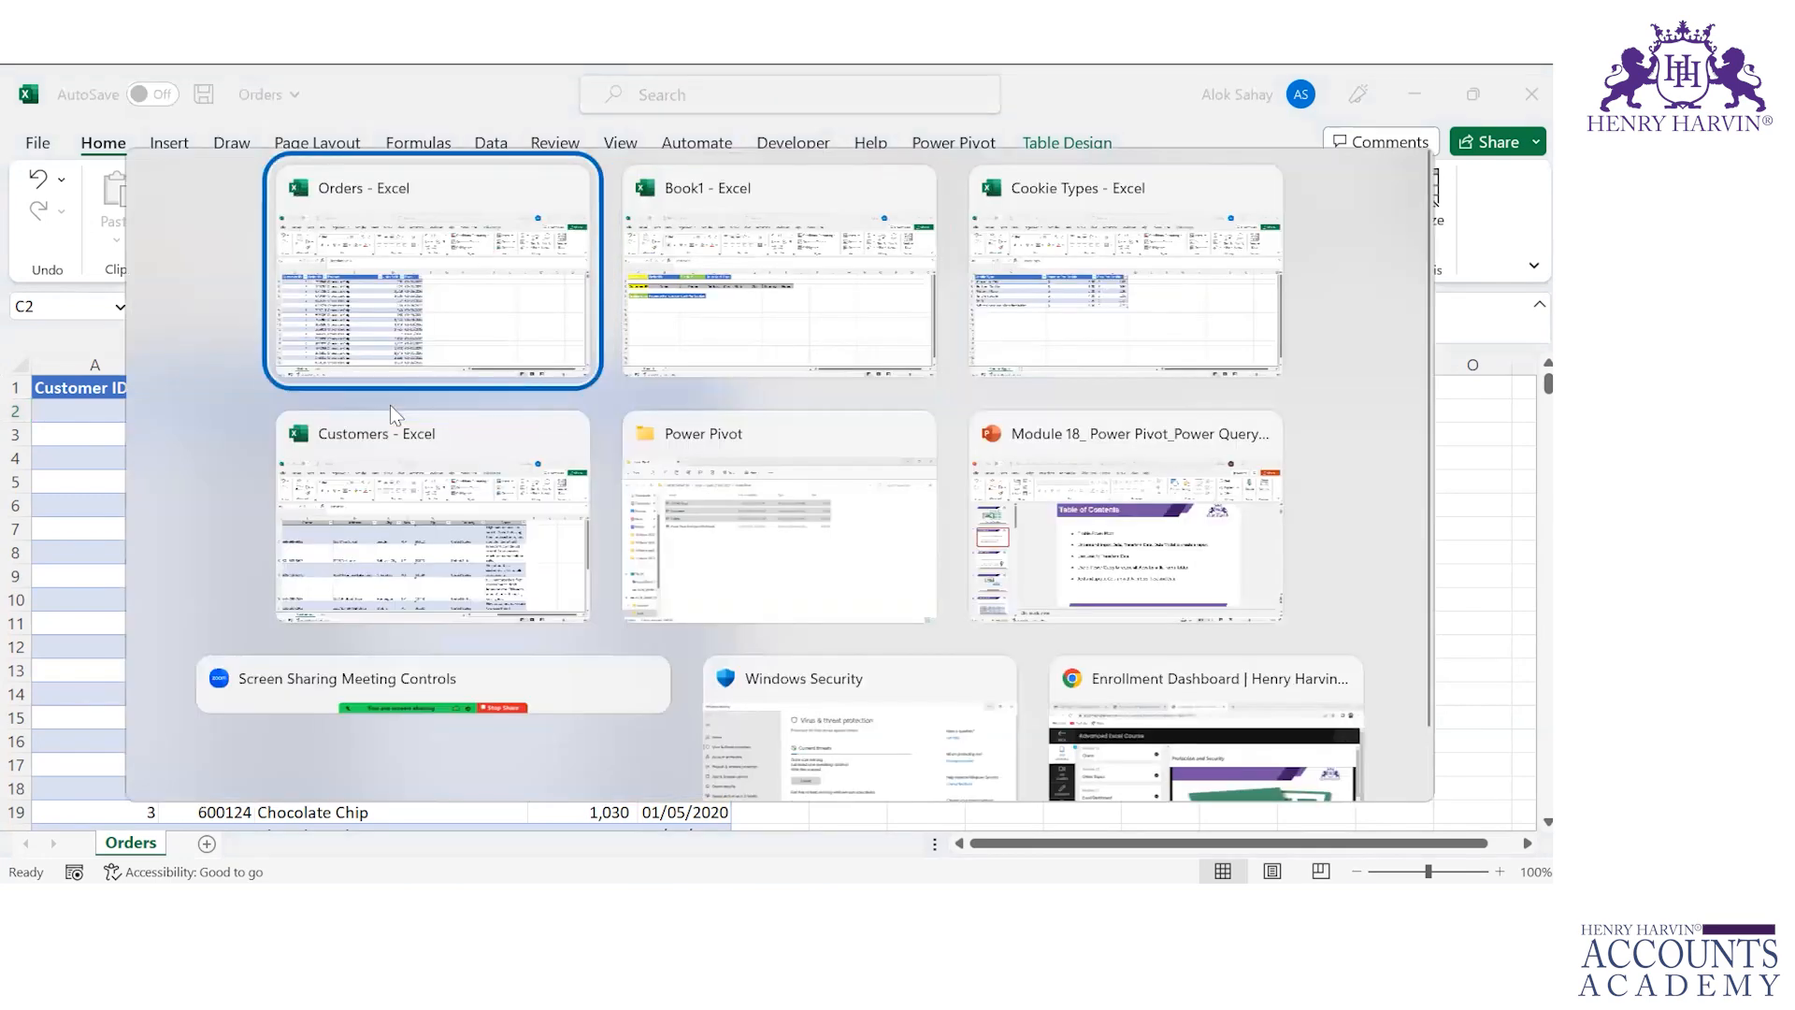
key(ctrl+shift+Down)
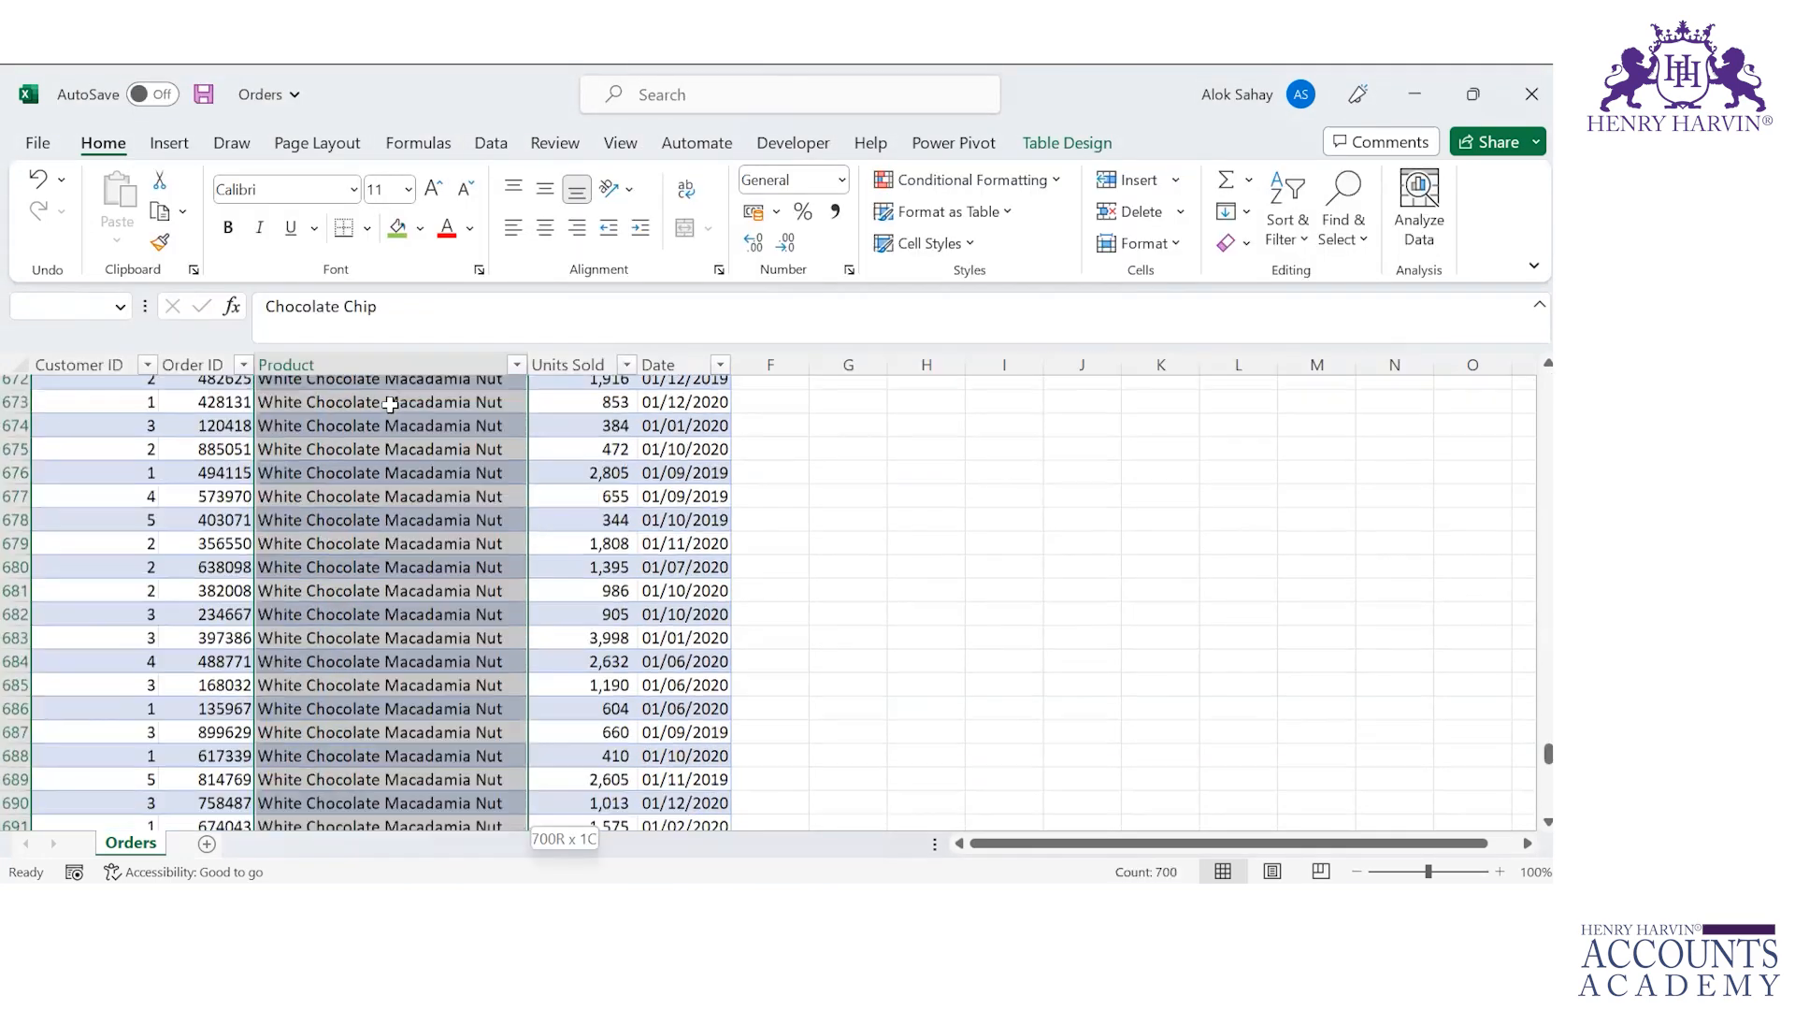
key(ctrl+Up)
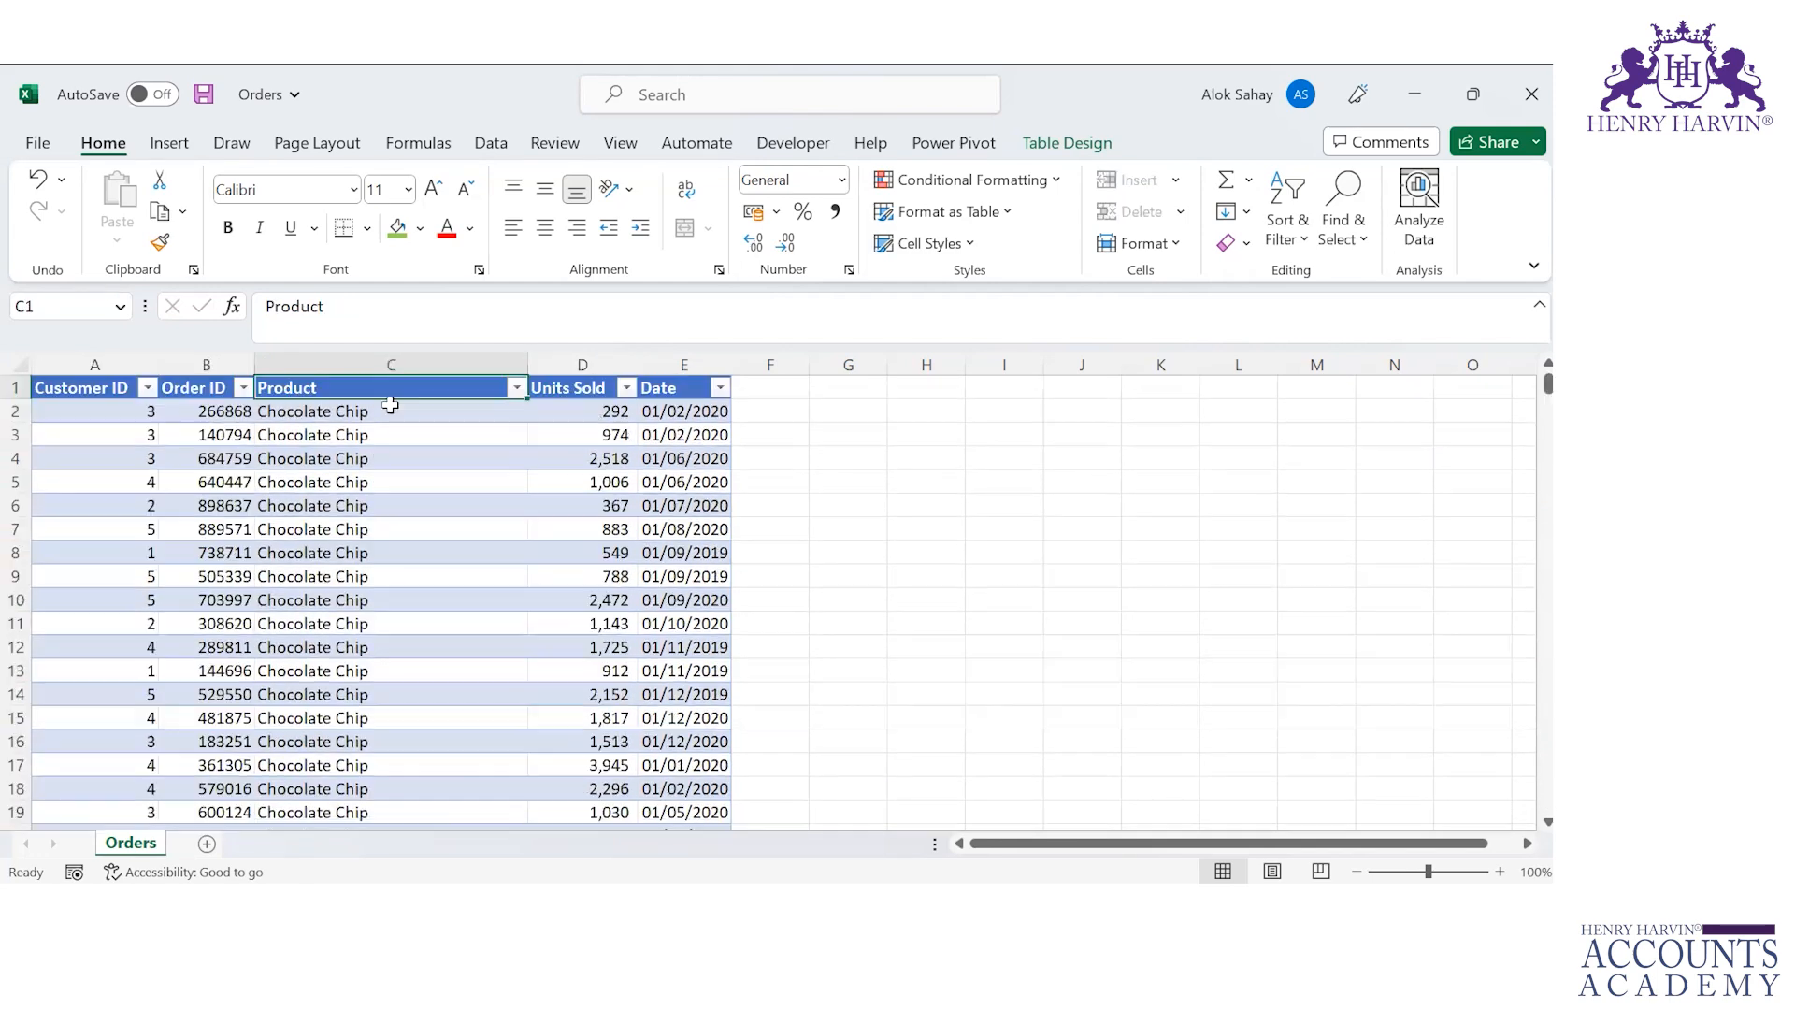
Step: Switch to the Customers workbook and examine the Customer ID column values from top to bottom
key(alt+Tab)
key(alt+Tab)
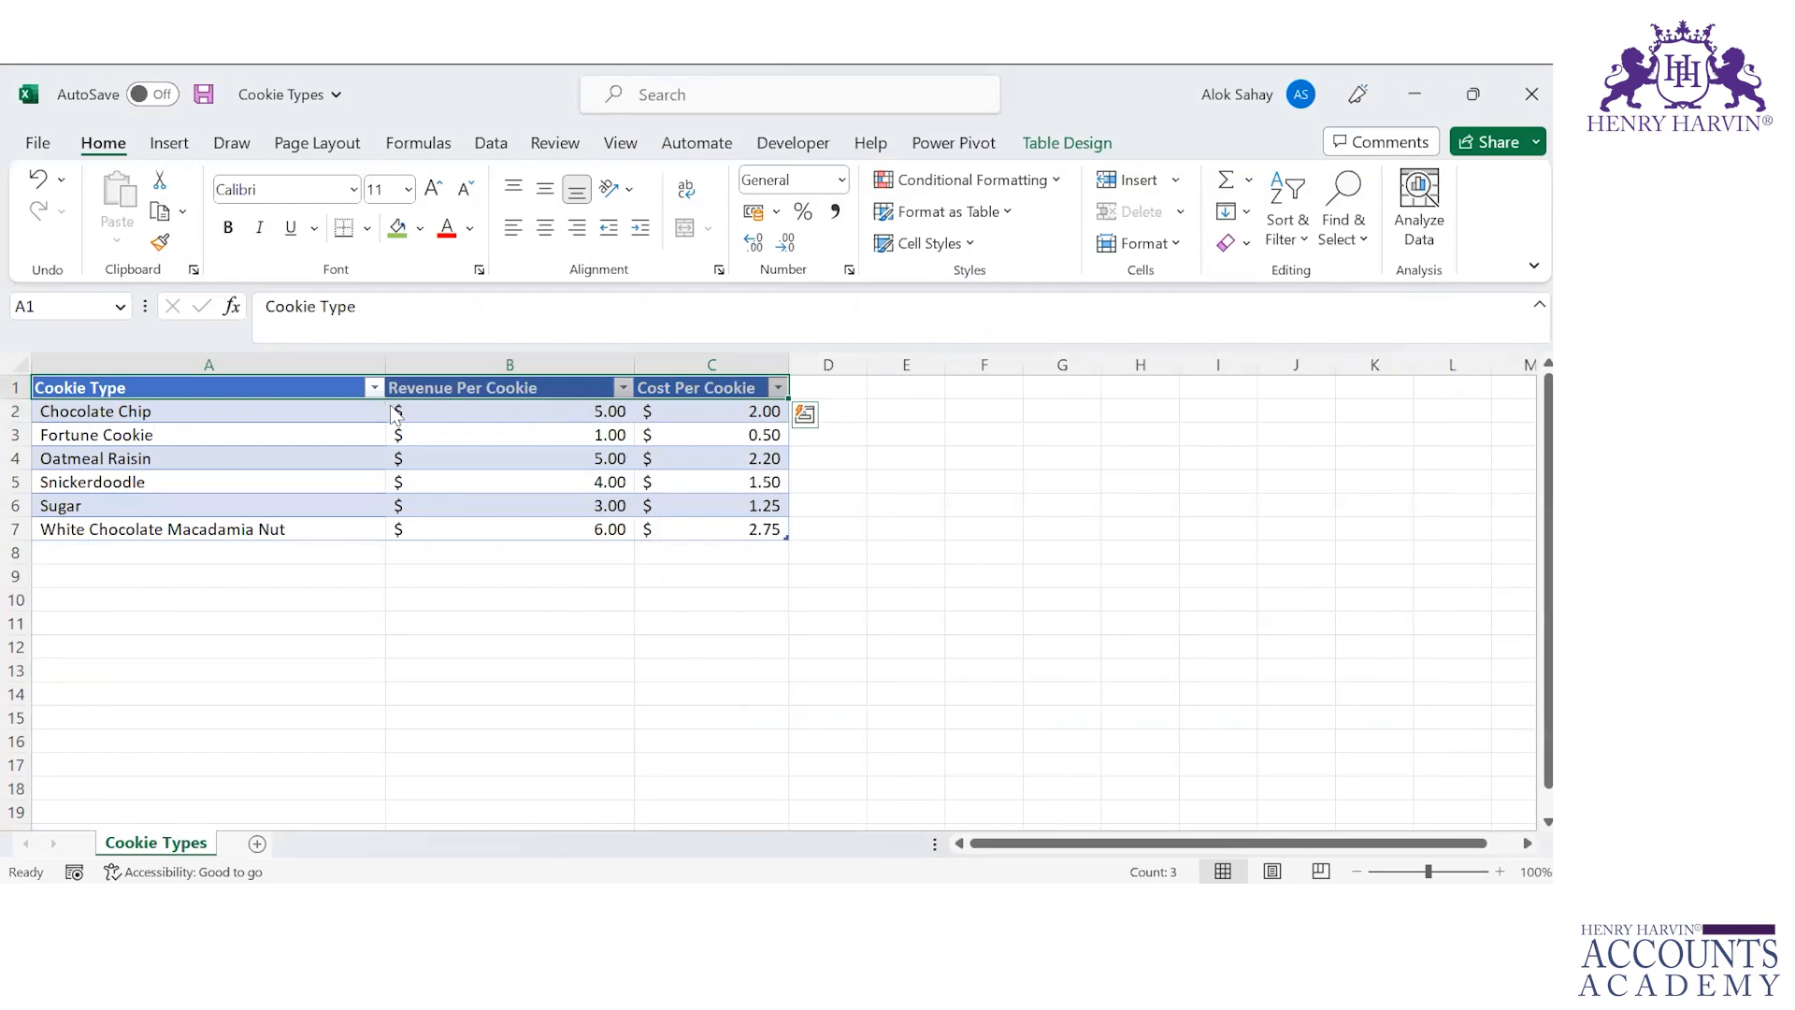
key(alt+Tab)
key(alt+Tab)
key(alt+Tab)
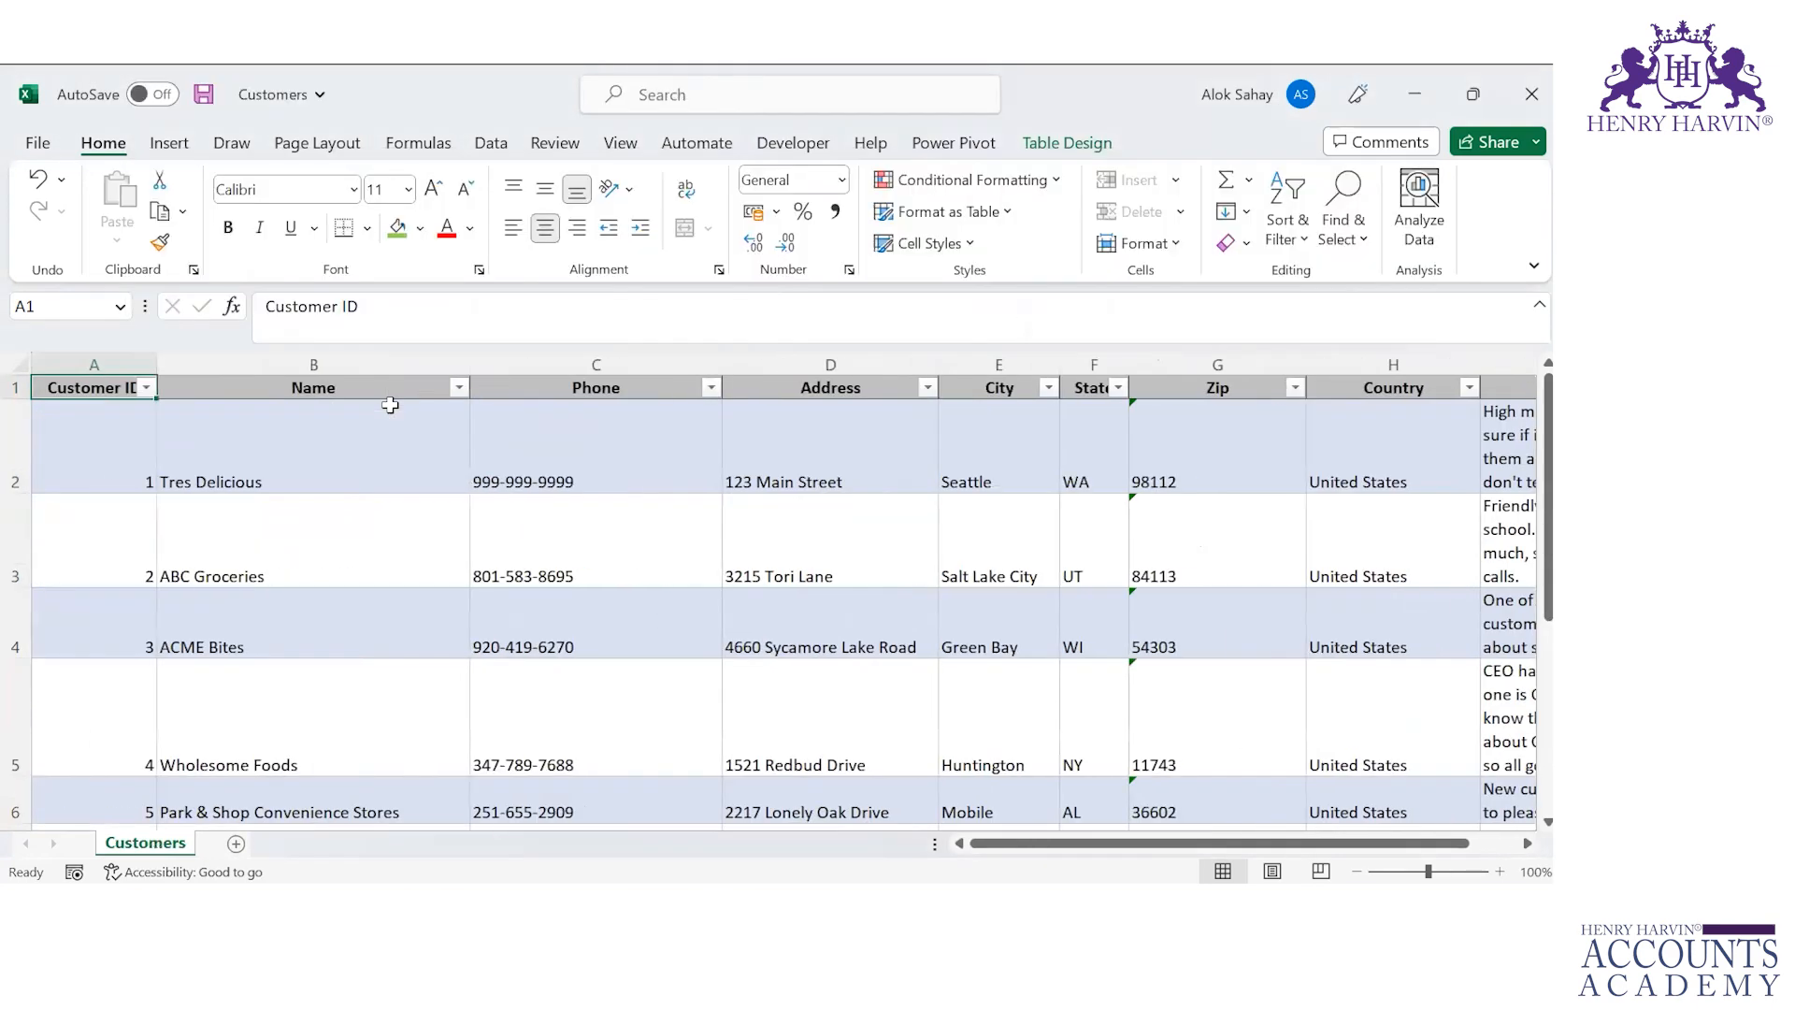
key(ctrl+Down)
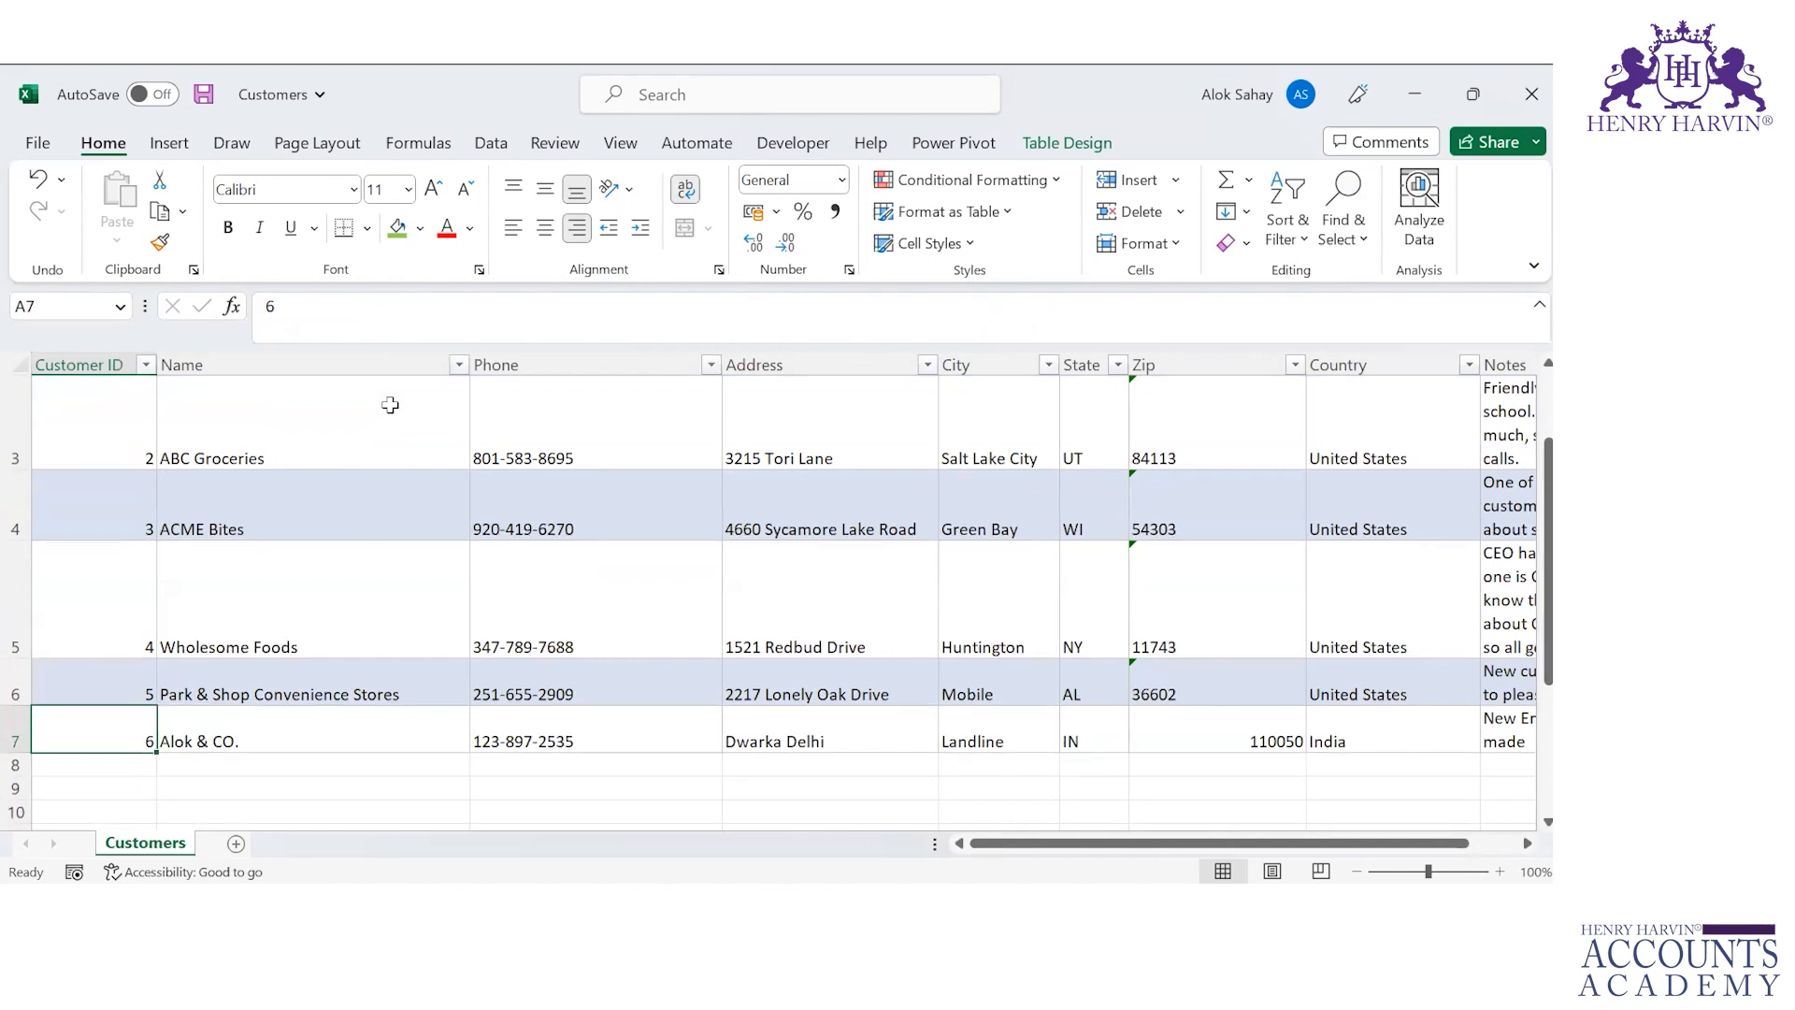
key(ctrl+Up)
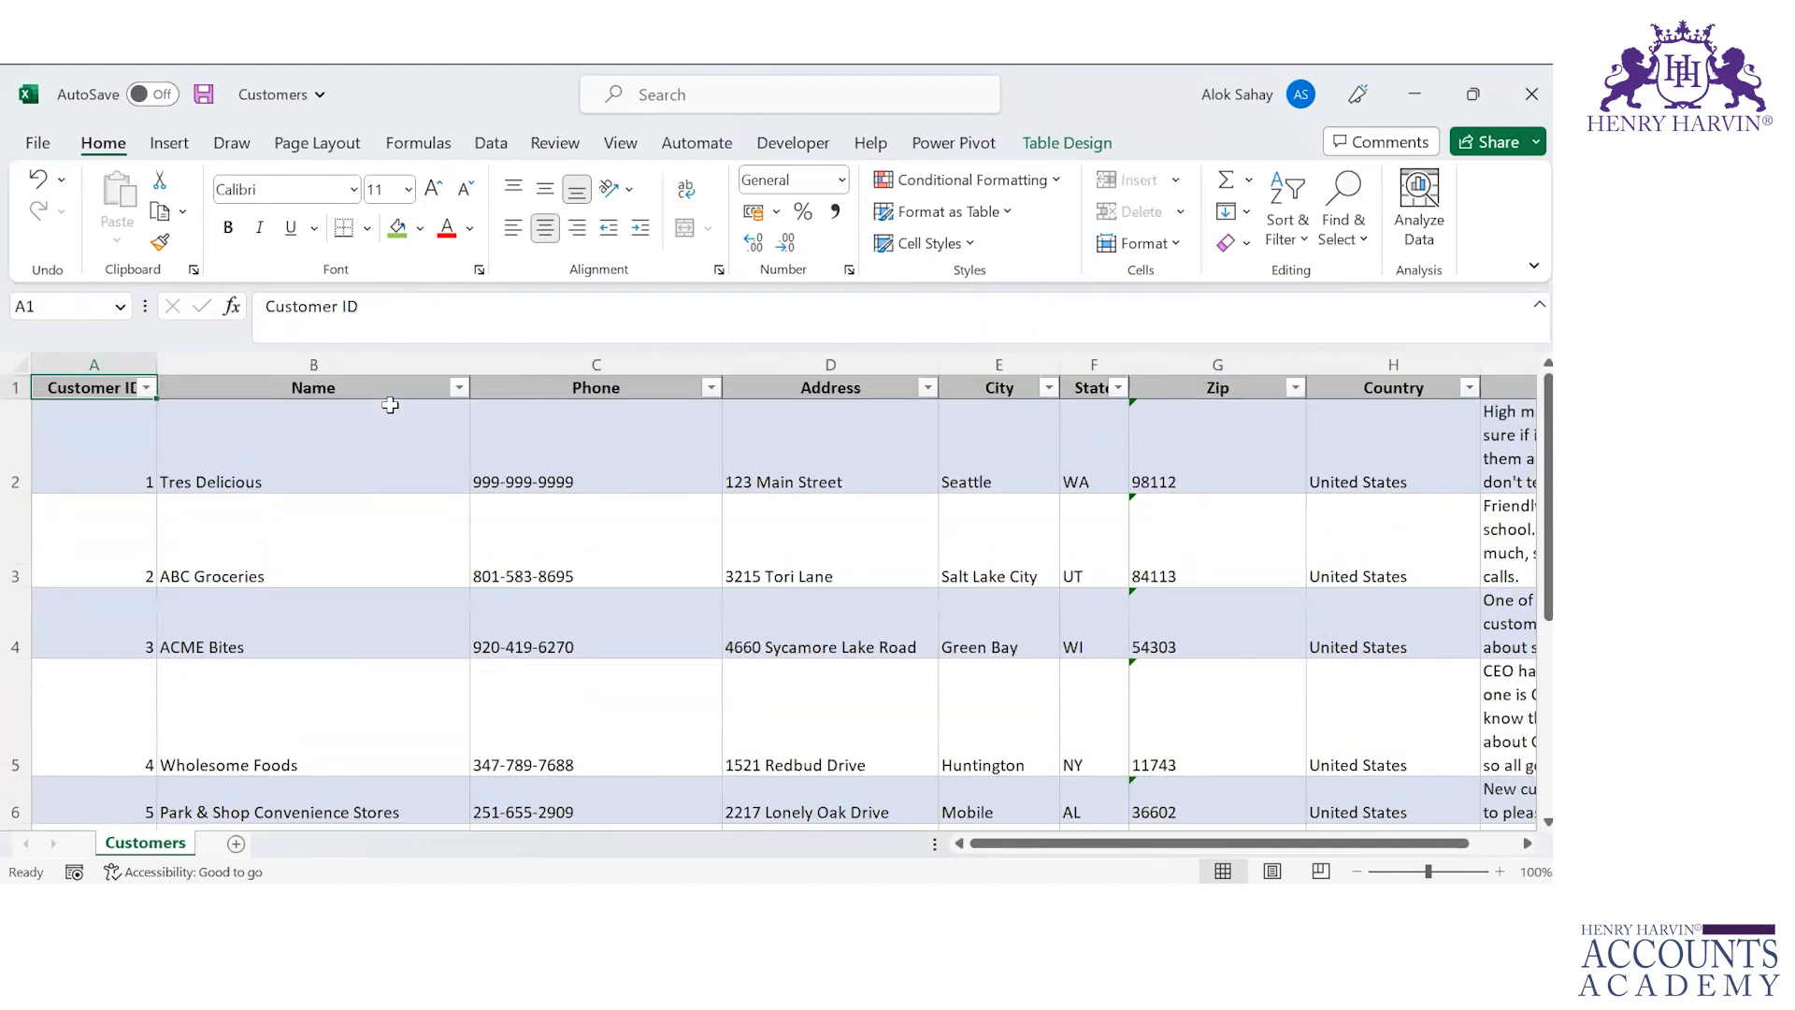
key(Down)
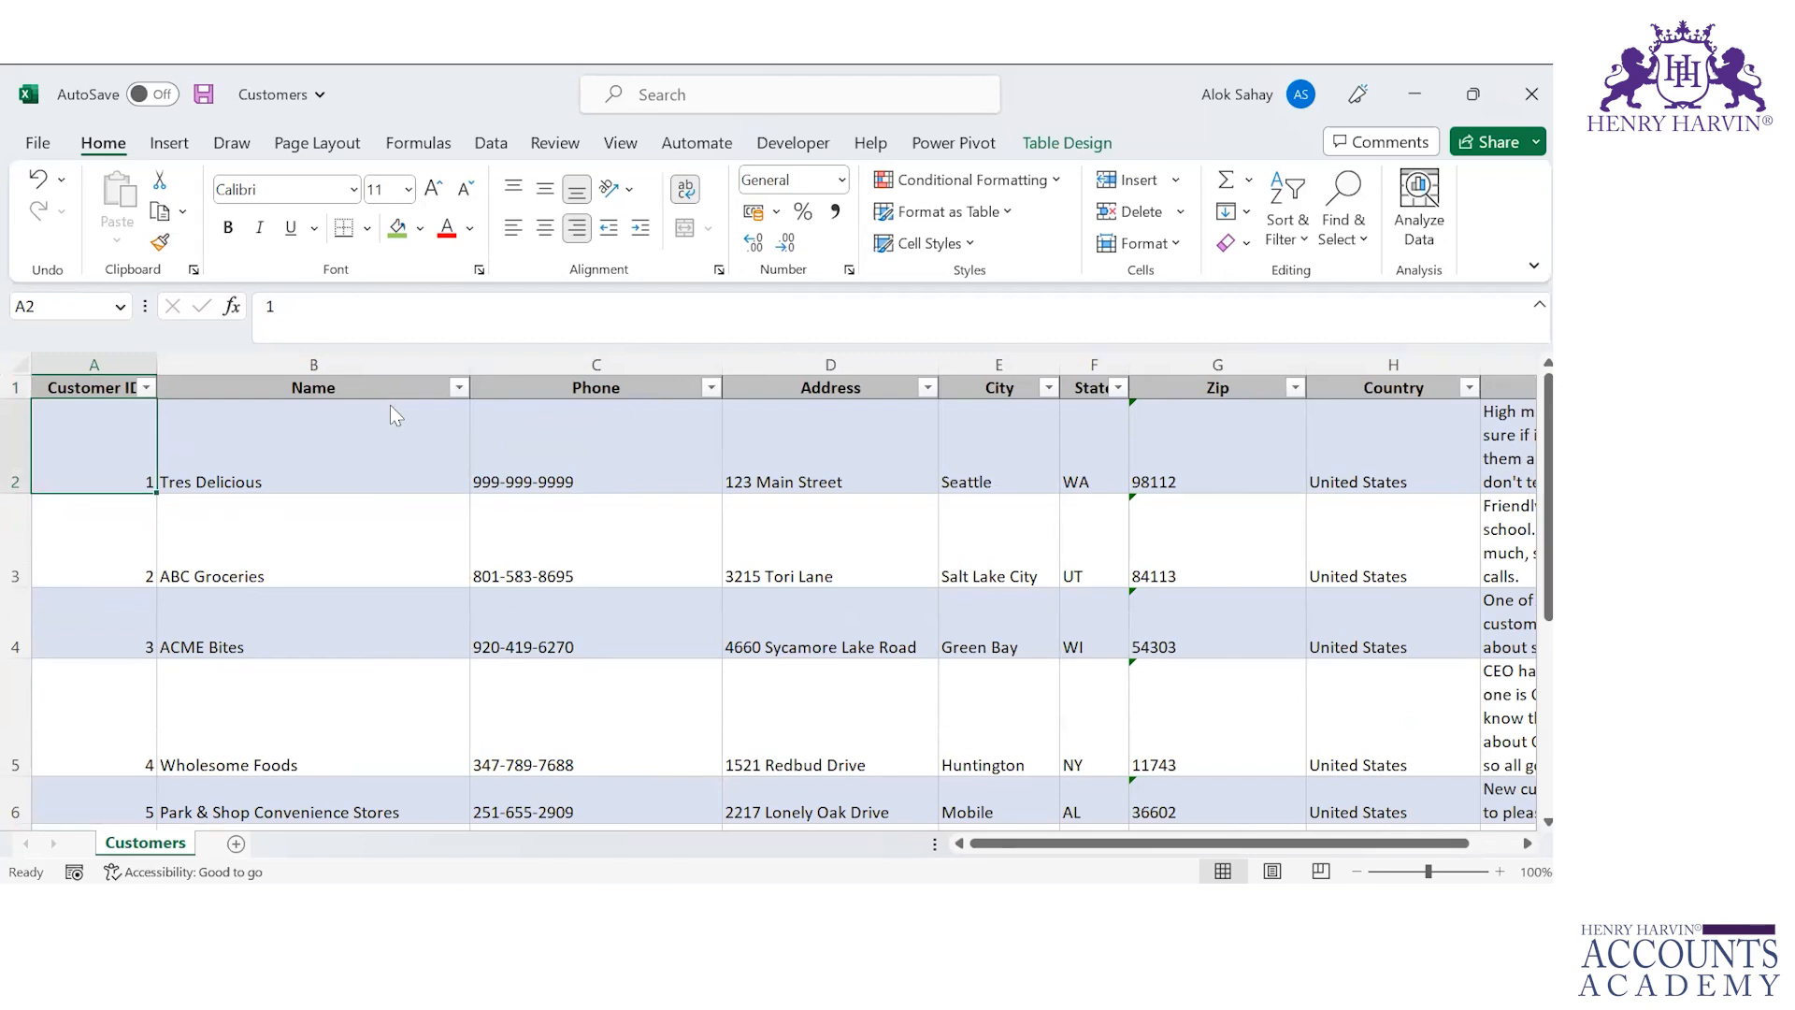
Step: Switch to the Cookie Types workbook and browse through the cookie names and price cells
key(alt+Tab)
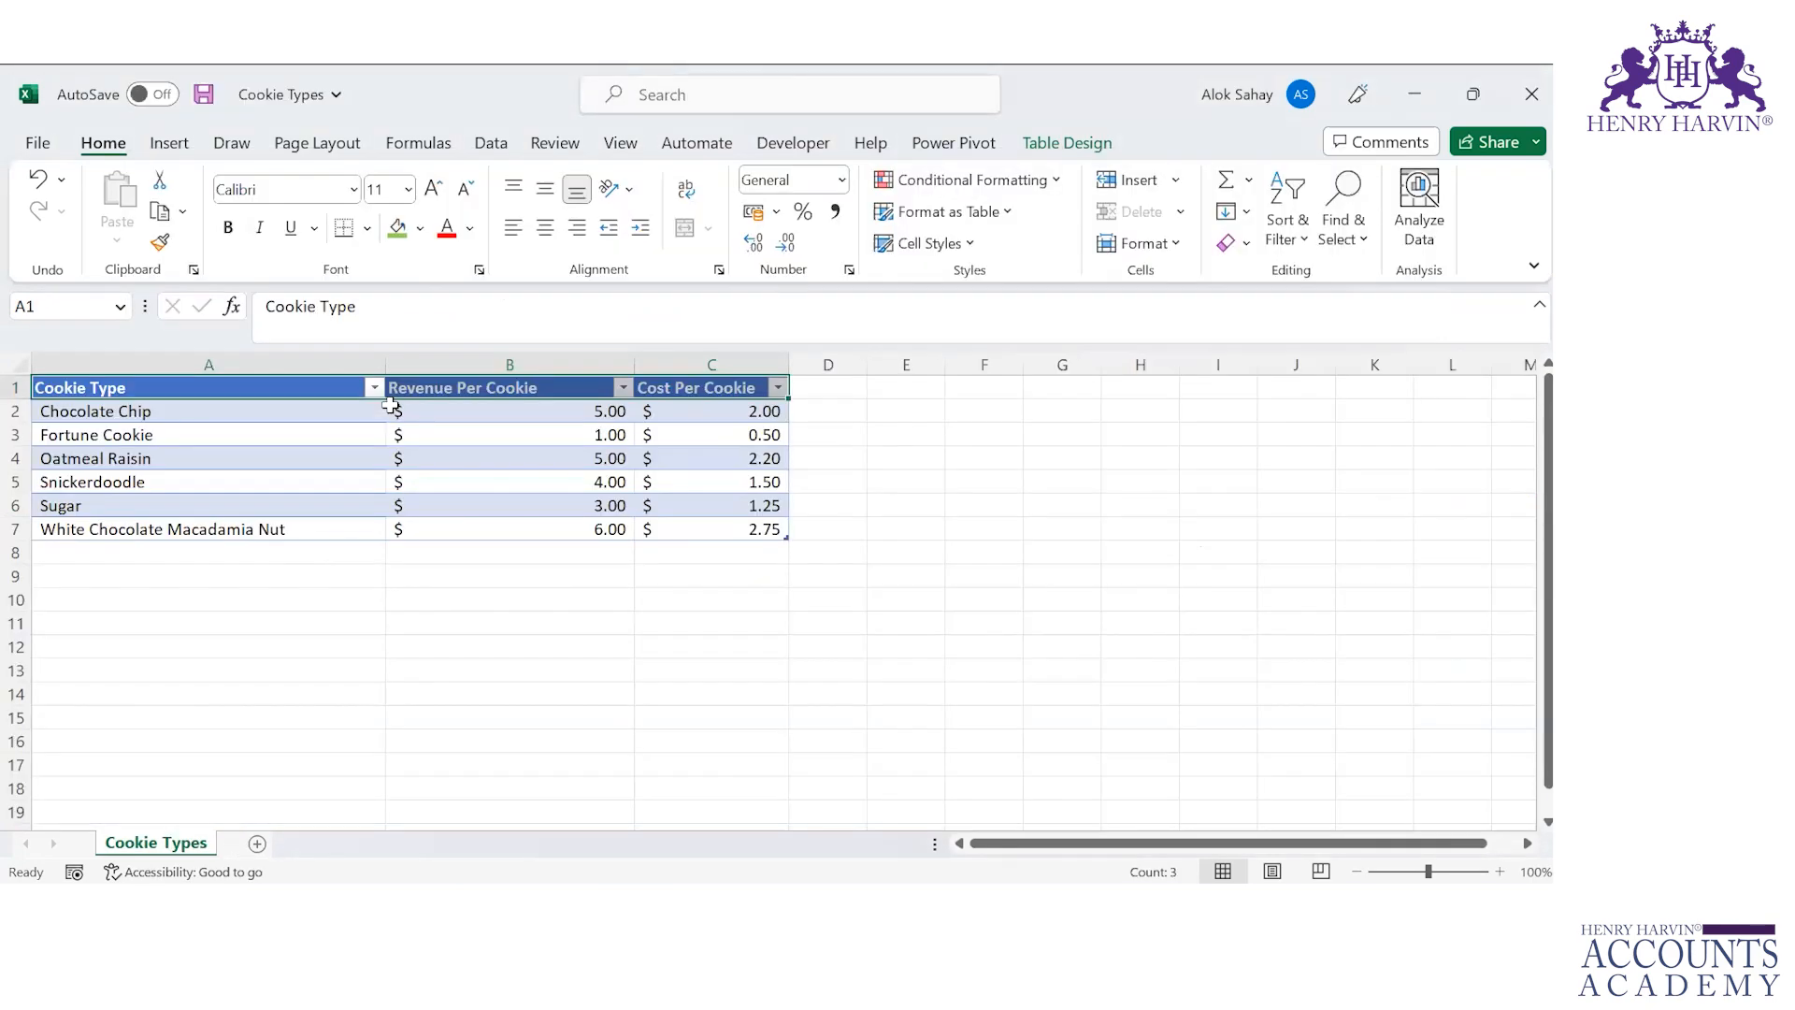
key(Down)
key(Down)
key(Down)
key(Down)
key(Down)
key(Down)
key(Down)
key(Down)
key(Down)
key(Right)
key(Right)
key(Up)
key(Up)
key(Up)
key(Left)
key(Right)
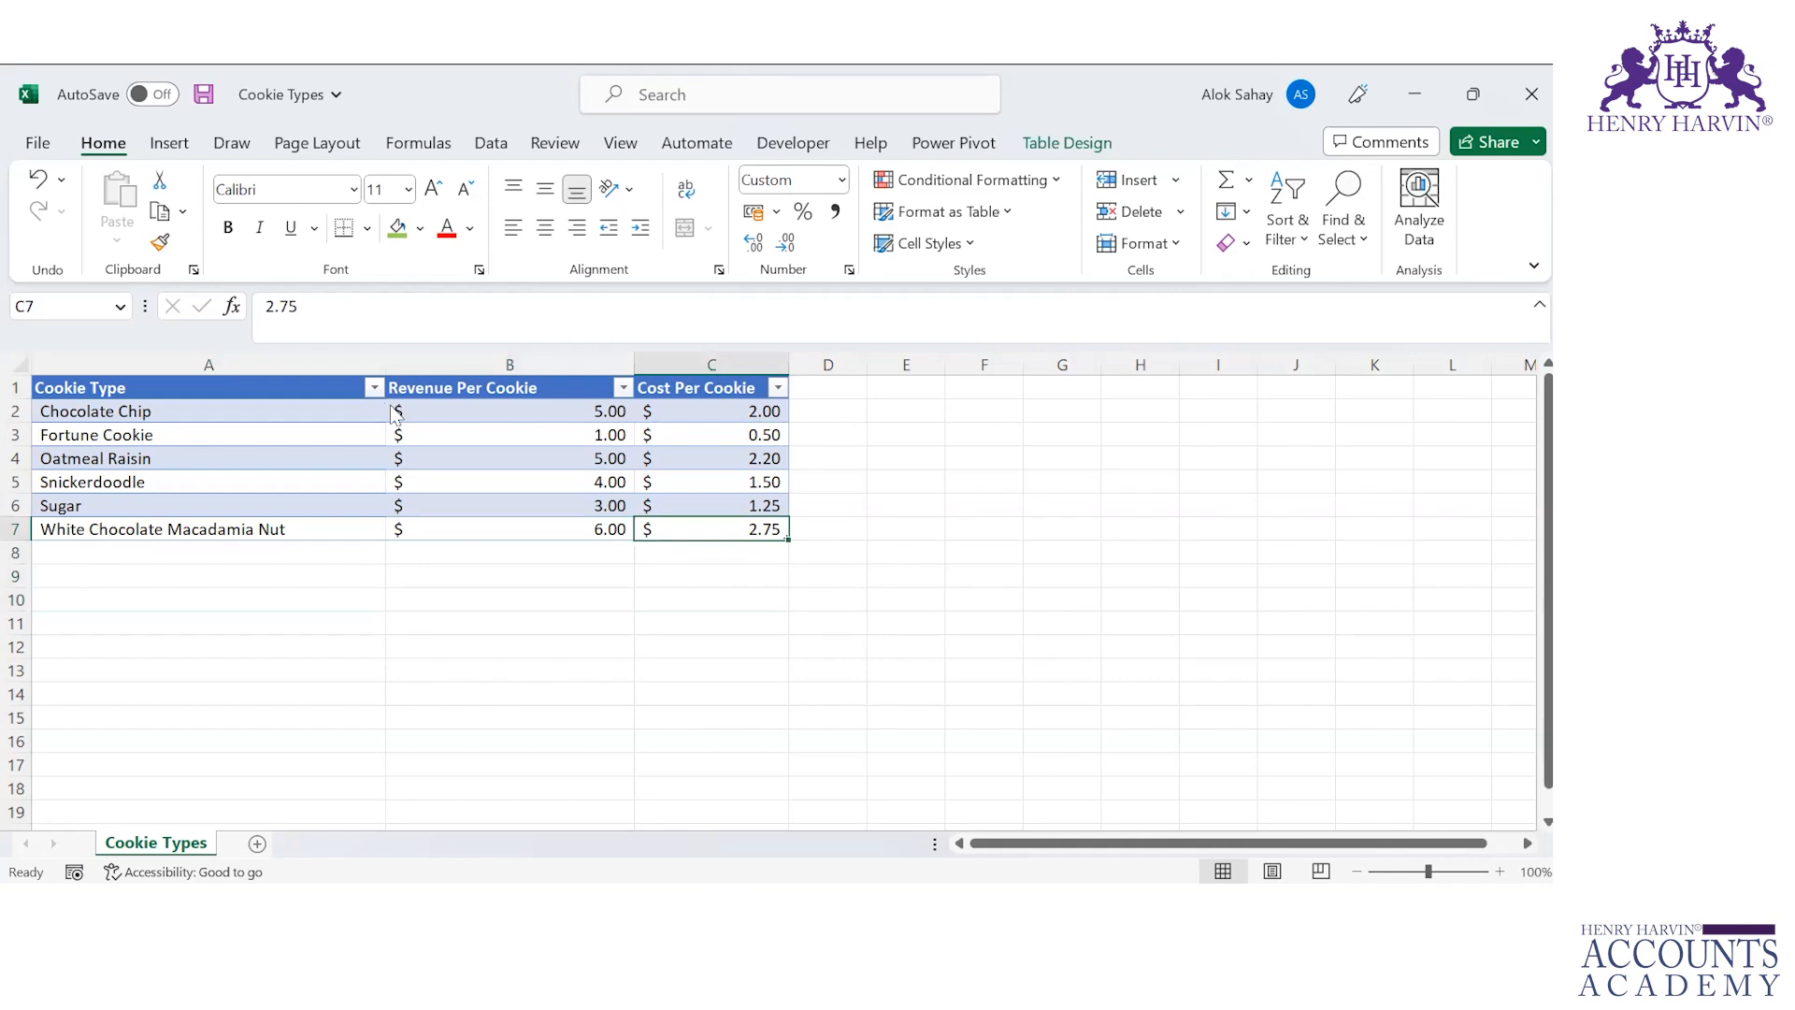
Step: Return to the Orders workbook and check the last and first rows of the Product column
key(alt+Tab)
key(Tab)
key(ctrl+Down)
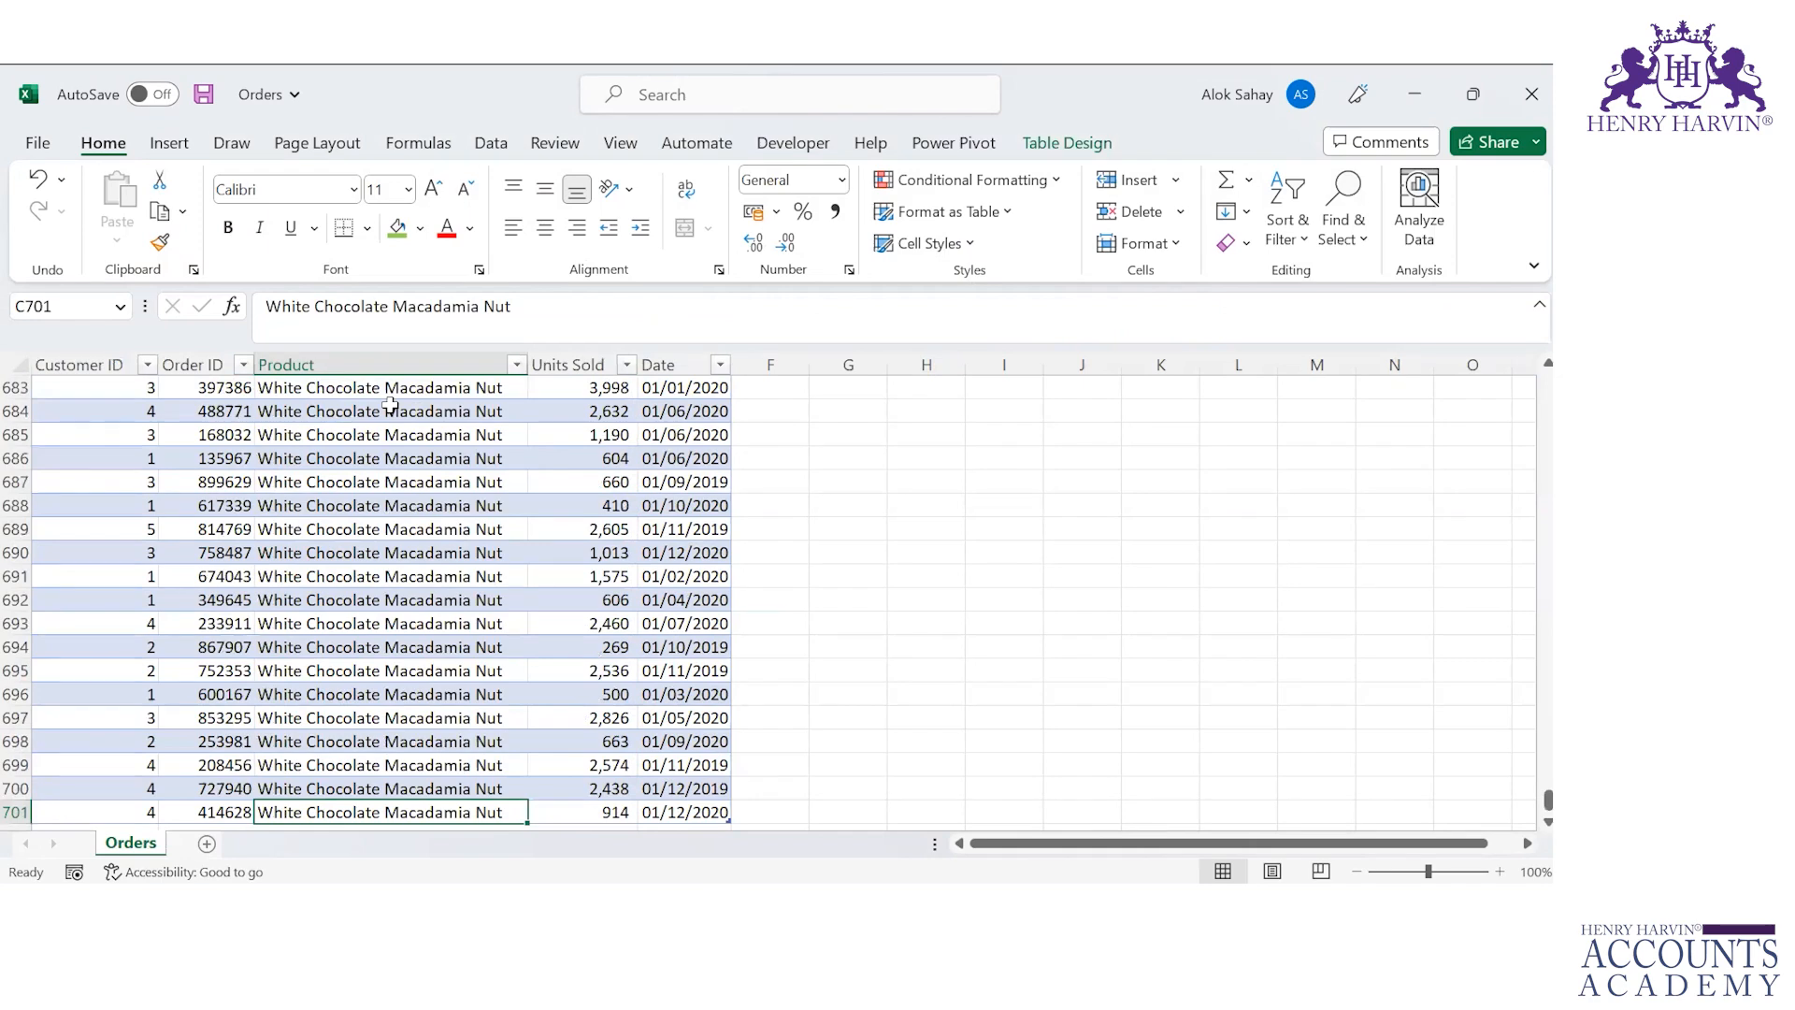
key(Down)
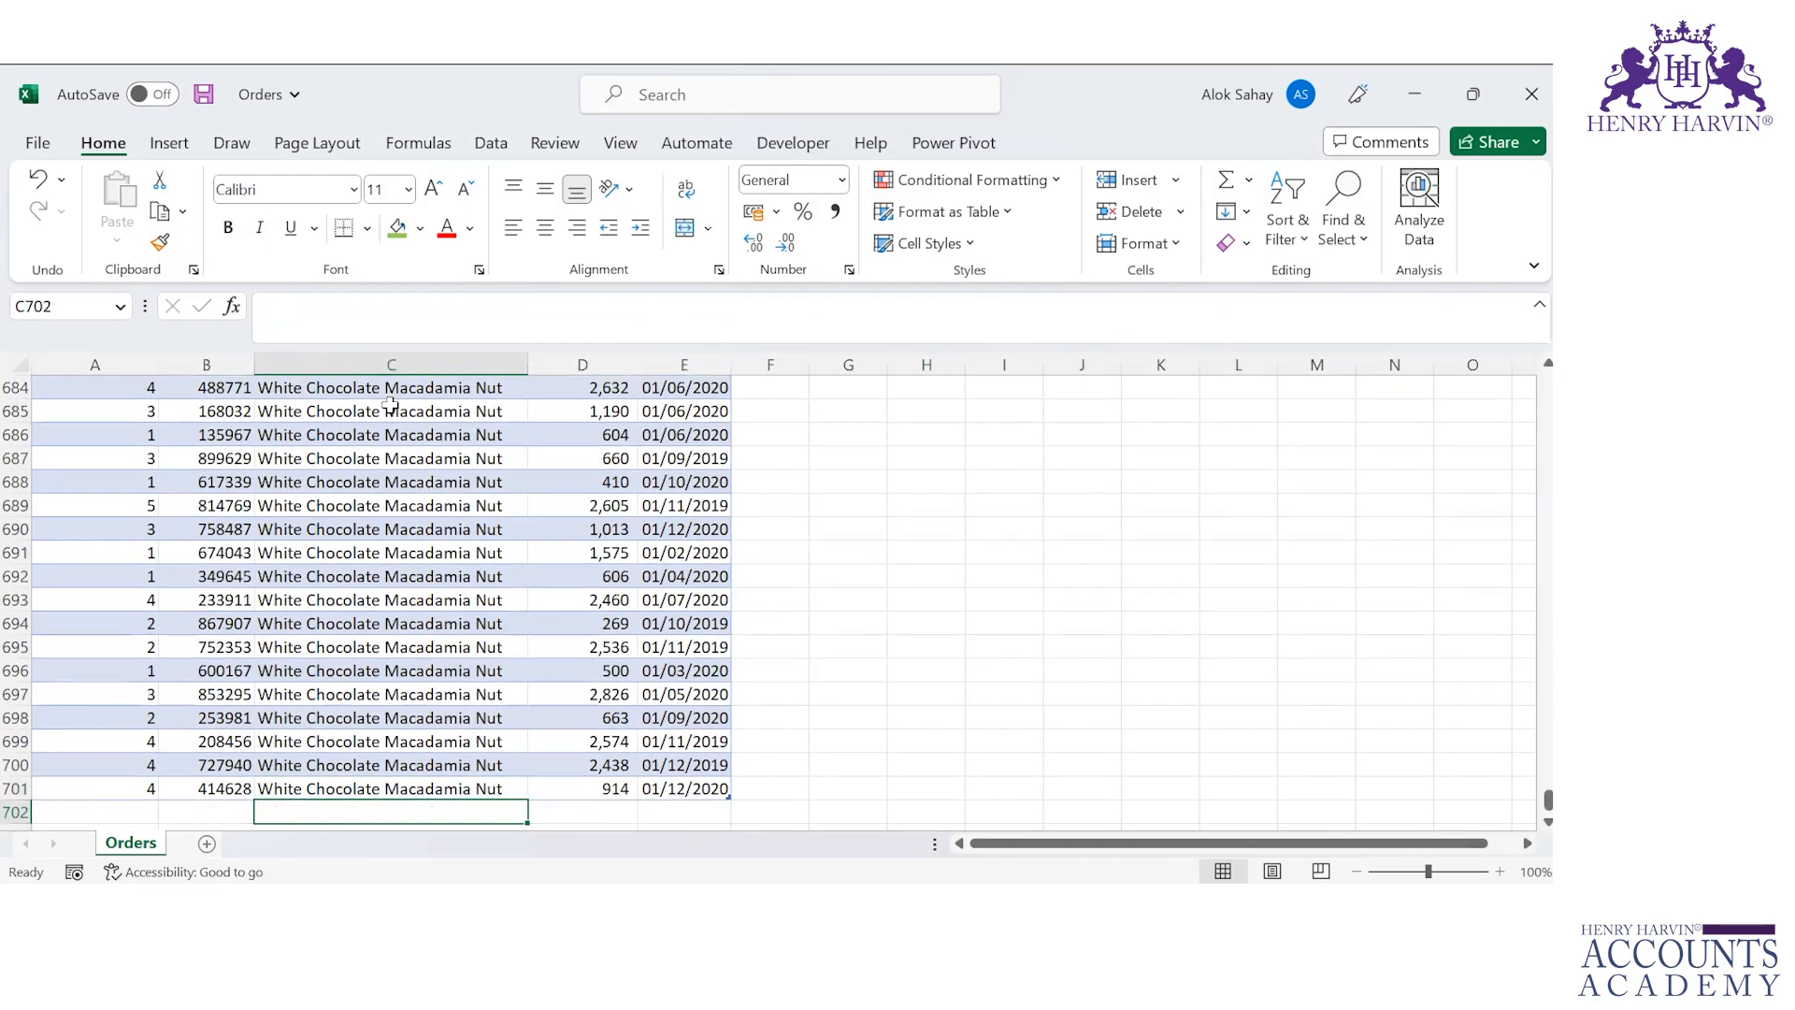
key(Up)
key(ctrl+Up)
key(Down)
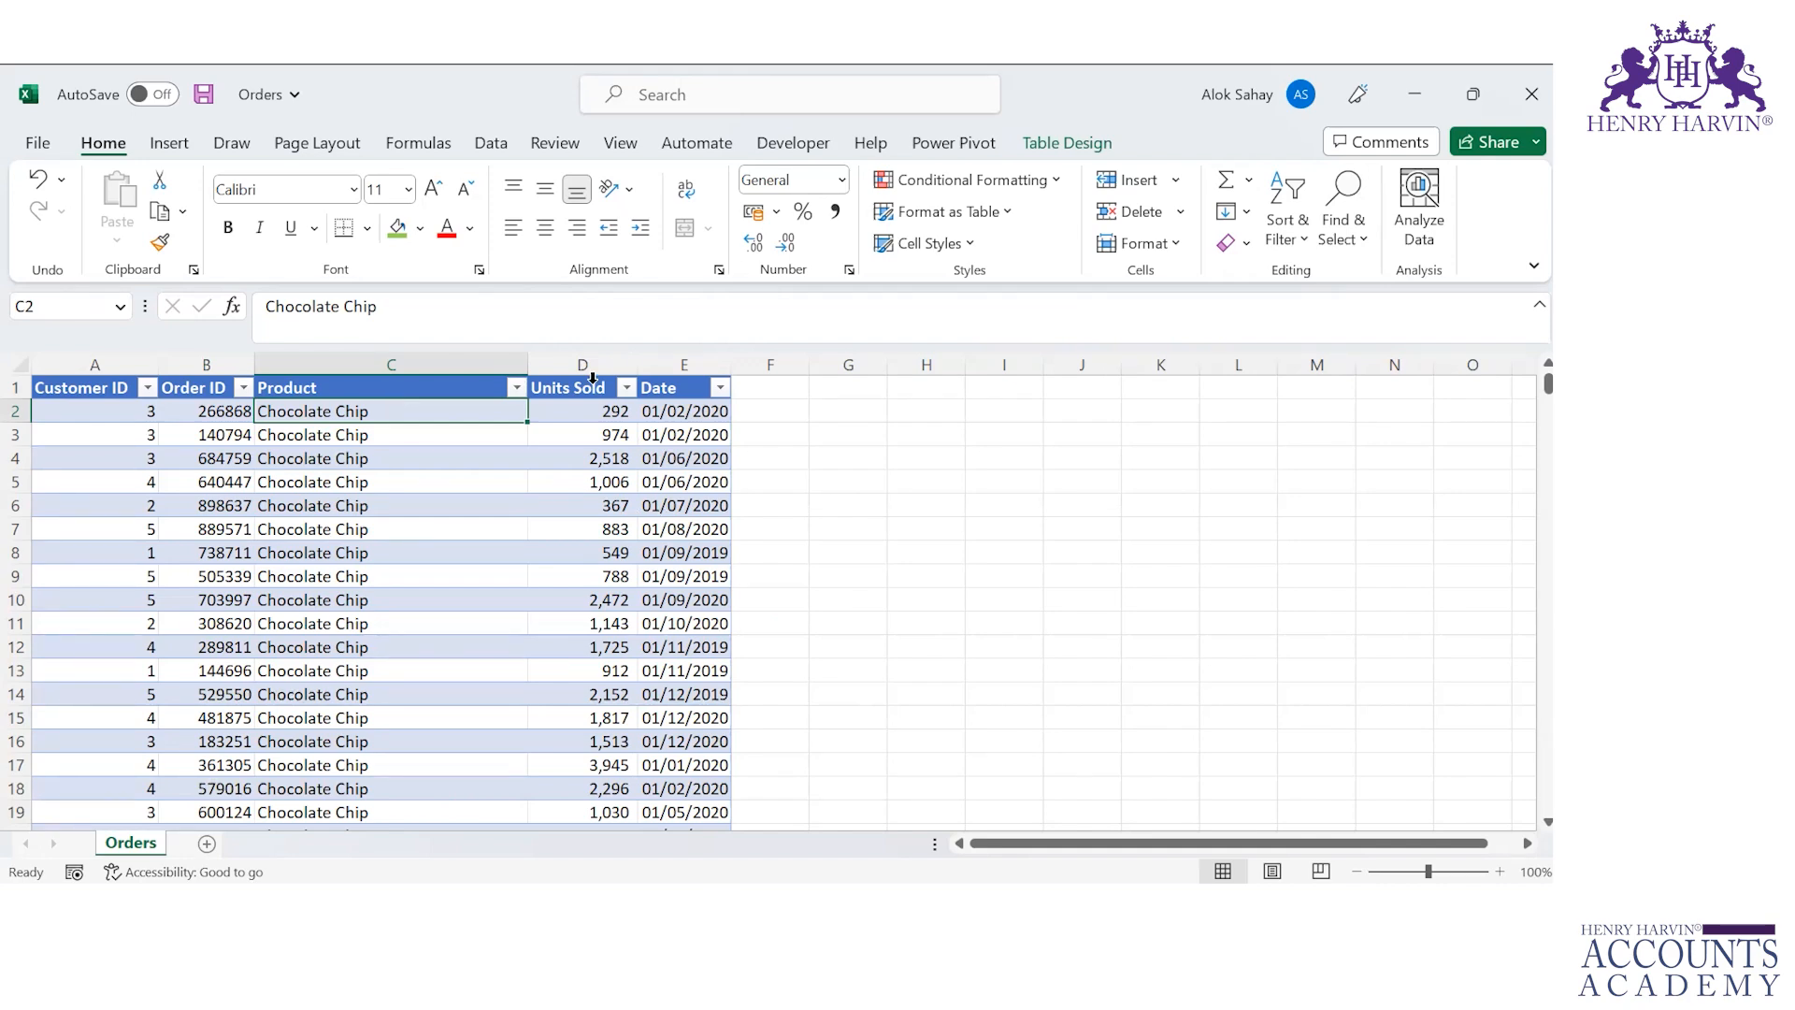
key(ctrl+n)
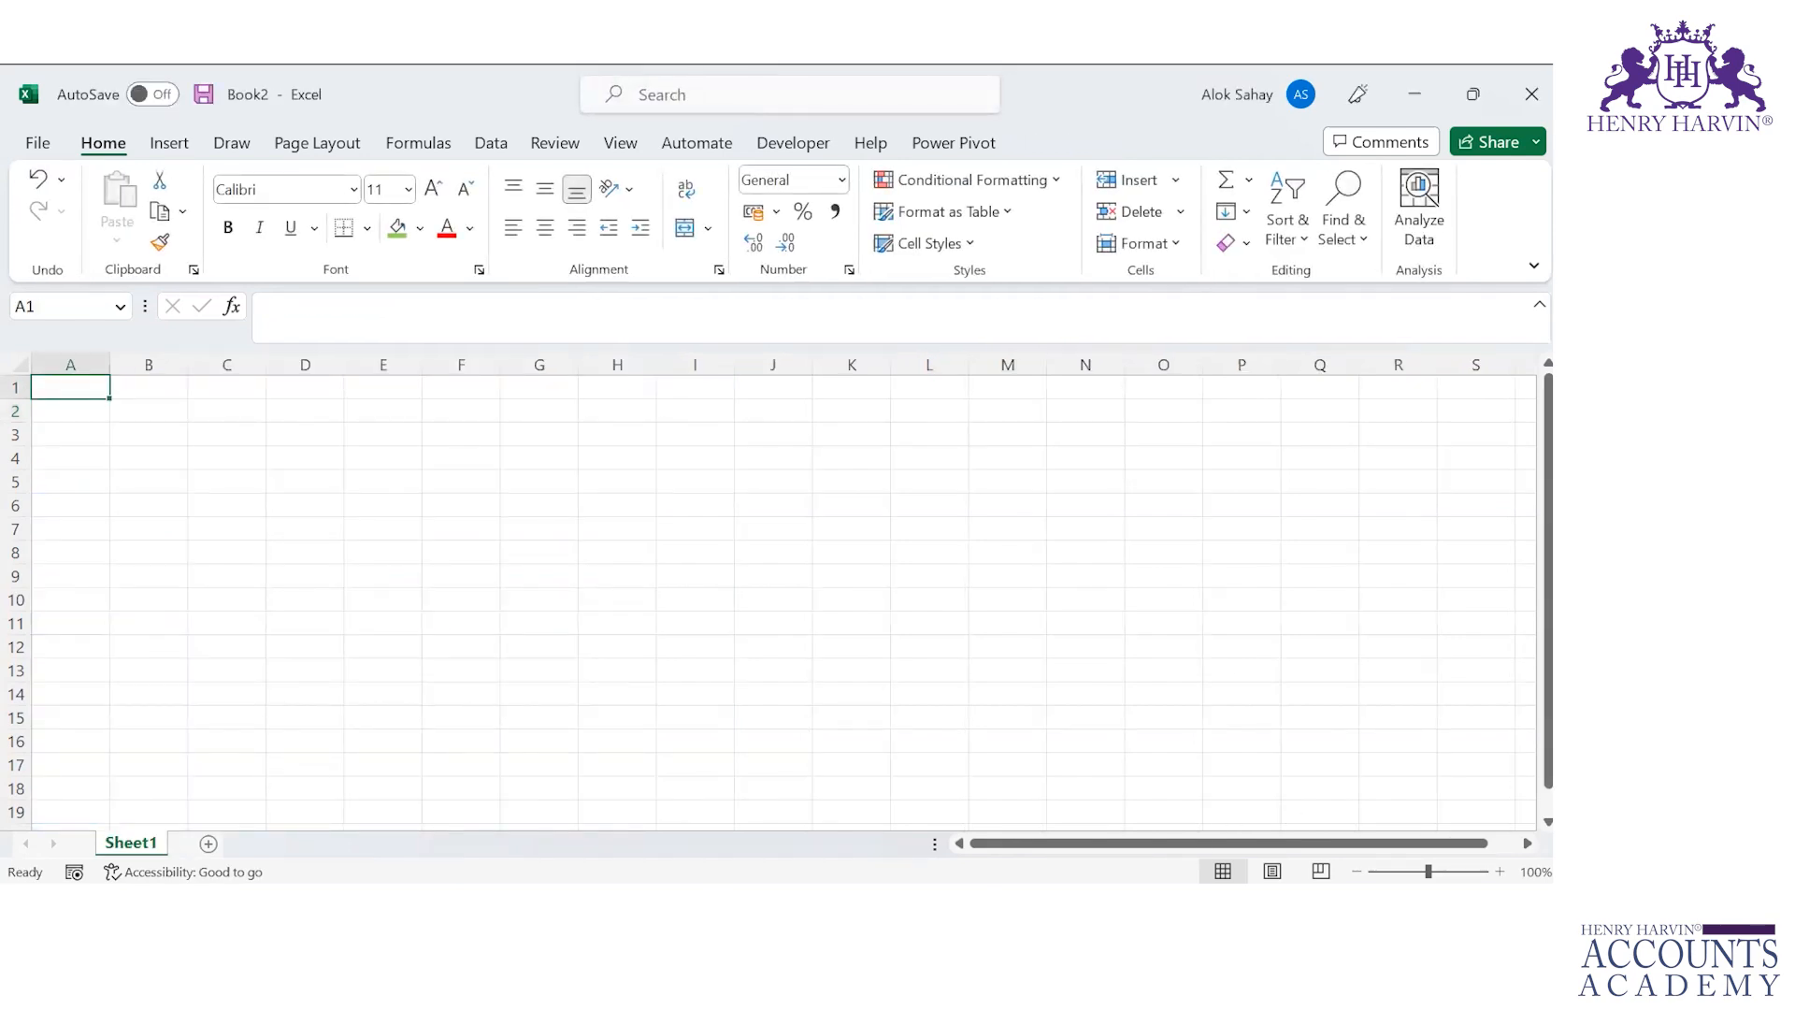
mouse_move(904, 905)
click(1165, 790)
click(978, 526)
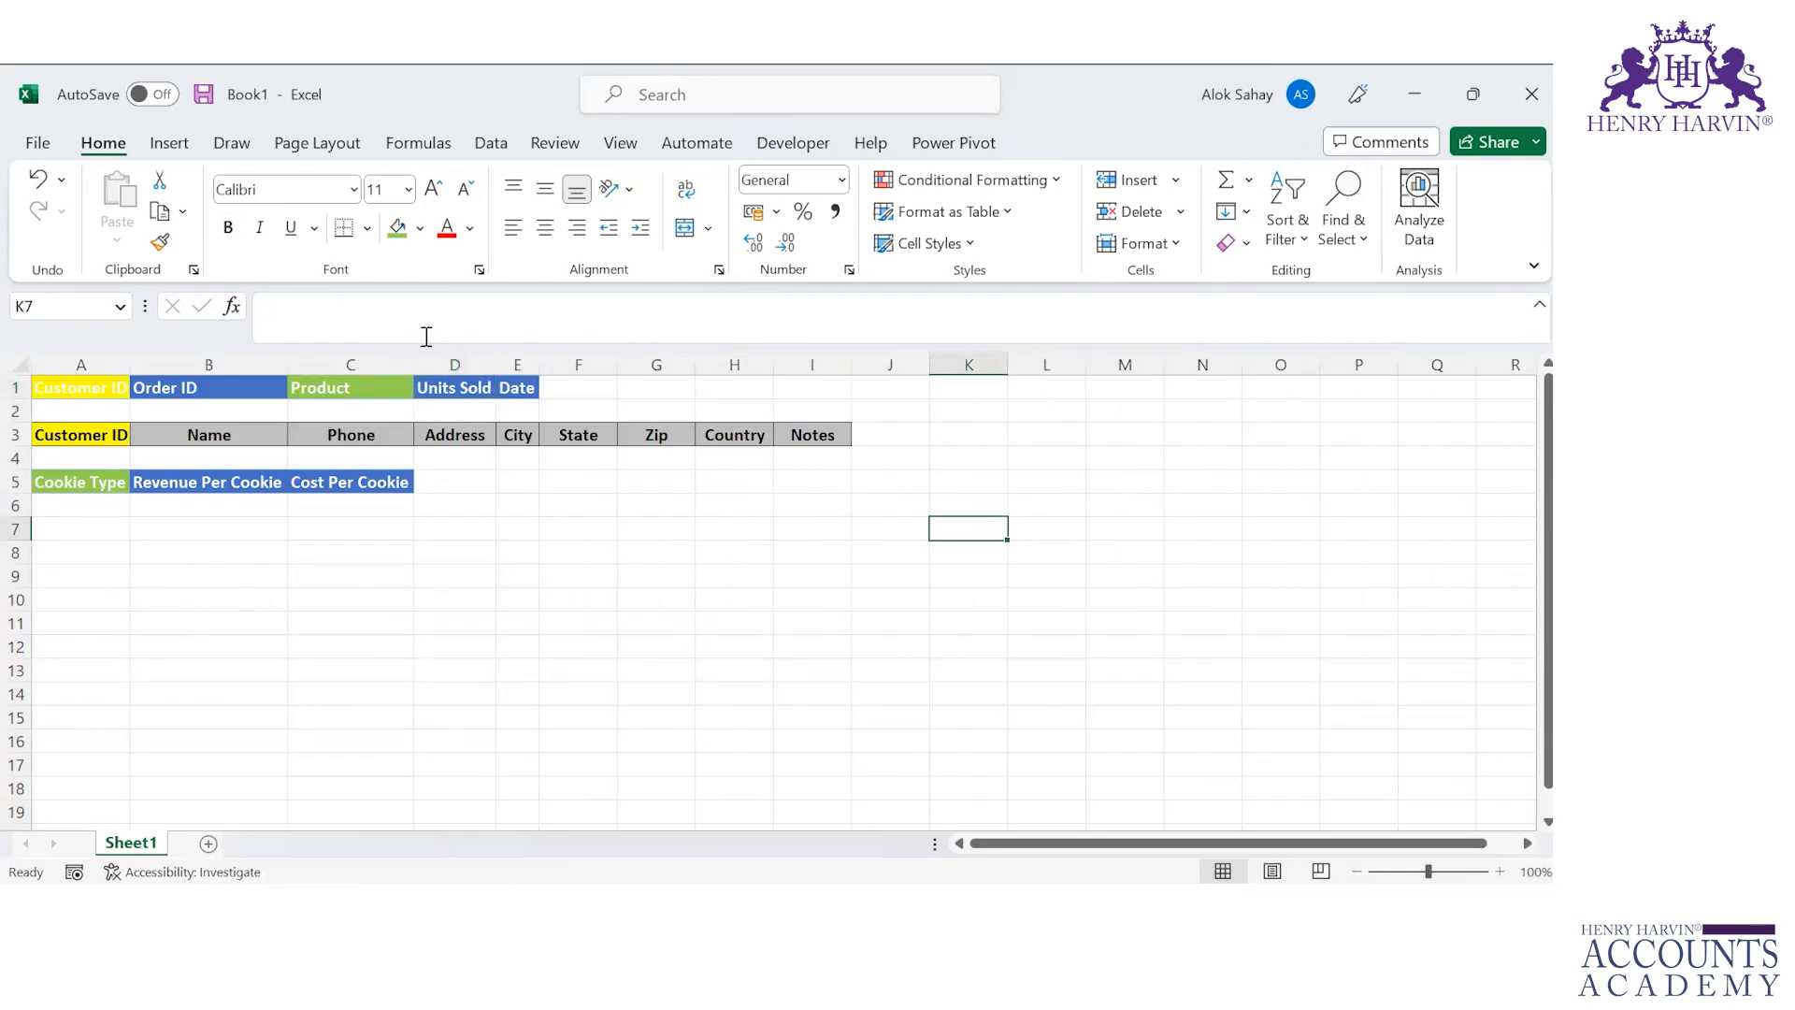
Step: Check the Power Pivot ribbon commands, then open Excel Options from the File backstage
click(964, 147)
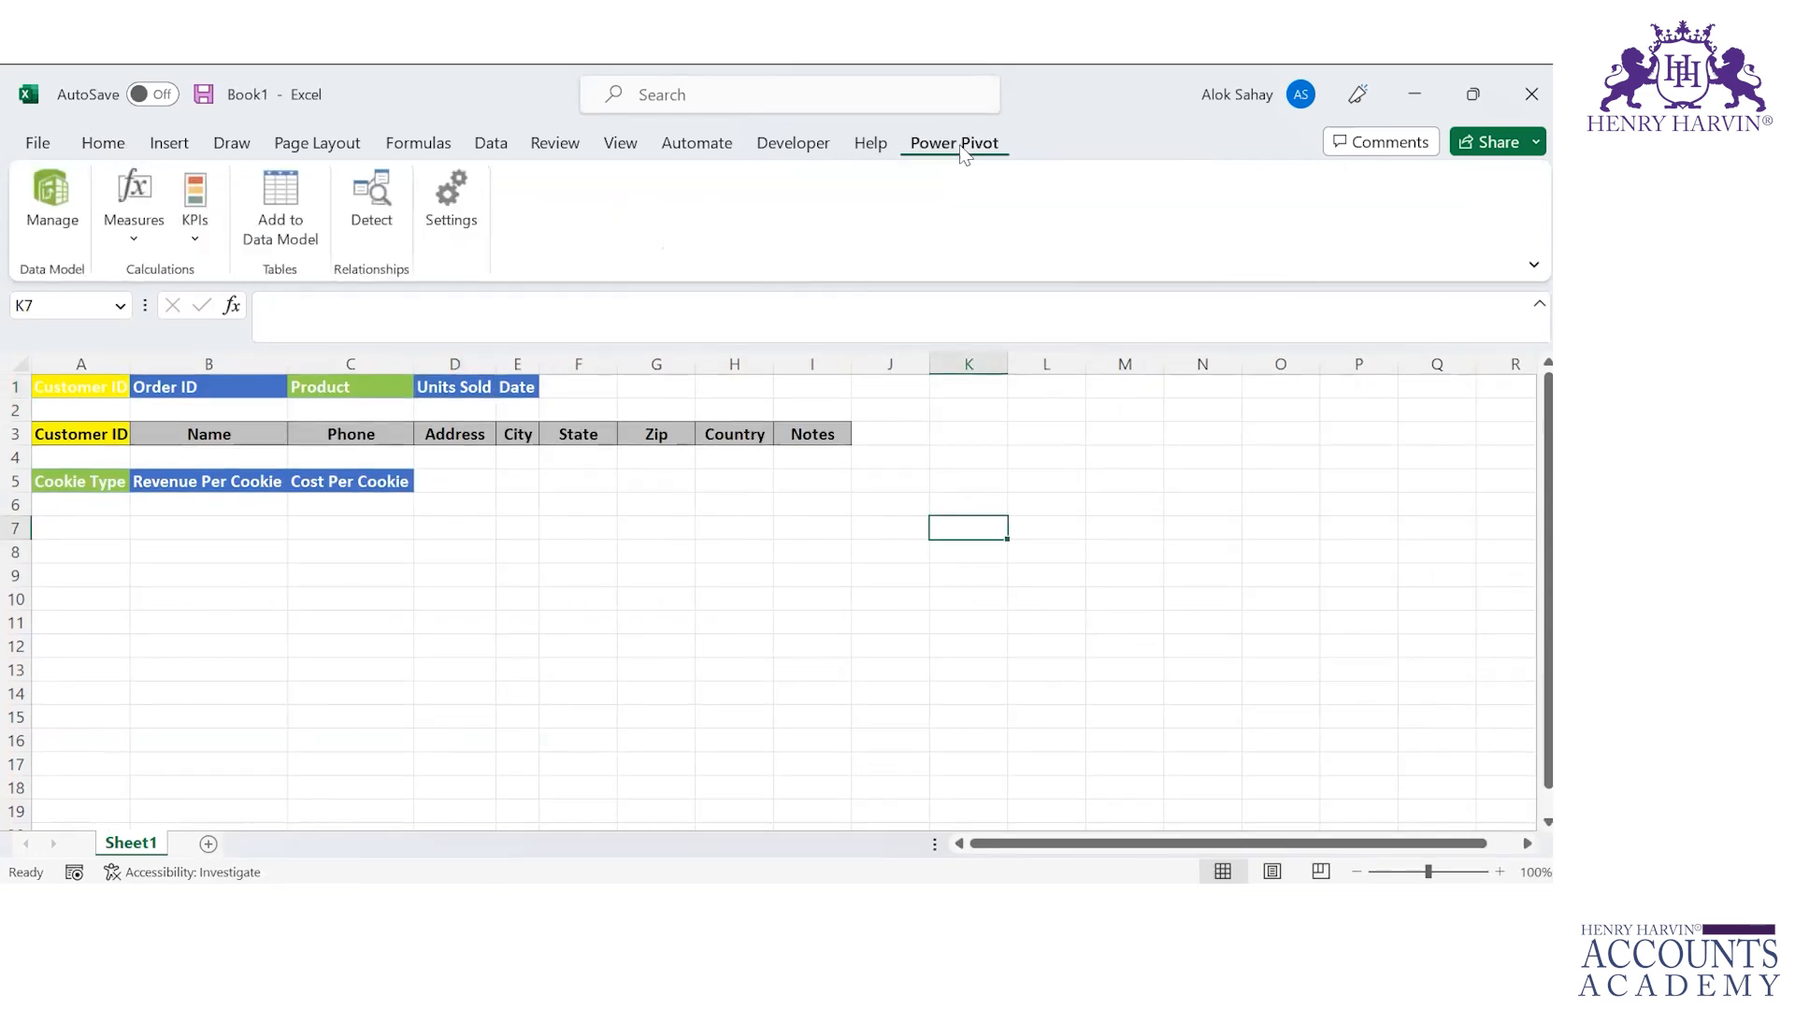
click(114, 138)
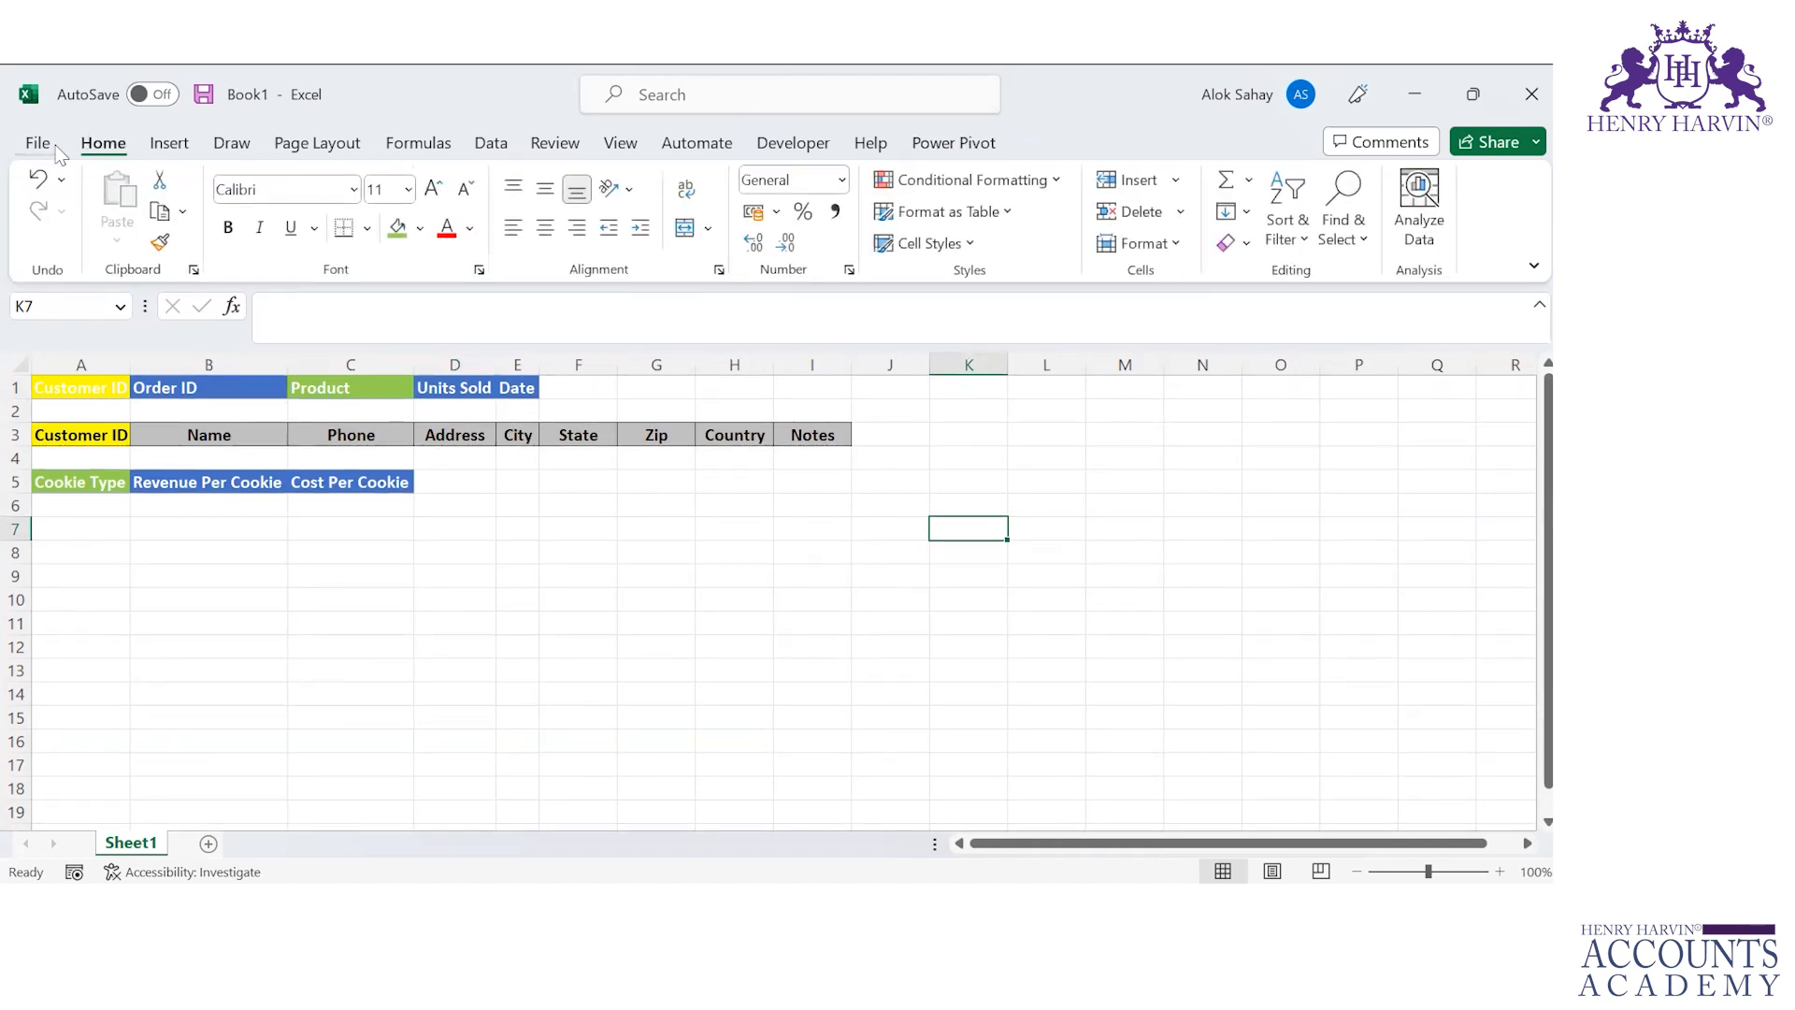
click(42, 145)
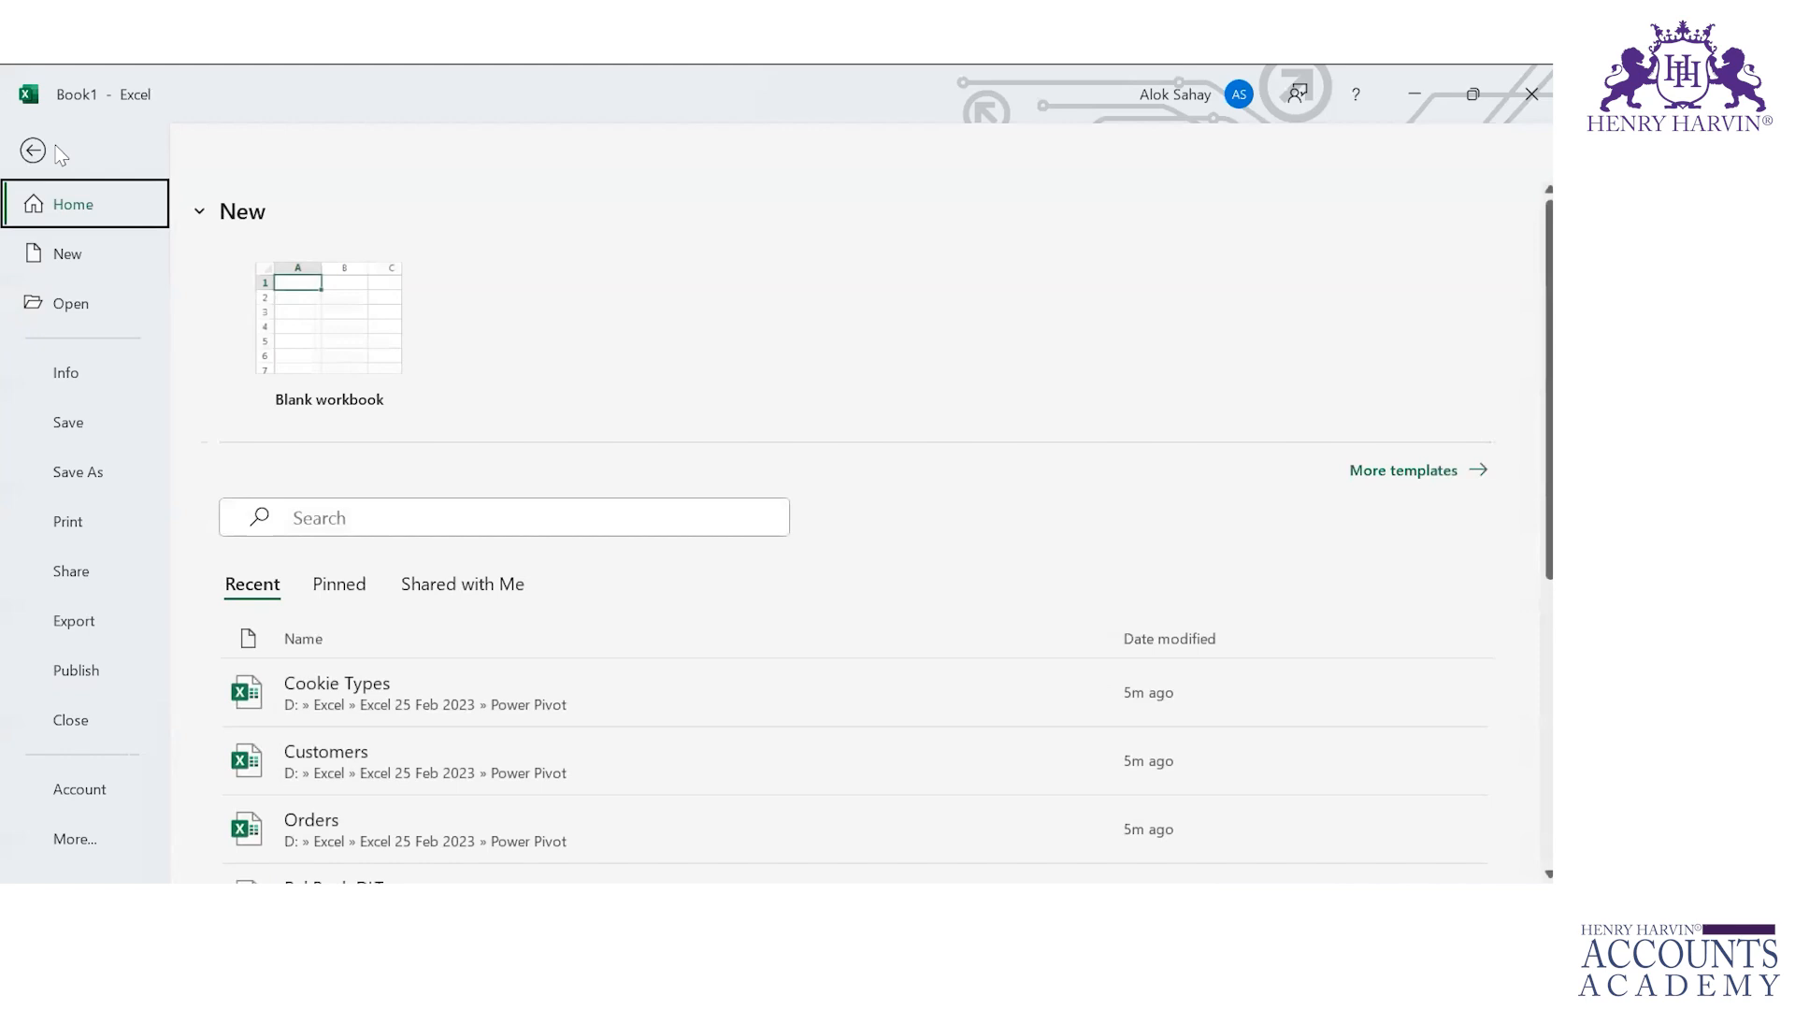
click(83, 837)
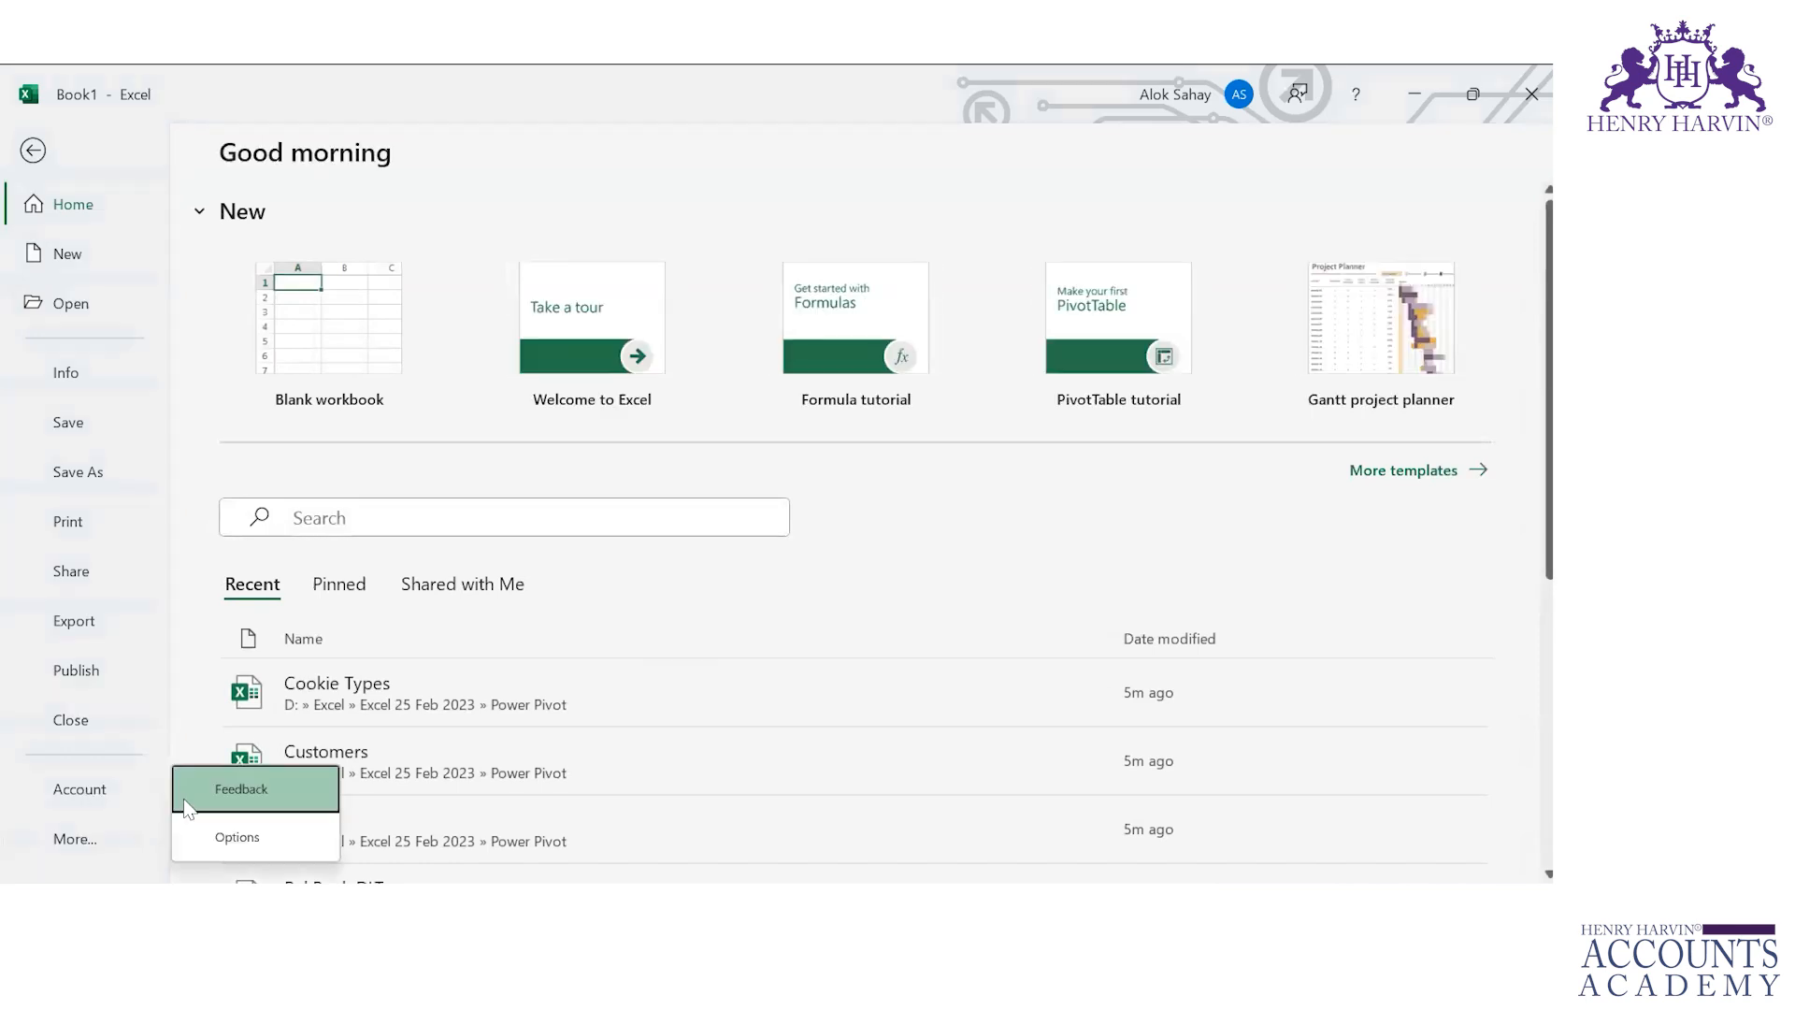
click(241, 836)
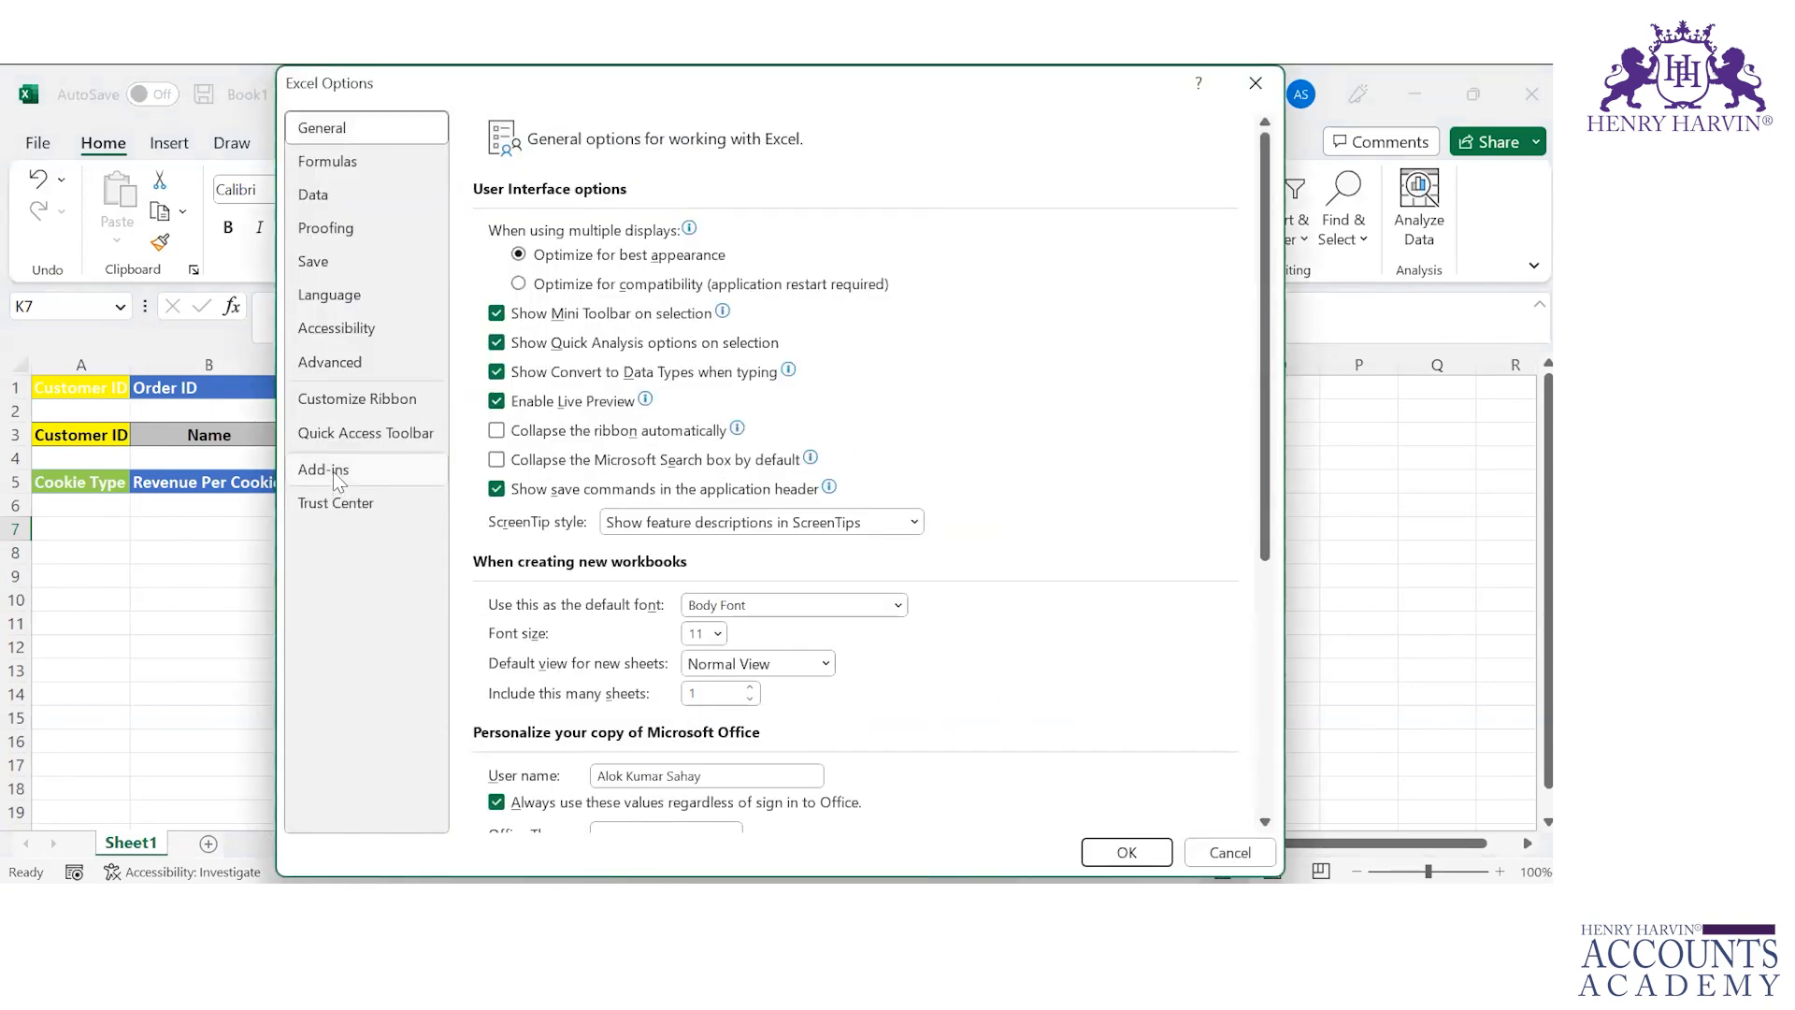
Step: Inspect the Power Pivot add-in entry in the Add-ins list, then open and close the Excel Add-ins manager
click(333, 471)
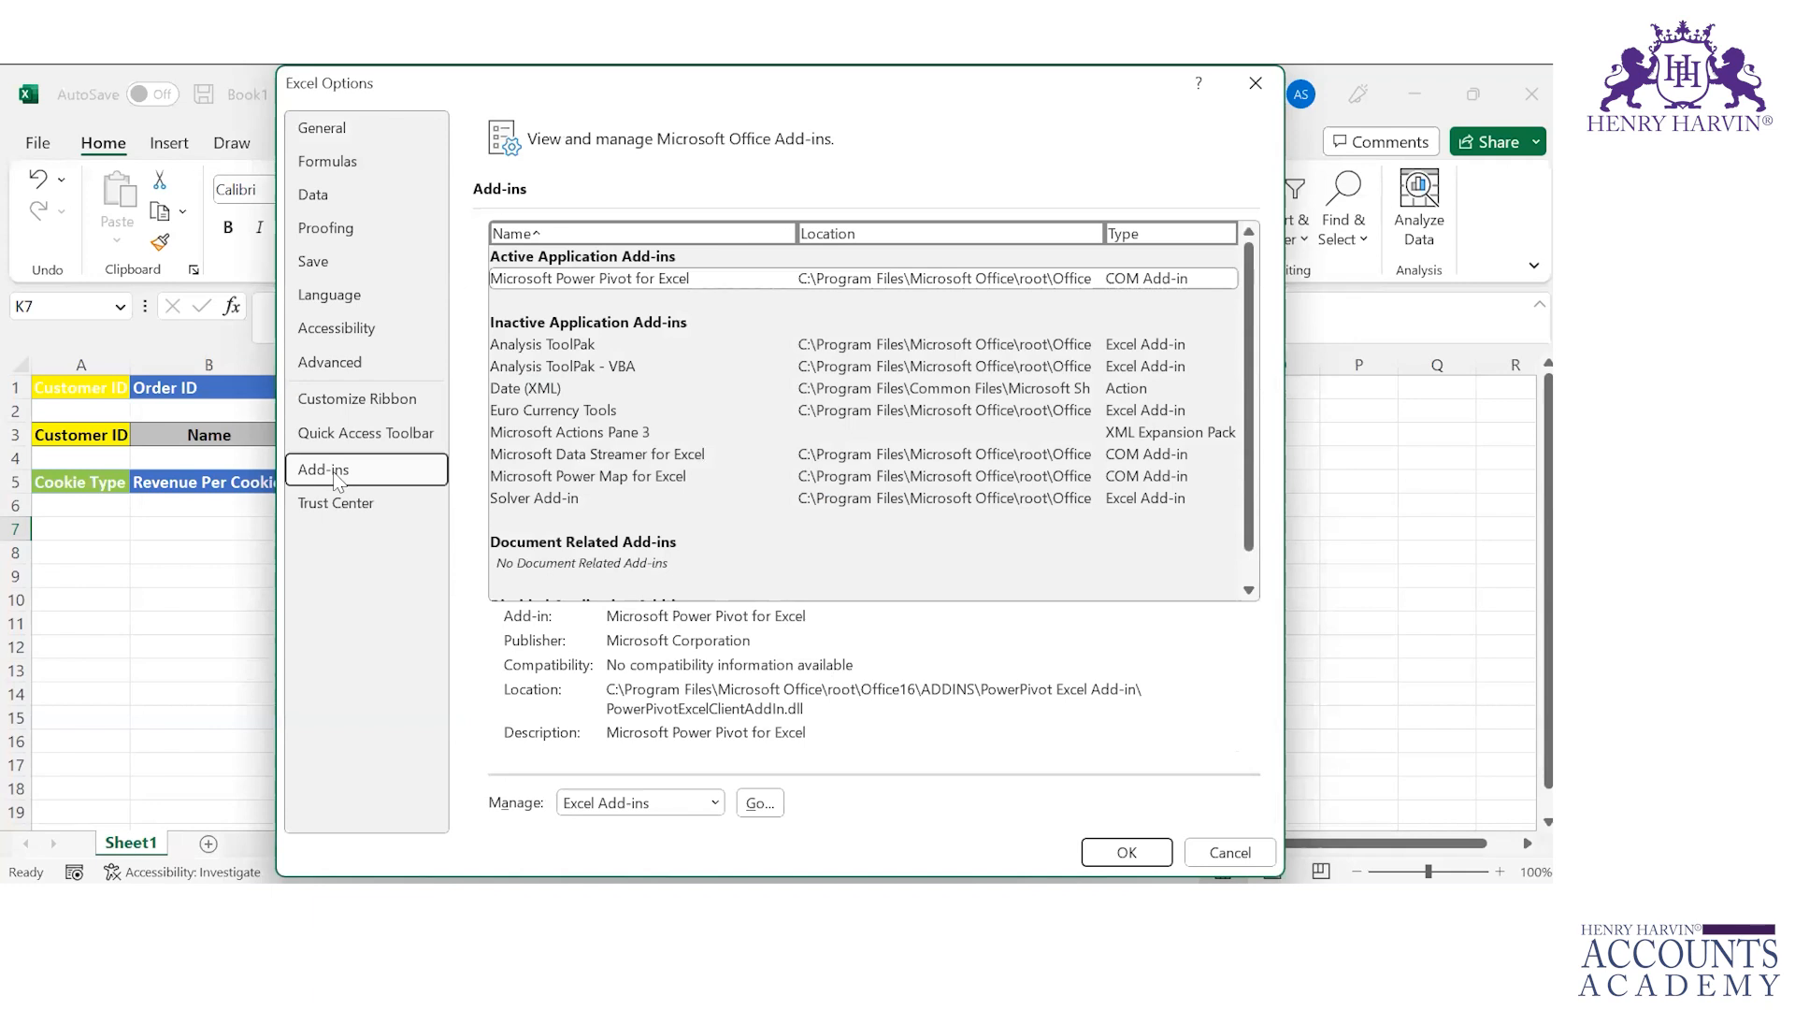
click(642, 280)
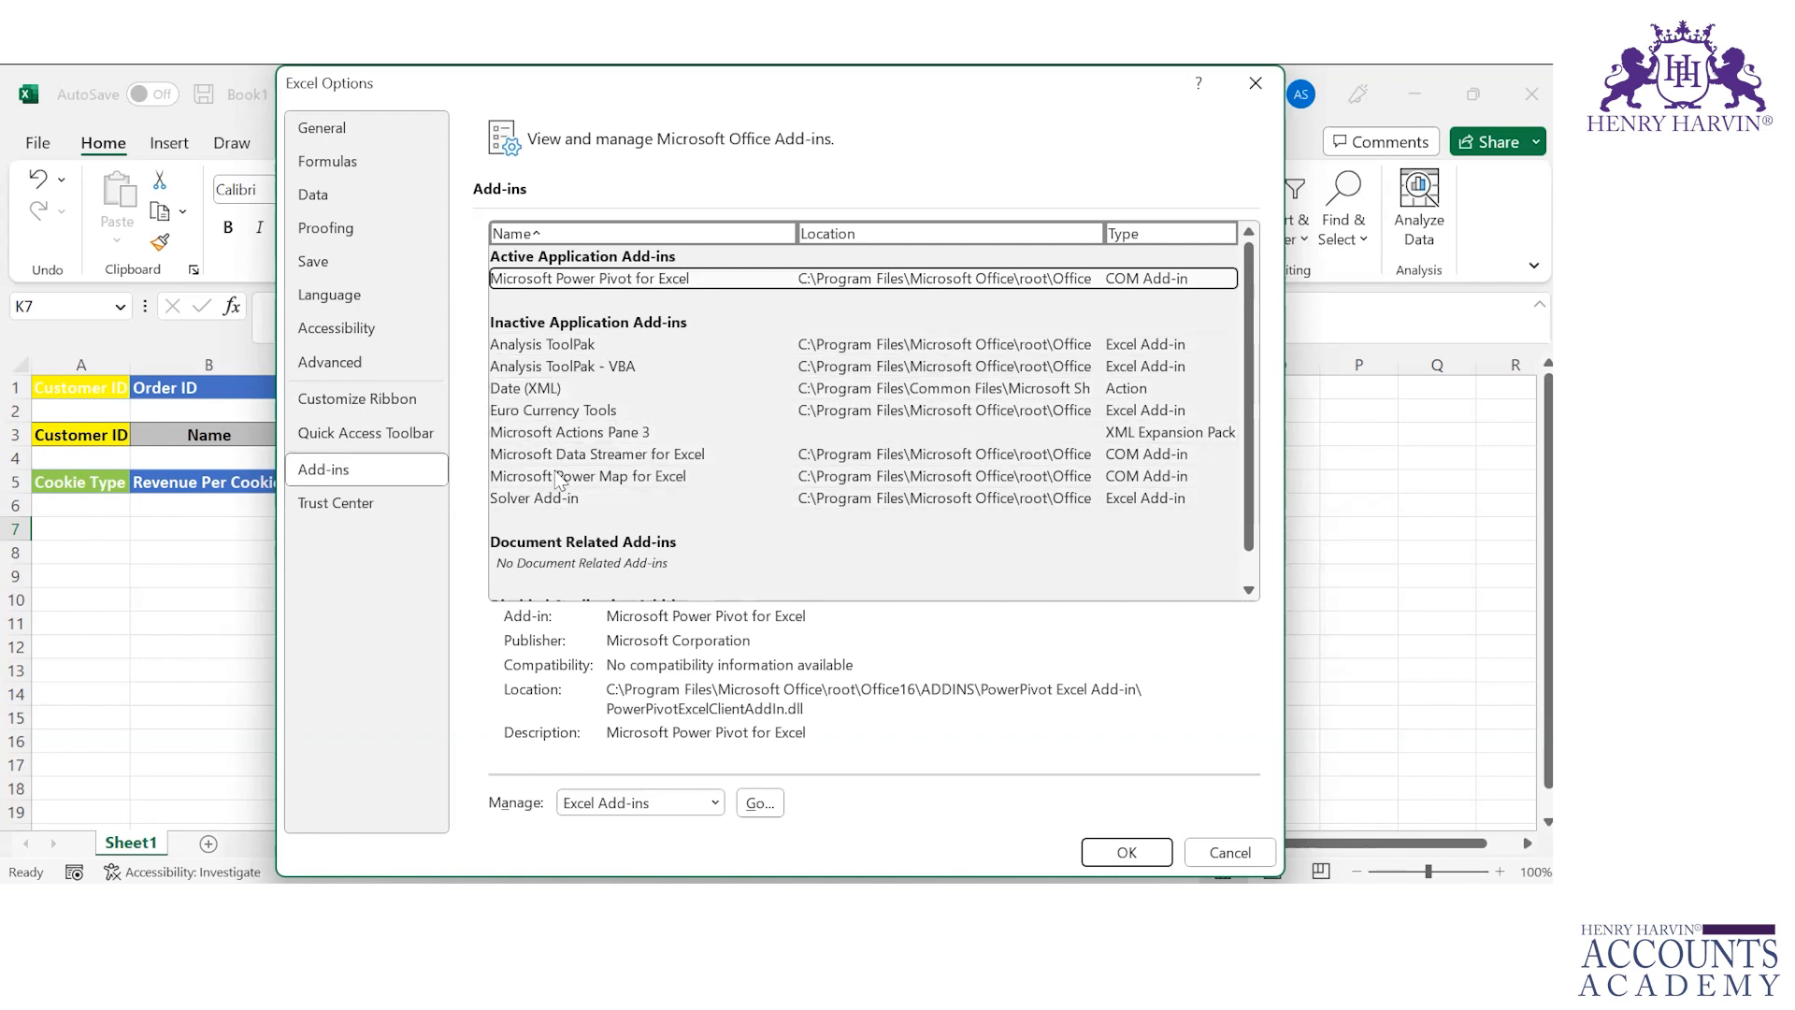
click(592, 414)
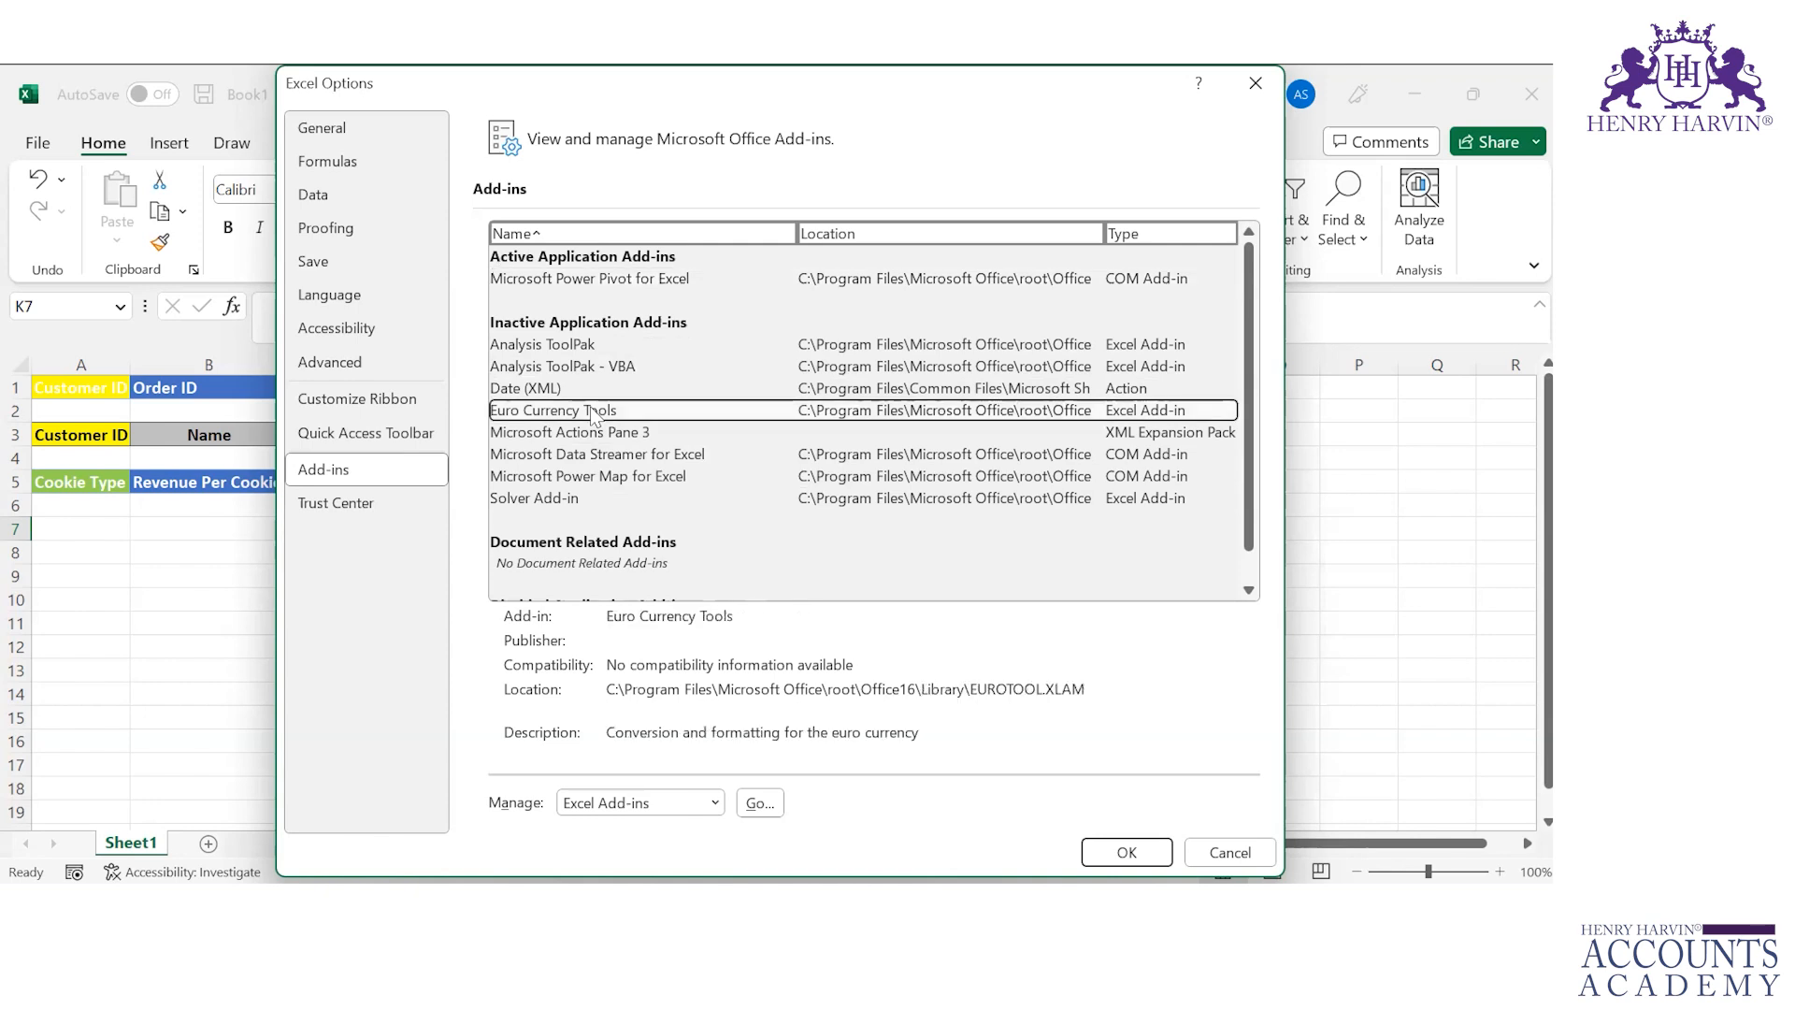
click(617, 278)
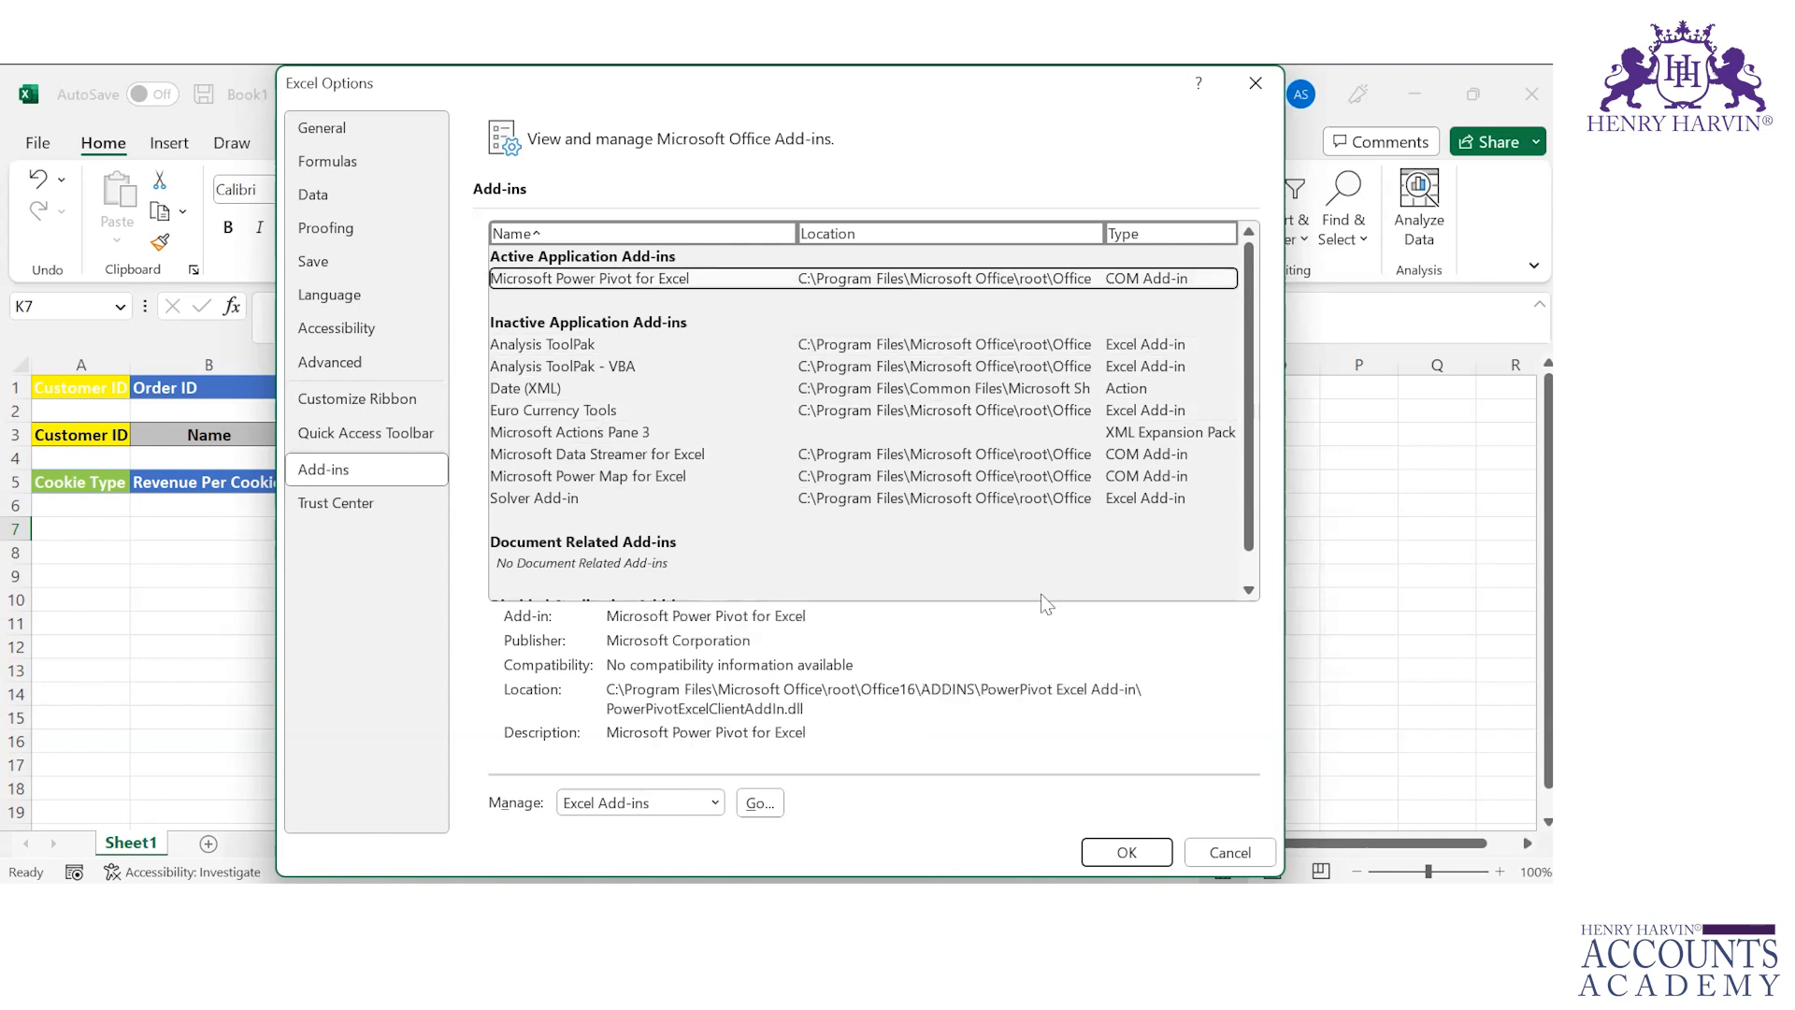
click(759, 804)
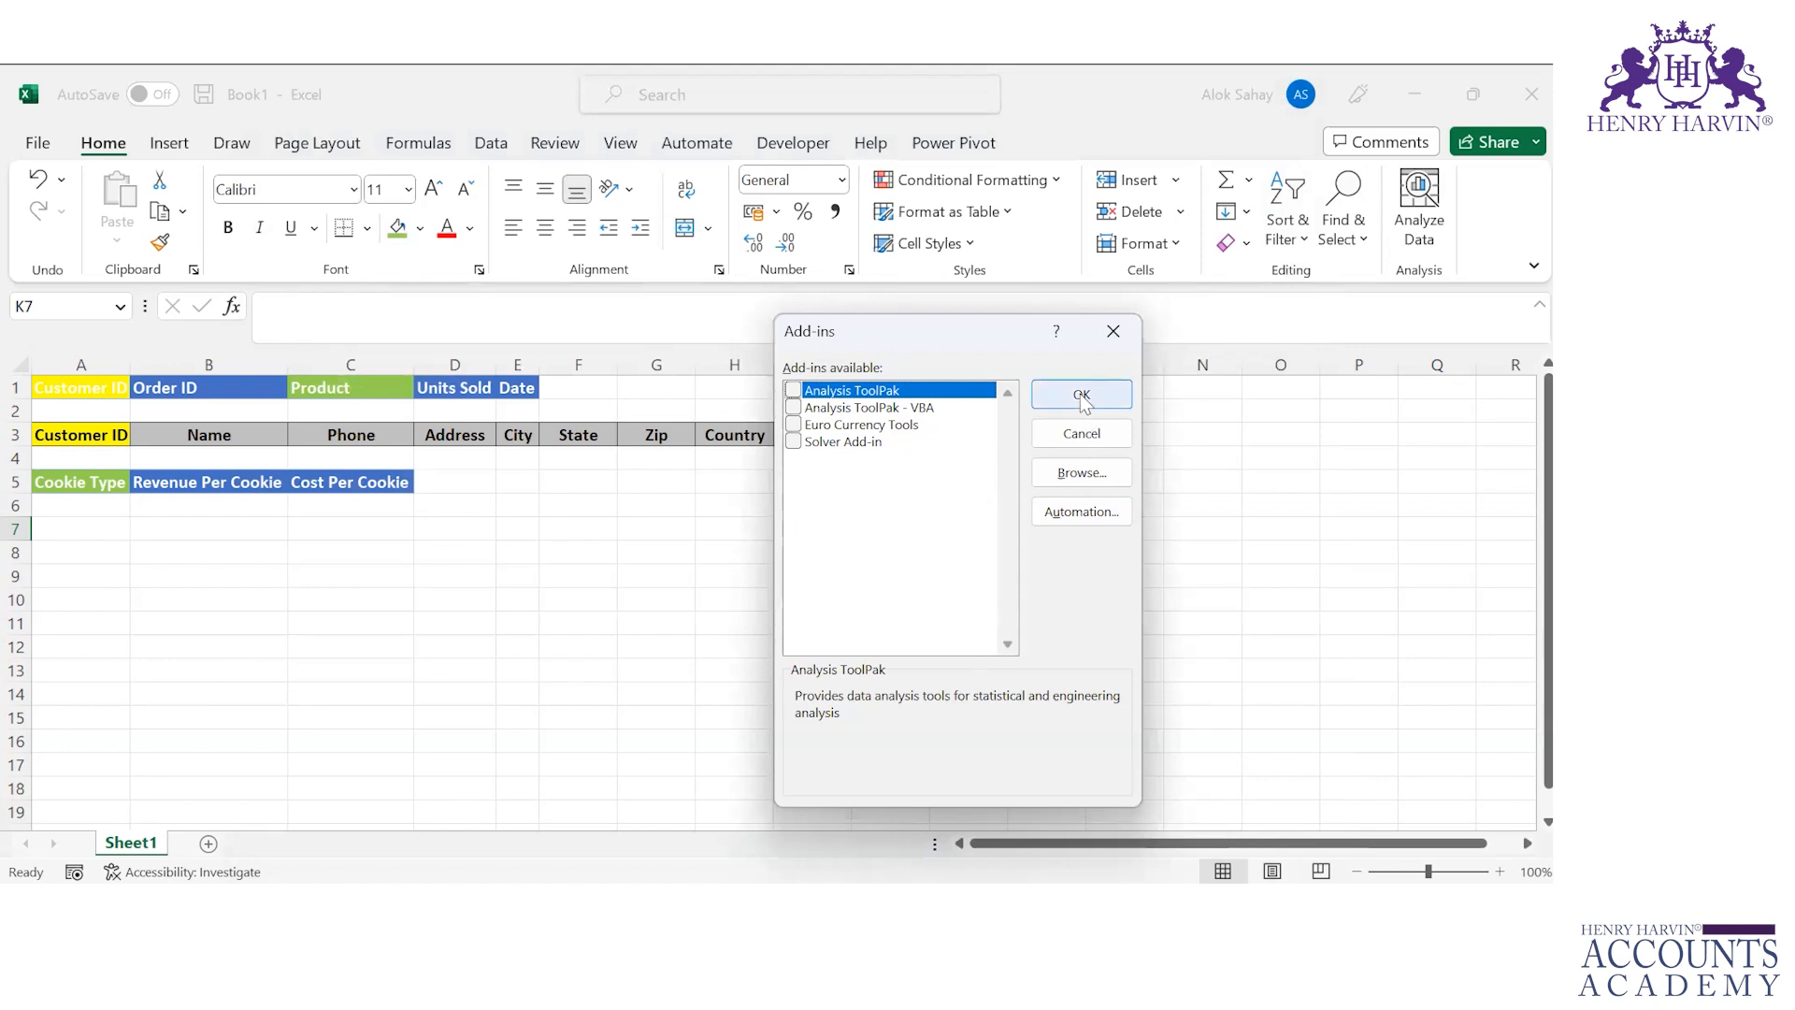
click(1111, 338)
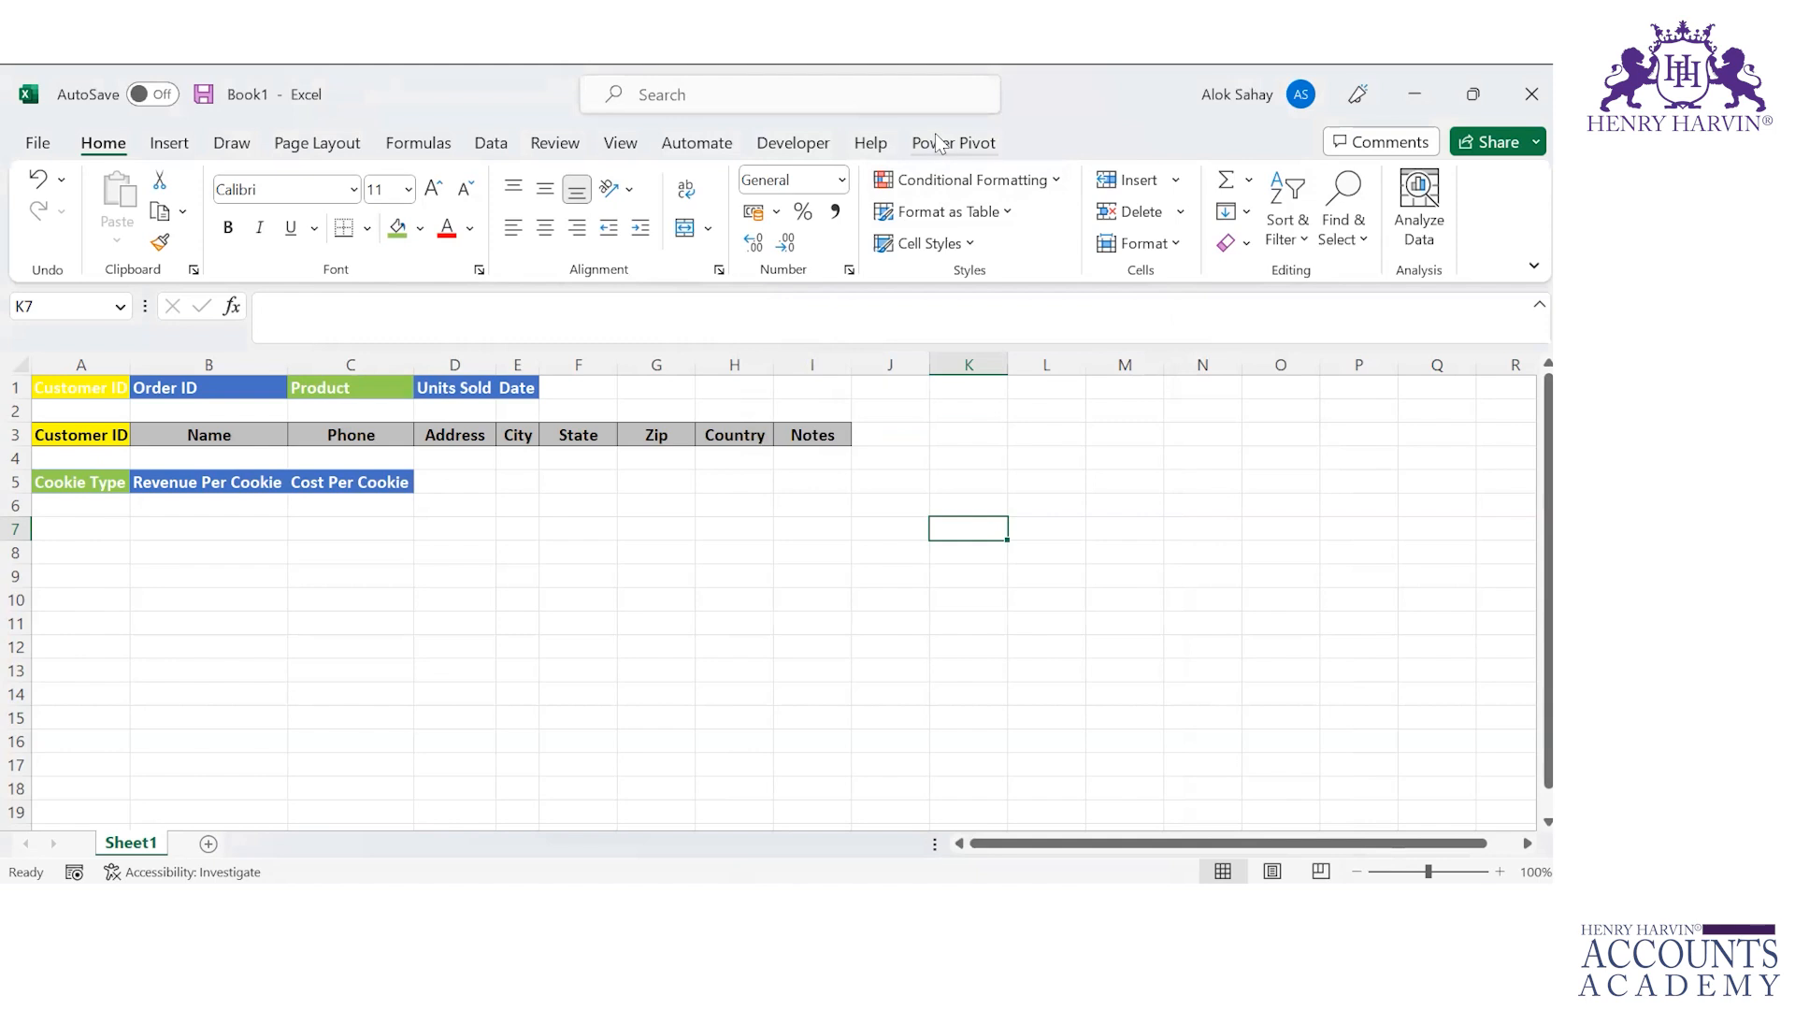
Step: Insert a new blank worksheet and start Add to Data Model, then cancel the Create Table dialog
click(939, 142)
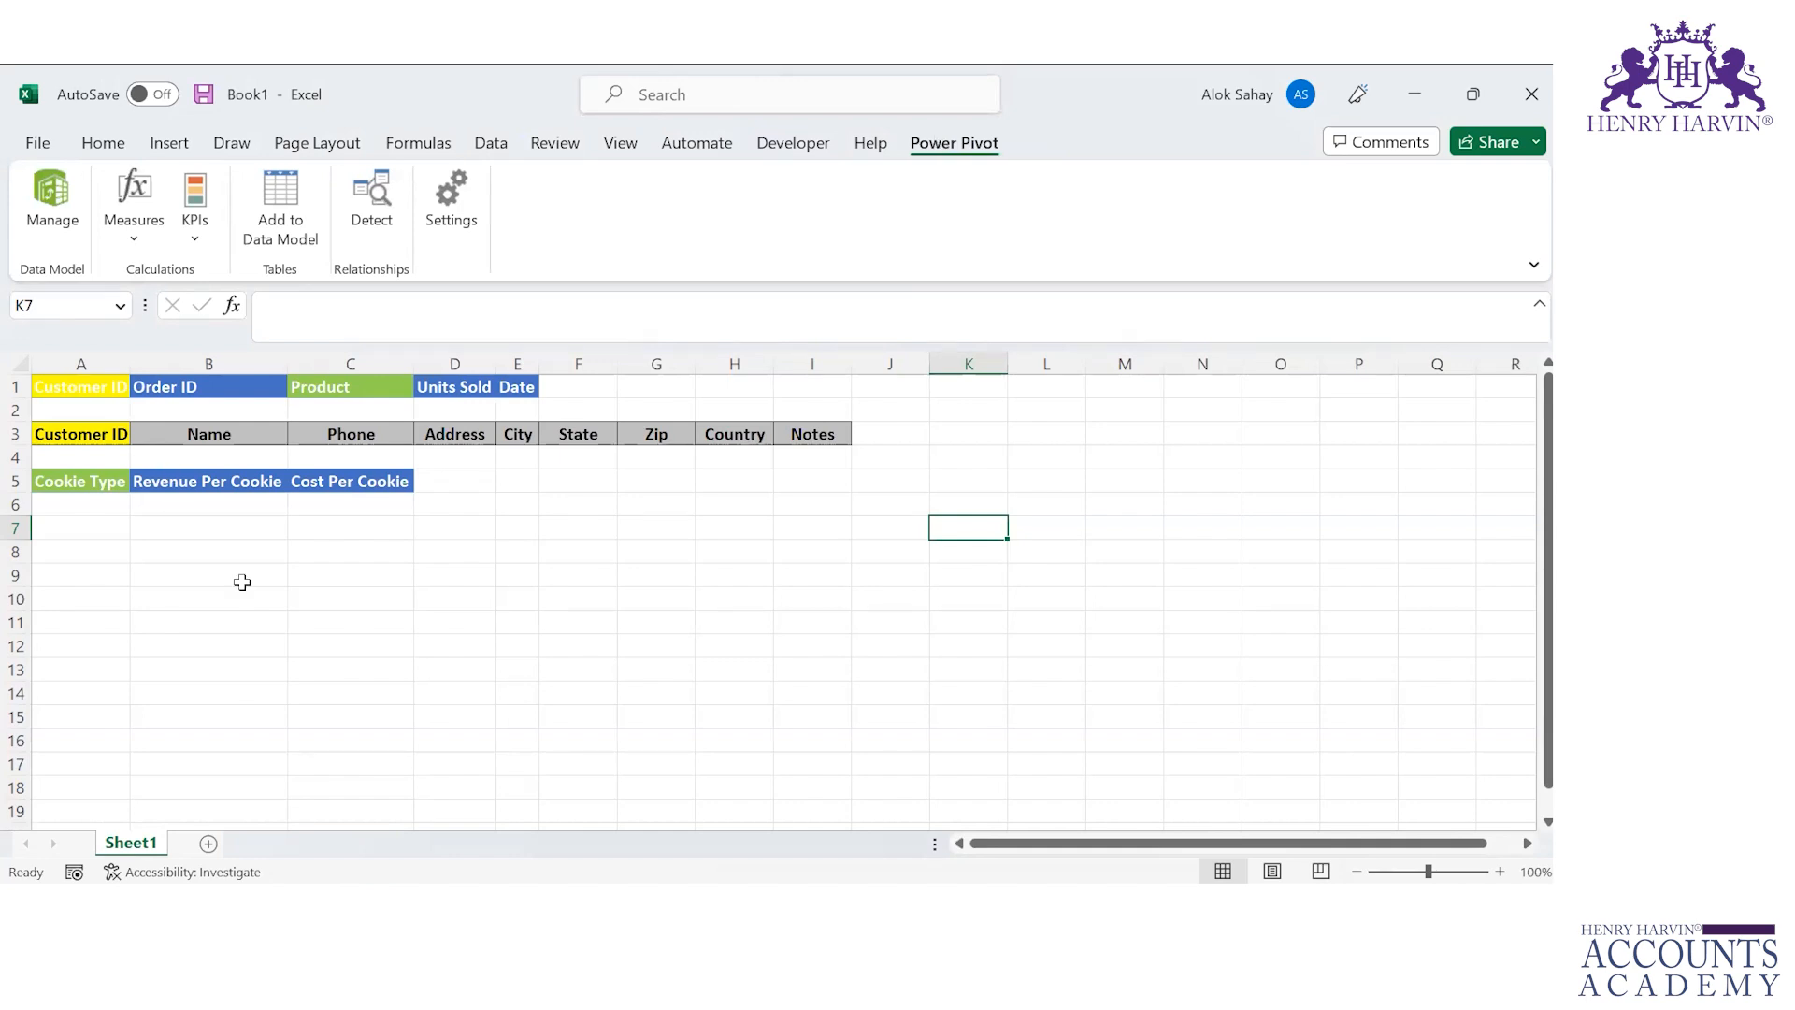
click(209, 844)
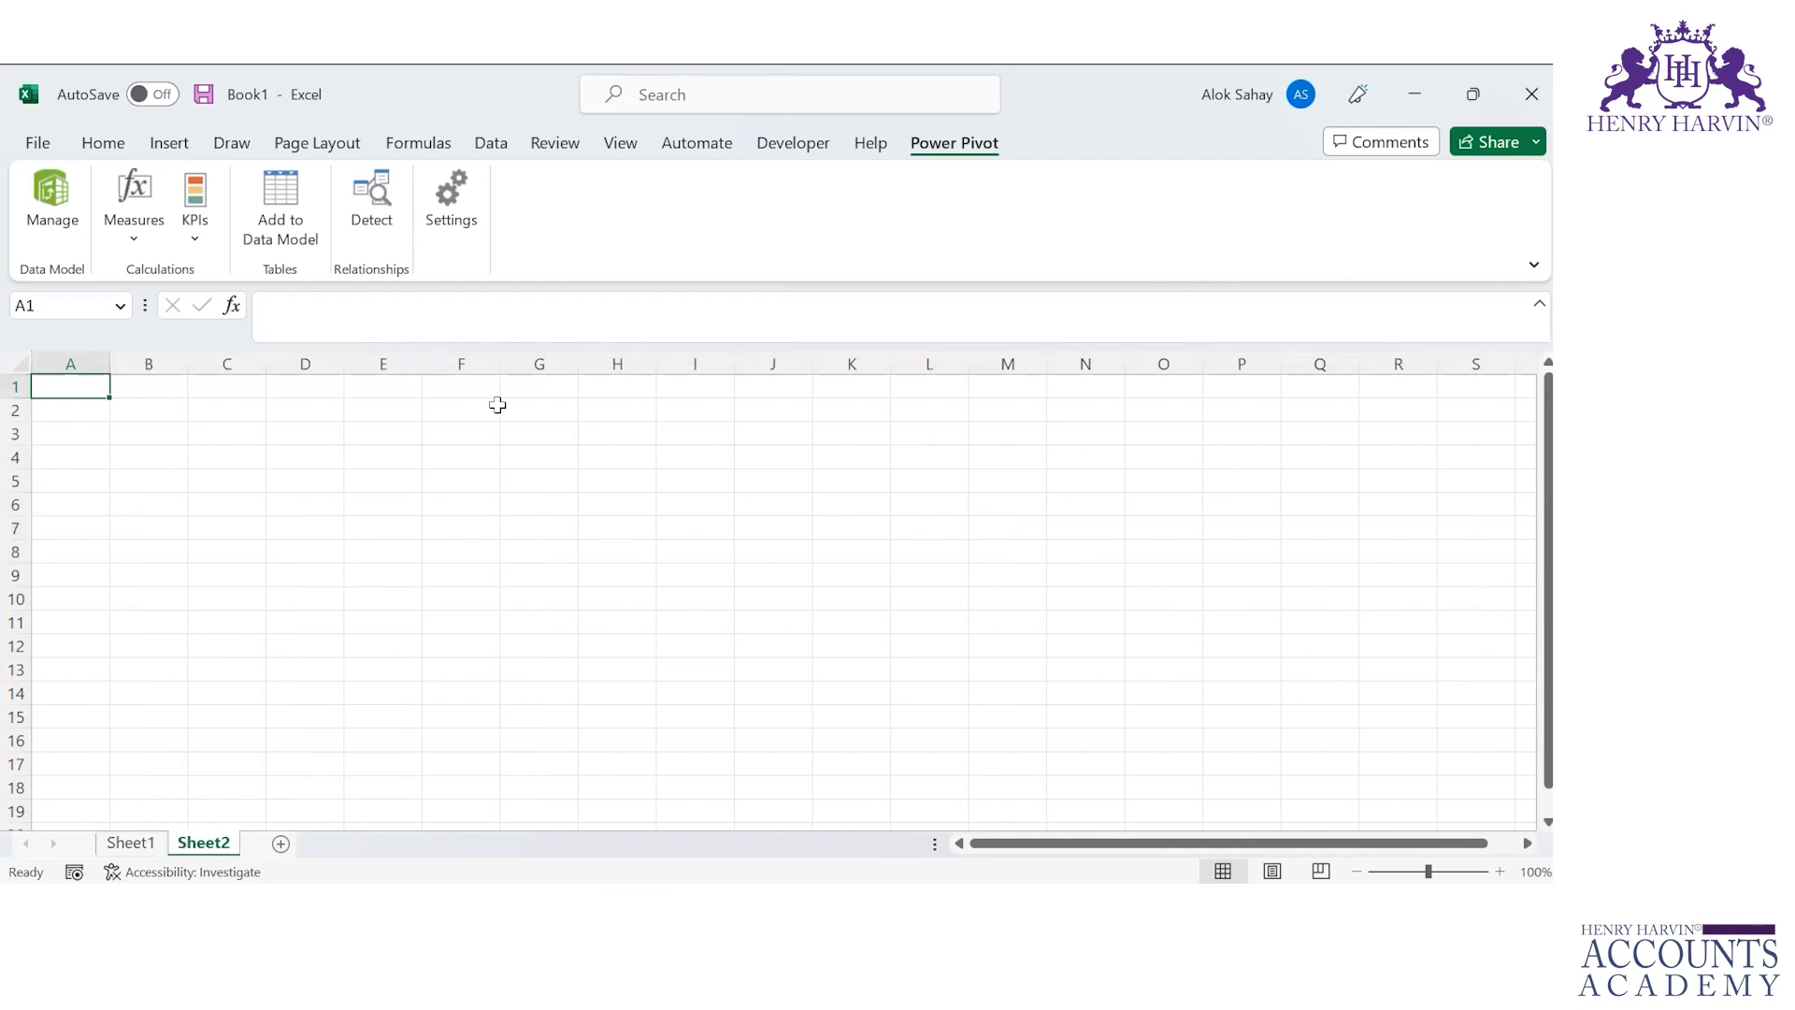
click(263, 219)
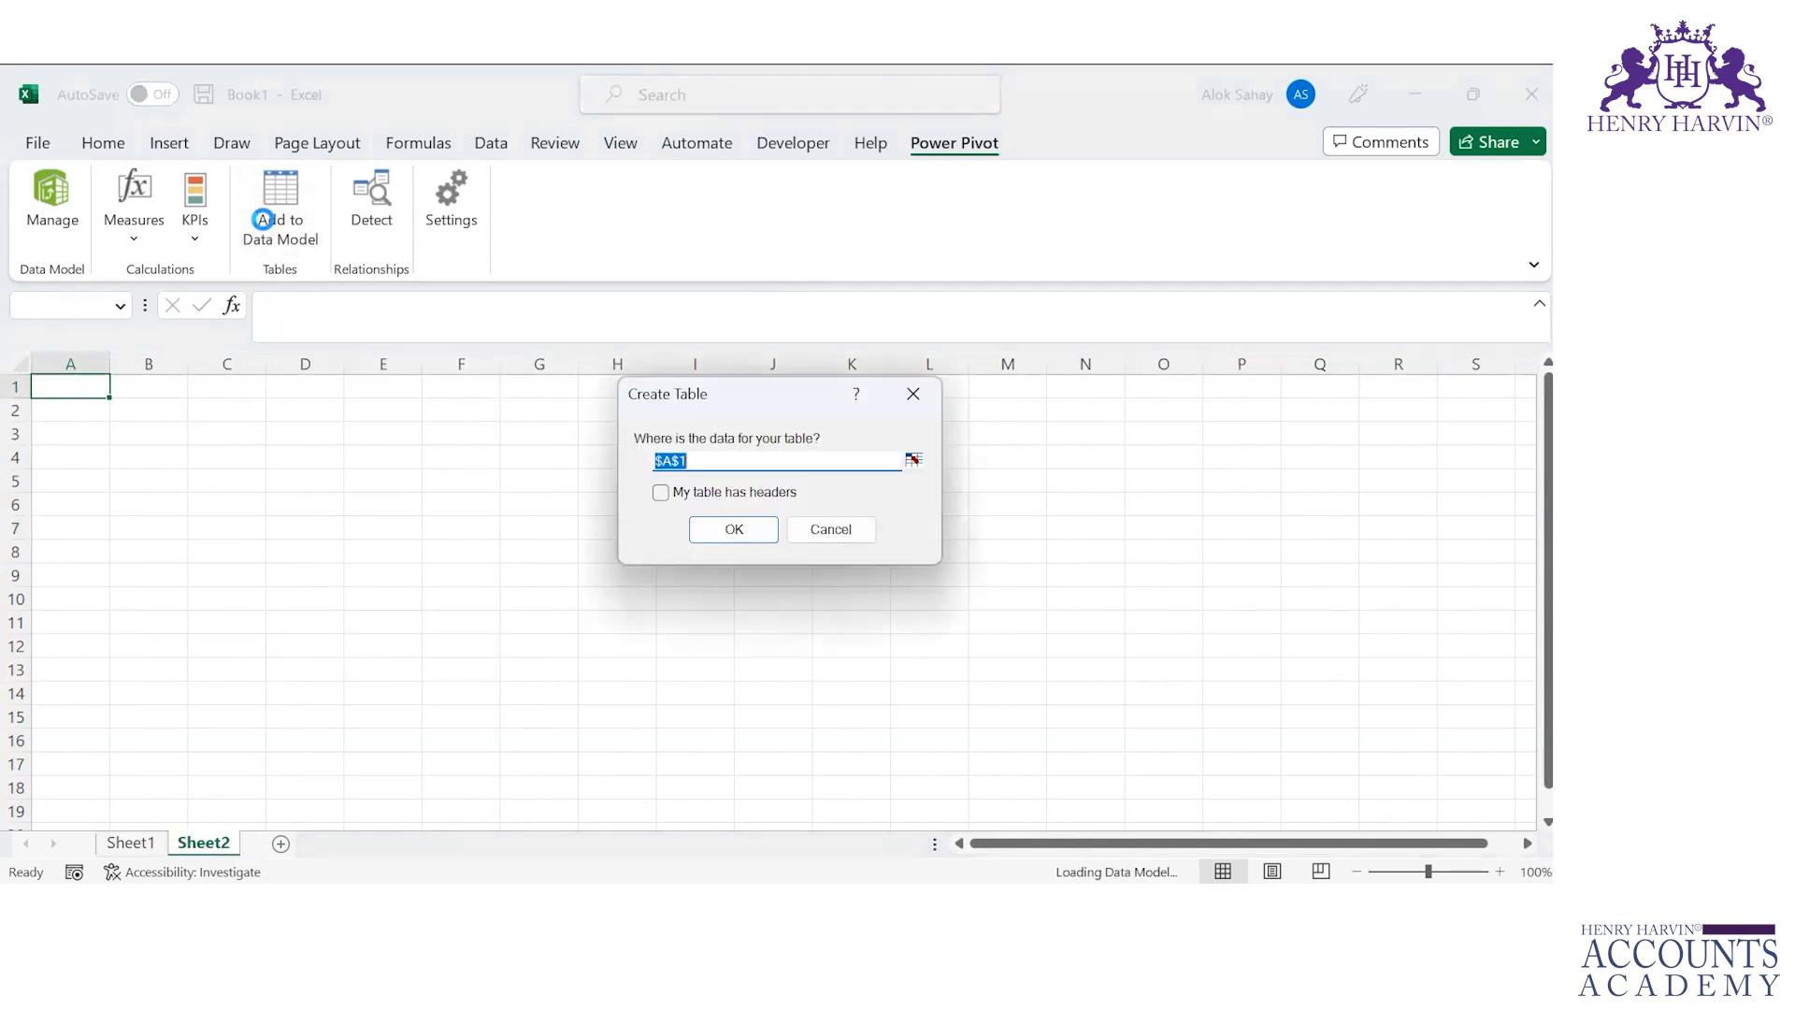
click(914, 394)
Step: Open the Power Pivot data management window and start an import from other data sources
click(49, 194)
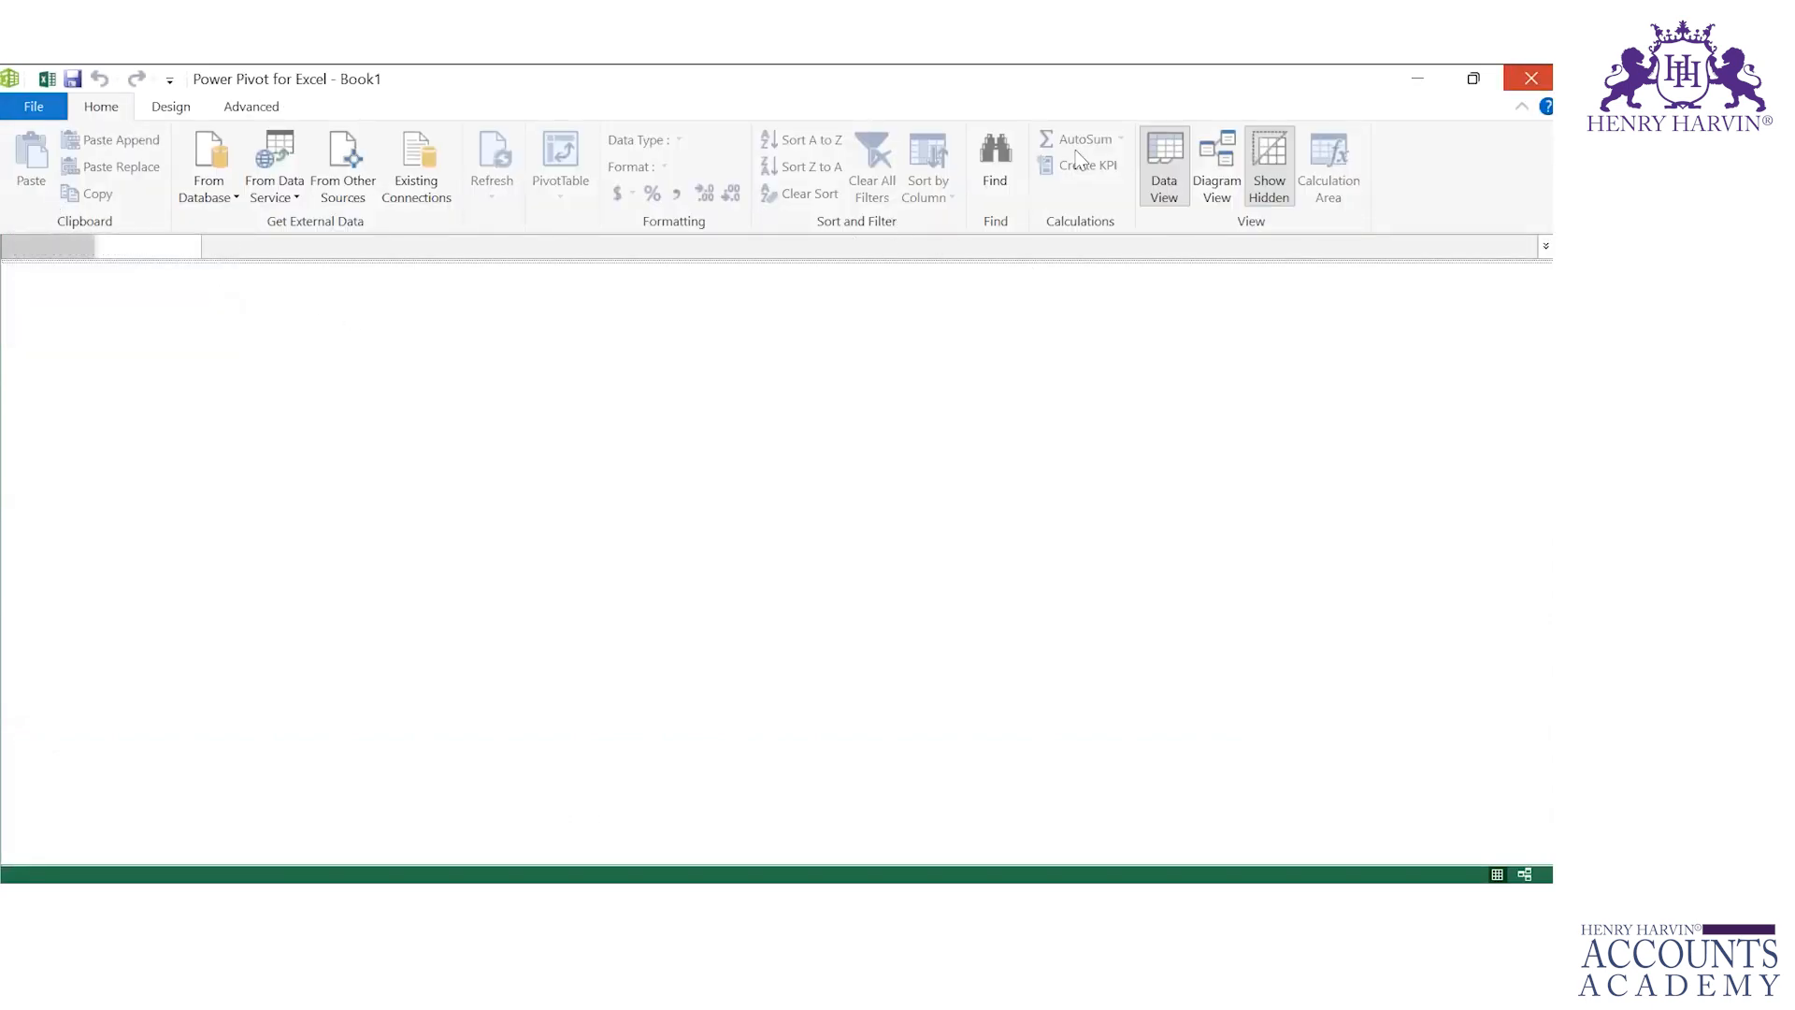
click(1527, 76)
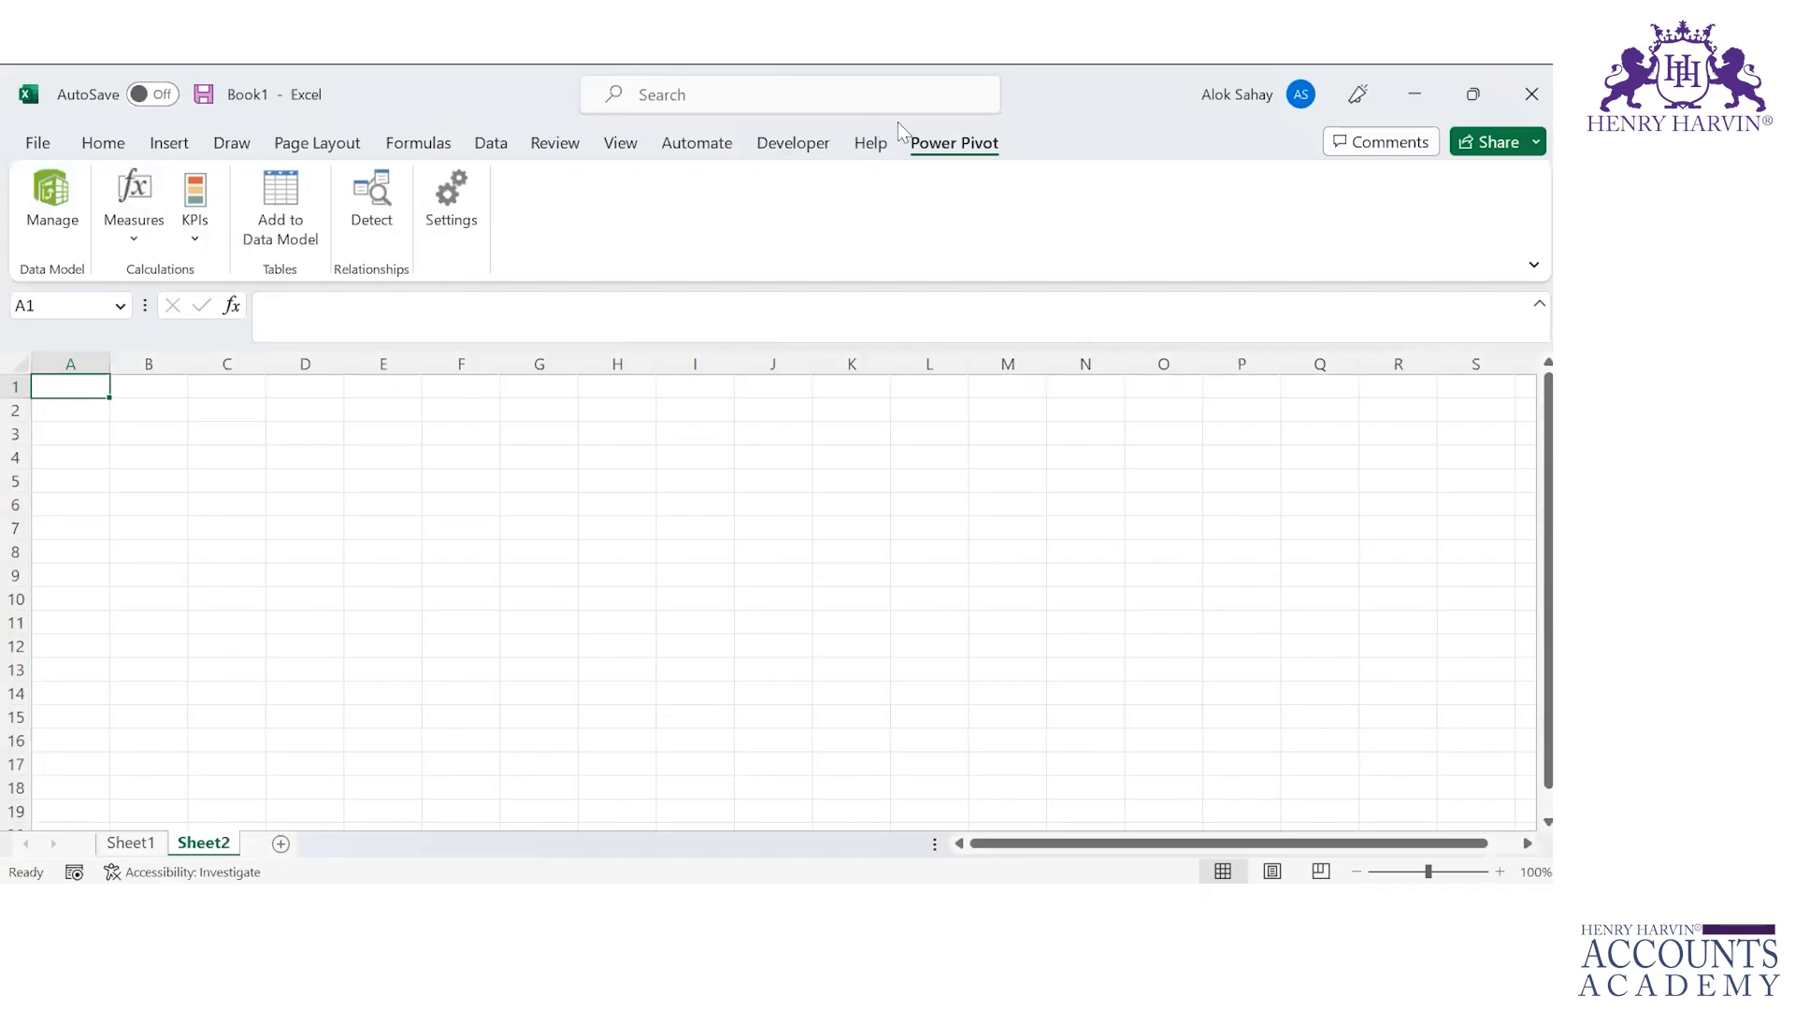
click(52, 195)
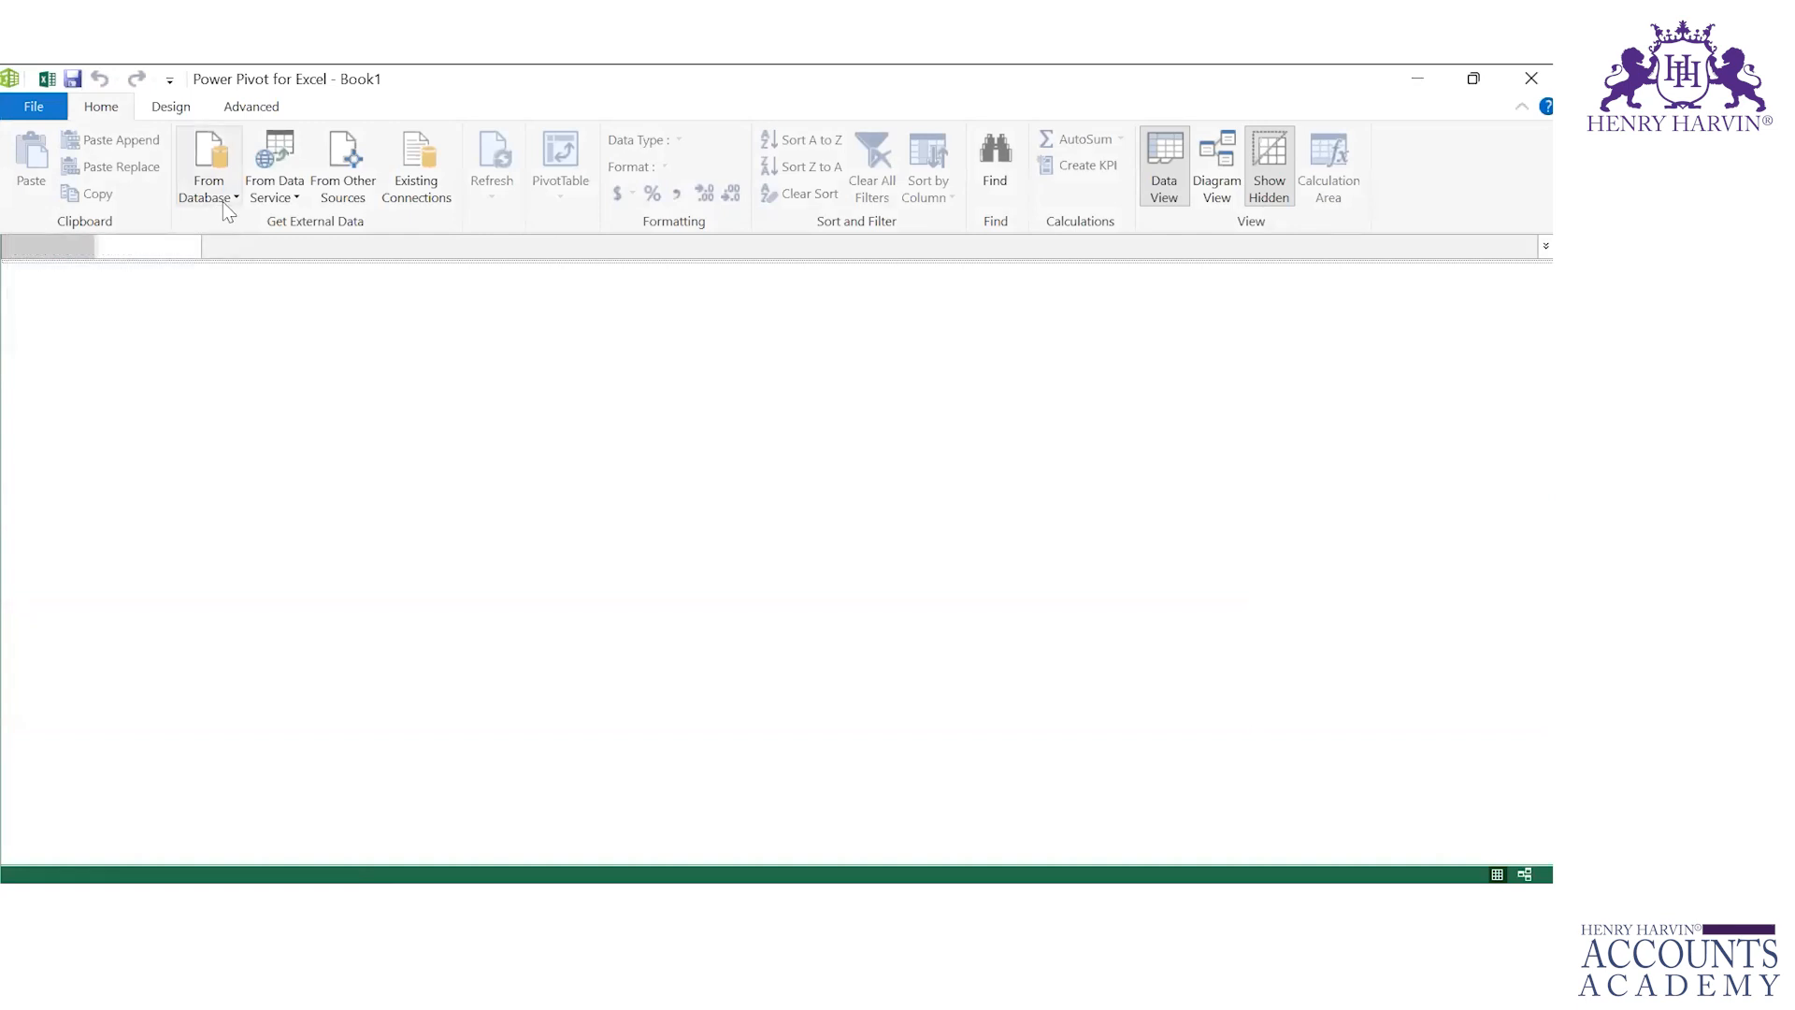
click(226, 209)
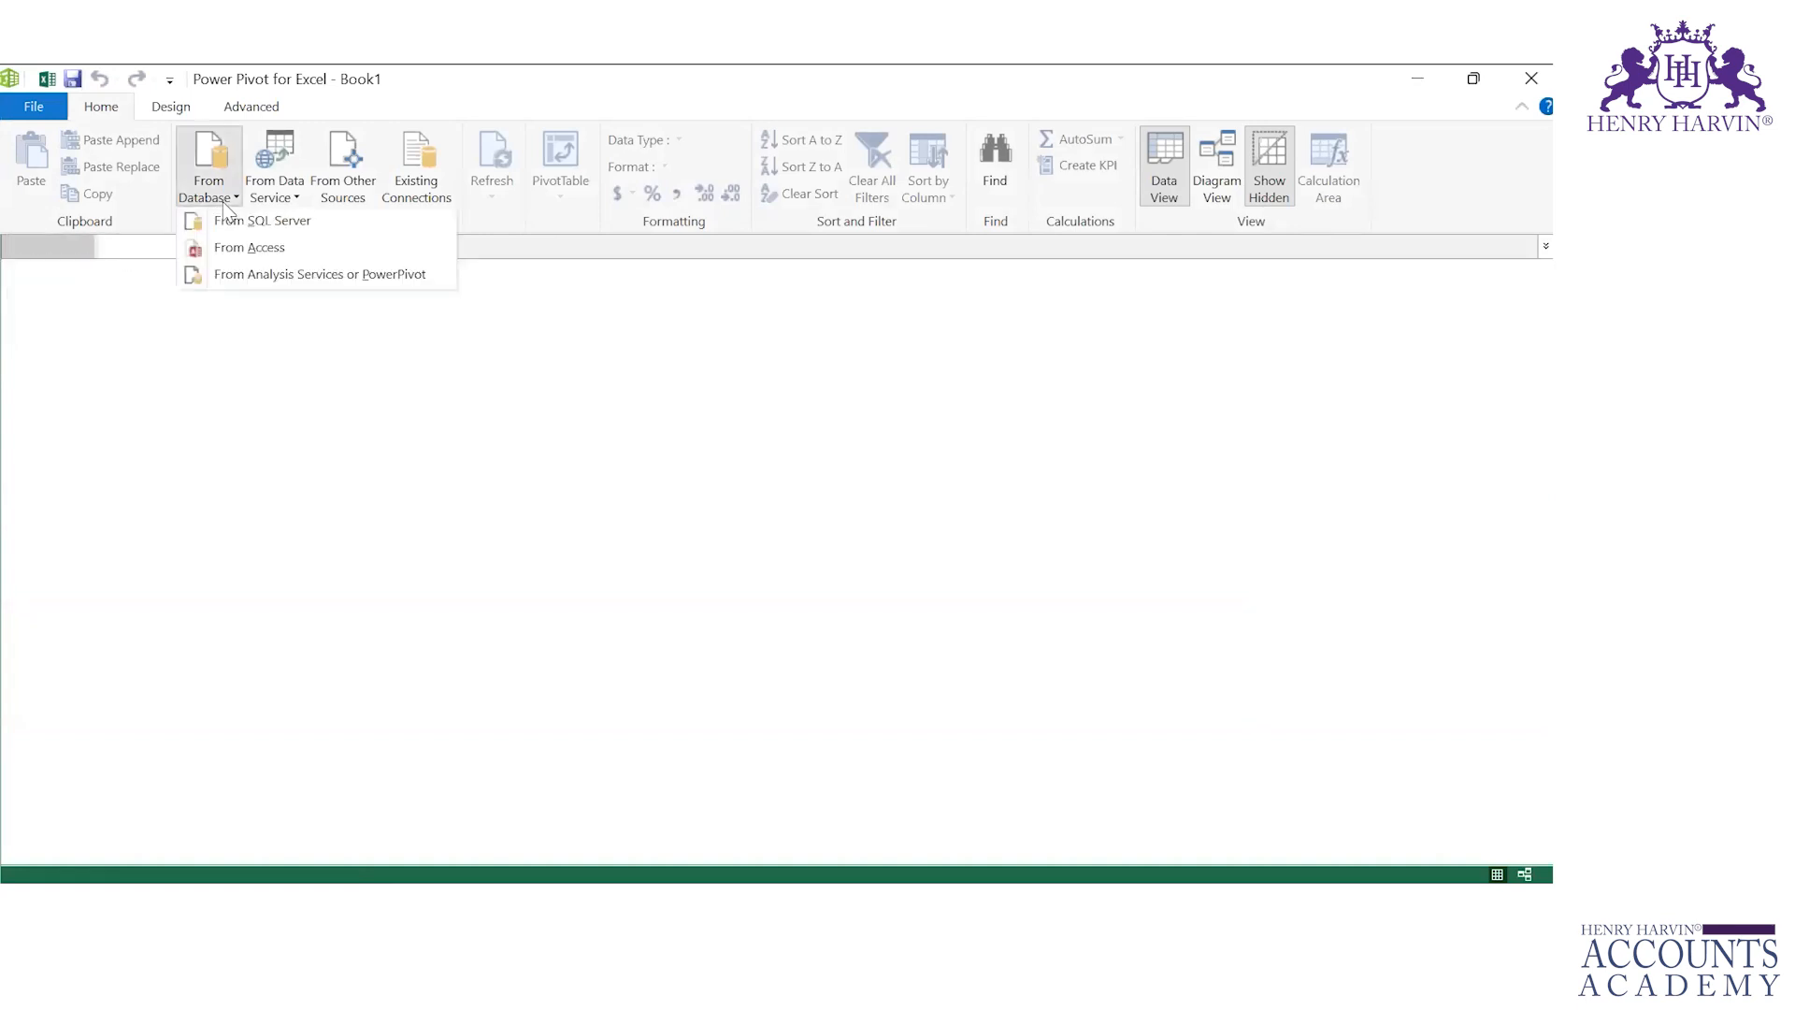
click(276, 204)
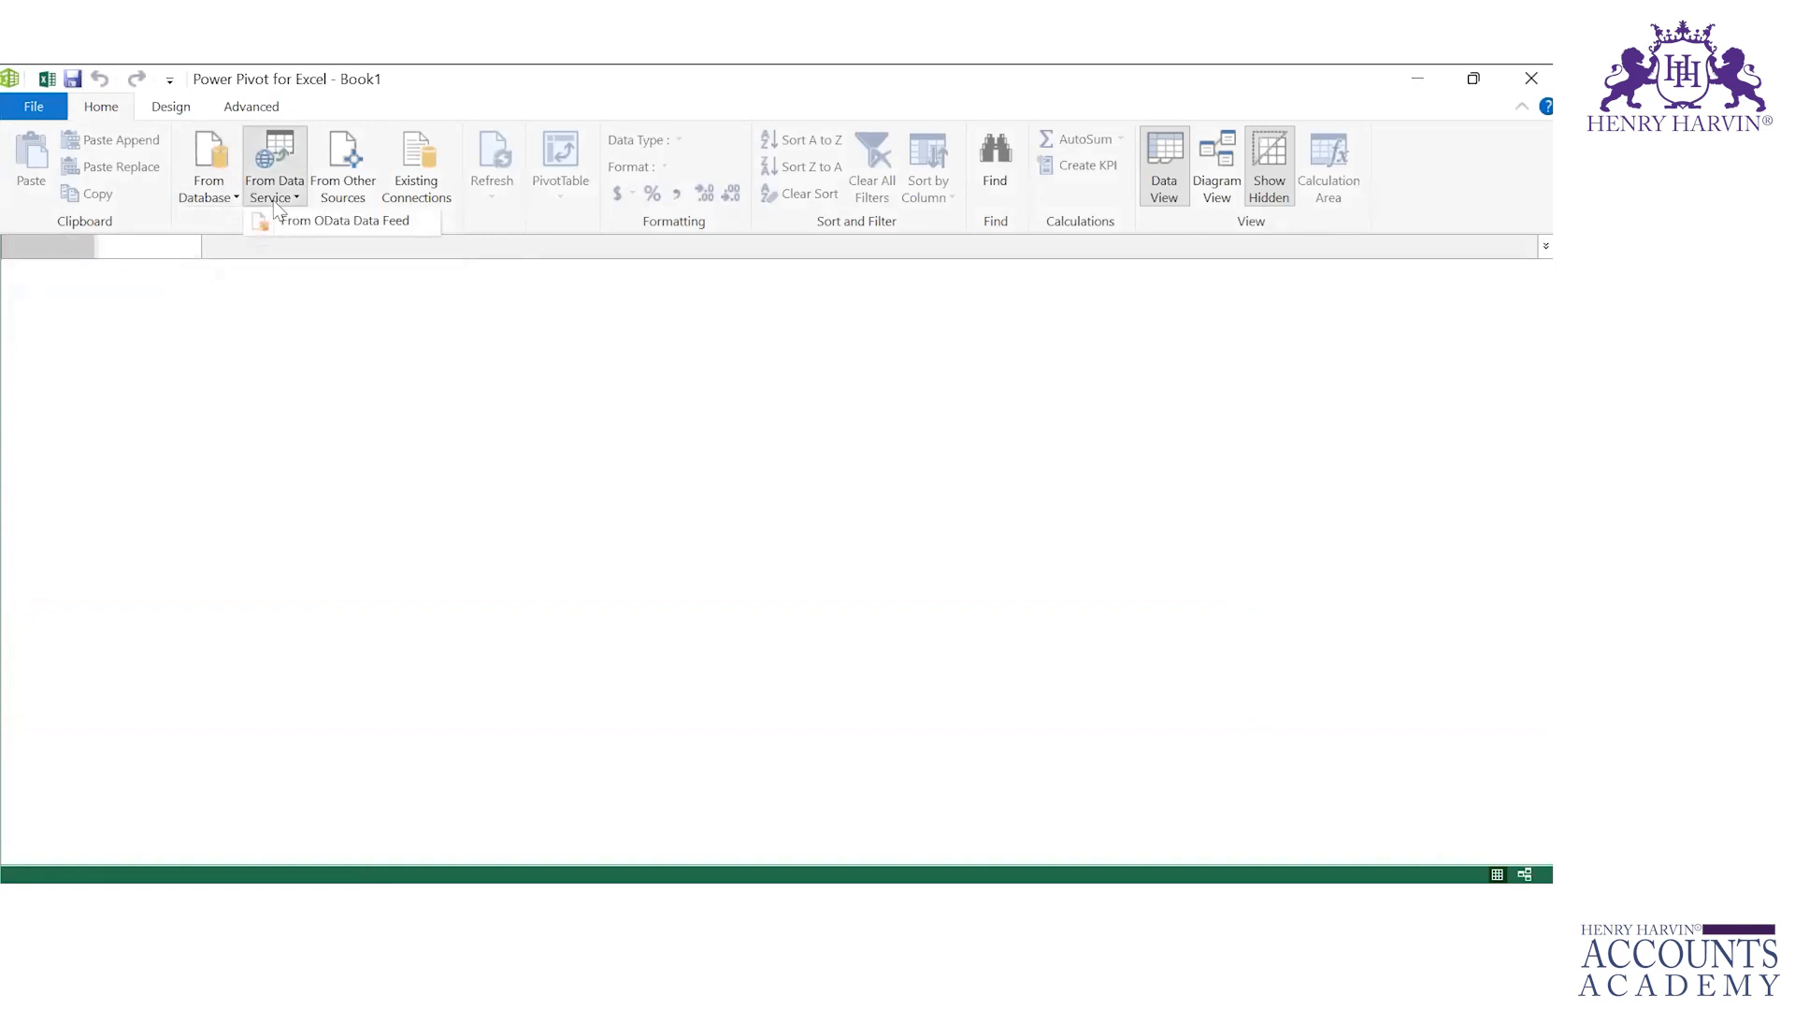
click(355, 187)
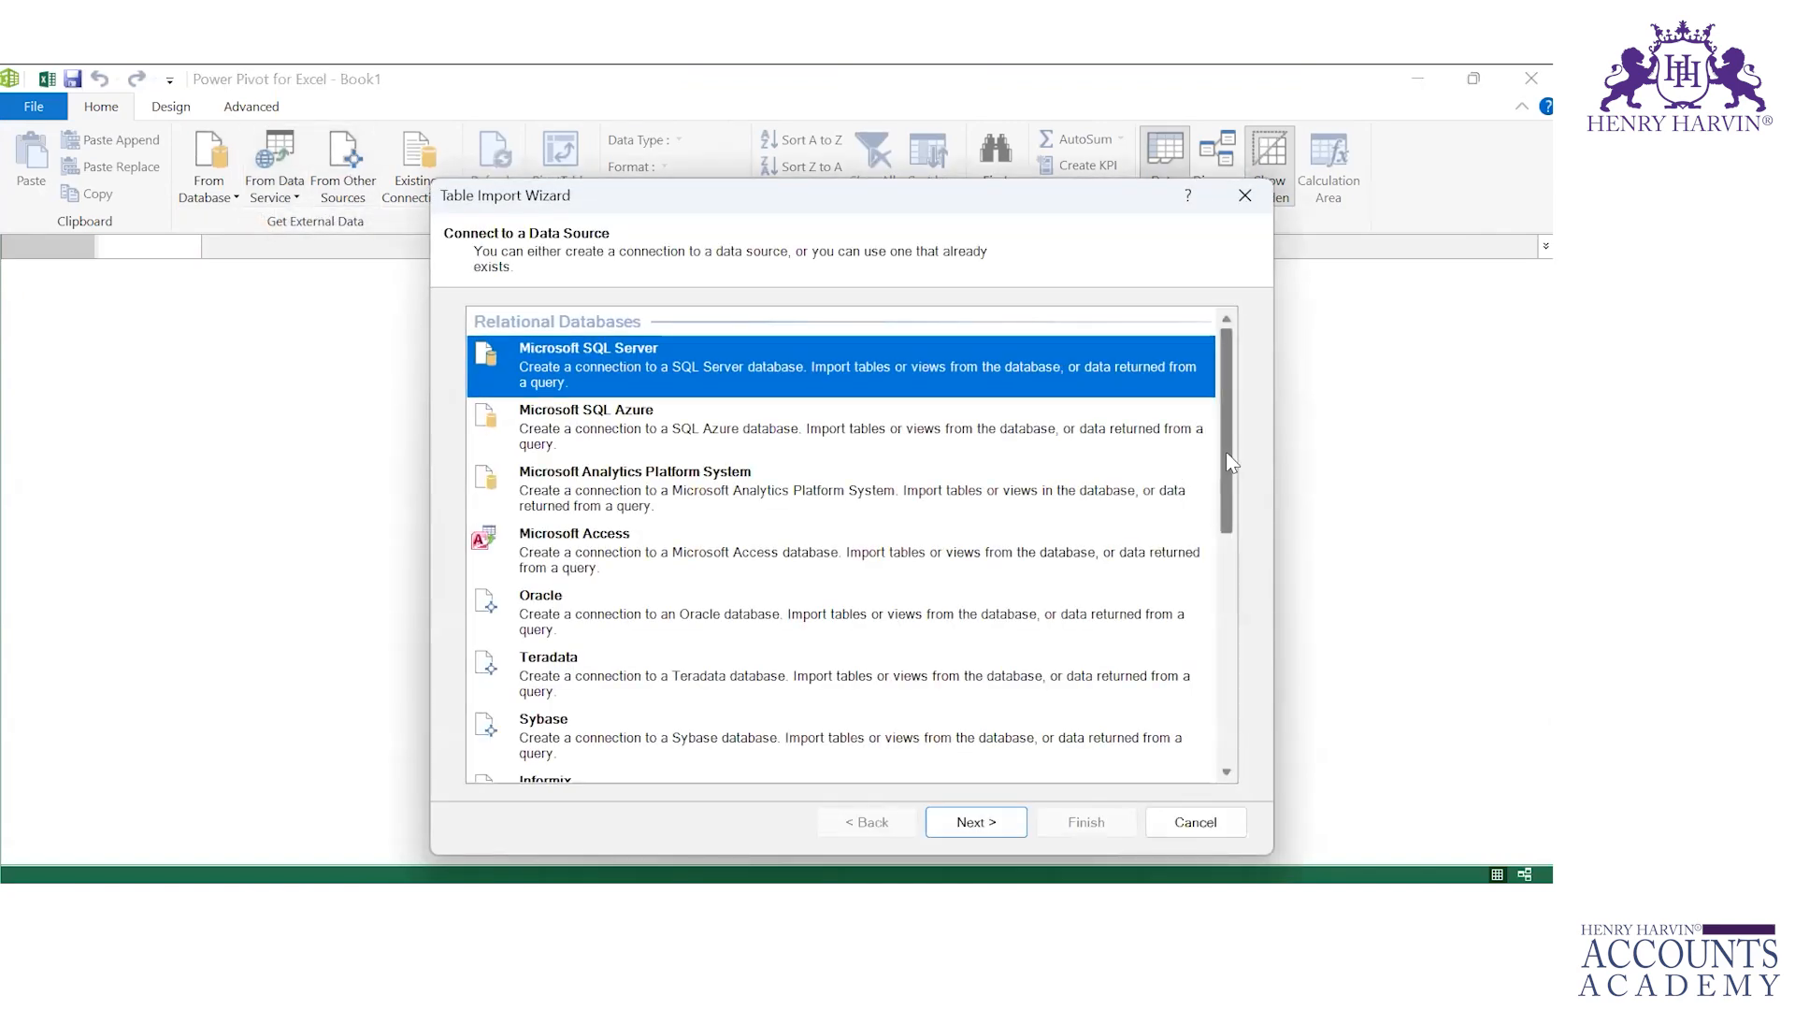
Step: Choose Excel File as the data source type in the Table Import Wizard
scroll(1206, 593, down, 6)
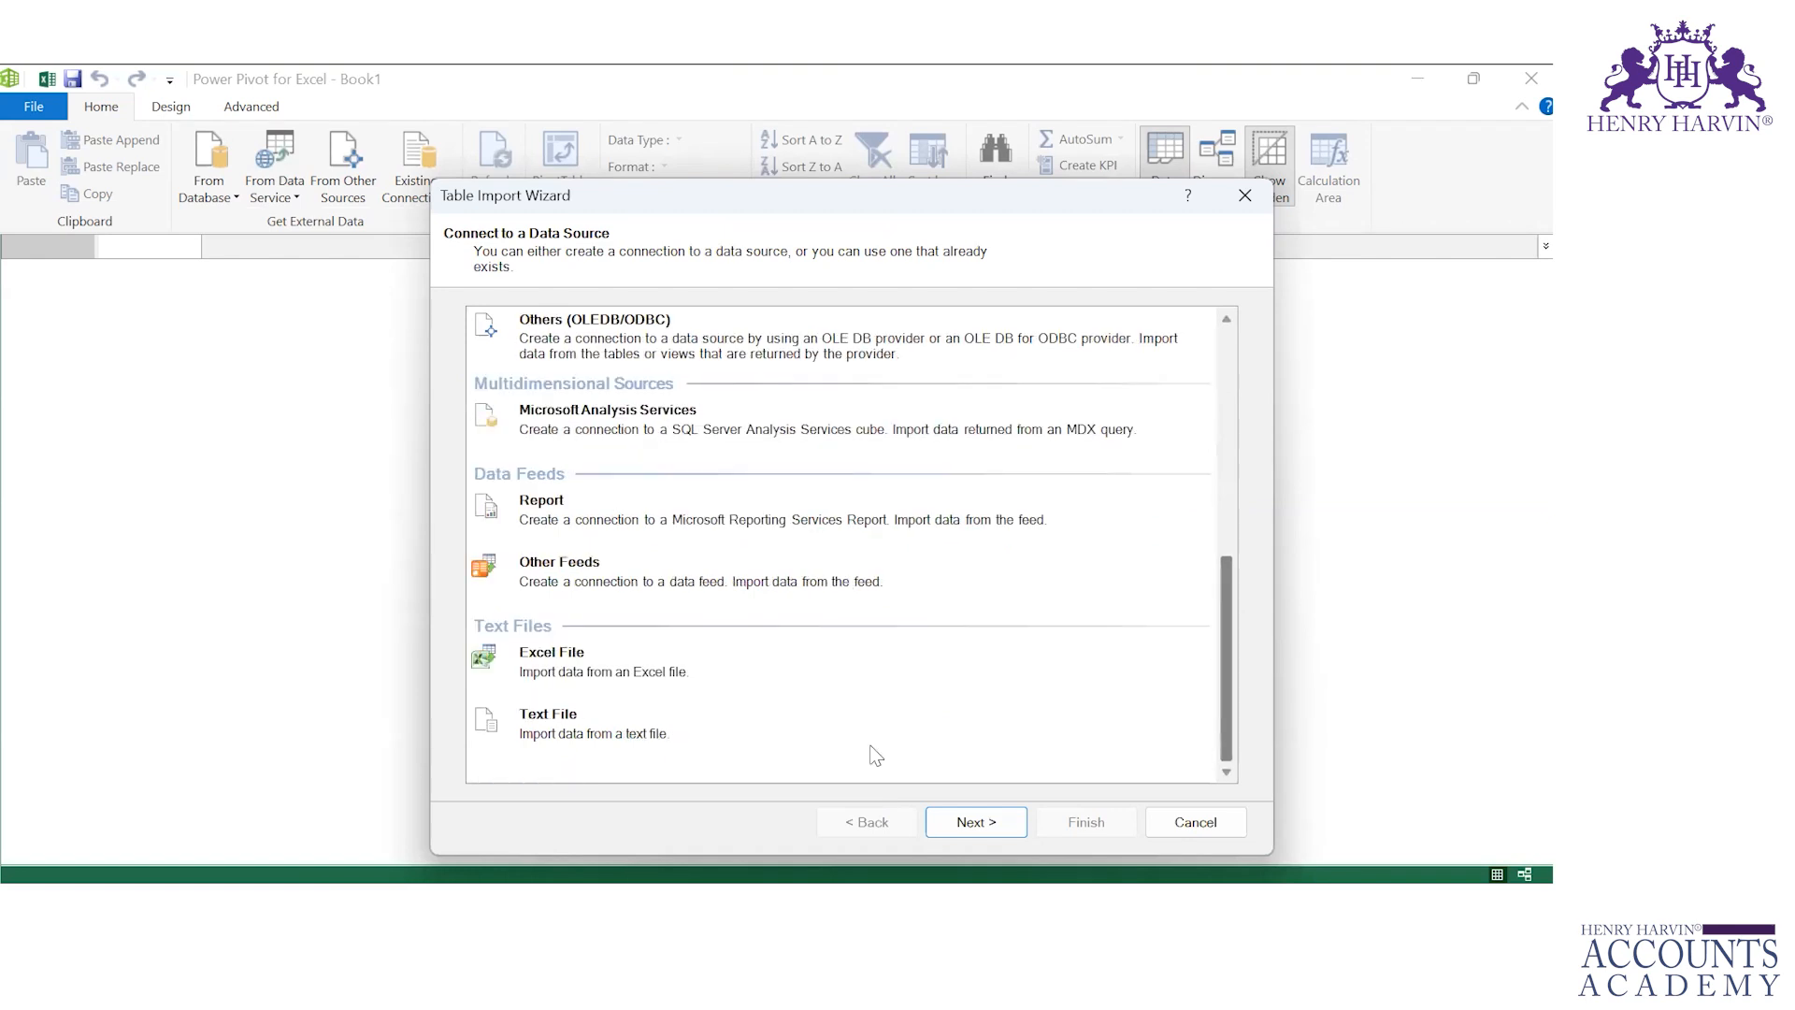
click(639, 660)
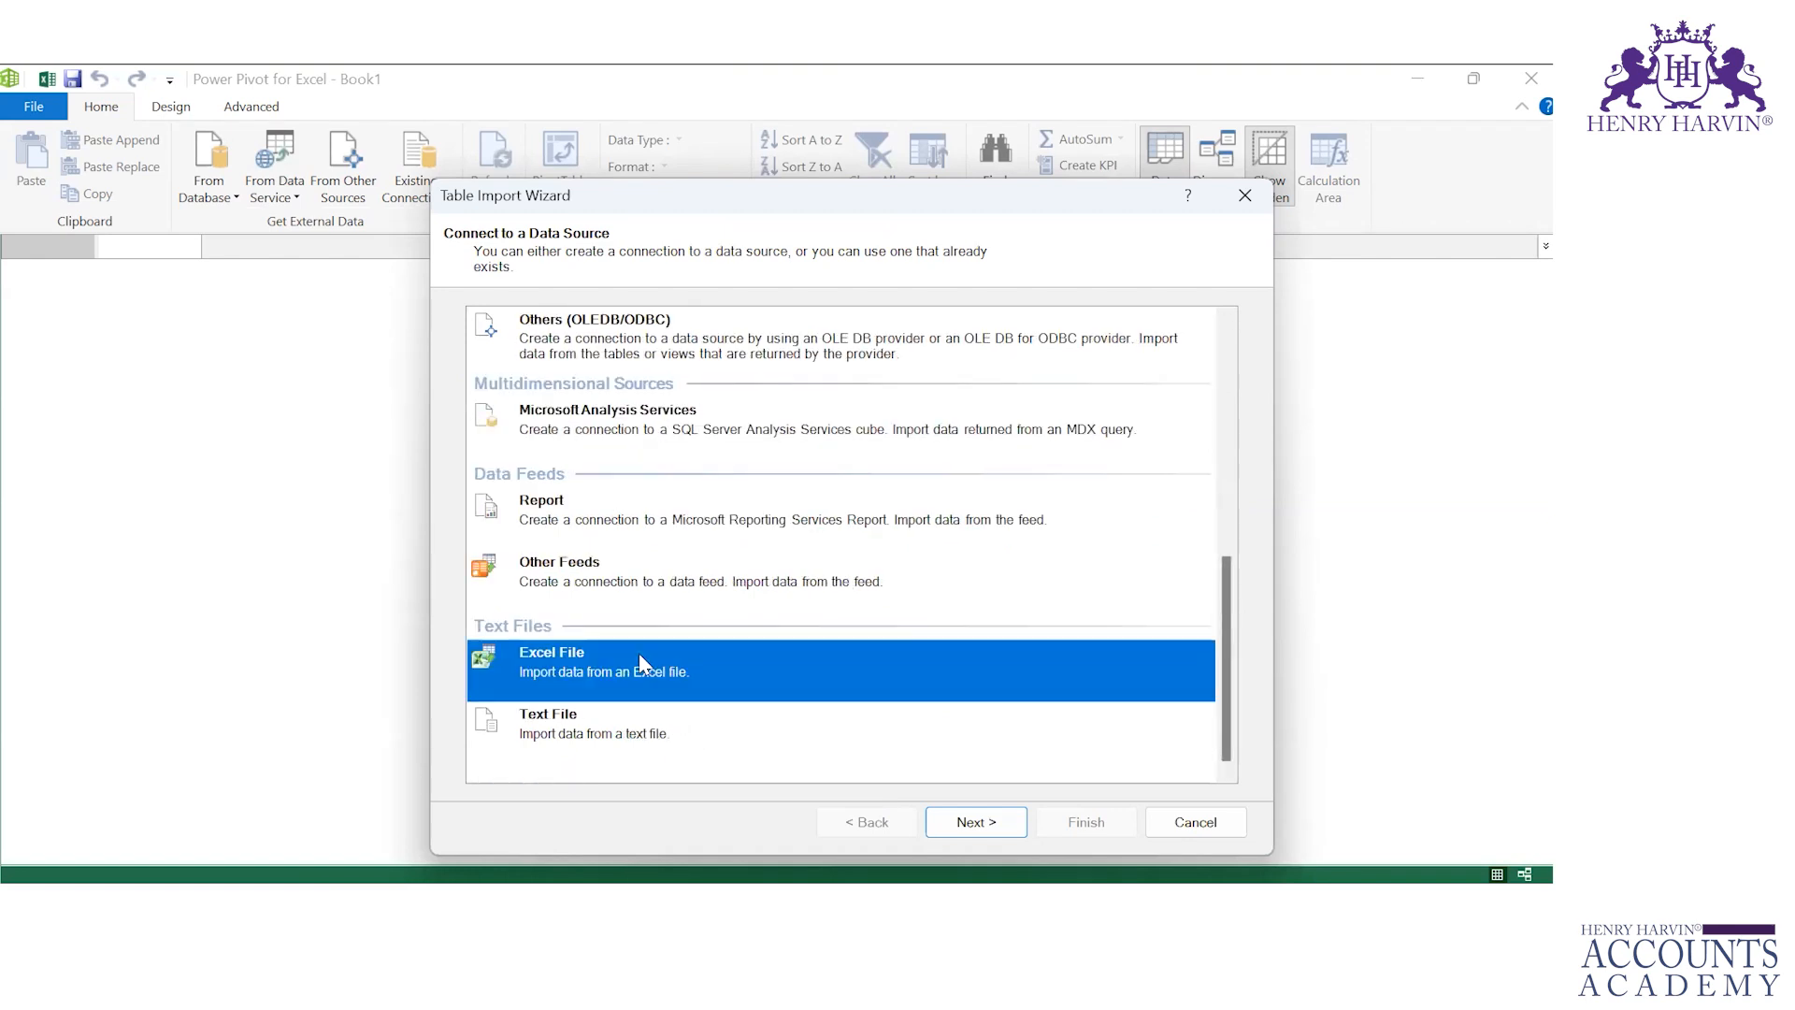
click(980, 822)
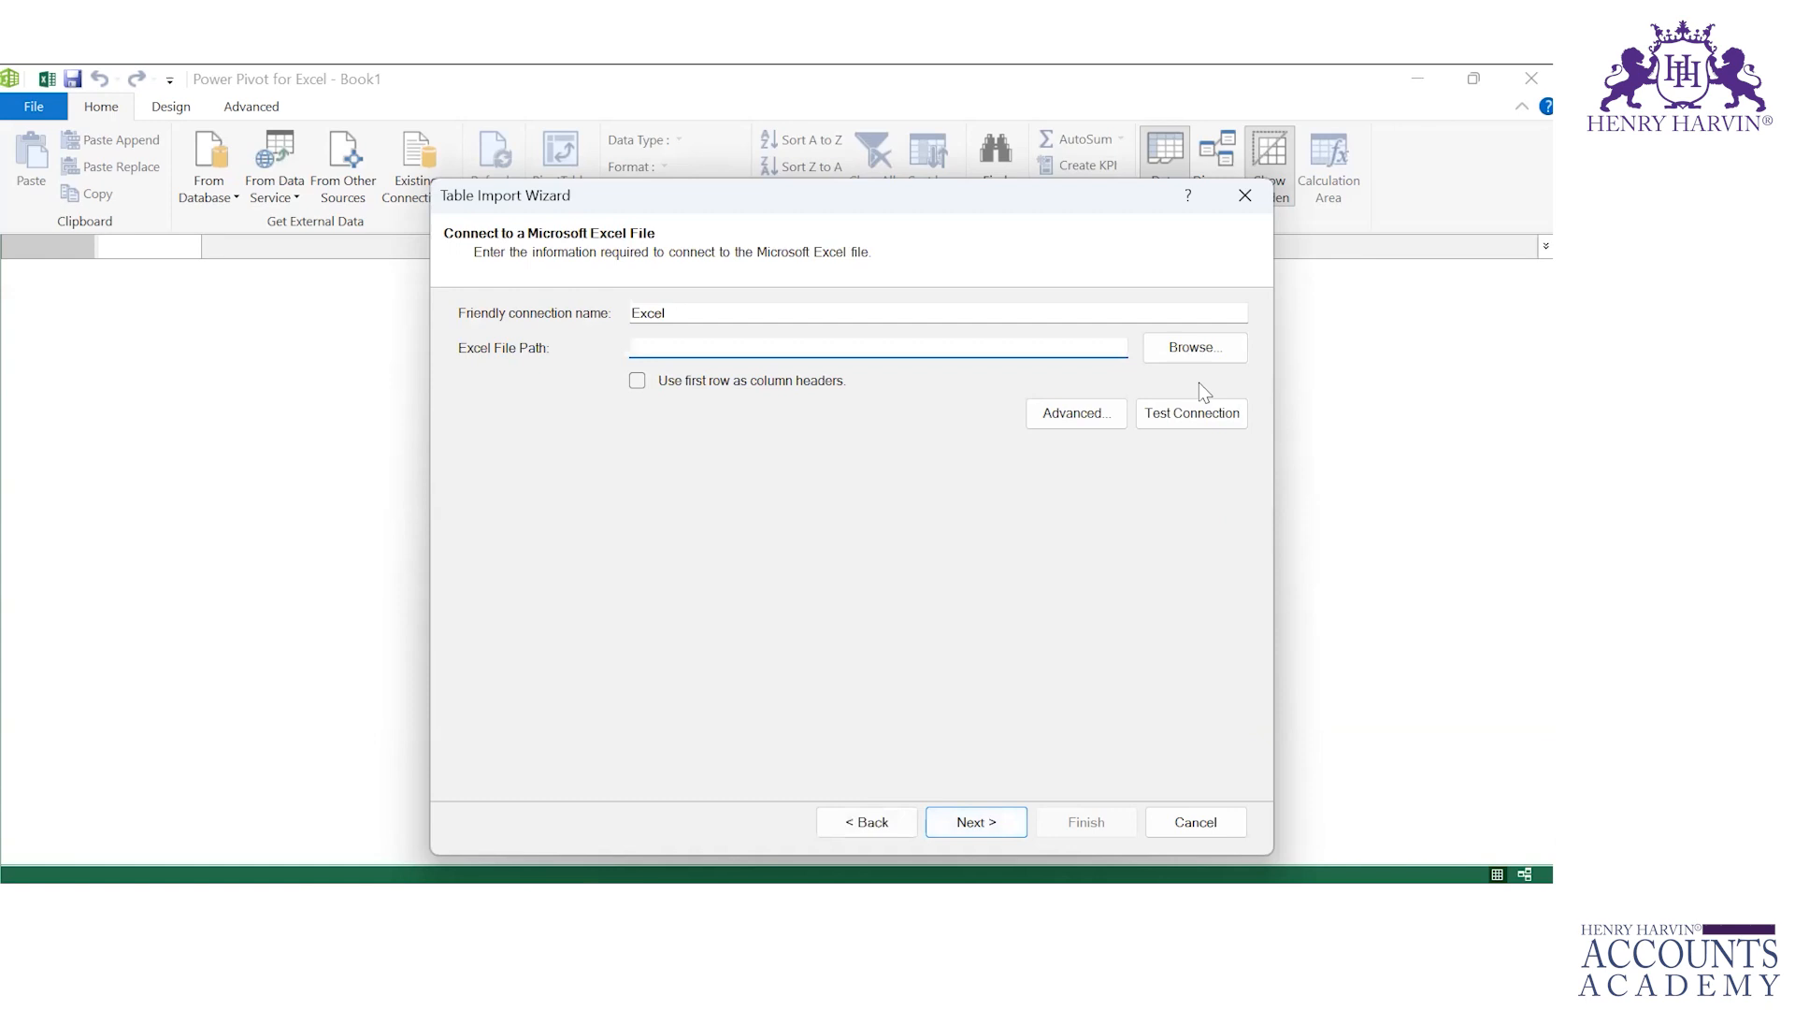
Step: Browse to the Power Pivot folder inside Excel 25 Feb 2023 and select the Cookie Types workbook
click(1195, 350)
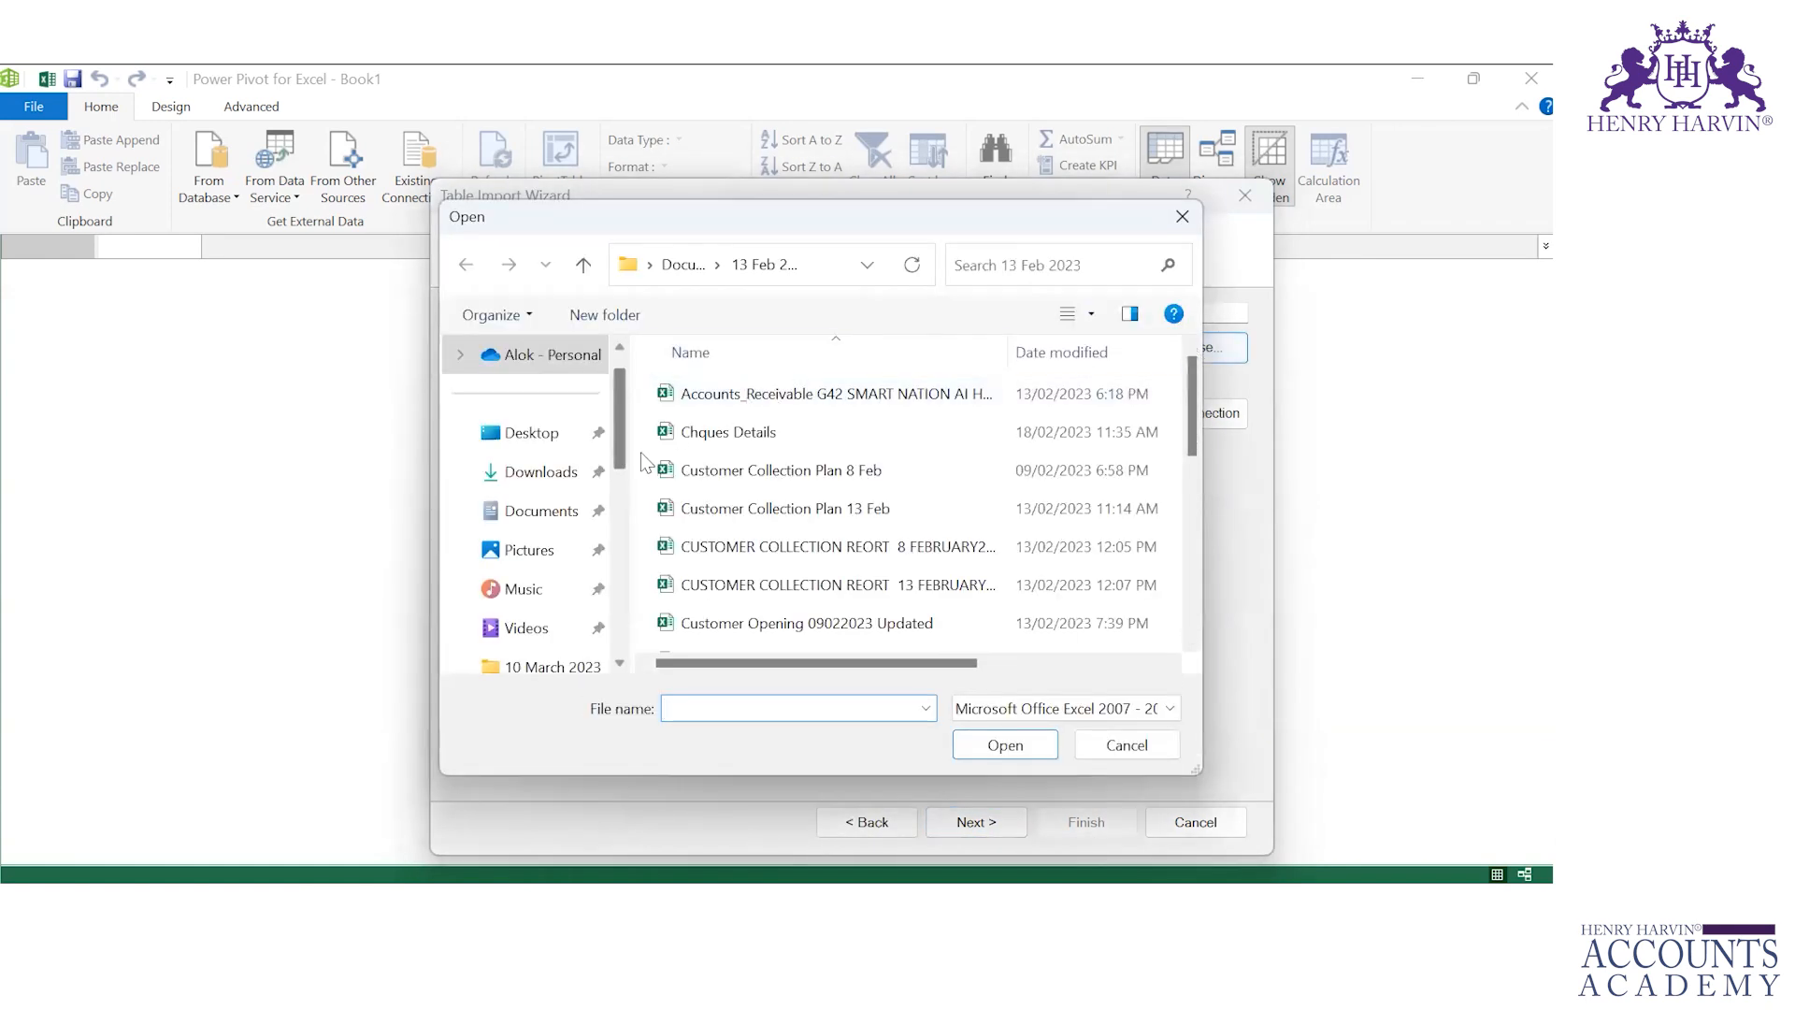
click(619, 514)
click(544, 640)
double_click(715, 438)
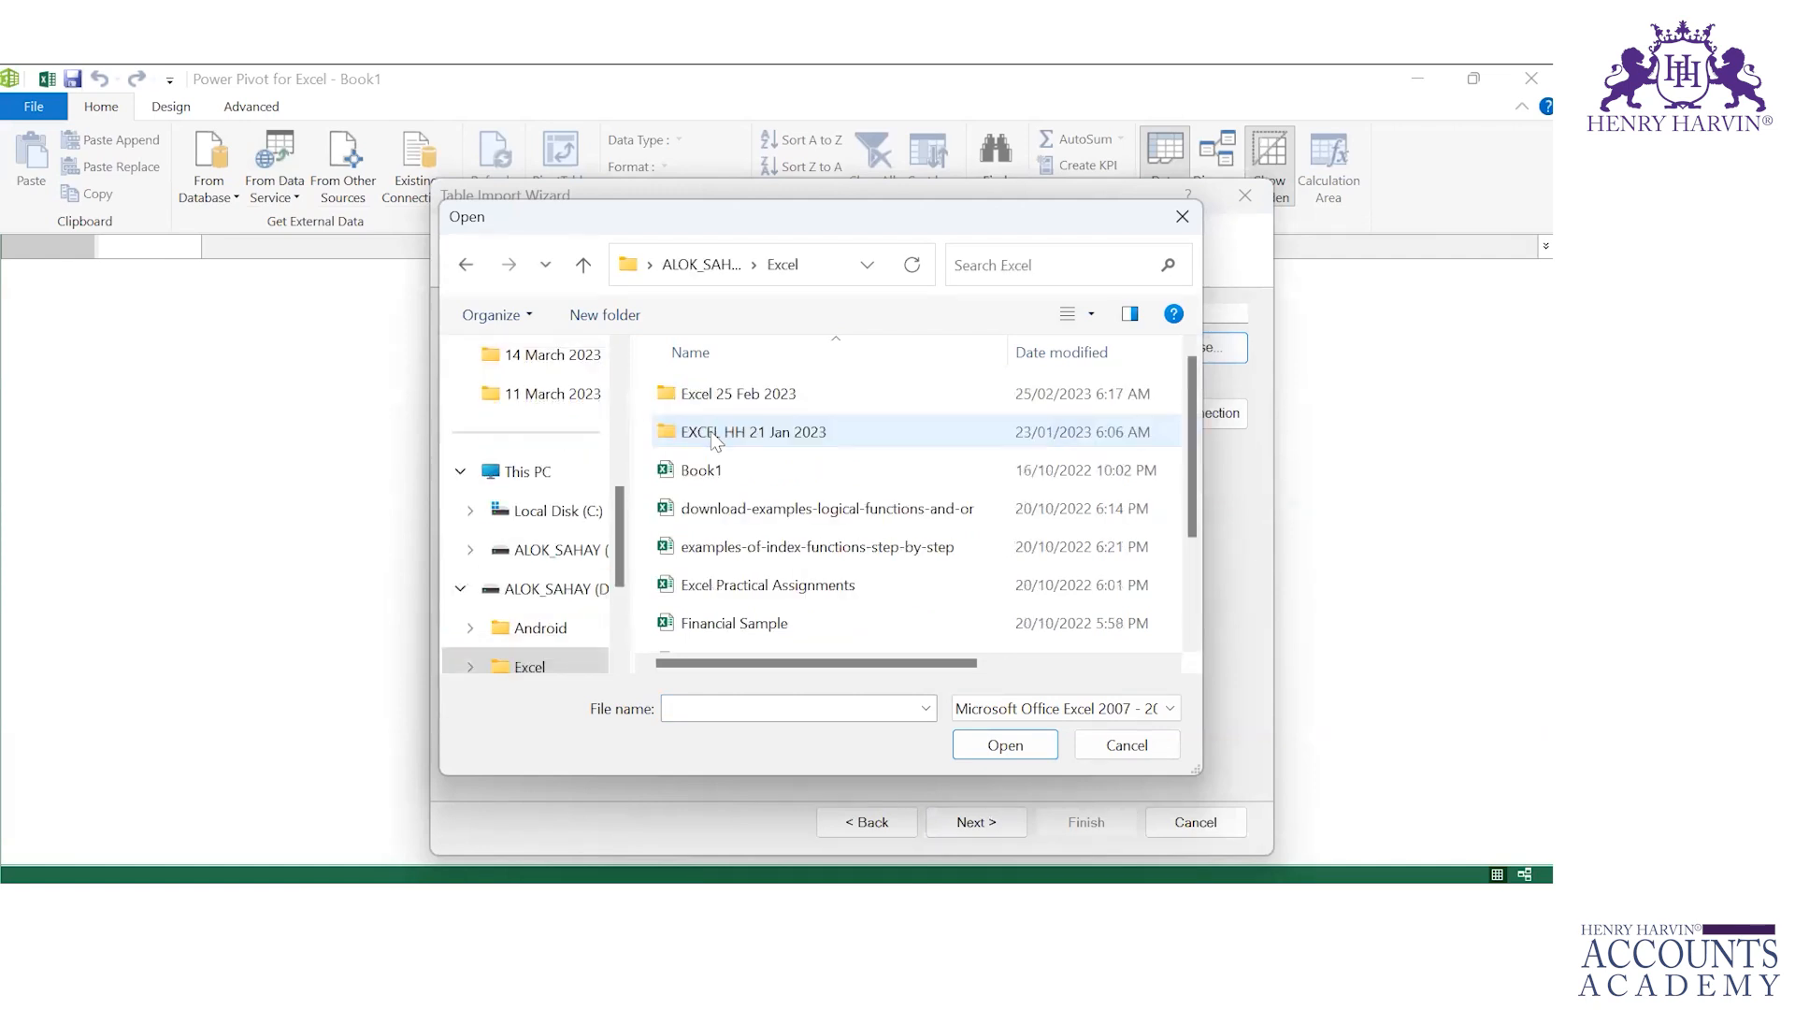
double_click(723, 402)
click(722, 430)
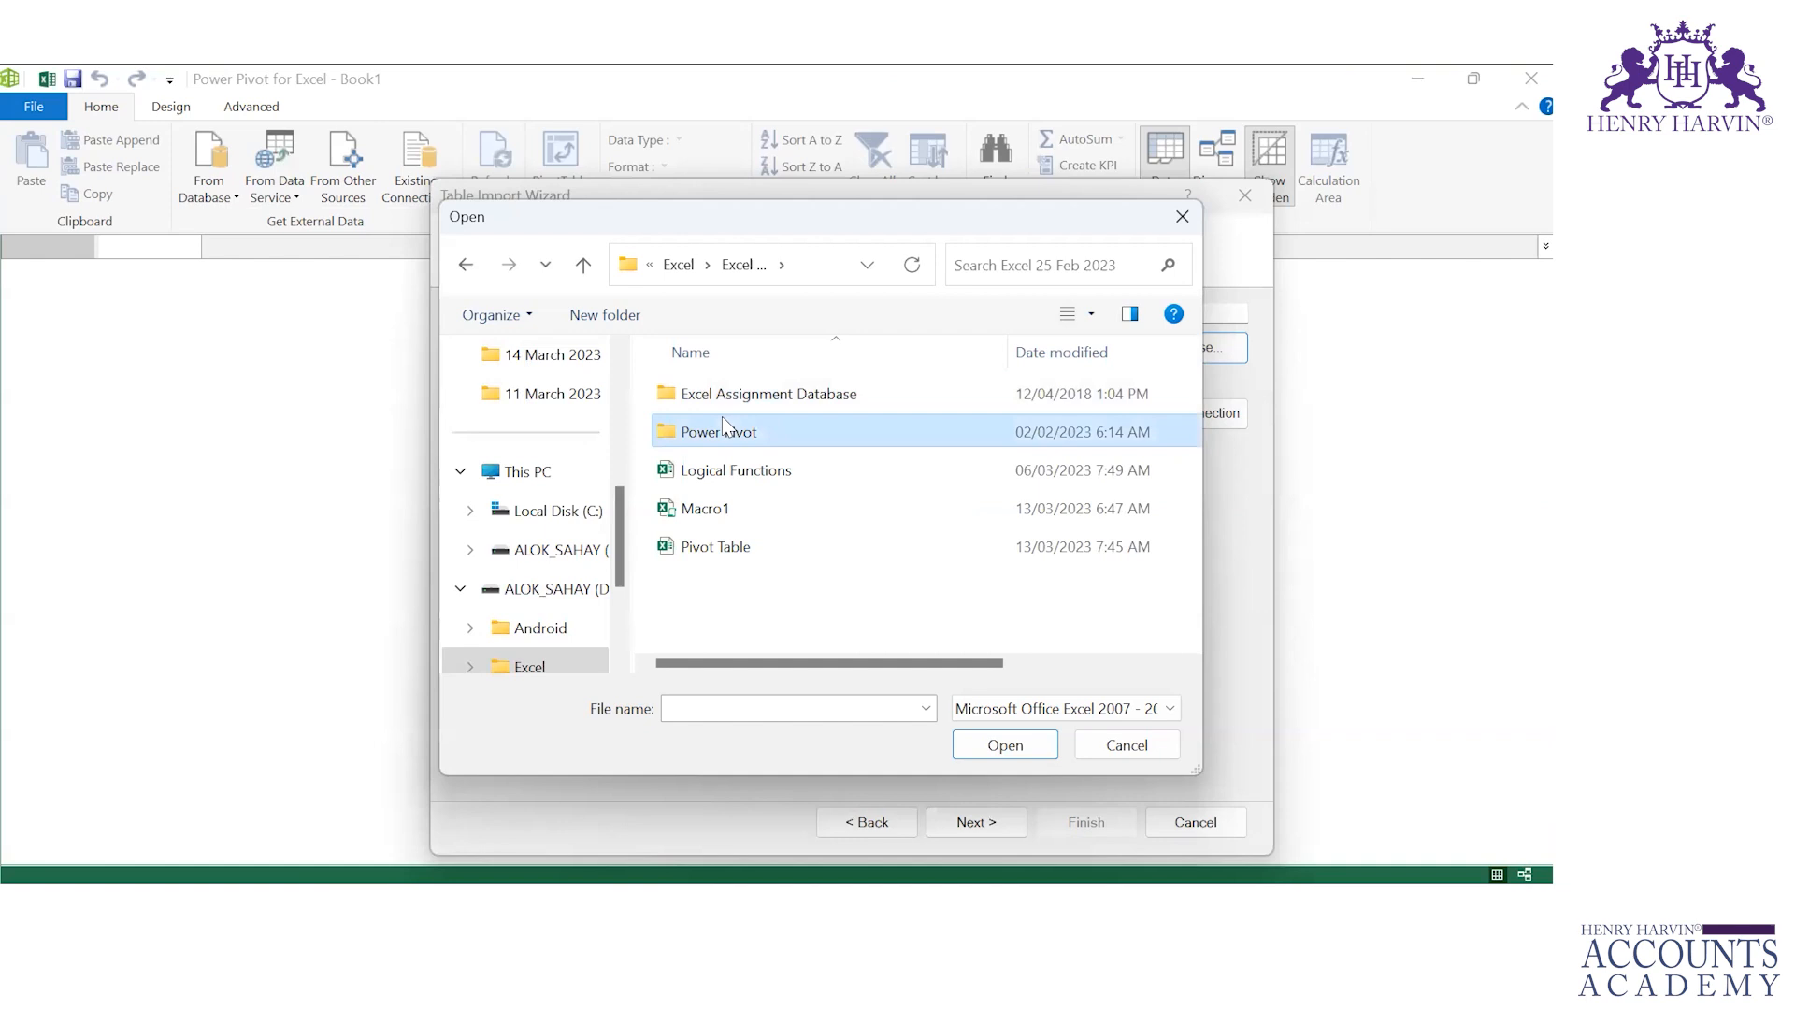
click(1006, 738)
click(767, 398)
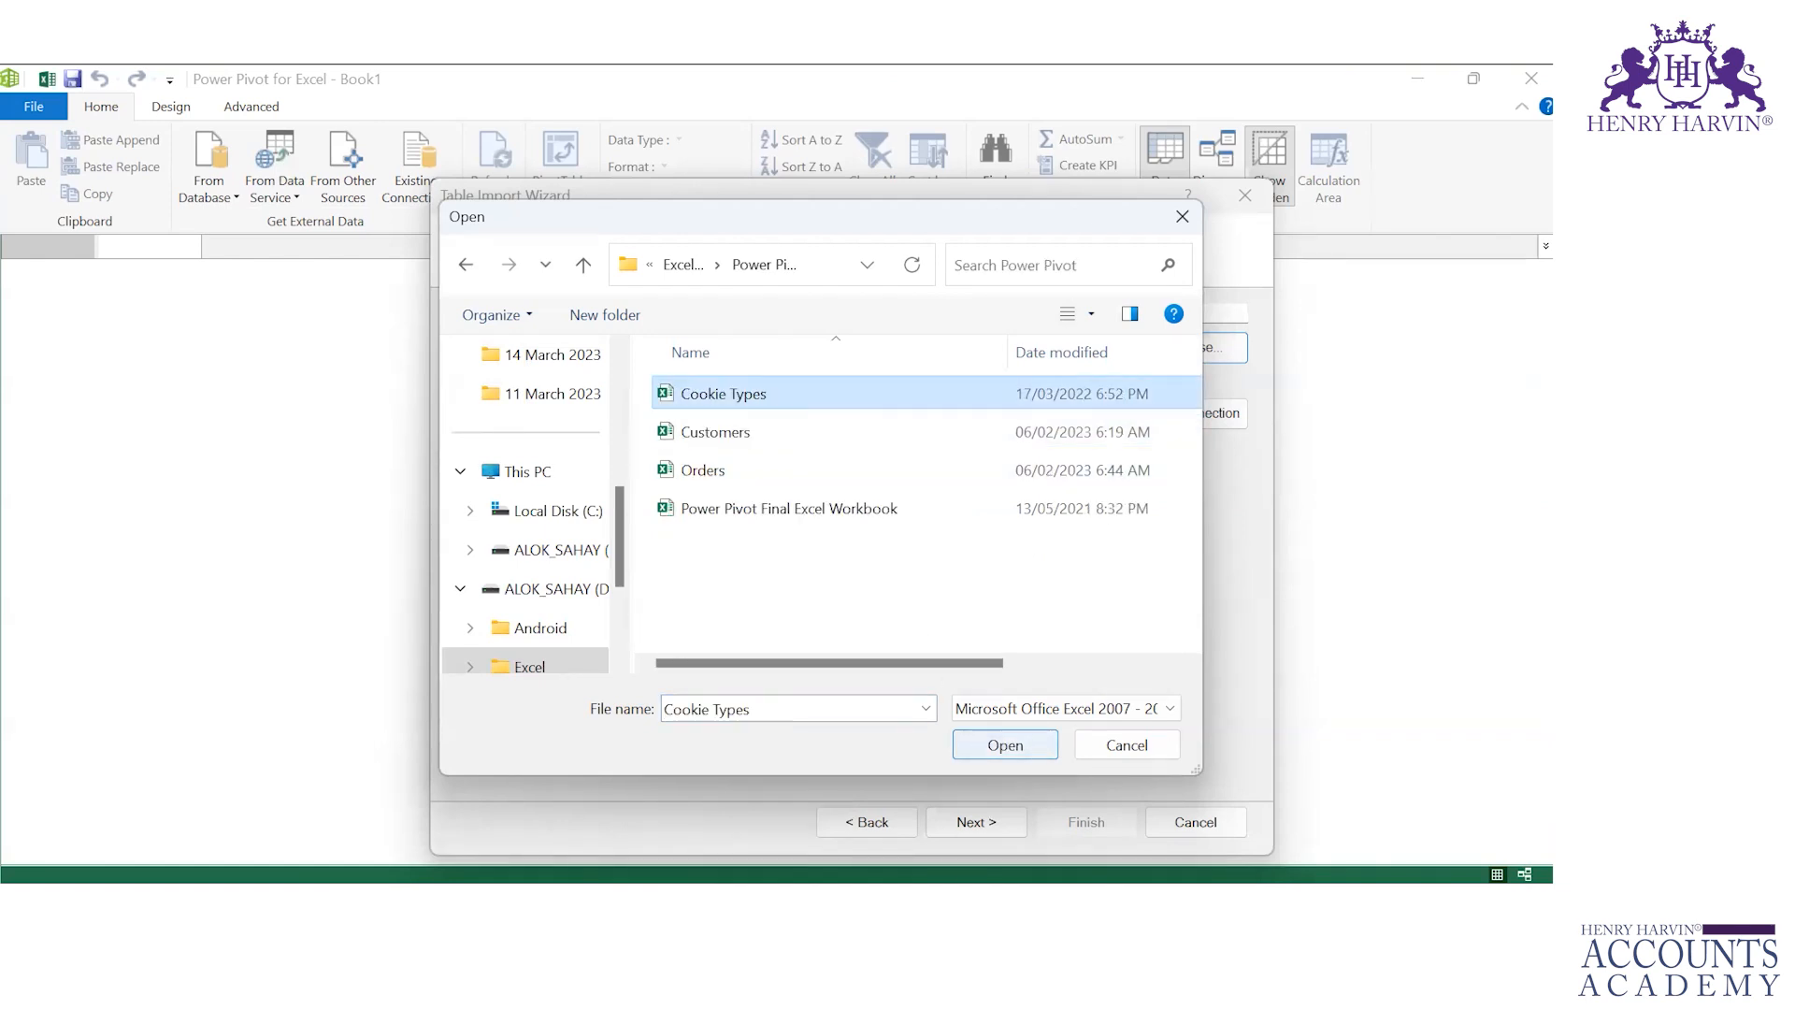
Step: Close the open Orders workbook, saving its changes
mouse_move(904, 907)
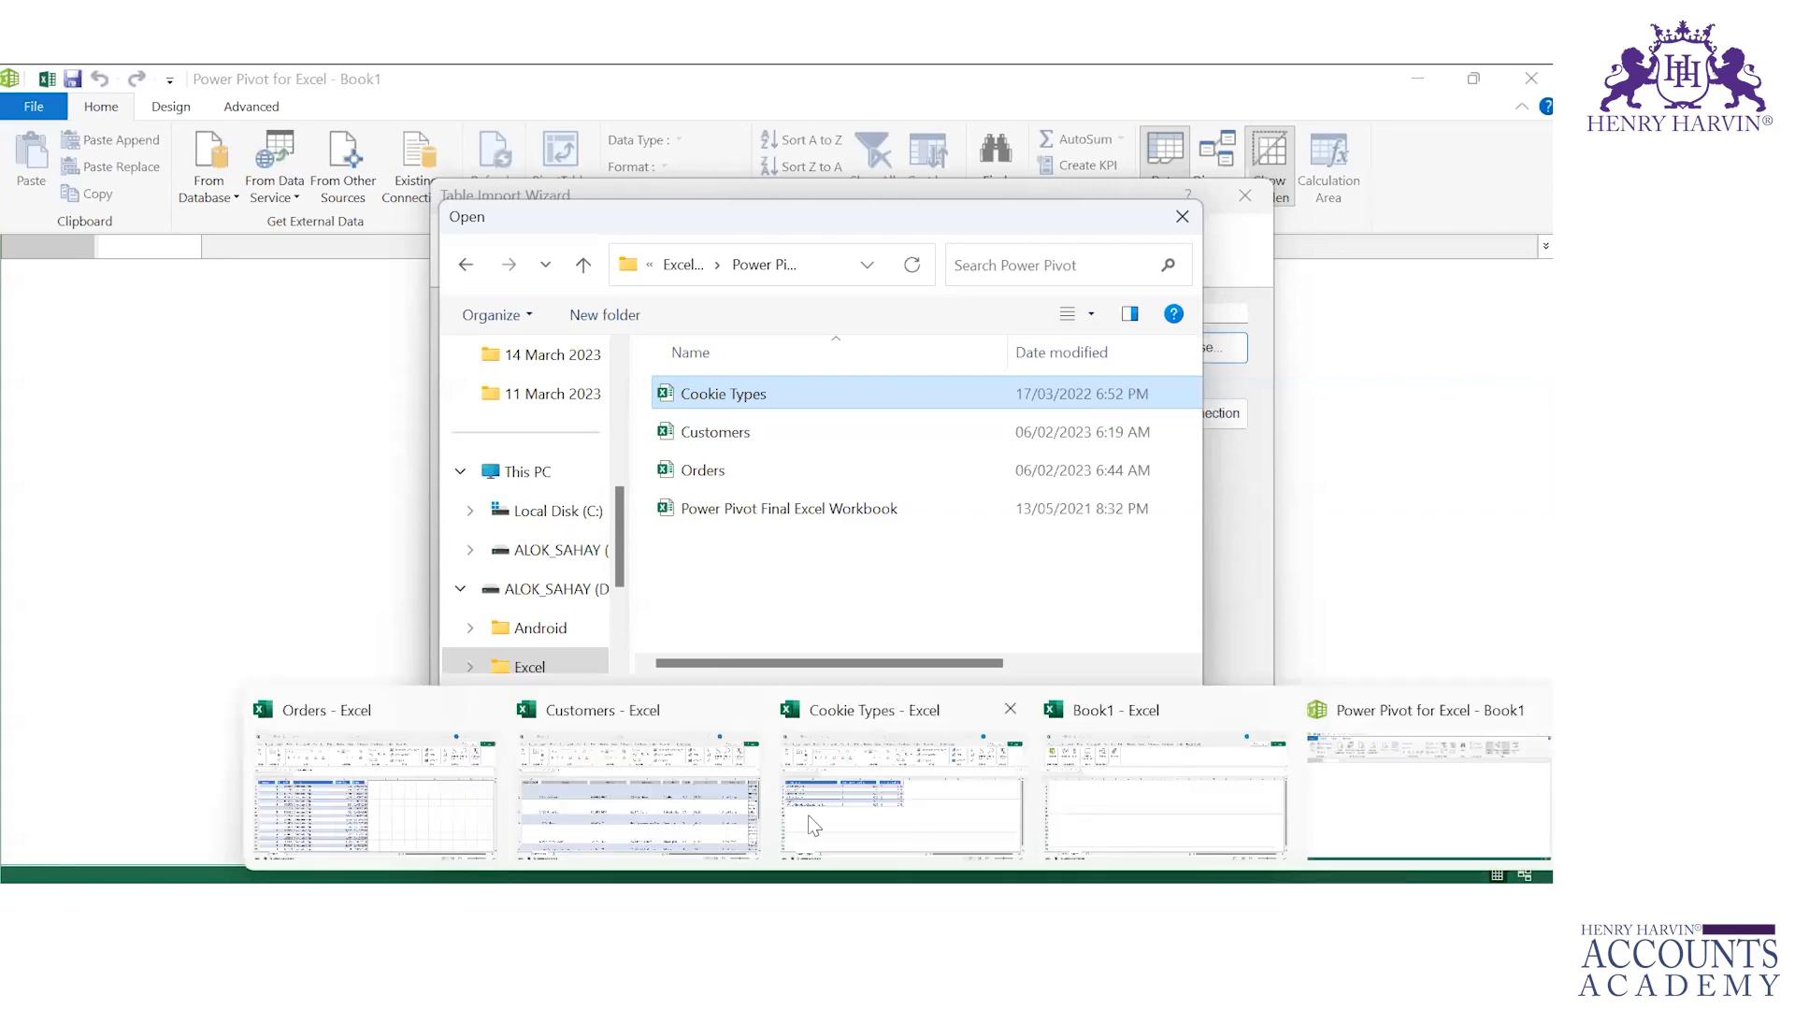
click(487, 716)
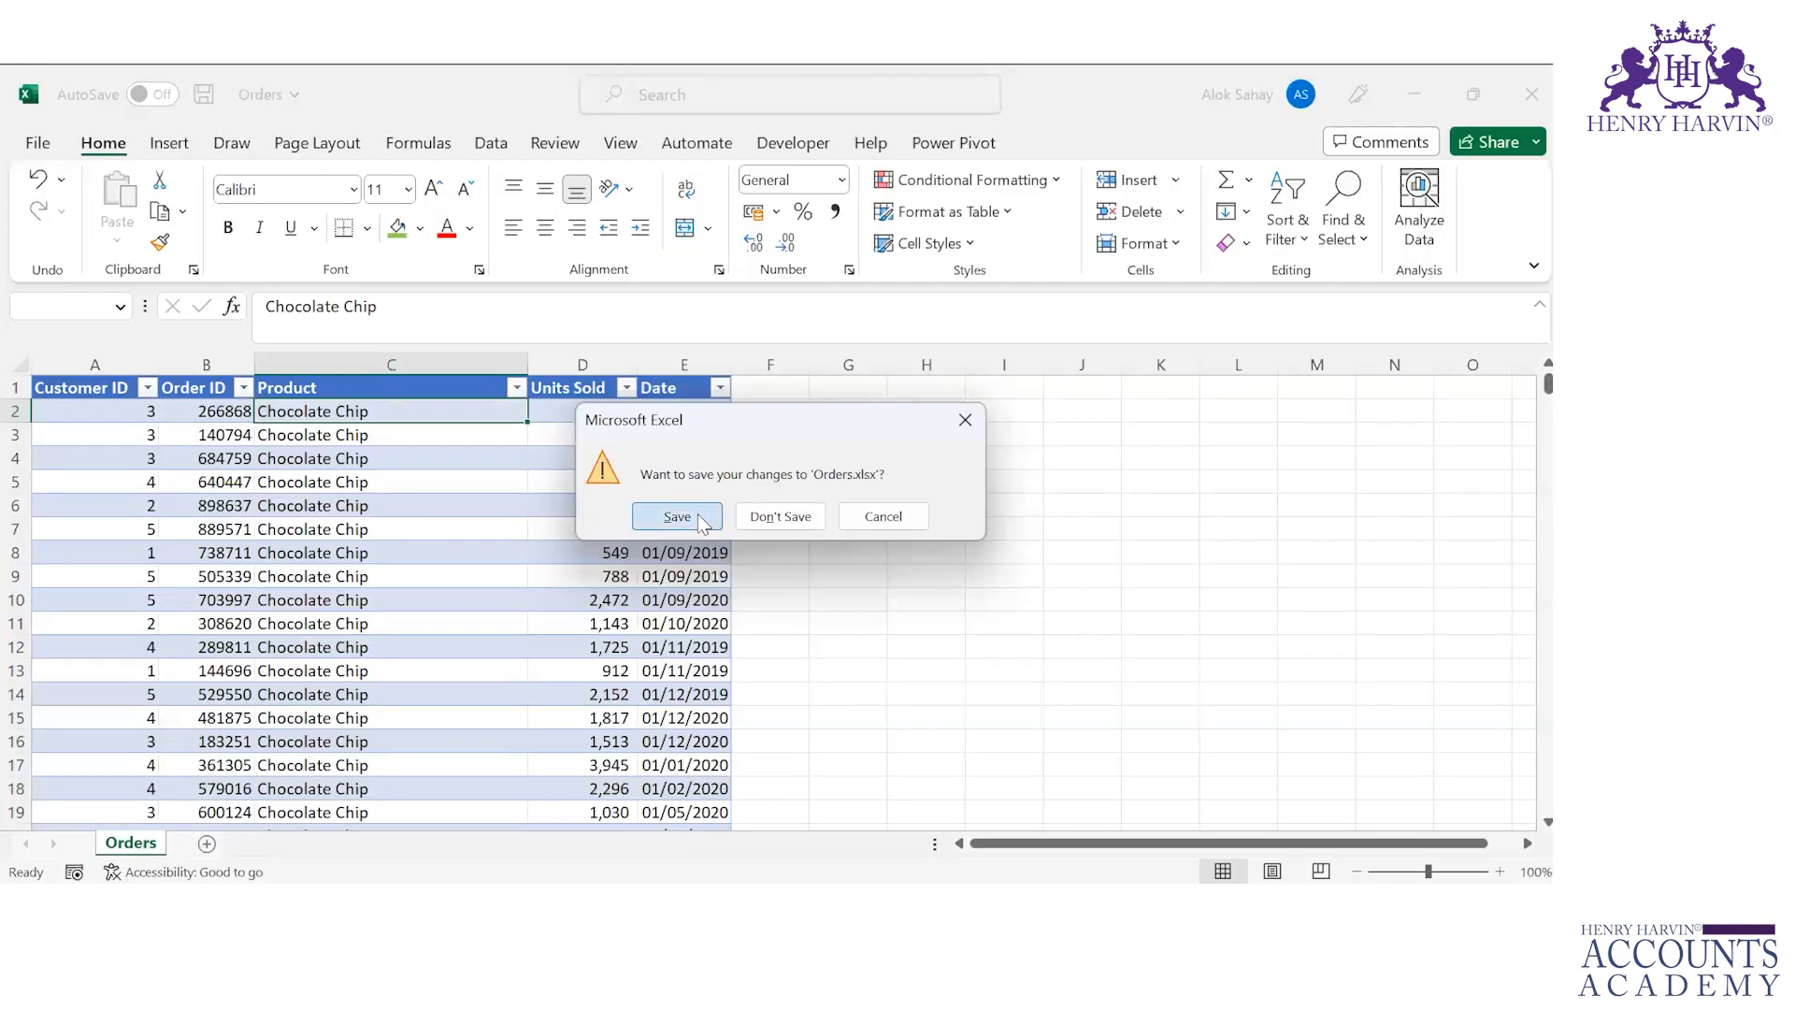
click(681, 513)
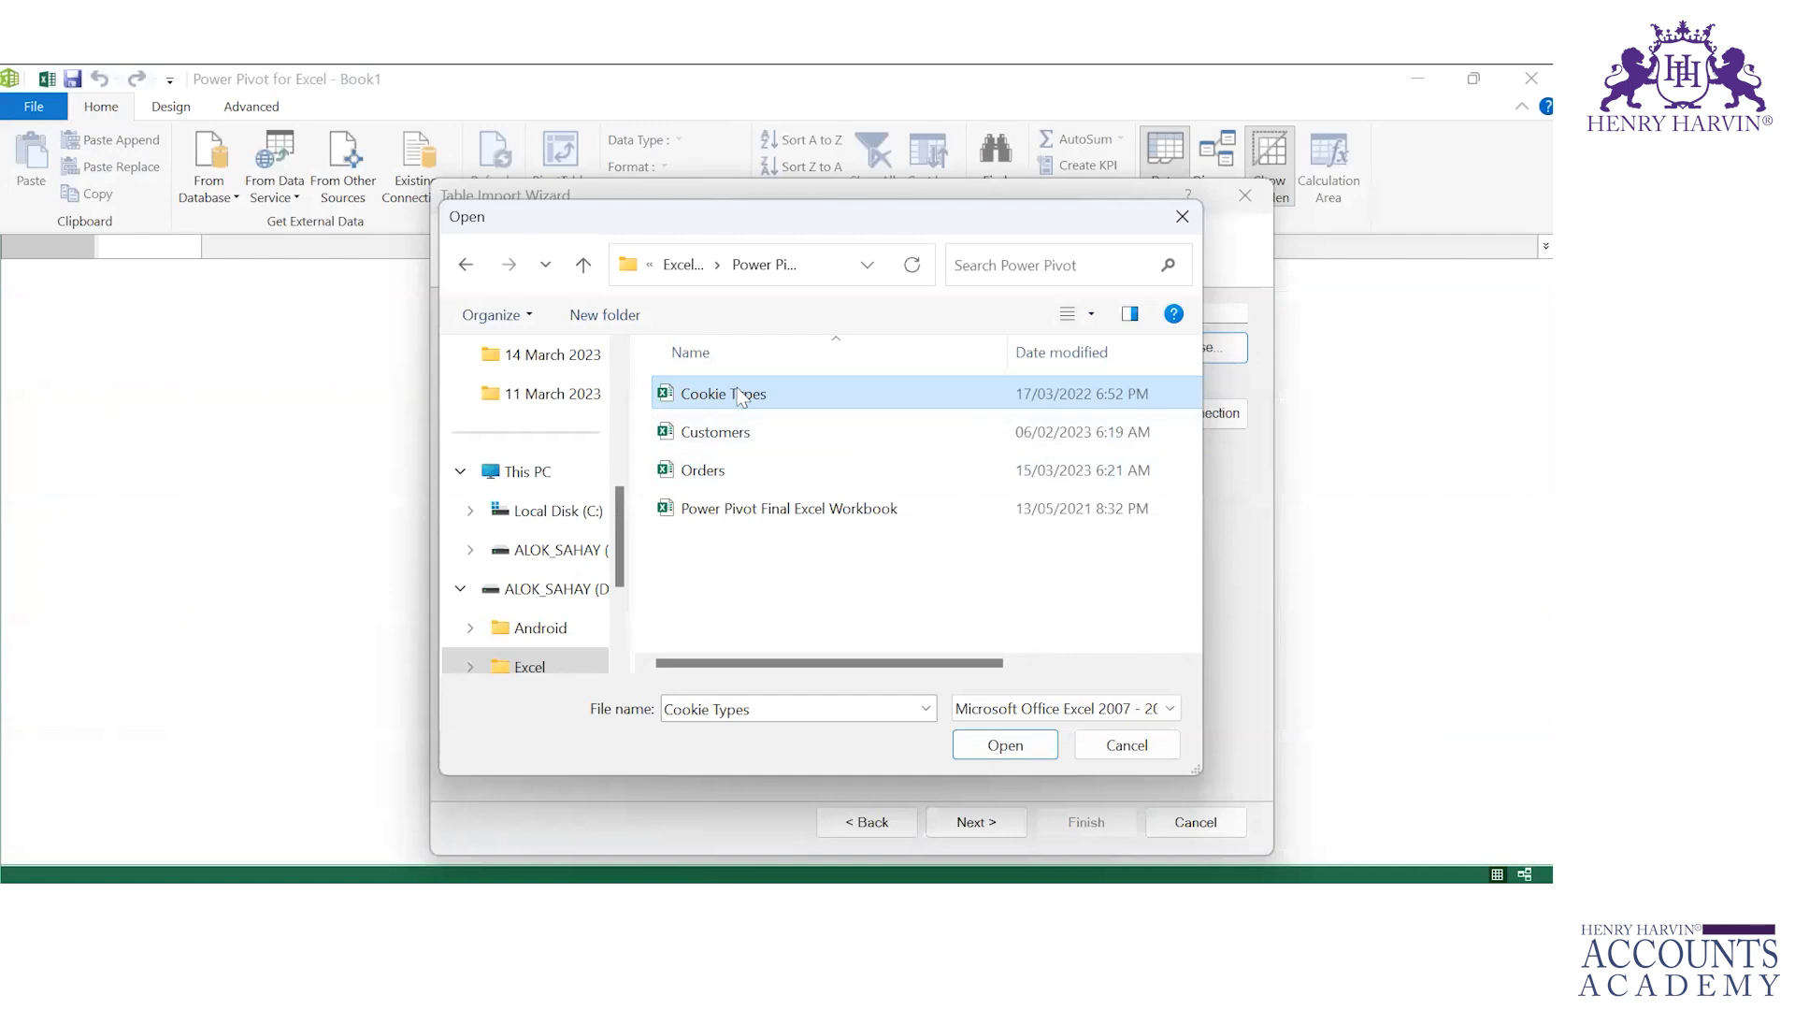
Step: Import the Cookie Types sheet without using headers, then remove the imported table
click(993, 745)
click(977, 822)
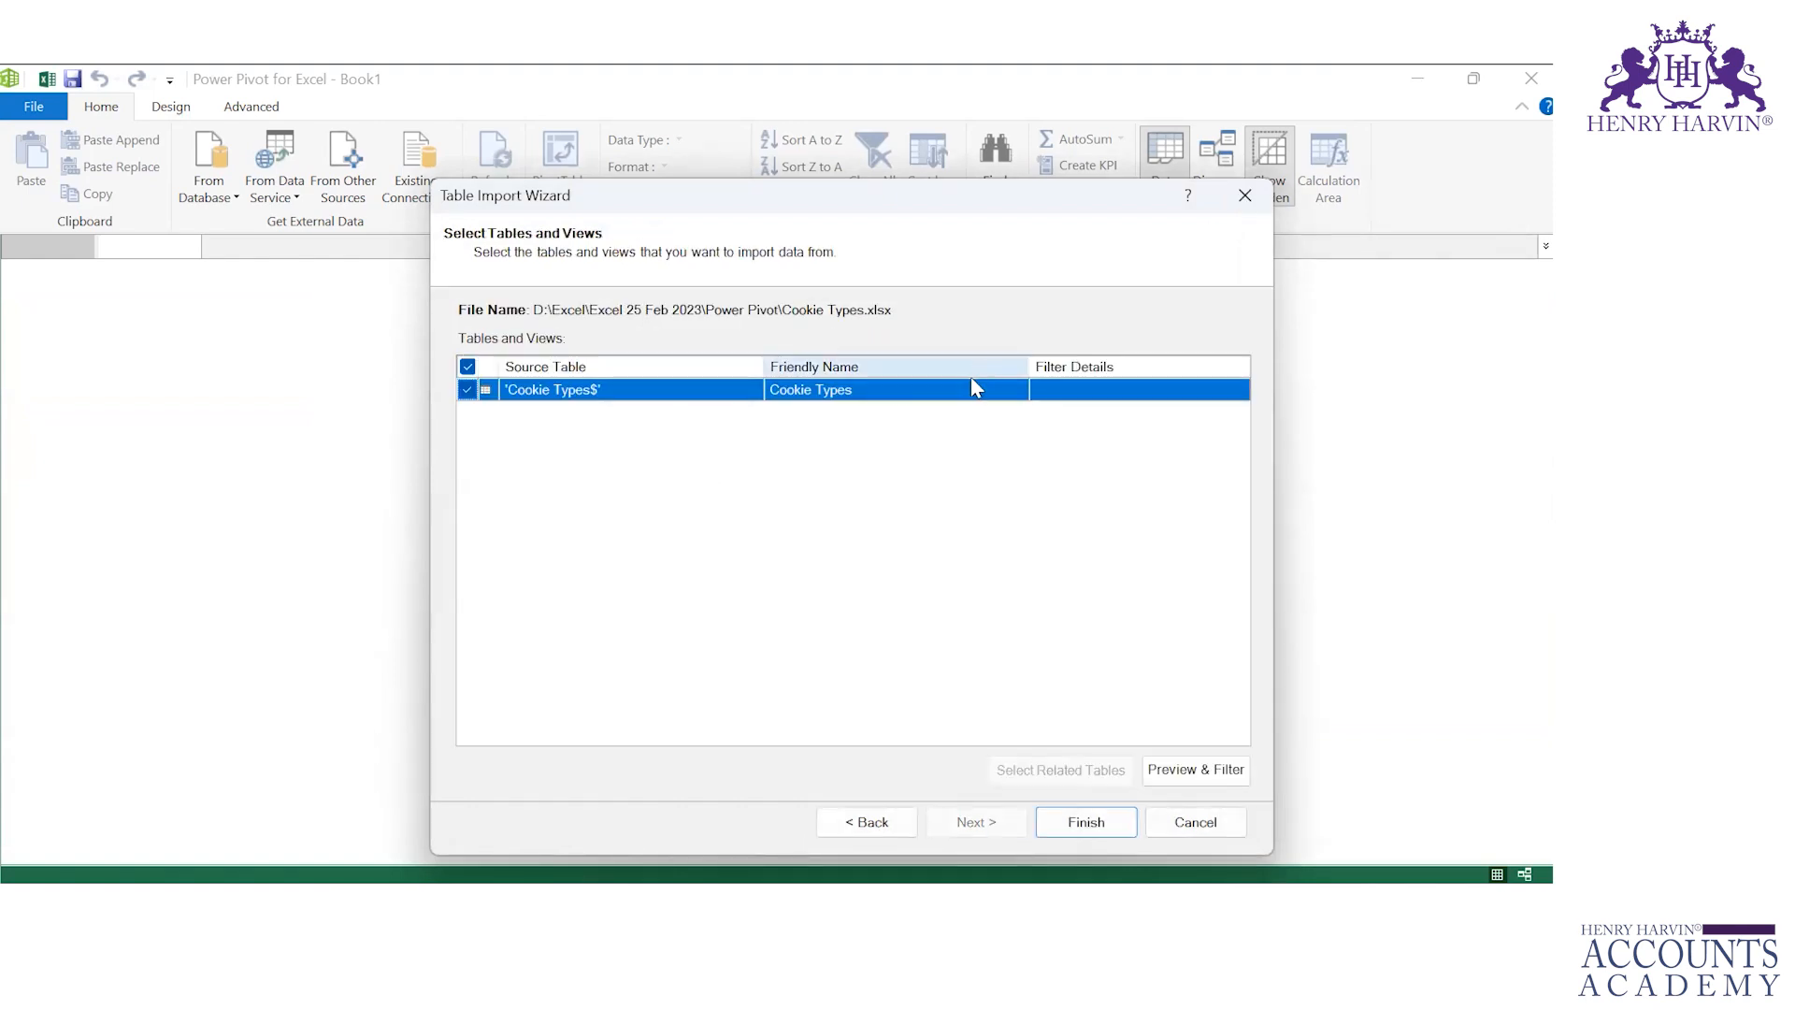
click(1219, 770)
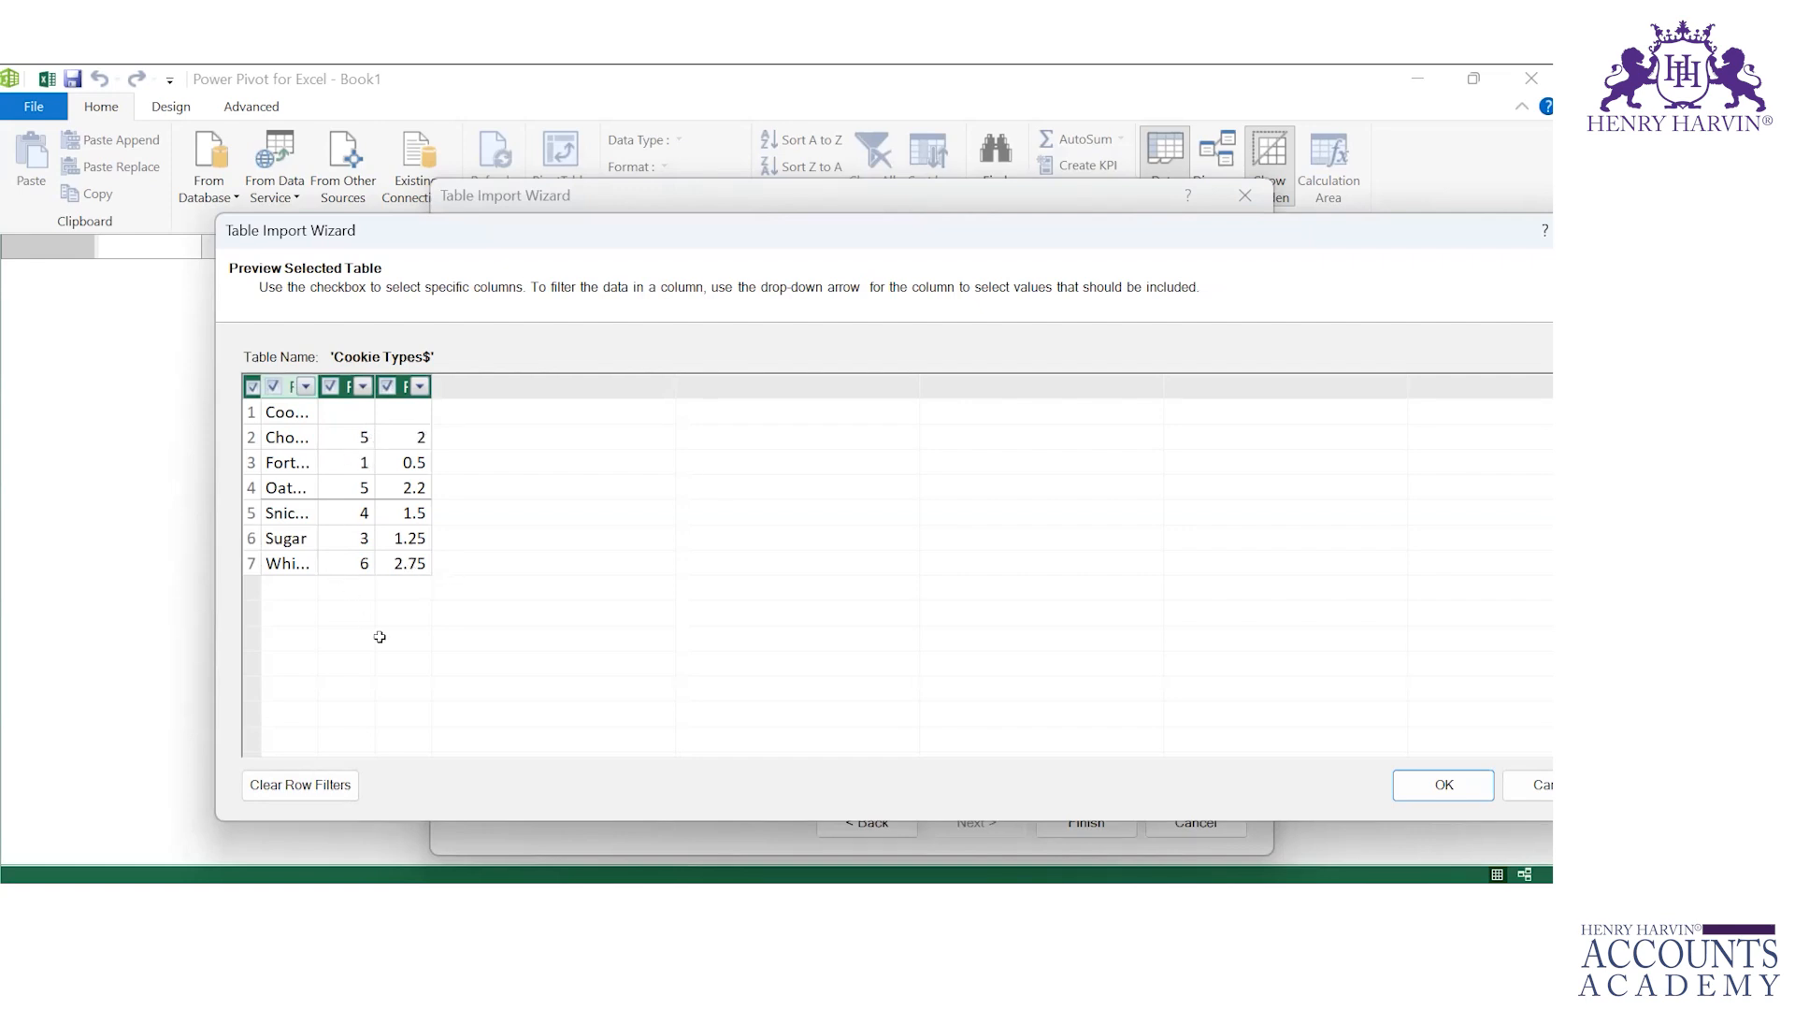
click(1444, 785)
click(1085, 822)
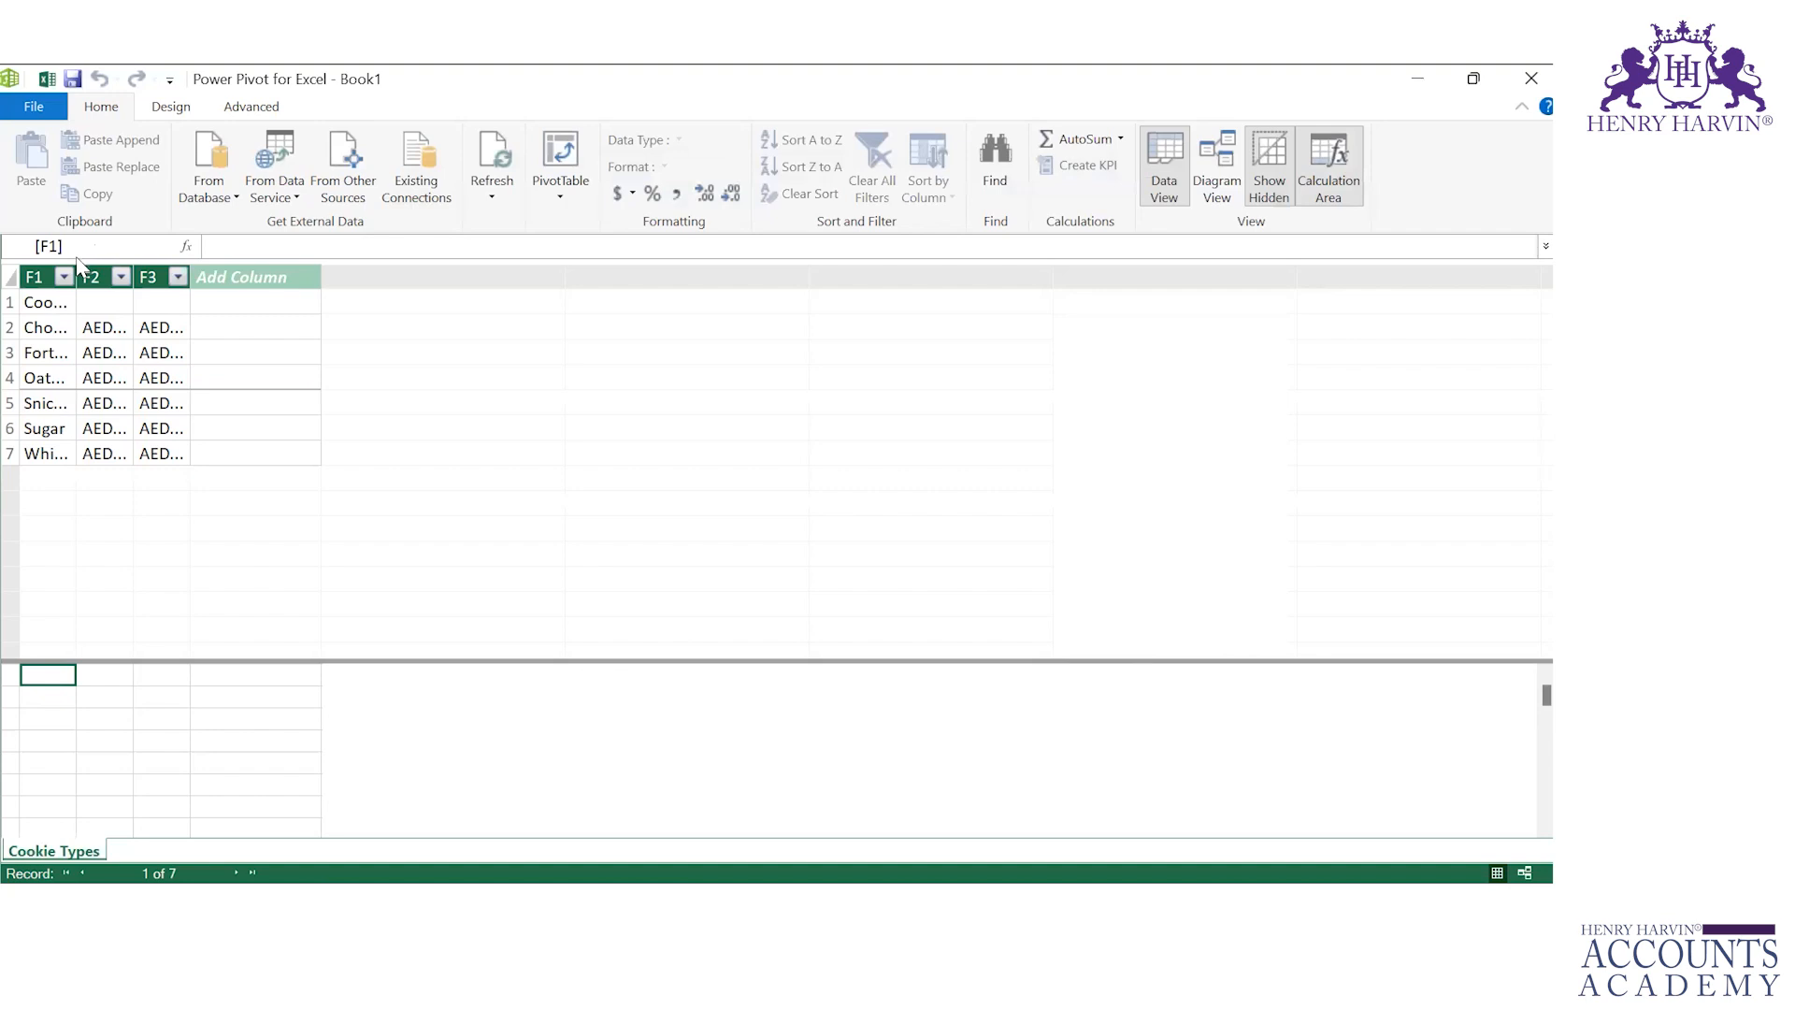
right_click(66, 853)
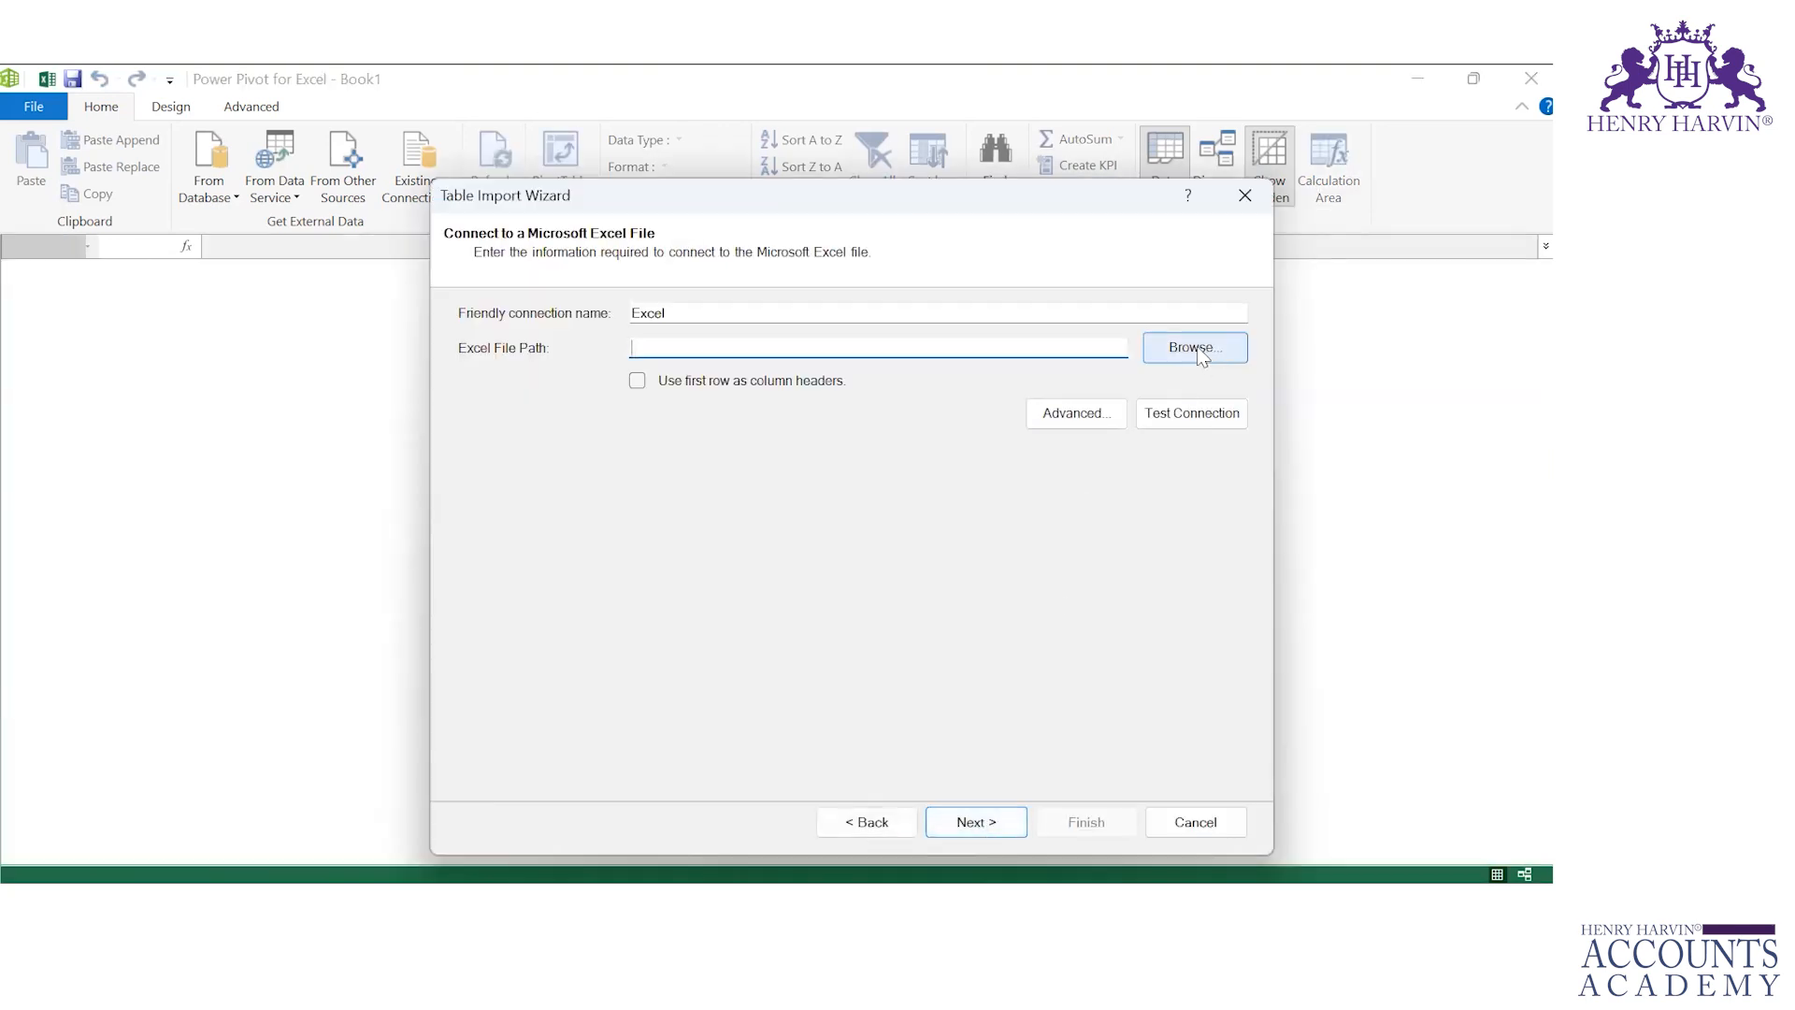
Step: Reconnect to the Cookie Types workbook with the first row used as column headers
click(1197, 348)
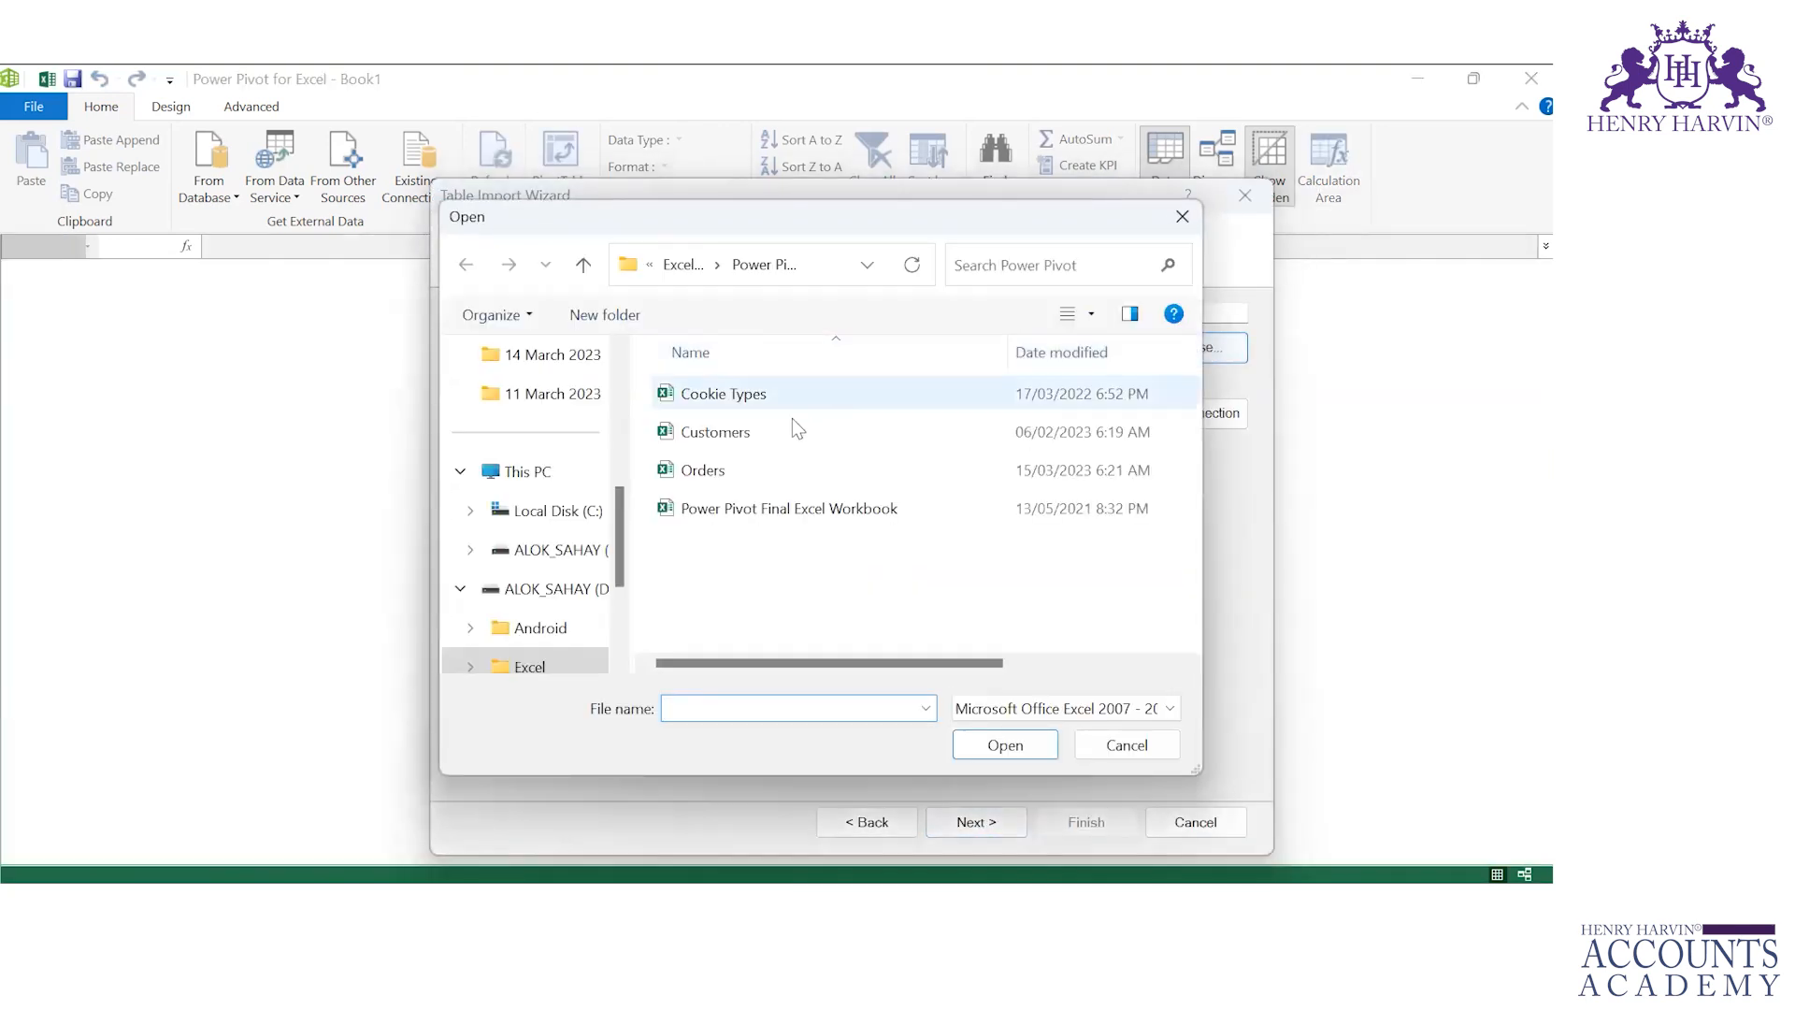
double_click(791, 397)
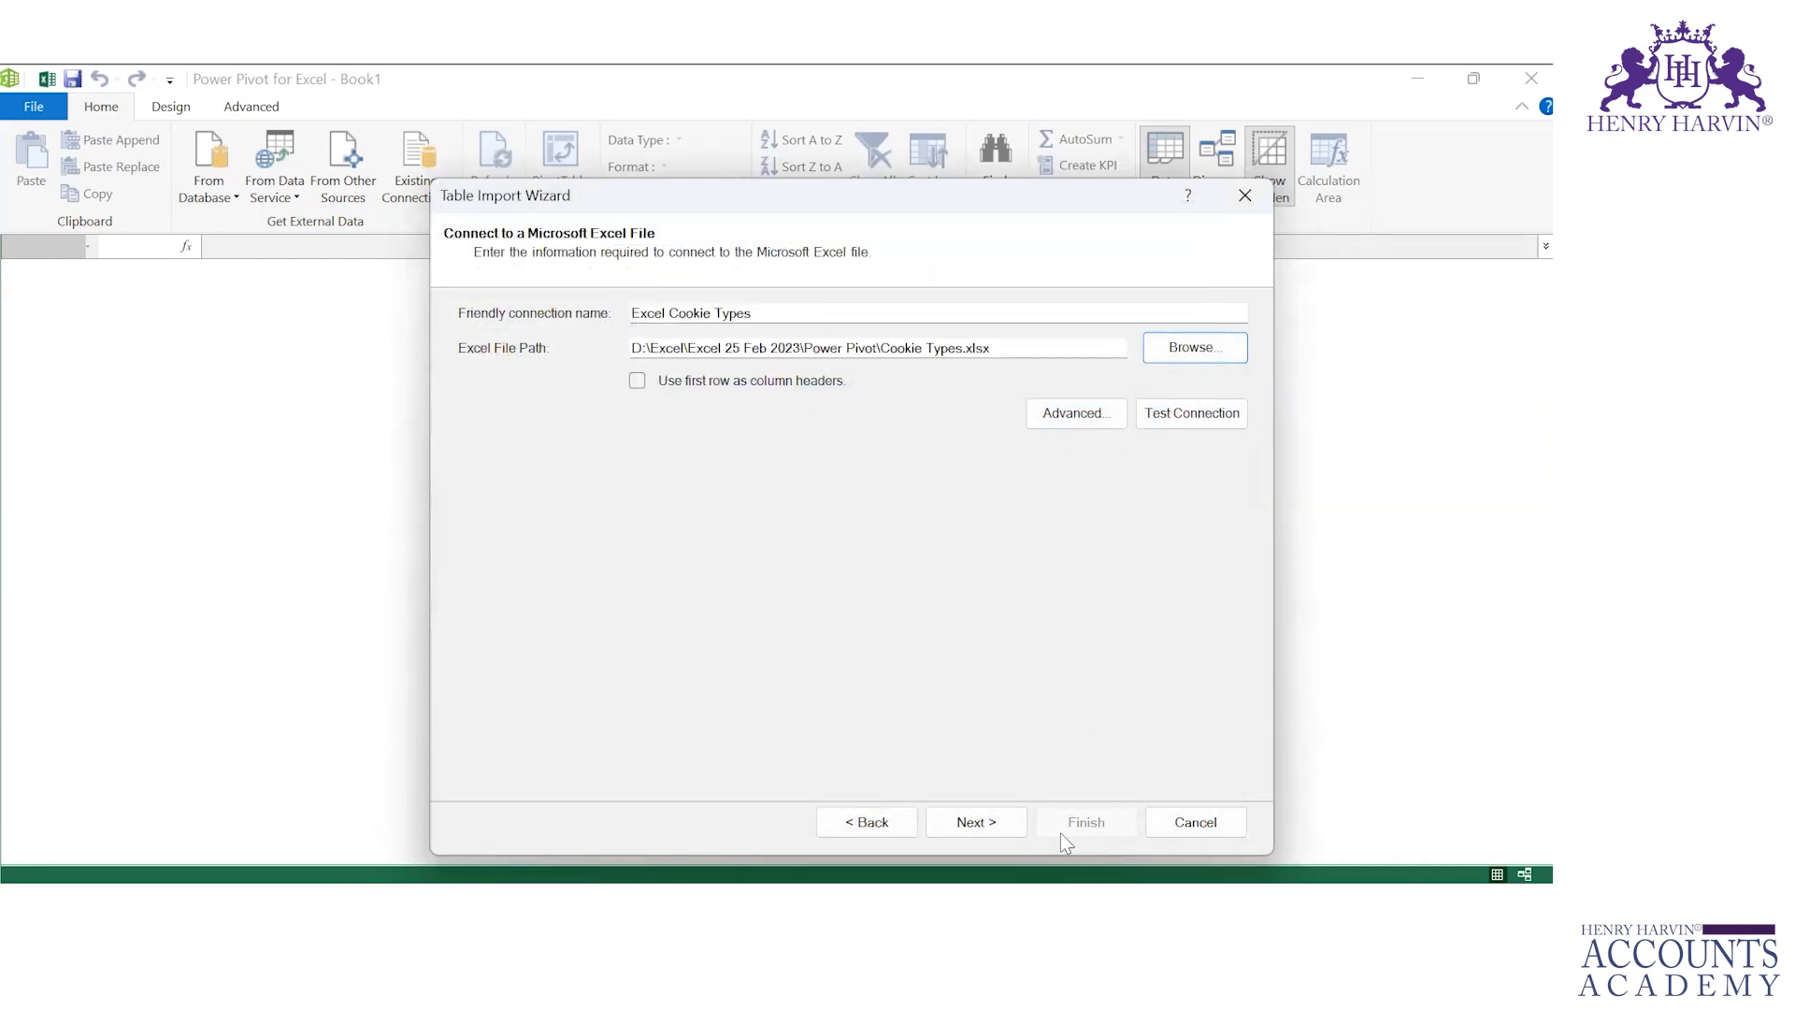
click(633, 383)
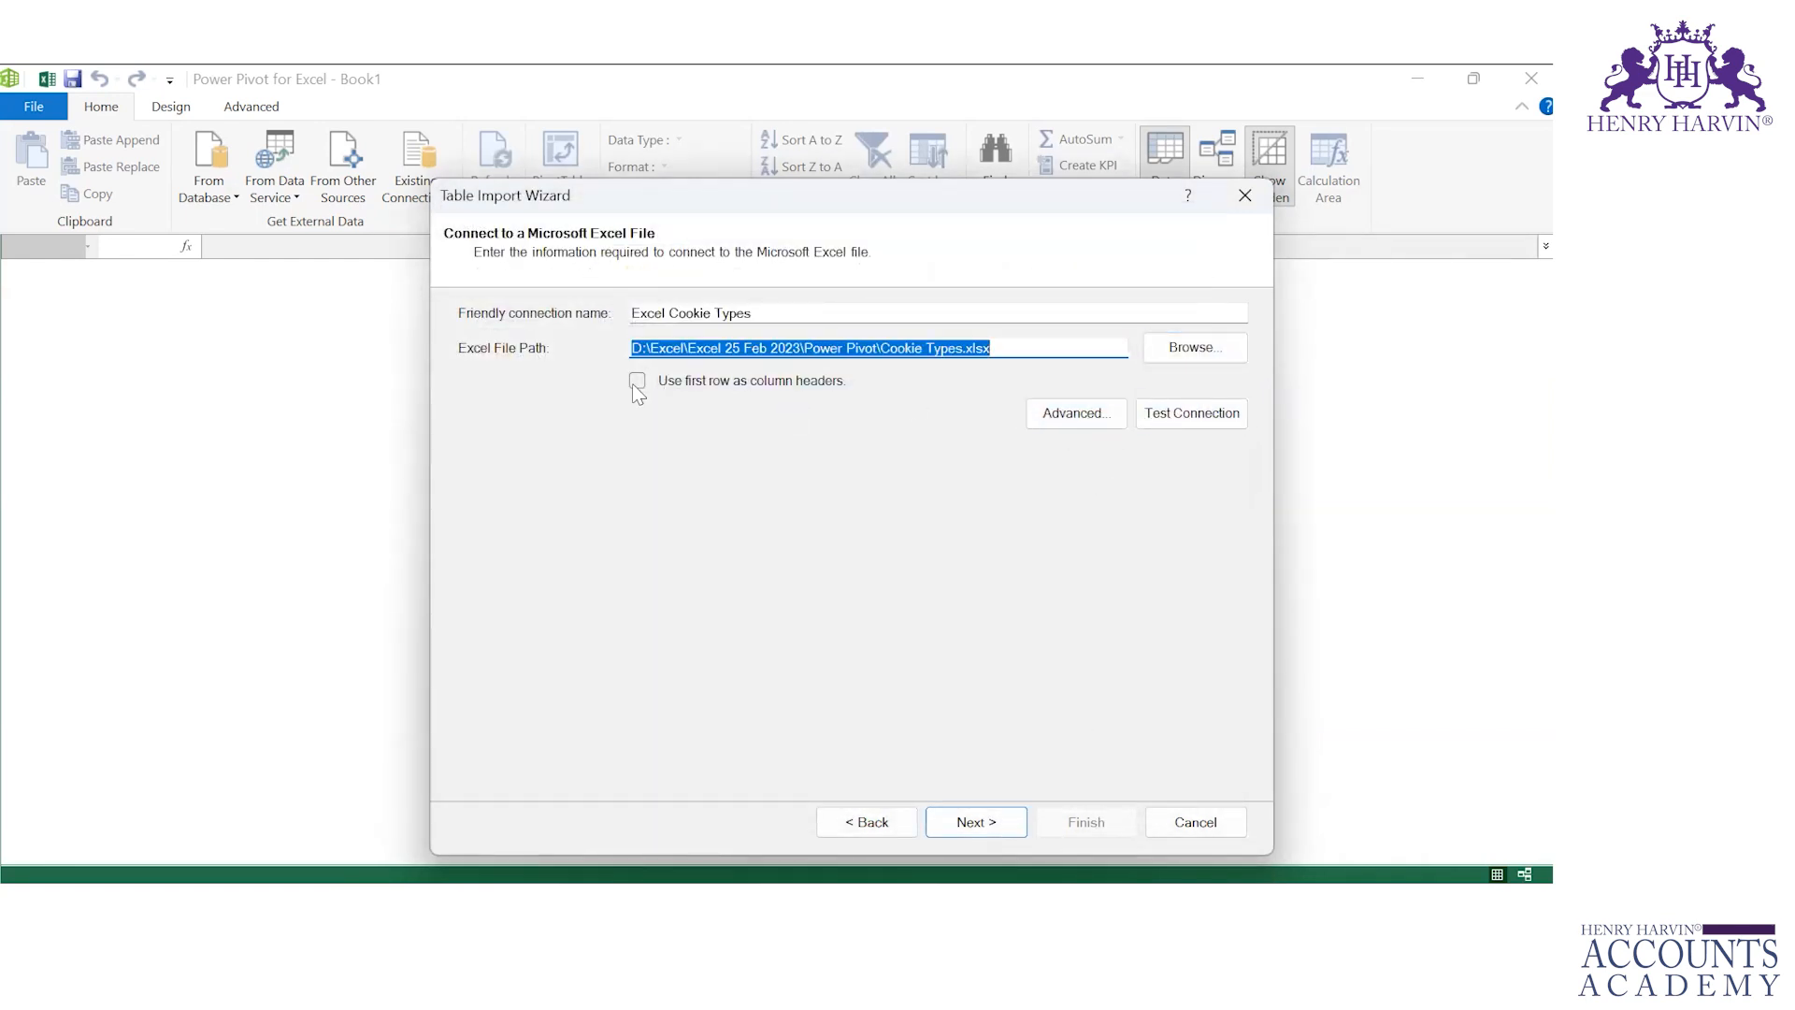
click(634, 382)
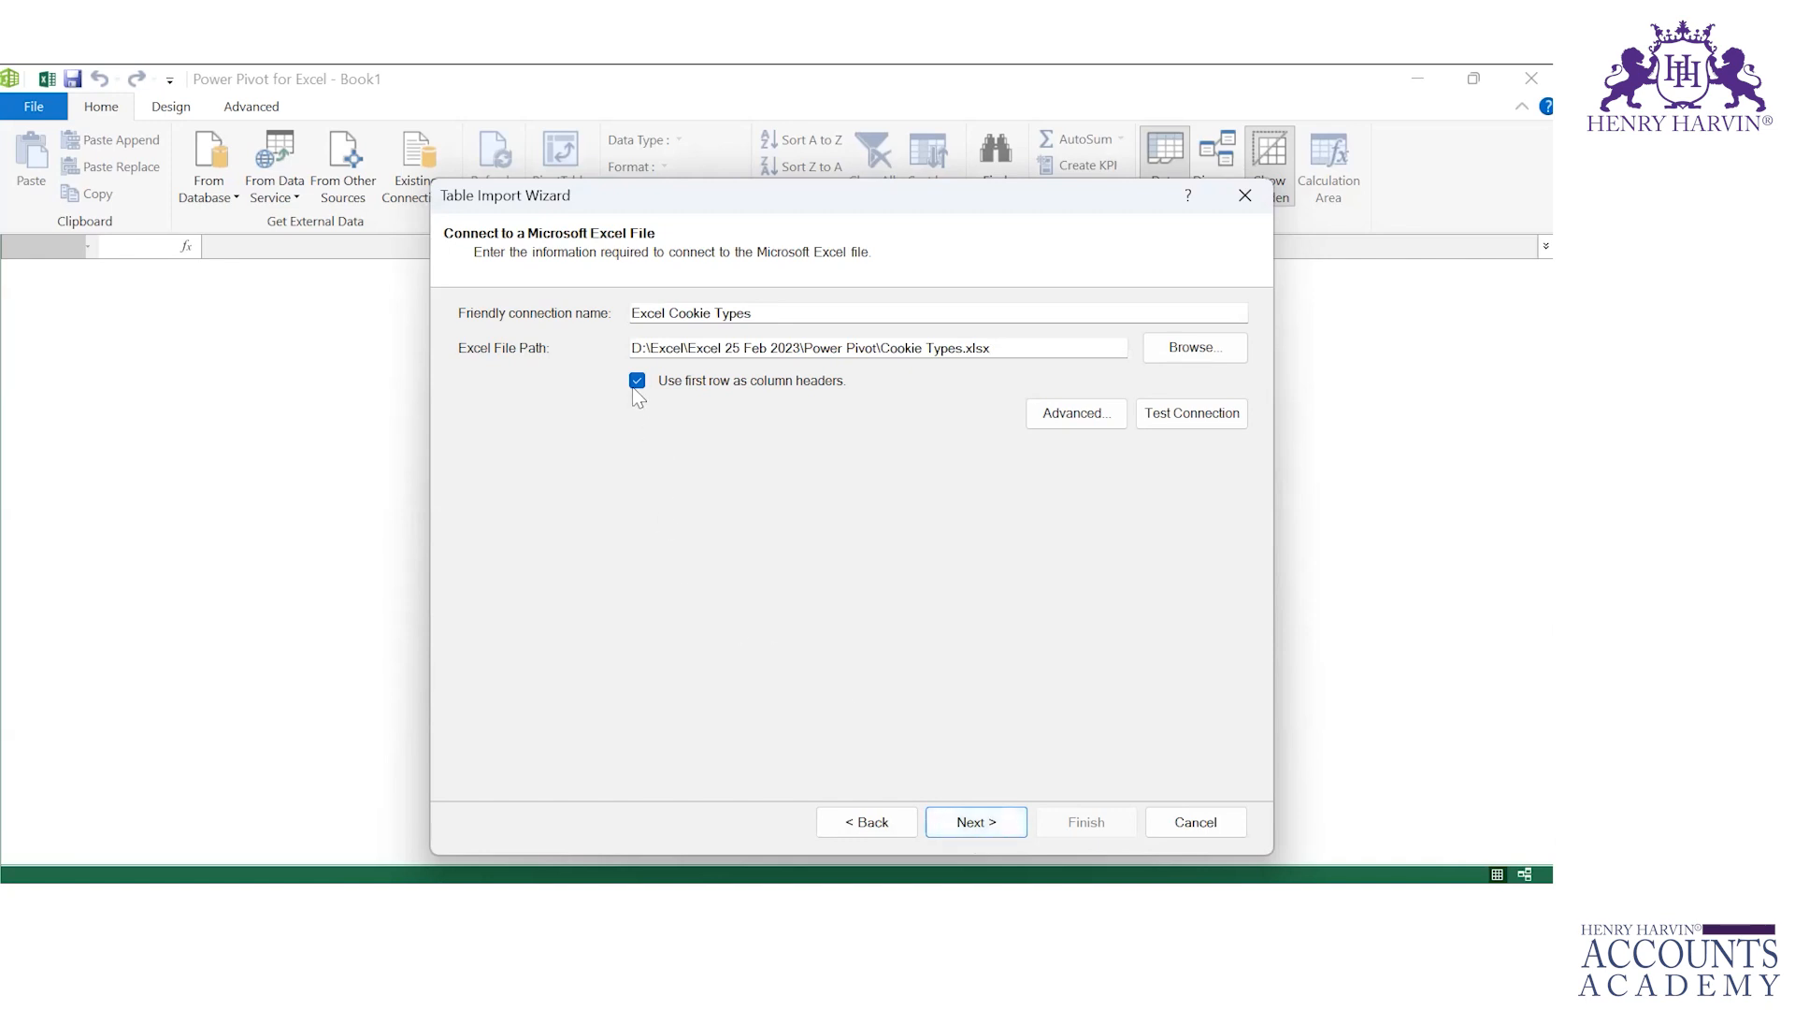
click(999, 823)
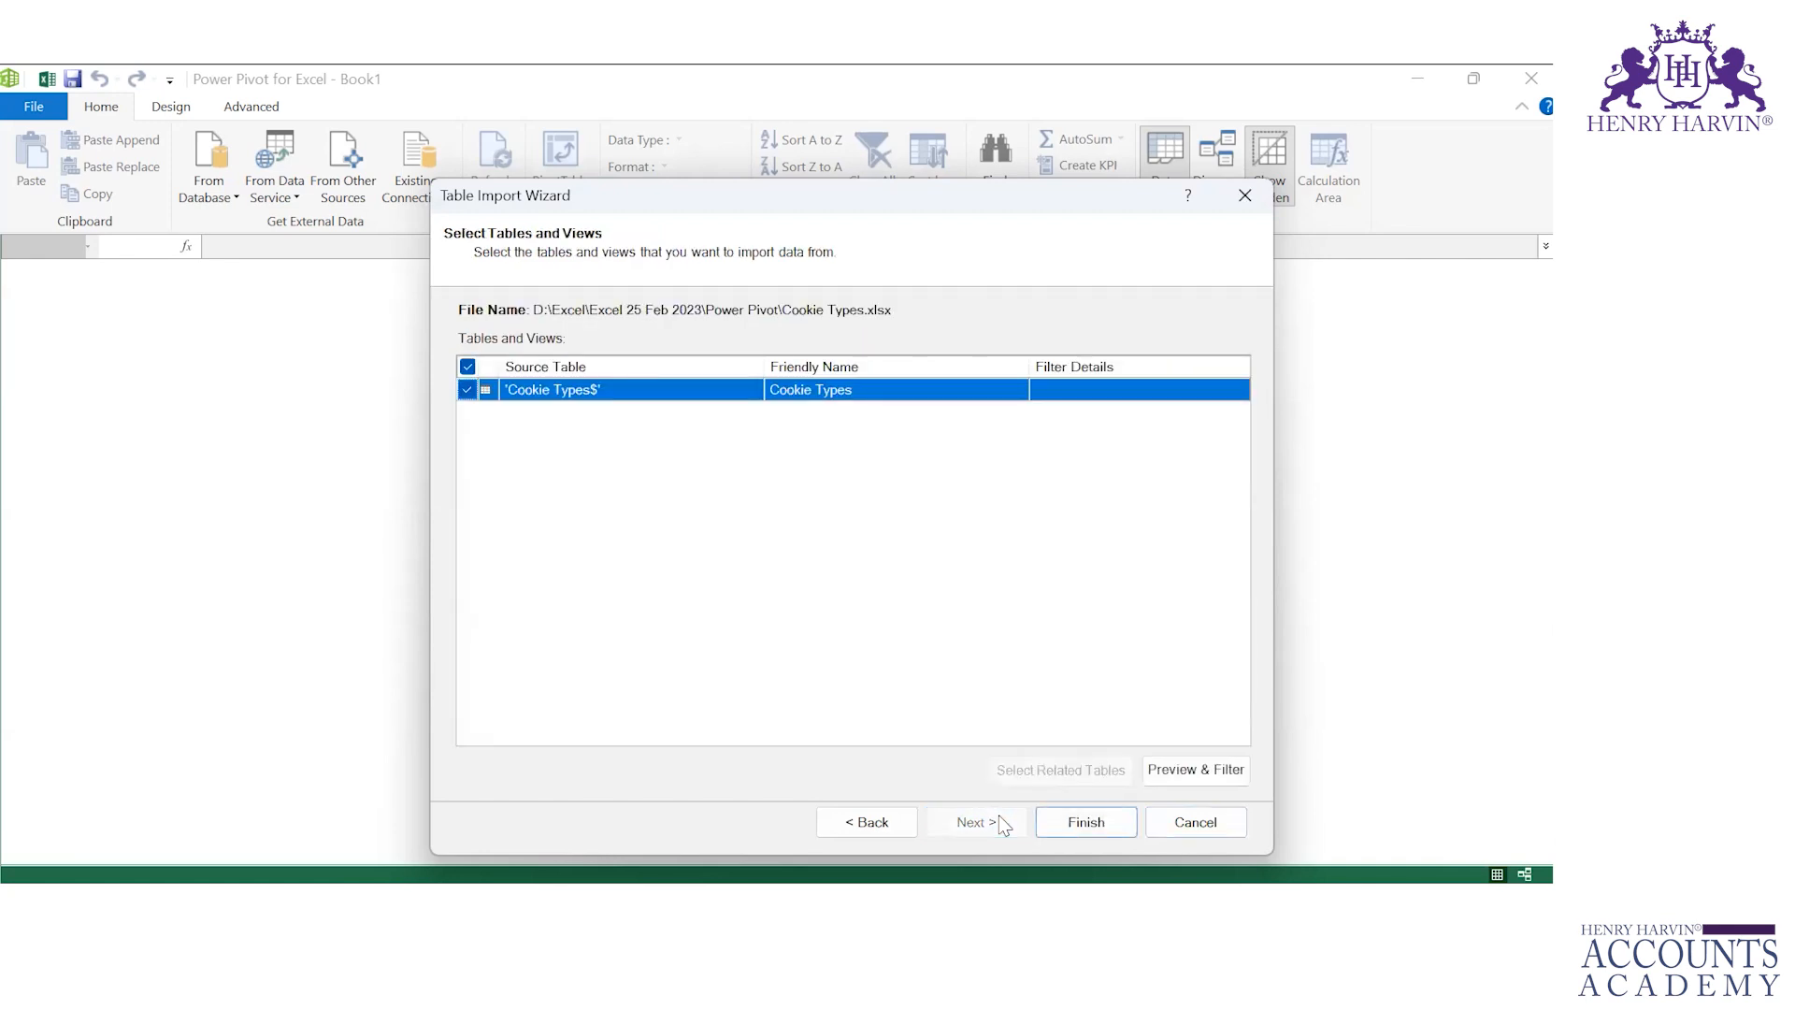
Step: Preview the Cookie Types table and finish importing it into the data model
click(1196, 770)
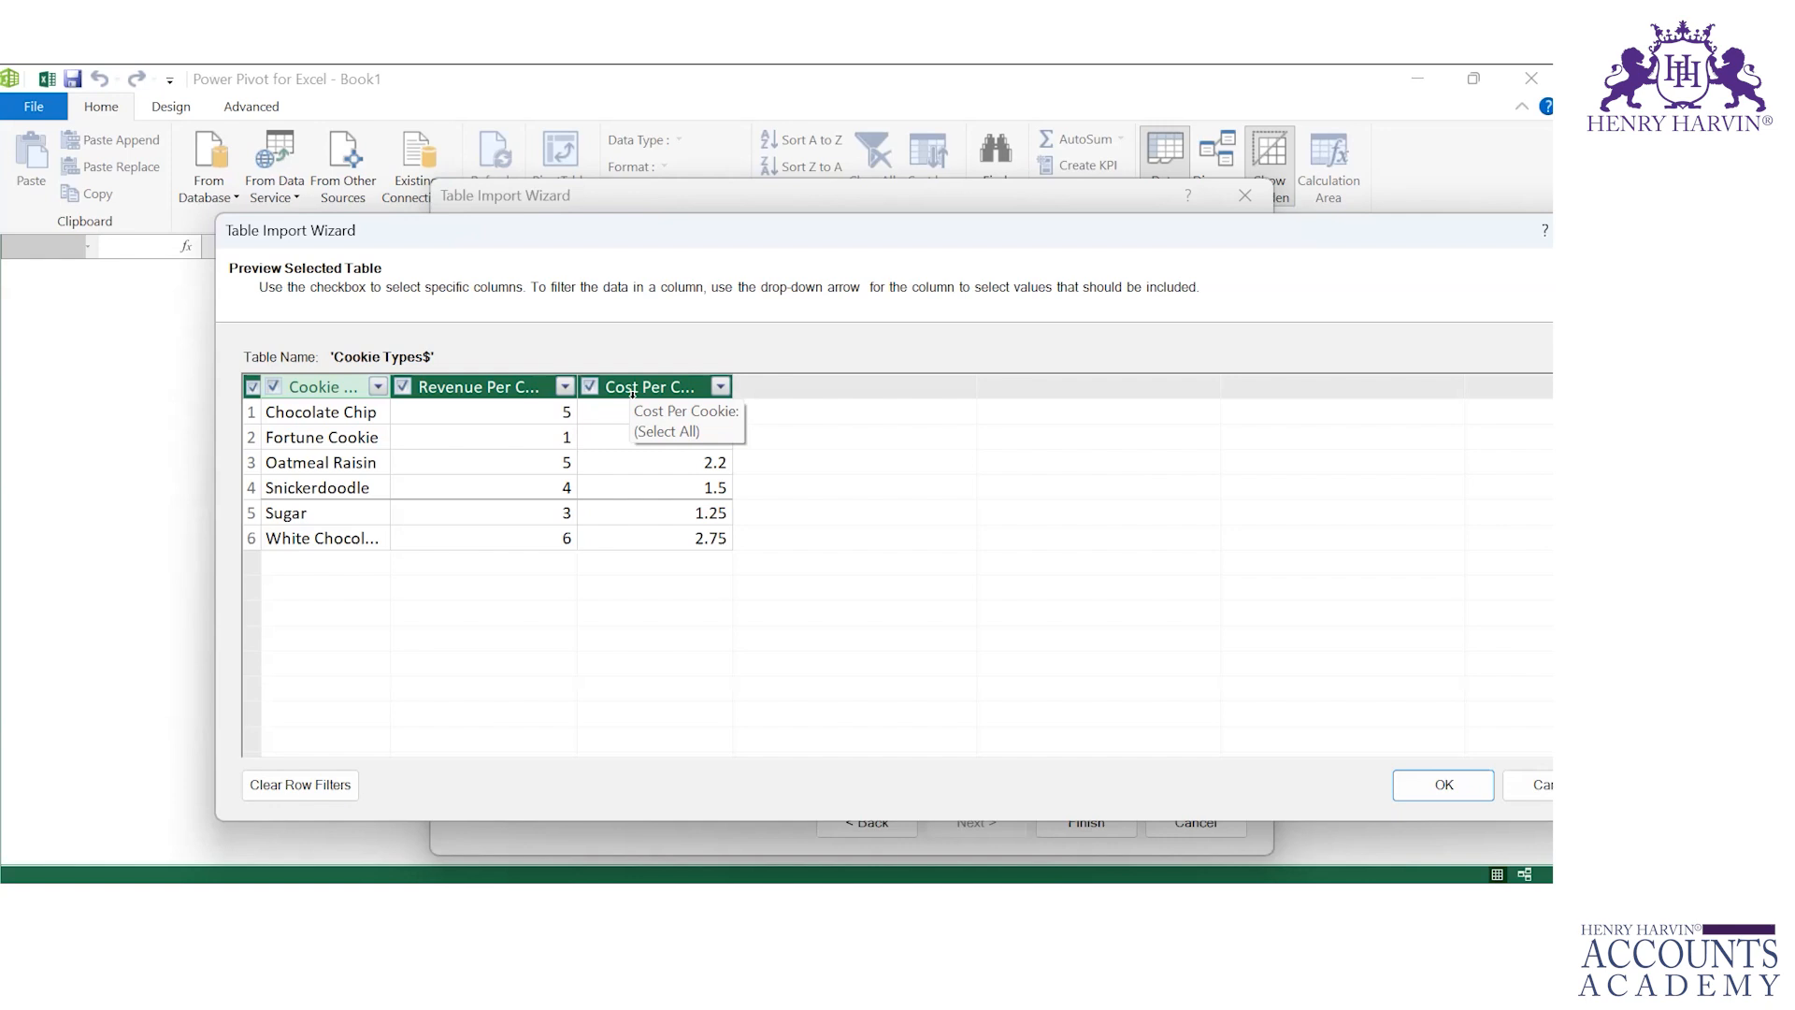
click(1445, 784)
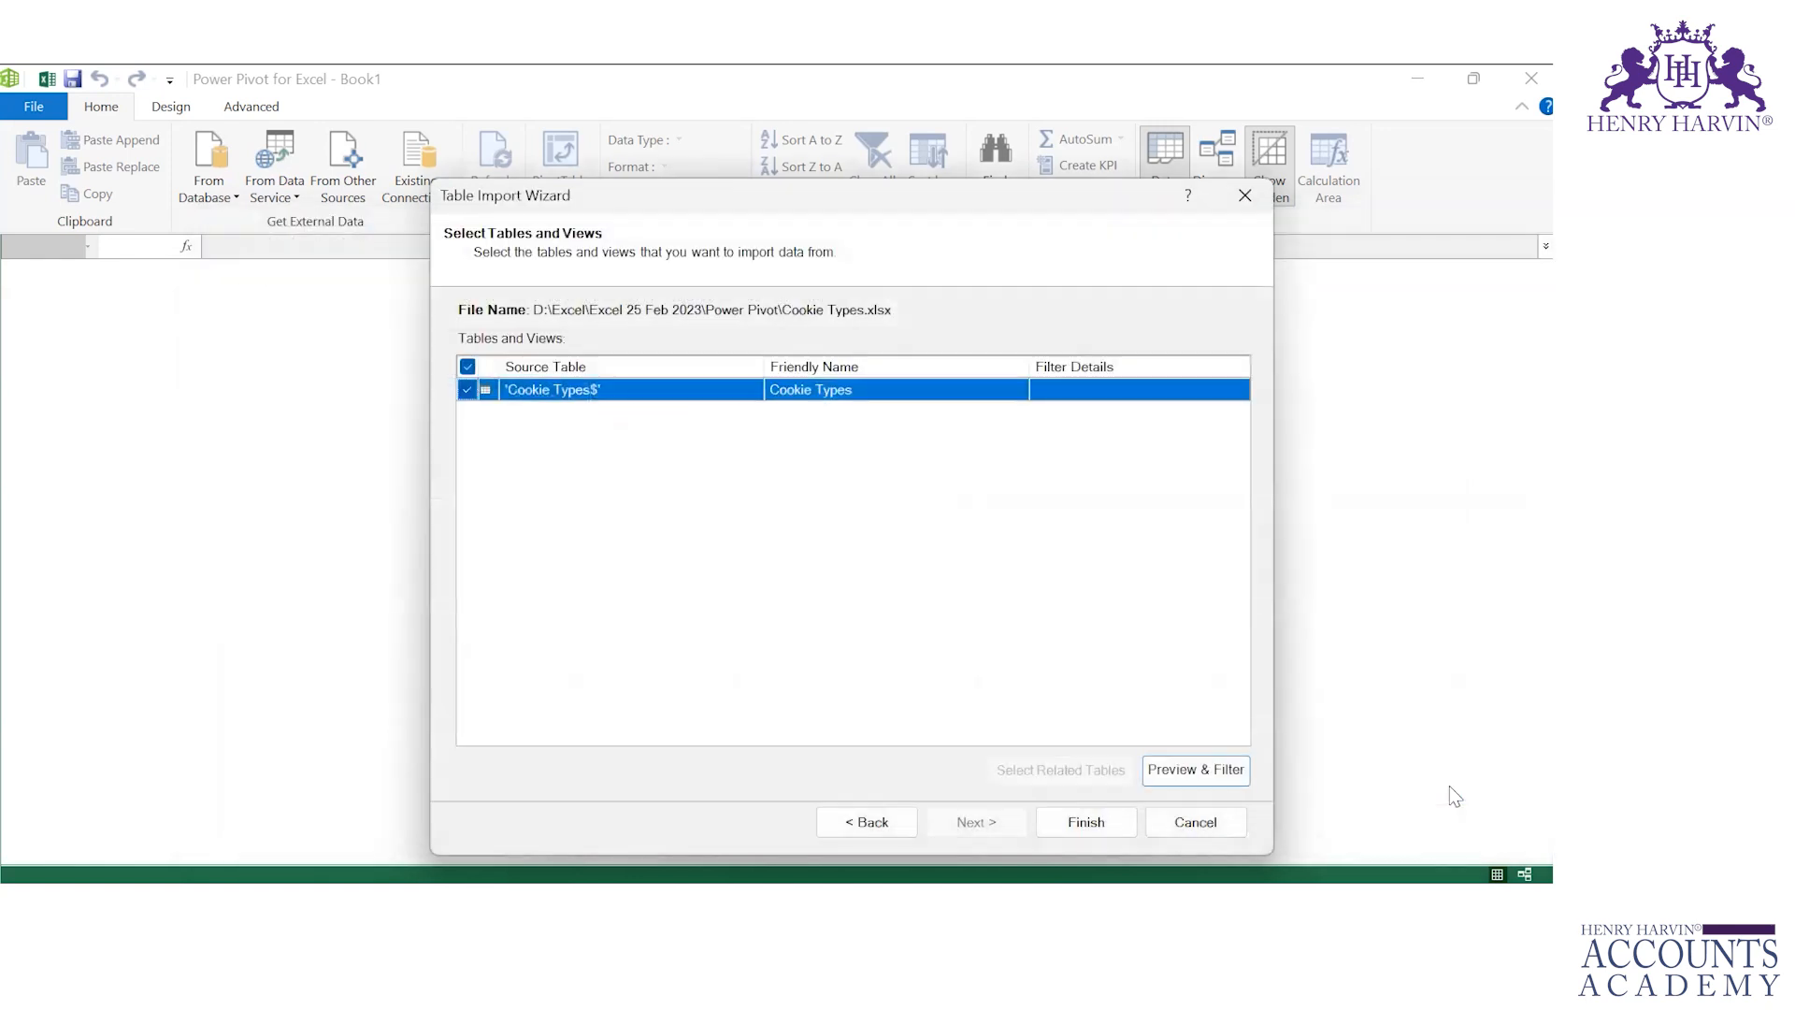
click(1086, 823)
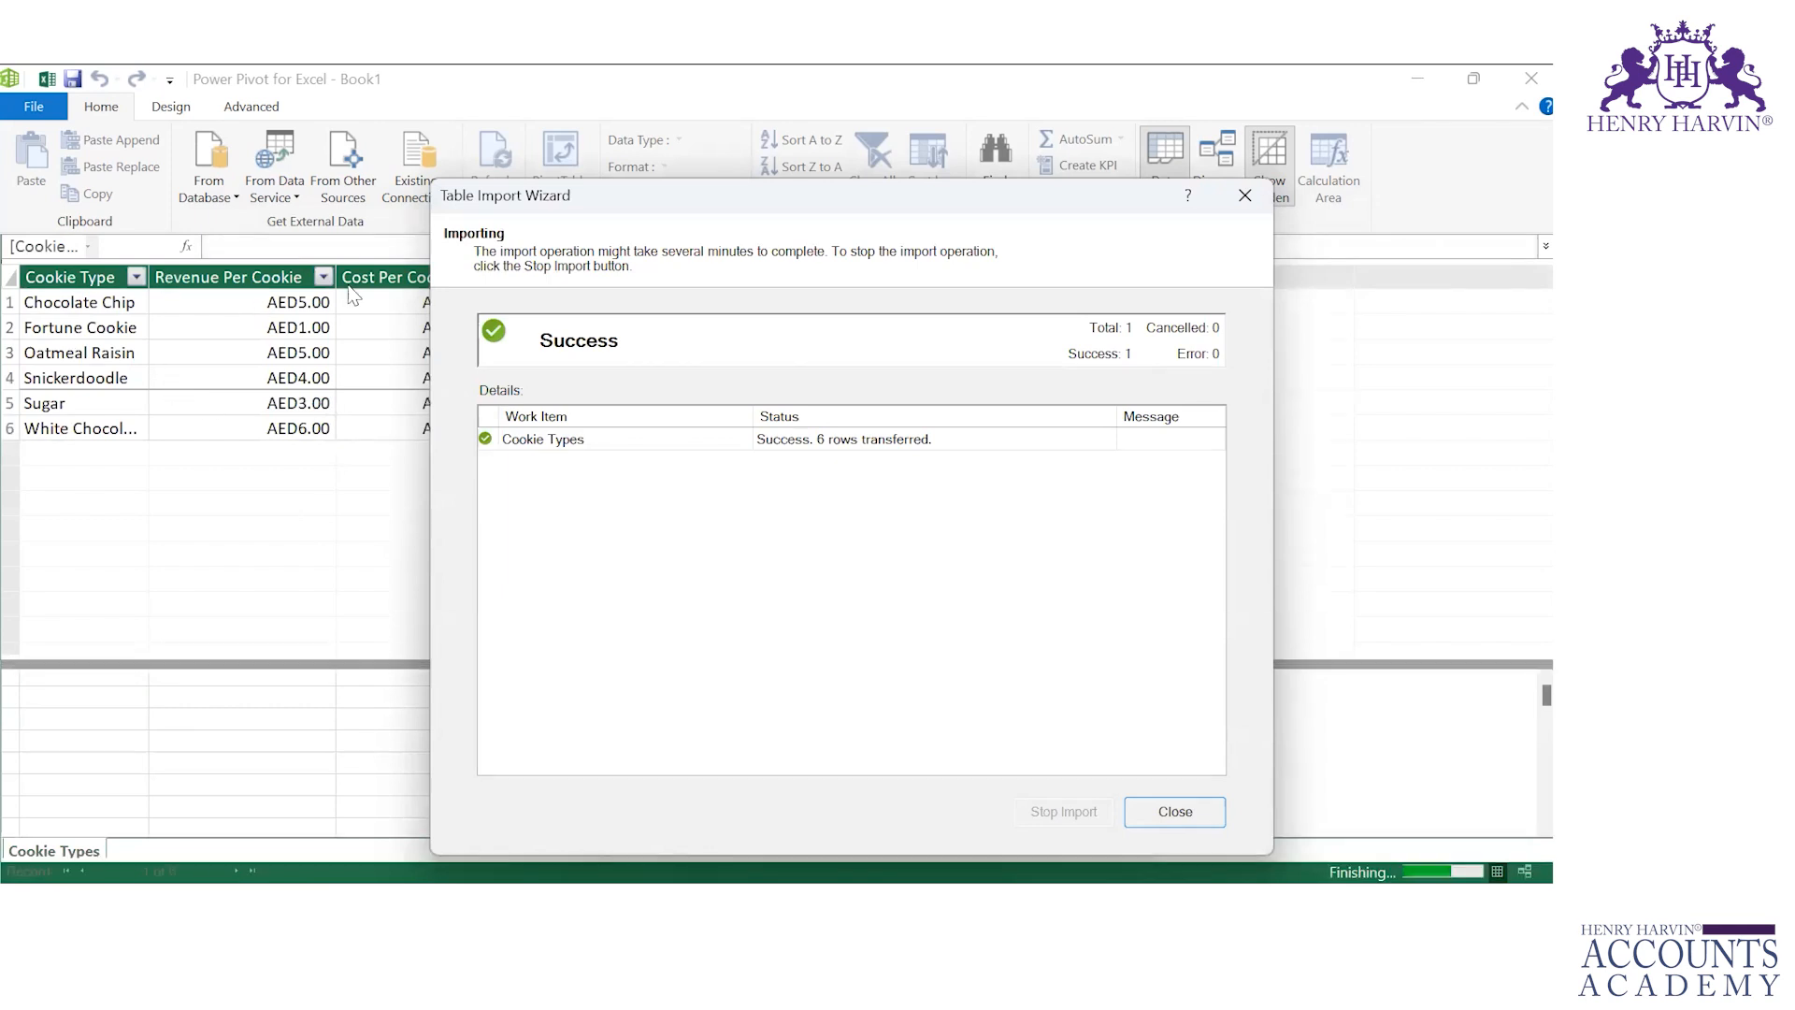
key(Return)
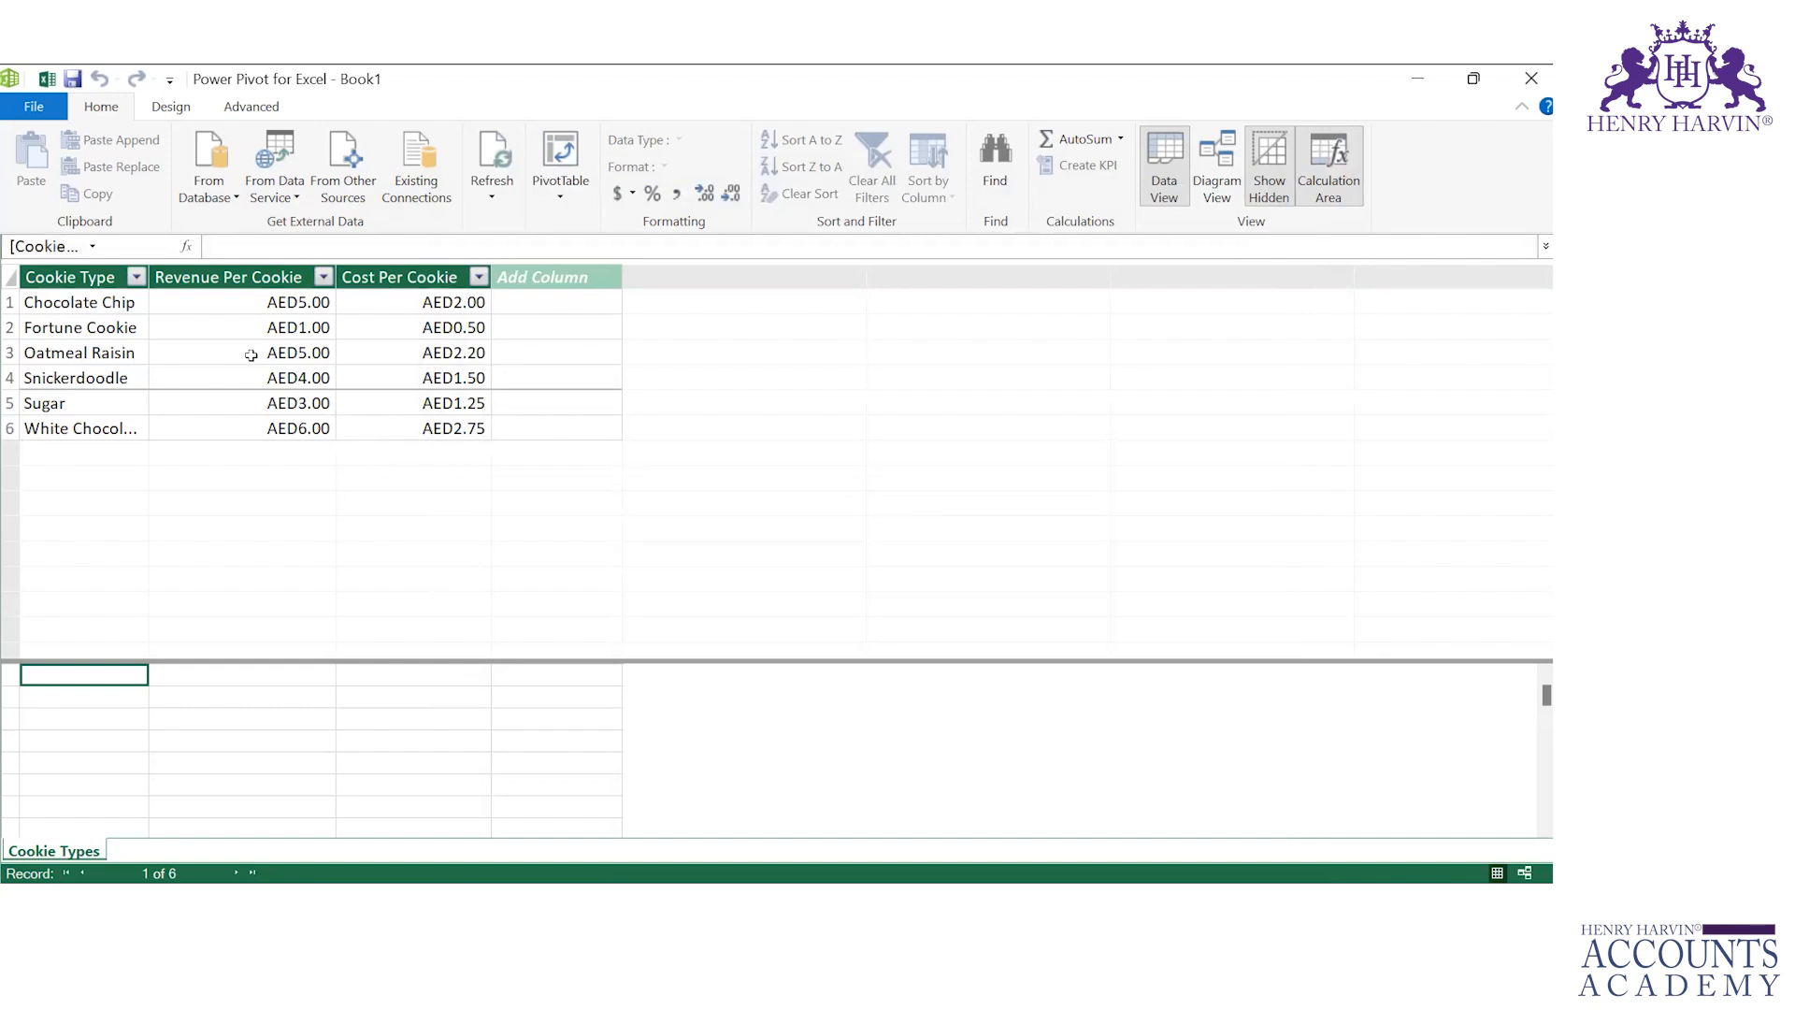
Step: Start a new import from an Excel file, selecting the Customers workbook and using the first row as column headers
click(361, 167)
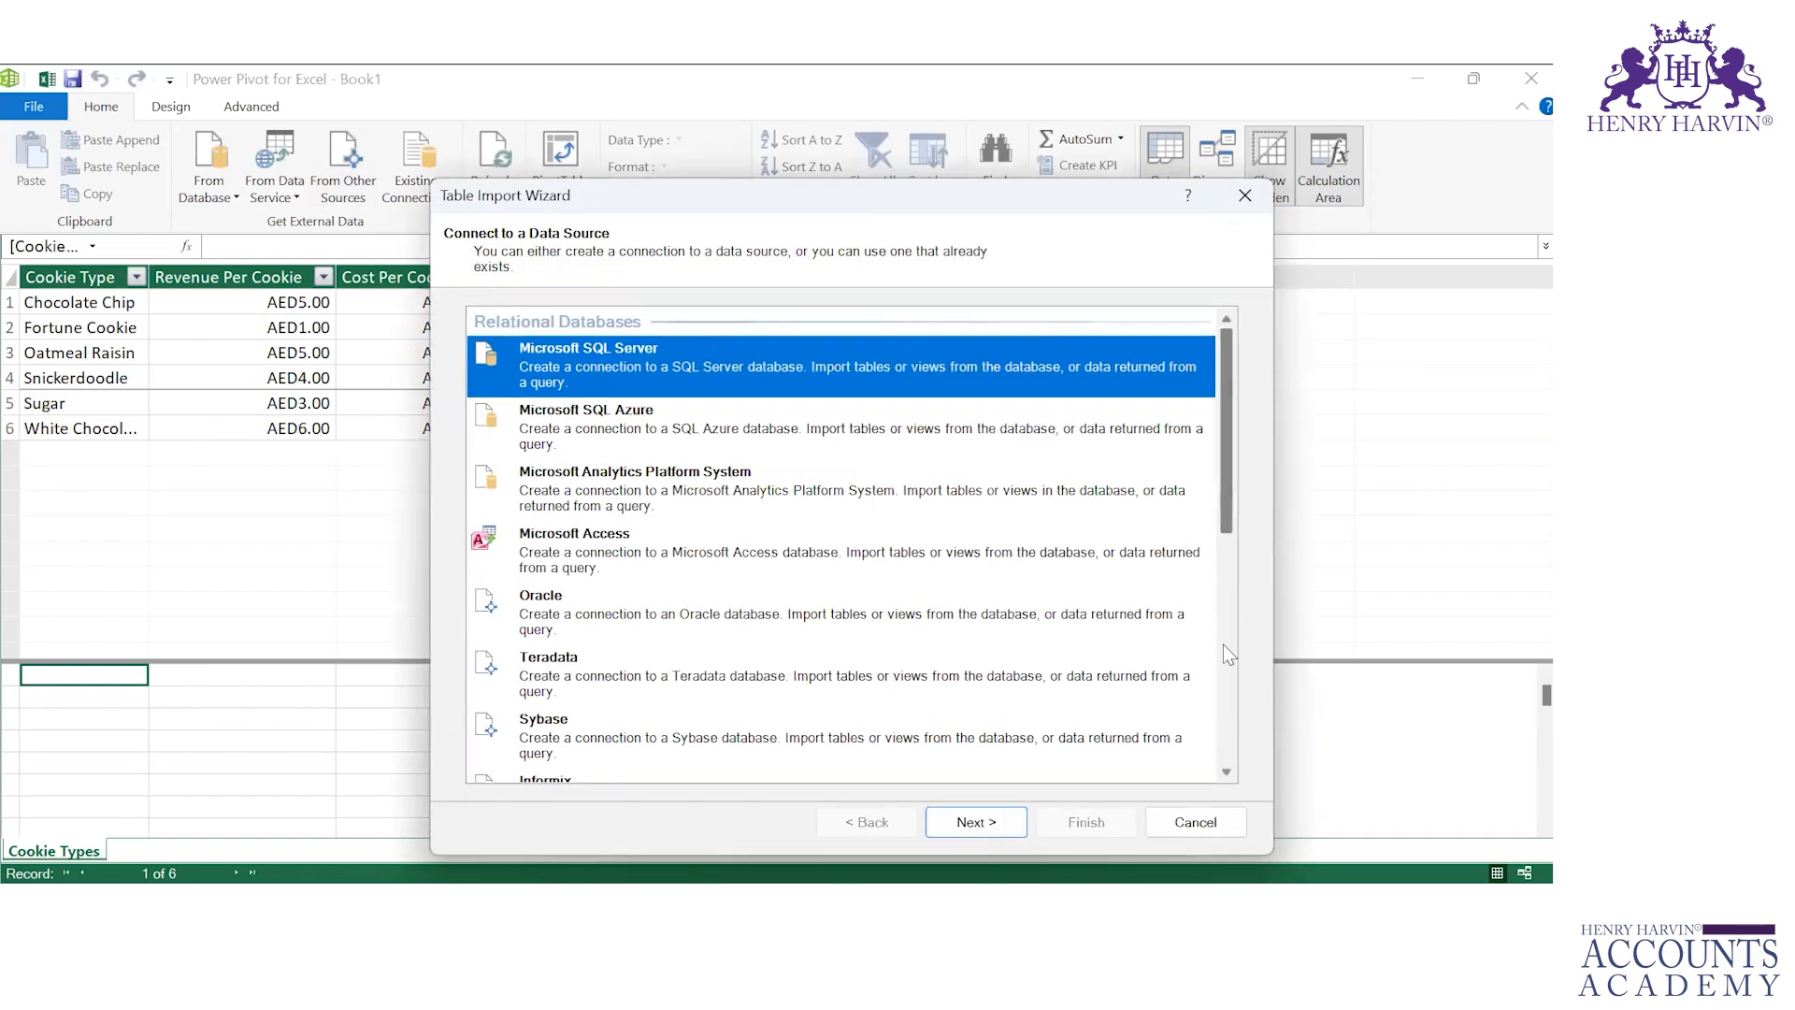
scroll(1223, 643, down, 5)
scroll(1232, 733, down, 3)
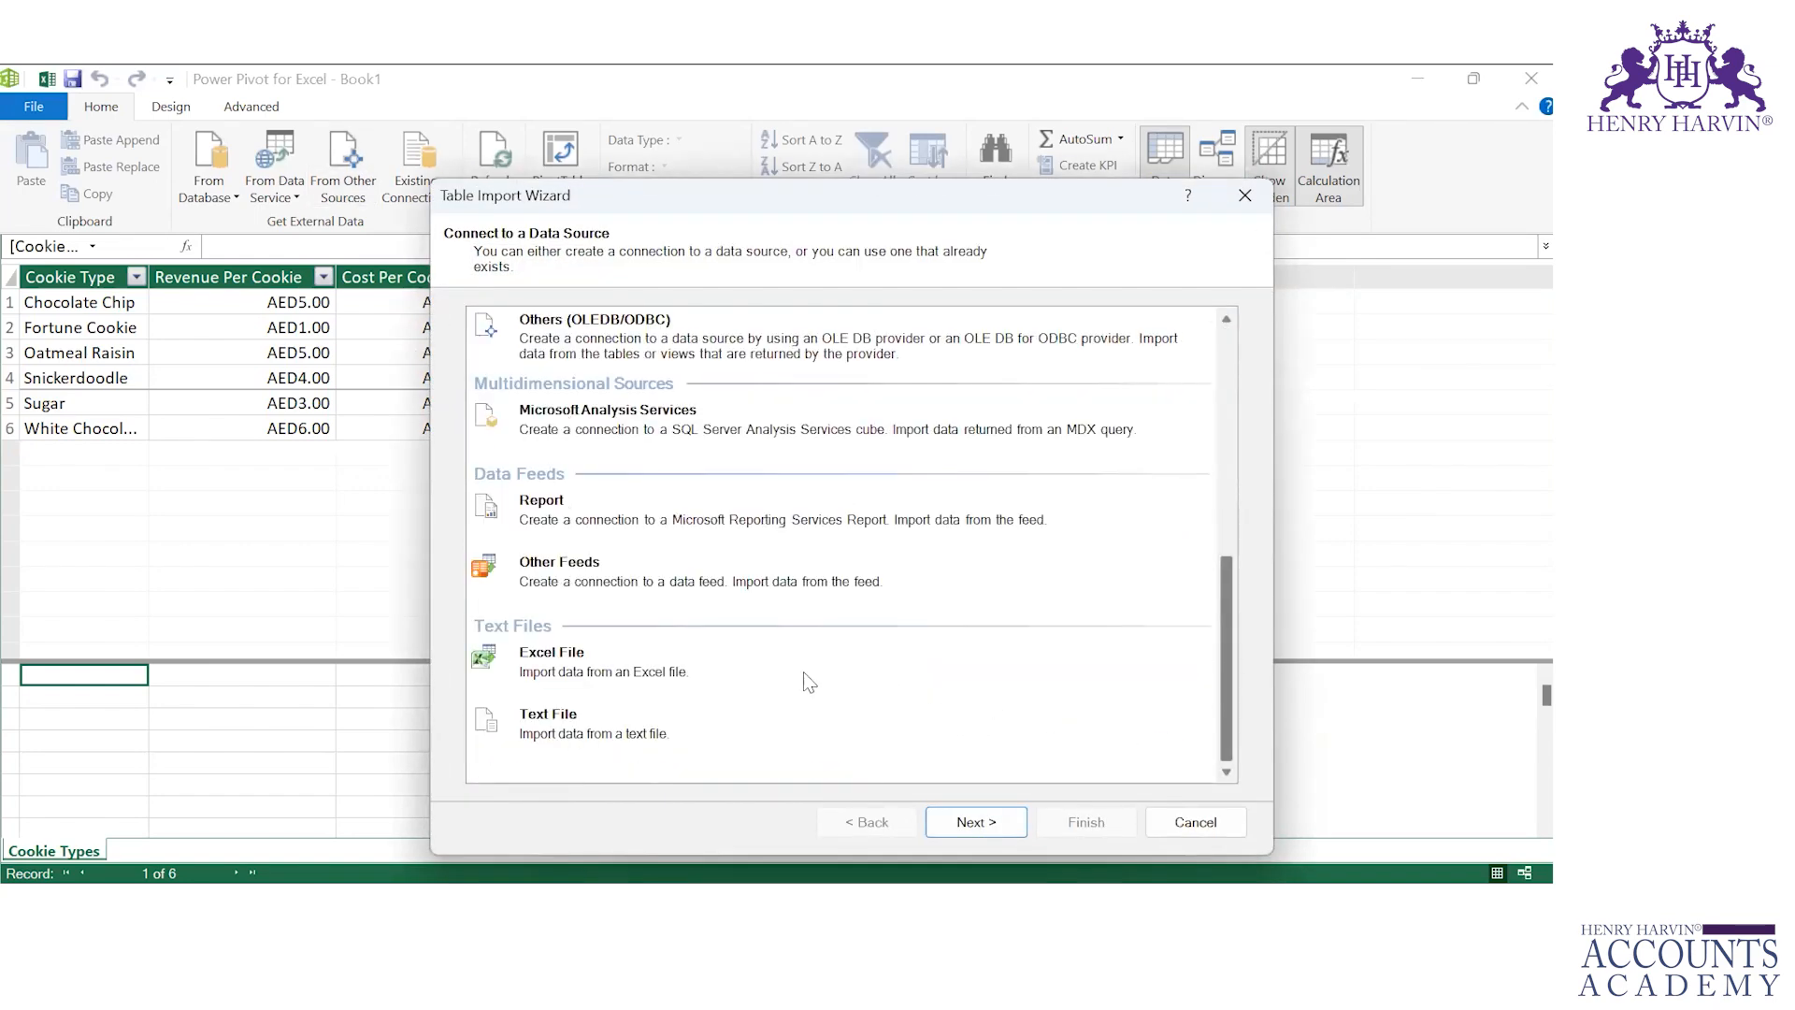
click(847, 686)
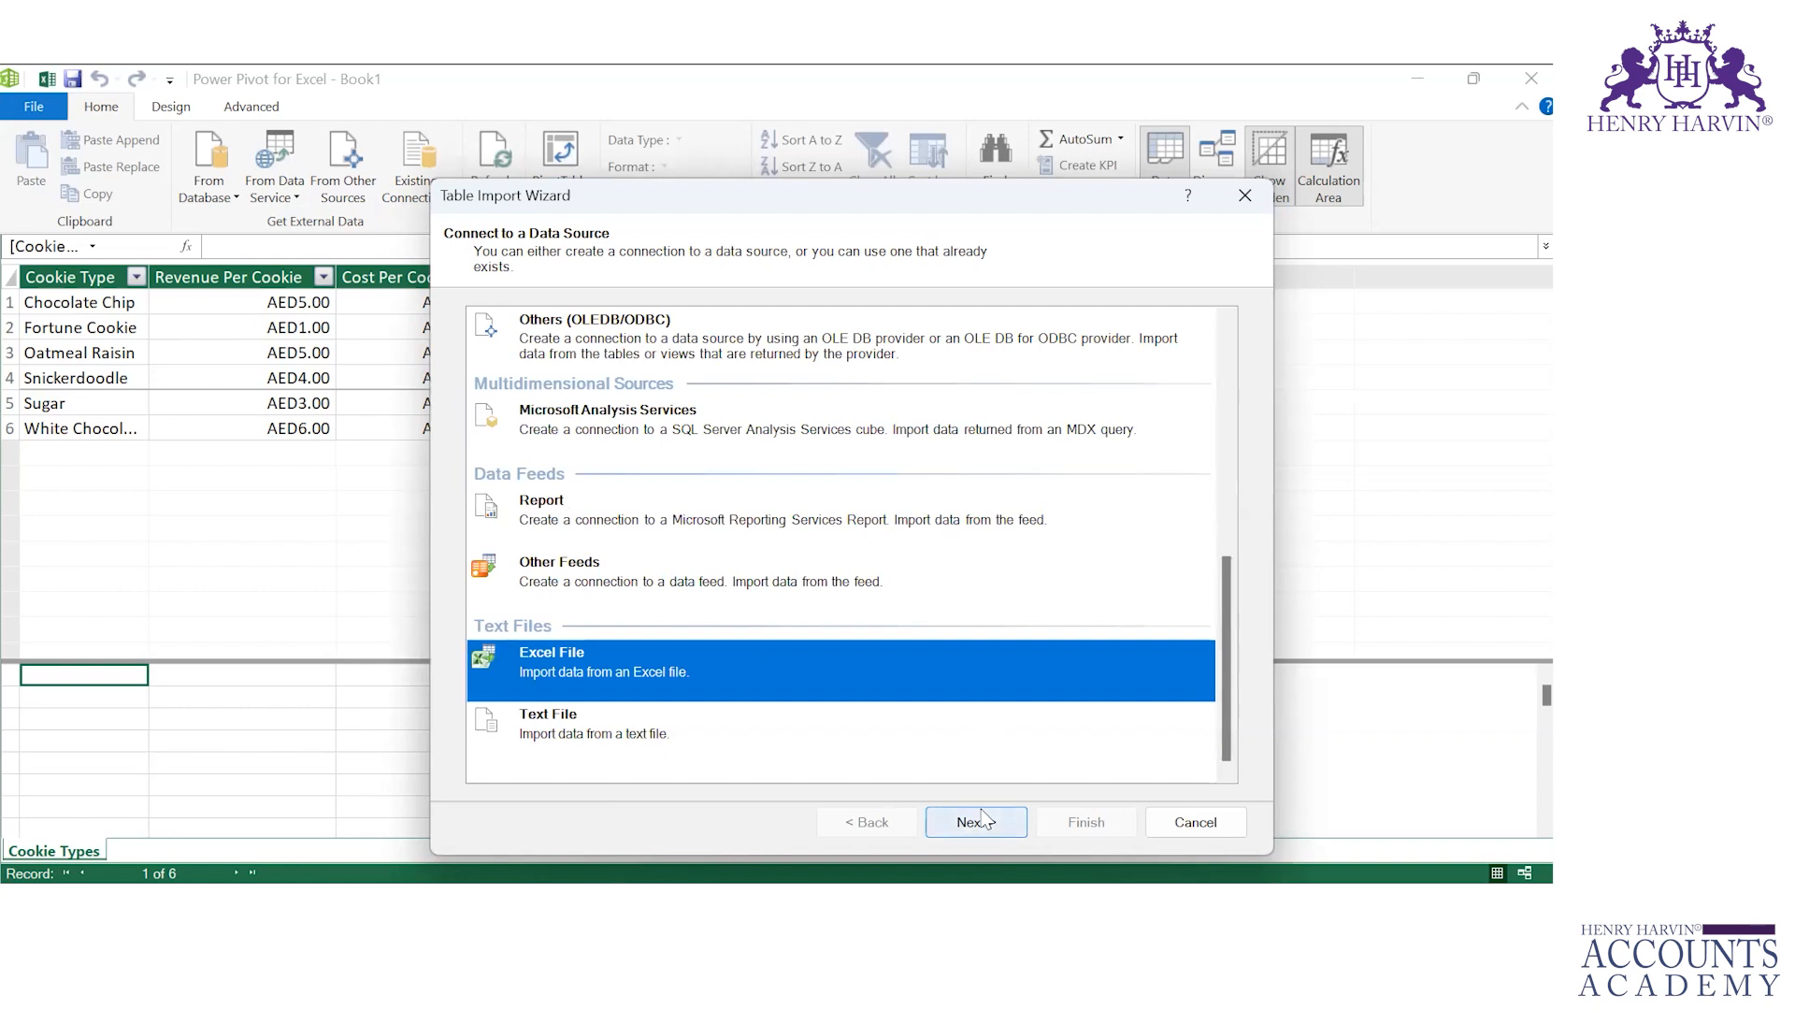
click(978, 821)
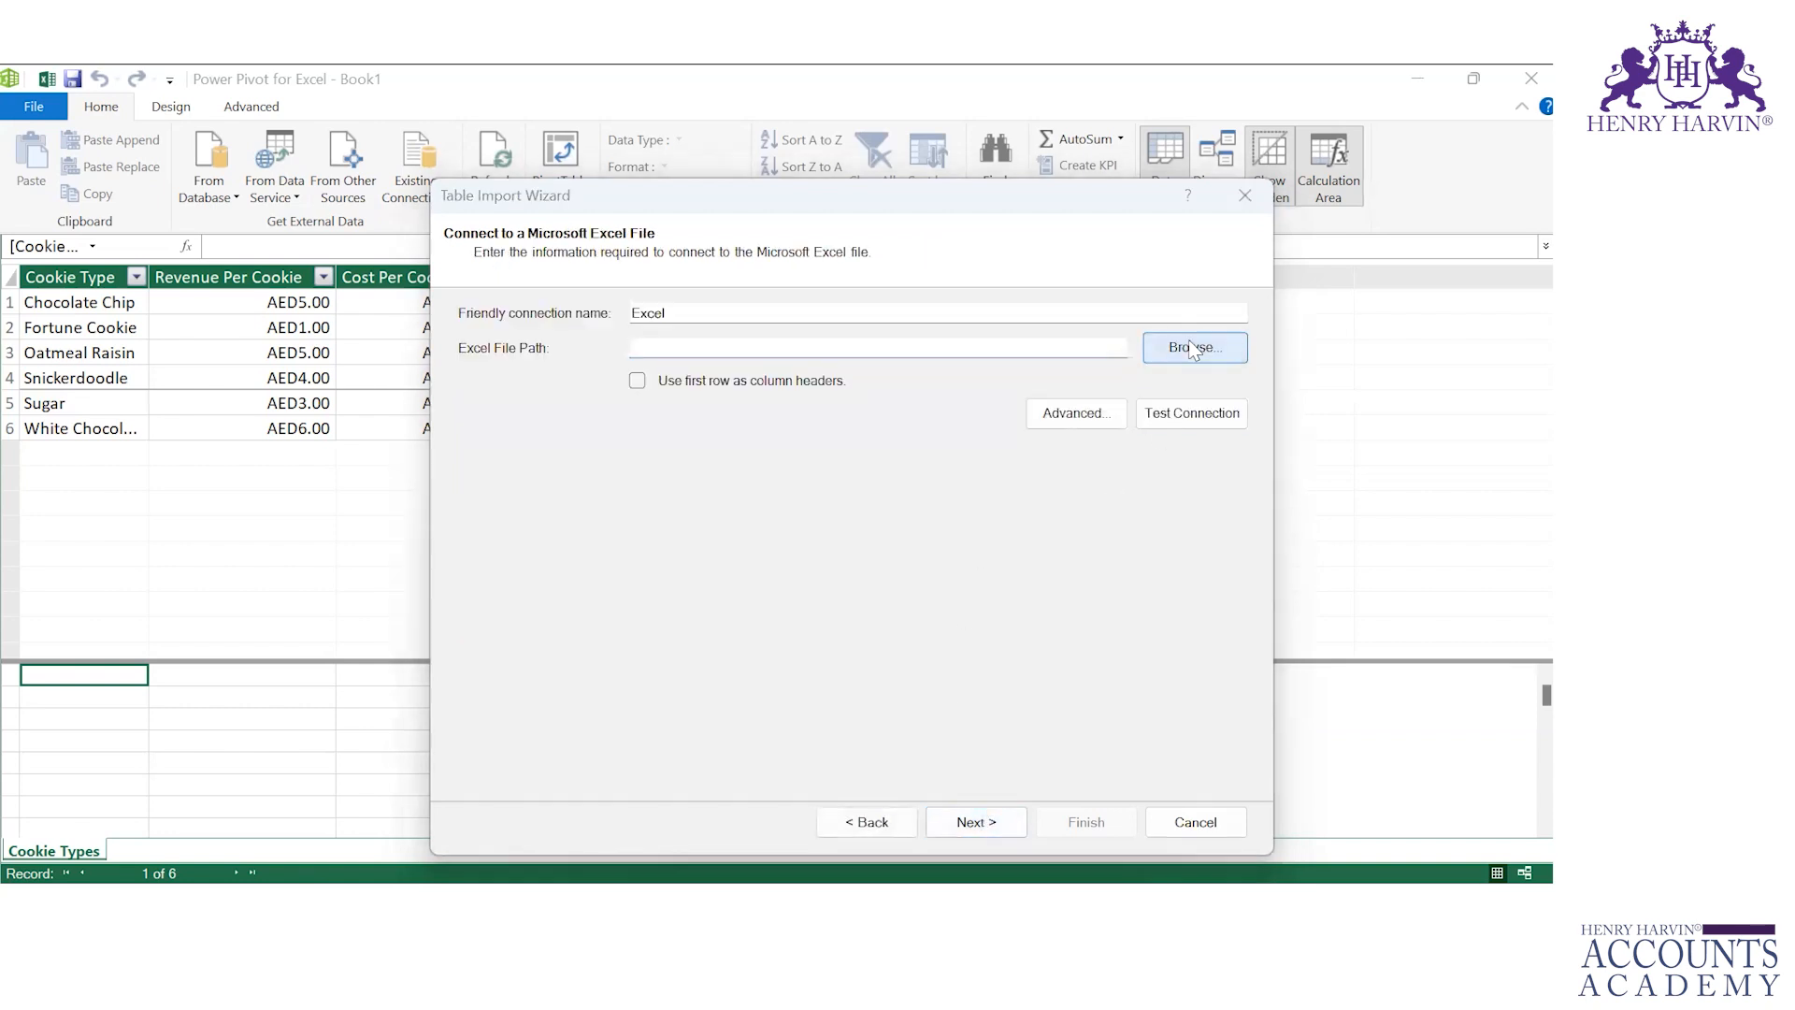
click(1191, 347)
click(696, 437)
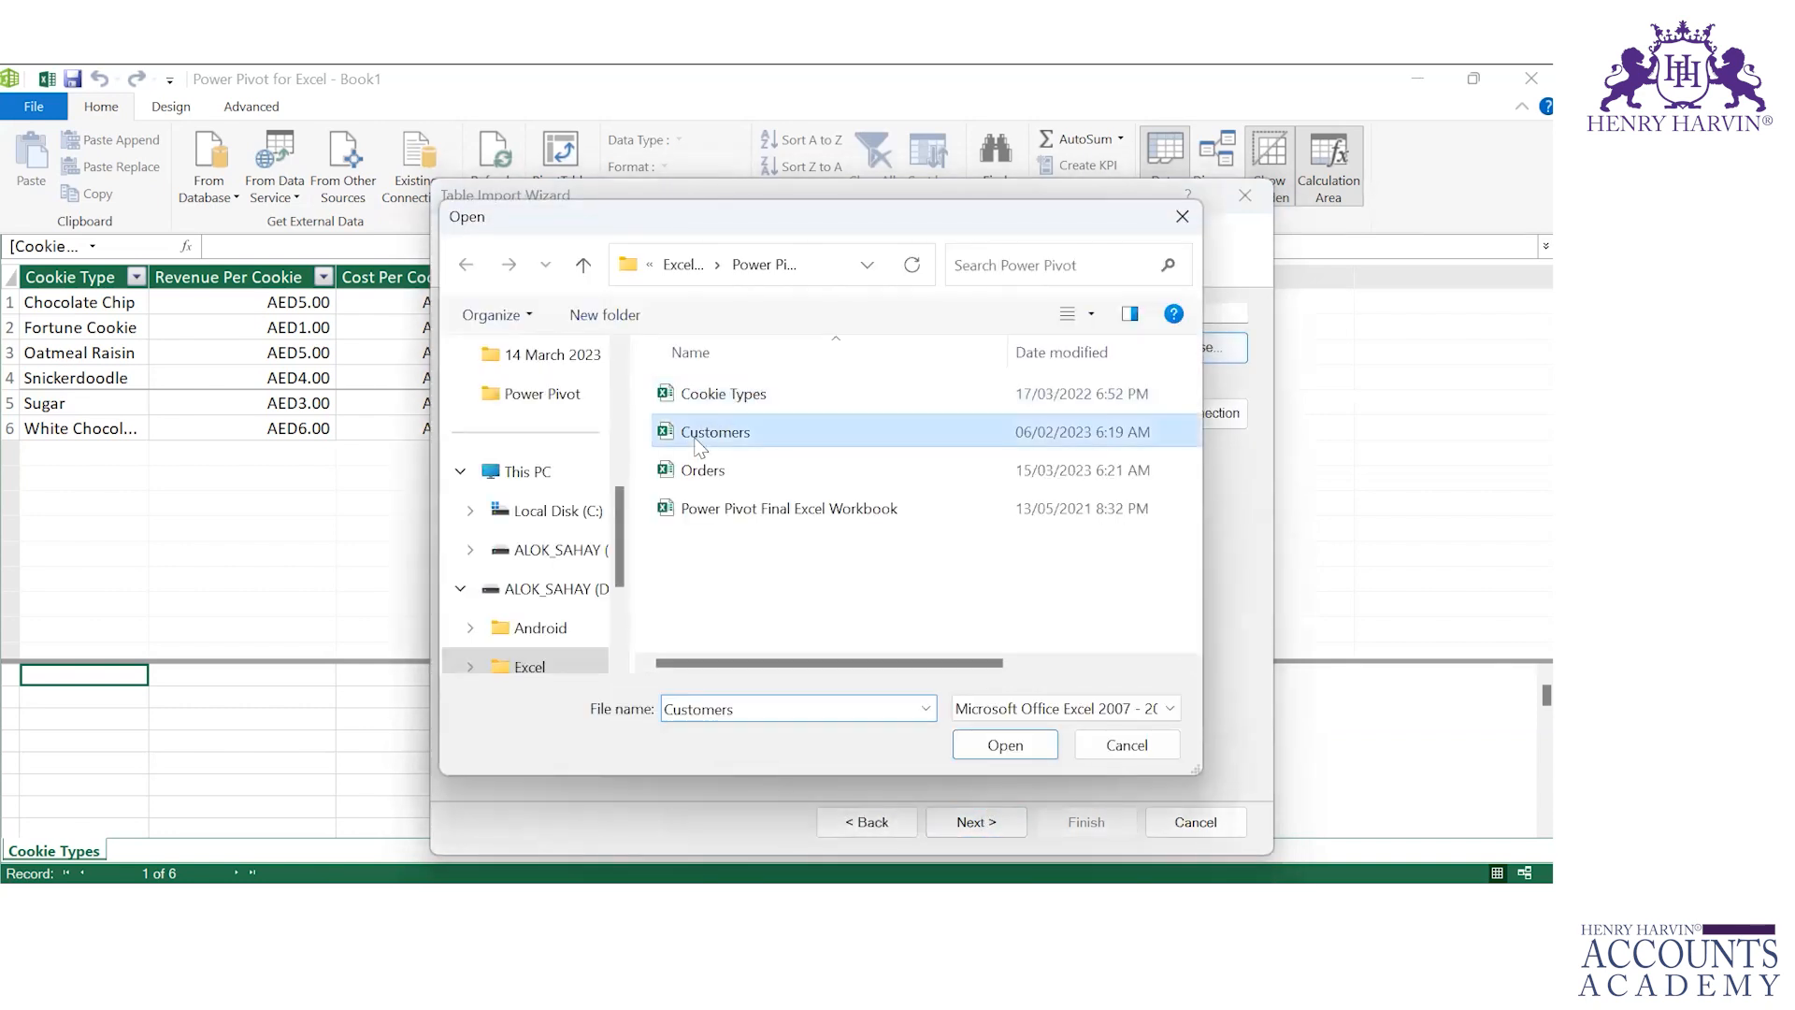
click(998, 748)
click(638, 381)
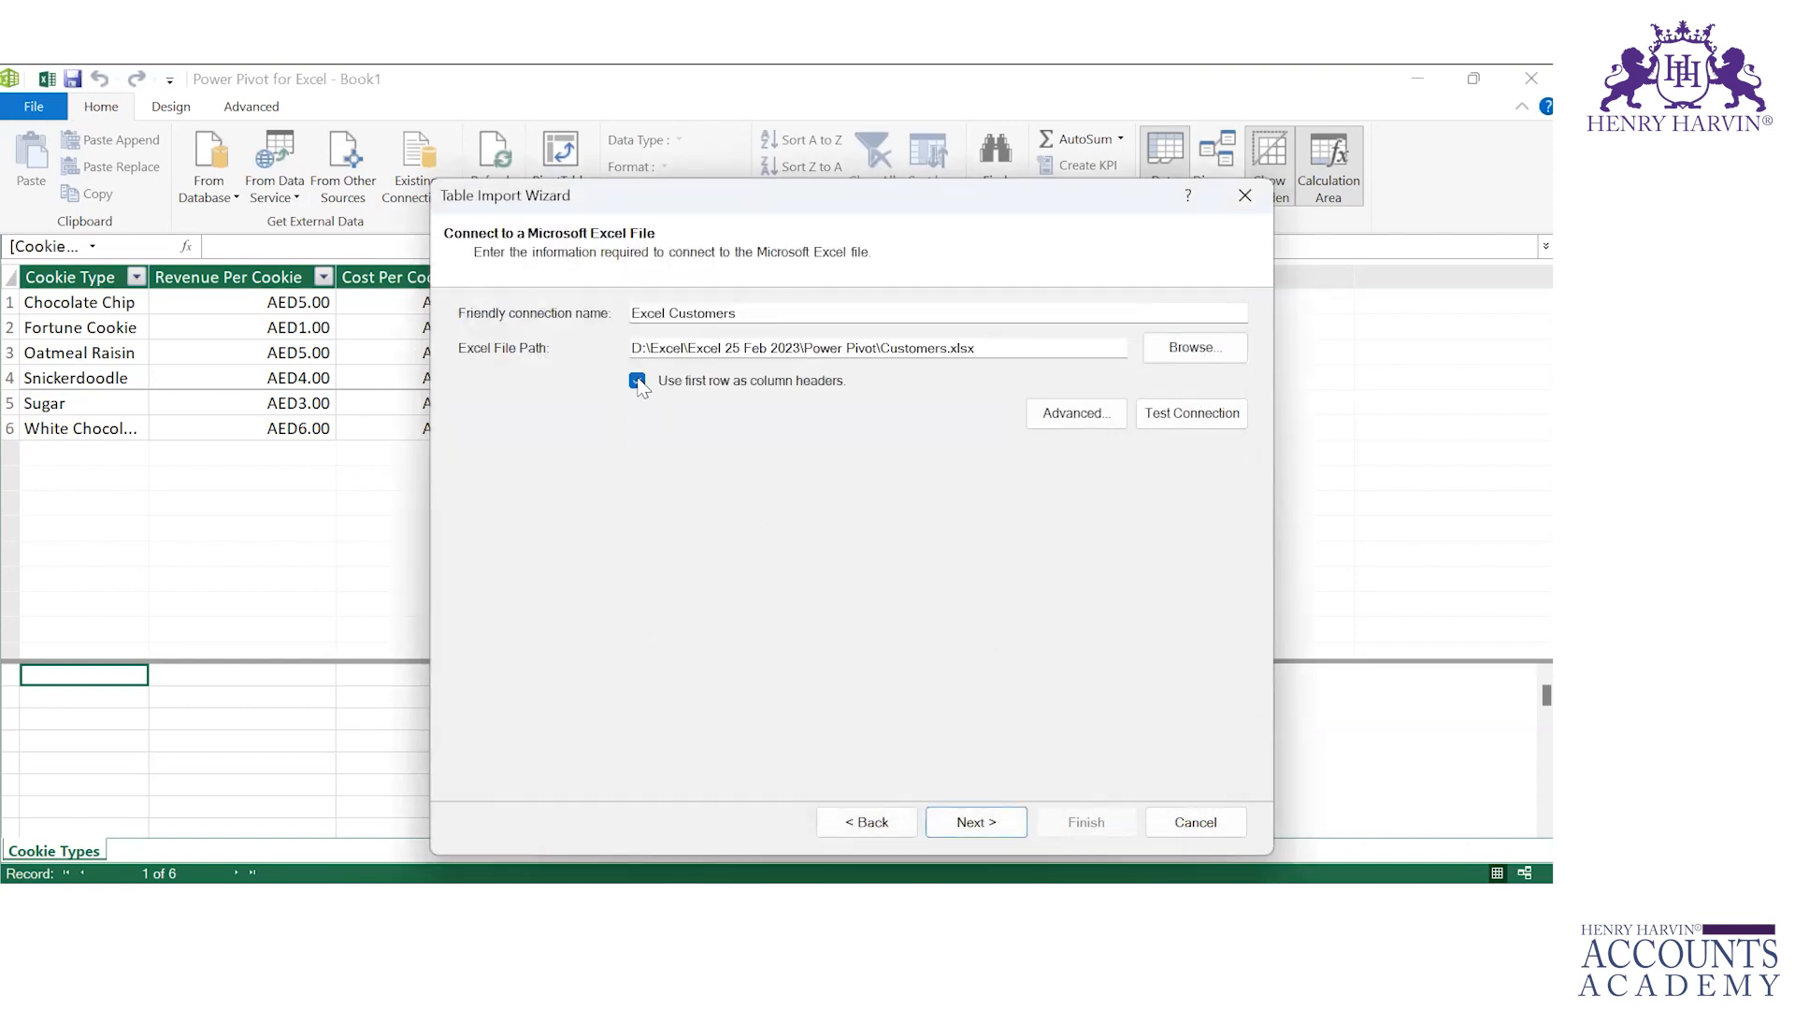
click(985, 816)
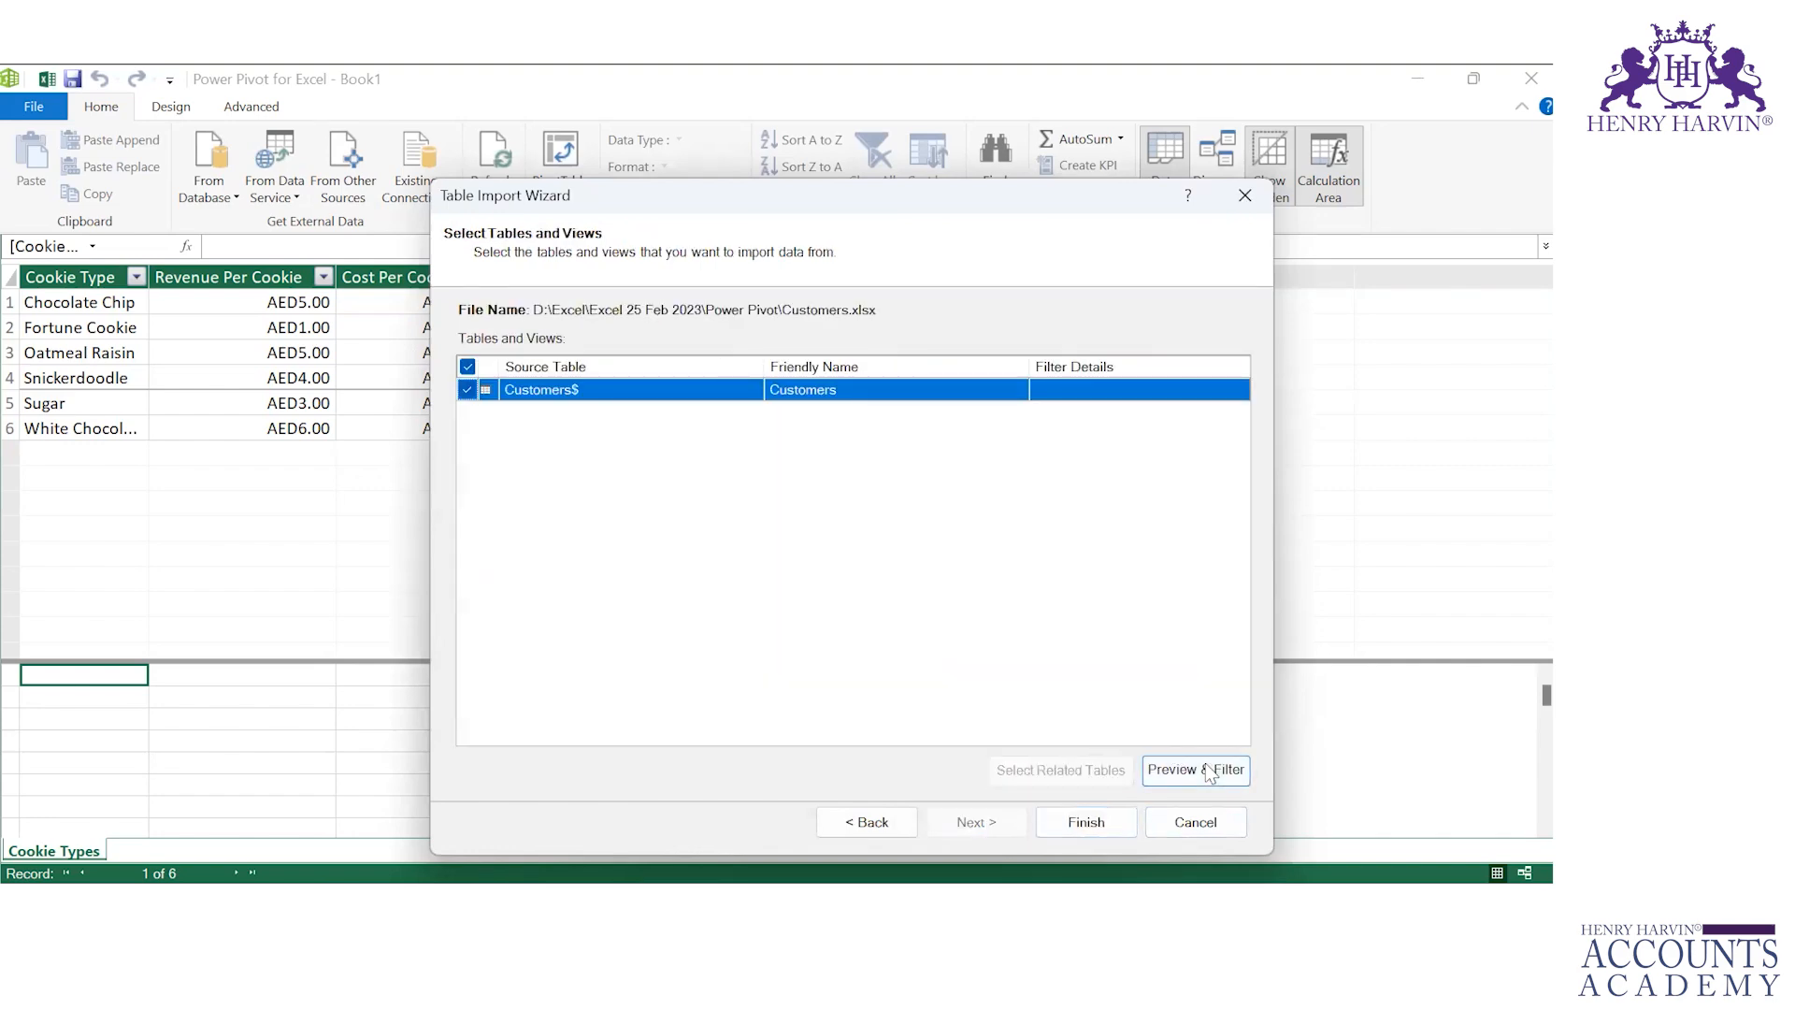
Step: Preview the Customers table, finish importing it into the data model, and compare it with the Cookie Types table
click(1210, 773)
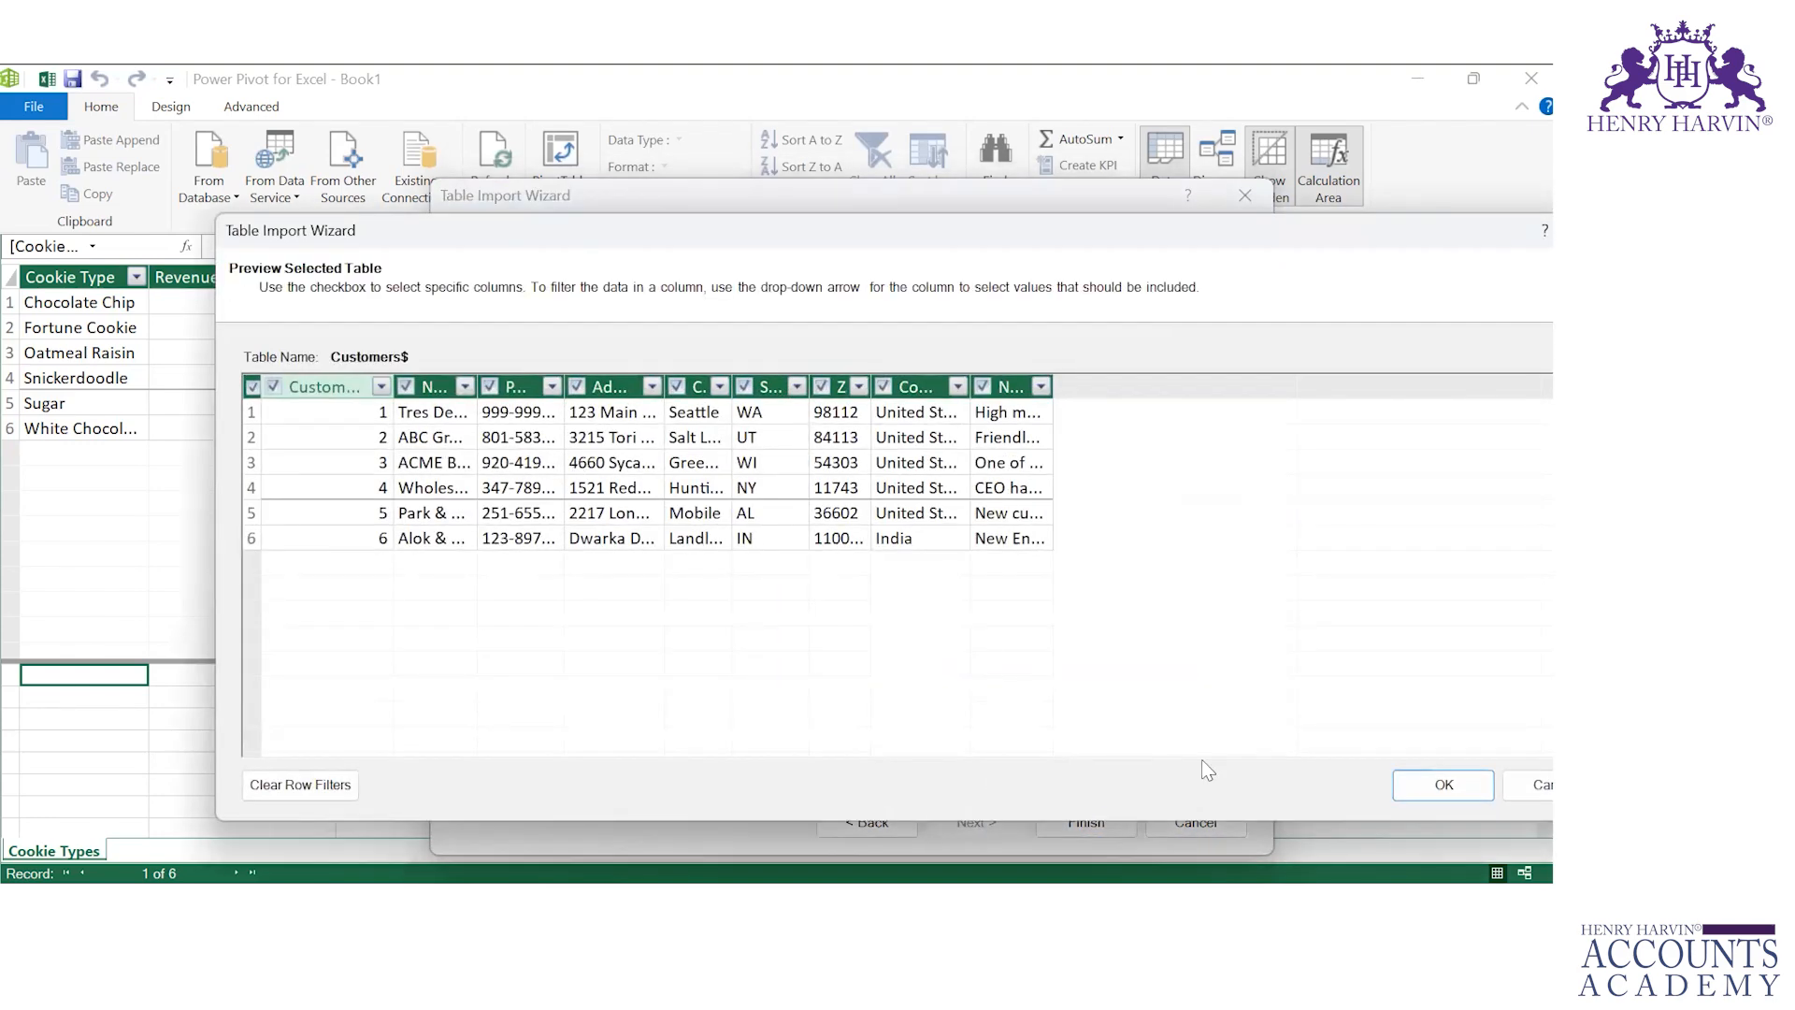
click(1445, 785)
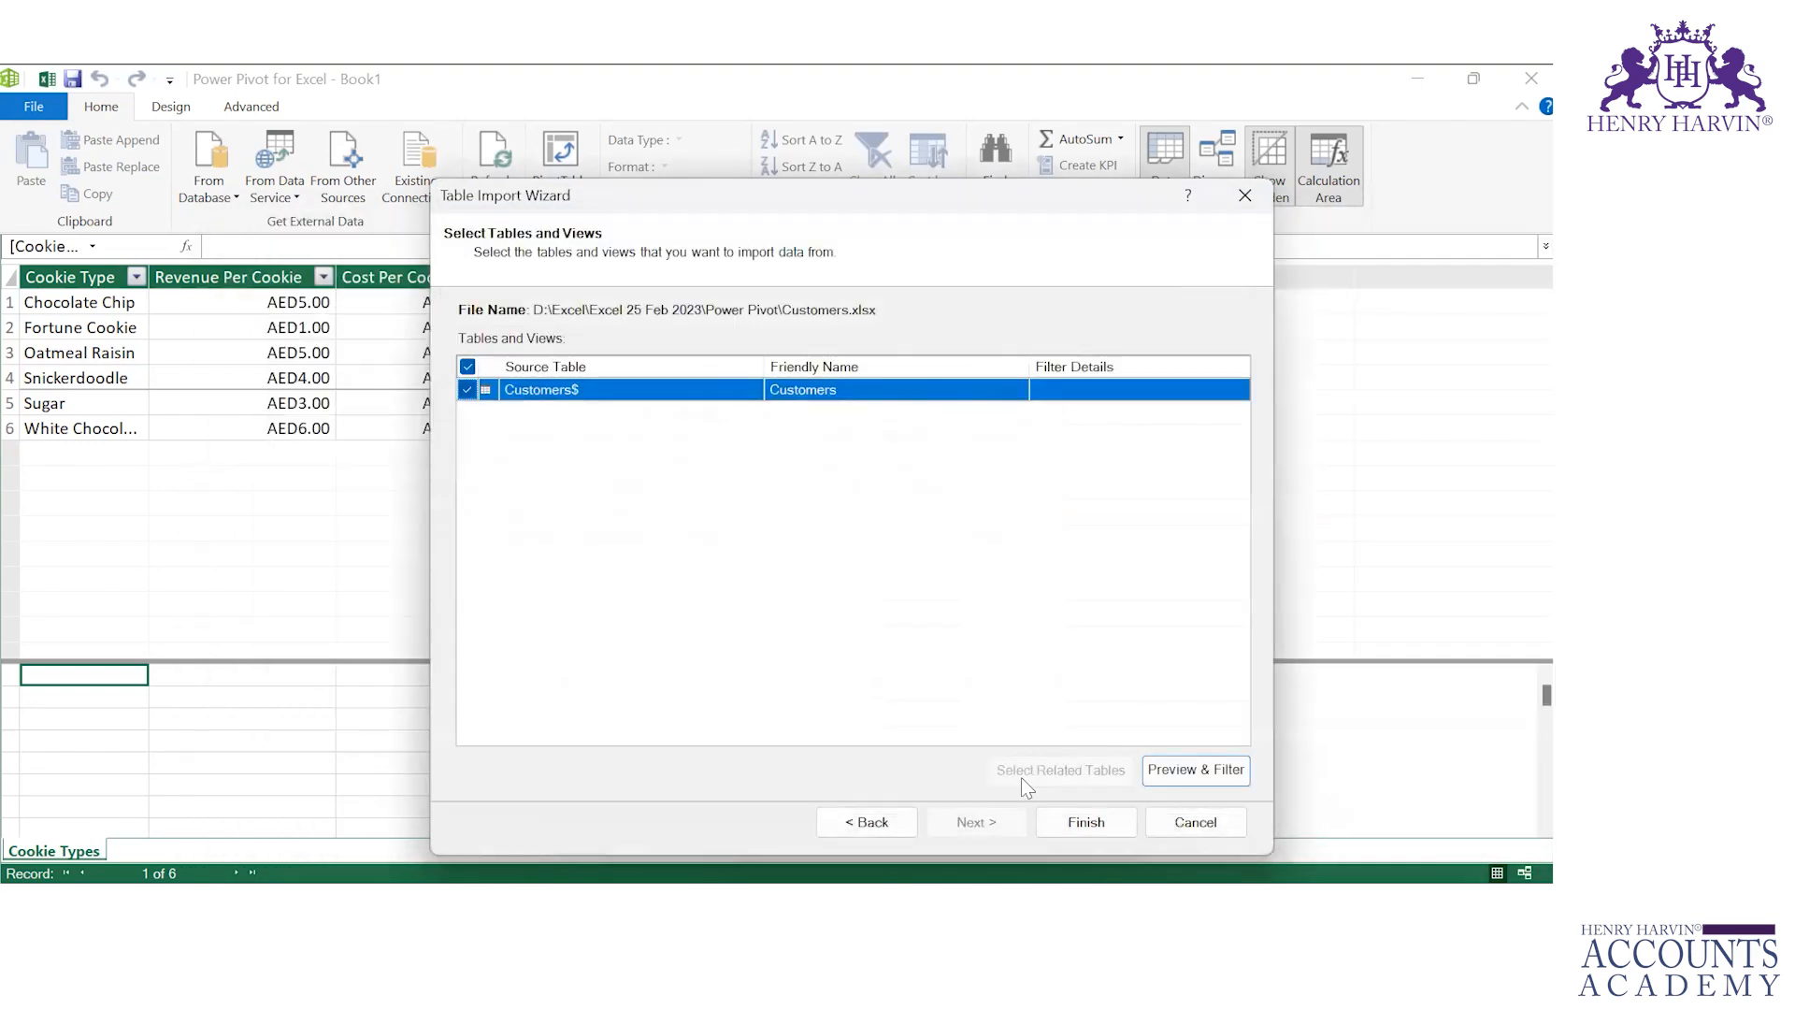
click(1068, 822)
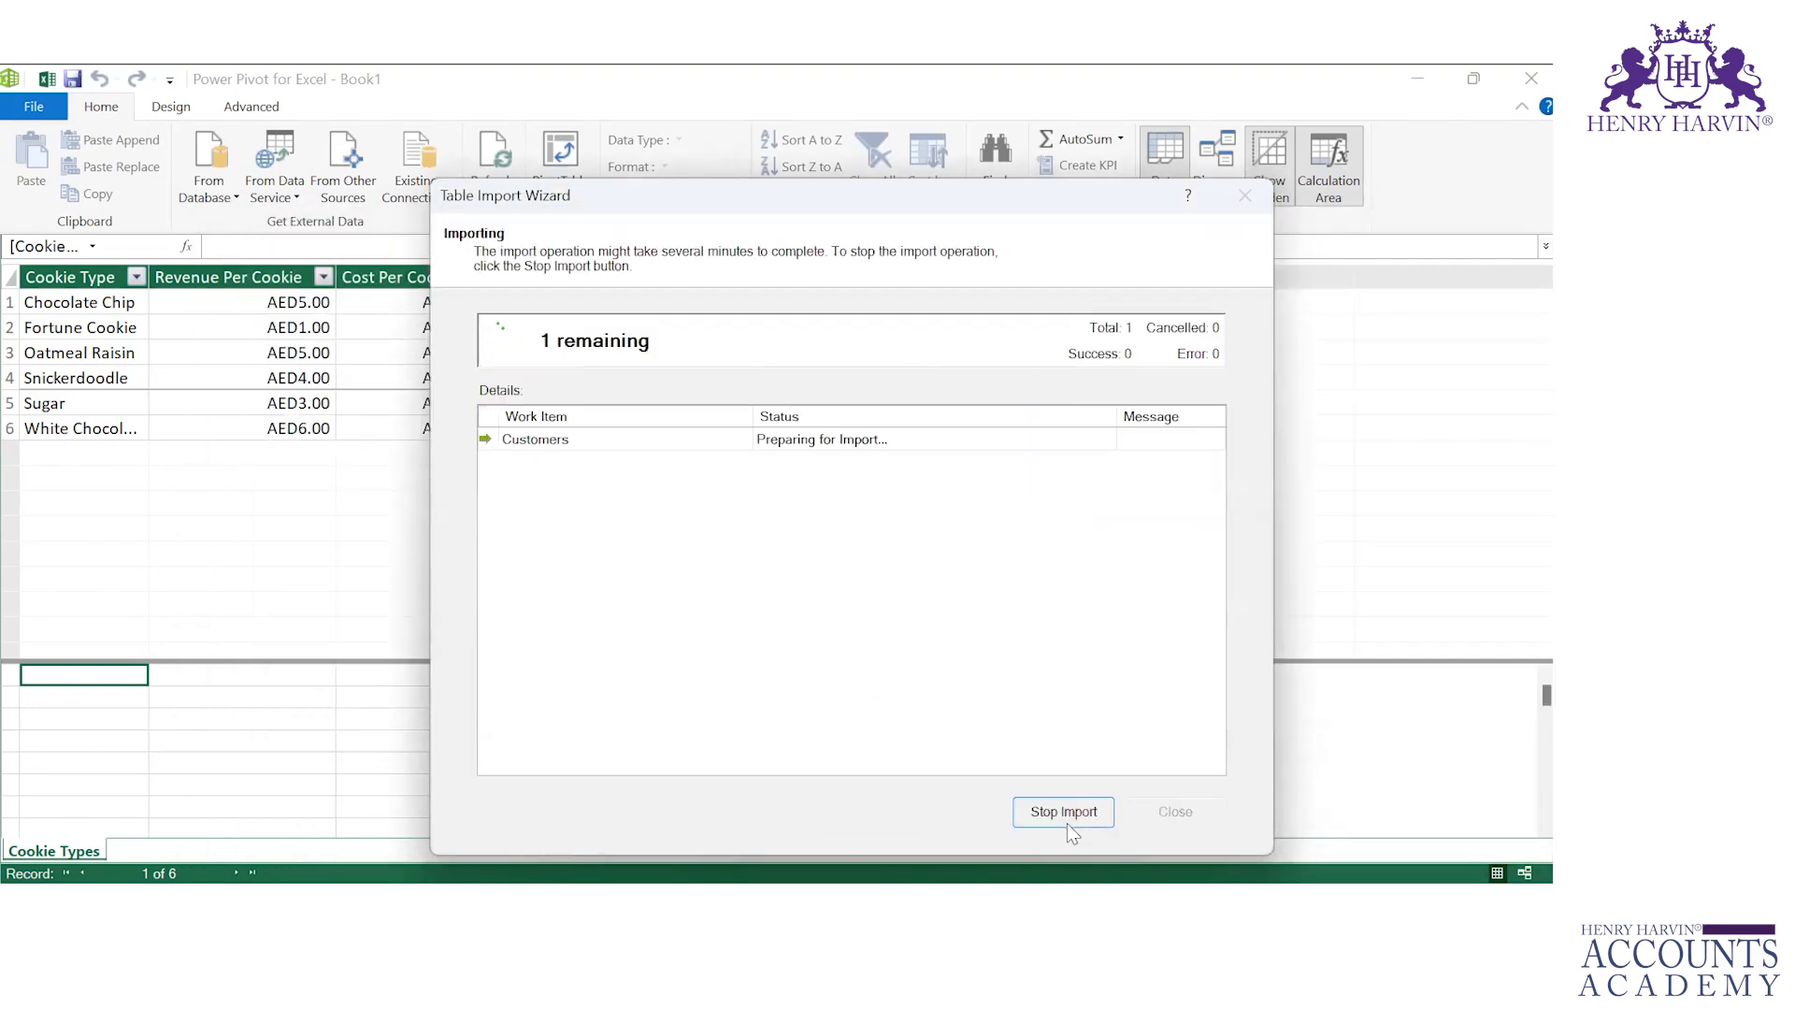
click(1169, 809)
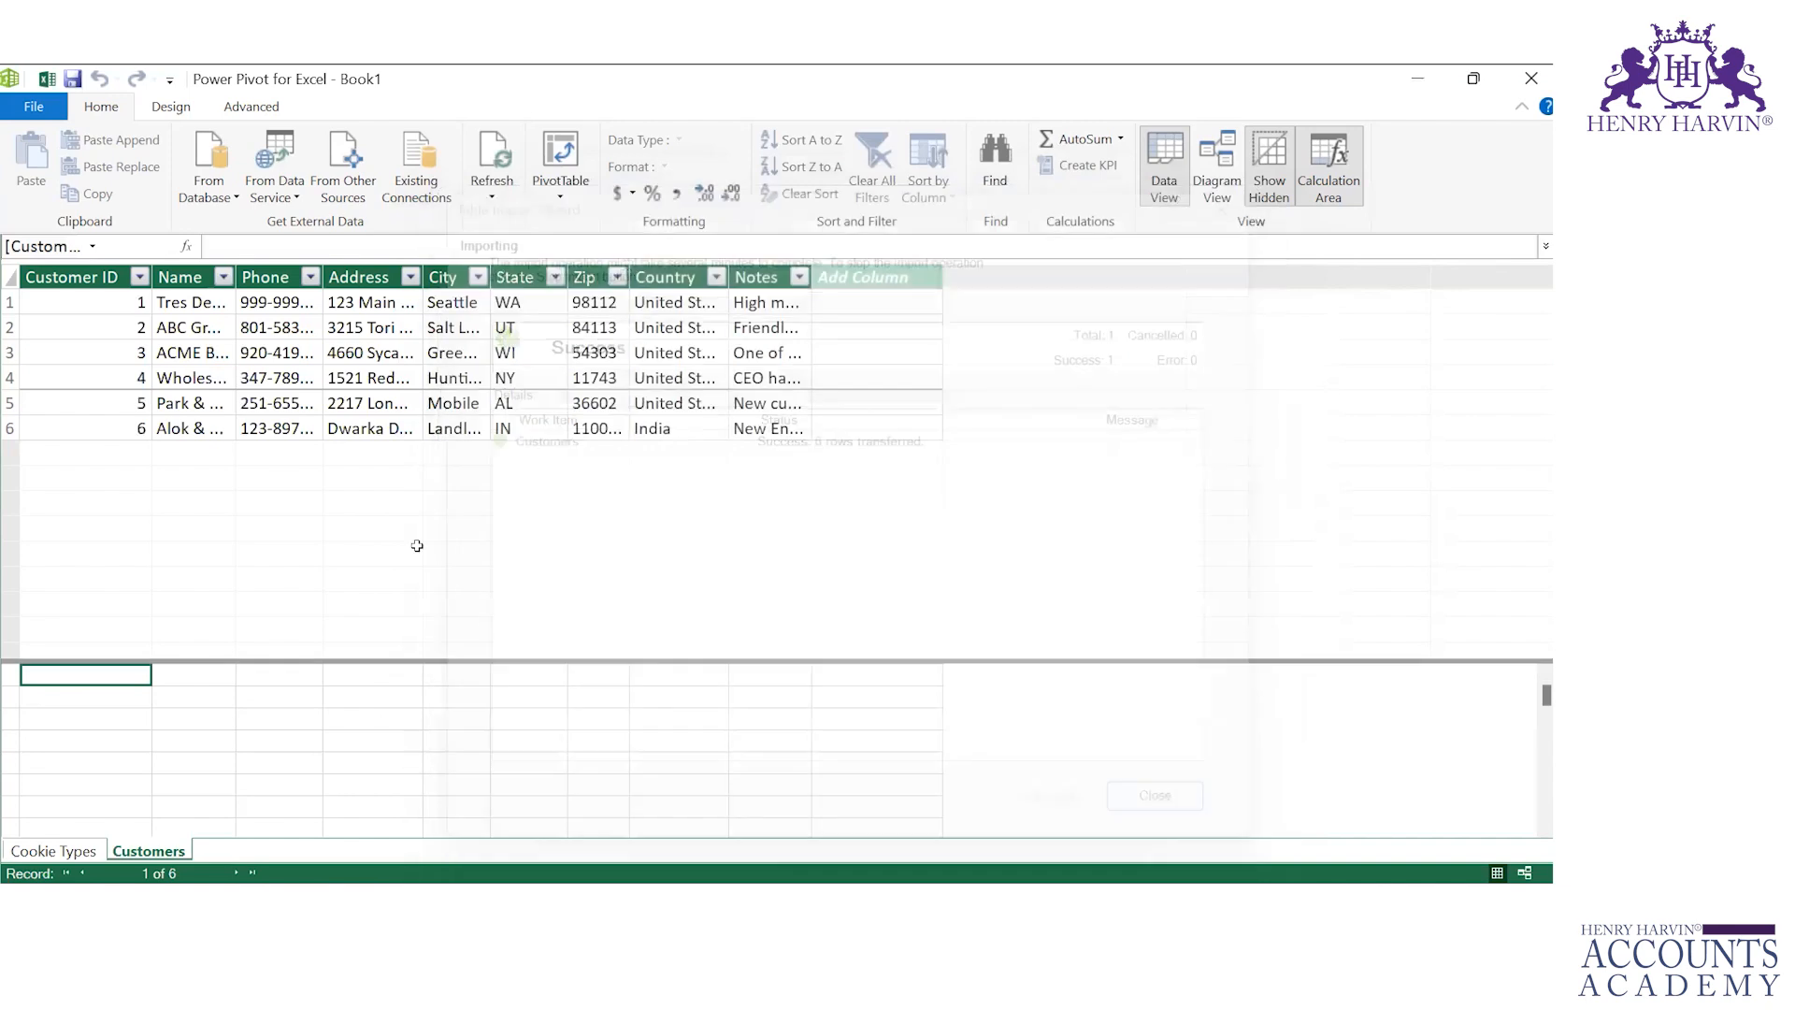
click(53, 852)
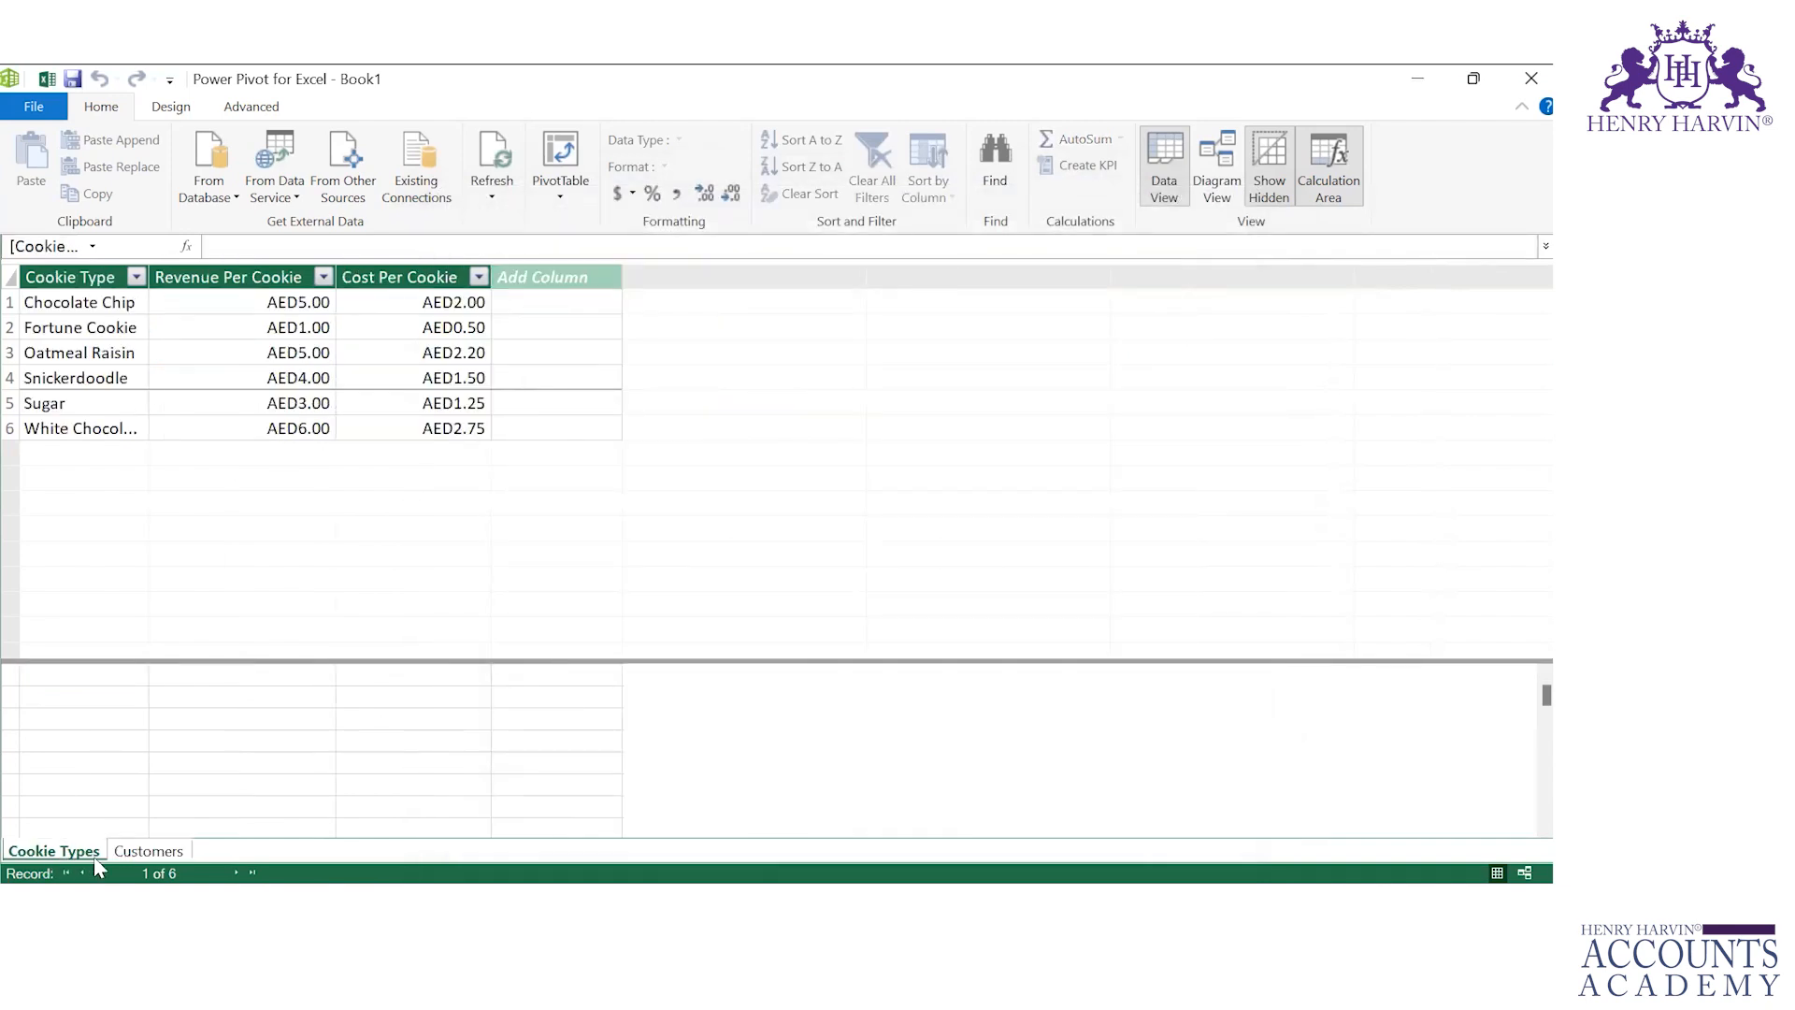
click(150, 853)
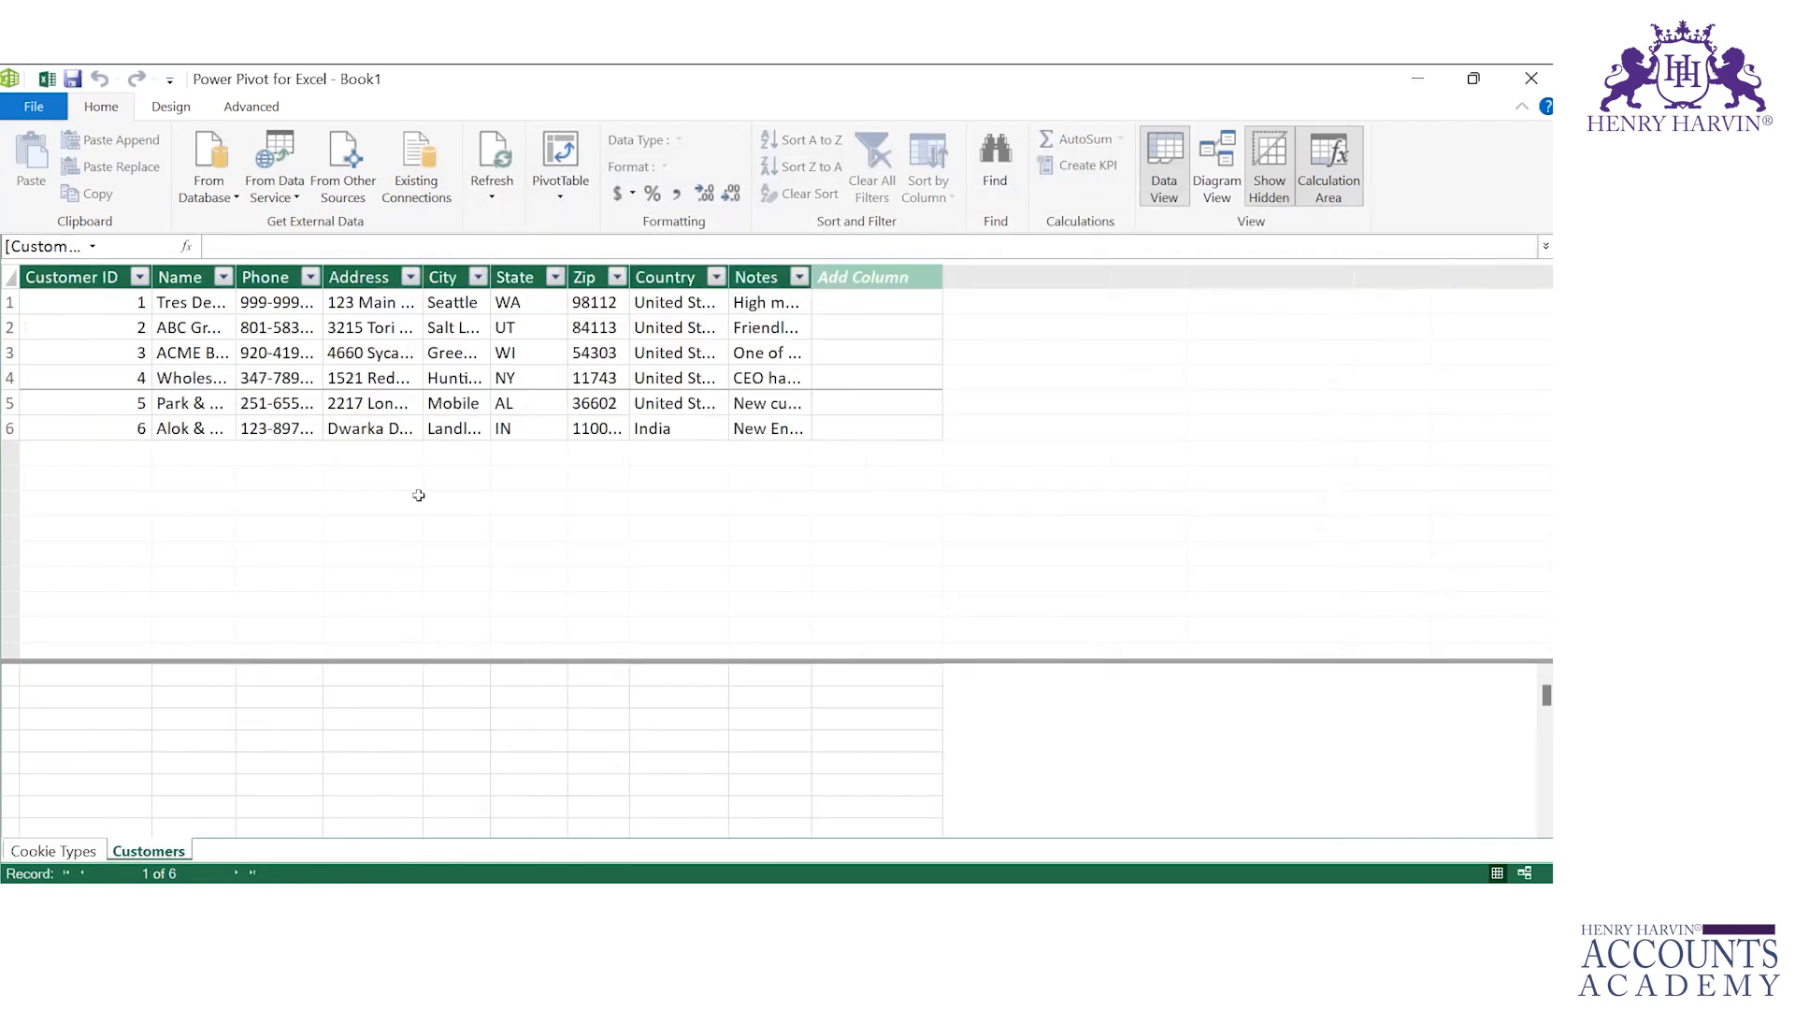
Step: Start another Excel file import, selecting the Orders workbook and using the first row as column headers
click(343, 173)
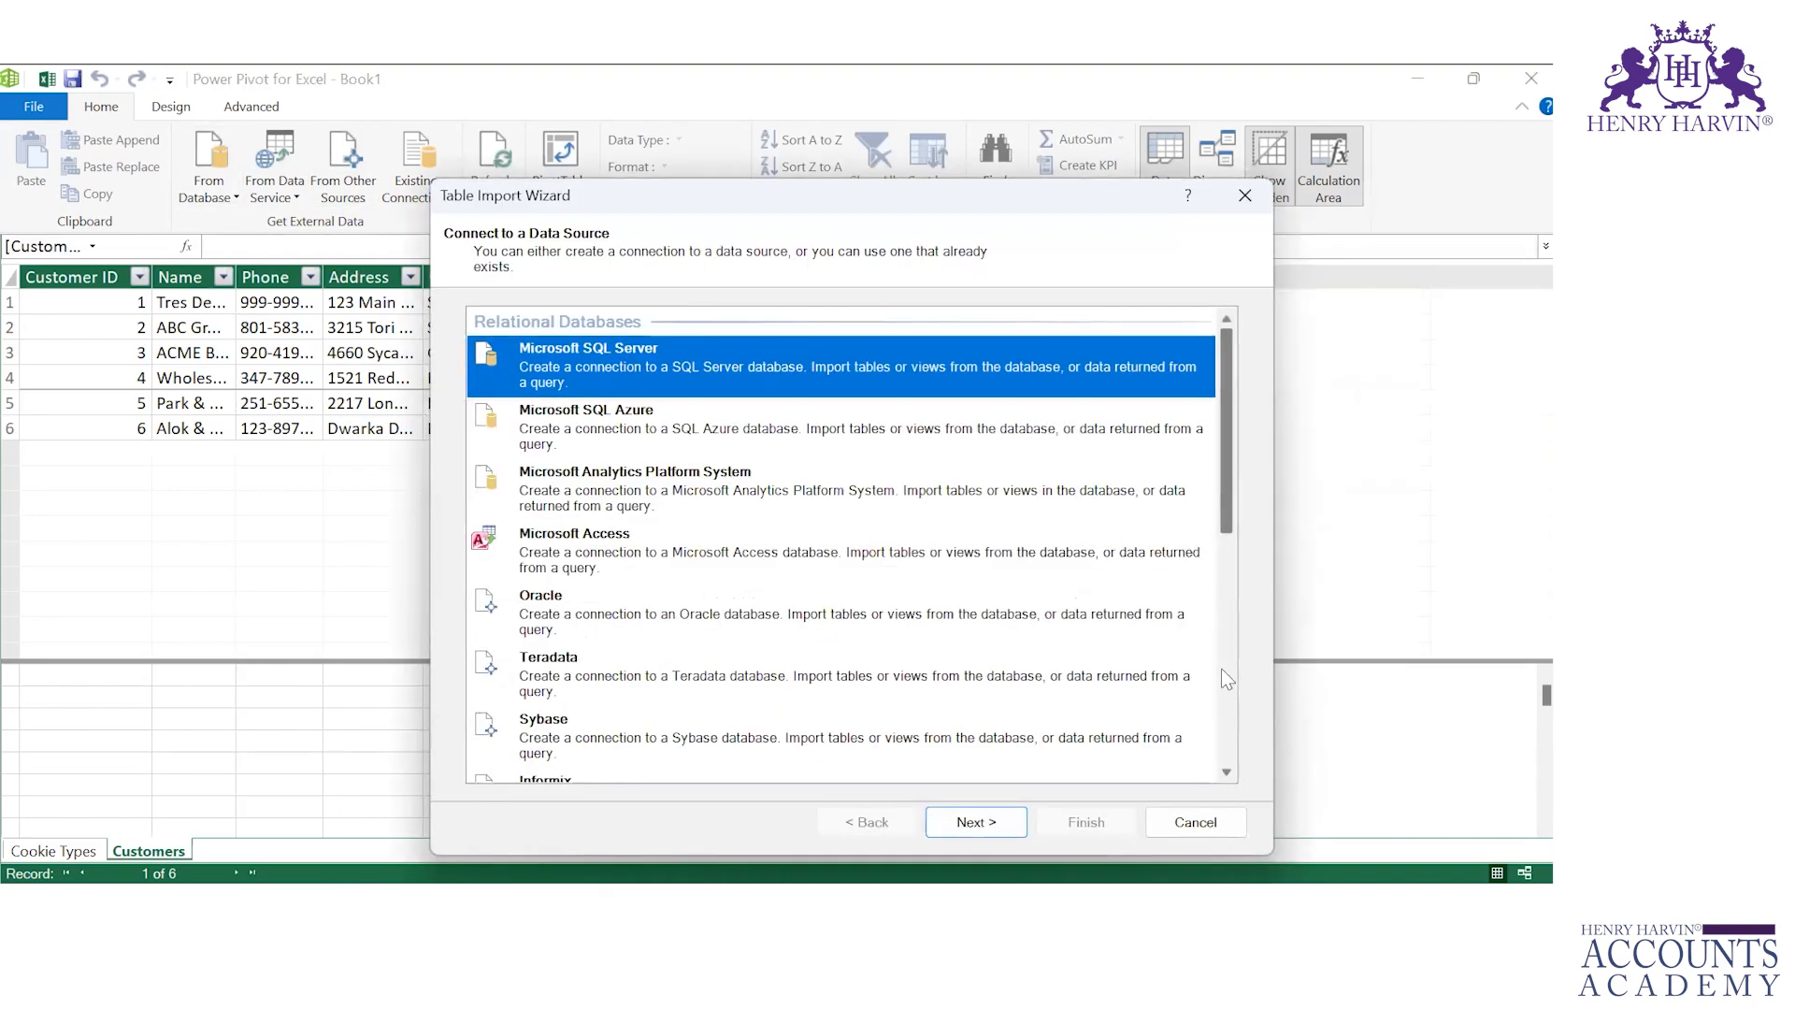
click(1221, 668)
click(1226, 768)
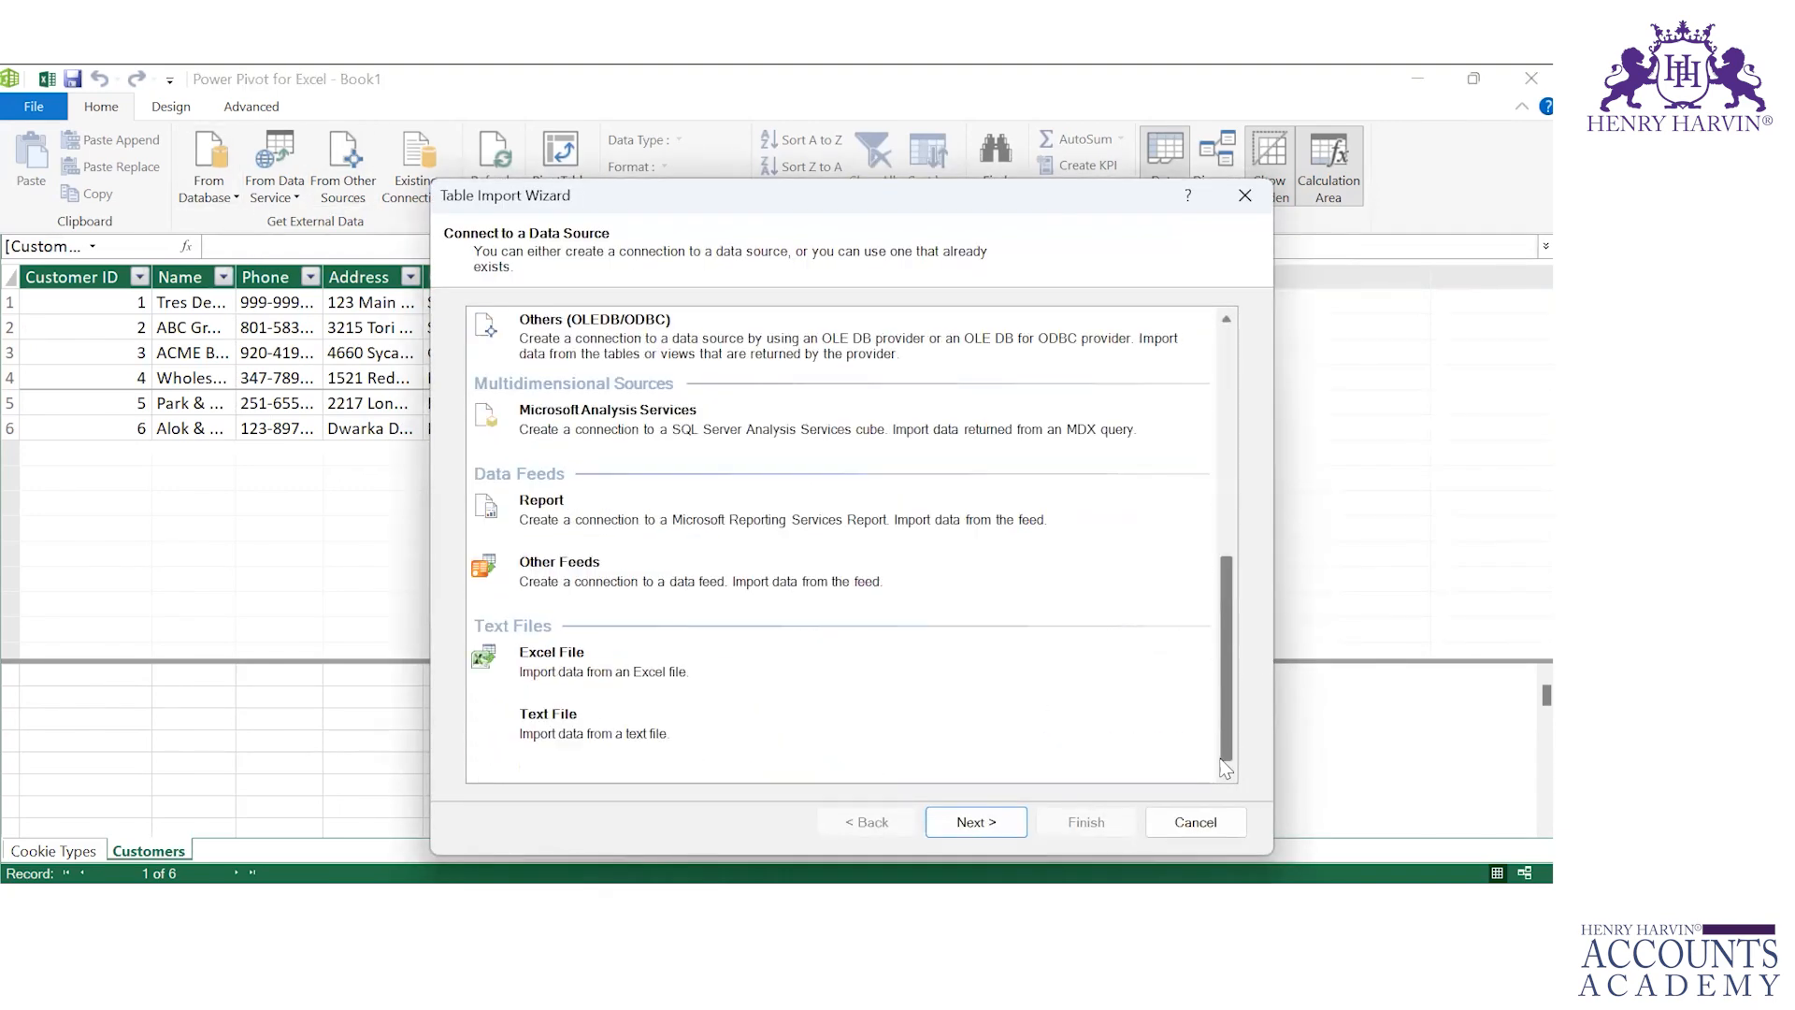
click(701, 658)
click(978, 823)
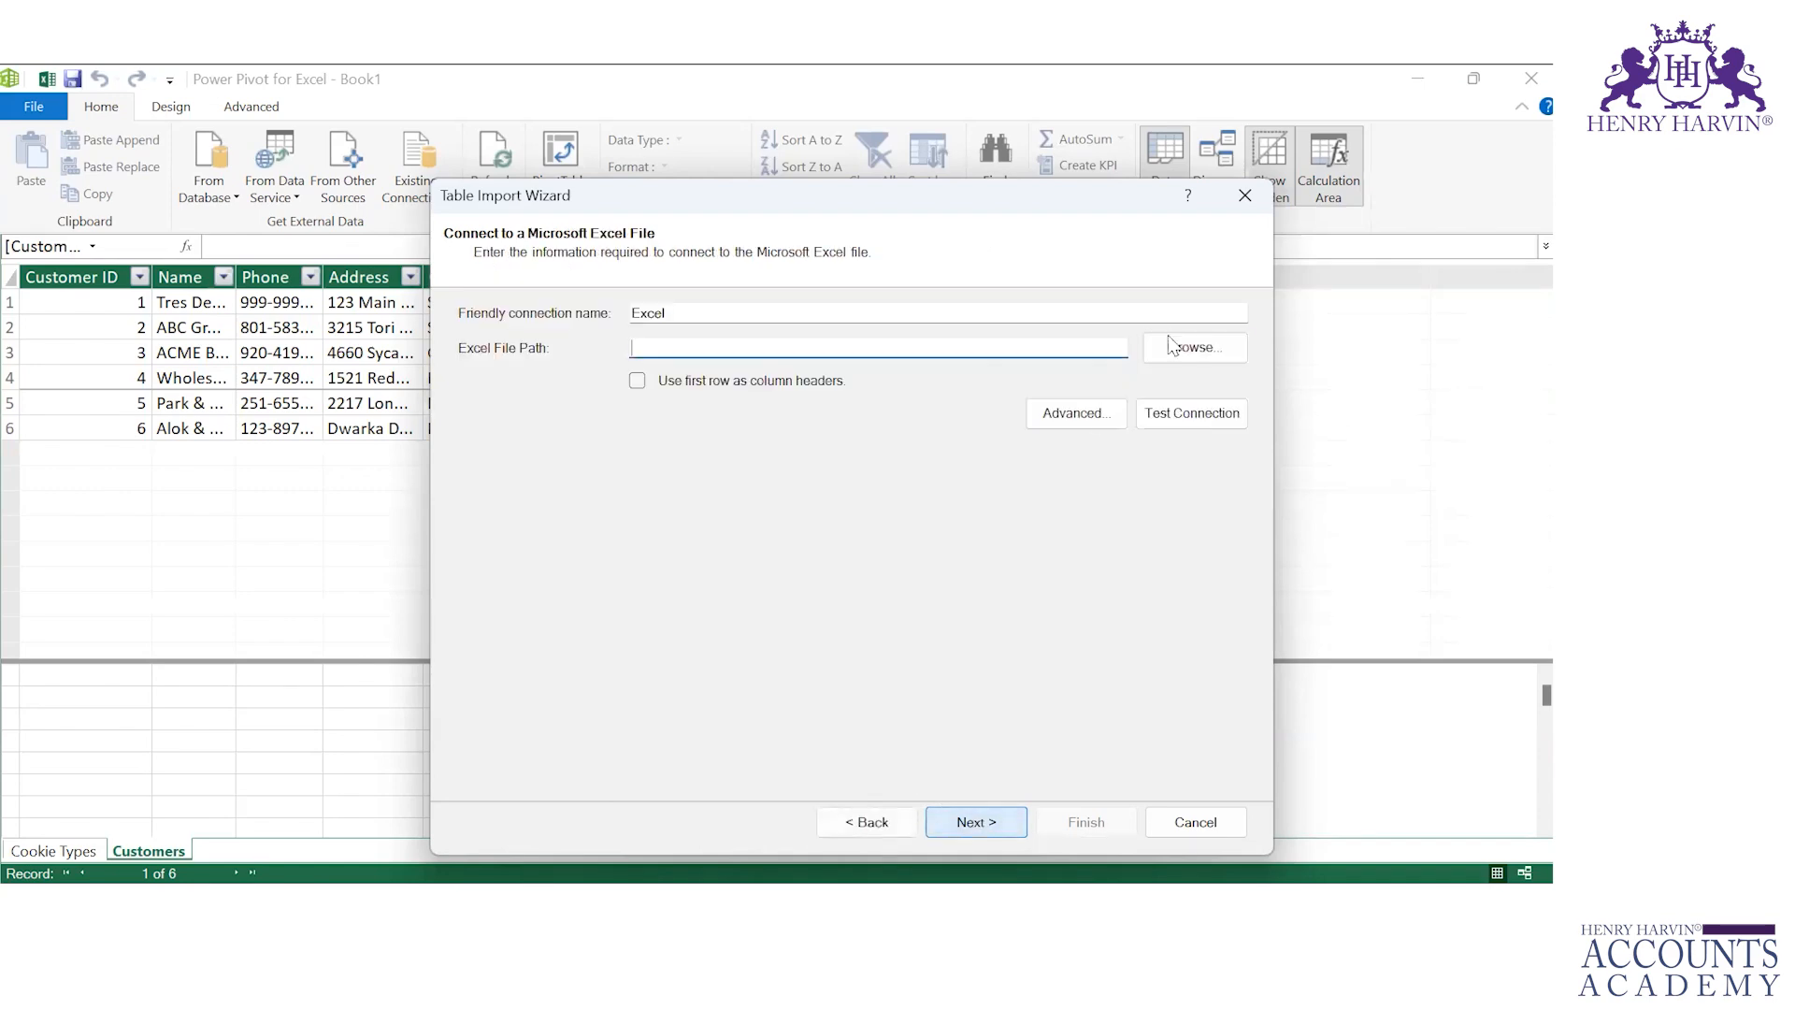
click(1185, 347)
click(704, 470)
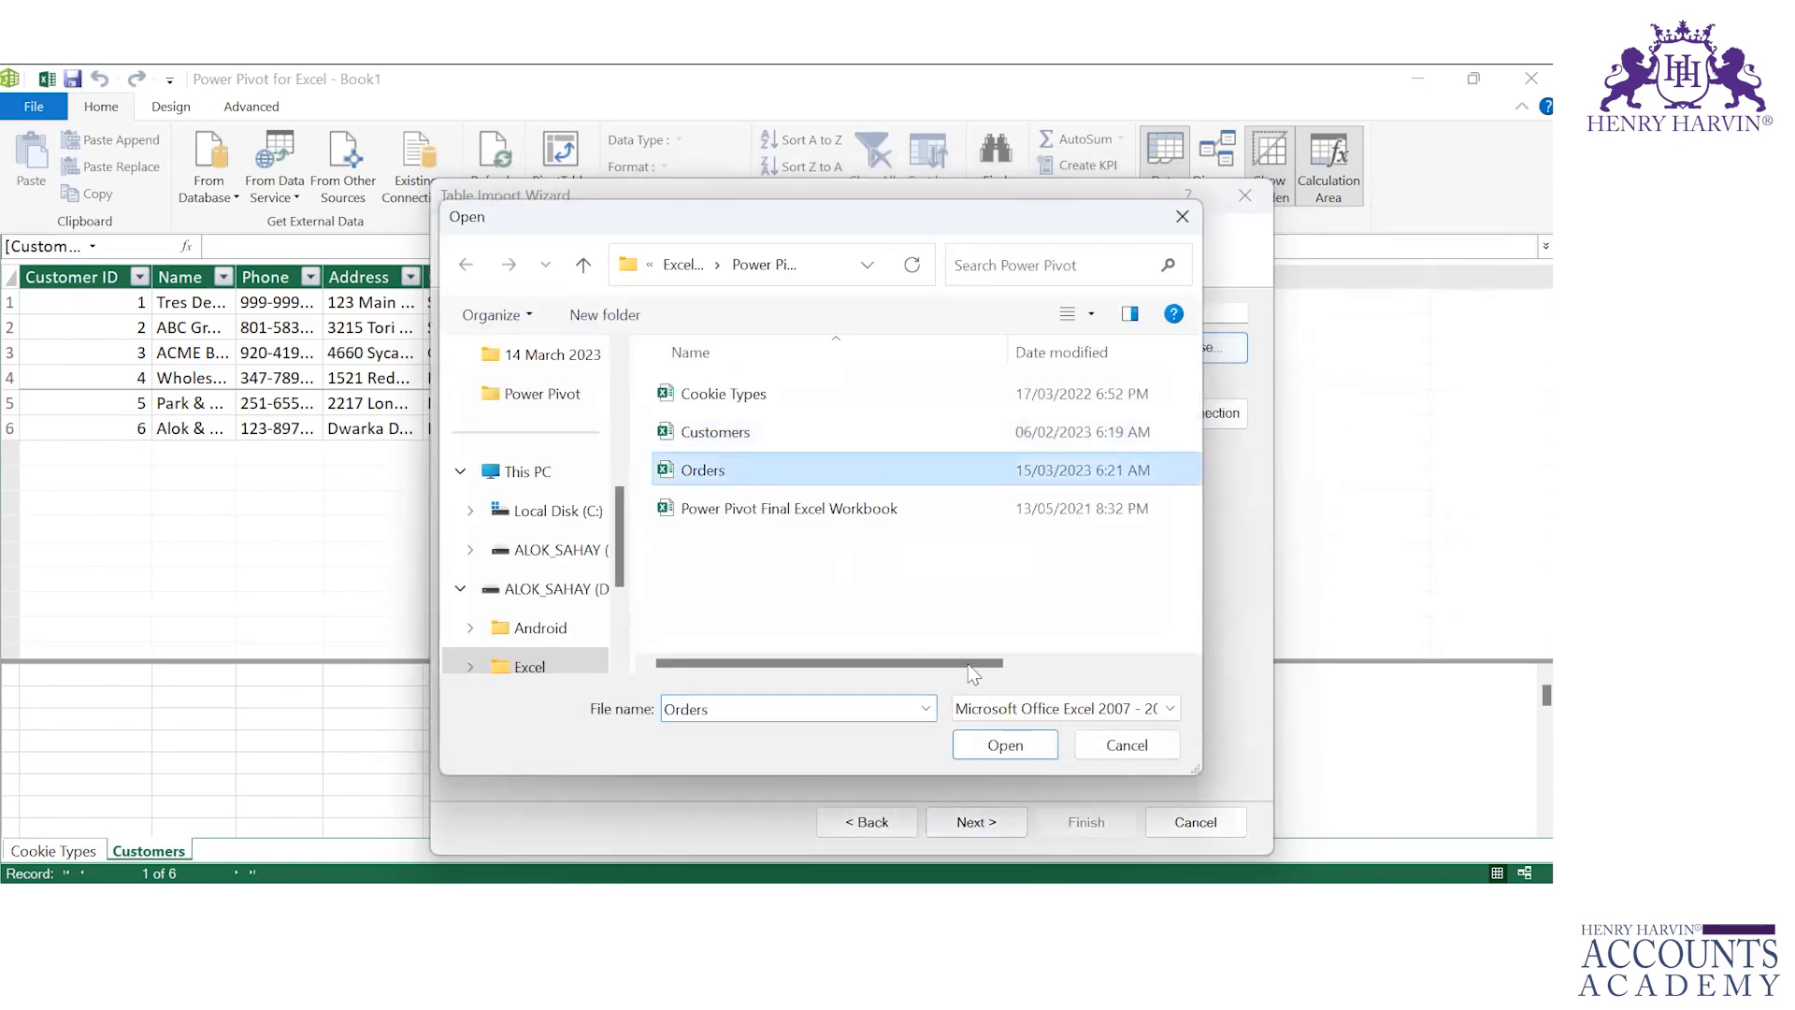
click(1002, 746)
click(637, 380)
click(984, 827)
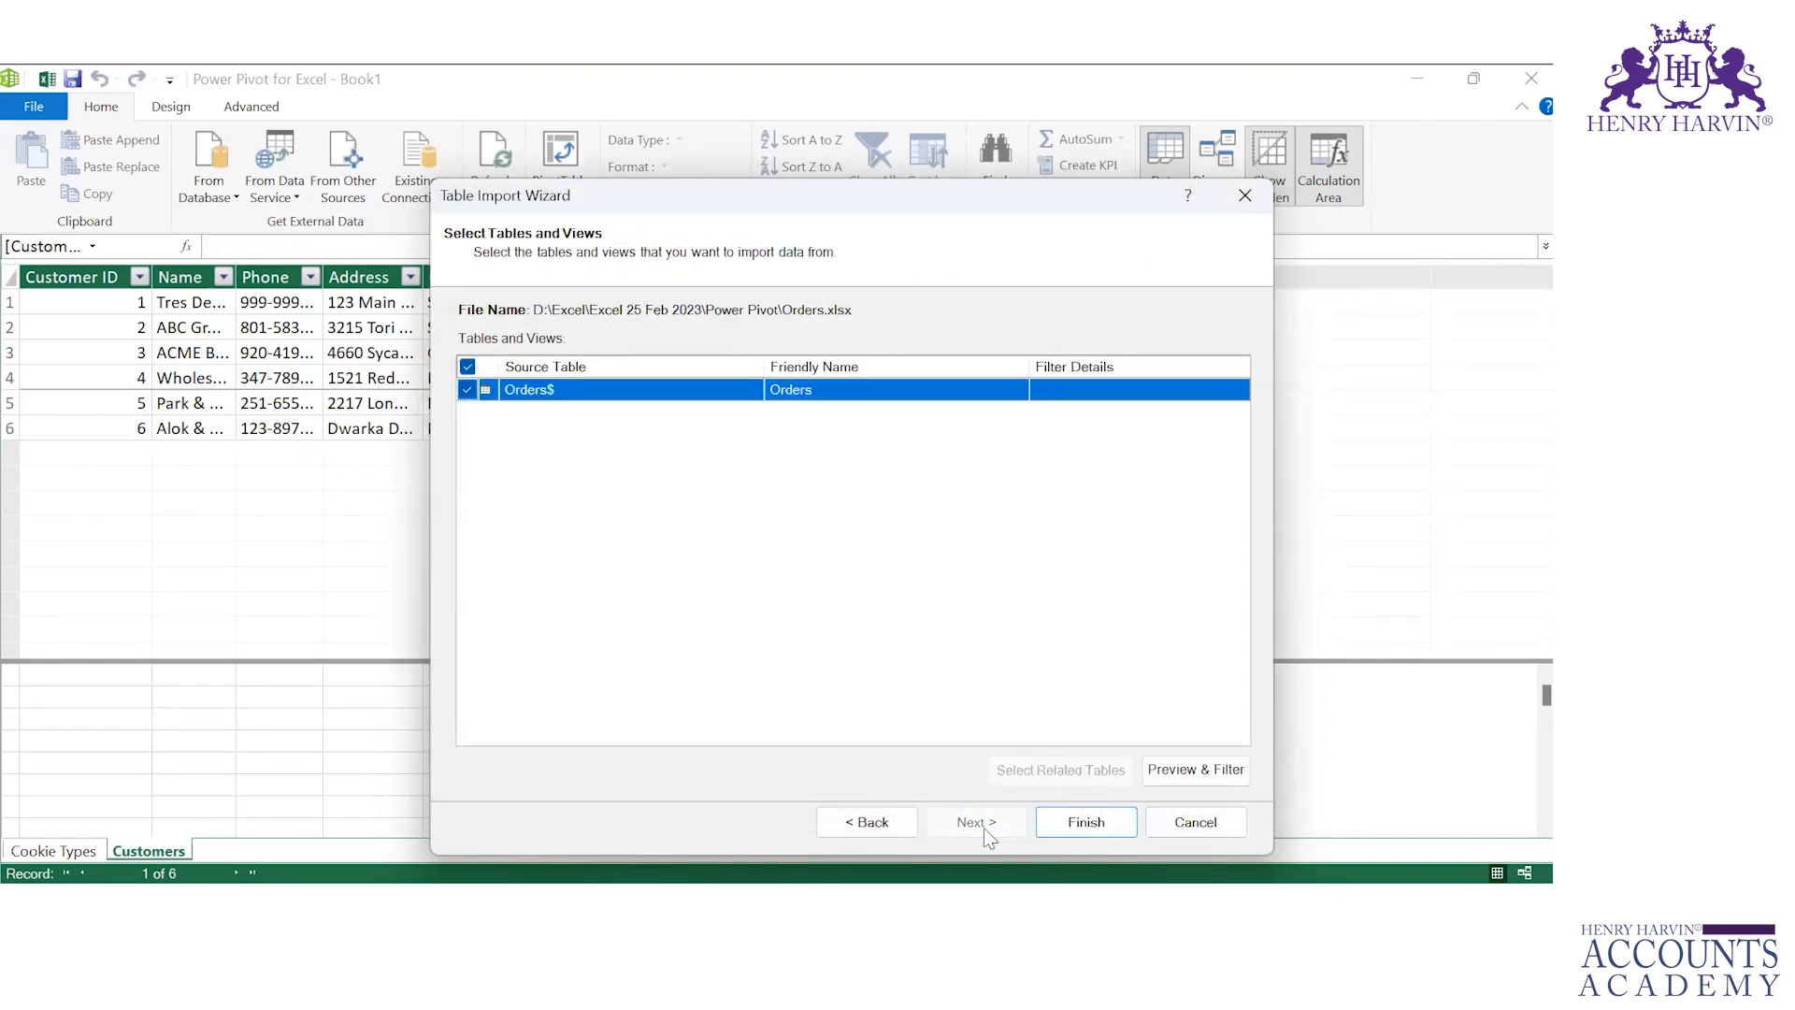
Step: Preview the Orders table and finish importing it into the data model
click(1188, 766)
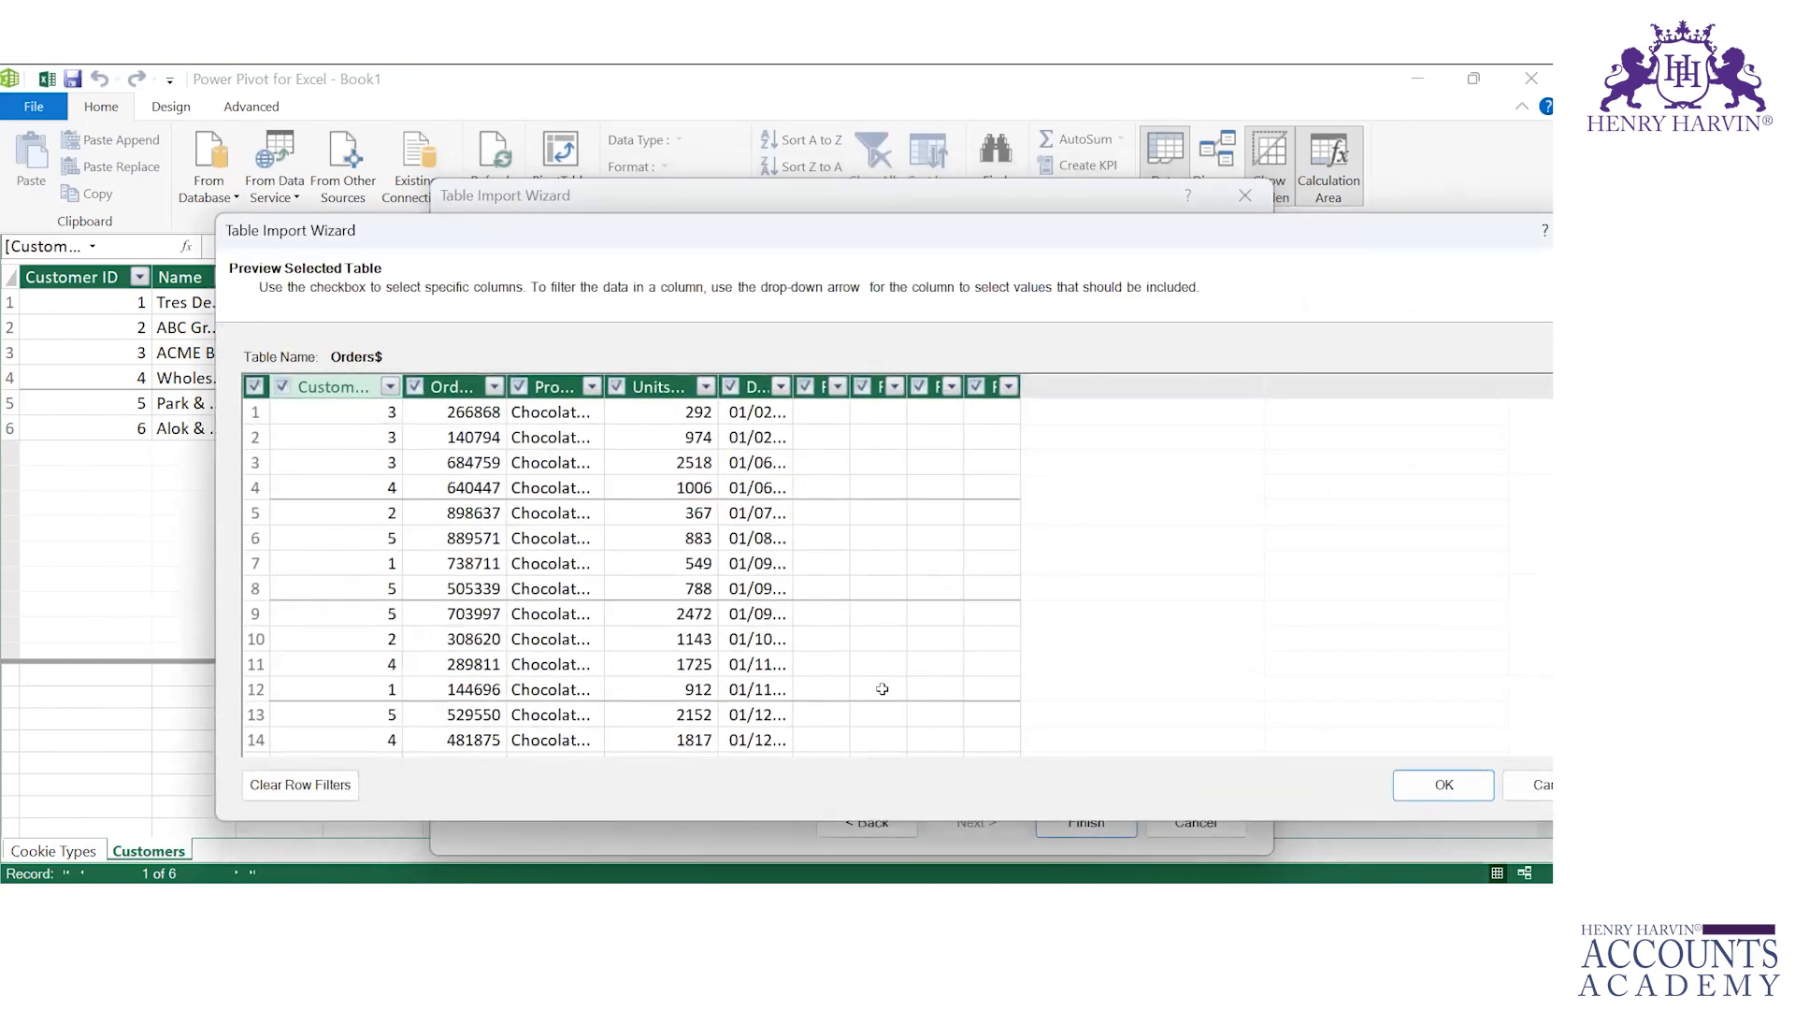
click(832, 414)
click(821, 386)
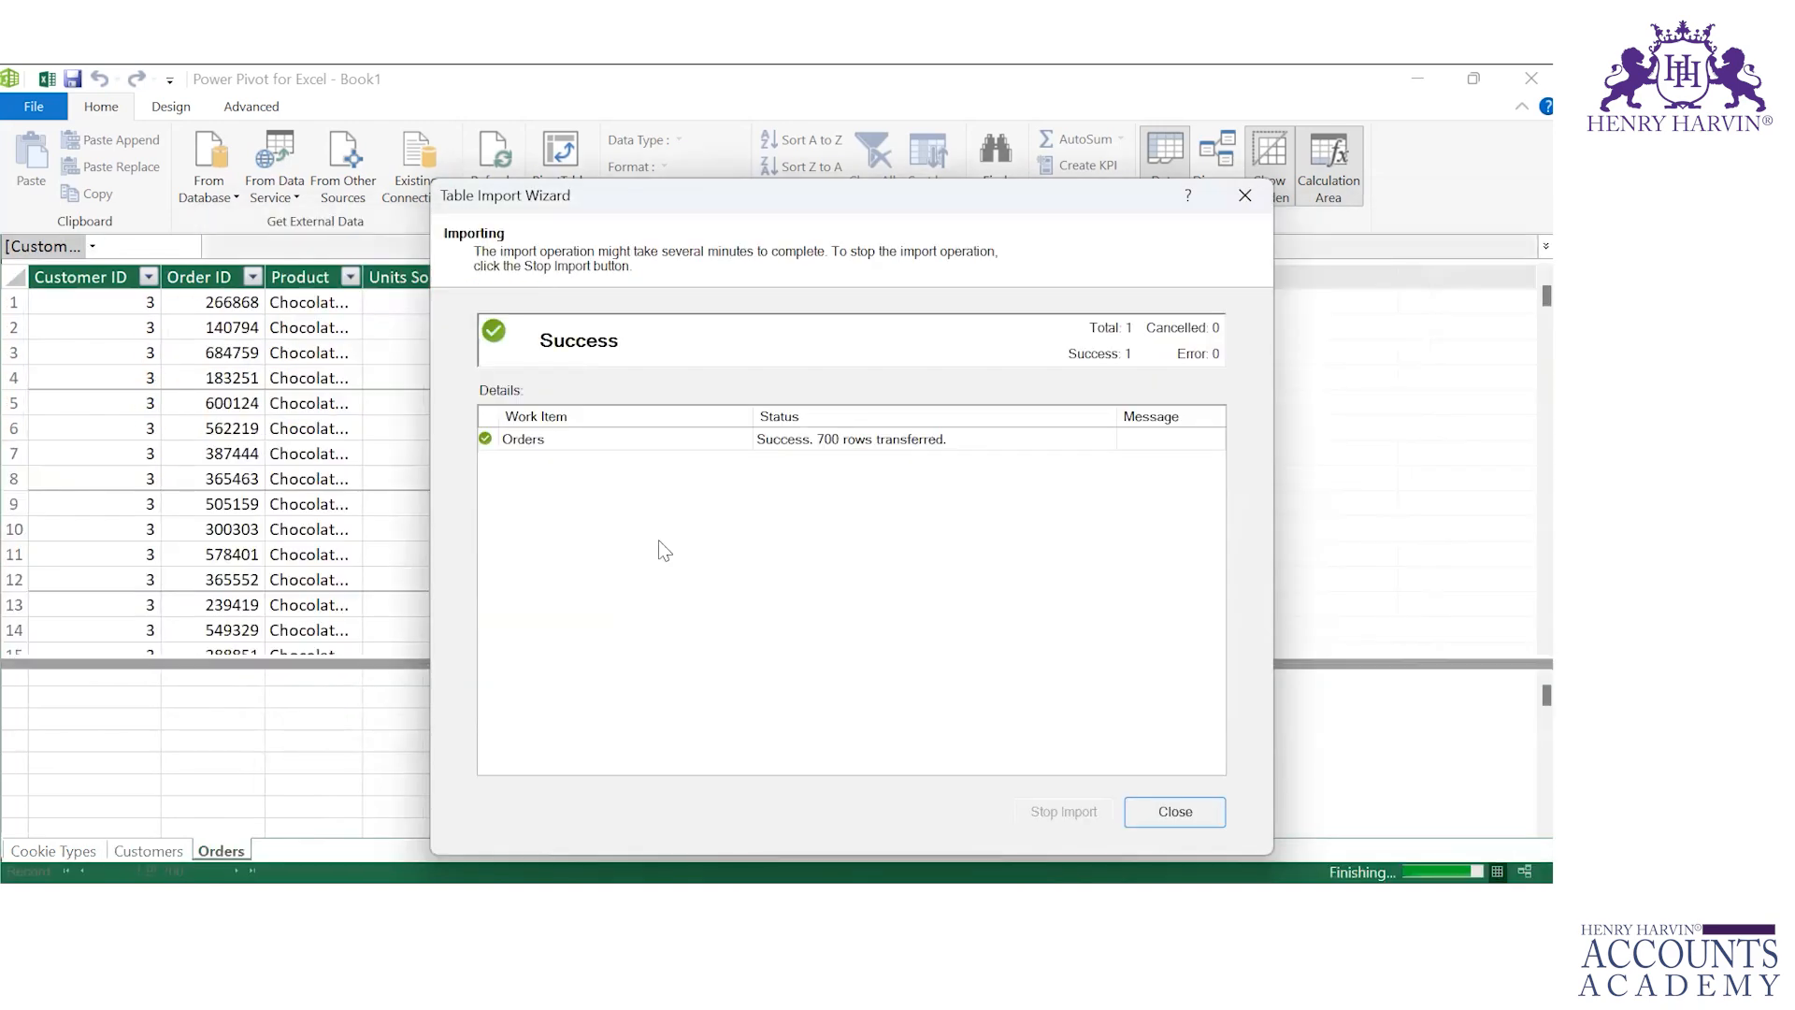
key(Return)
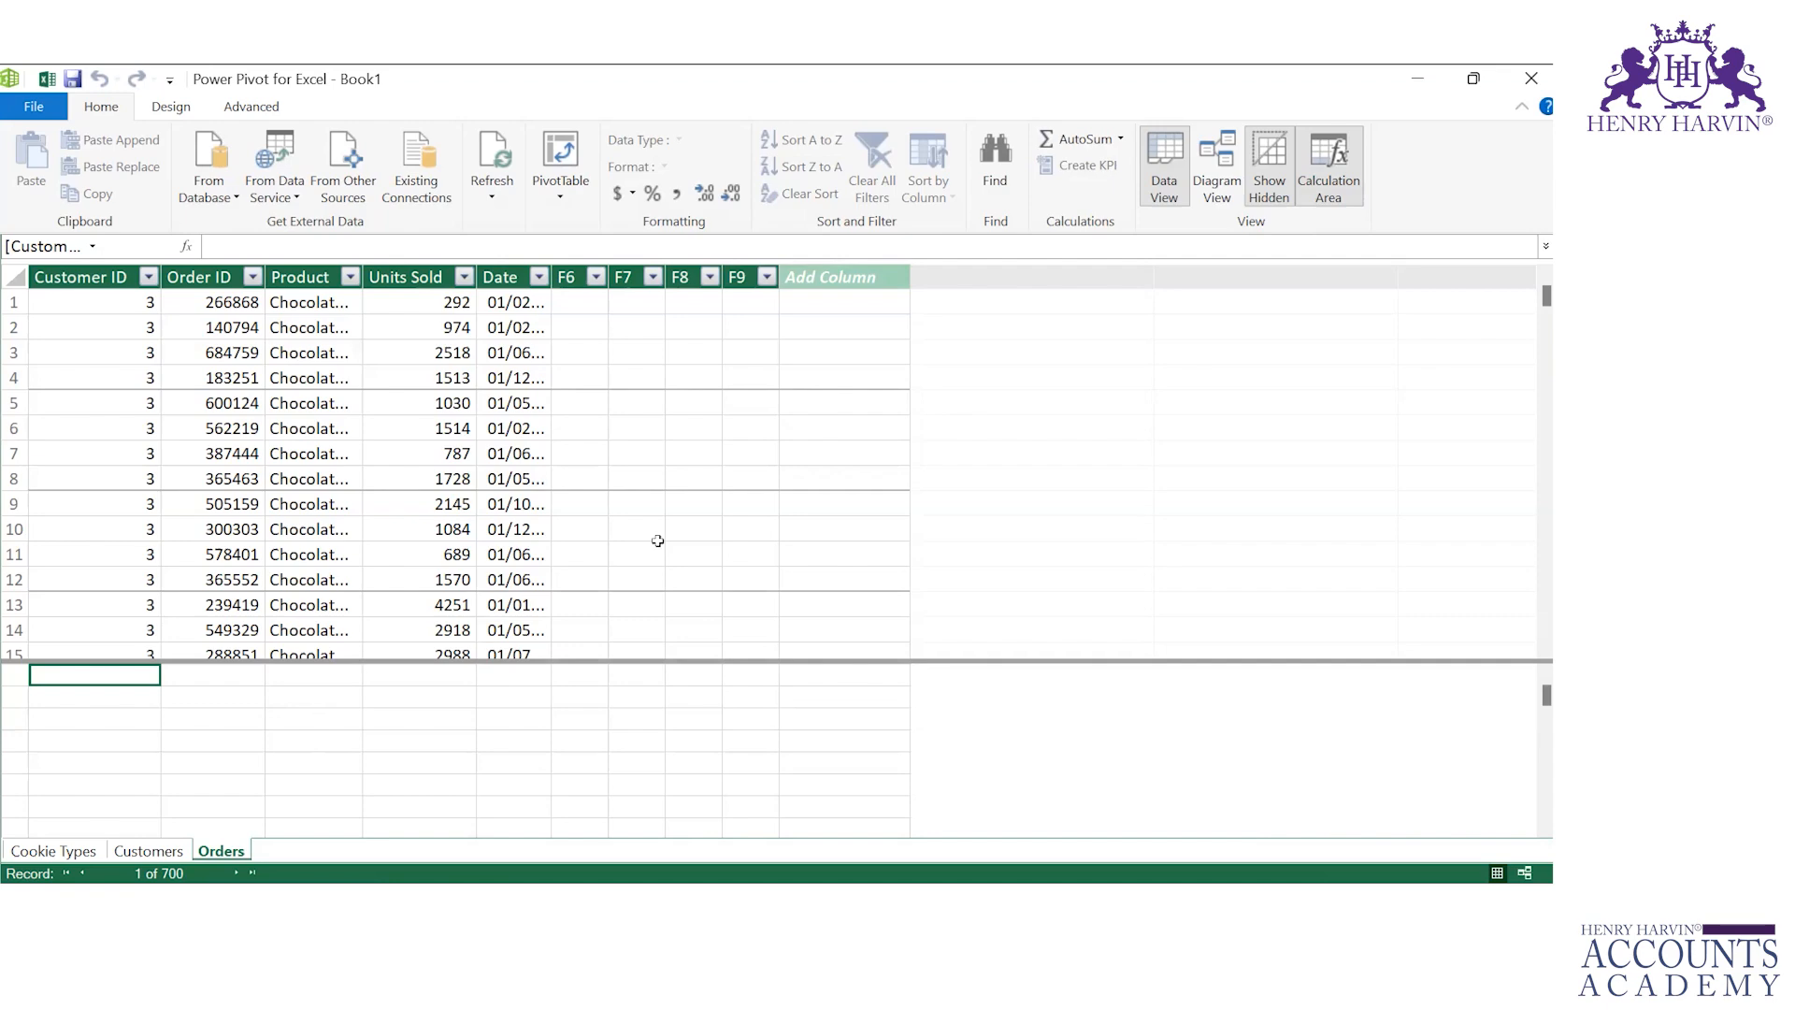
Step: Browse through the Cookie Types, Customers and Orders tables in the data model
click(54, 850)
click(222, 851)
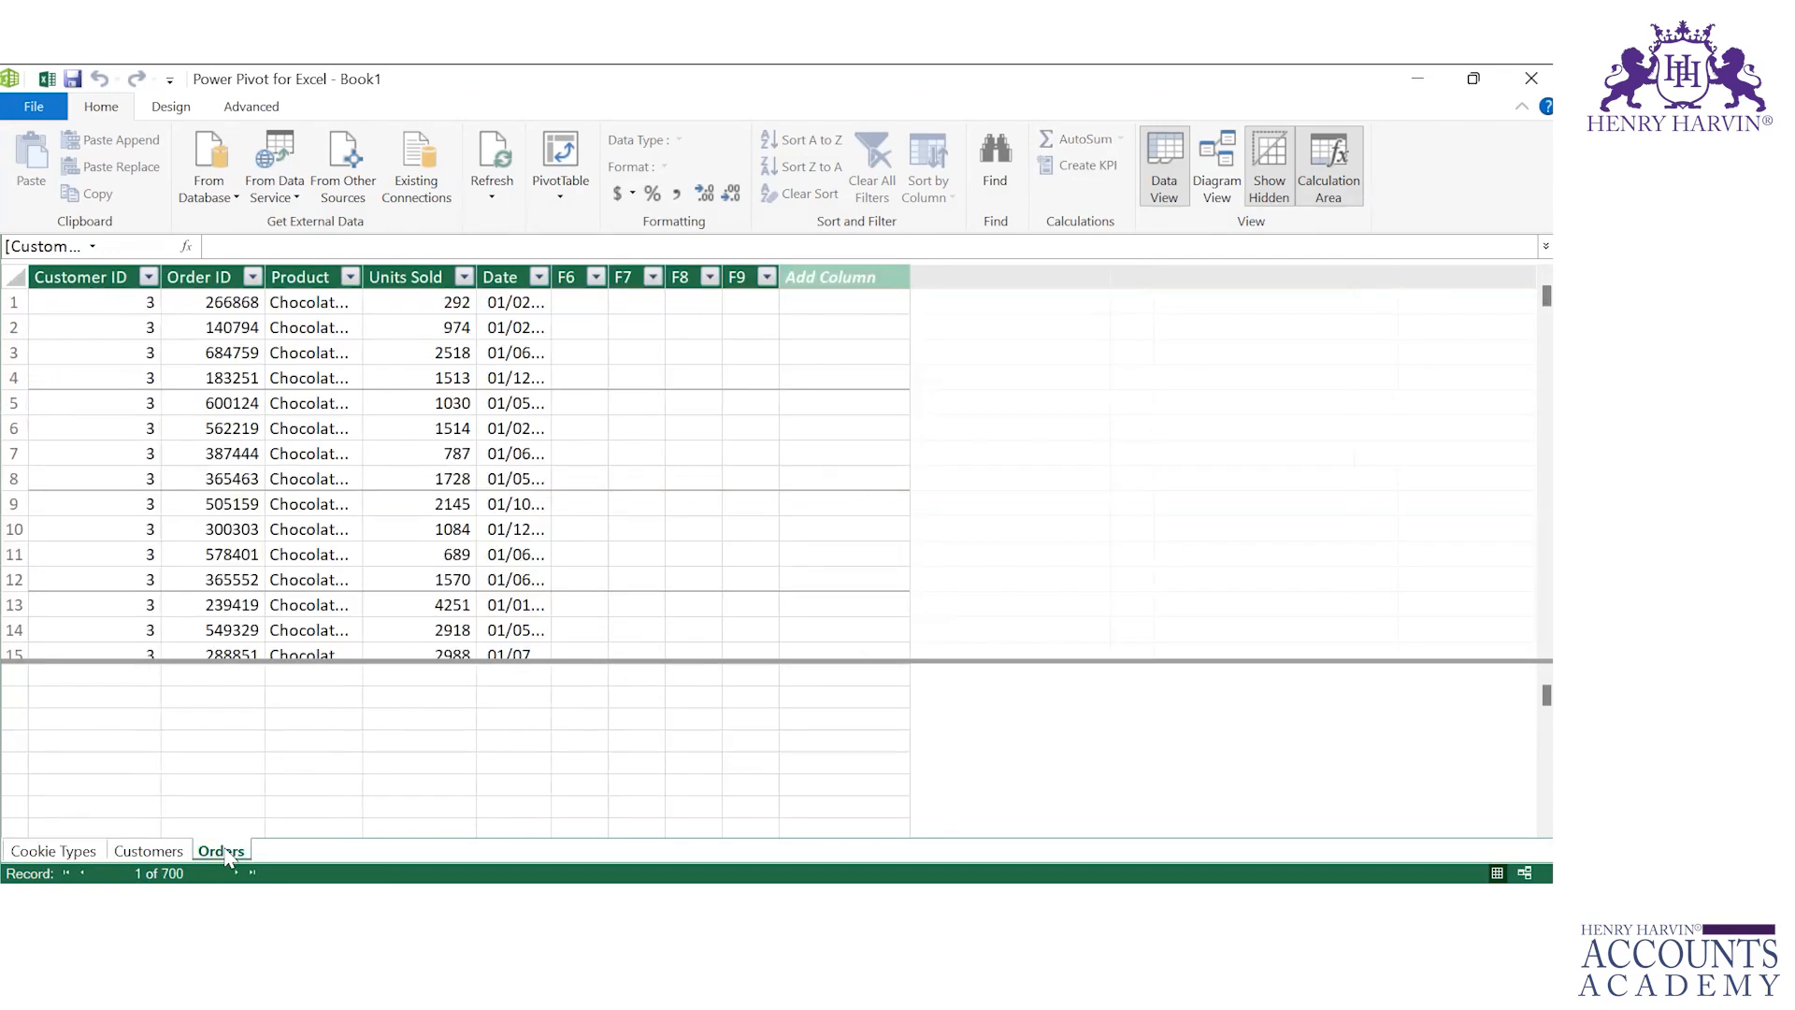
click(185, 851)
click(205, 853)
click(88, 853)
click(148, 851)
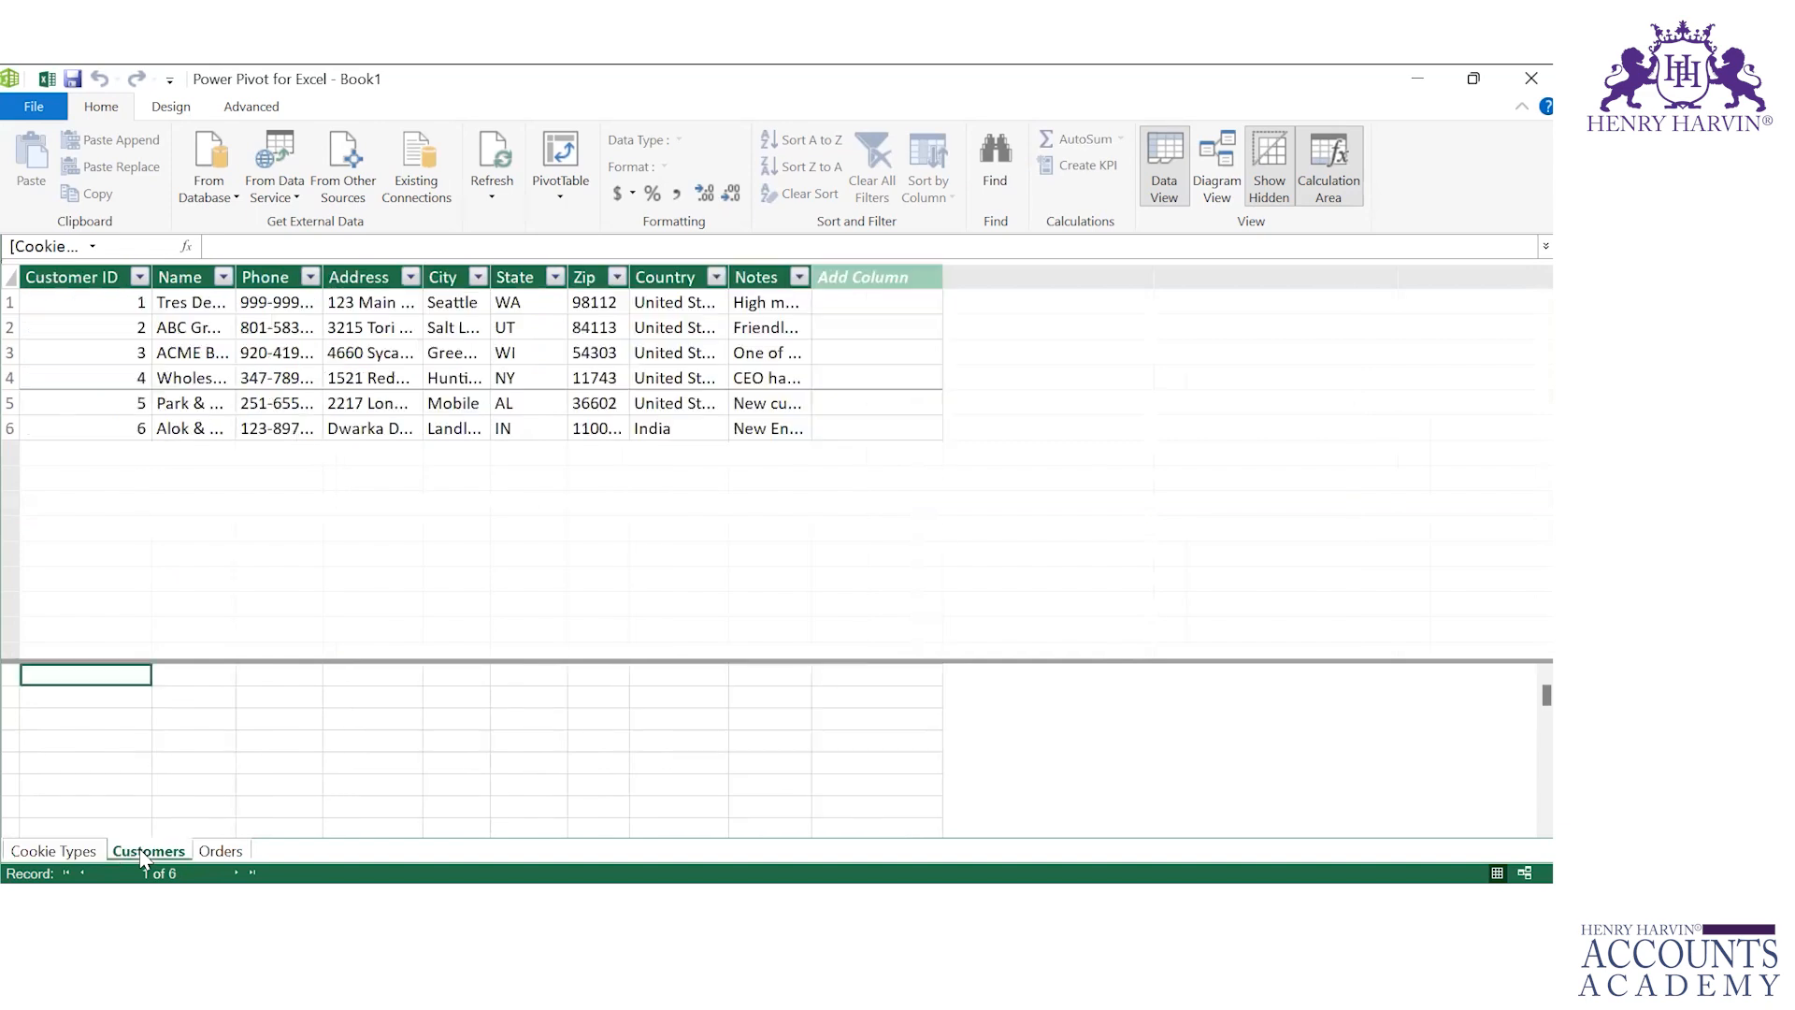
click(224, 851)
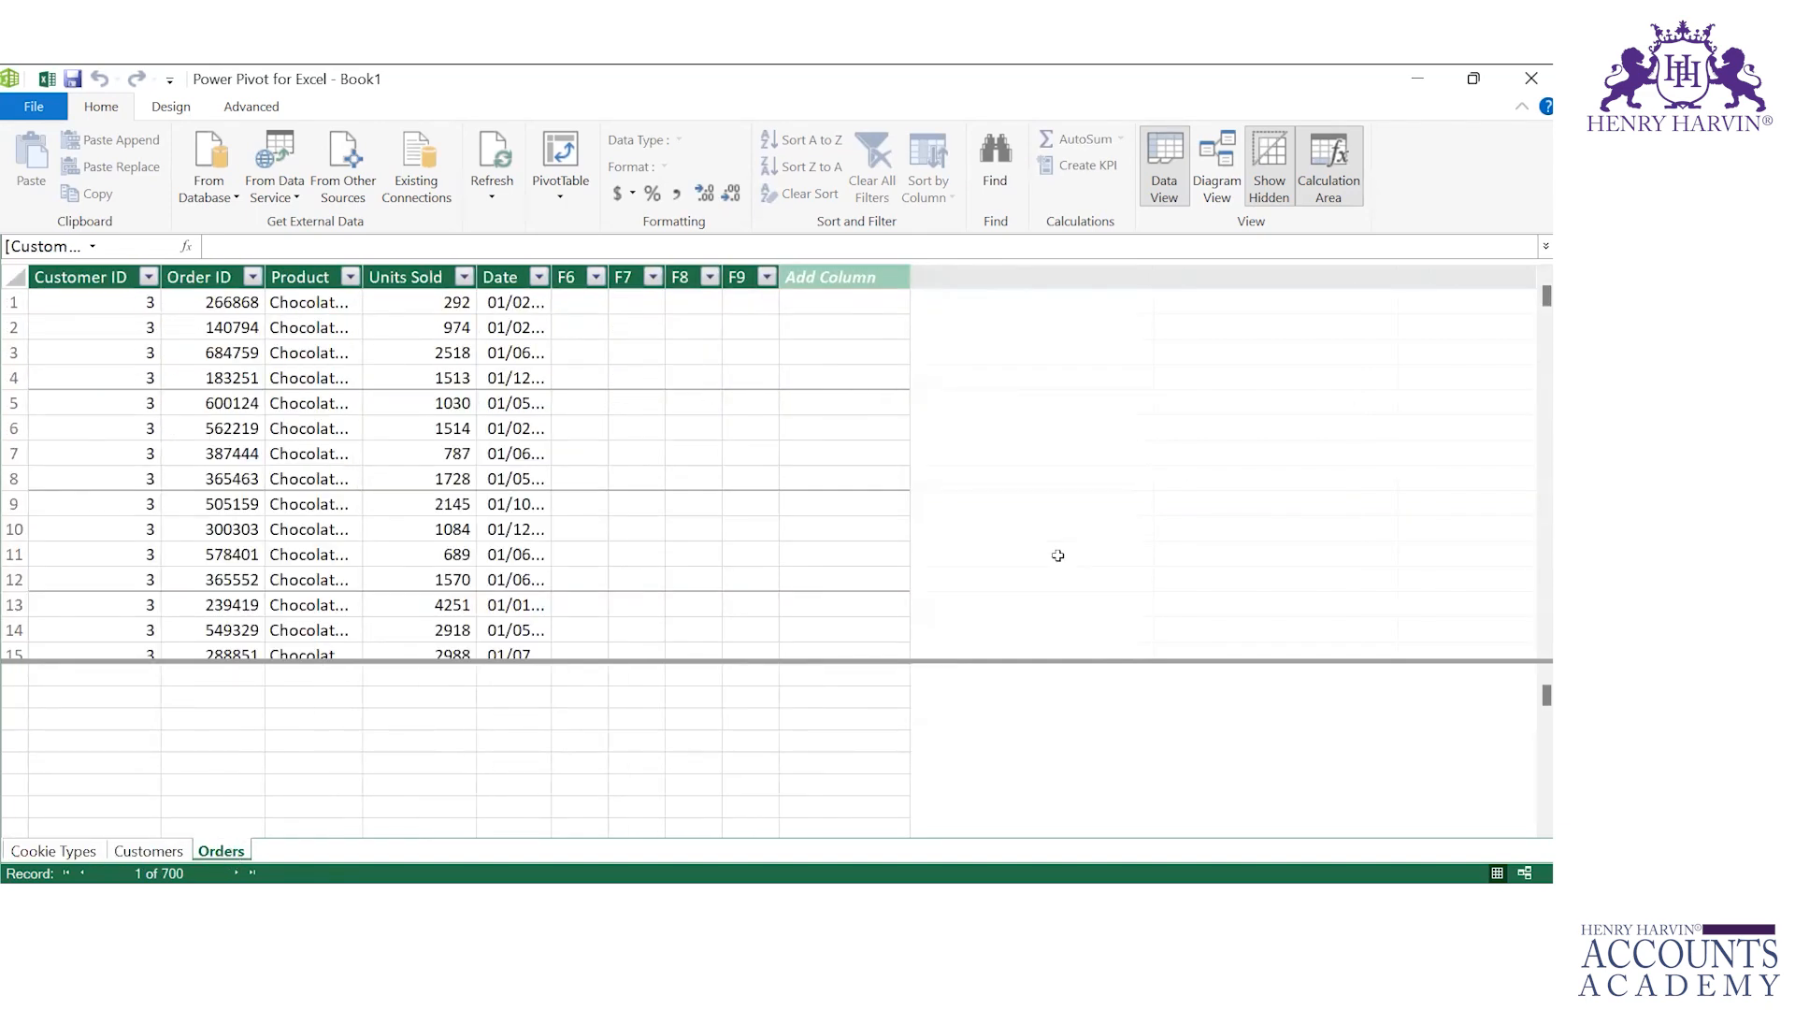
Step: Switch to Diagram View, enlarge the table boxes and arrange them with Orders between Cookie Types and Customers
click(1206, 185)
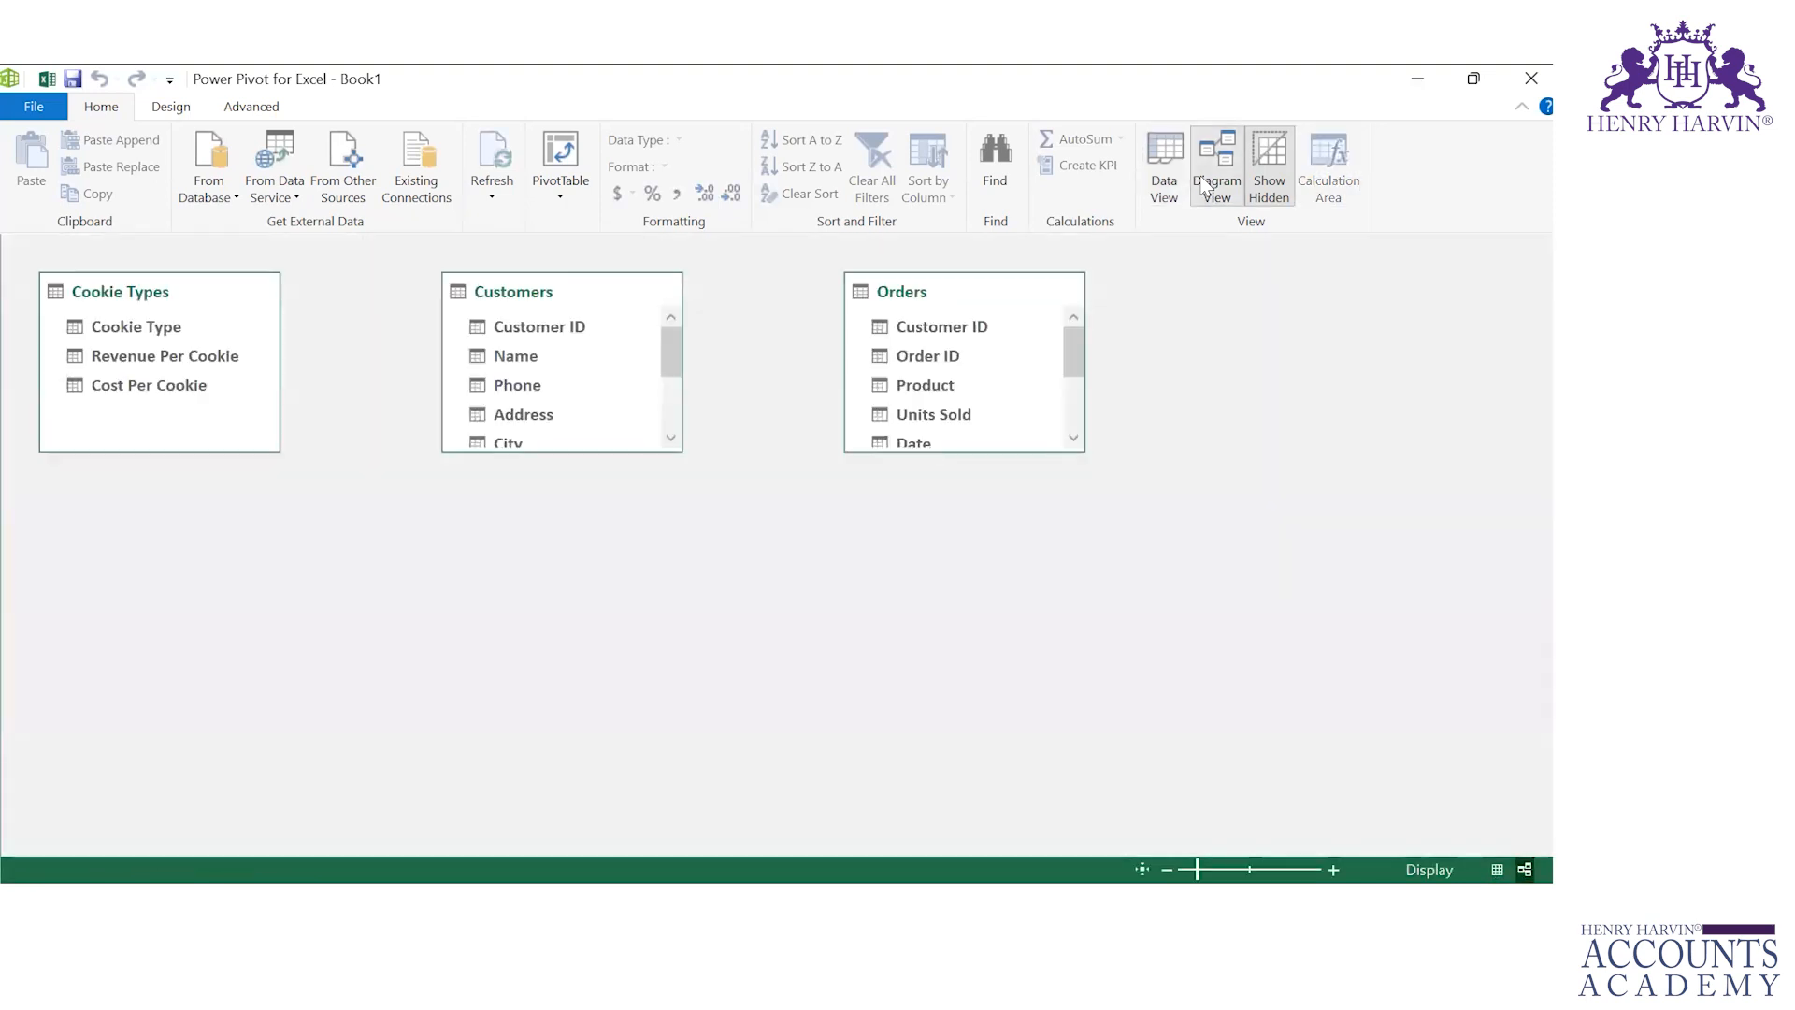
drag(553, 452, 554, 537)
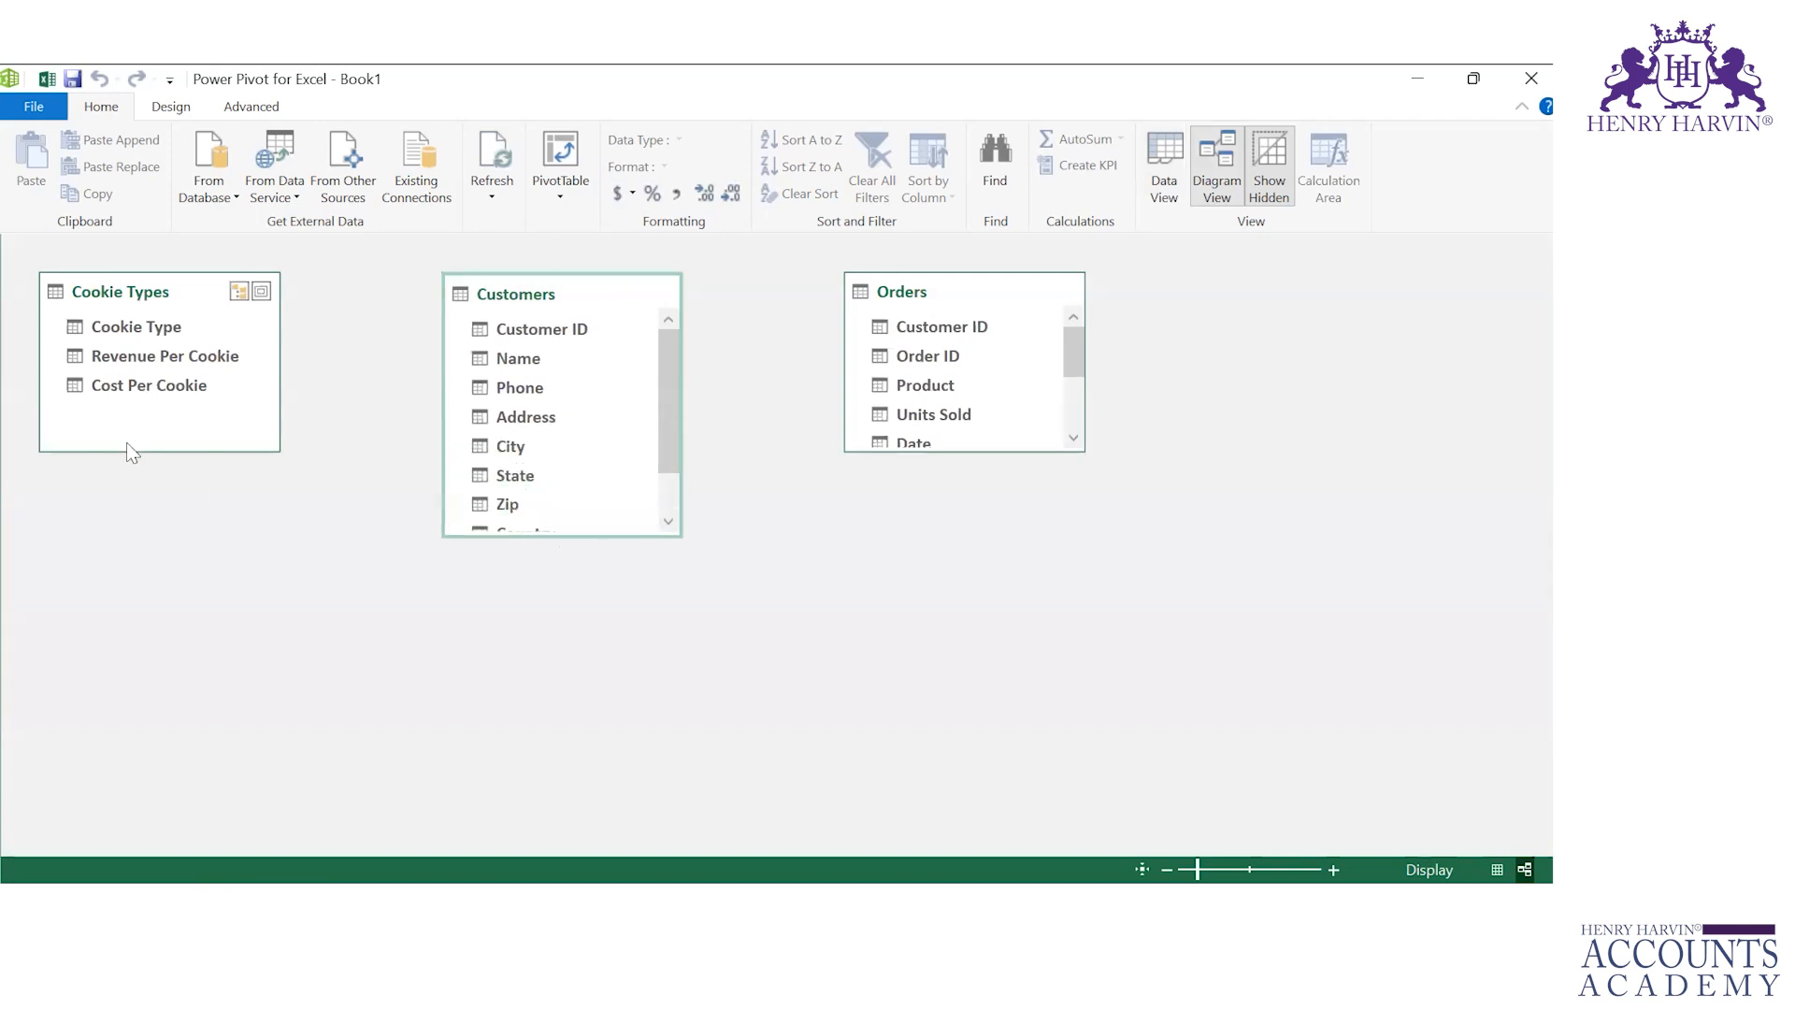
drag(129, 450, 121, 597)
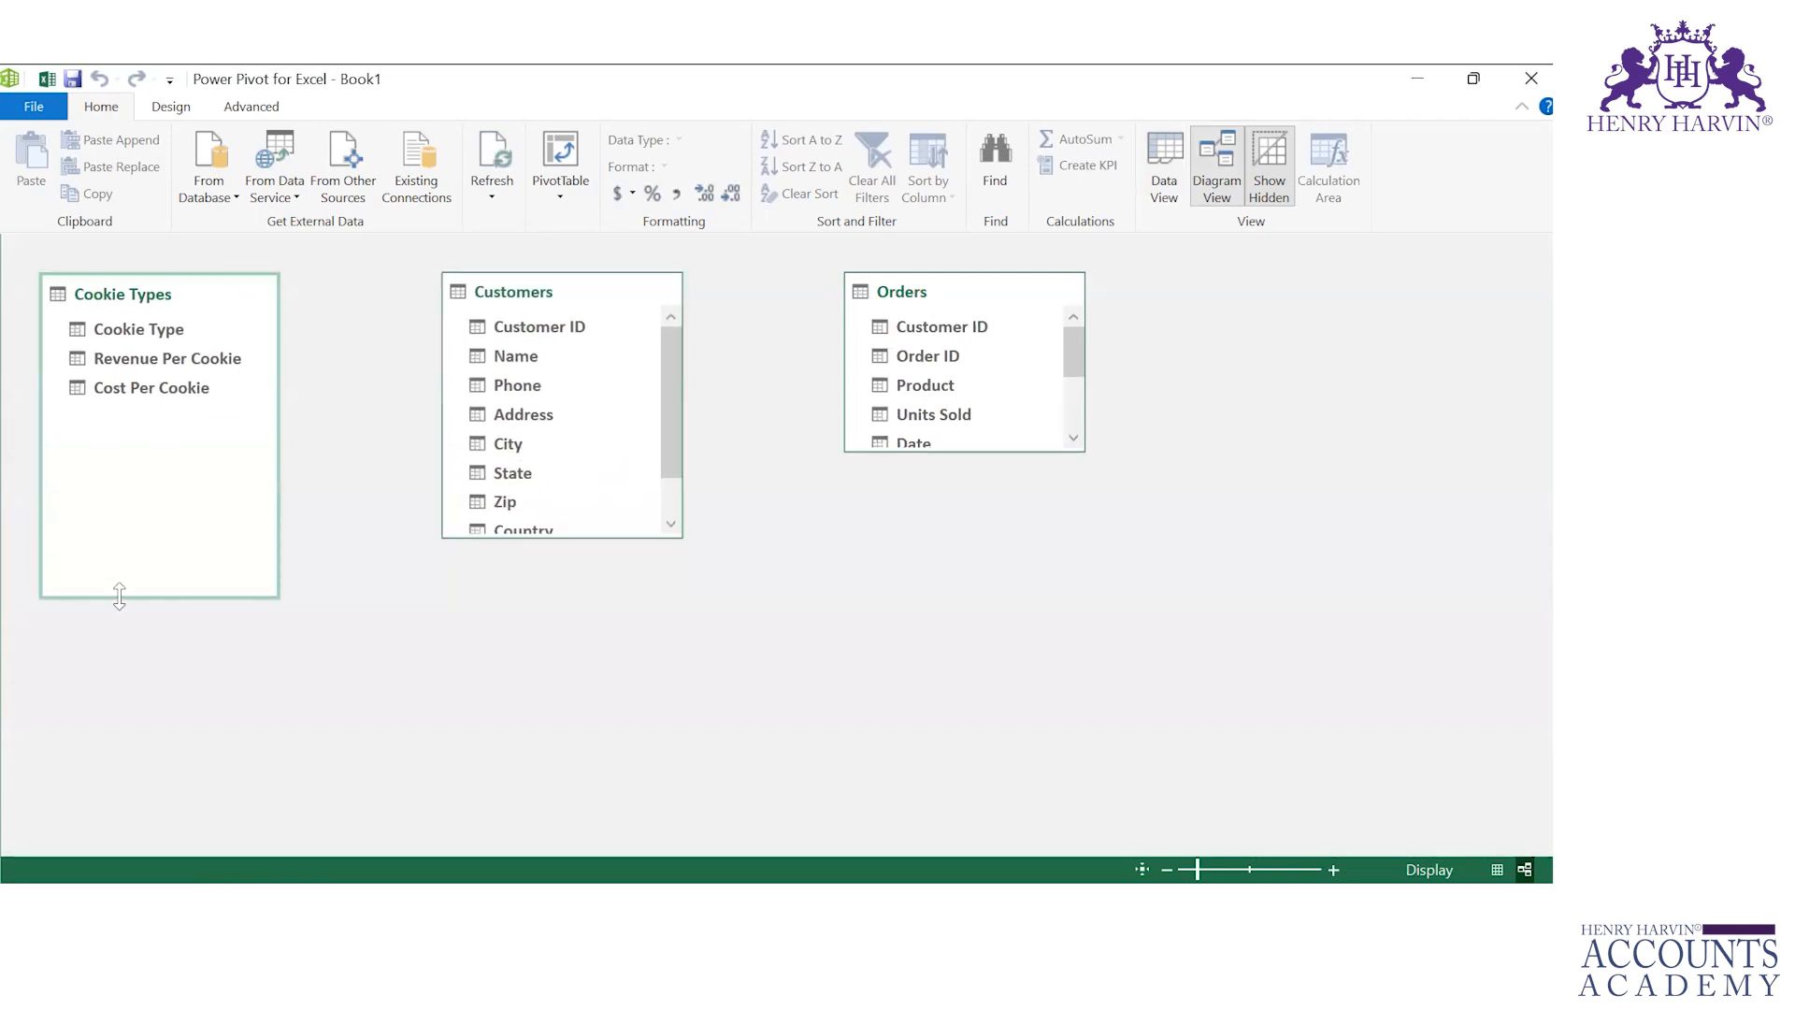
drag(954, 450, 949, 592)
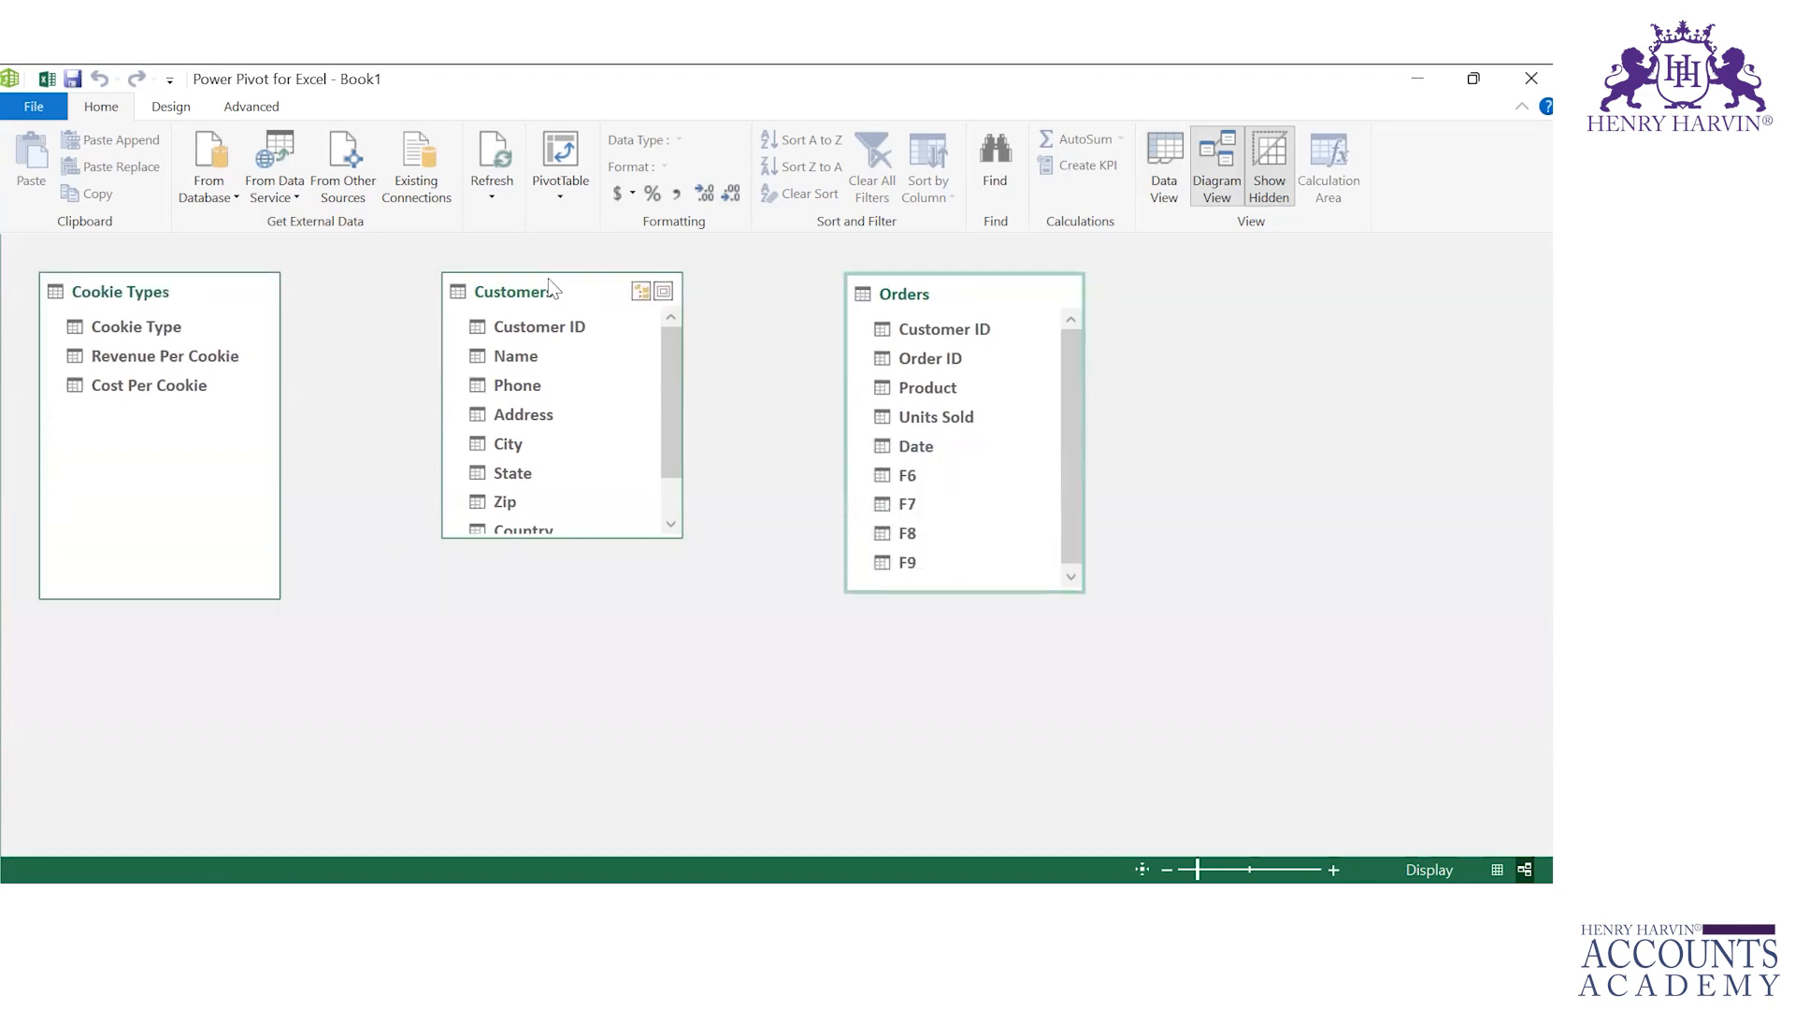
drag(552, 287, 1308, 314)
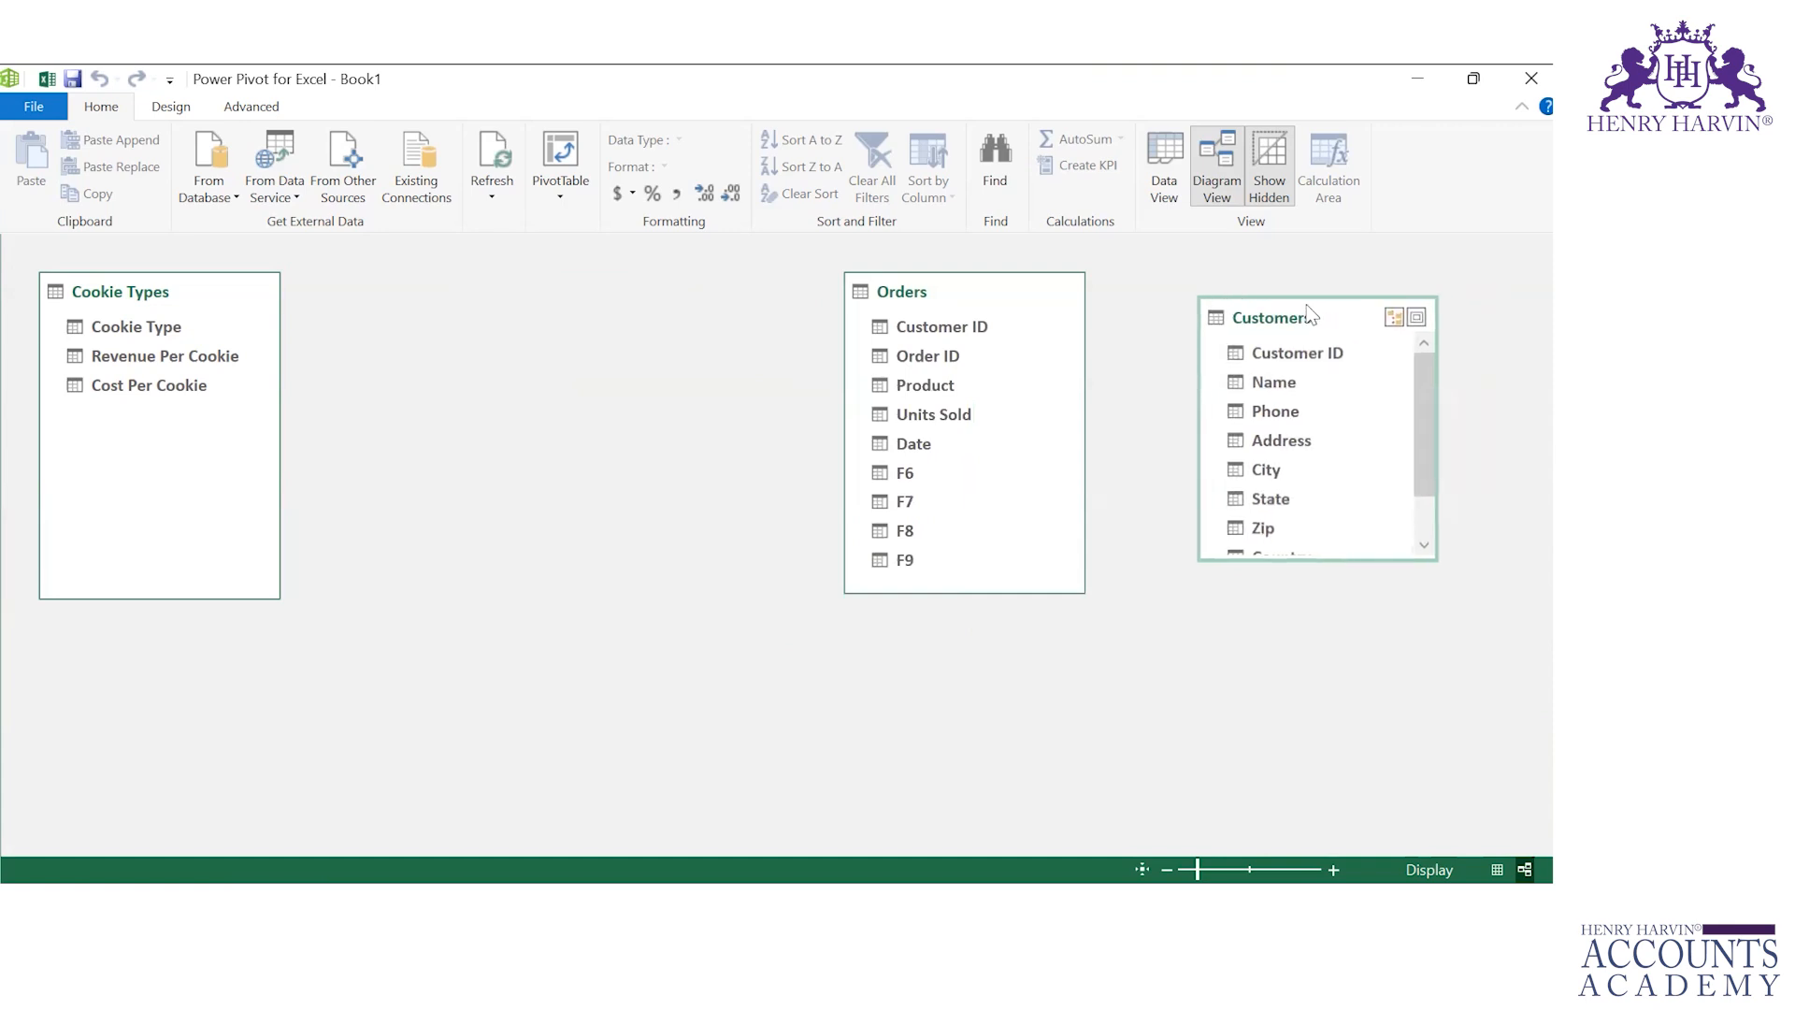
drag(979, 290, 541, 291)
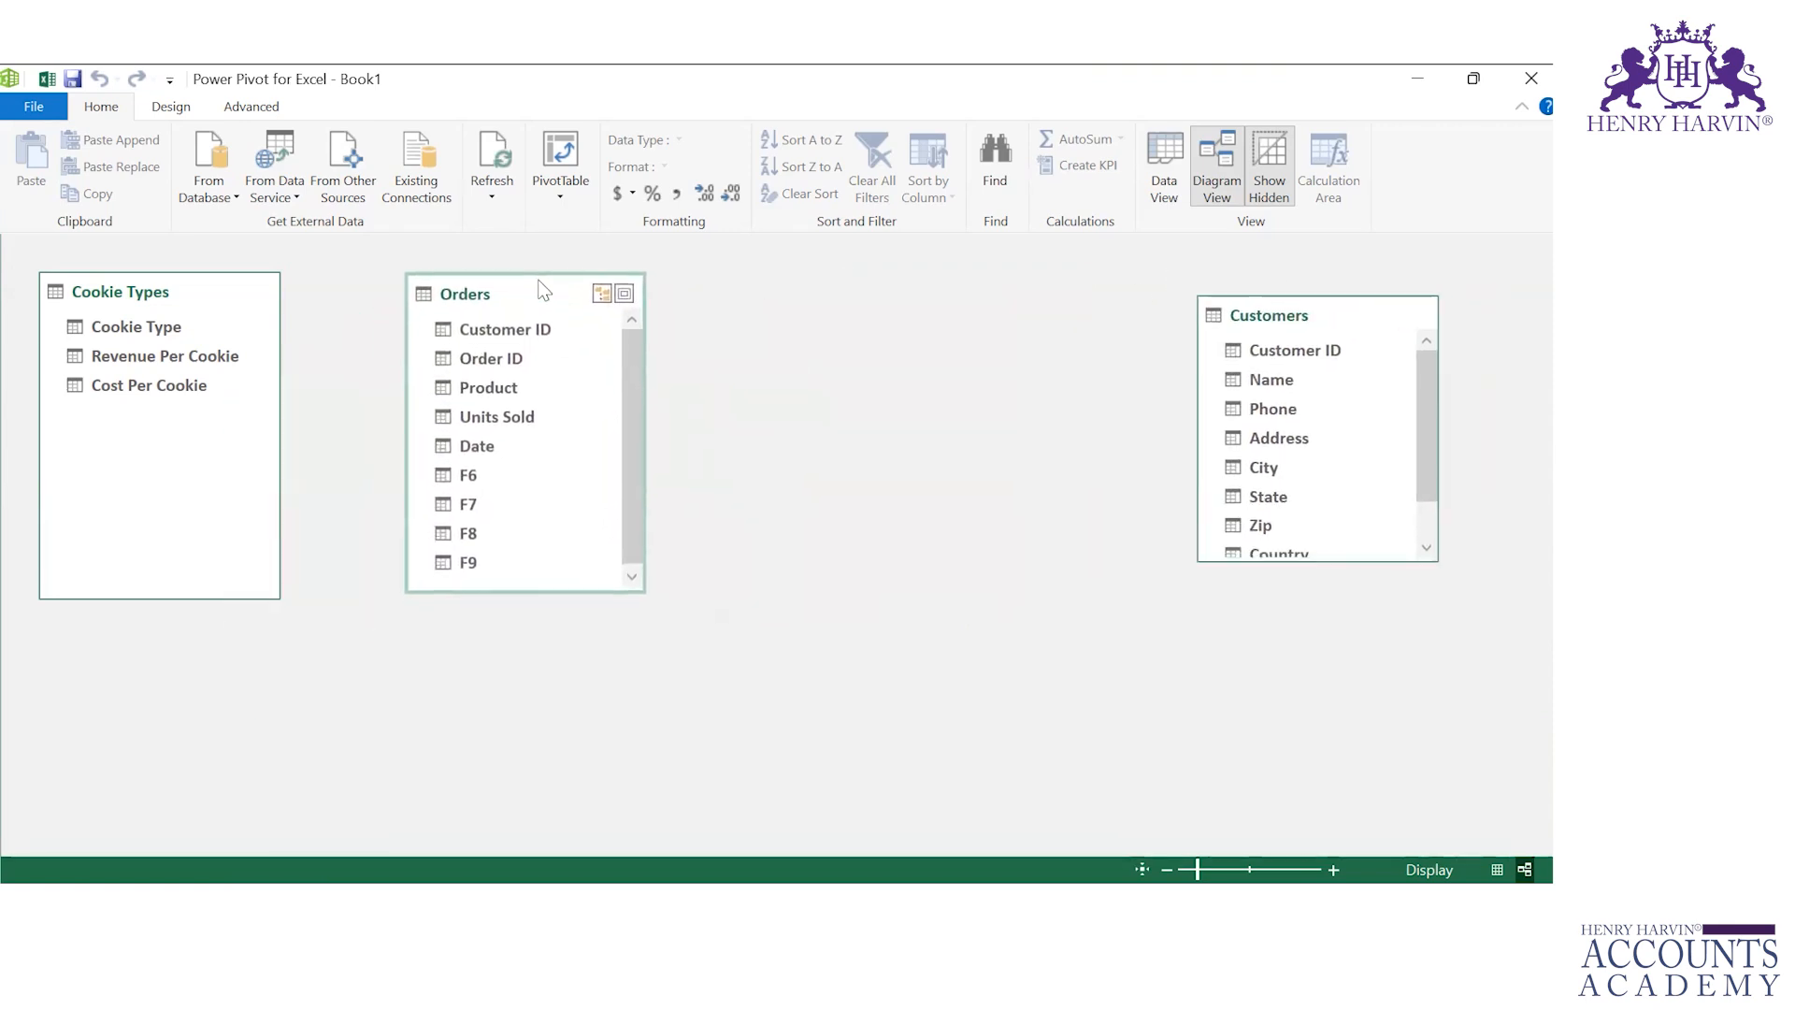
drag(1346, 312, 959, 297)
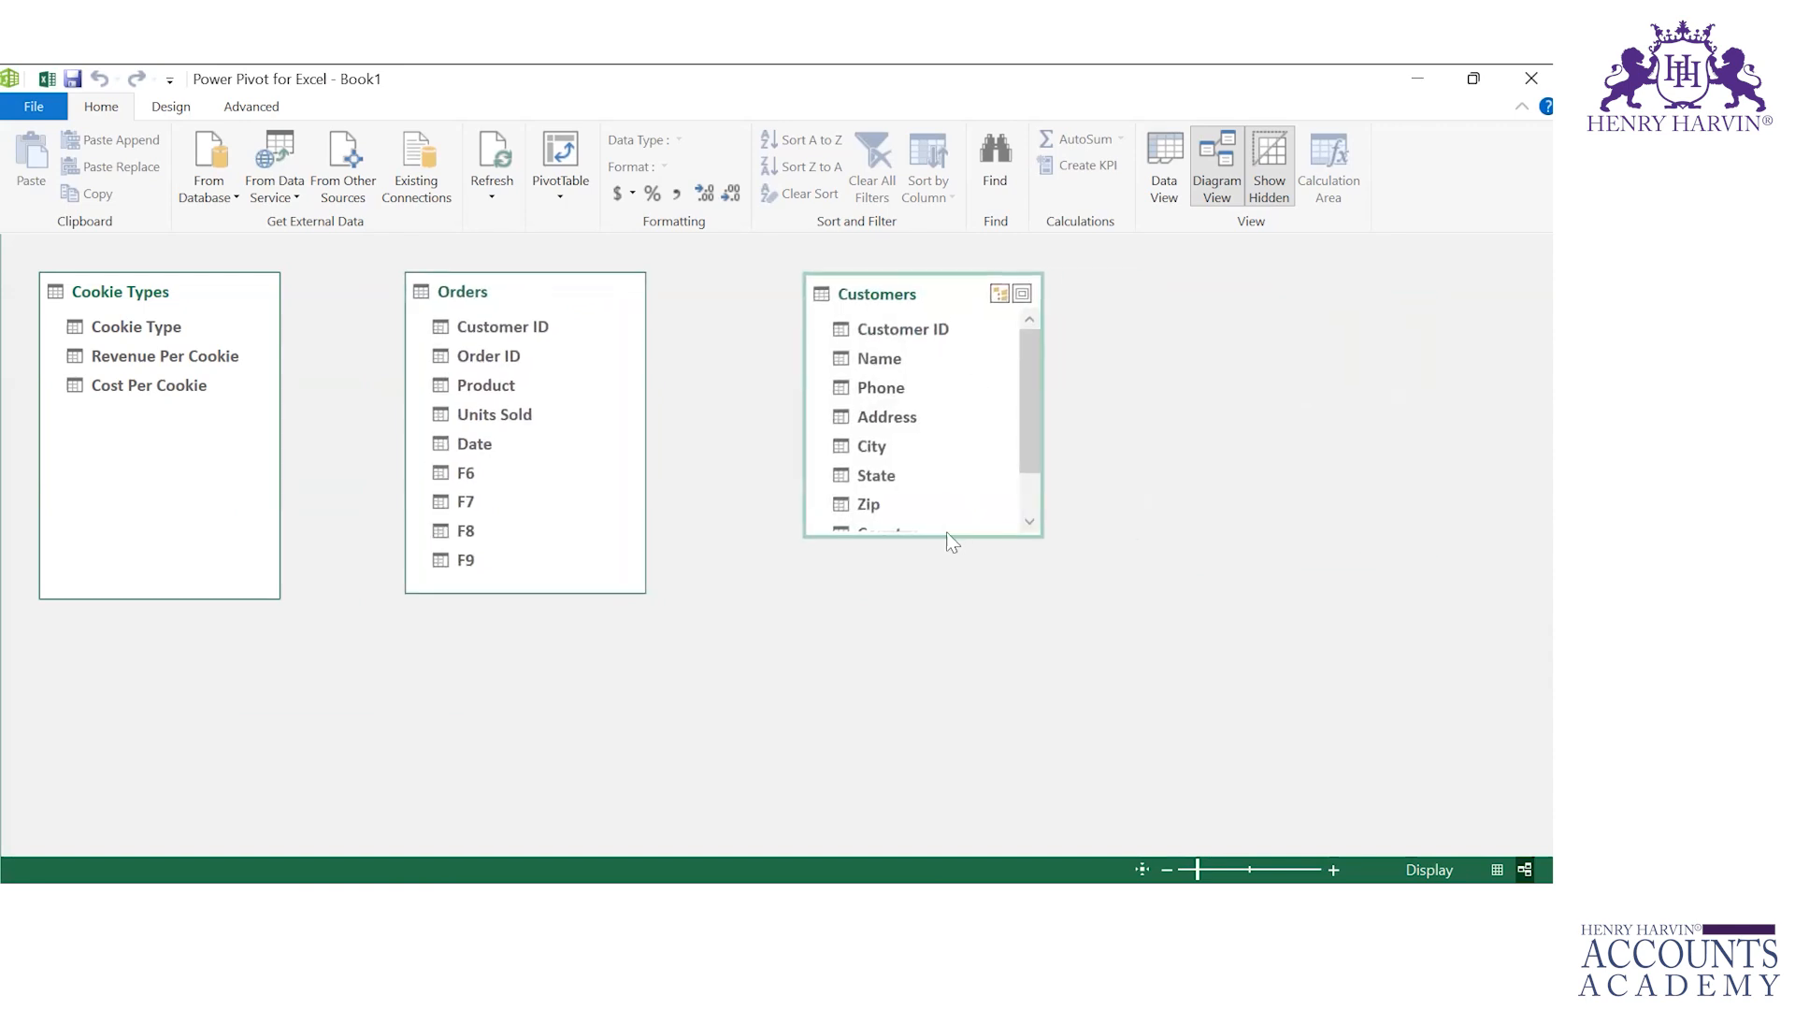
drag(910, 539, 926, 619)
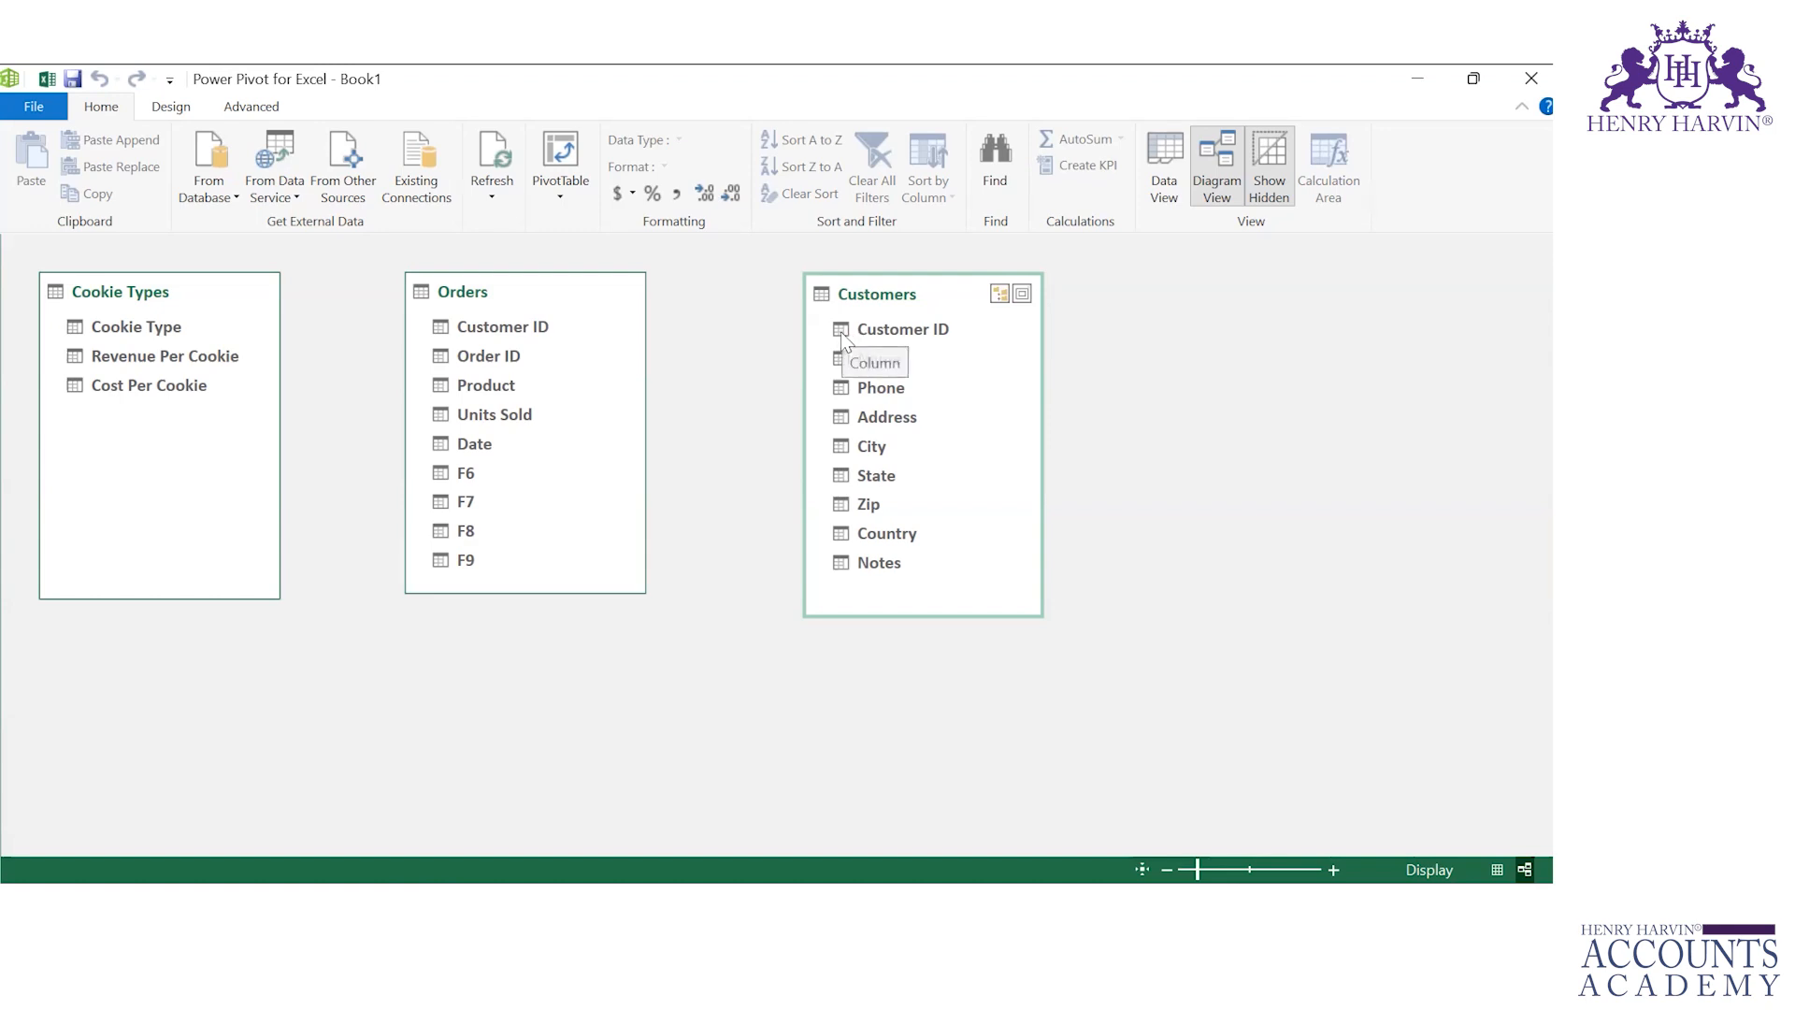
Step: Relate Customers to Orders on Customer ID and Cookie Types to Orders on Cookie Type to Product, then return to Data View
drag(843, 341, 531, 326)
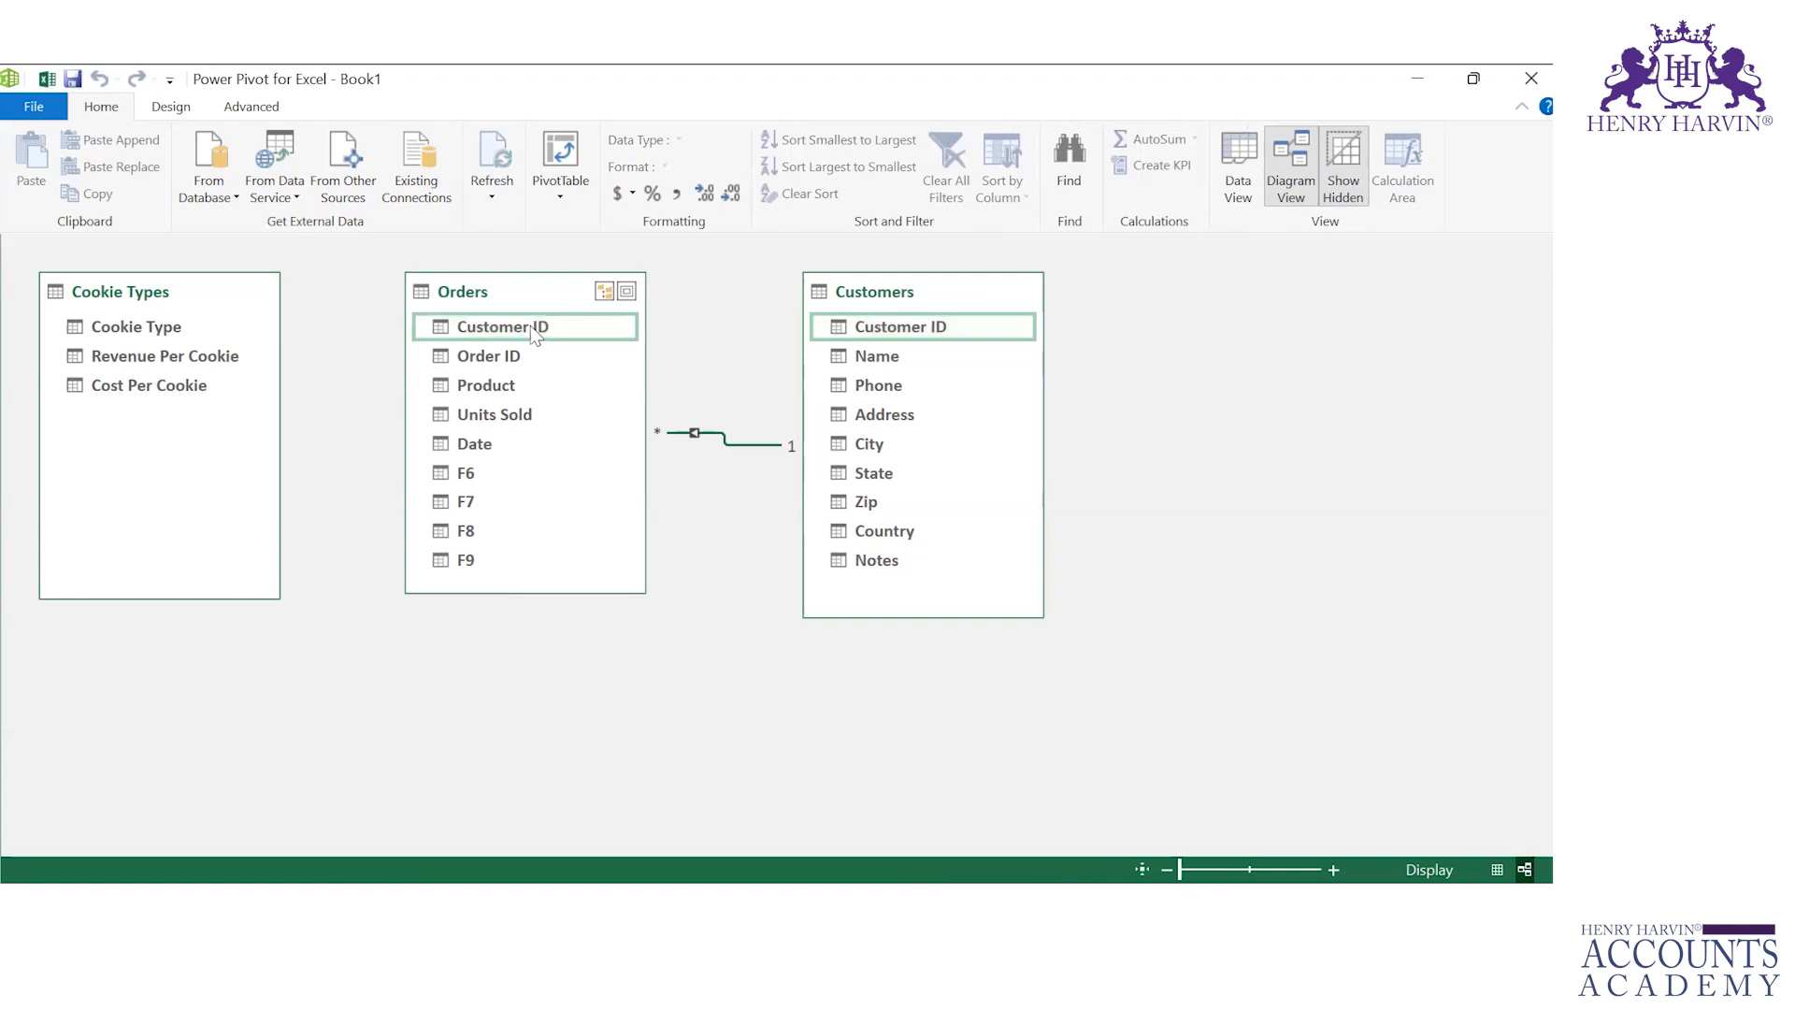
drag(171, 334, 432, 393)
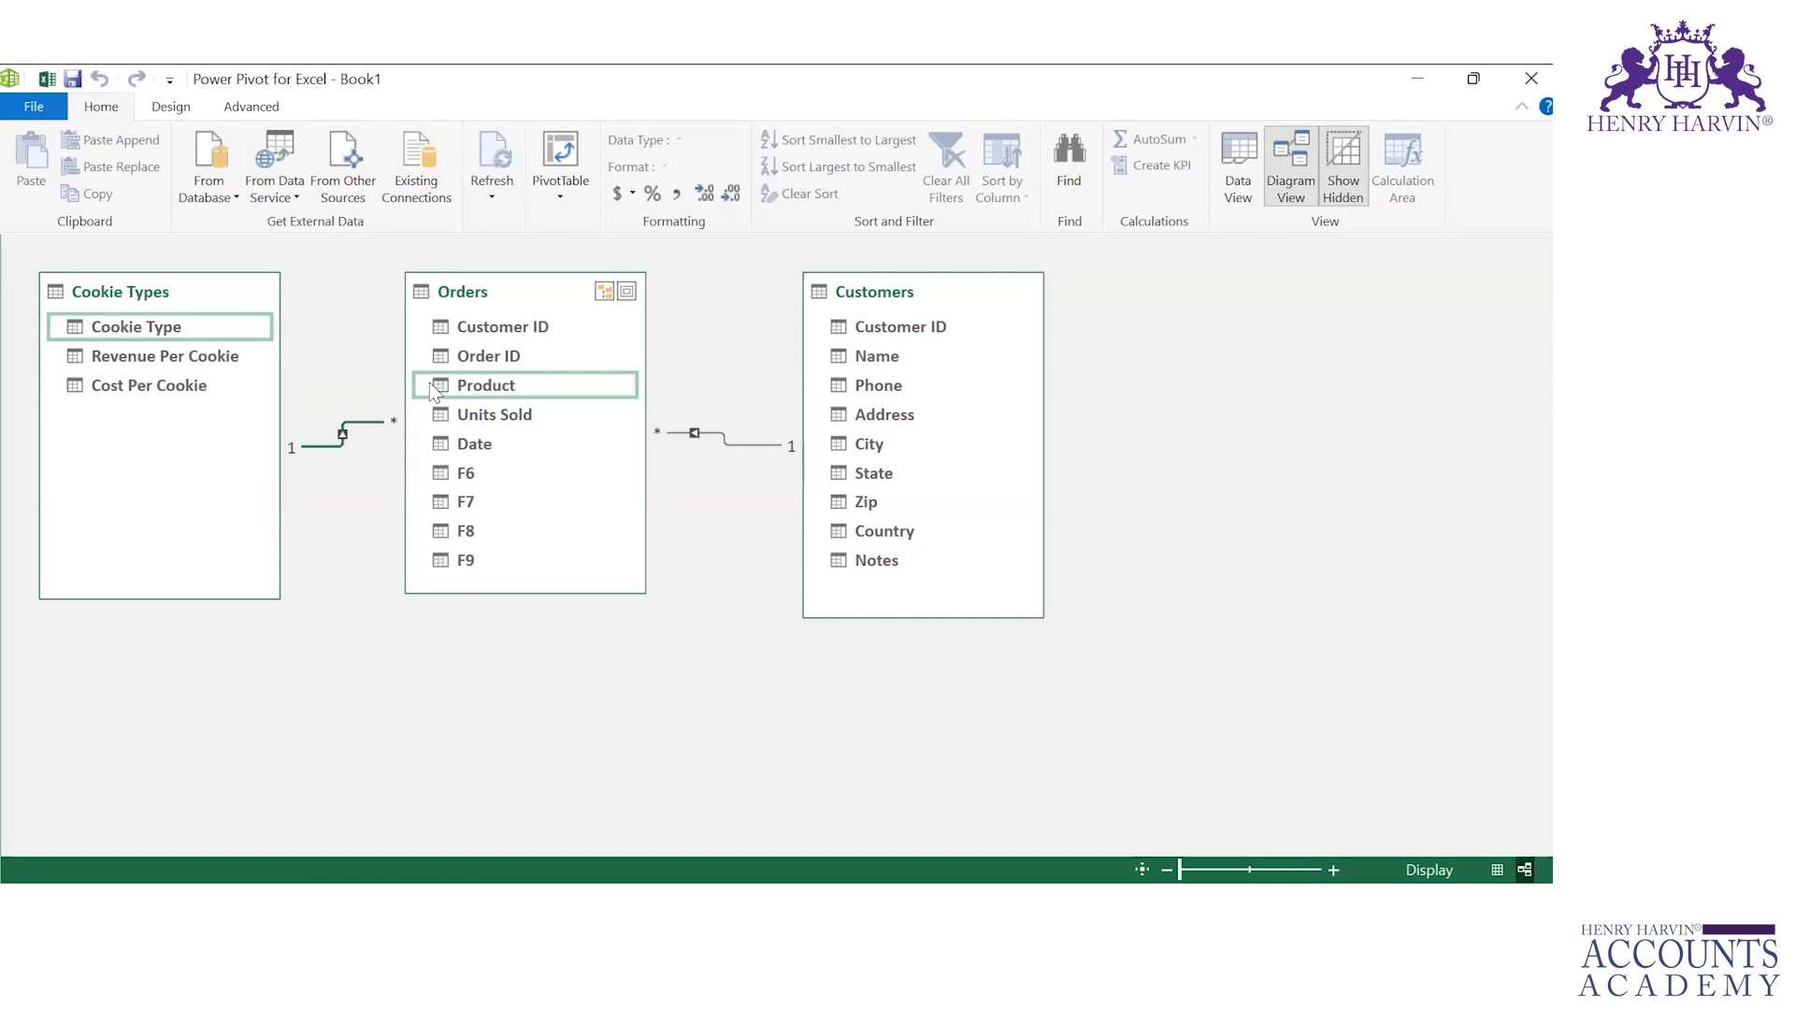
click(1247, 165)
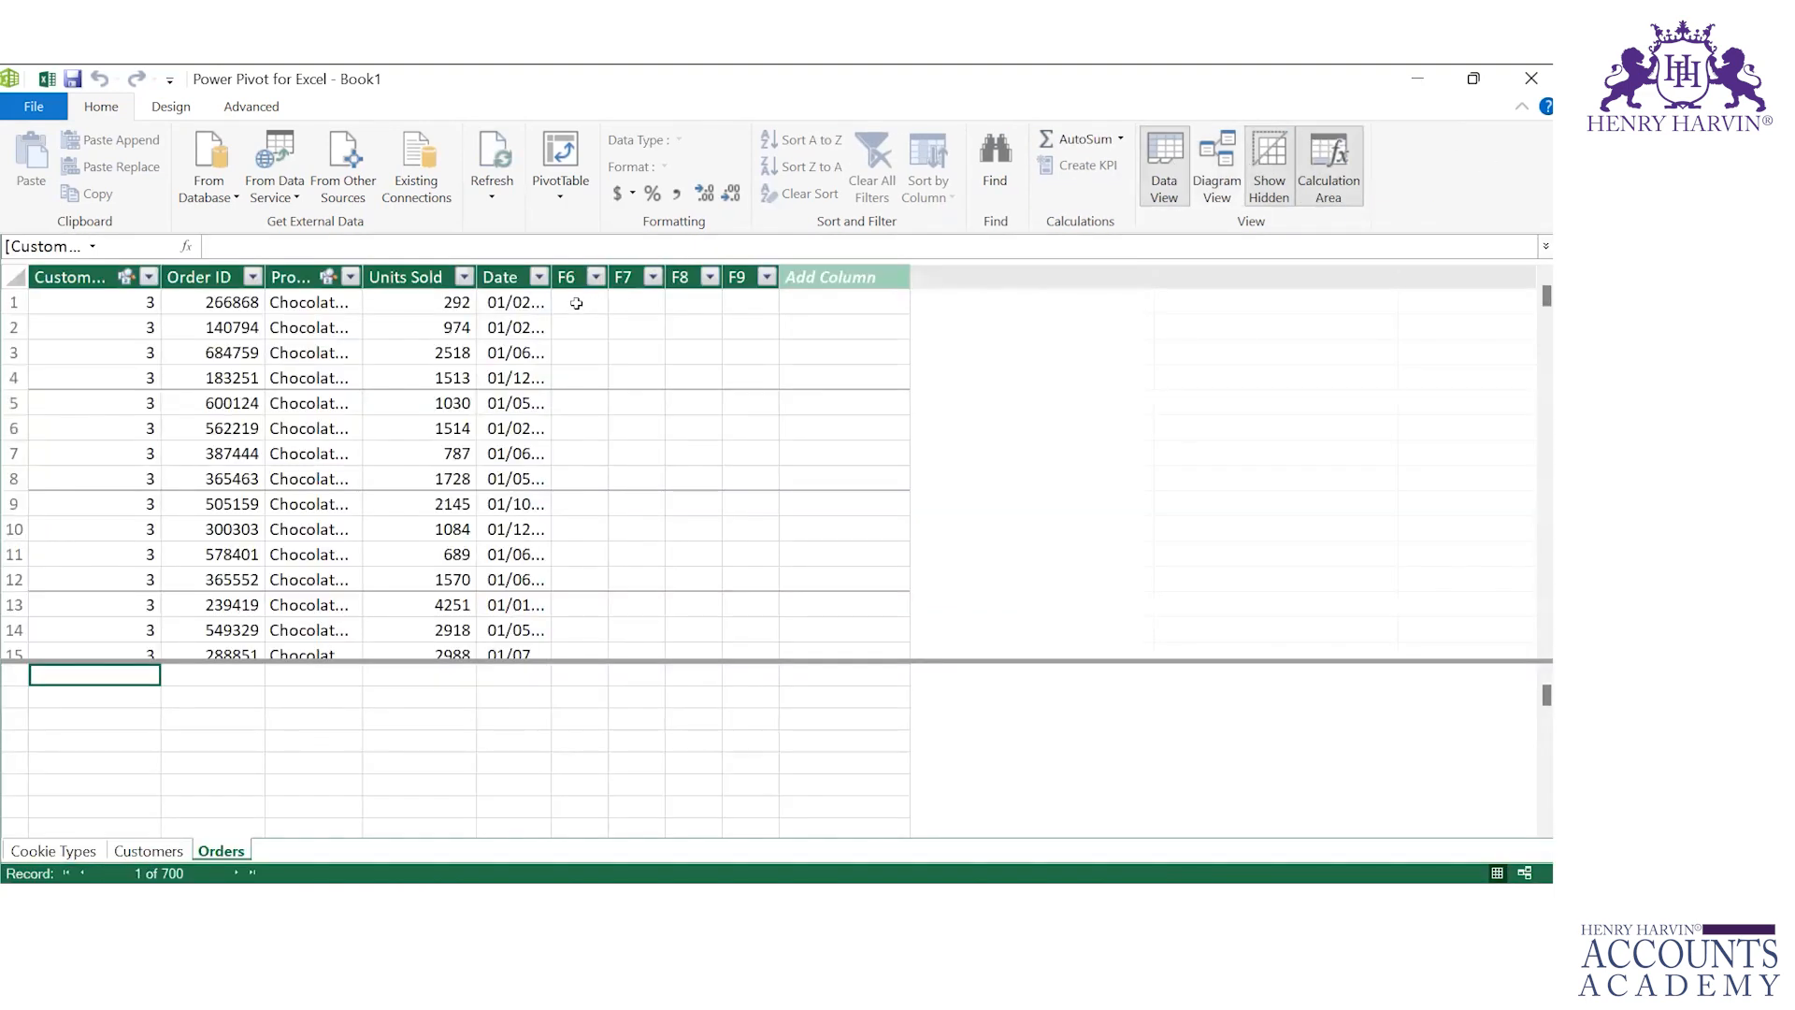
Step: Rename the empty F6 column in the Orders table to Cost of Production and widen it to fit
click(571, 303)
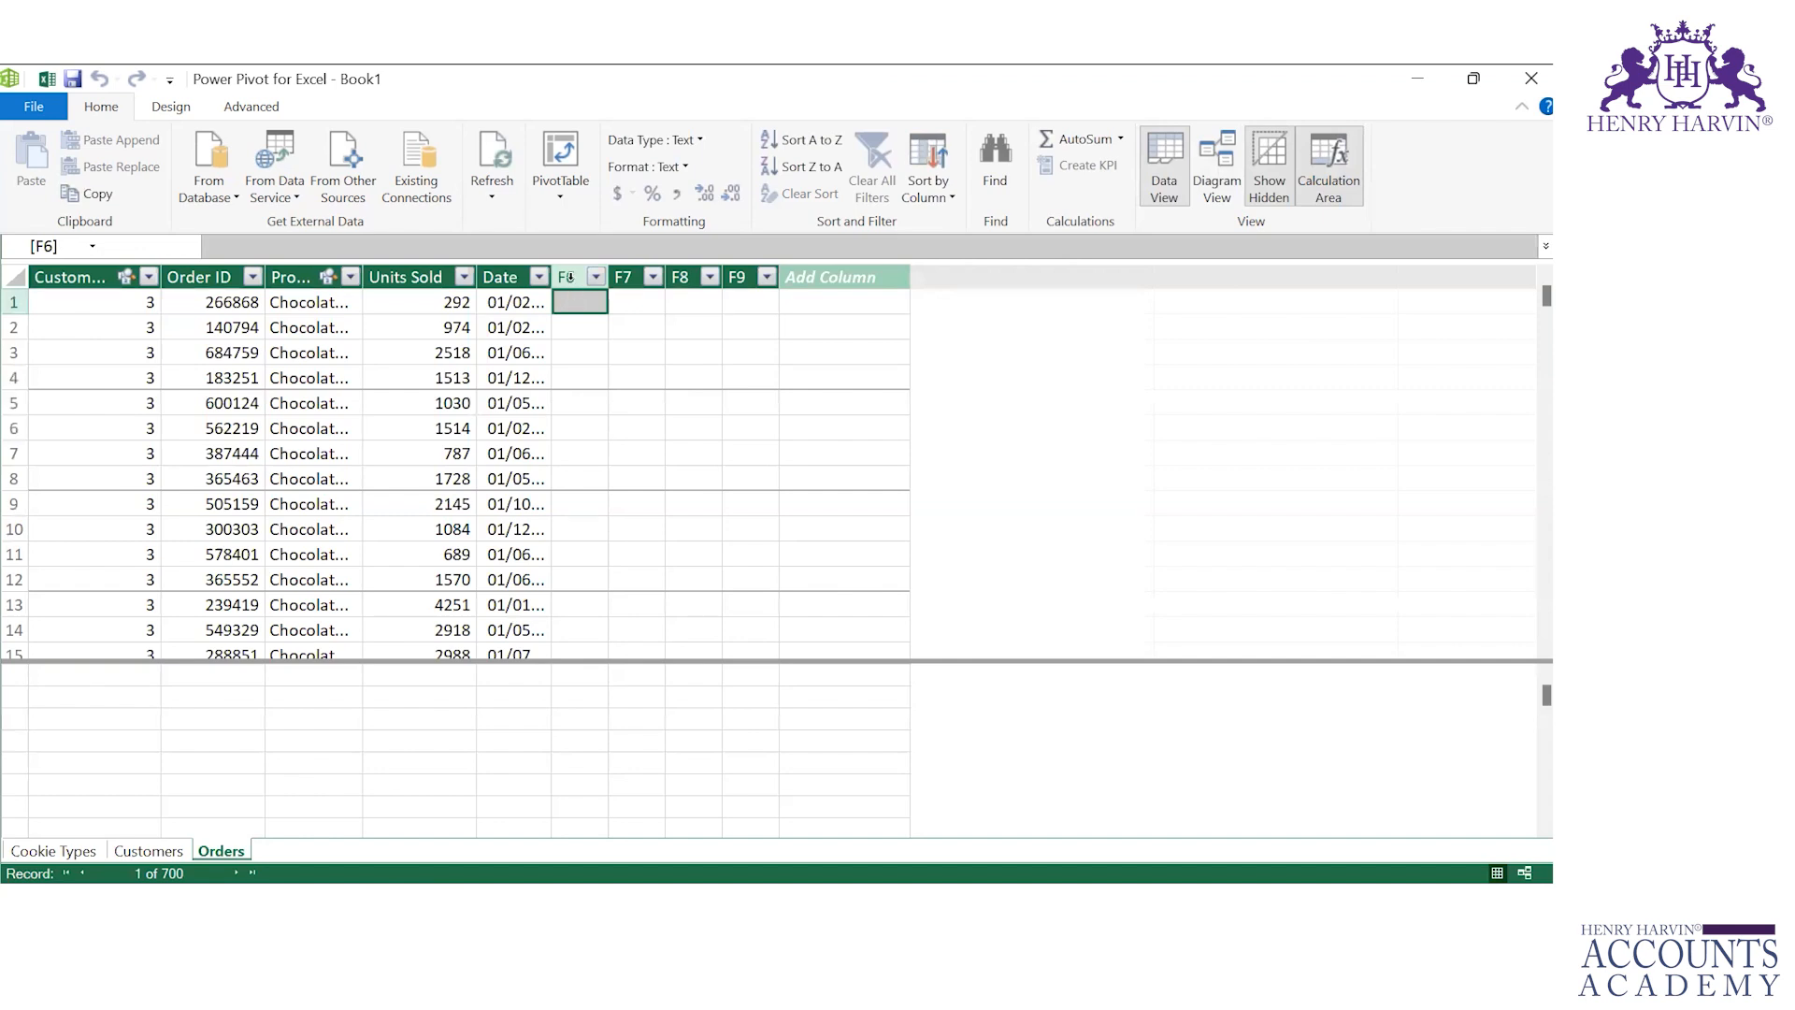
click(569, 277)
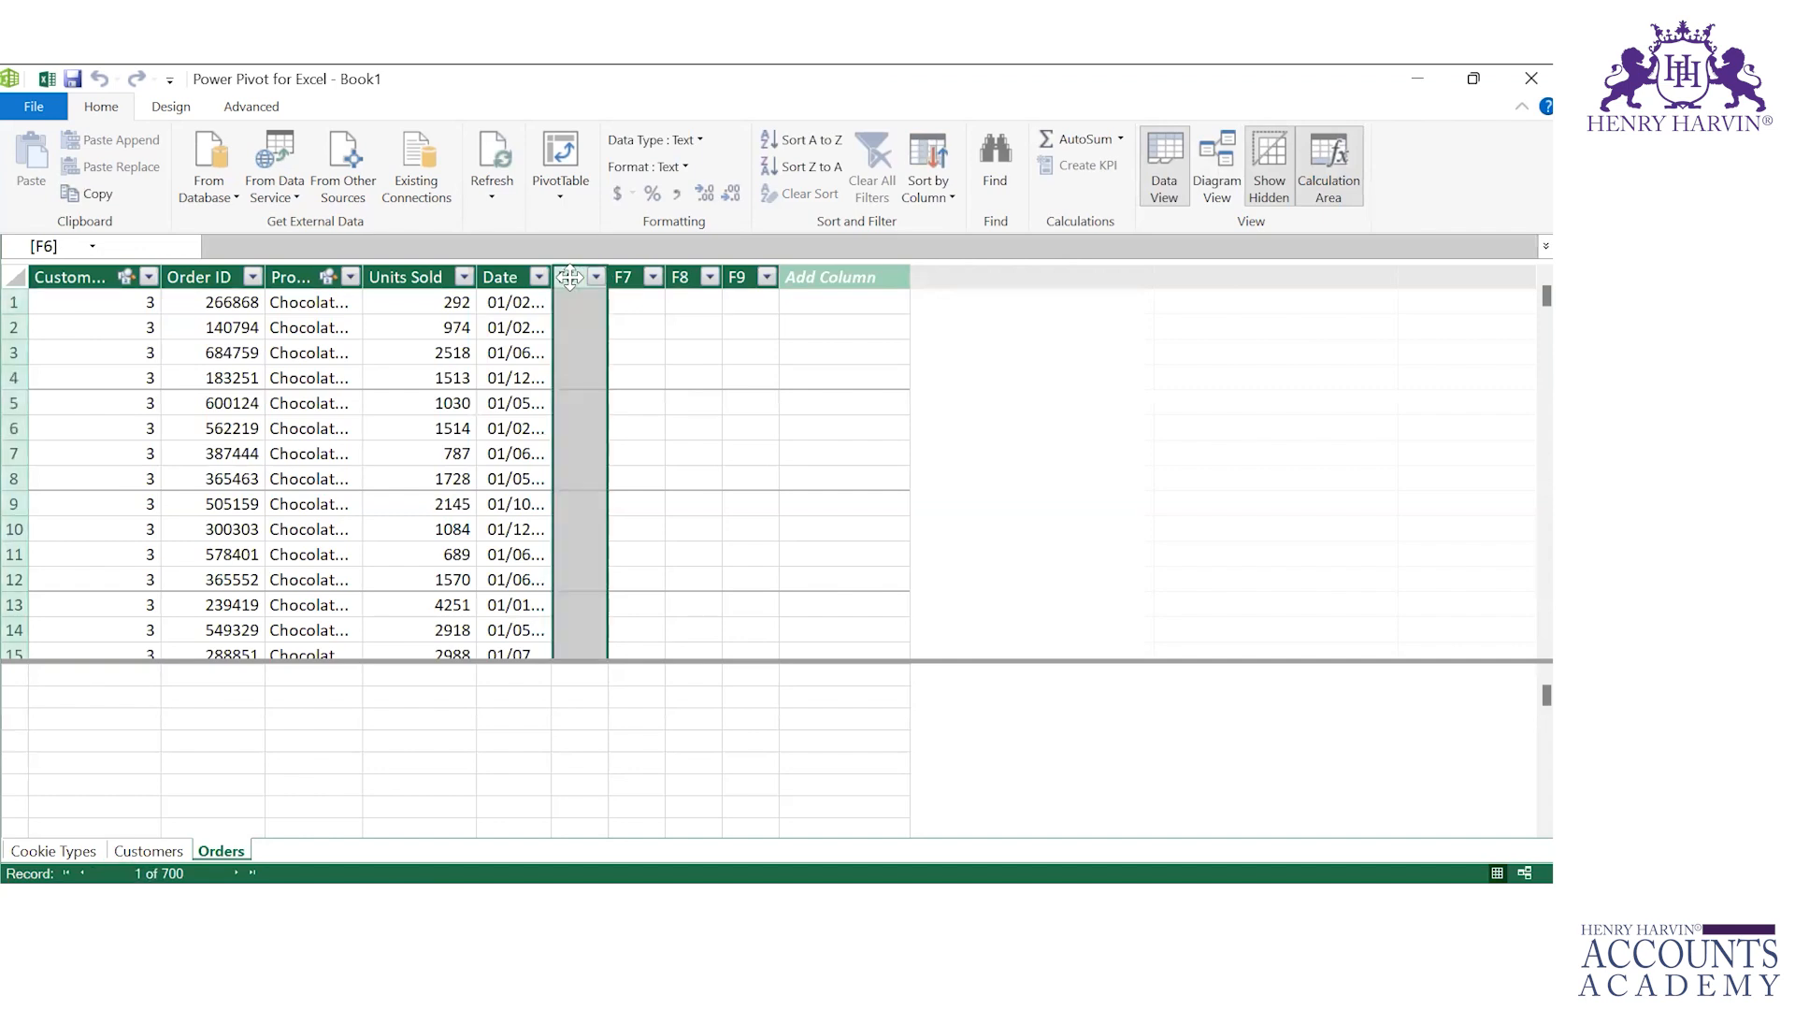
click(575, 297)
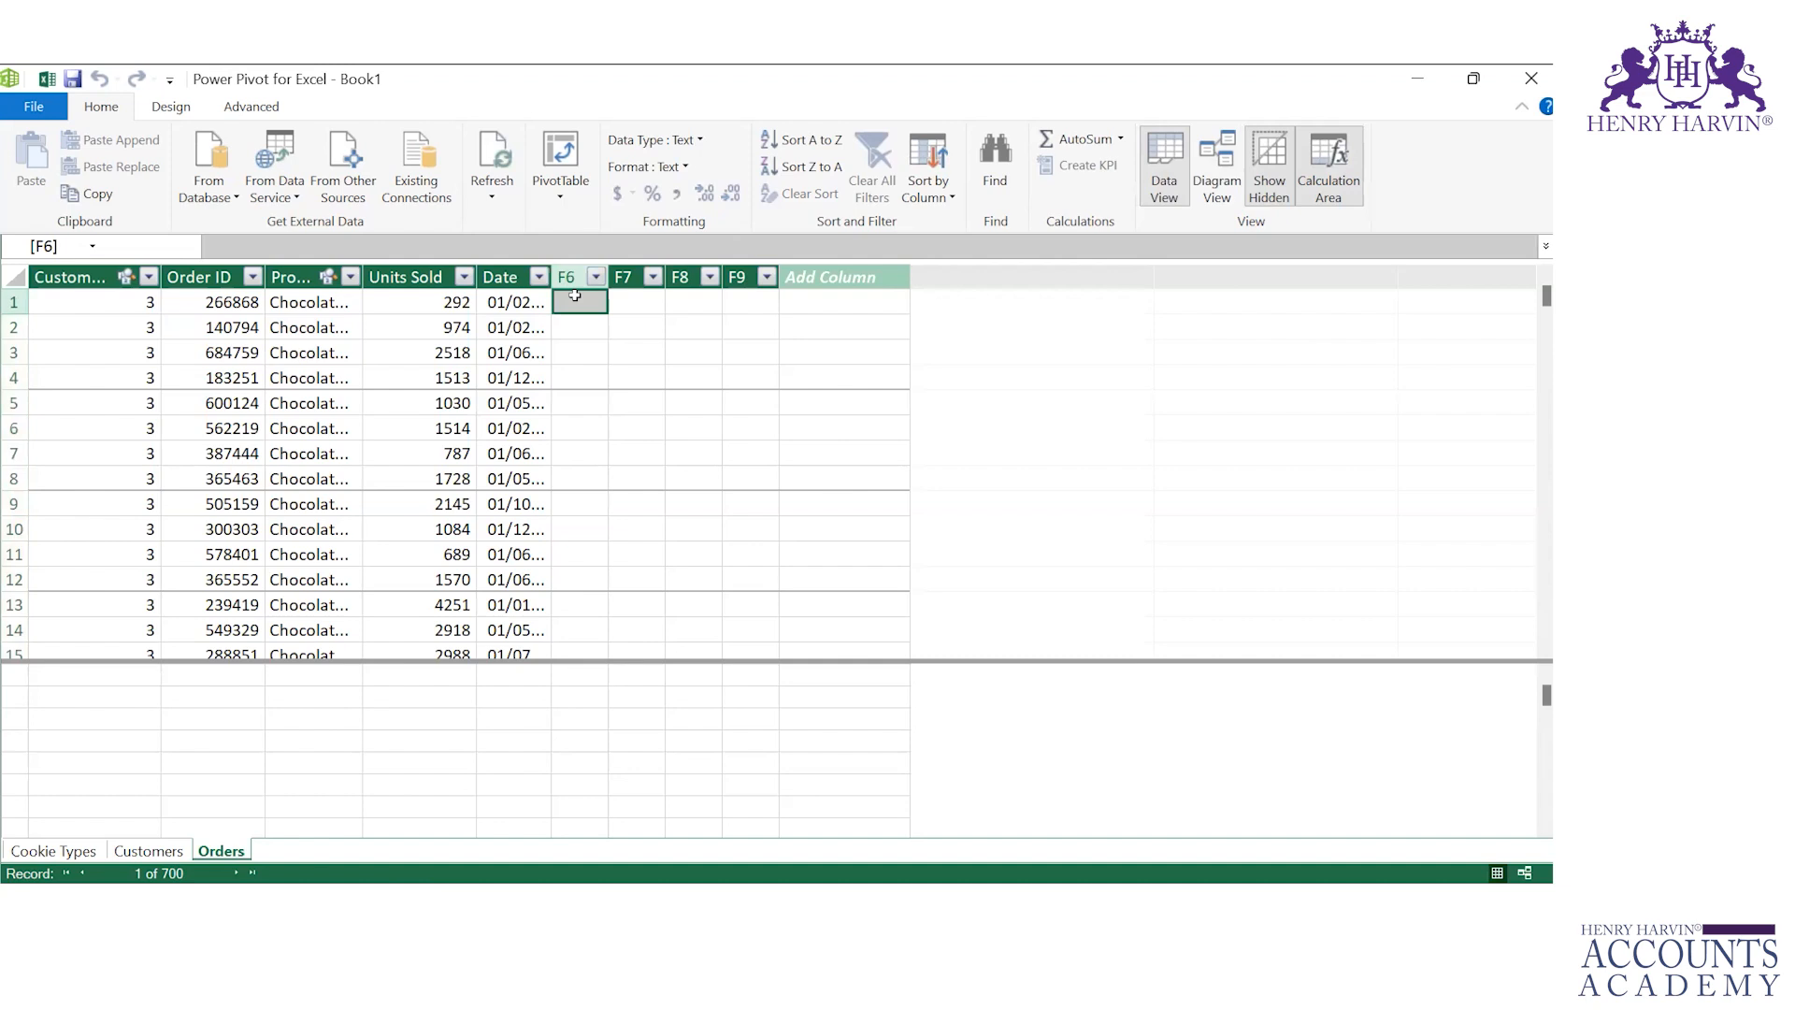
key(ctrl+space)
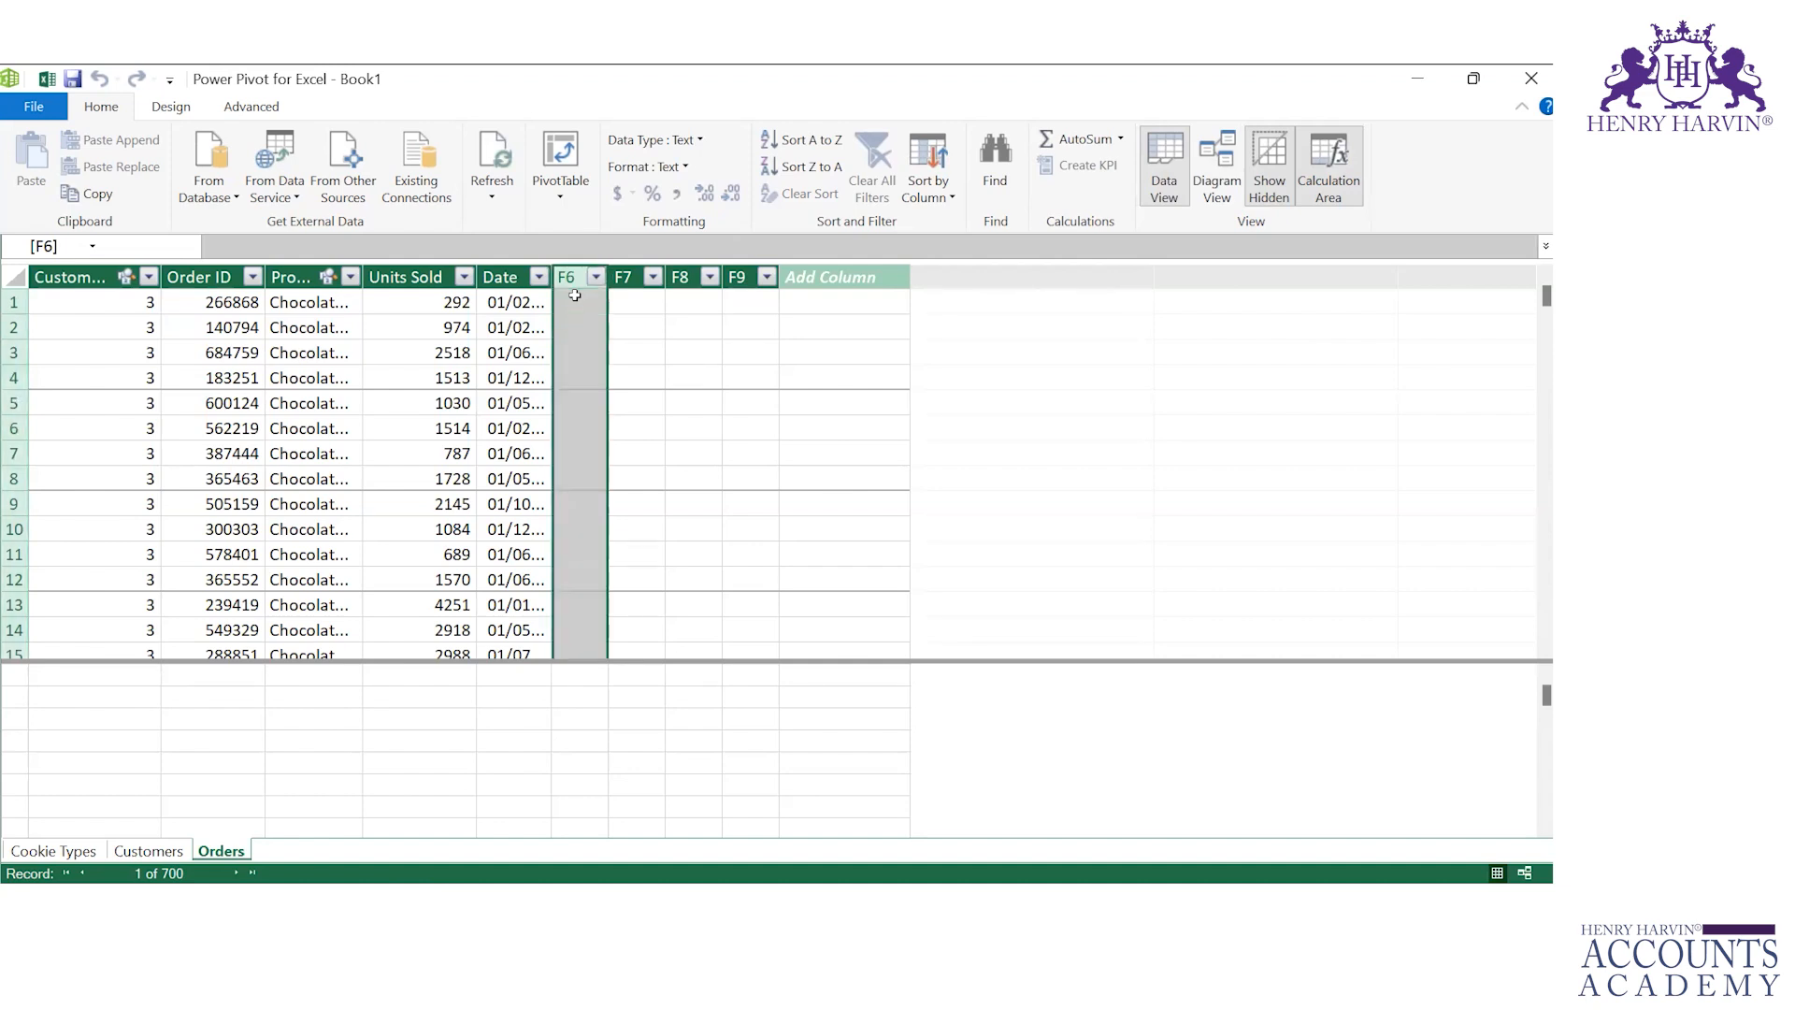
text(Cost of )
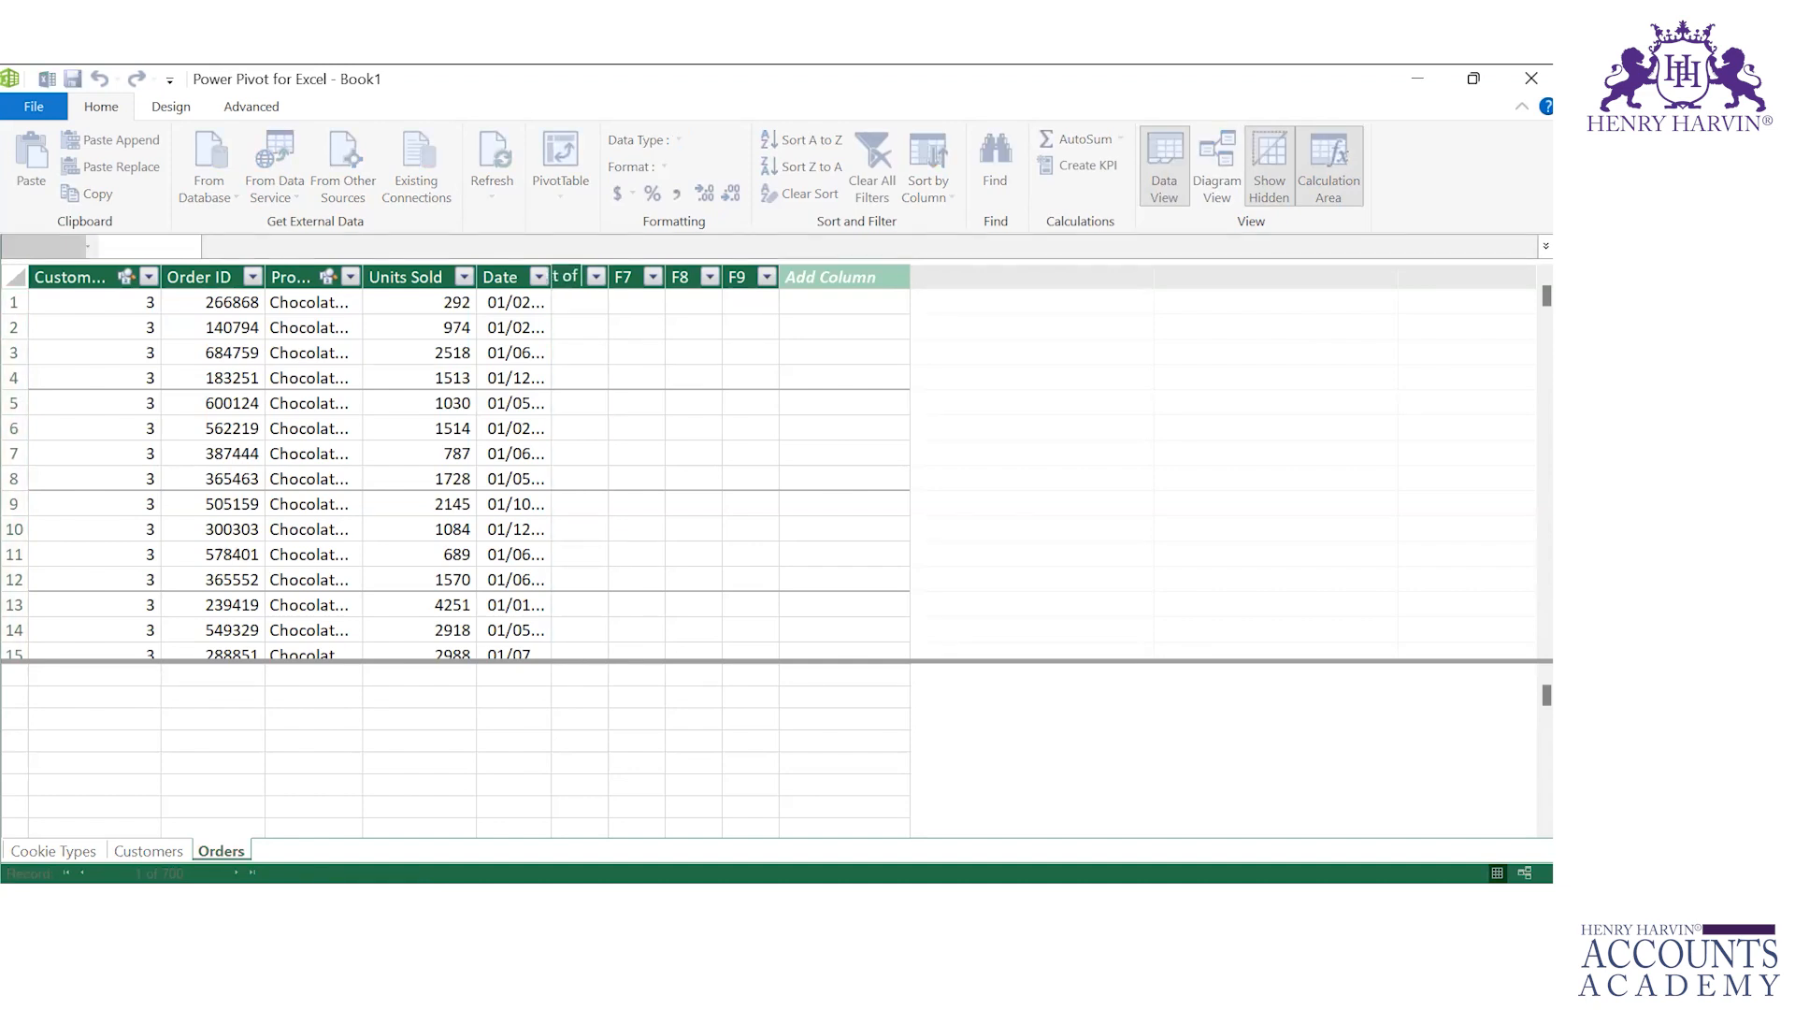
text(Product)
text(ion)
key(Return)
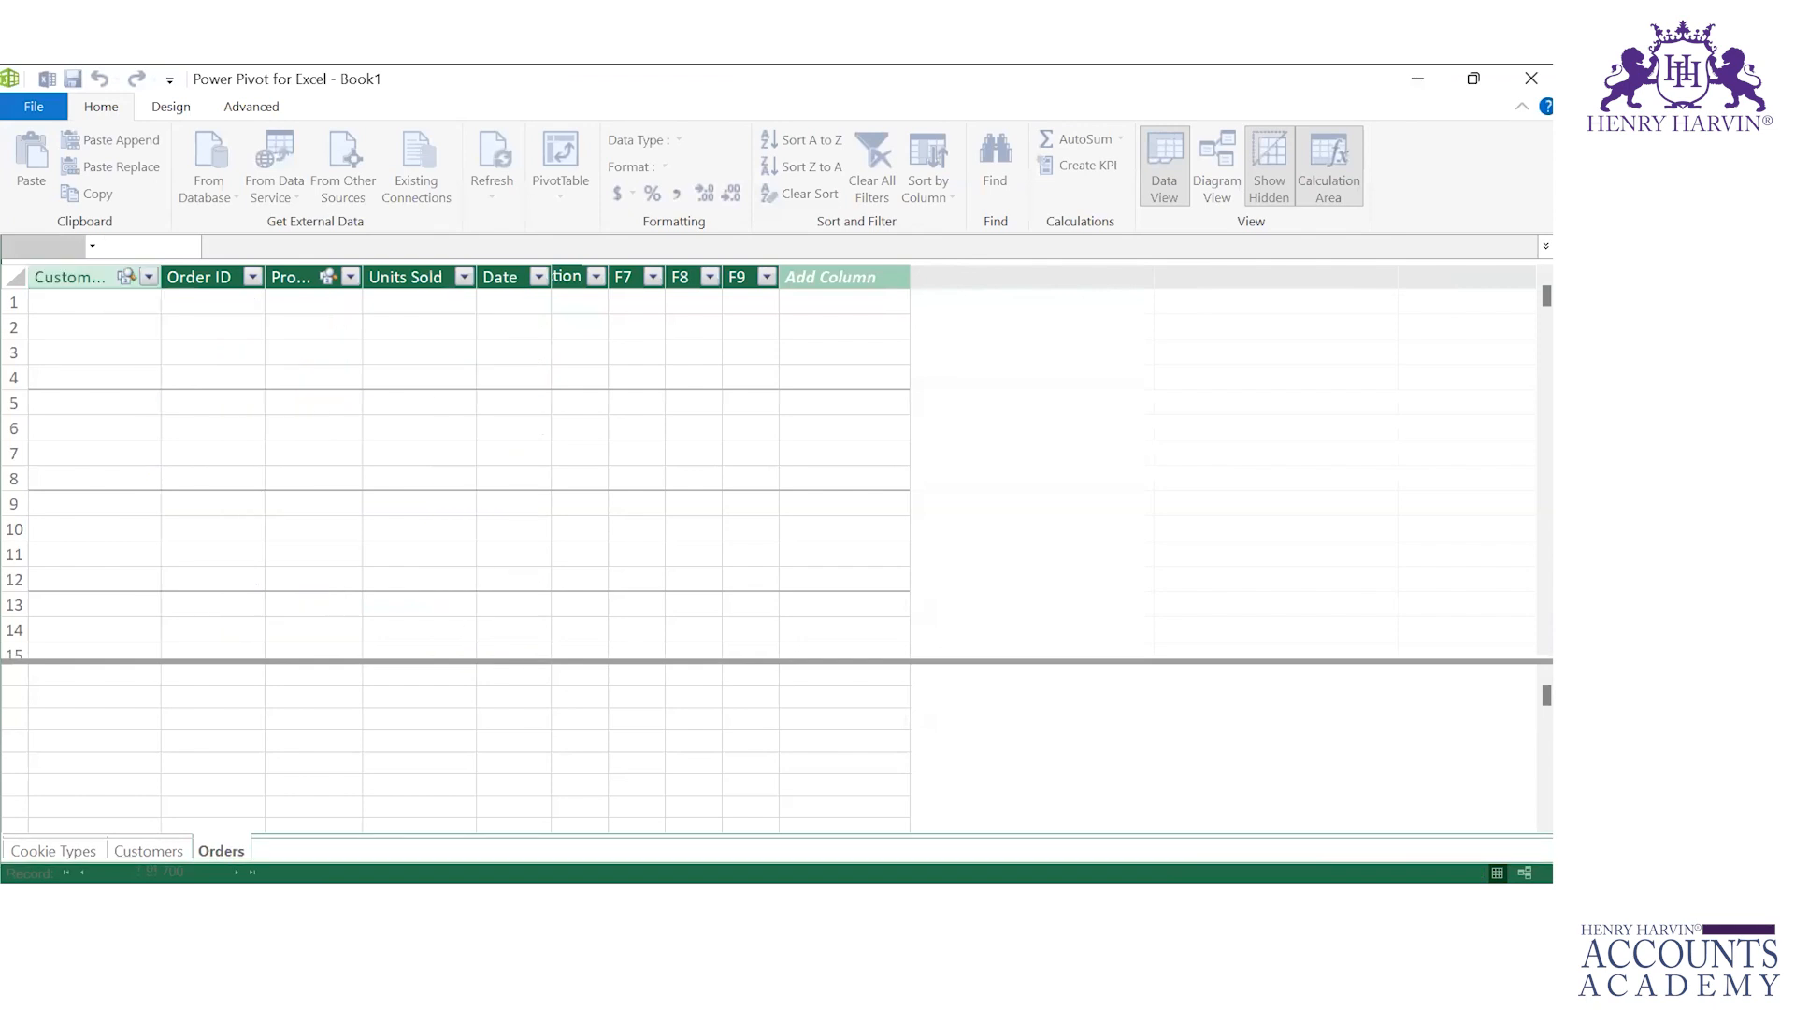
double_click(606, 276)
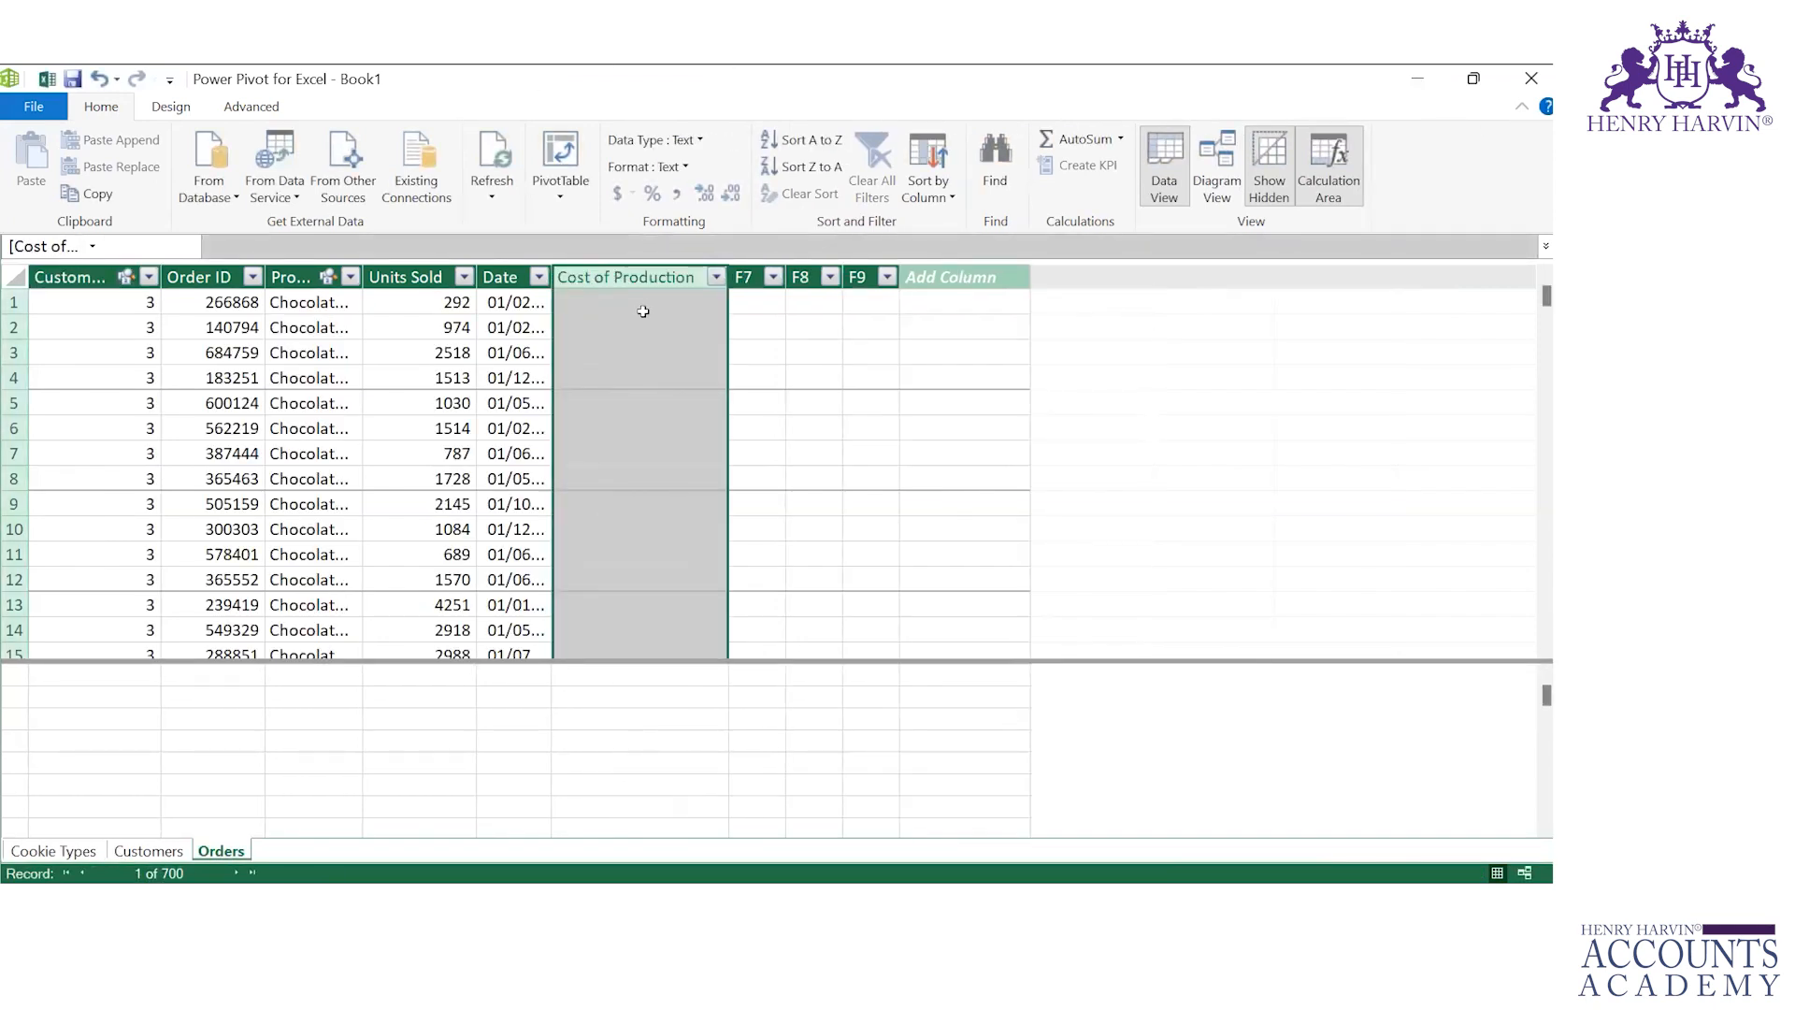
Step: Examine the Units Sold values in Orders alongside the Cost Per Cookie values in the Cookie Types table
click(642, 302)
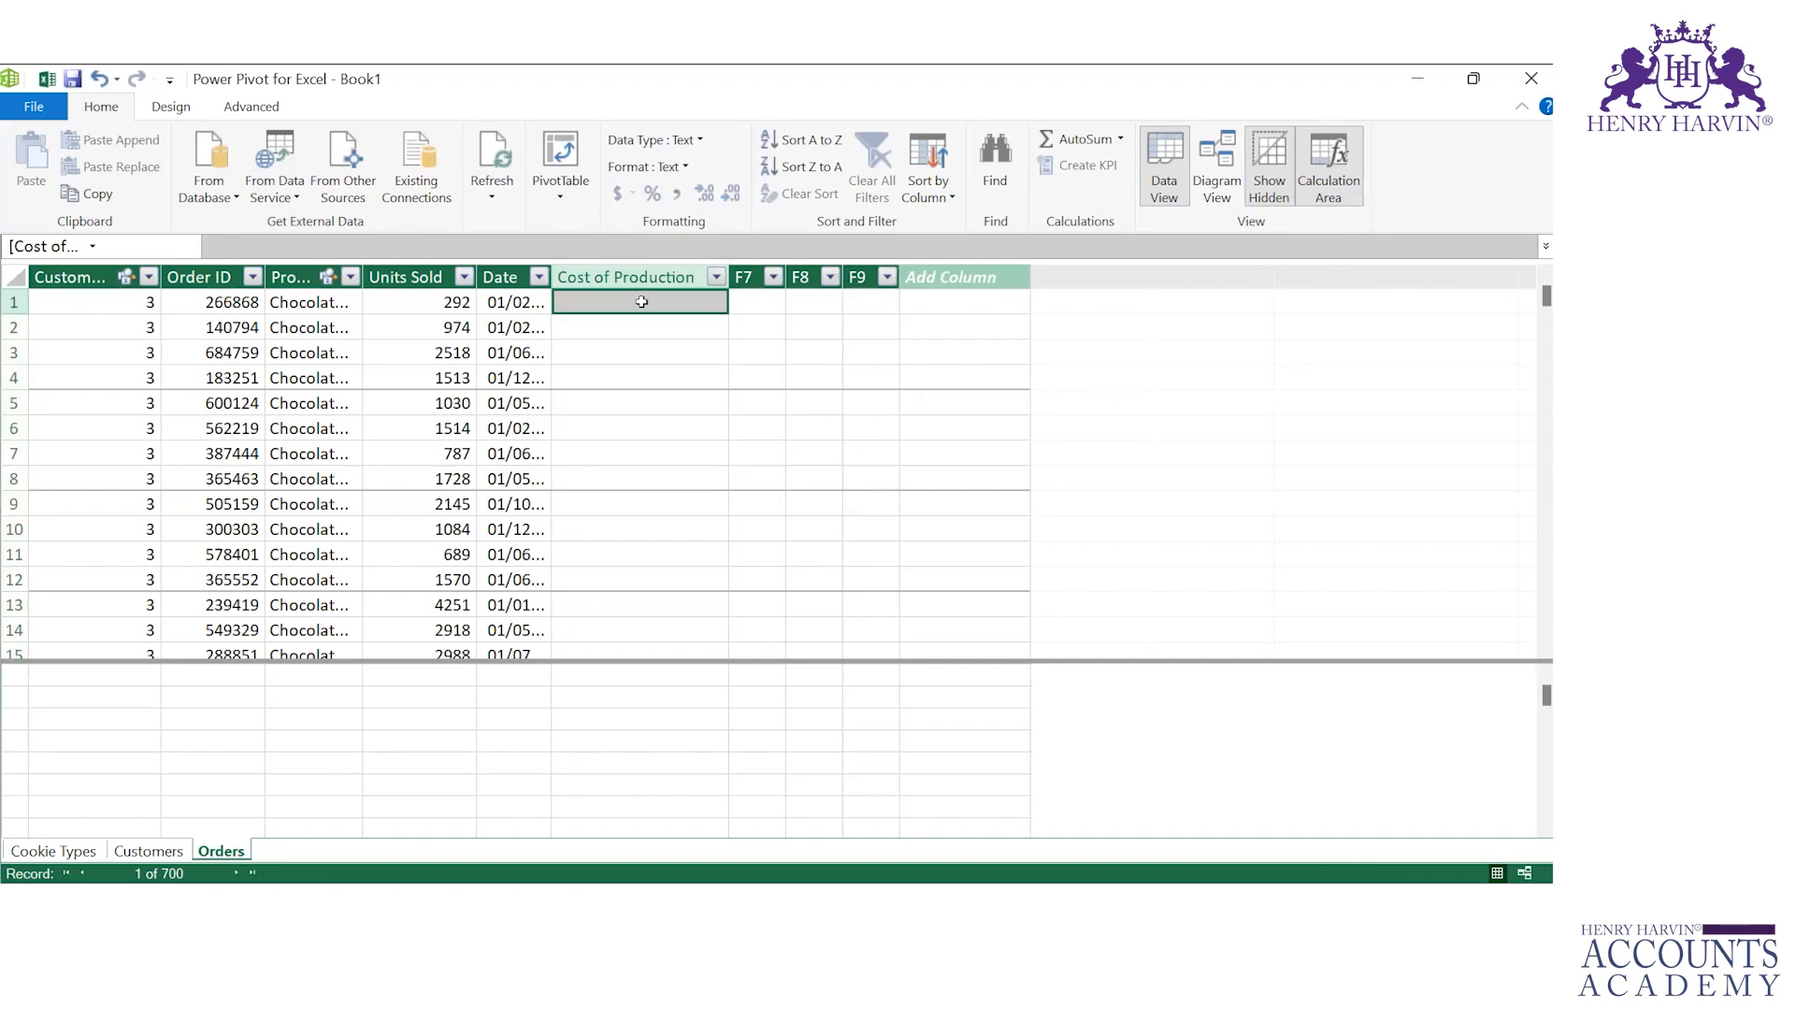
click(454, 299)
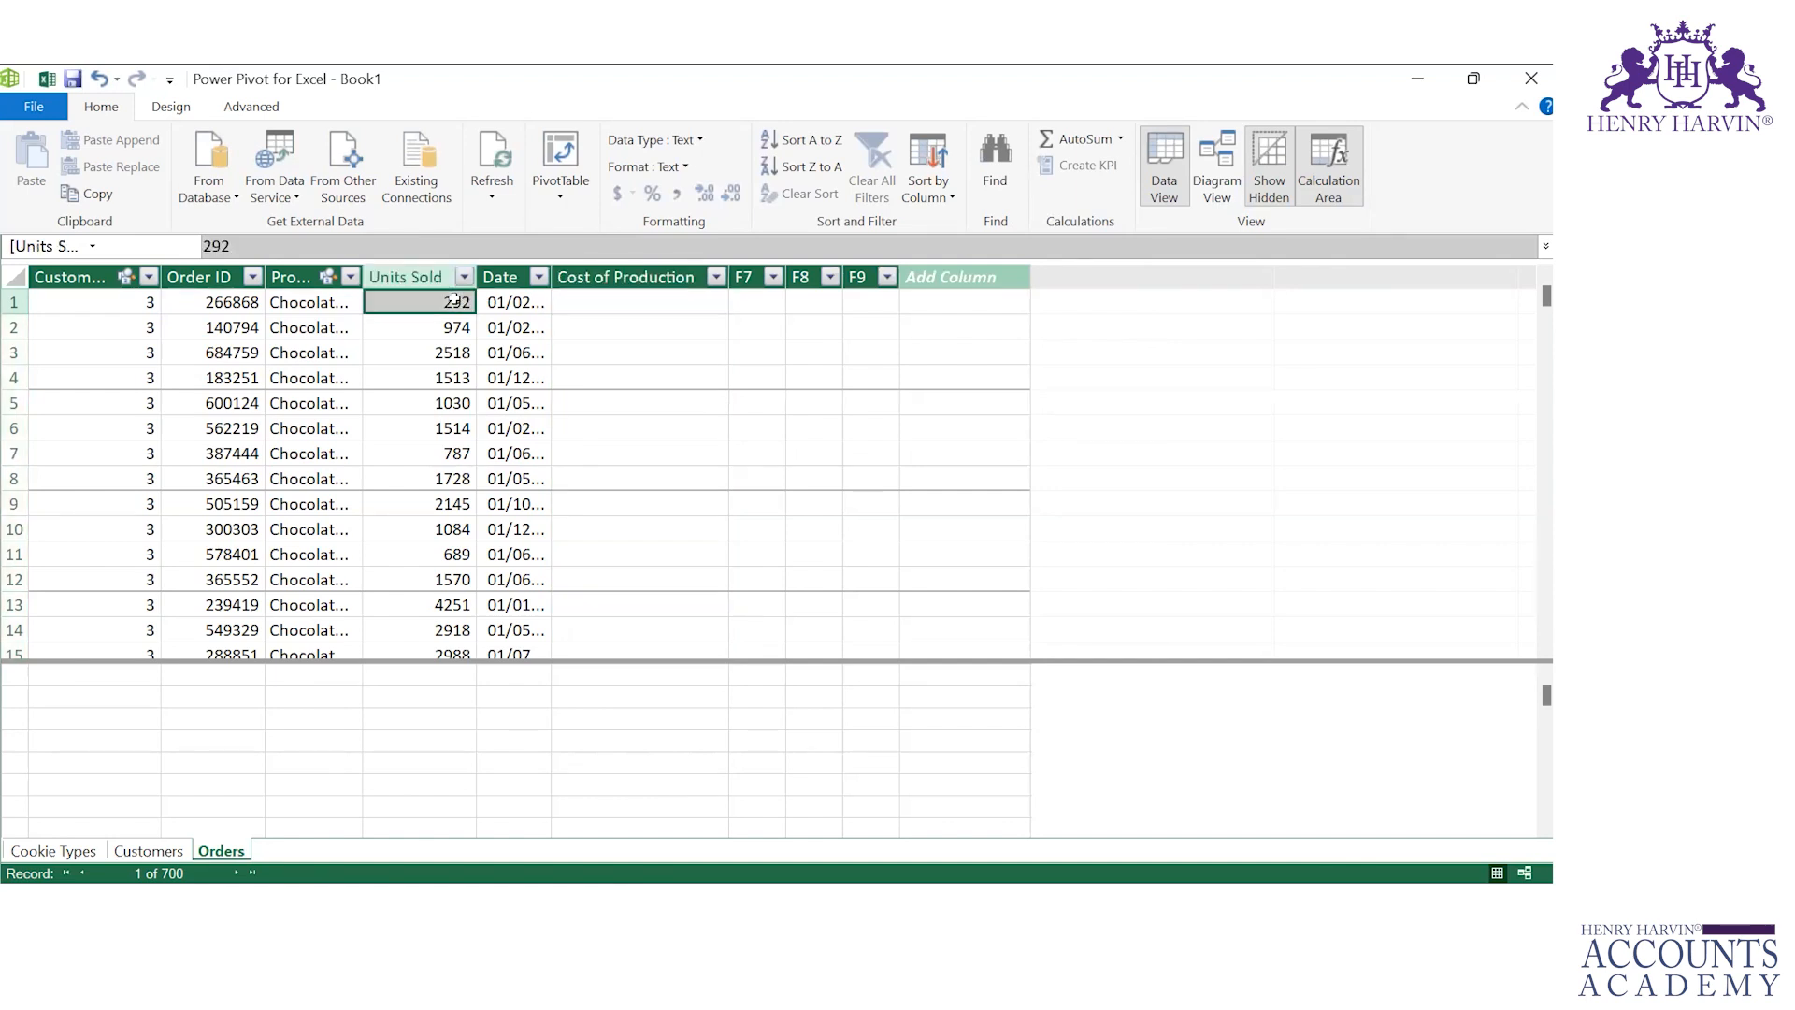
click(65, 849)
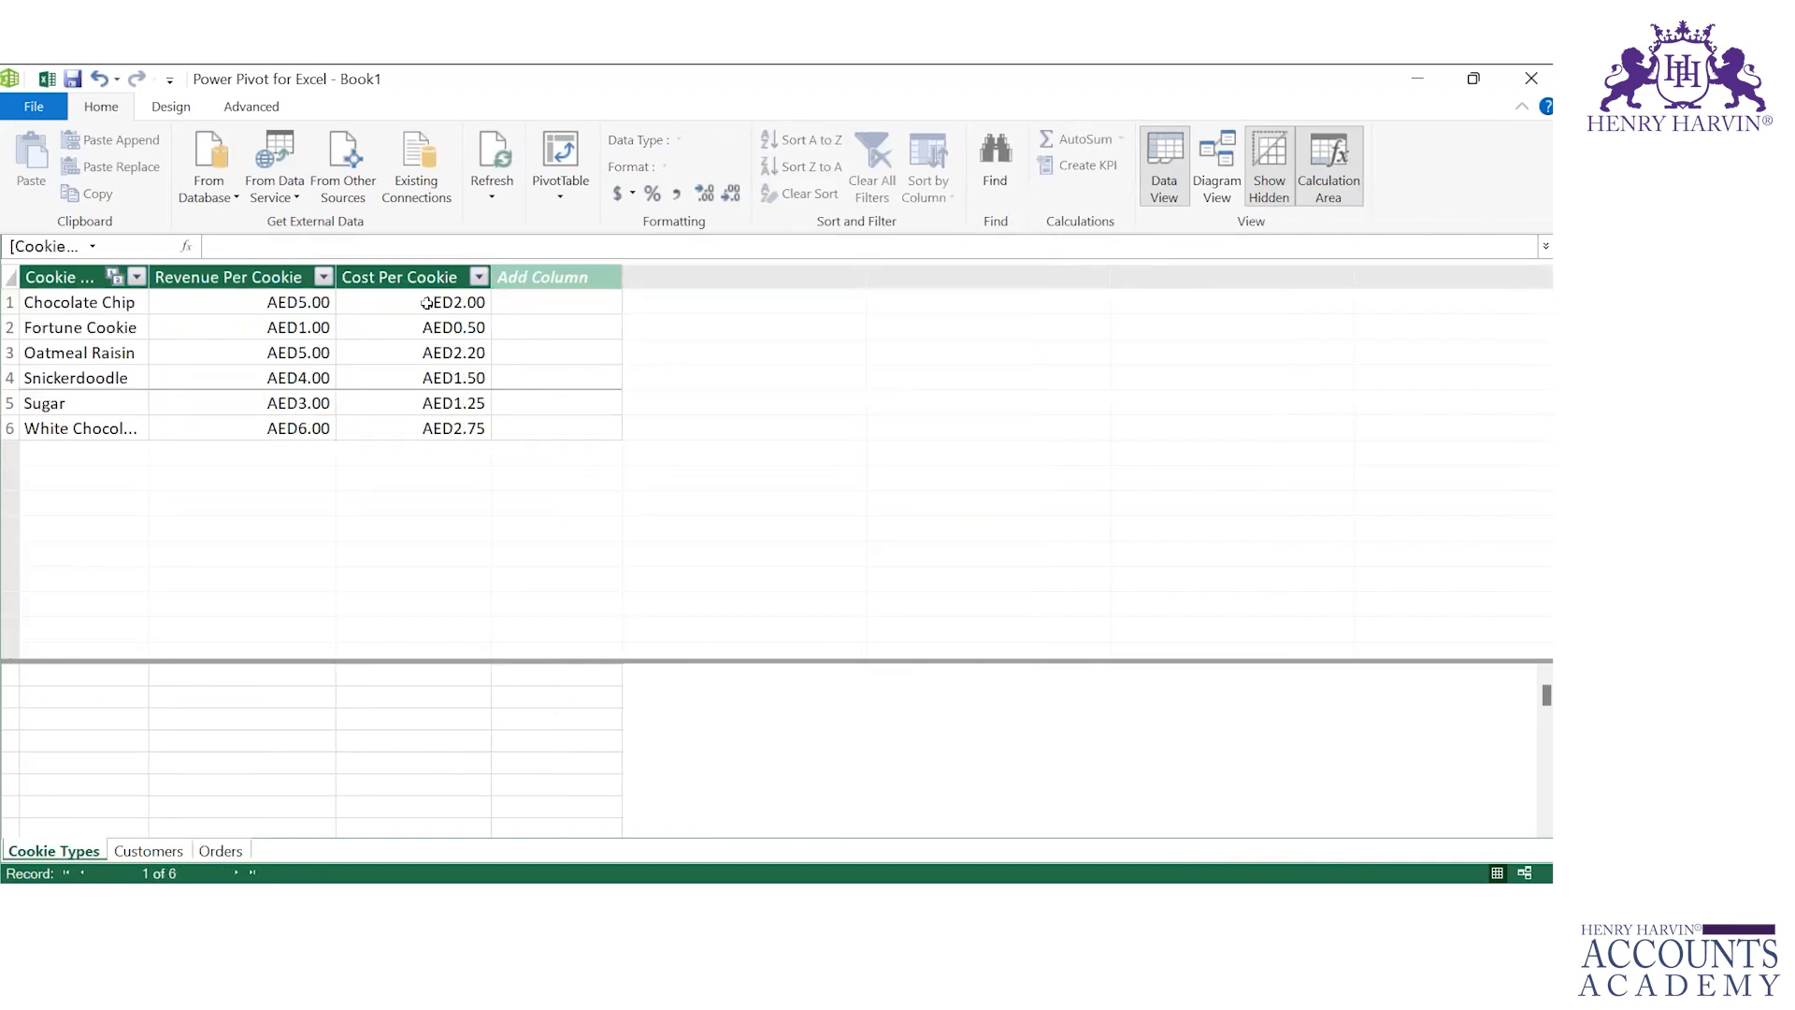
click(426, 302)
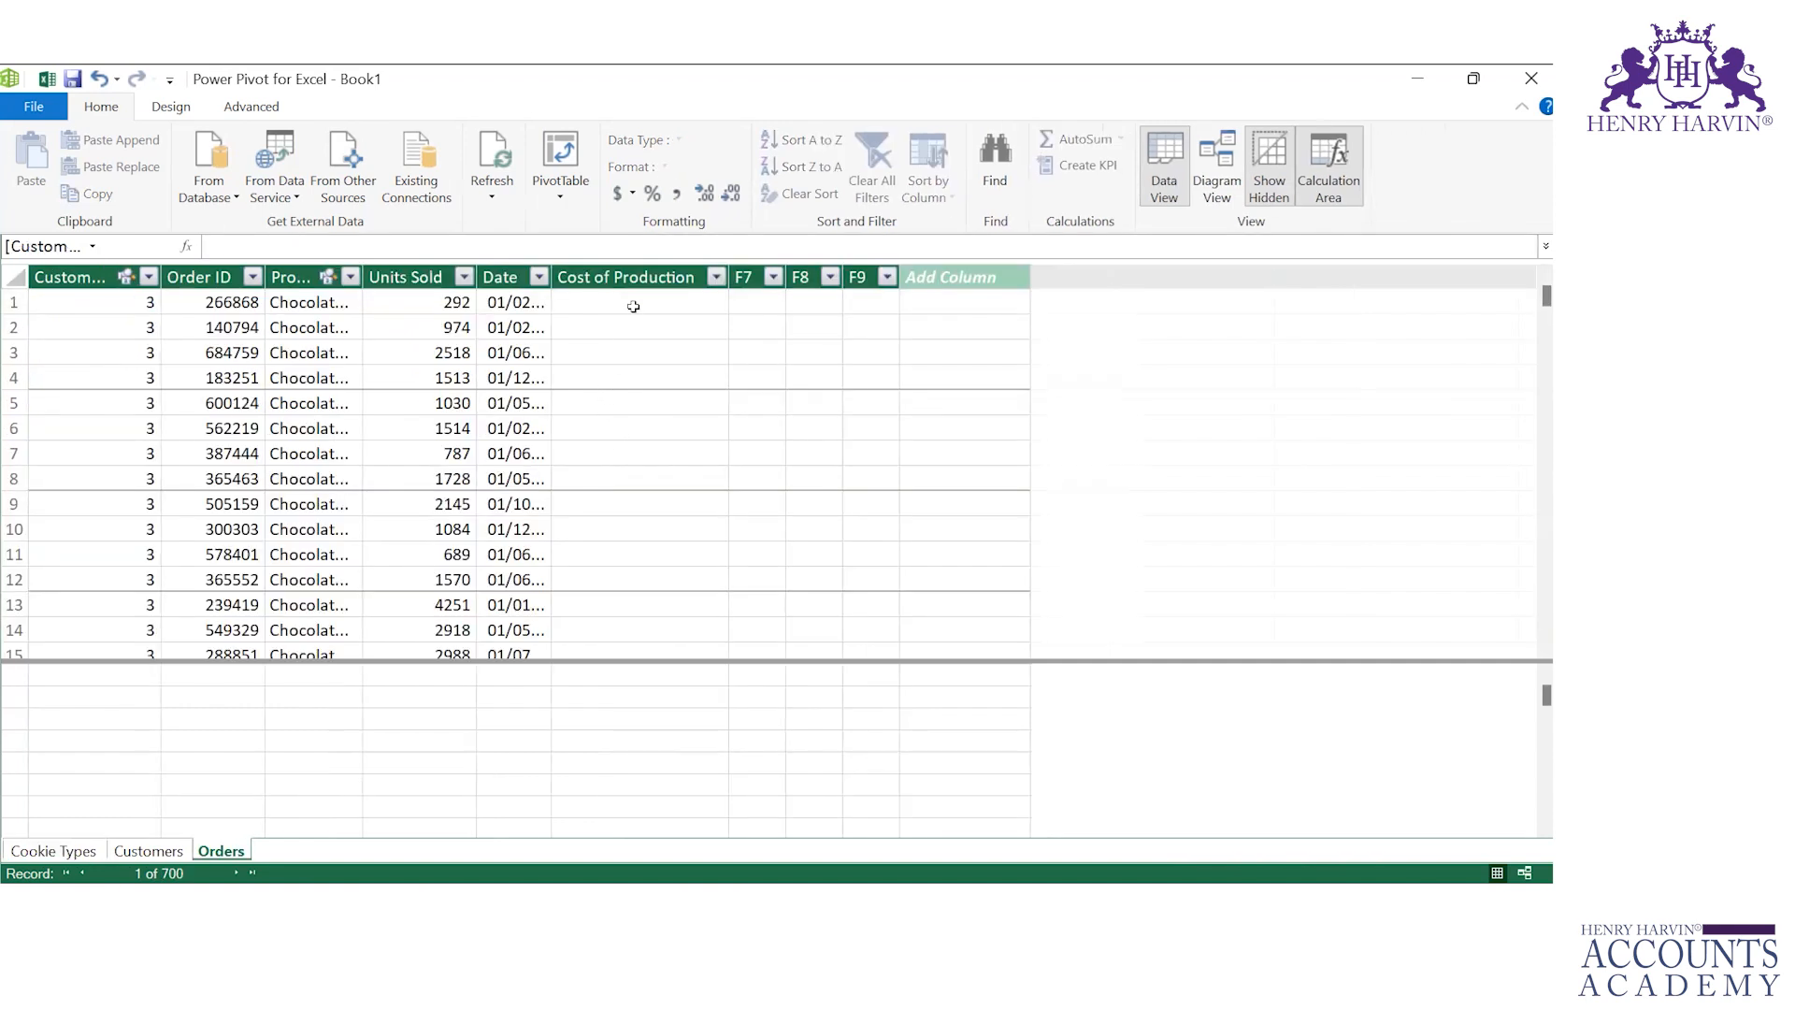
click(633, 300)
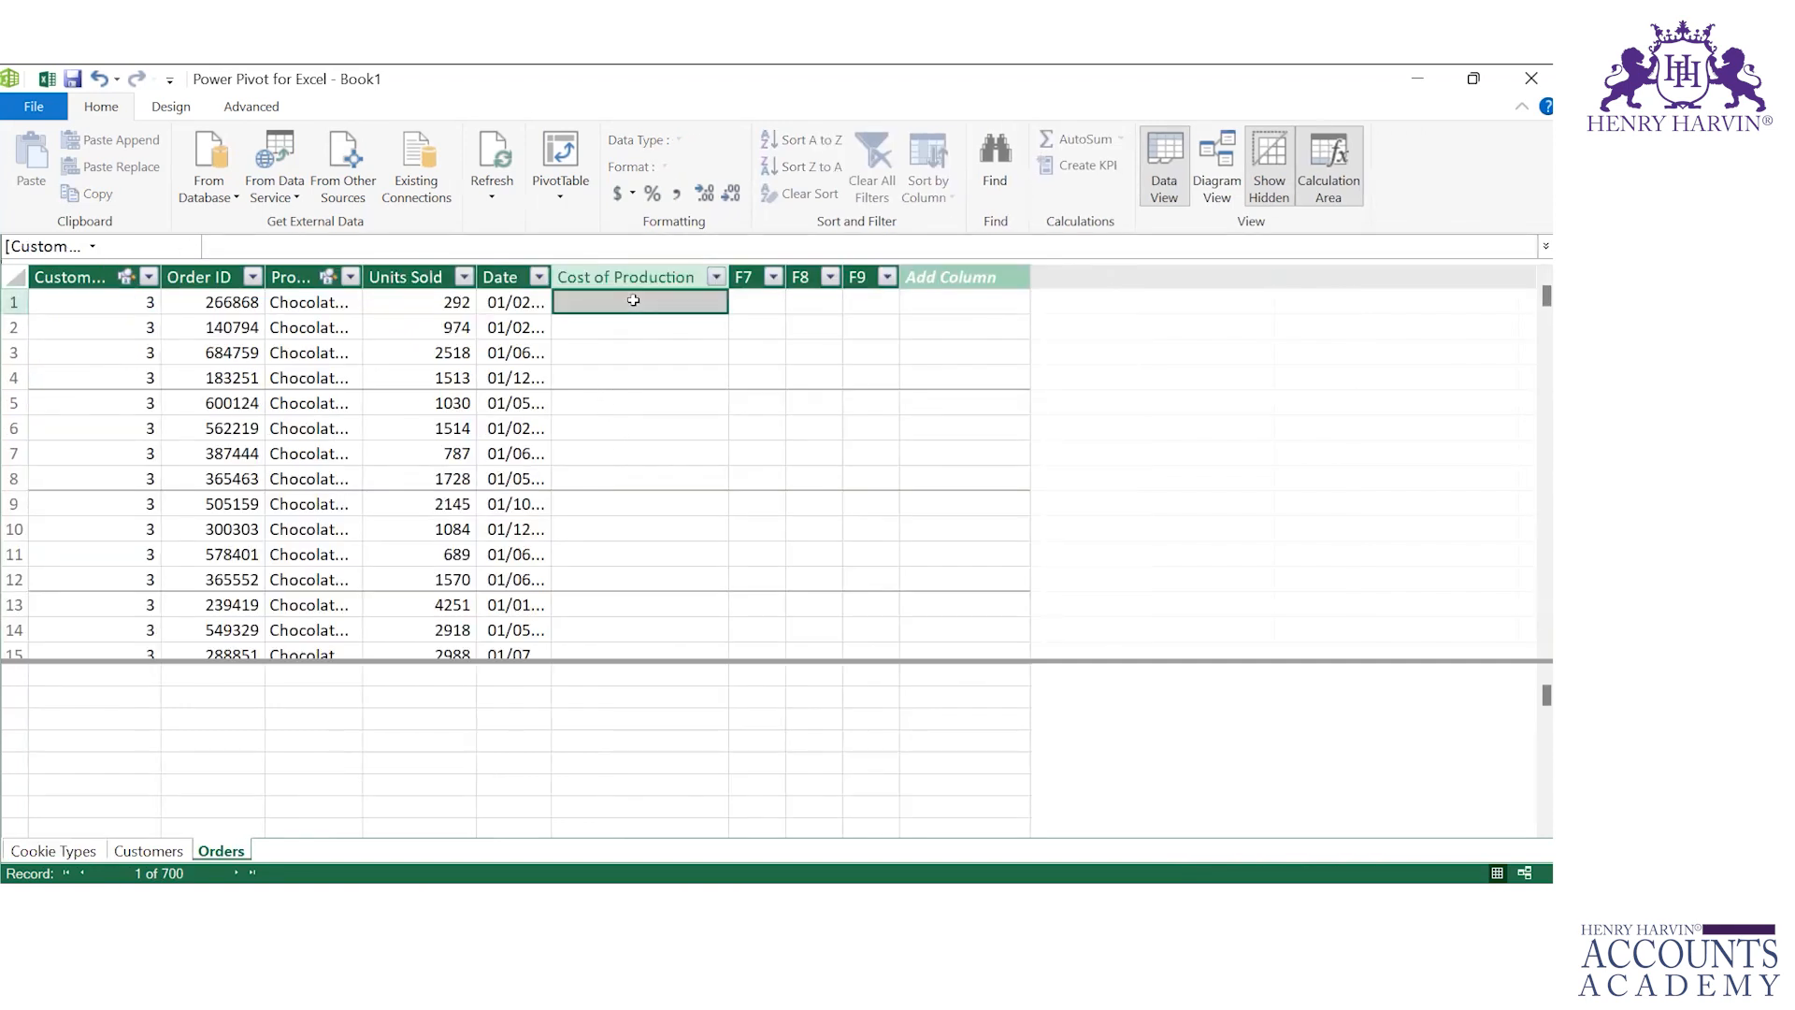
click(439, 303)
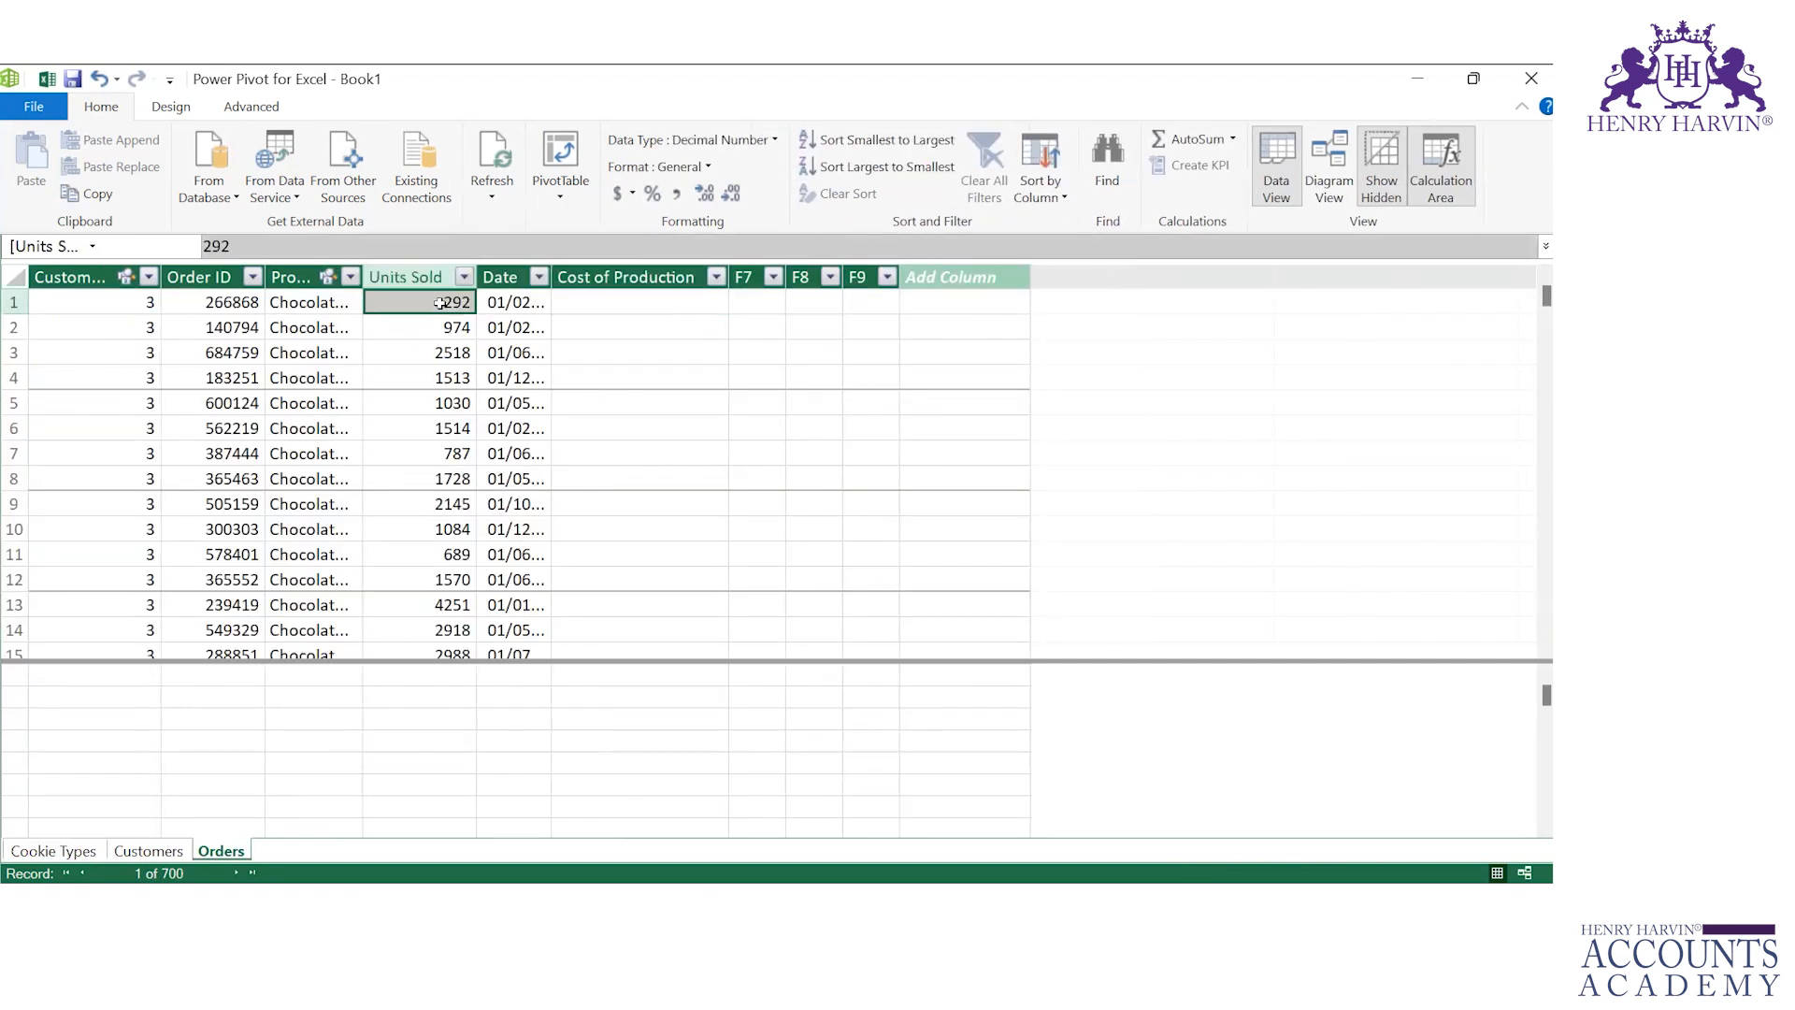
click(612, 300)
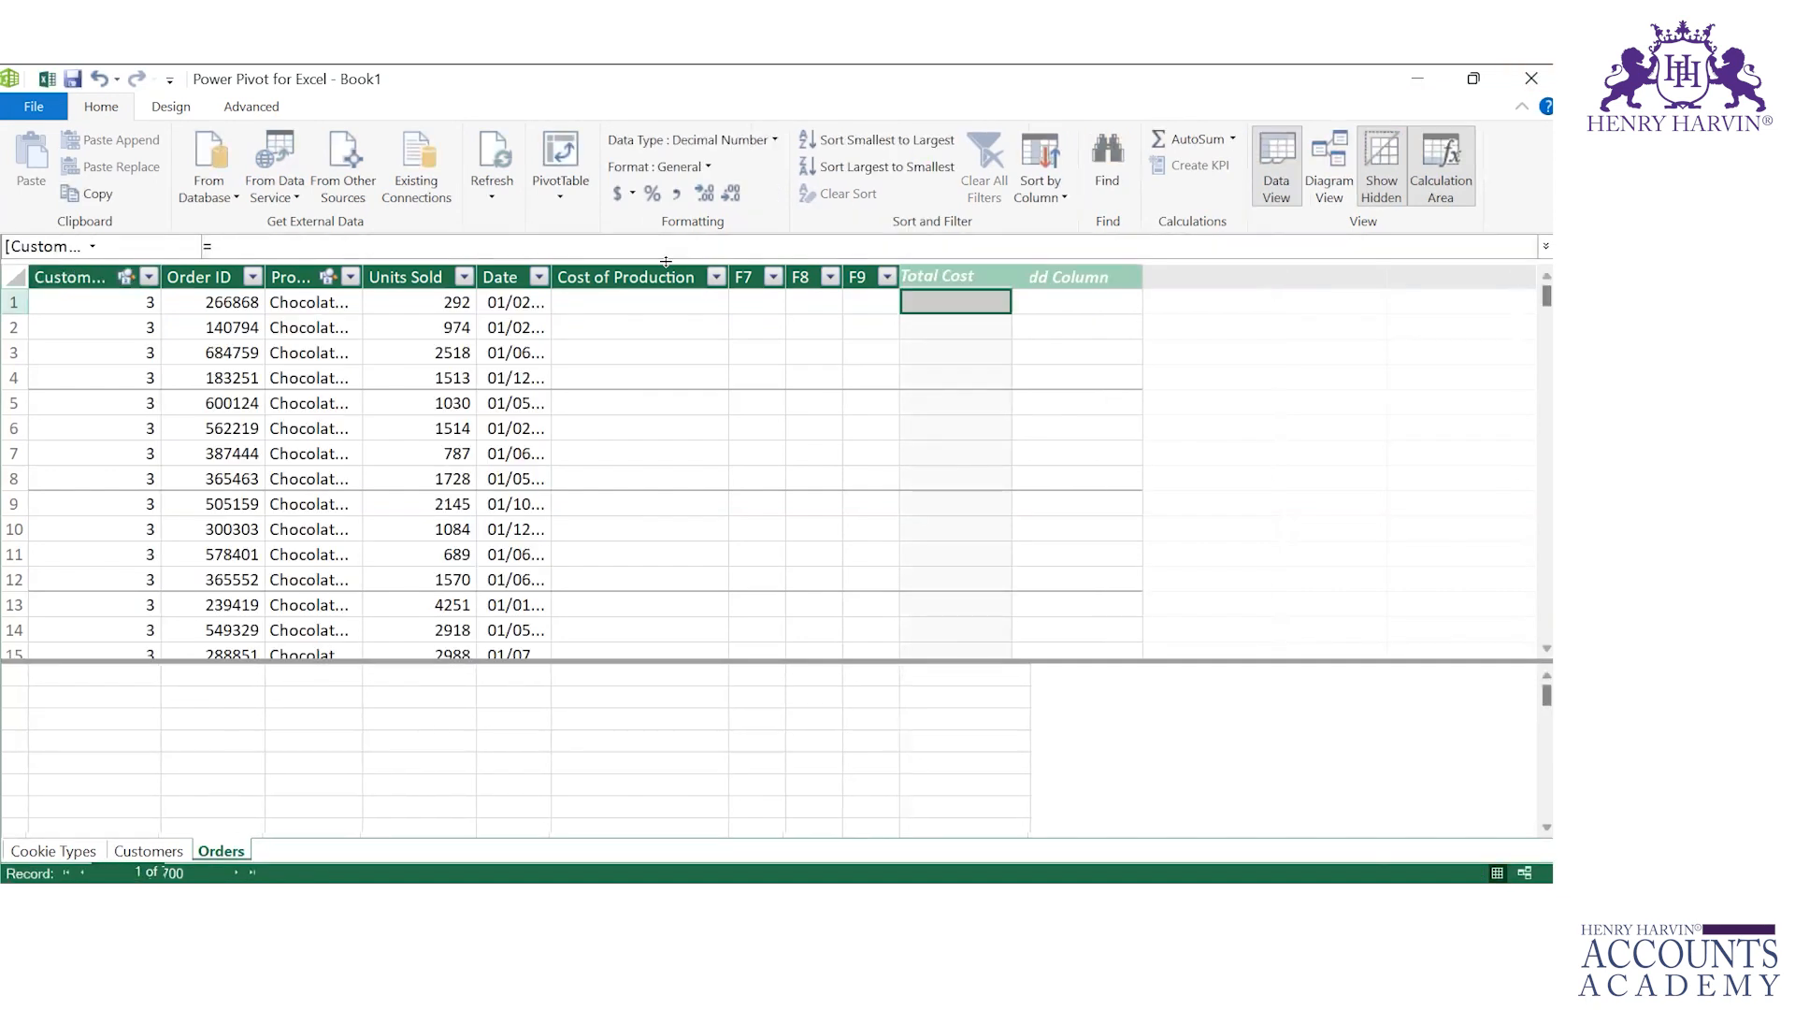
Step: Fill the Total Cost column in Orders with the formula =RELATED('Cookie Types'[Cost Per Cookie])*Orders[Units Sold]
click(950, 298)
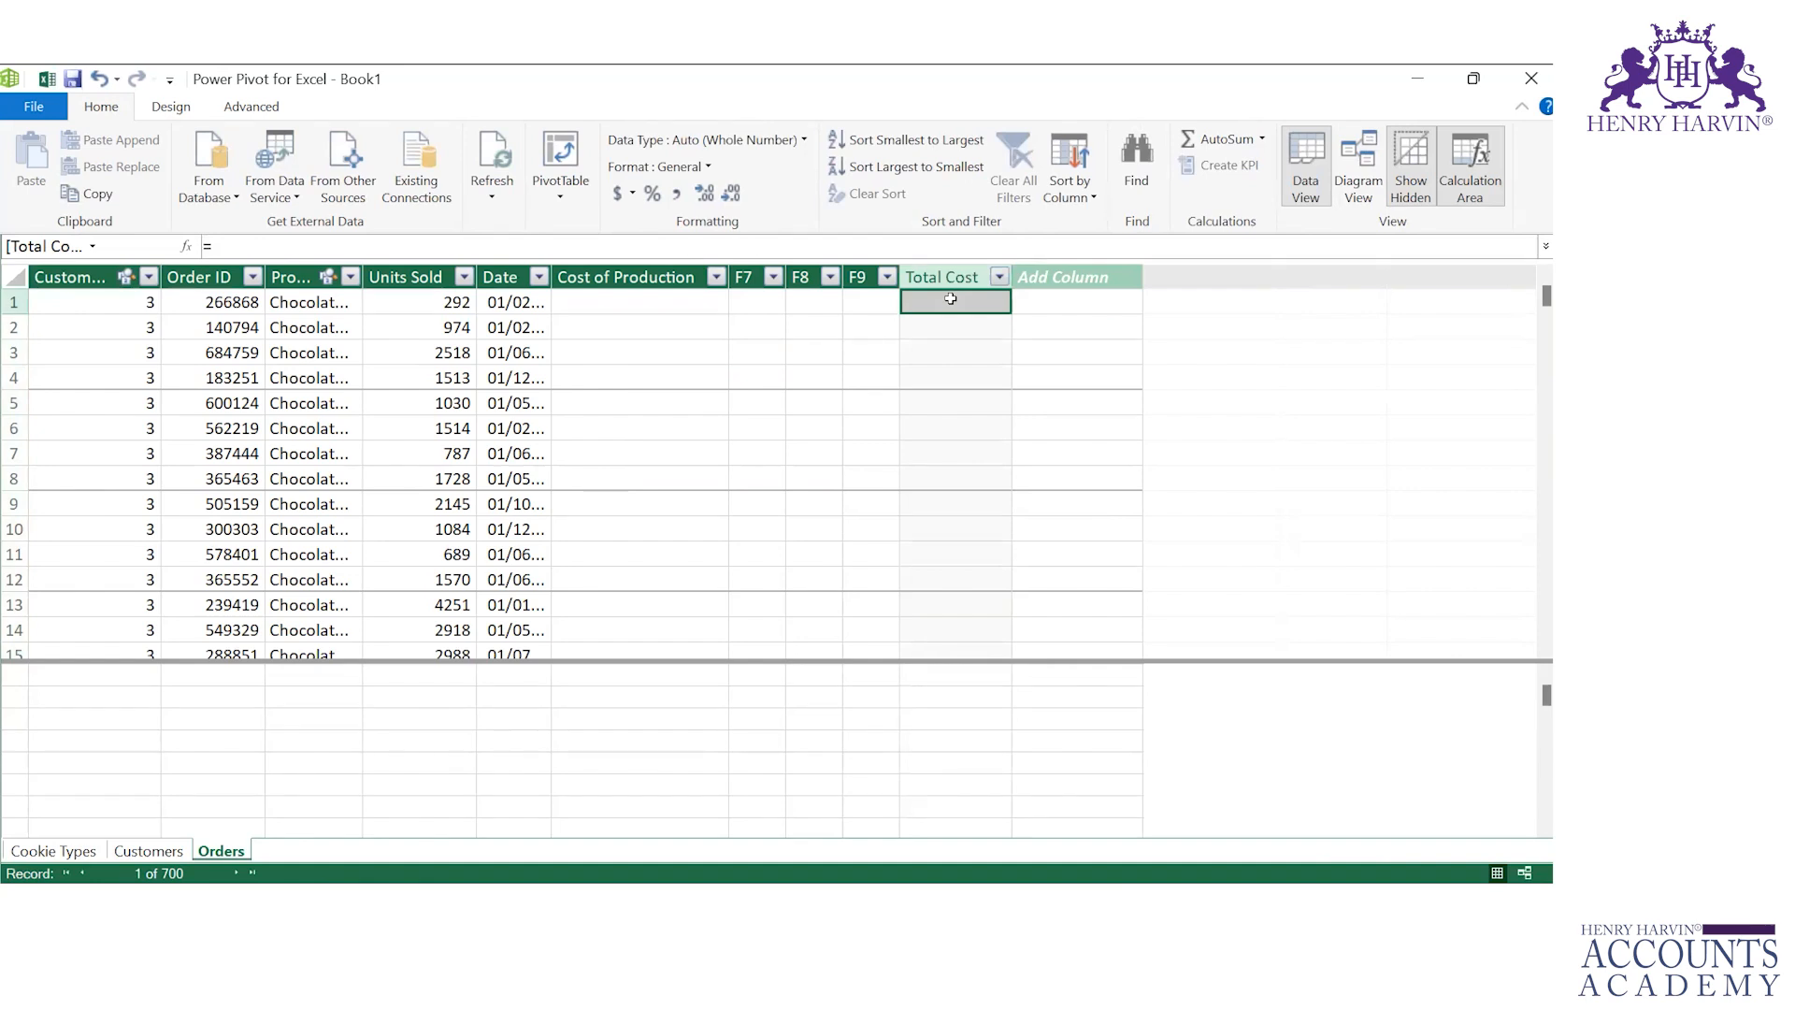
text(re)
key(BackSpace)
key(BackSpace)
text(=)
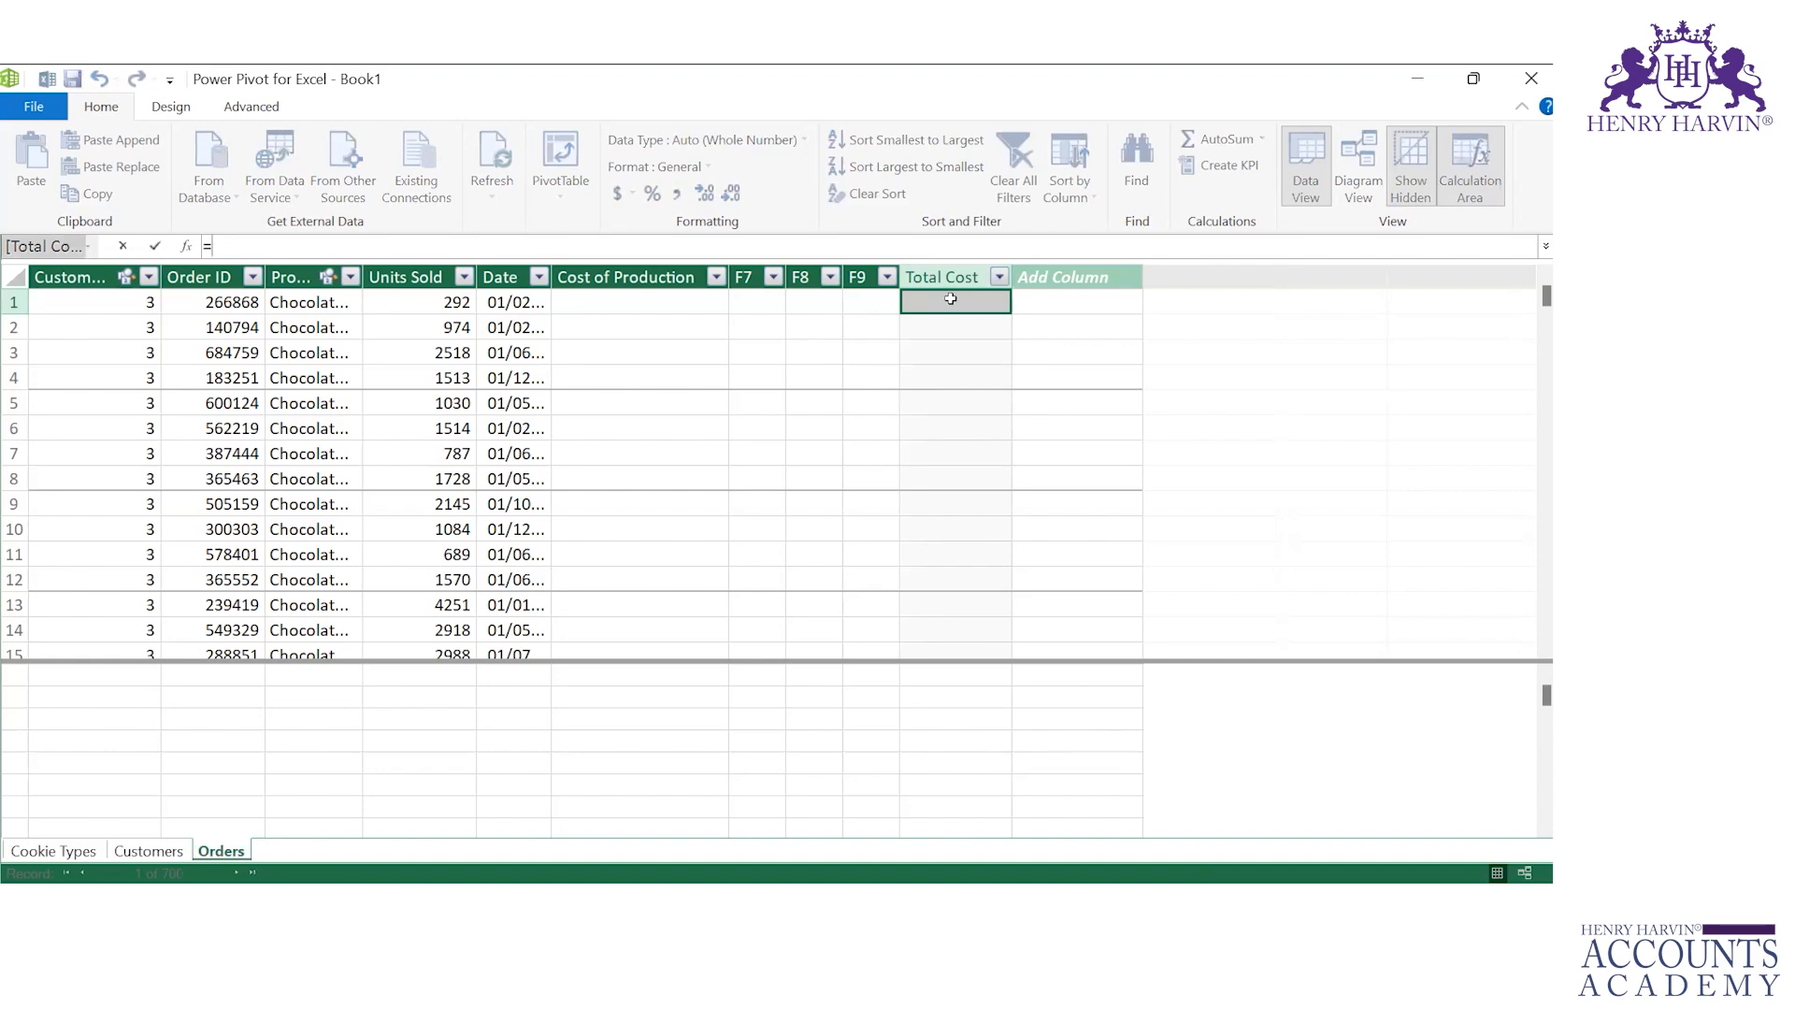
text(re)
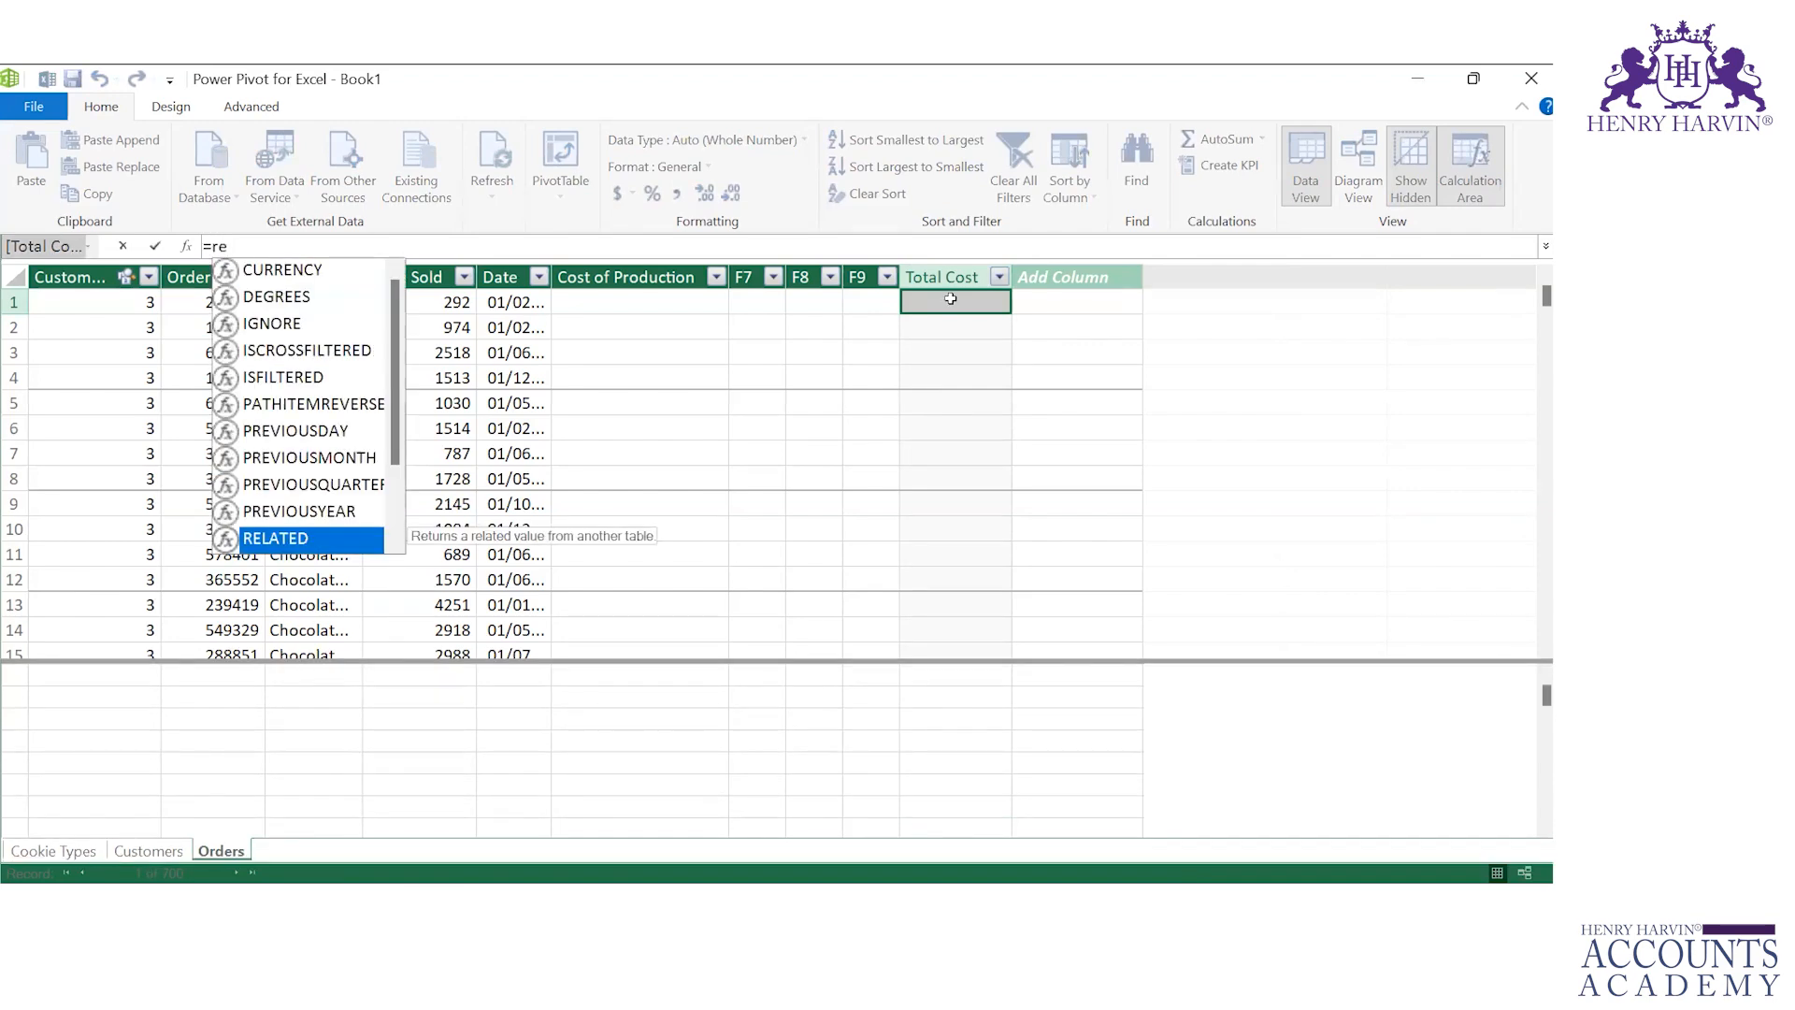
text(lated)
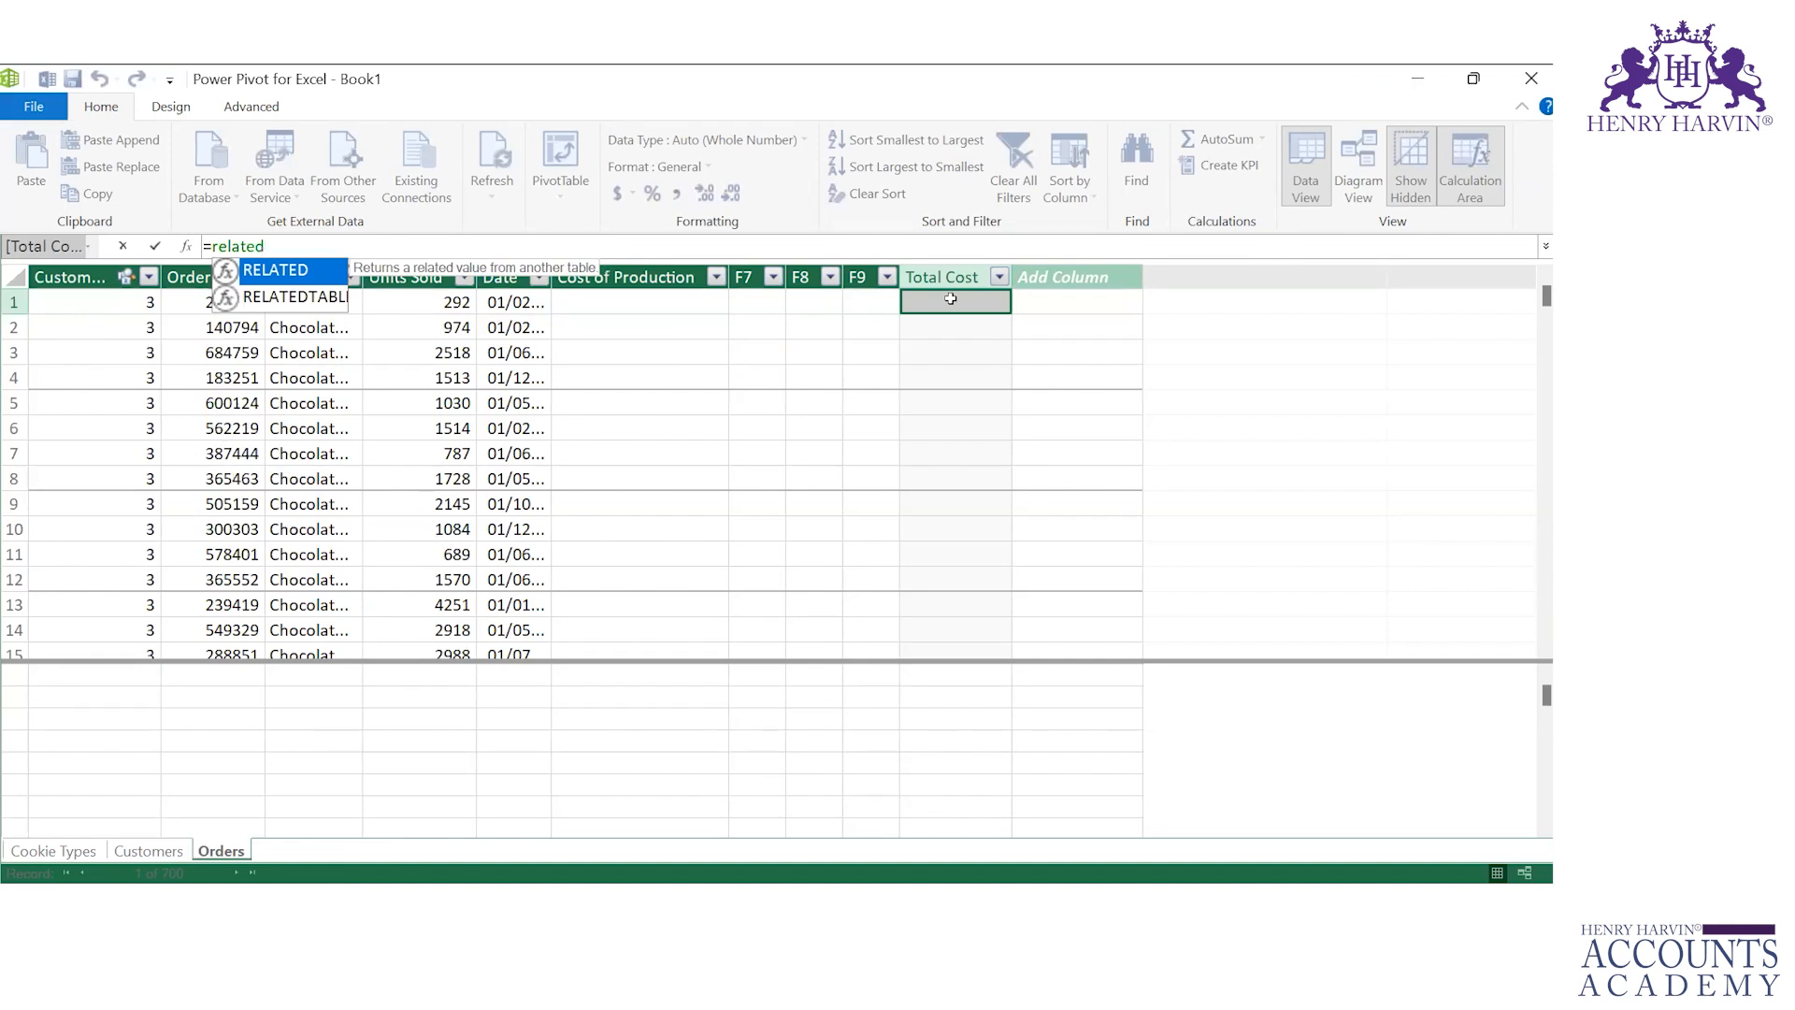
key(Tab)
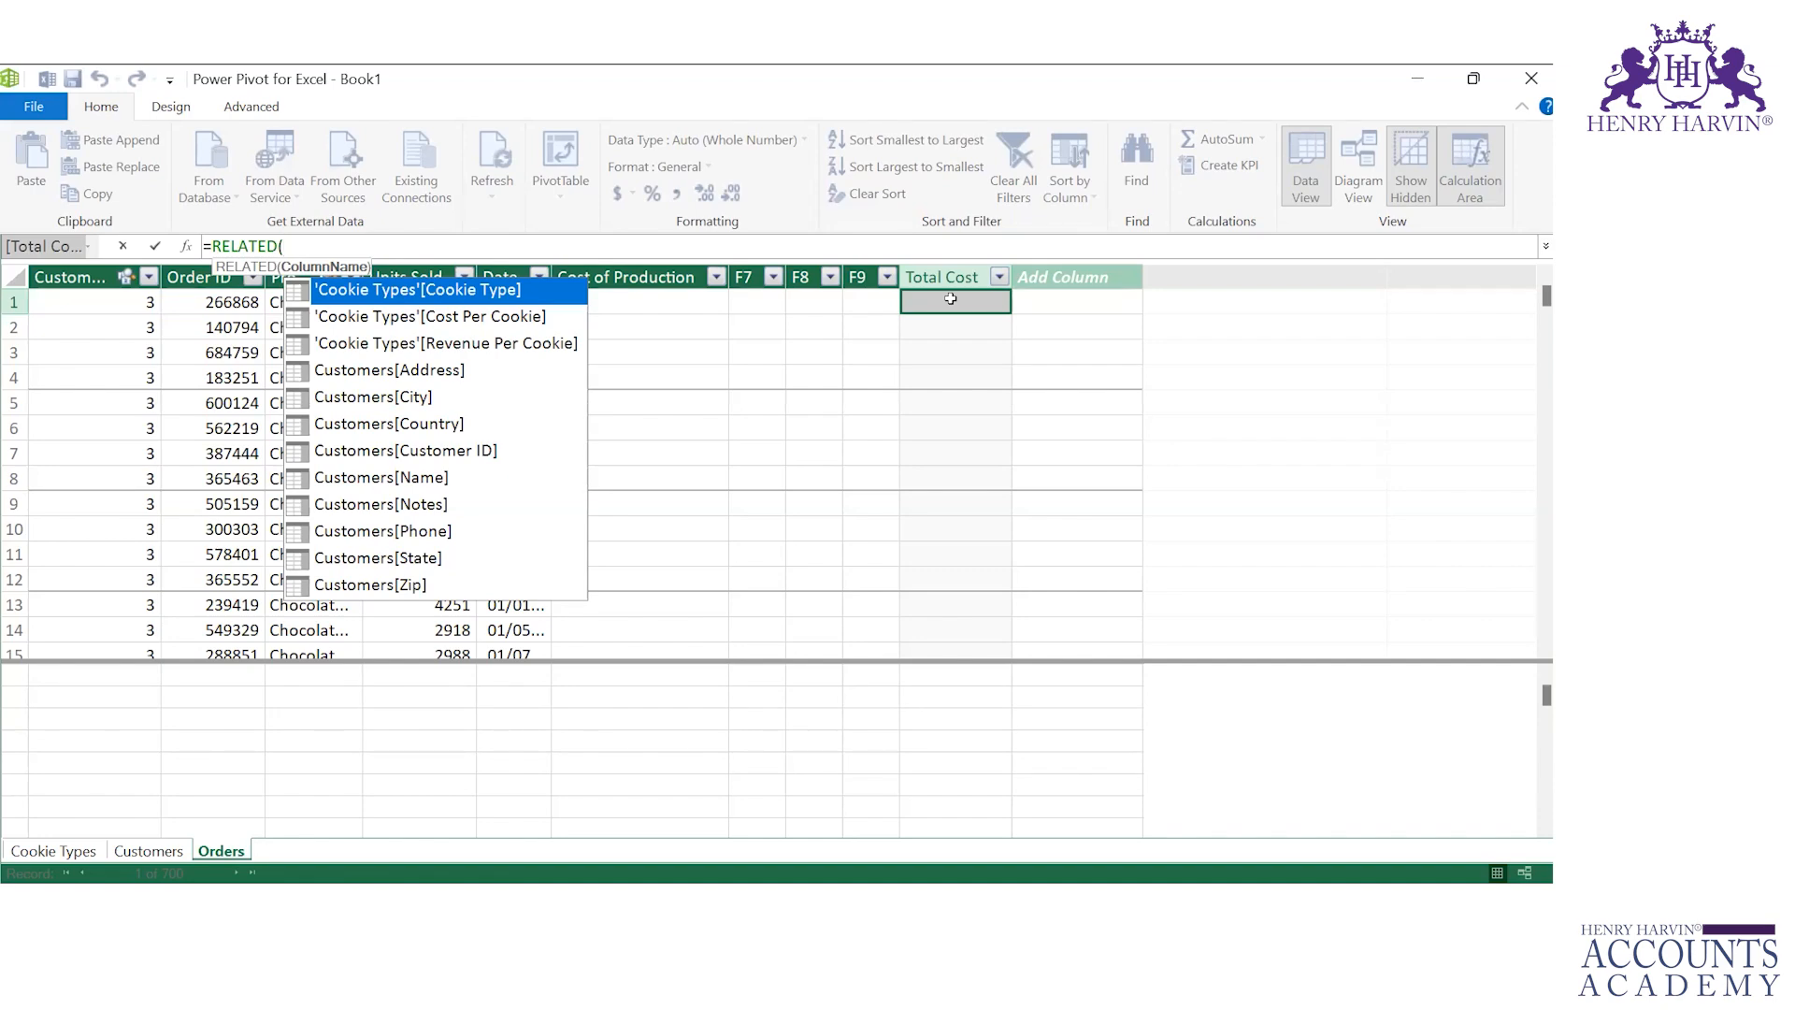
key(Down)
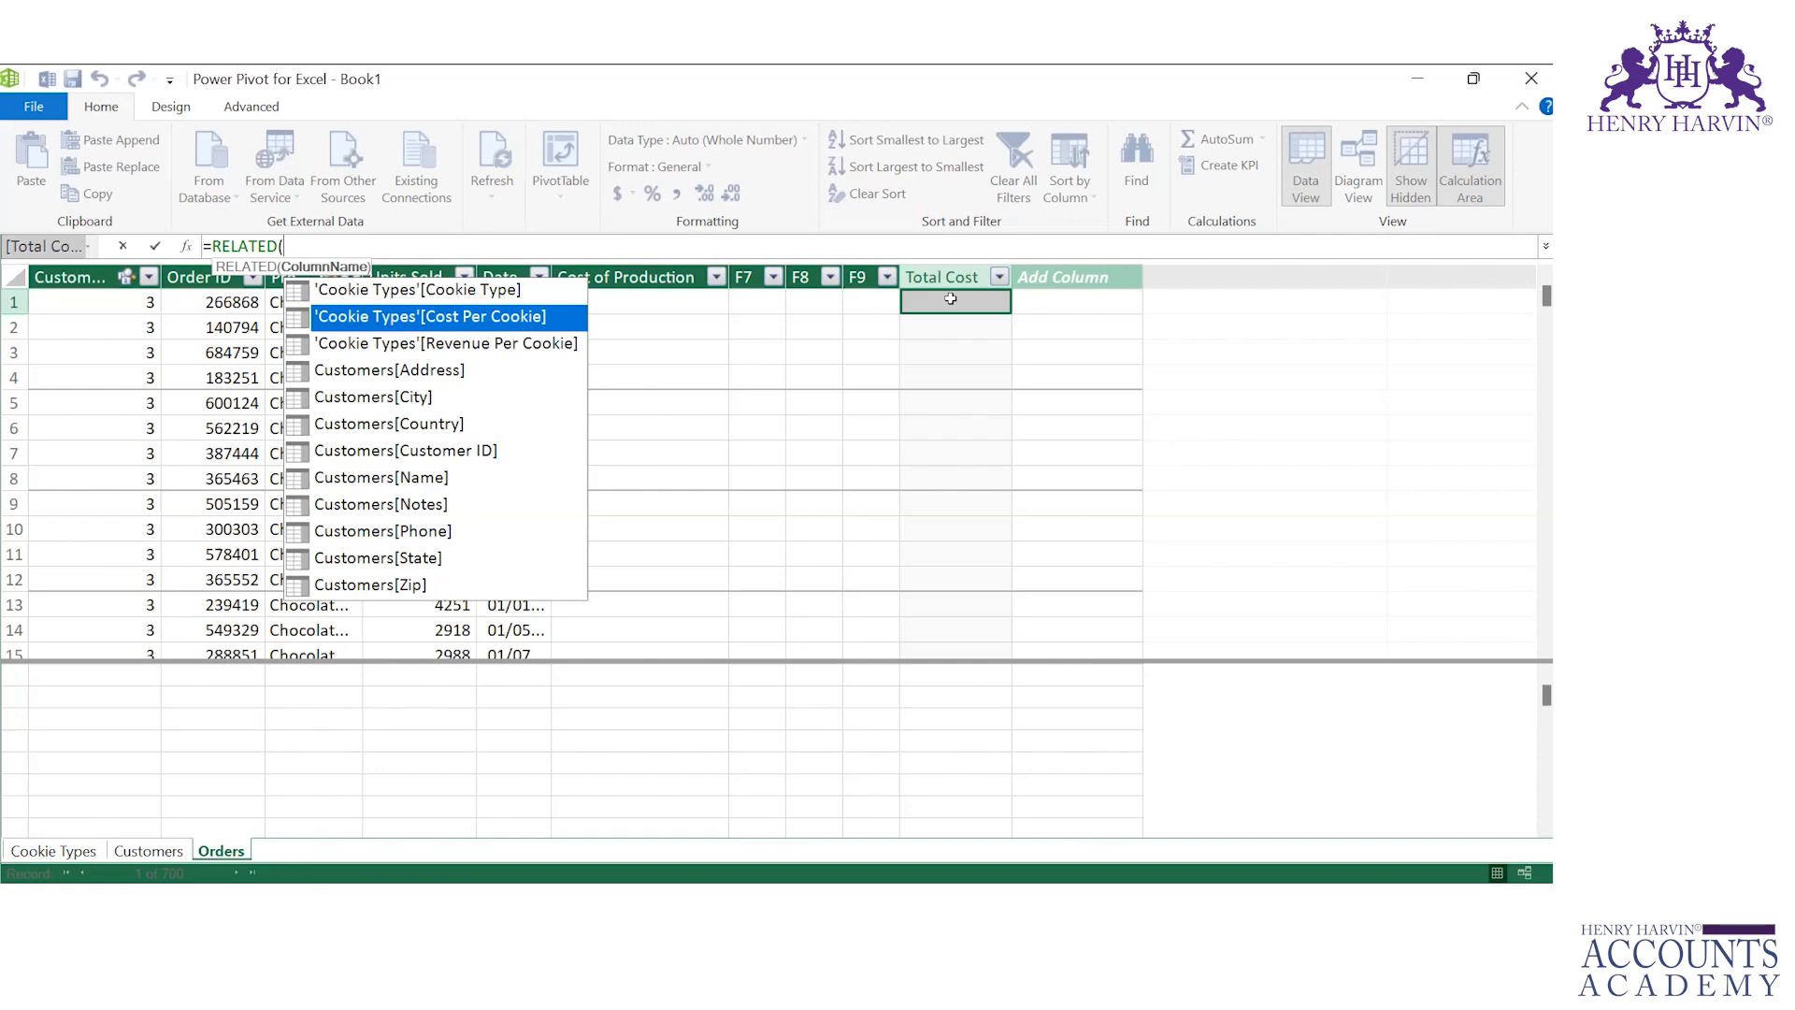
key(Tab)
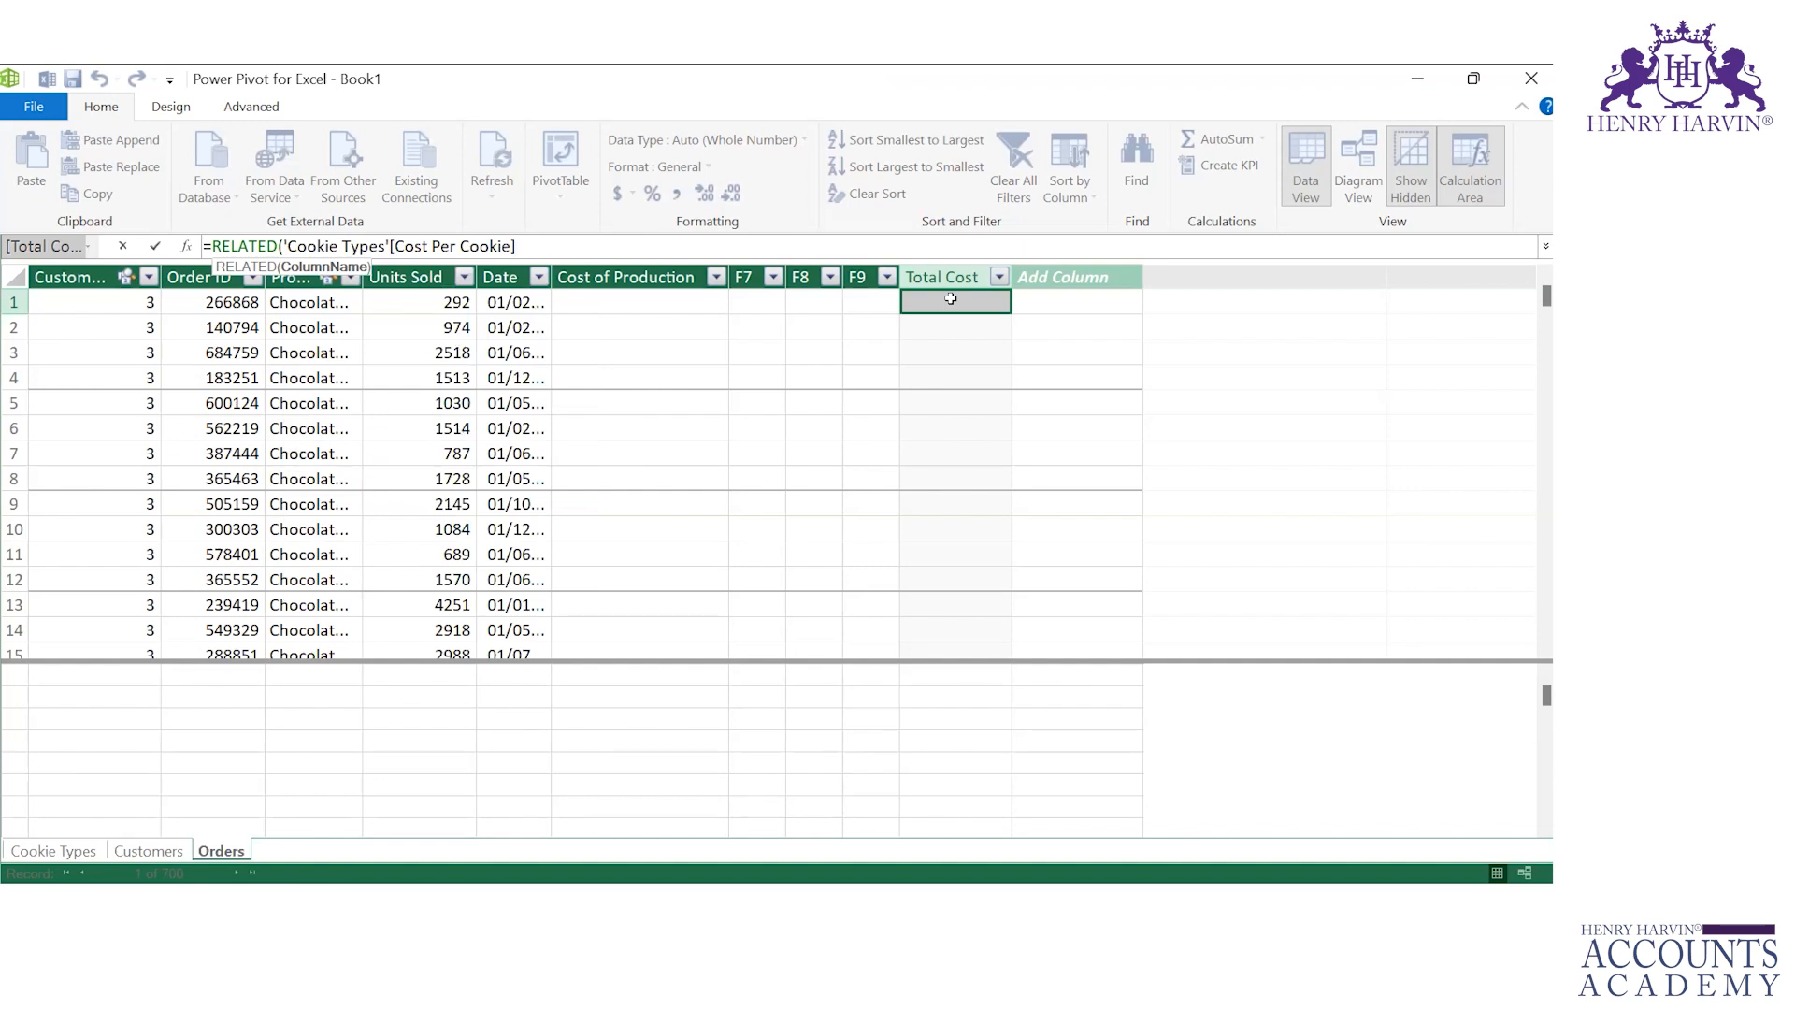
text()*)
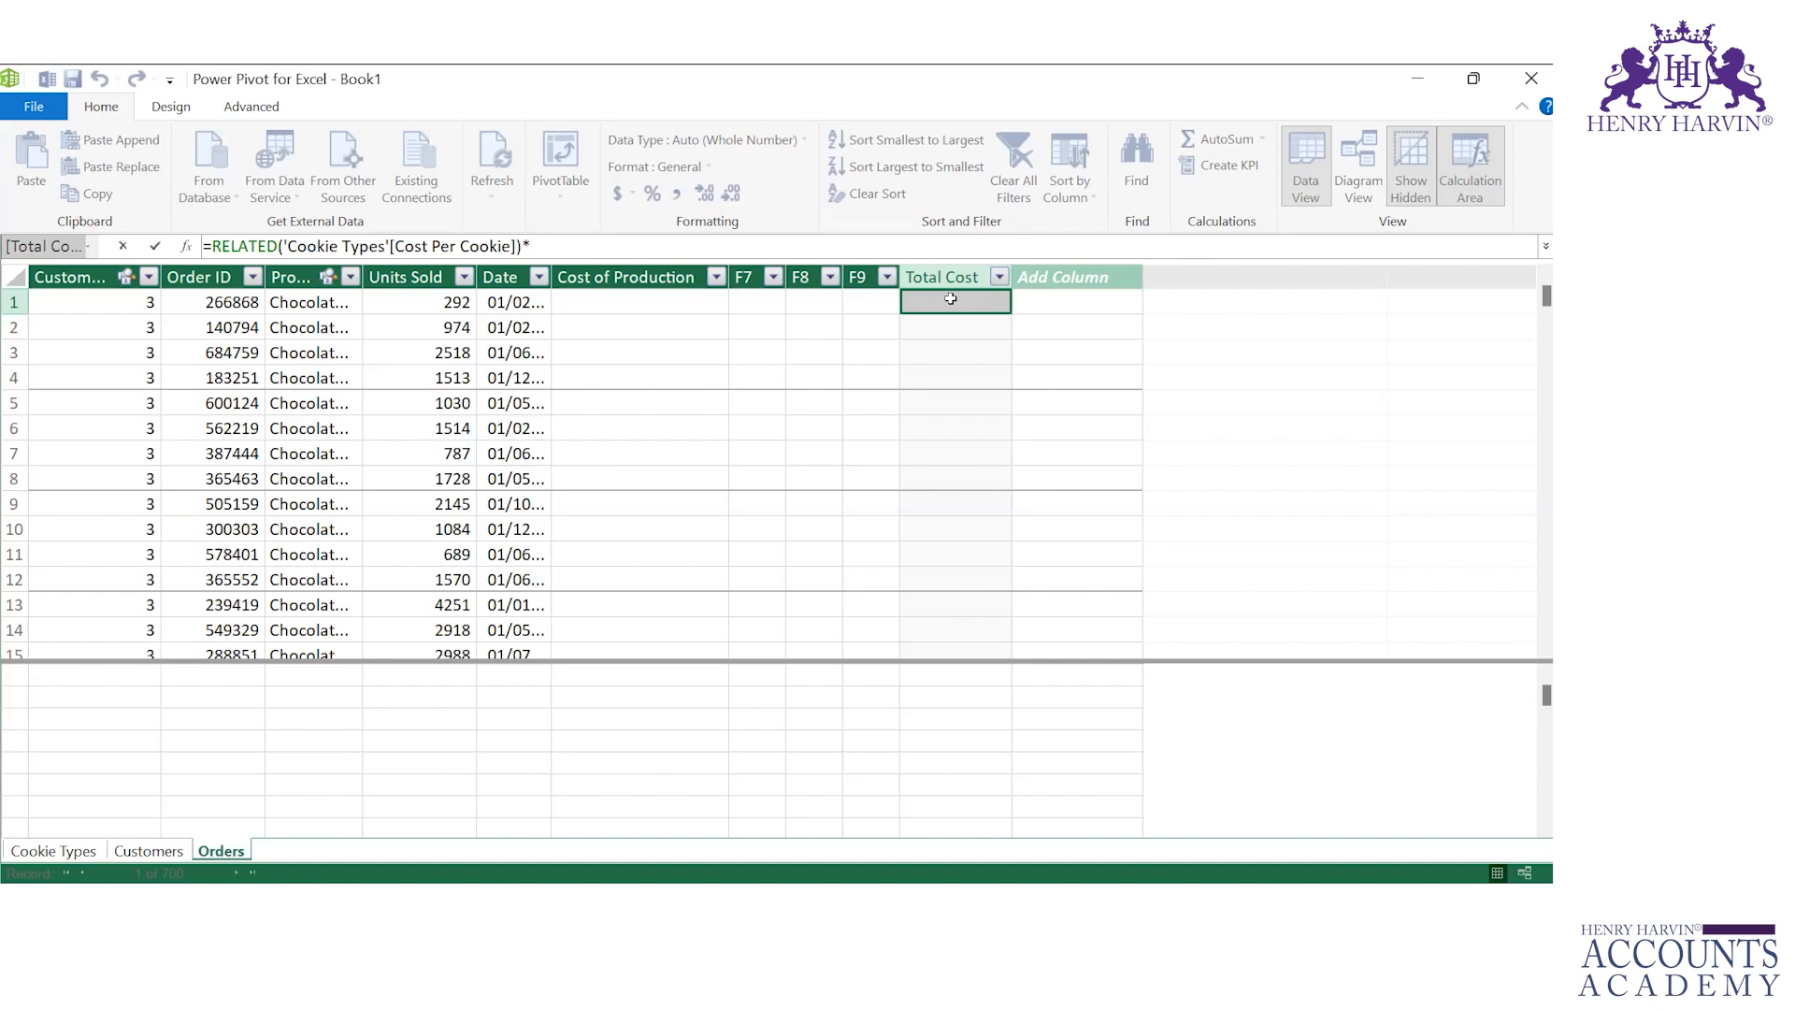
text(un)
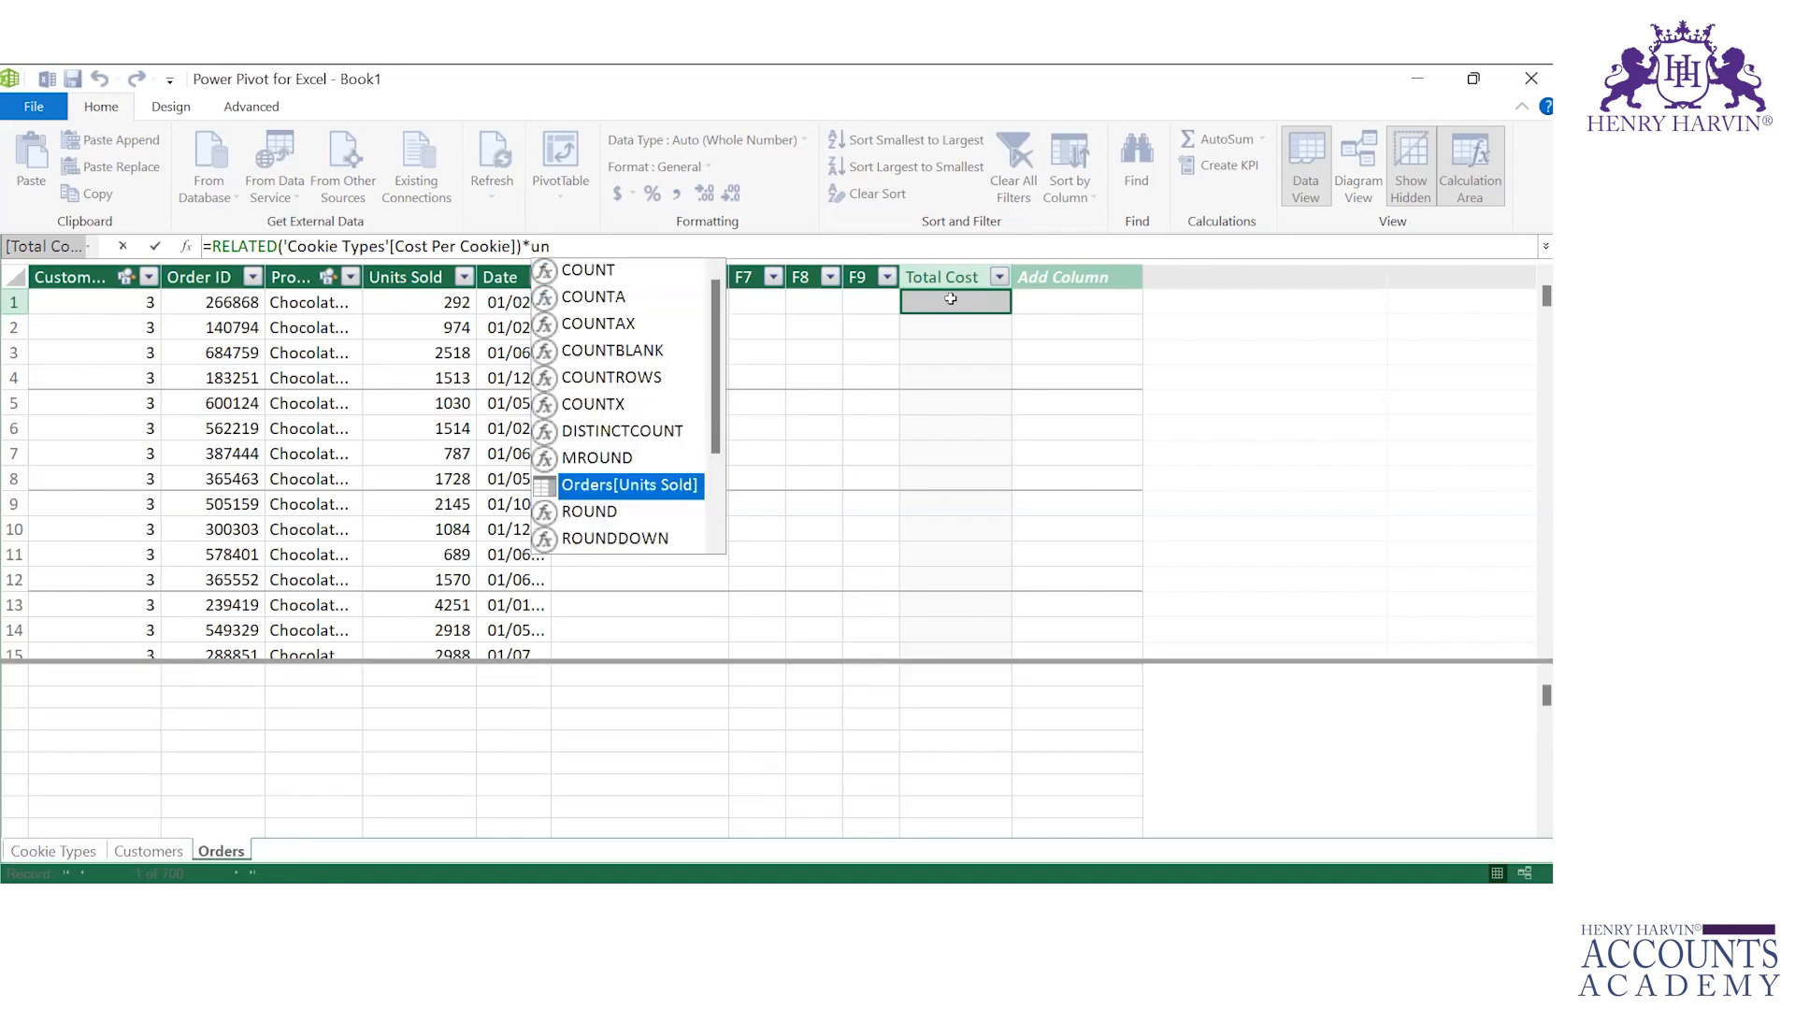
double_click(658, 485)
key(Return)
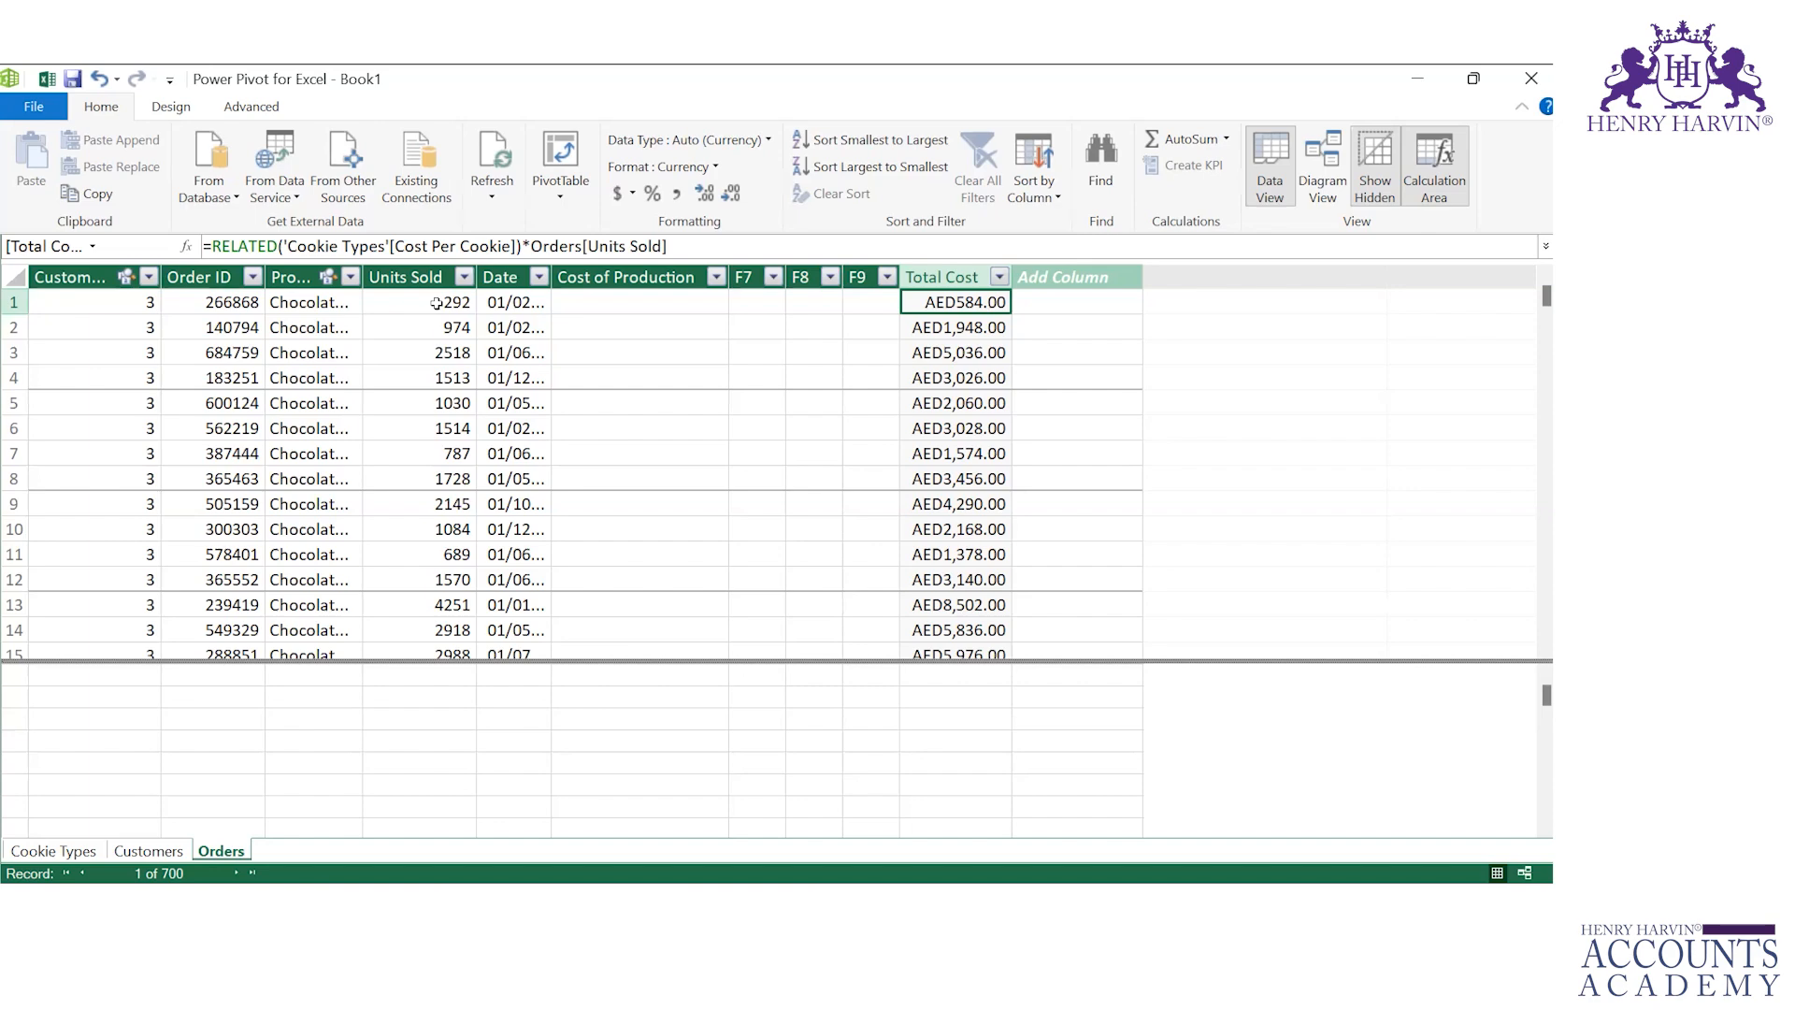
Step: Add a new column to Orders named Total Revenue
click(1047, 279)
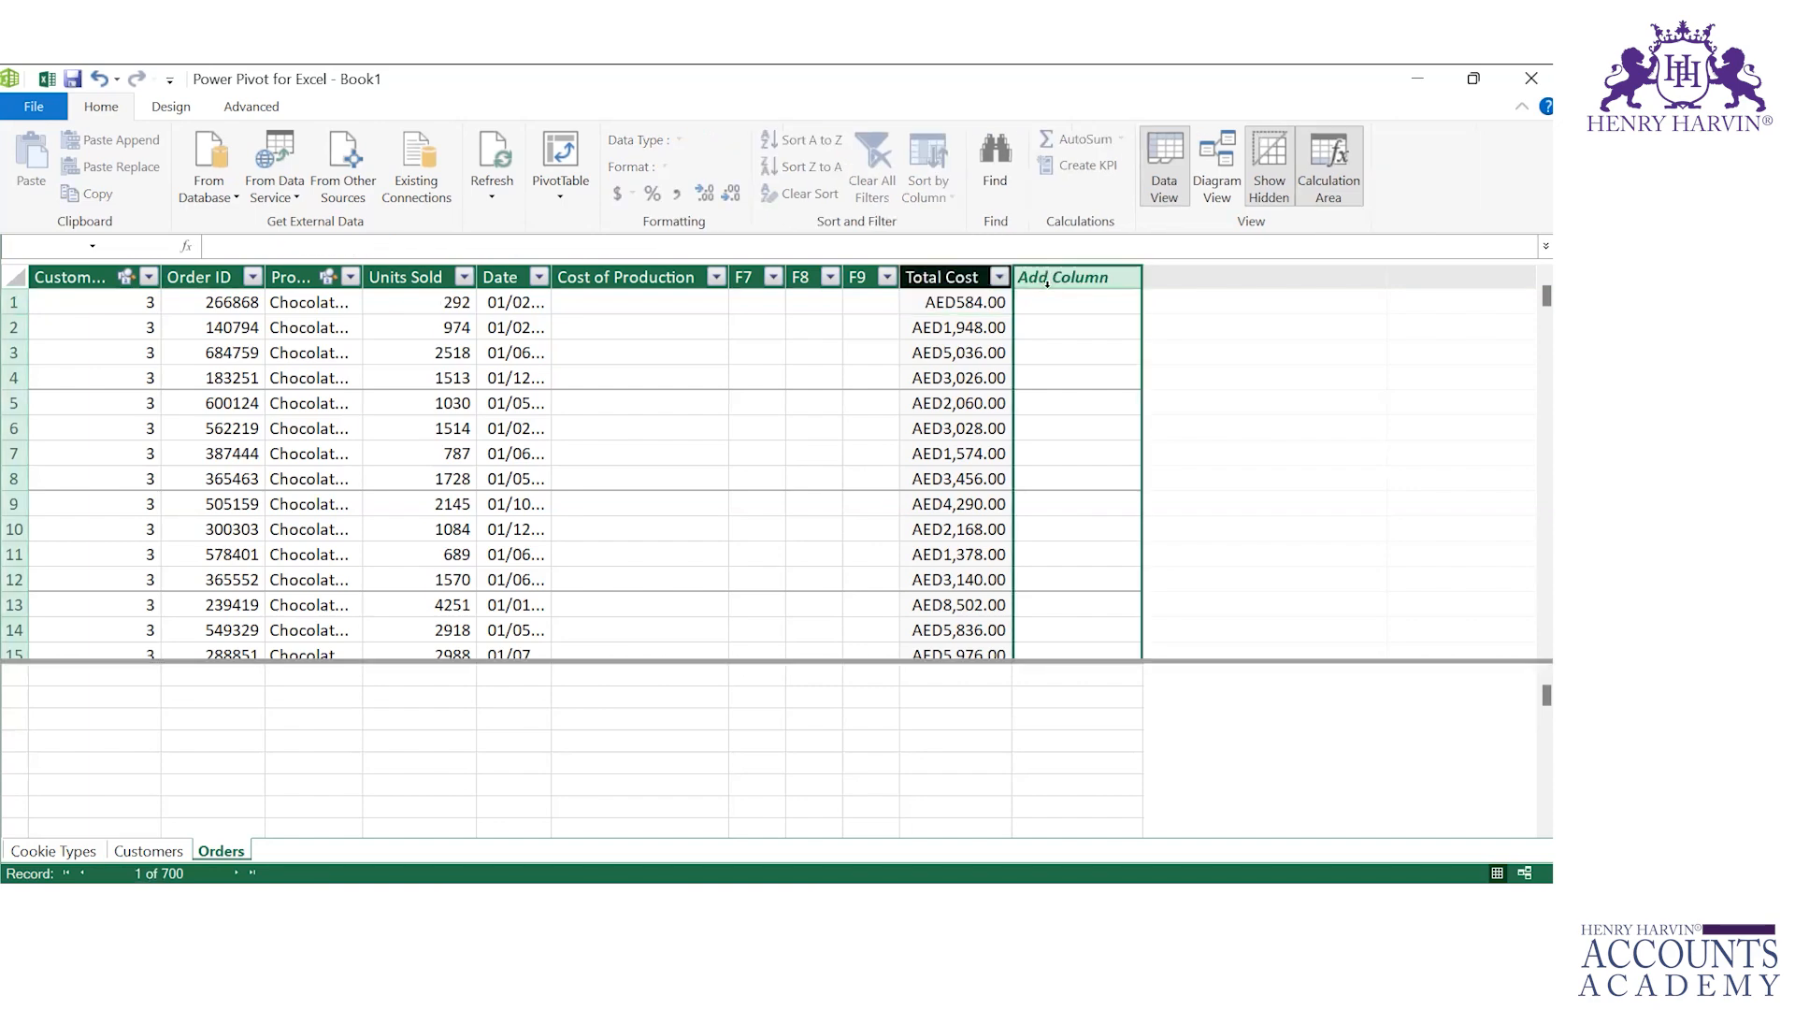
double_click(1051, 276)
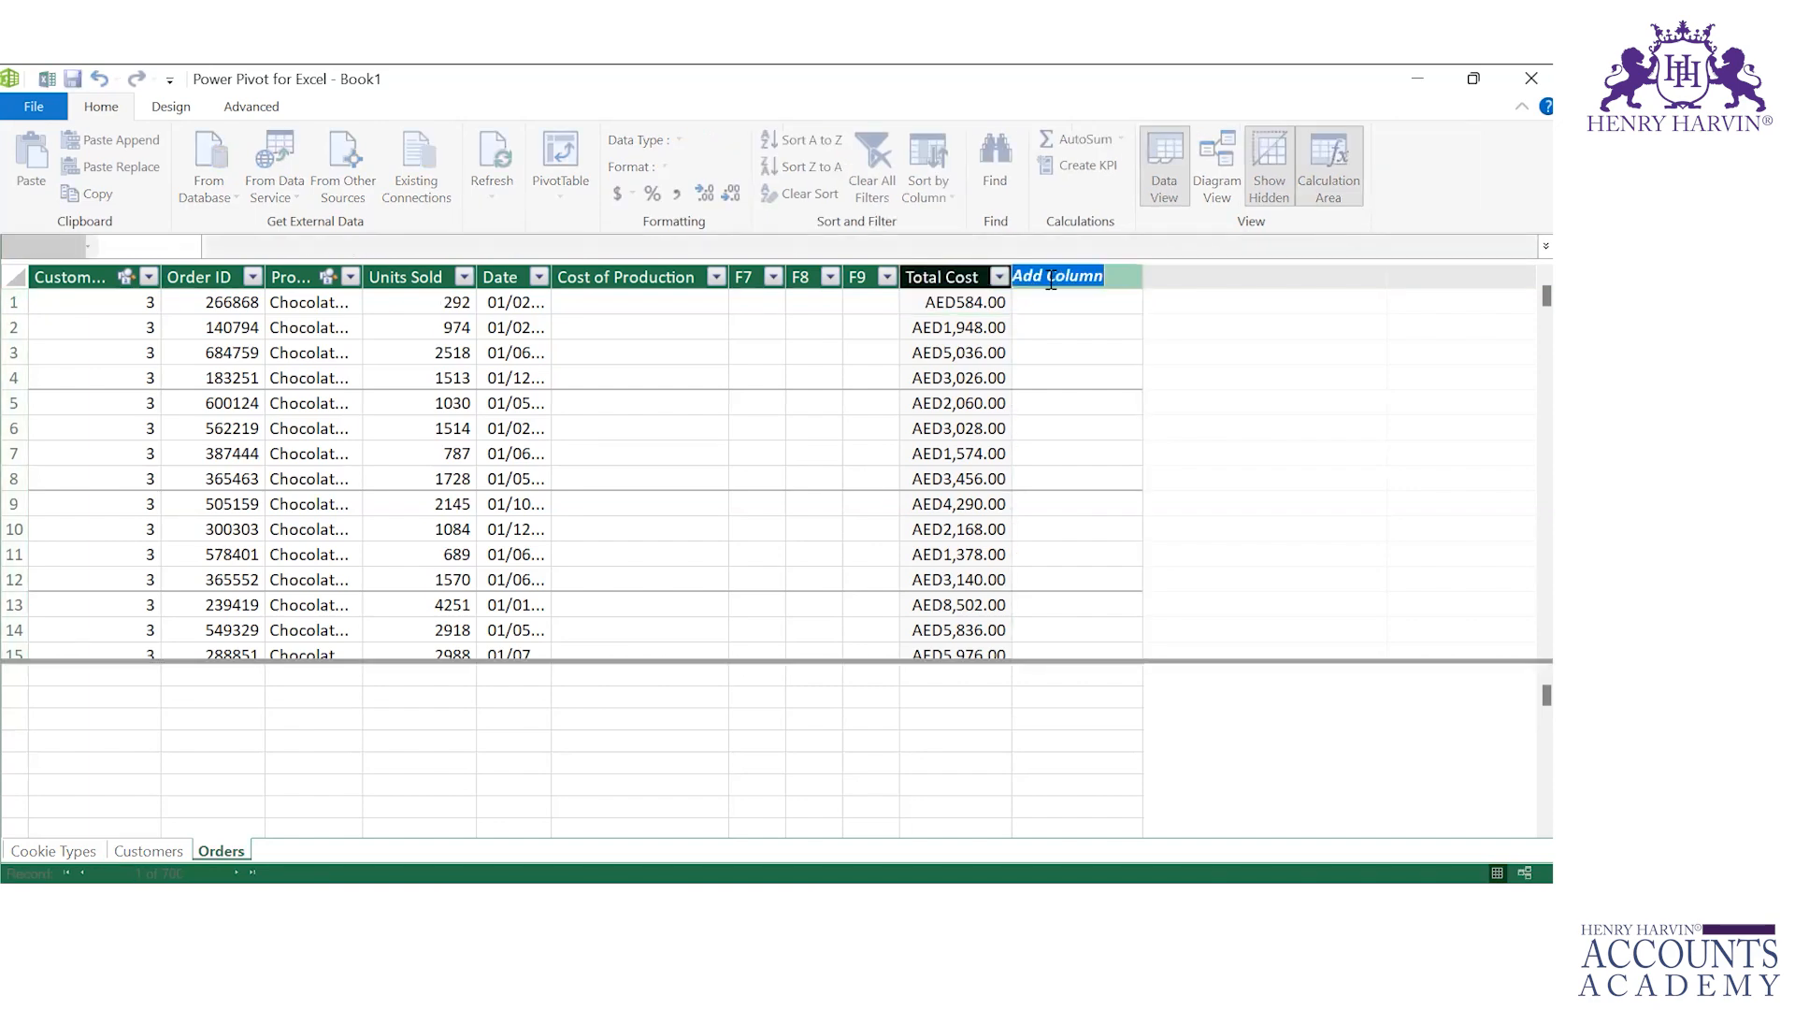
text(Total Revenue)
key(Return)
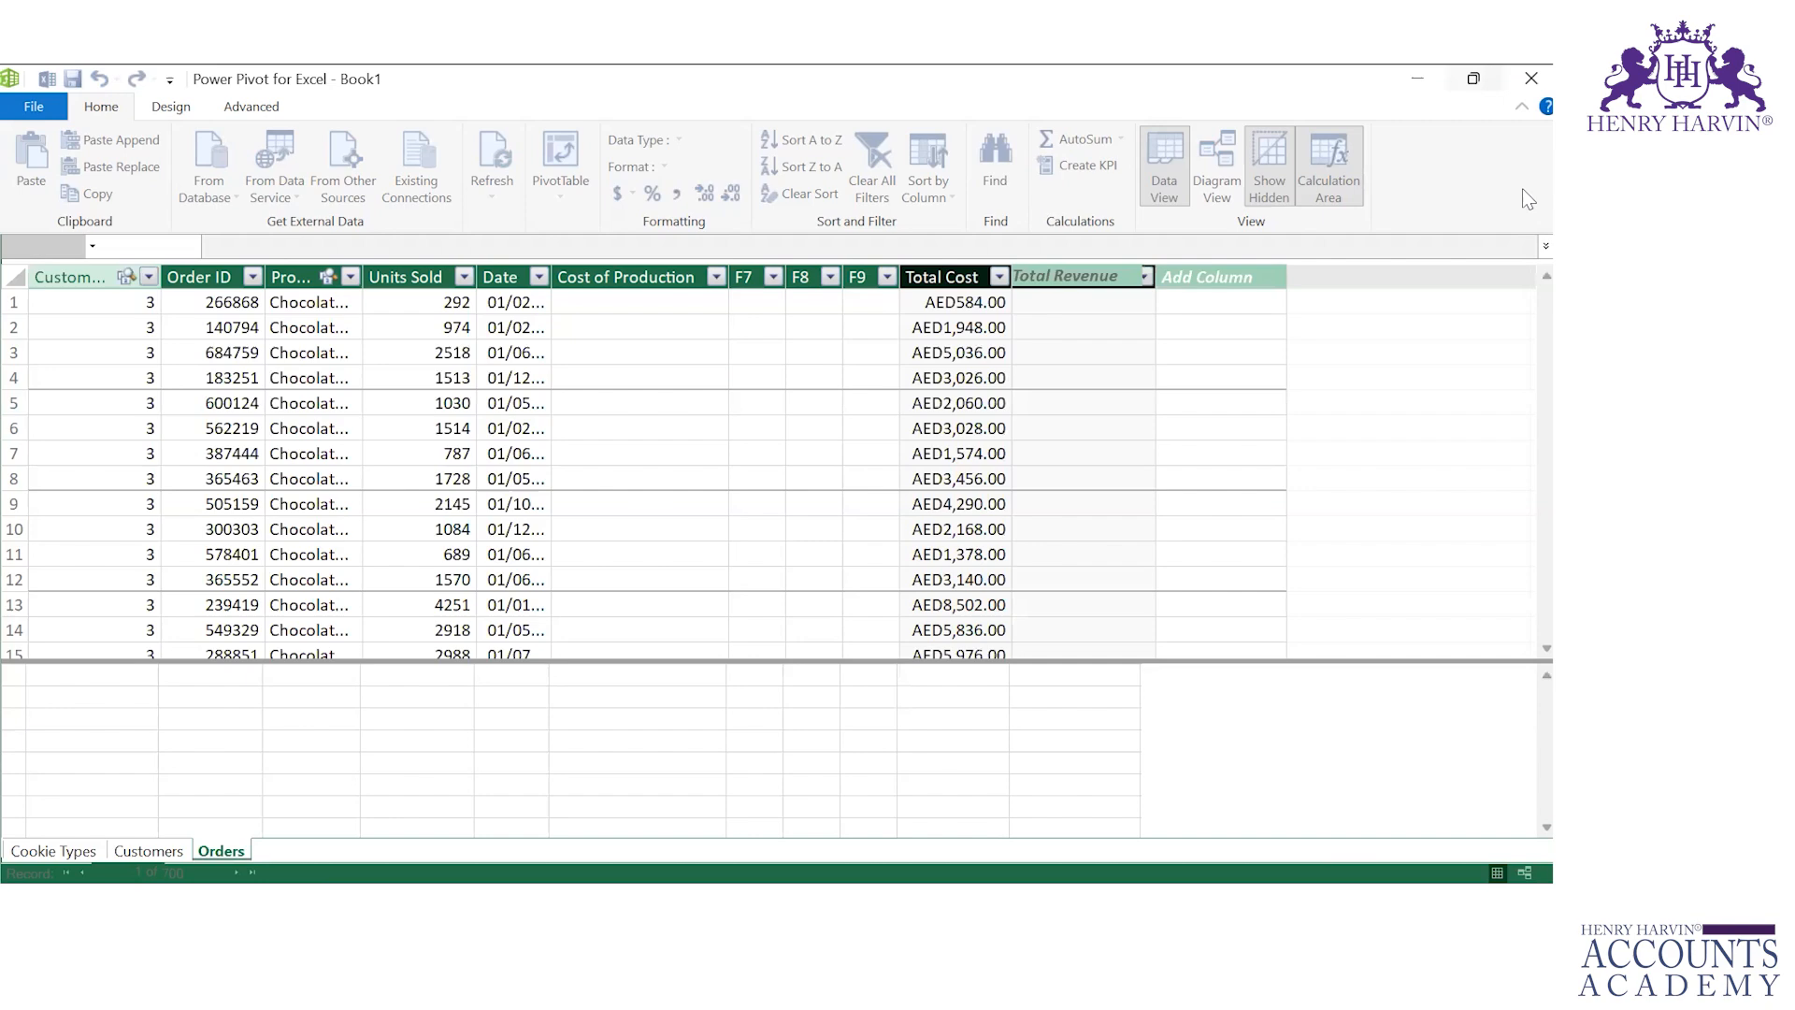
click(1080, 301)
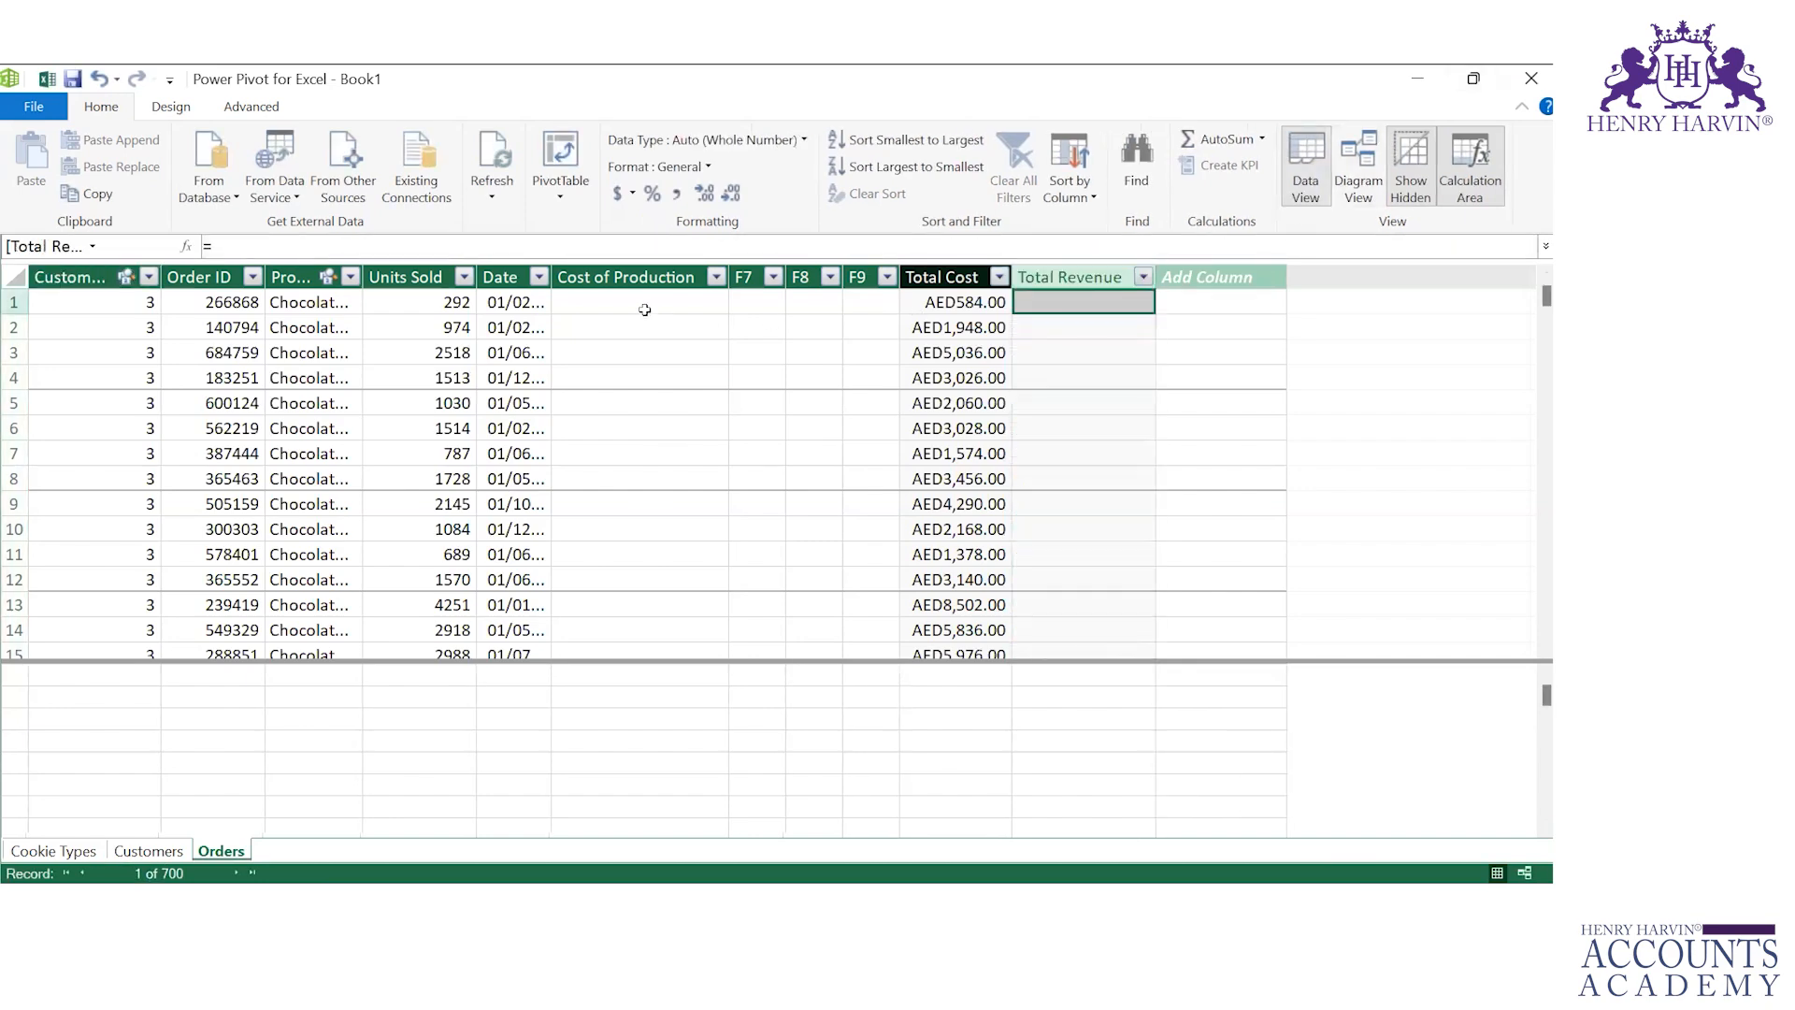
Step: Delete the Cost of Production column from the Orders table
click(621, 273)
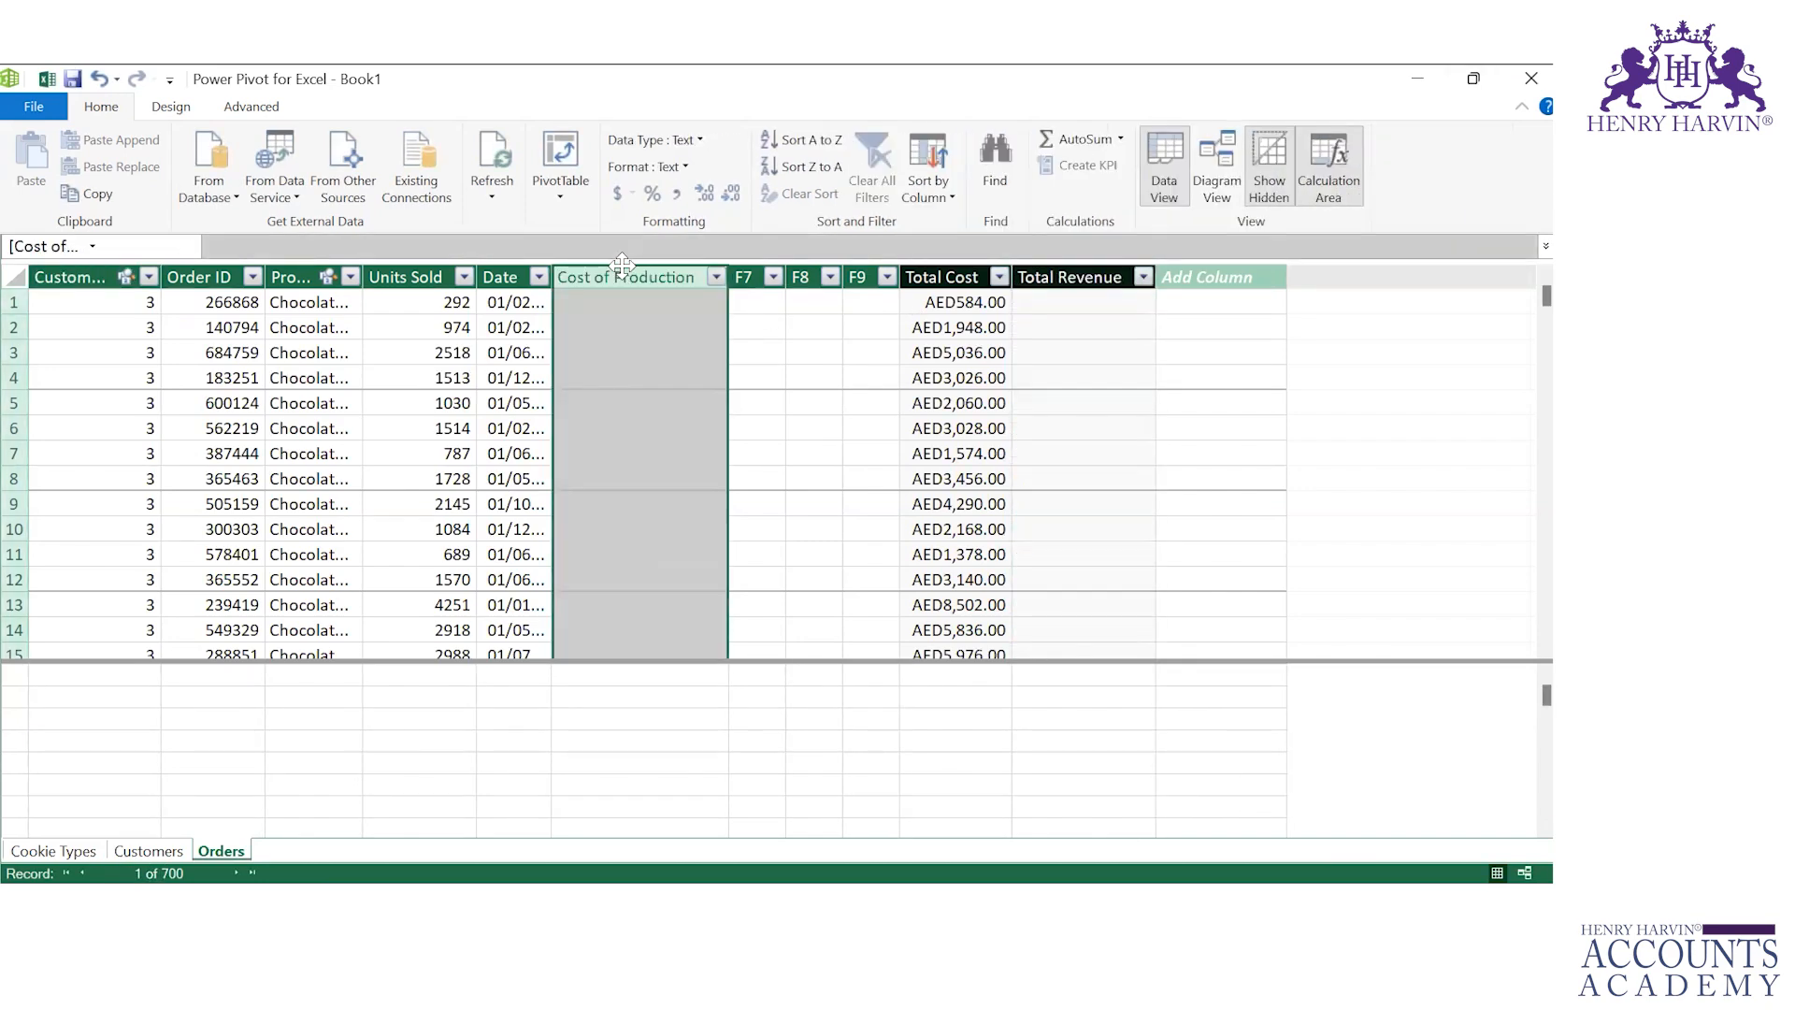
key(Right)
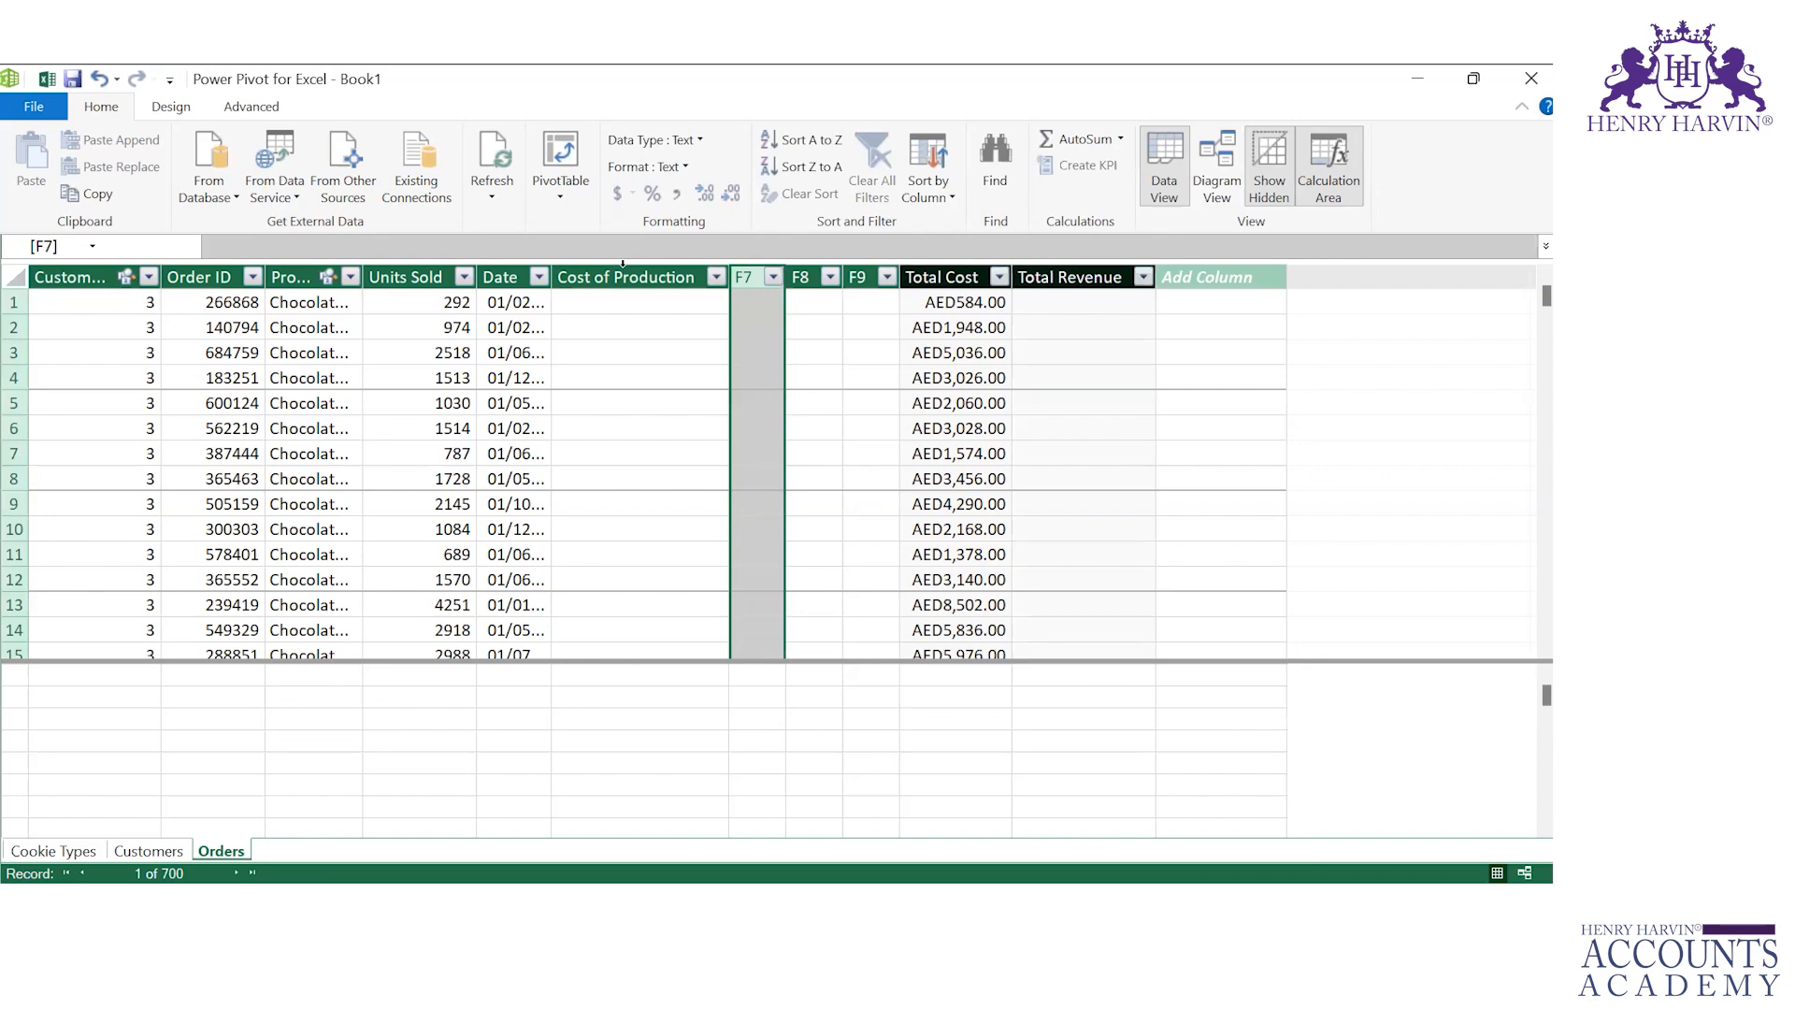
click(623, 269)
right_click(626, 272)
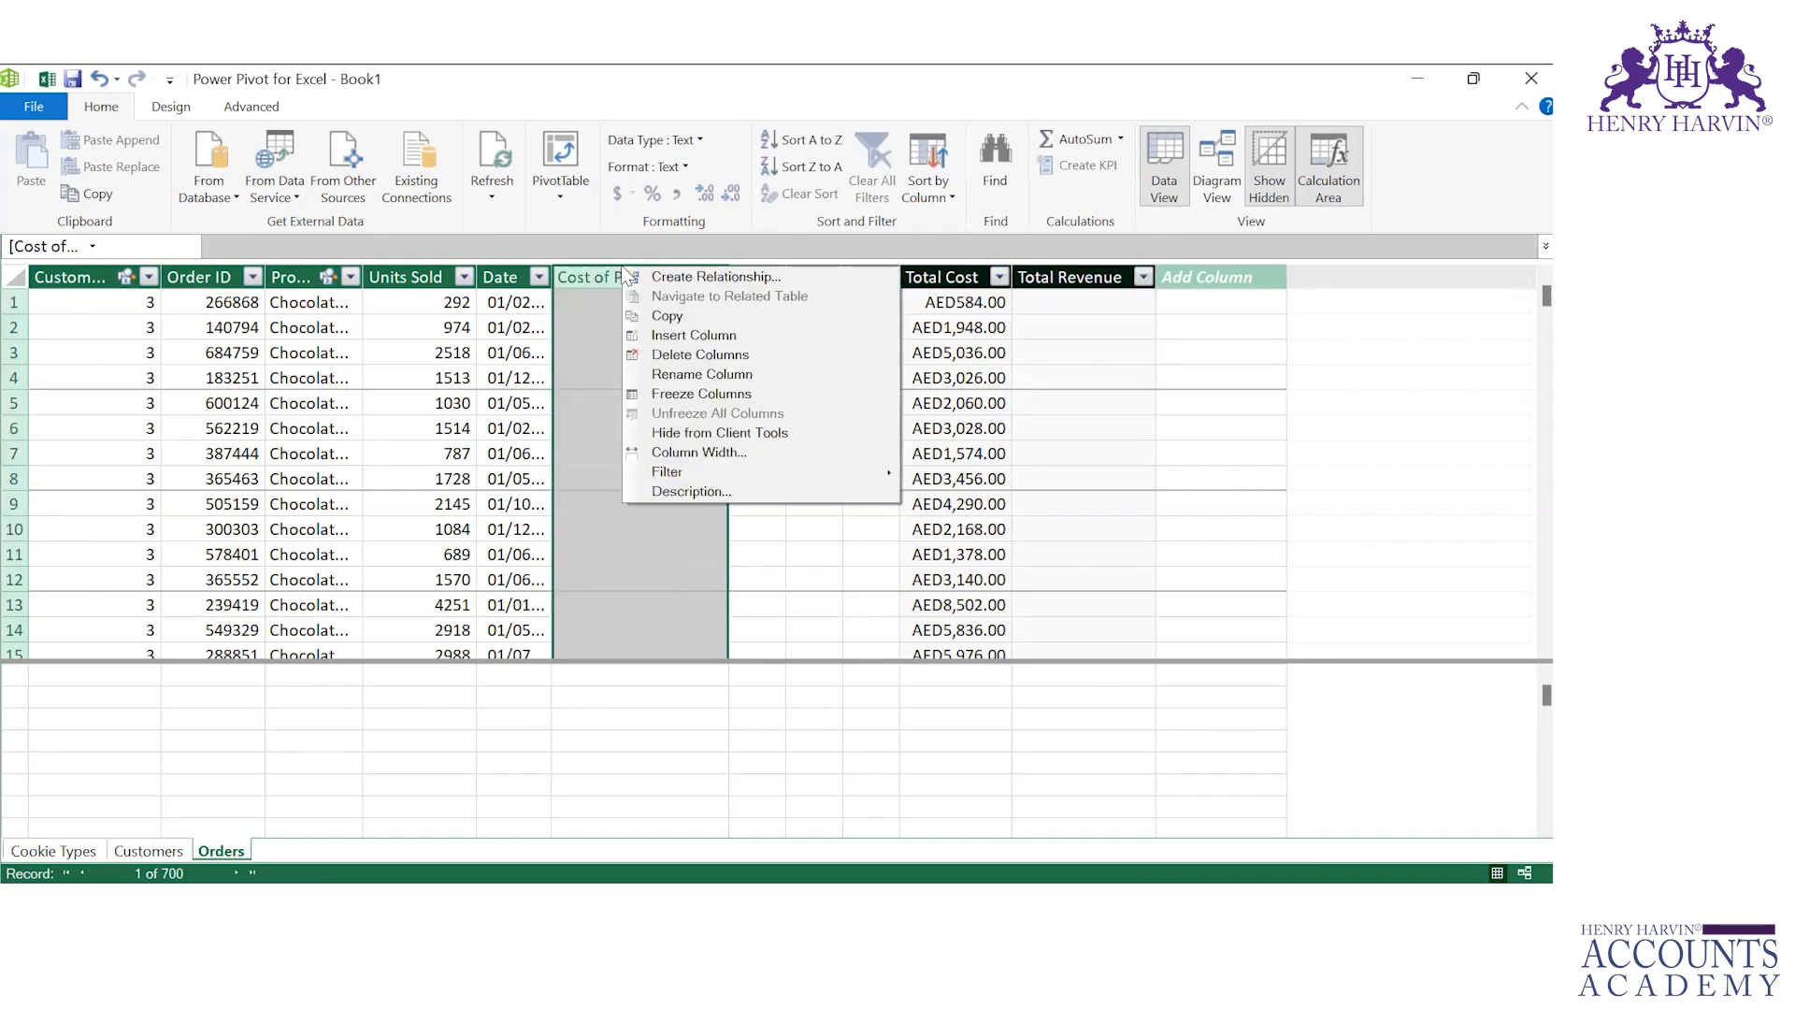
click(679, 355)
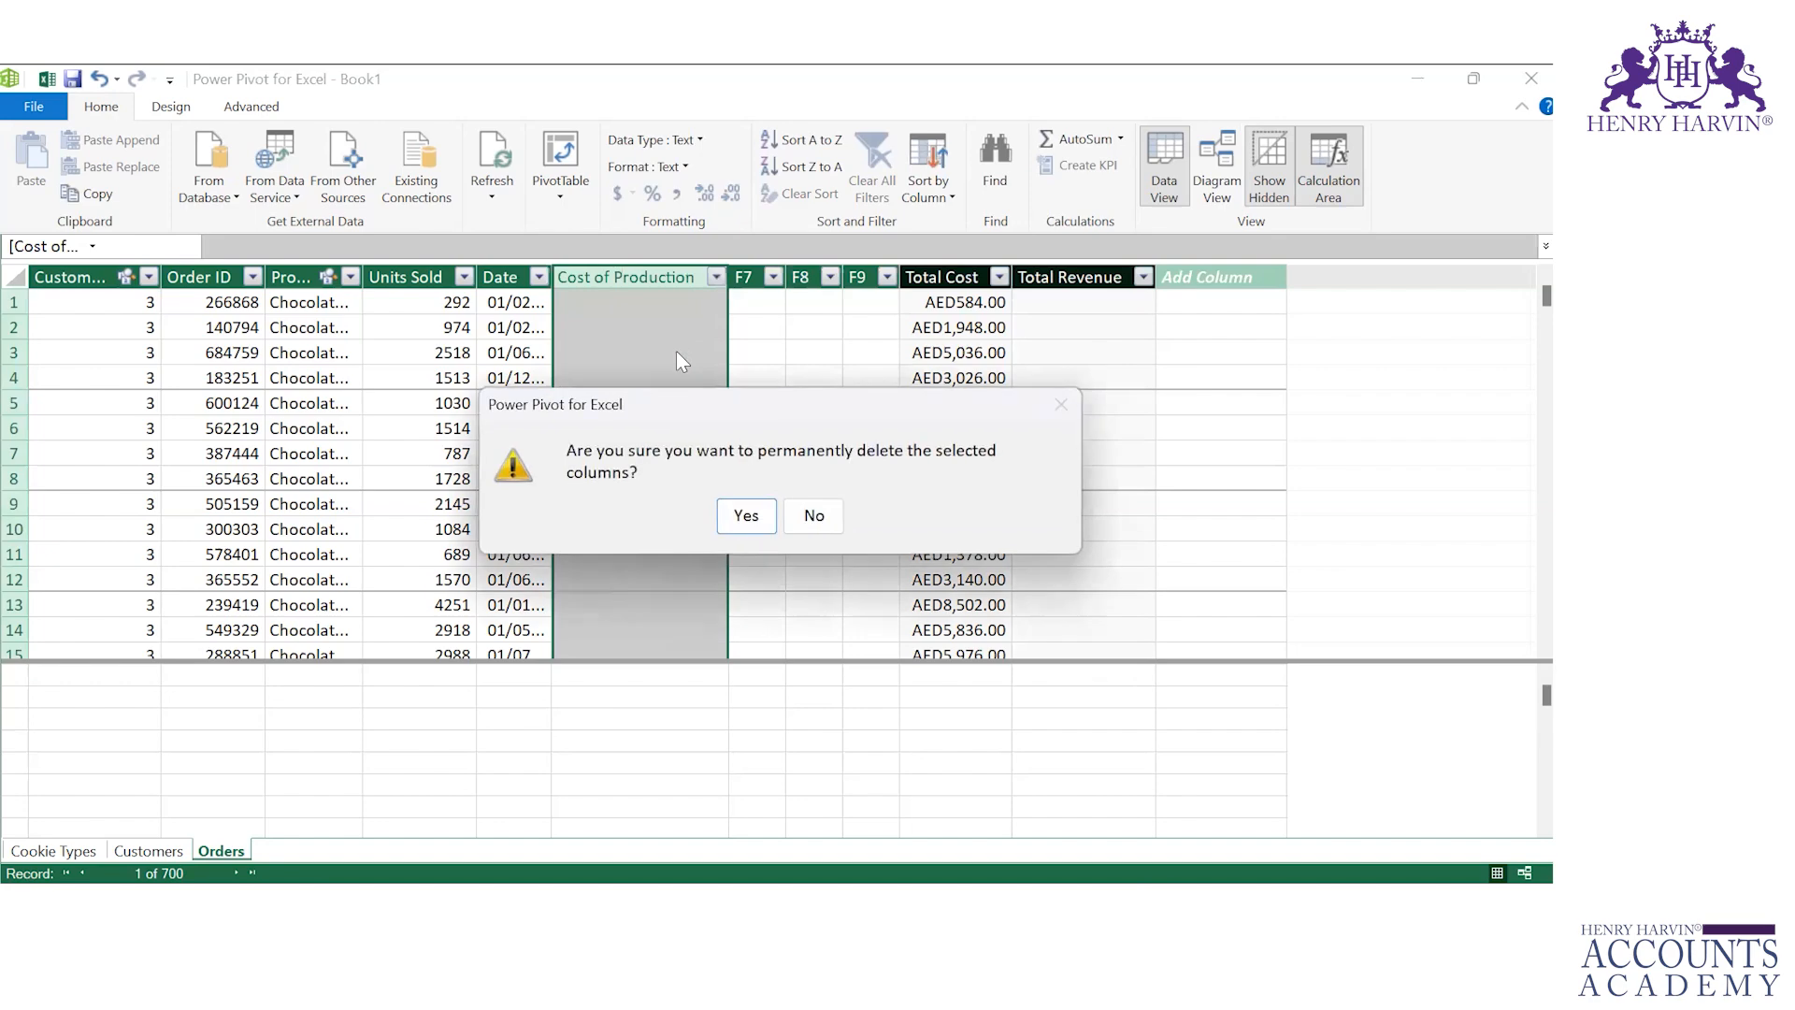
click(748, 517)
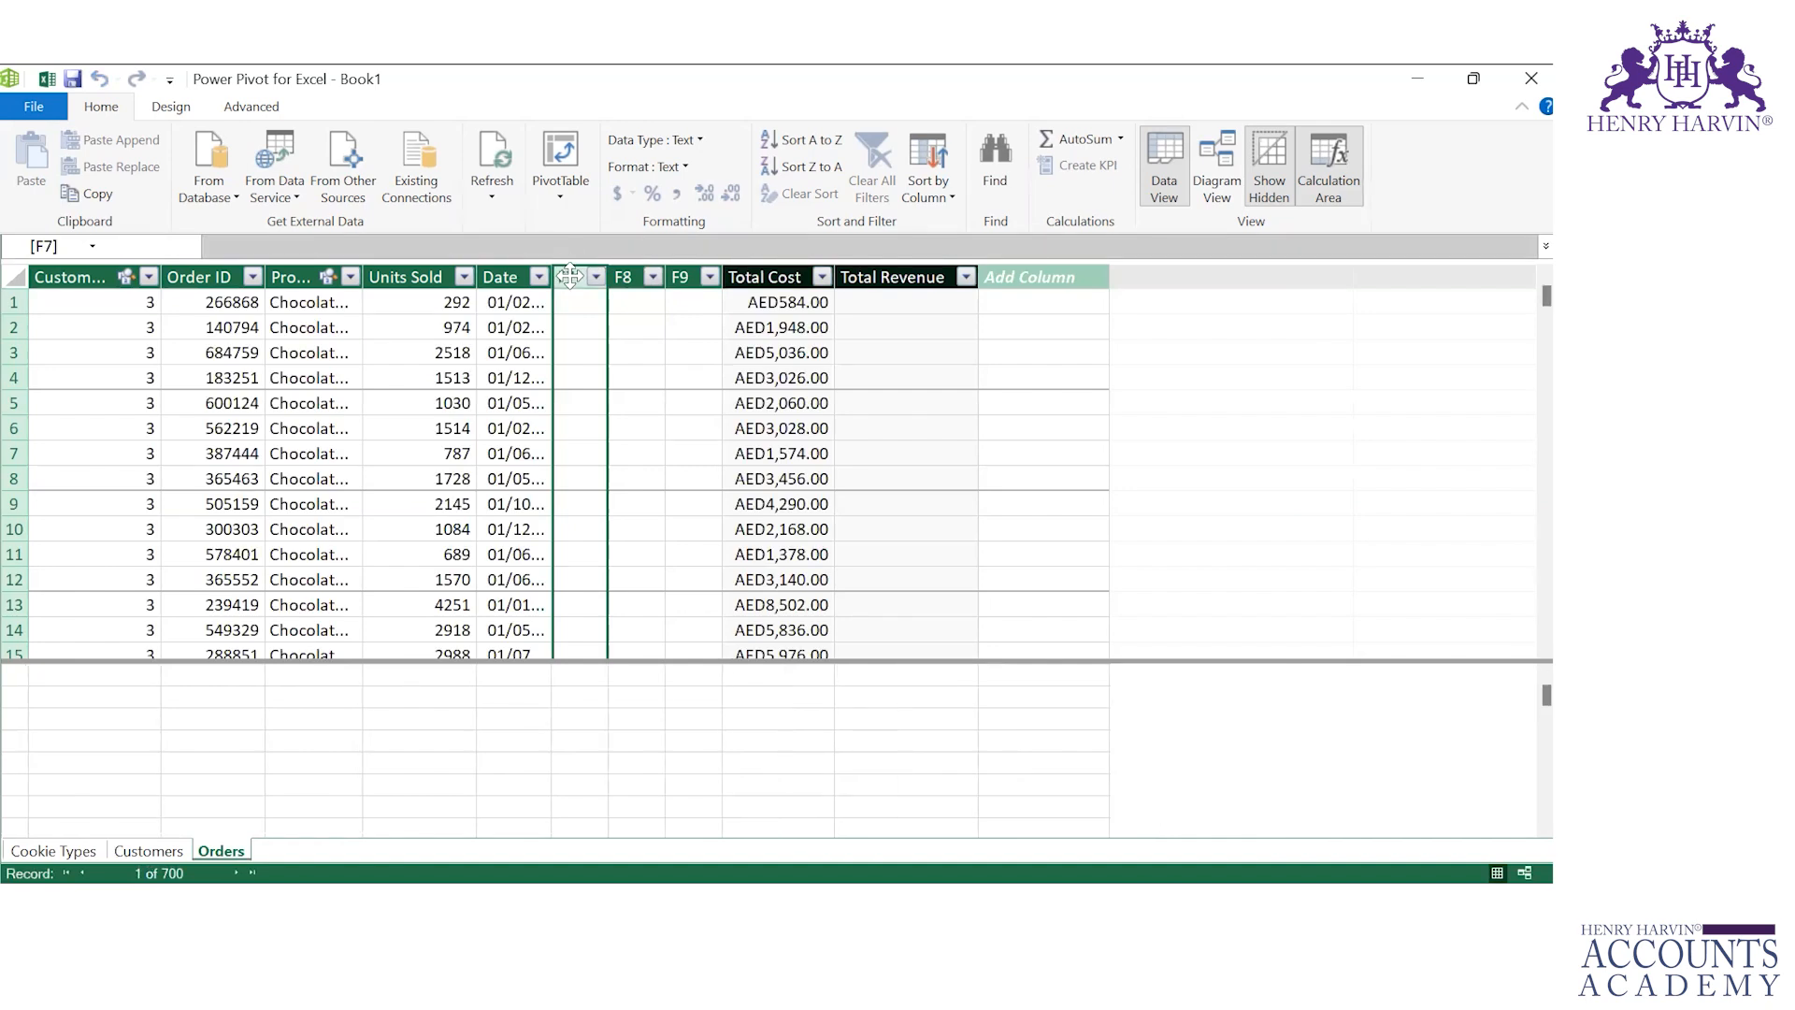
Step: Delete the empty columns F7, F8 and F9 from the Orders table
click(572, 291)
click(571, 279)
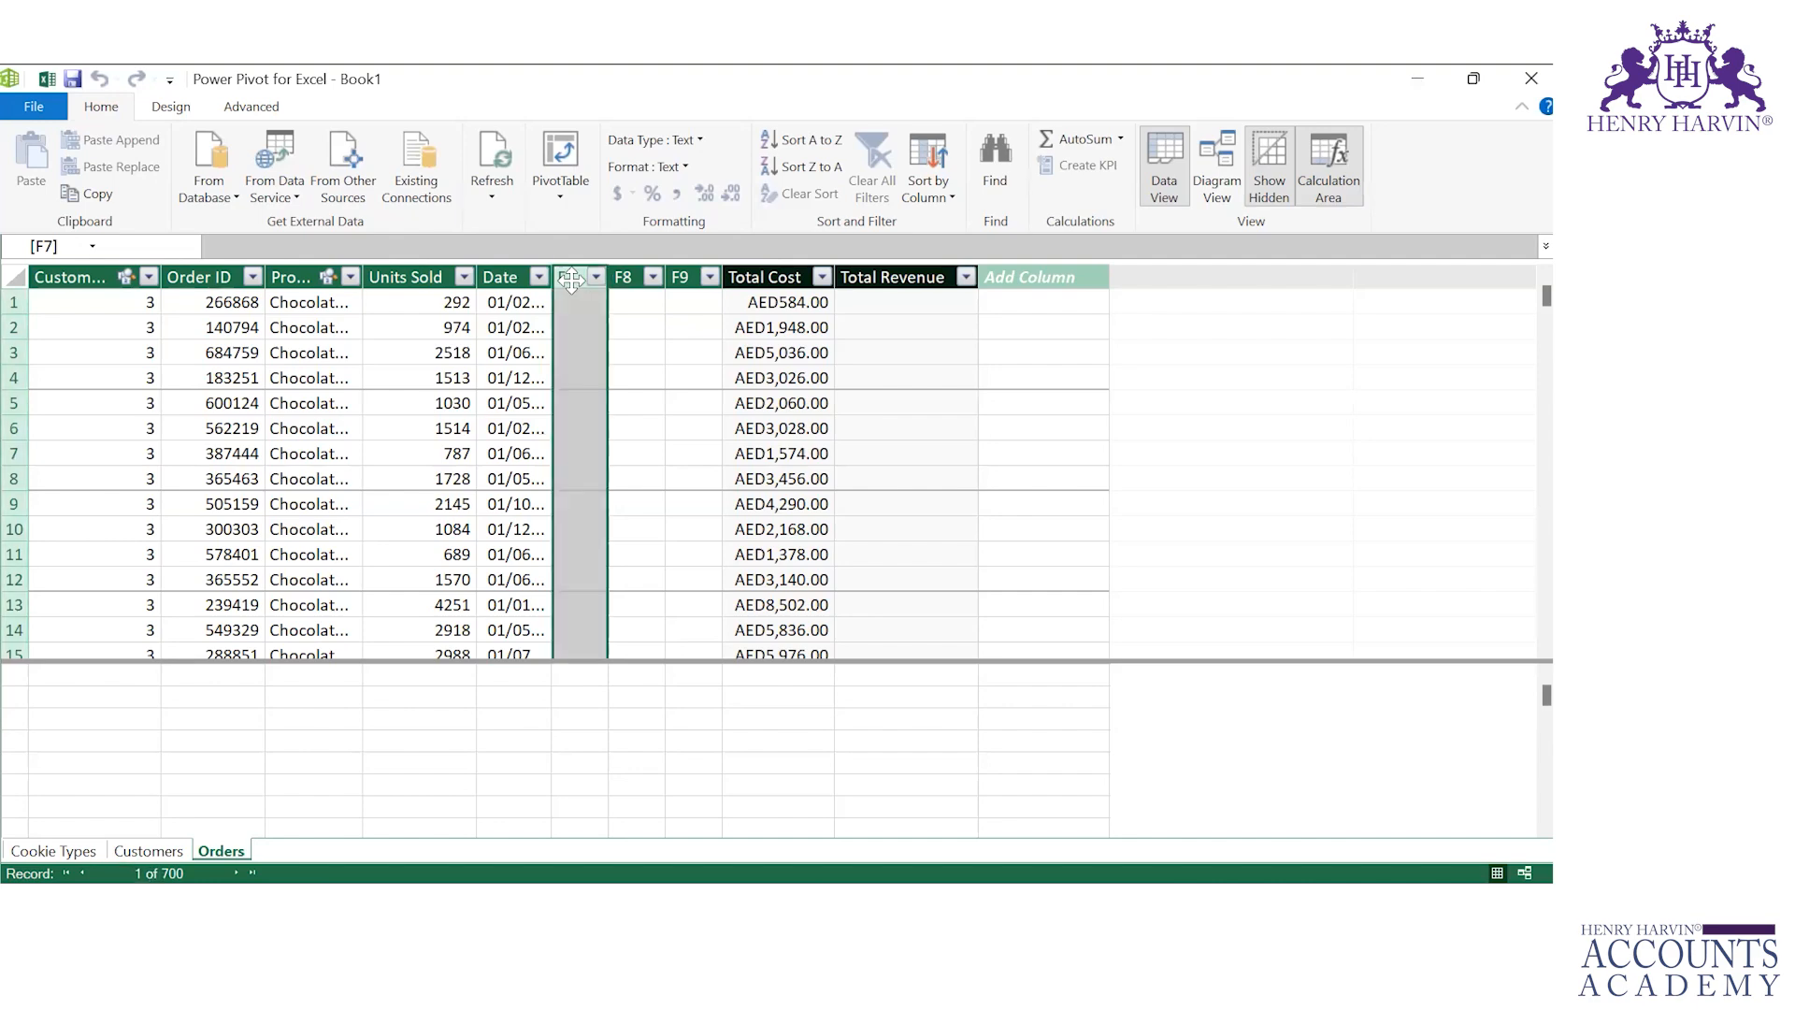
right_click(571, 280)
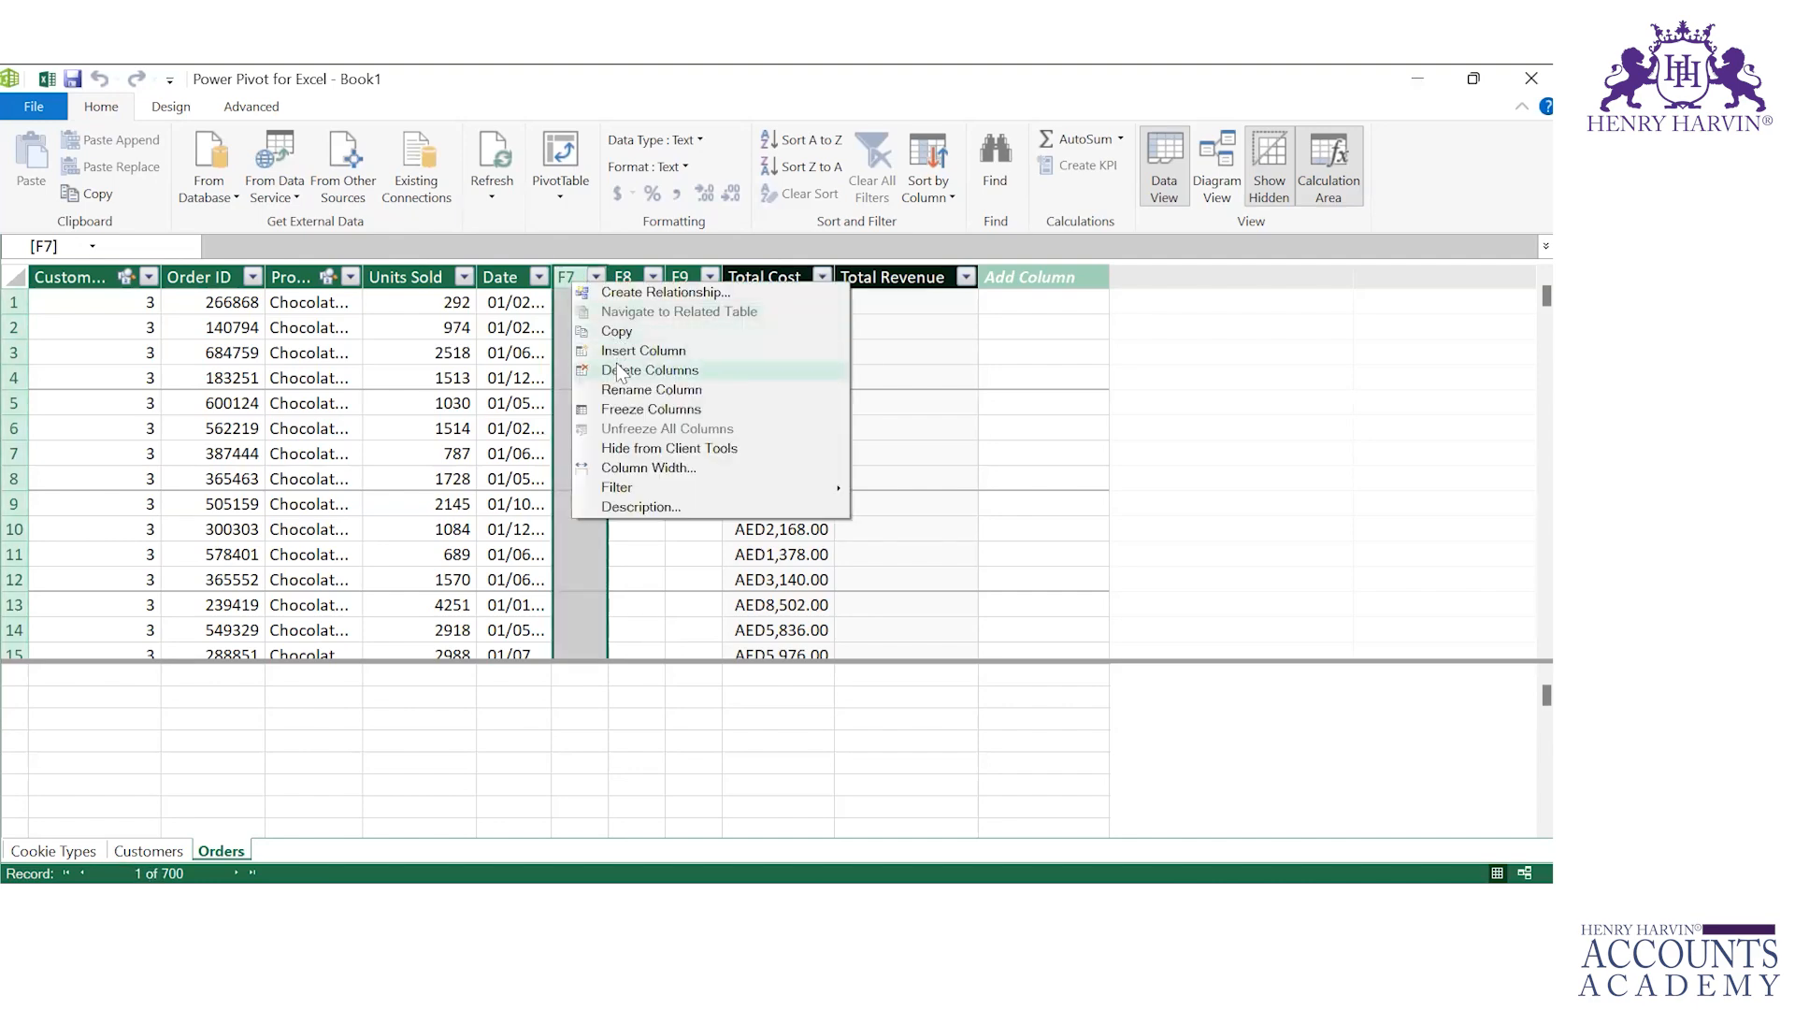
click(617, 370)
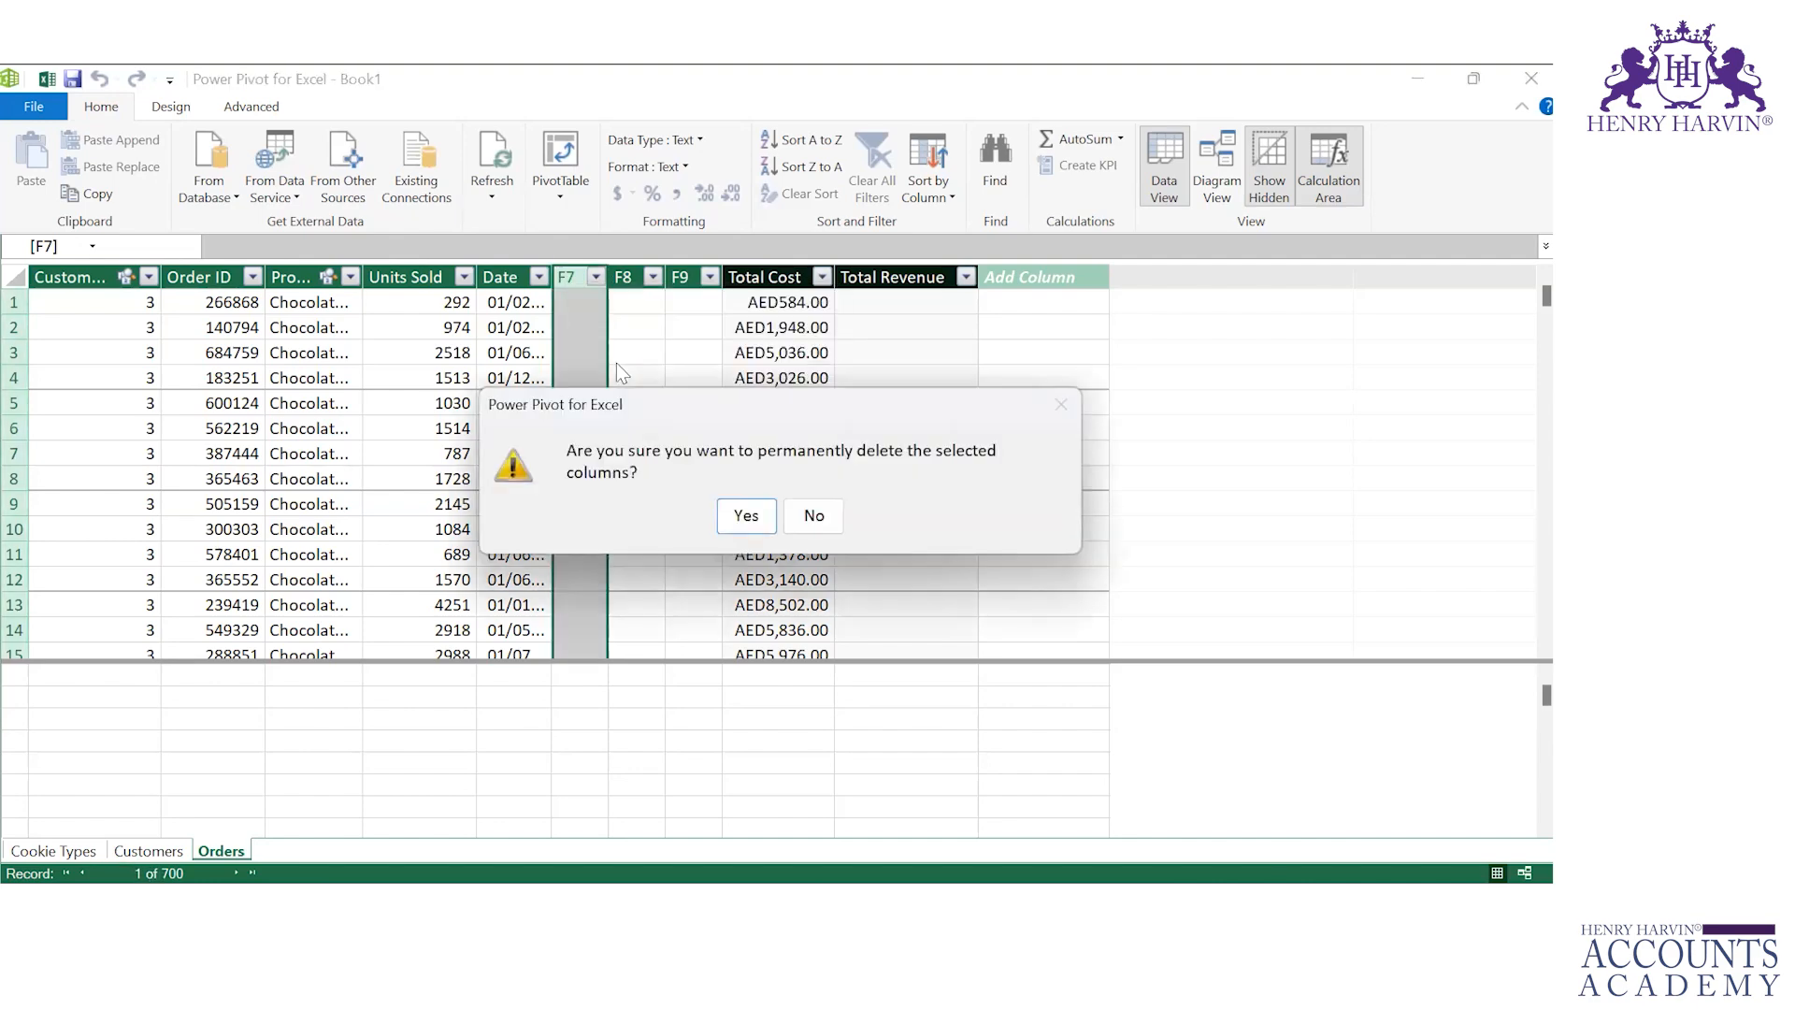
click(734, 513)
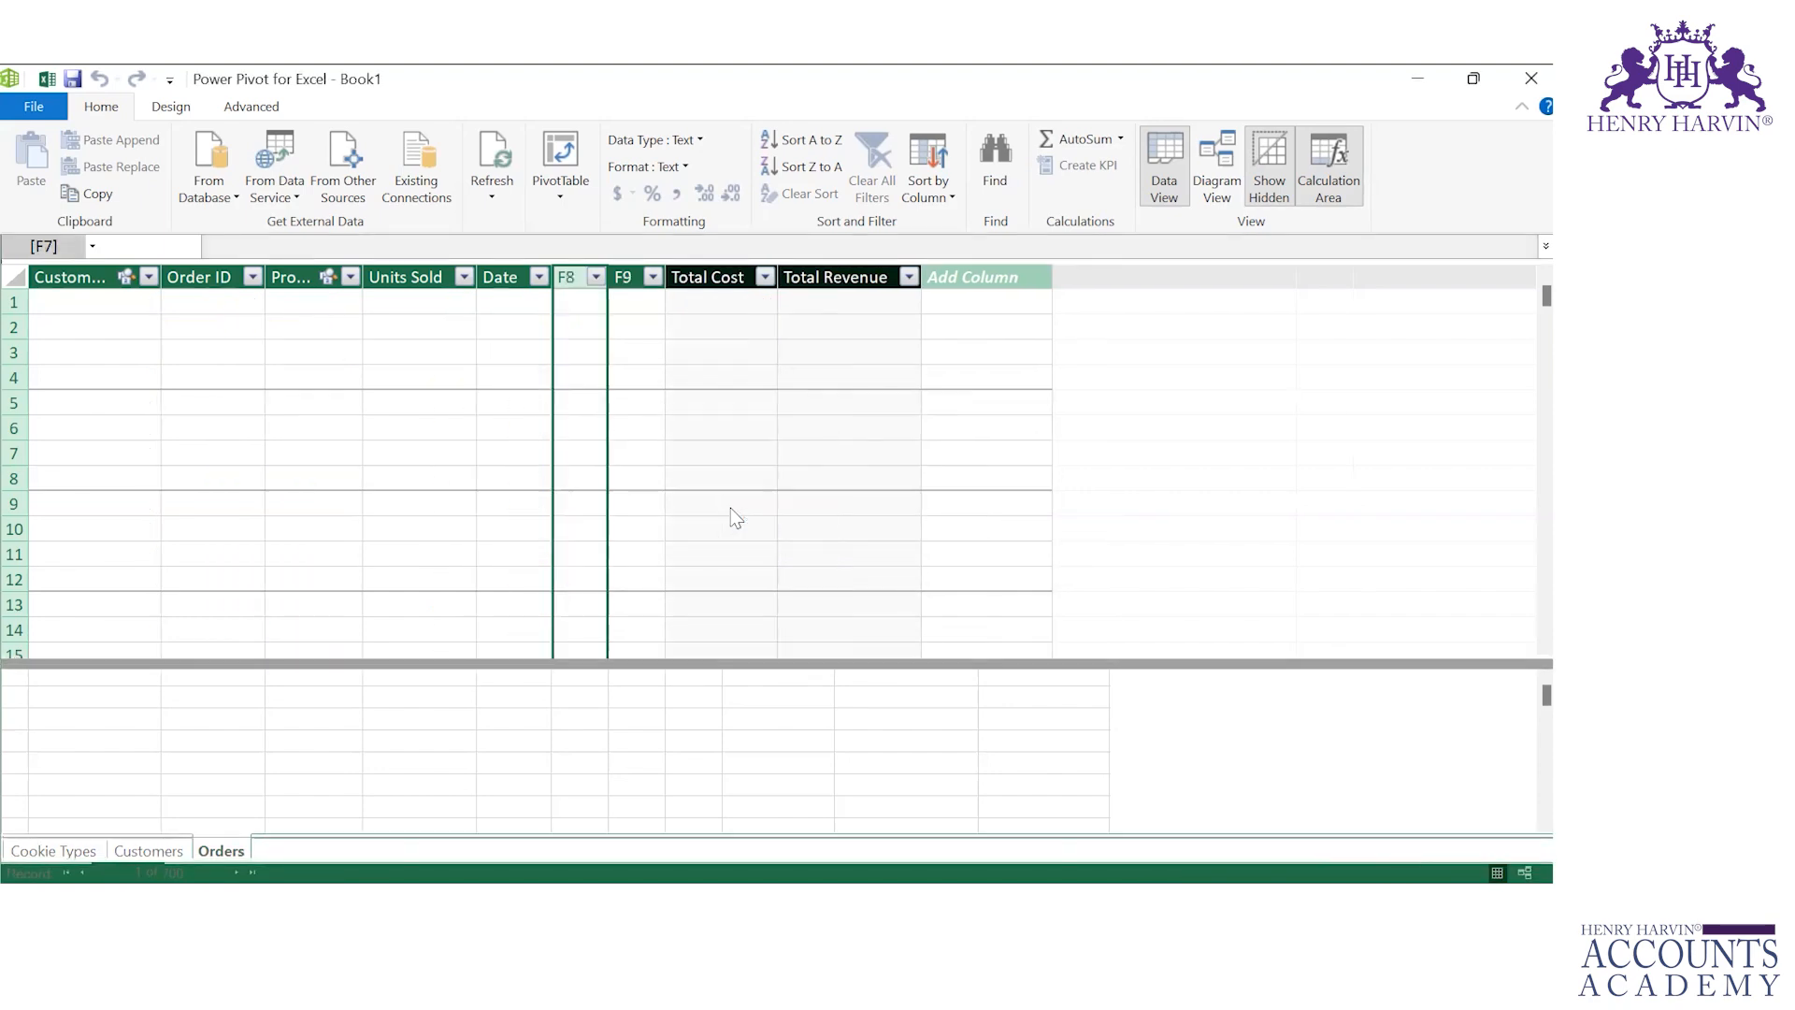
right_click(575, 279)
click(628, 373)
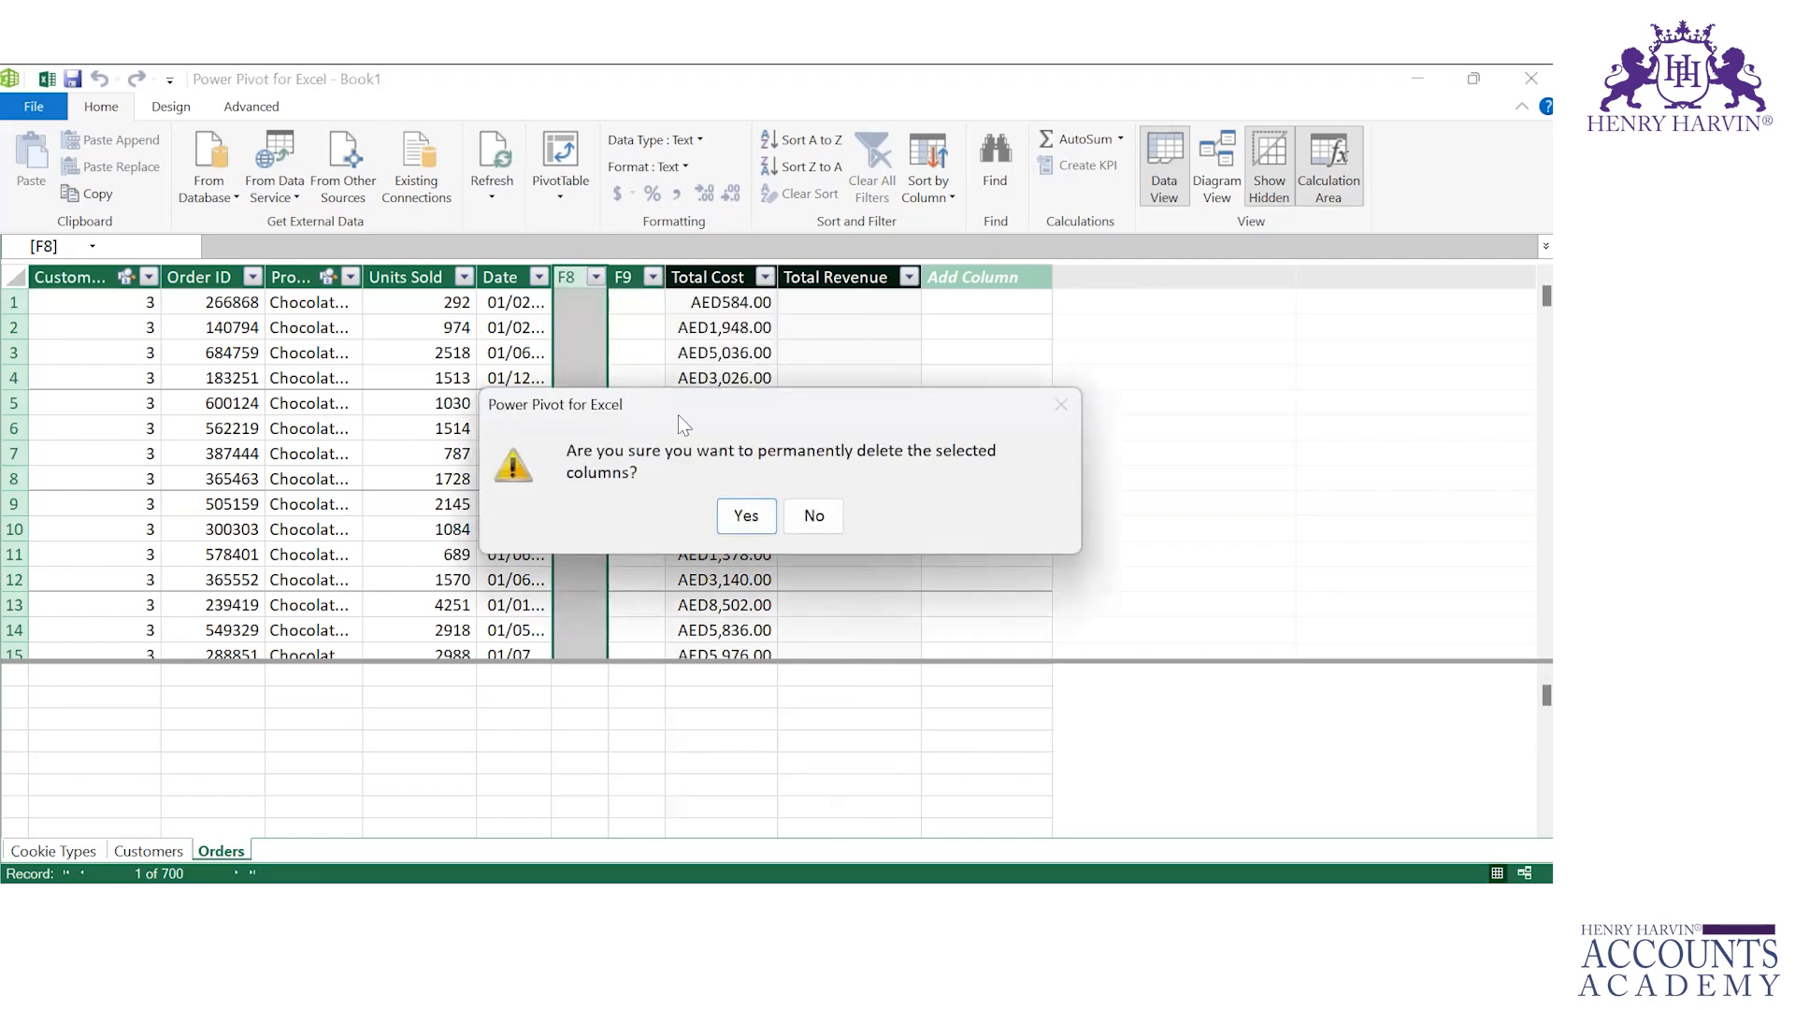
click(747, 519)
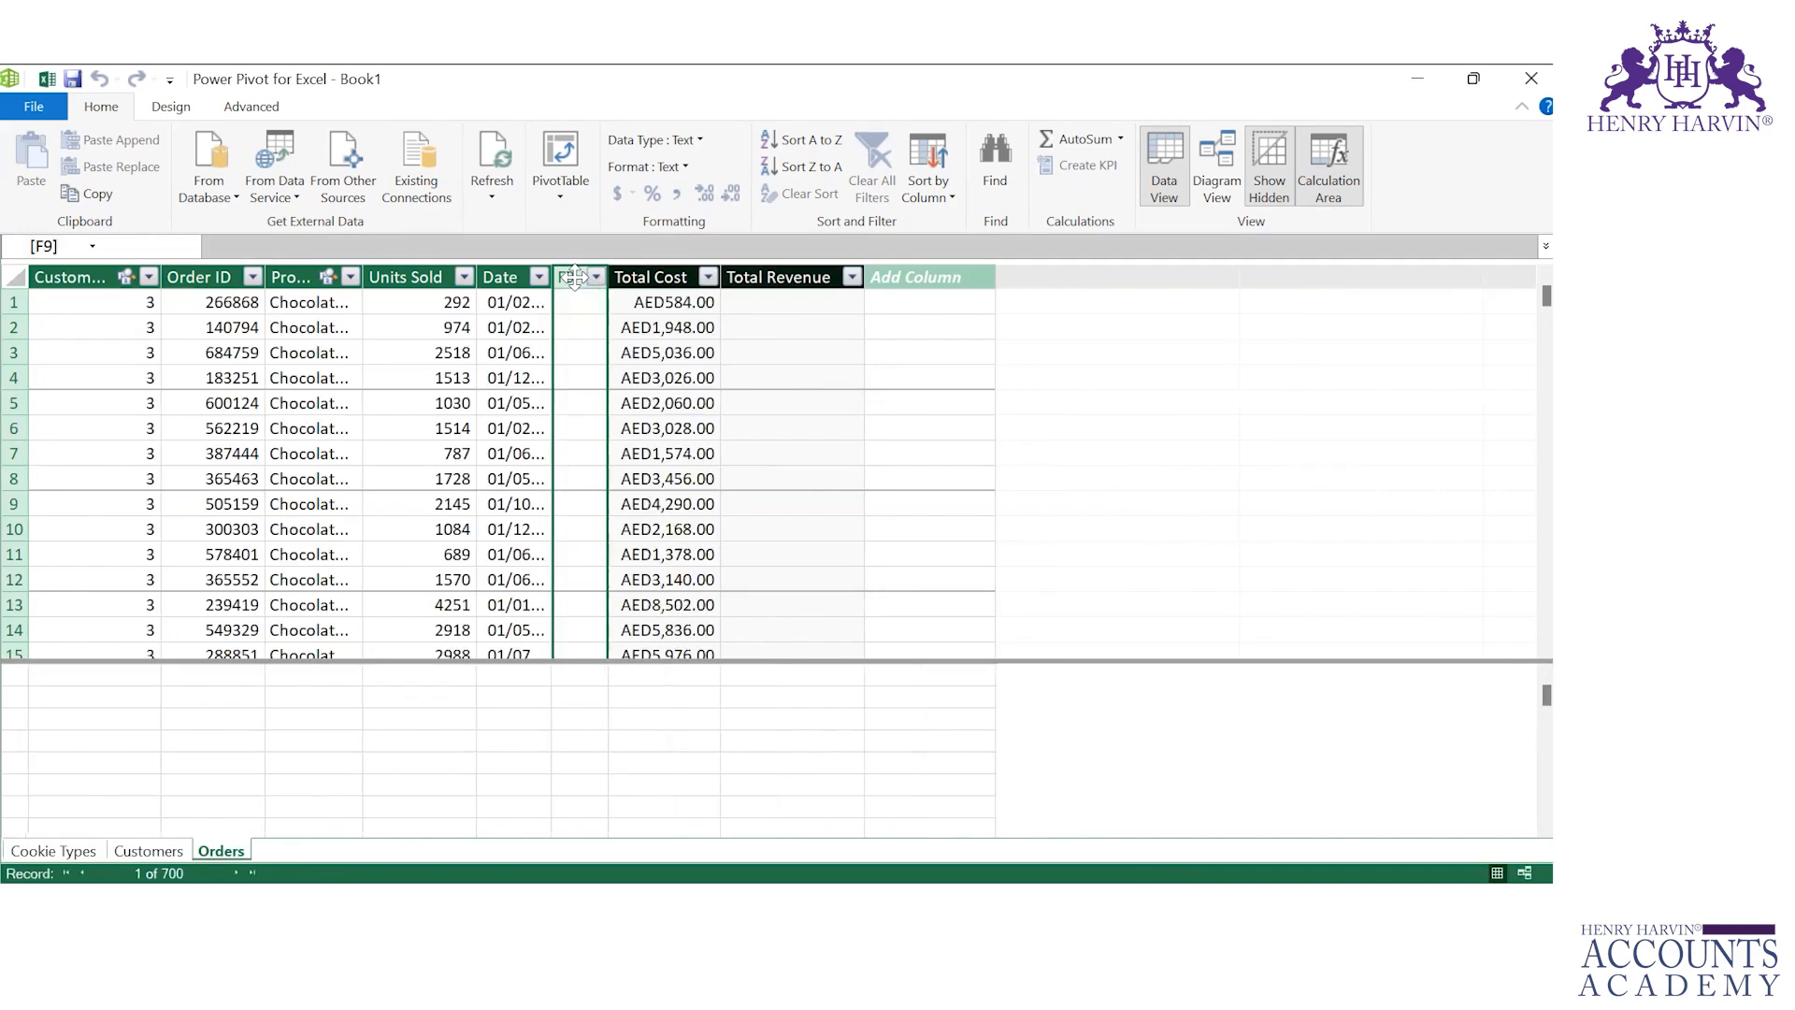
click(576, 300)
click(572, 277)
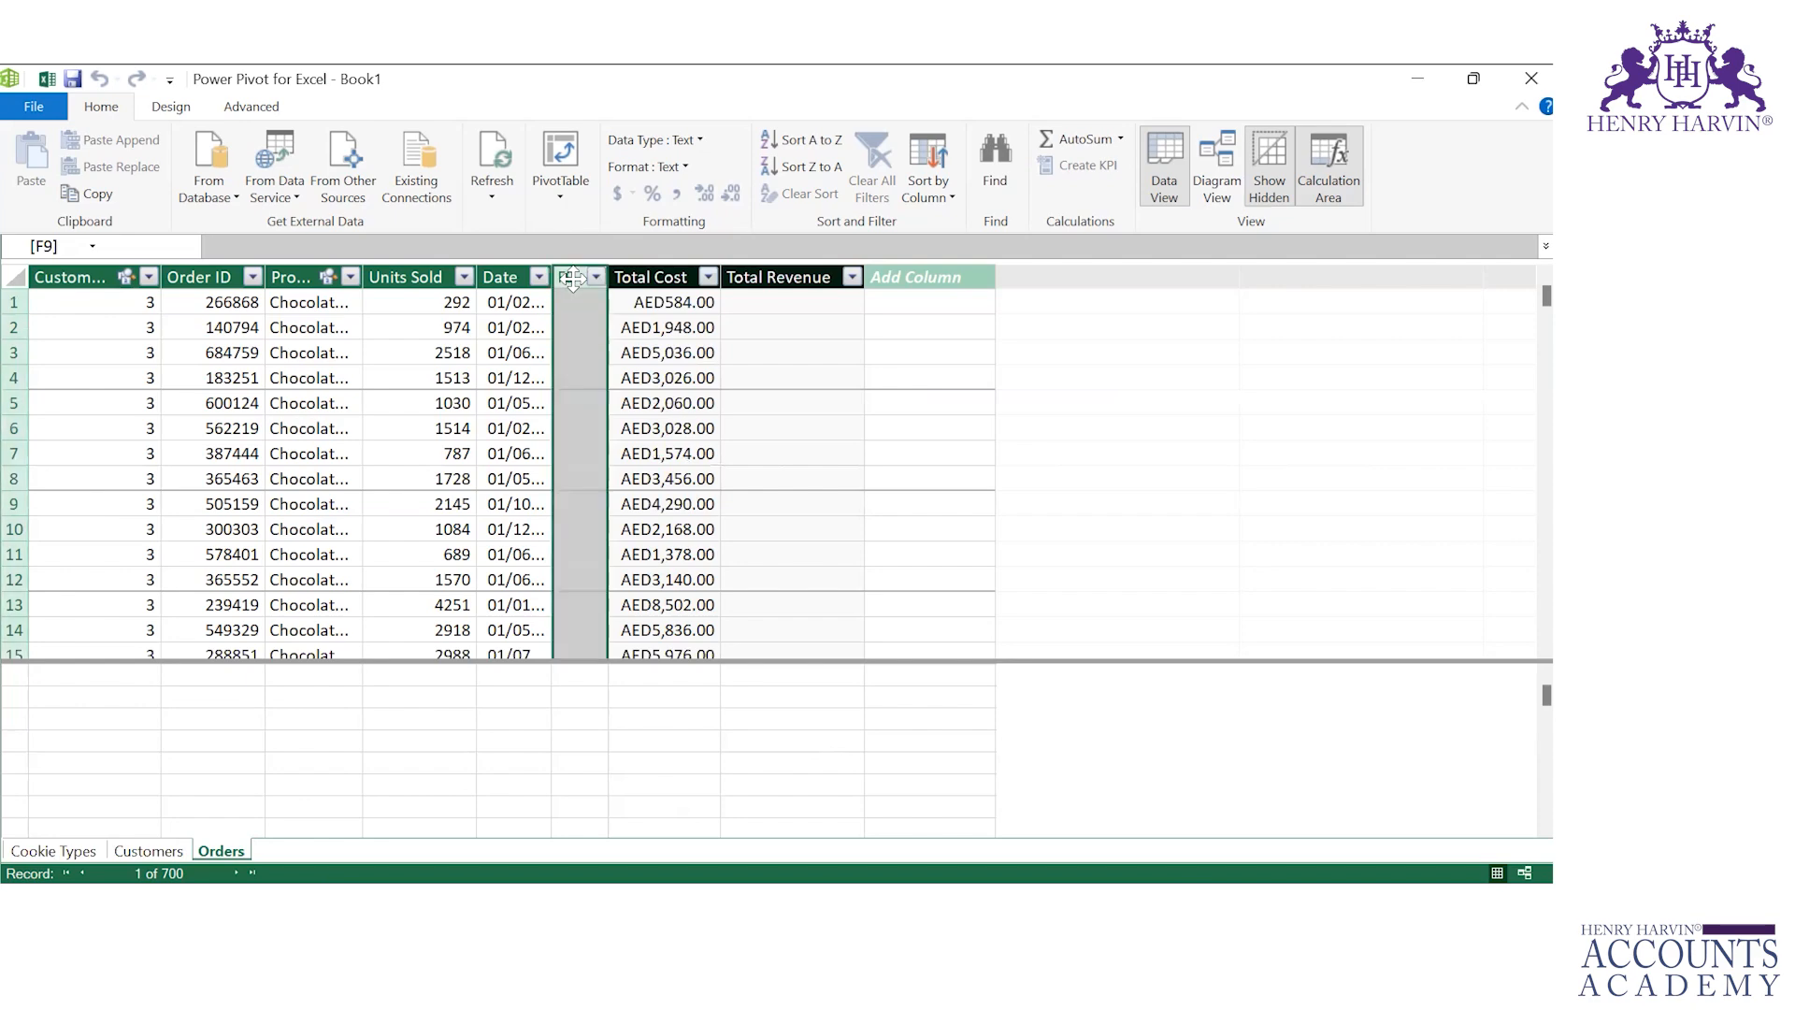
right_click(572, 279)
click(621, 371)
click(742, 511)
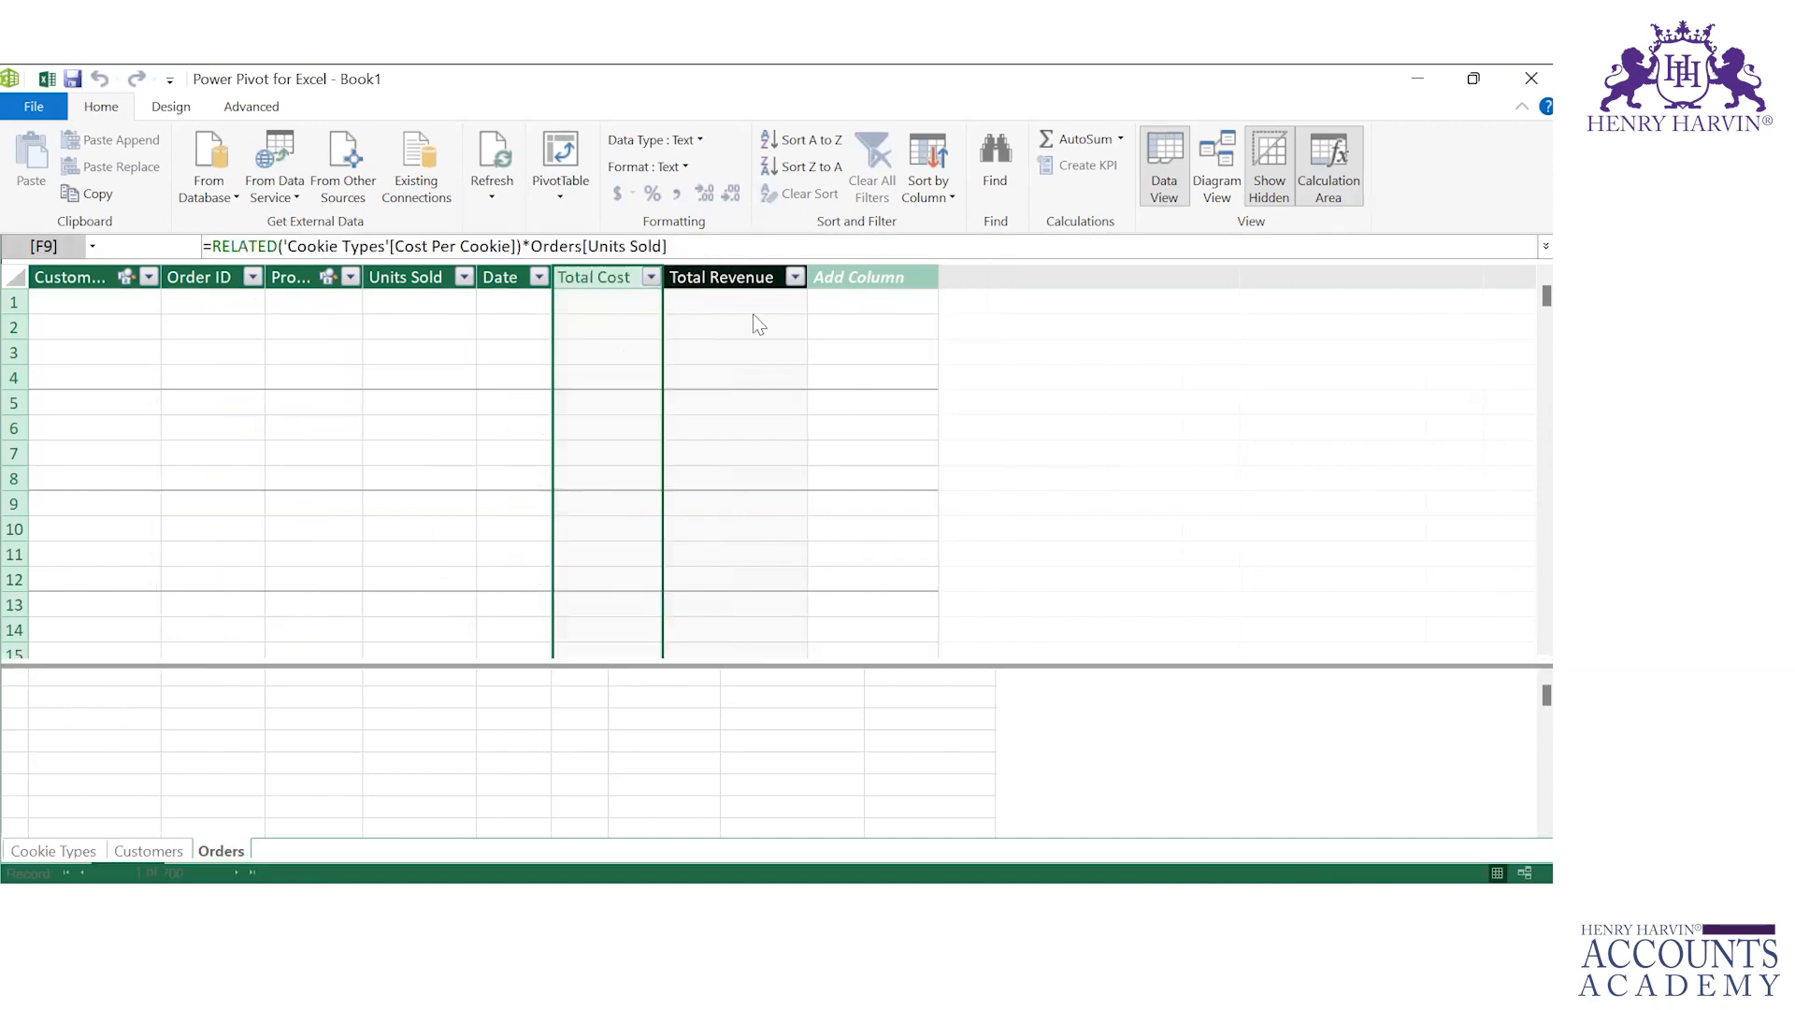
Step: Fill the Total Revenue column with the formula =RELATED('Cookie Types'[Revenue Per Cookie])*Orders[Units Sold]
click(673, 299)
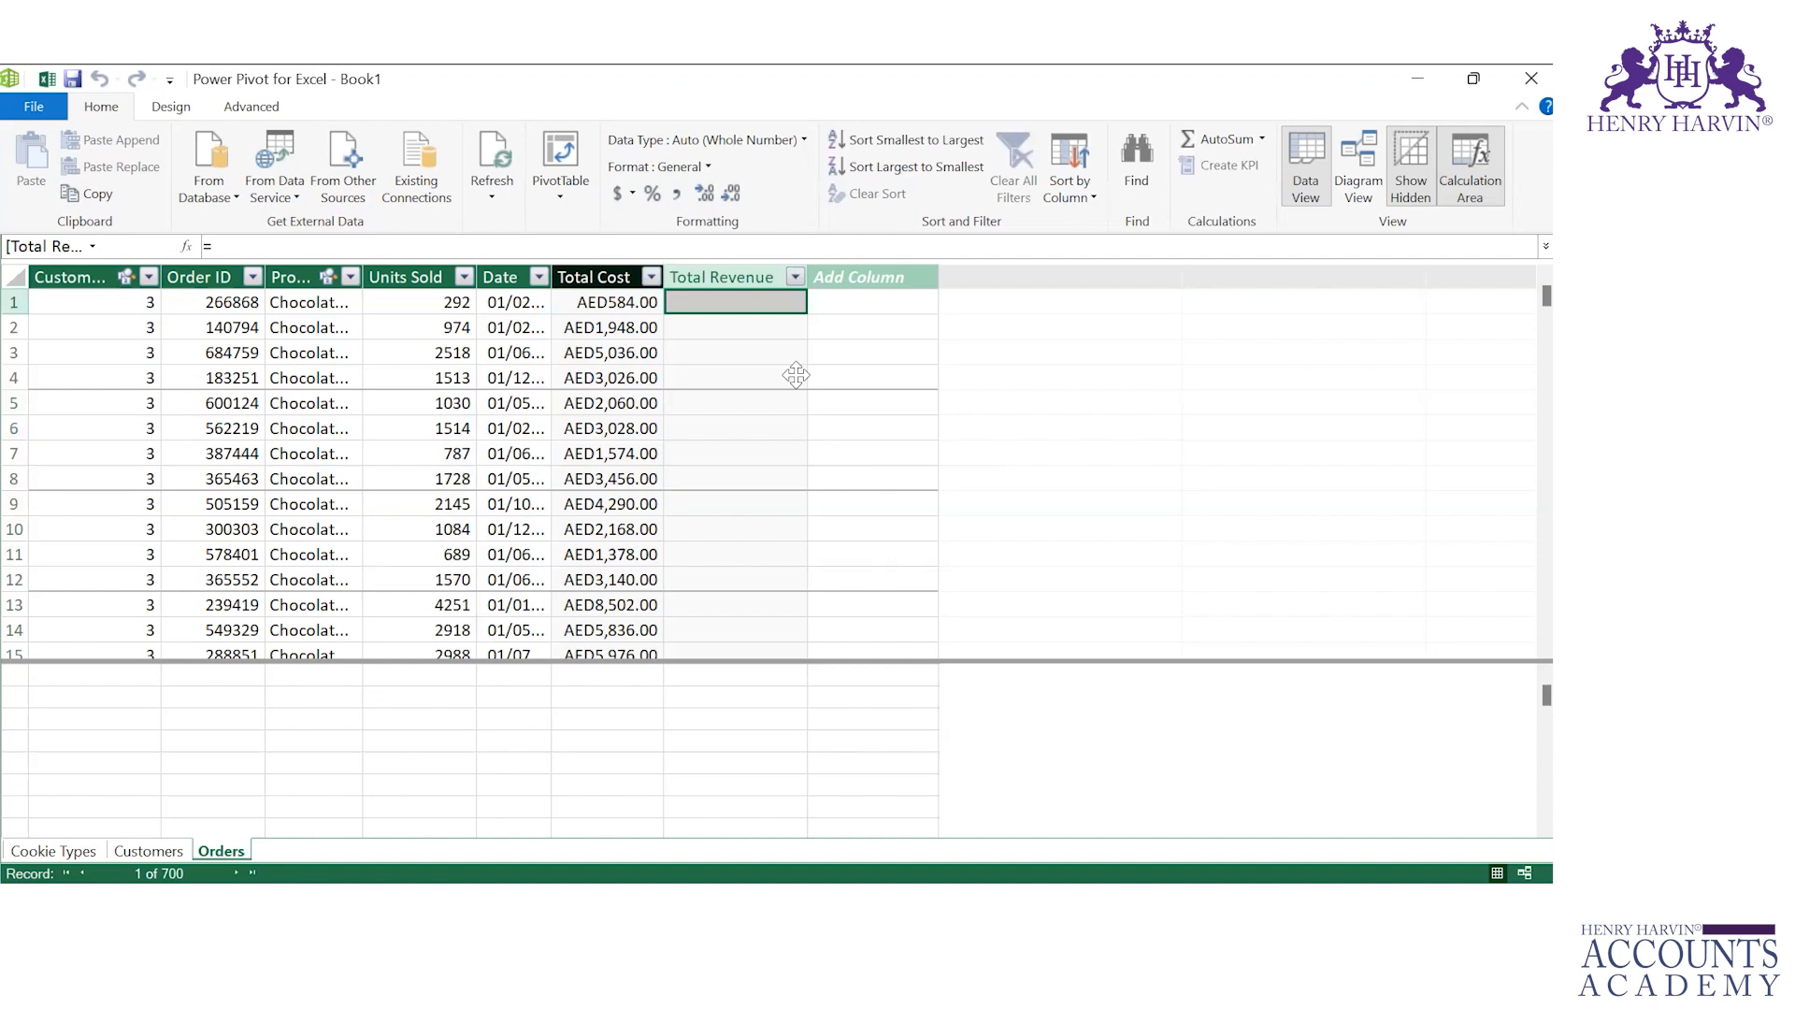
text(=)
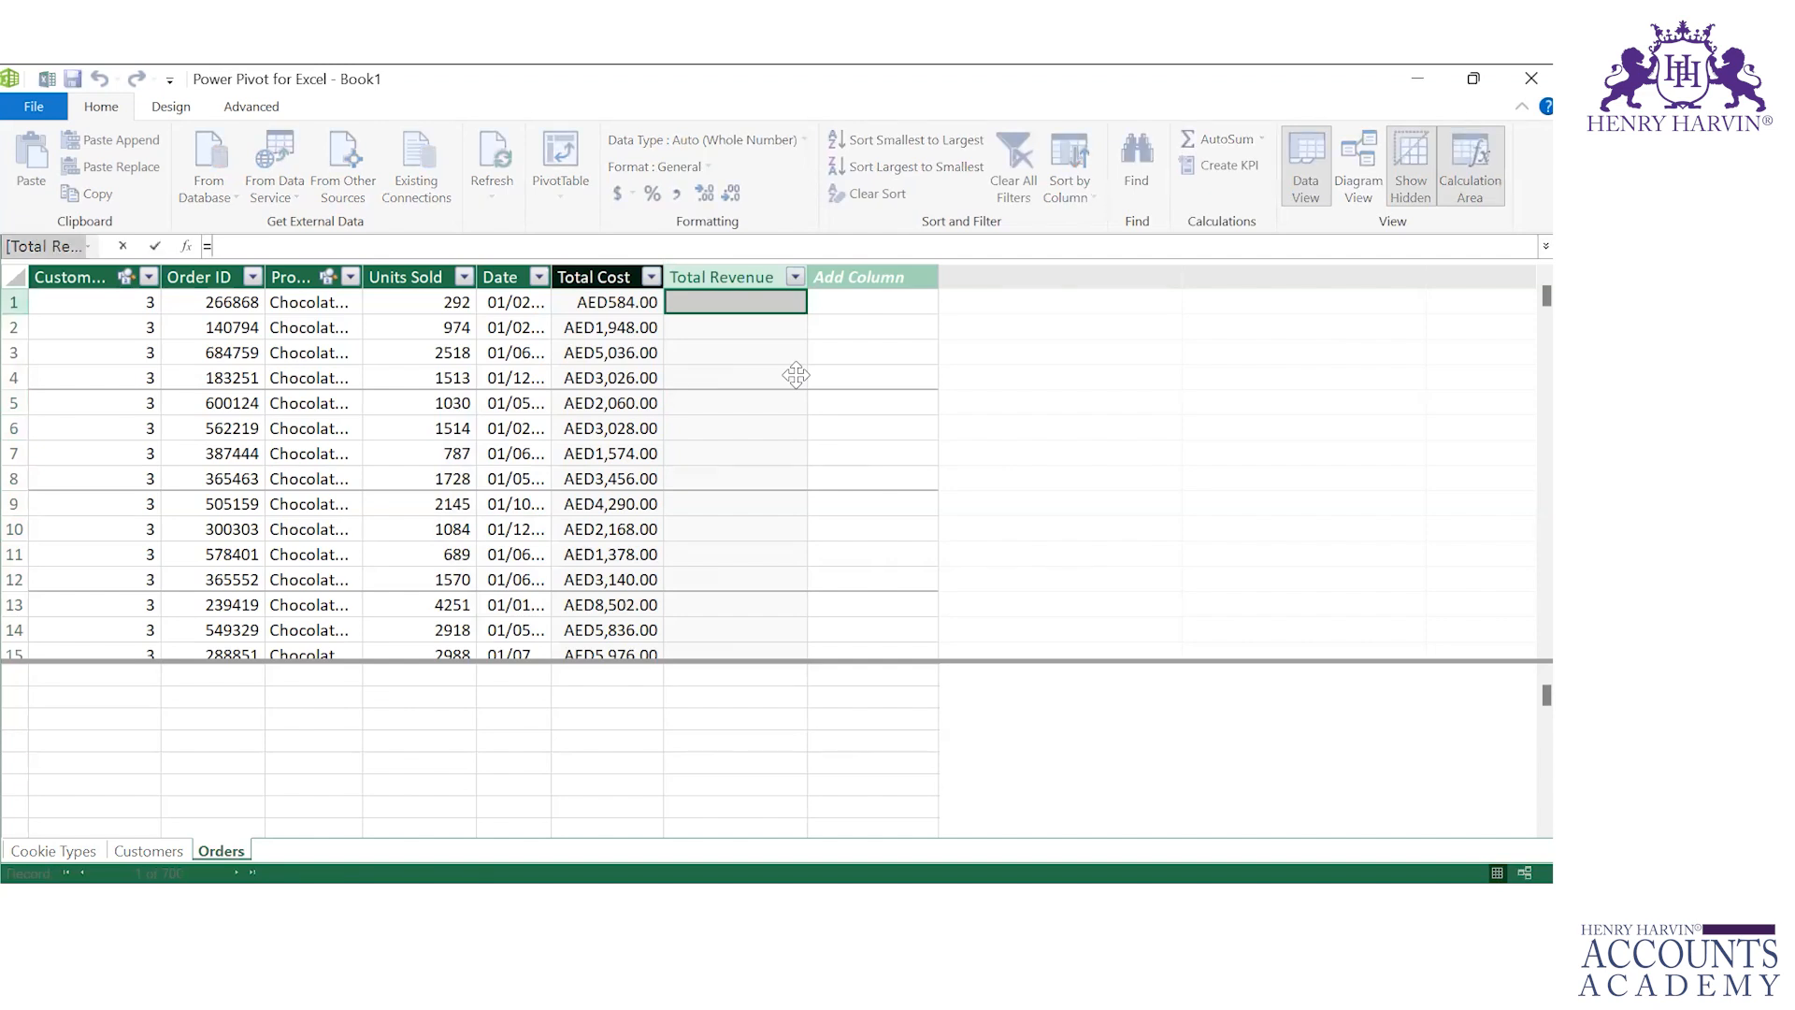
text(re)
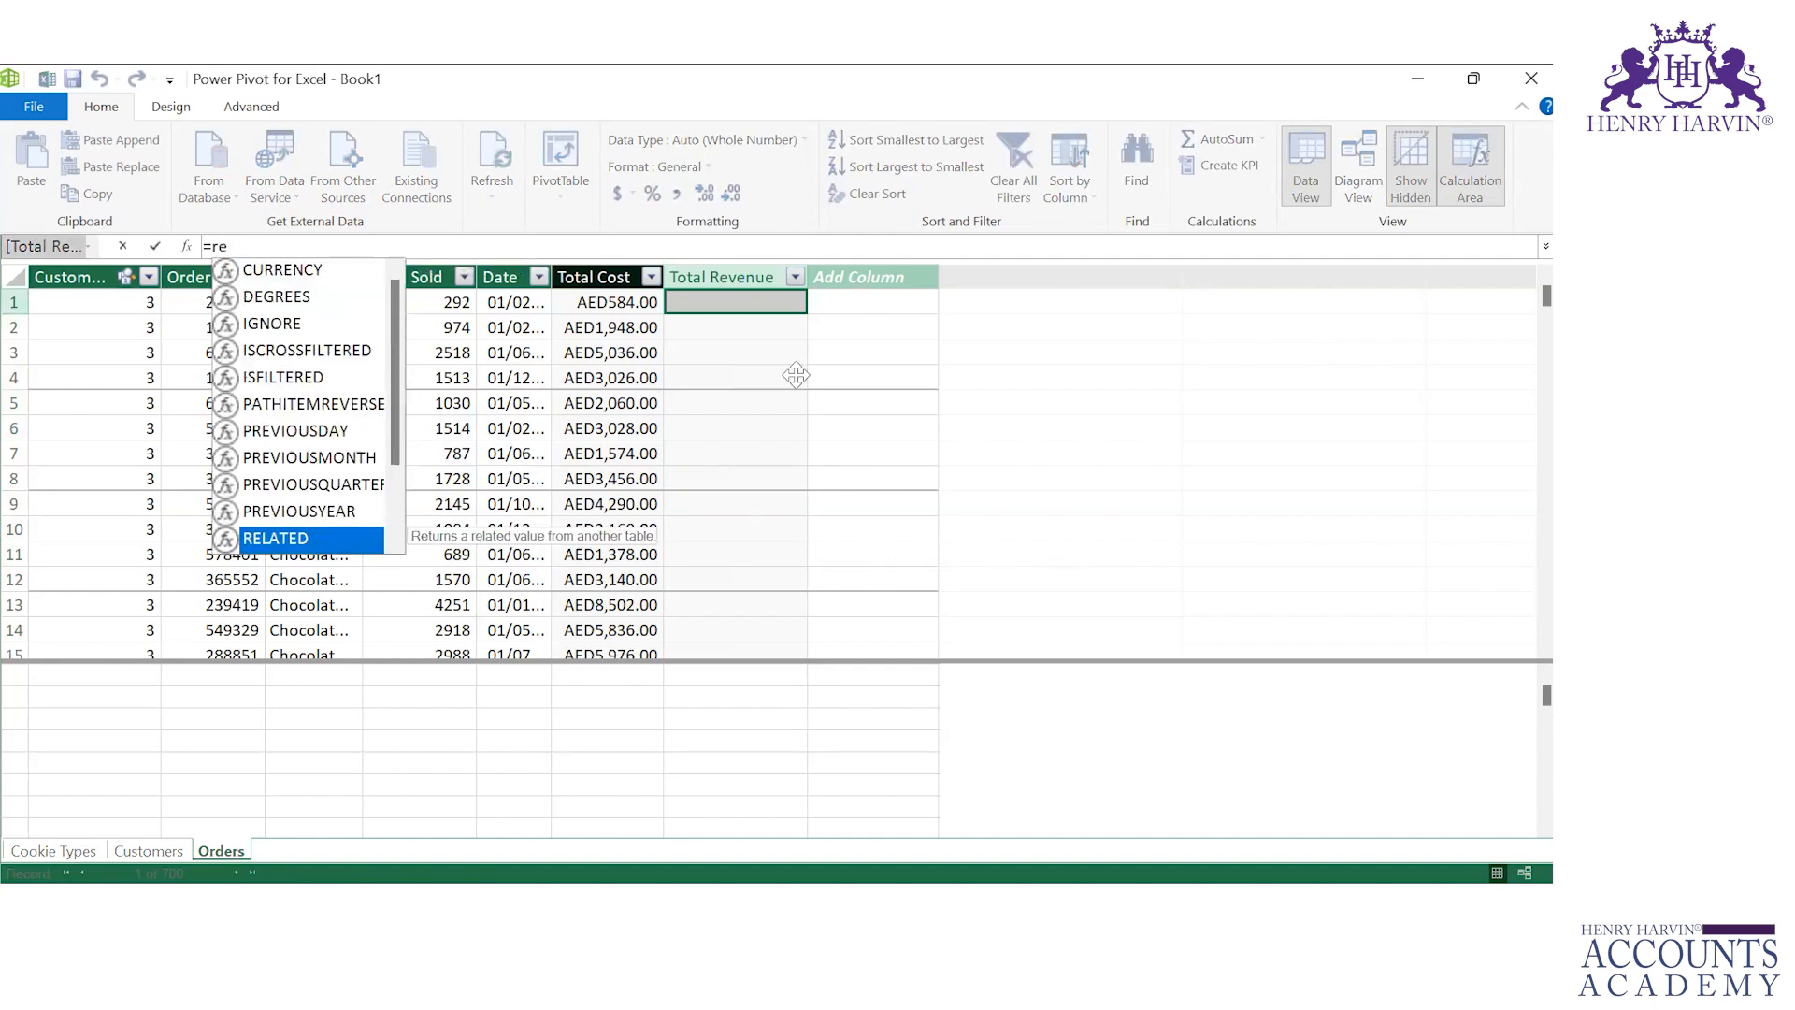
text(la)
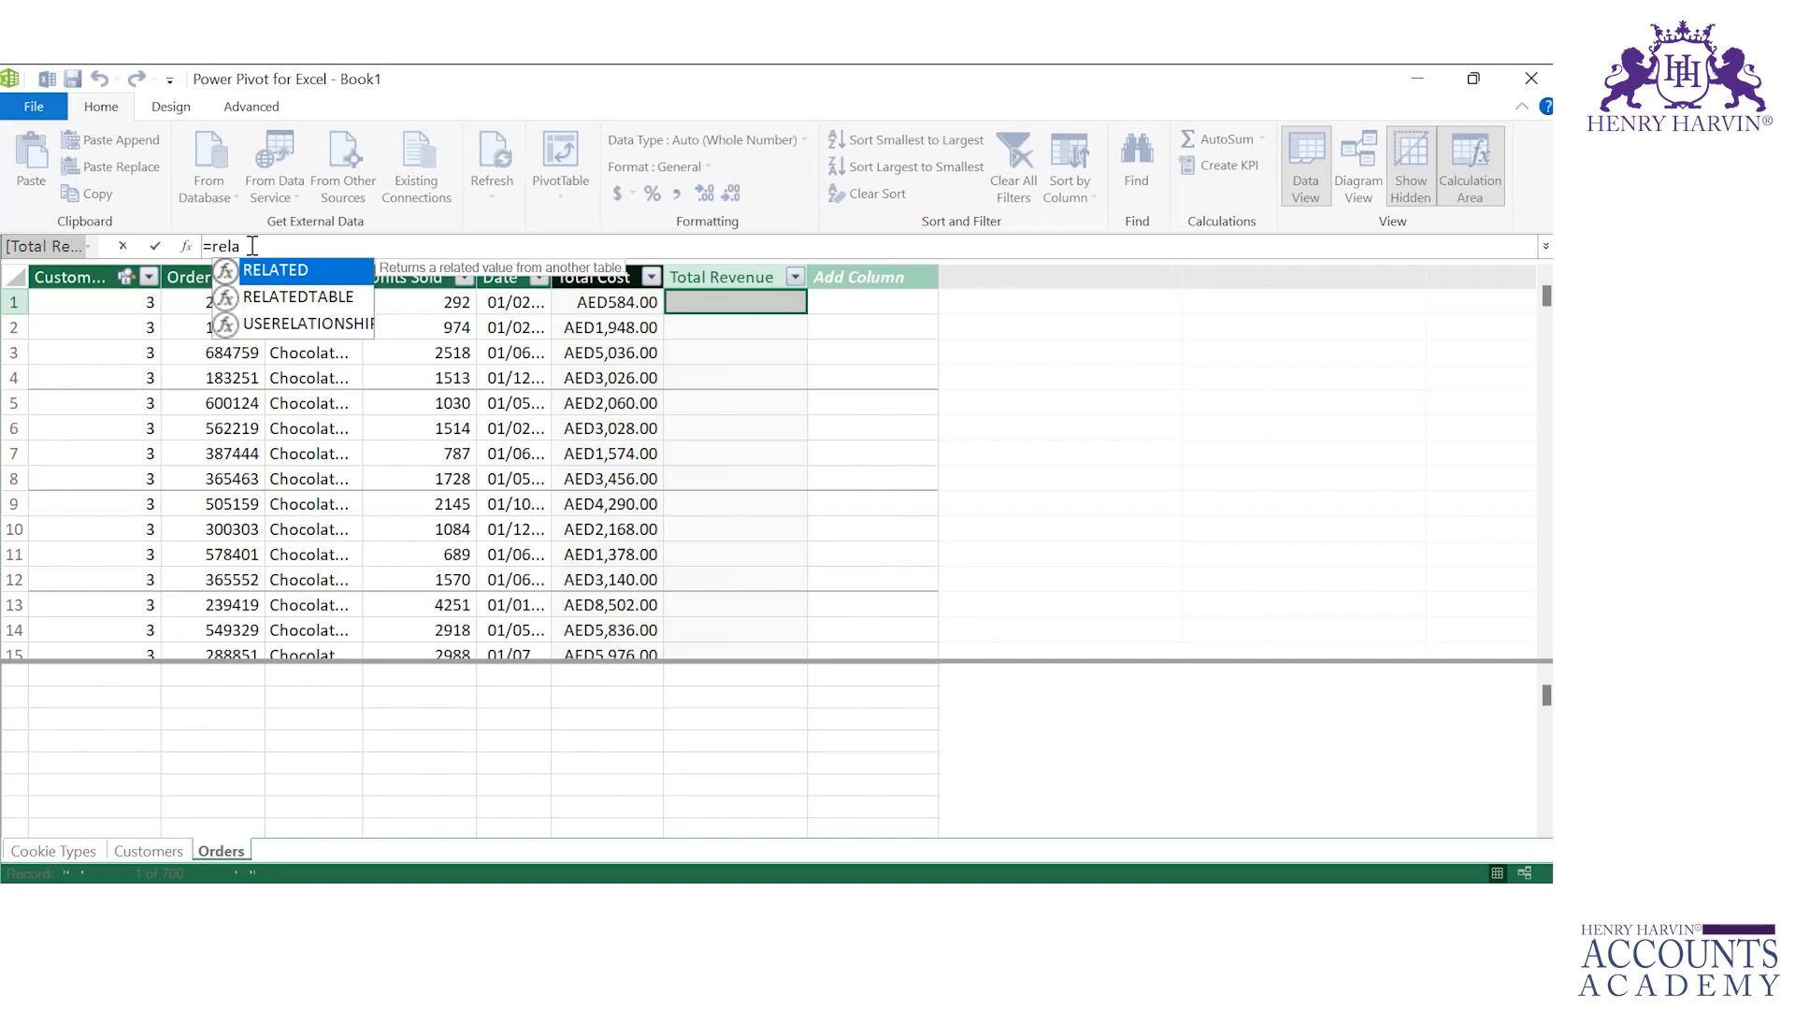
key(Tab)
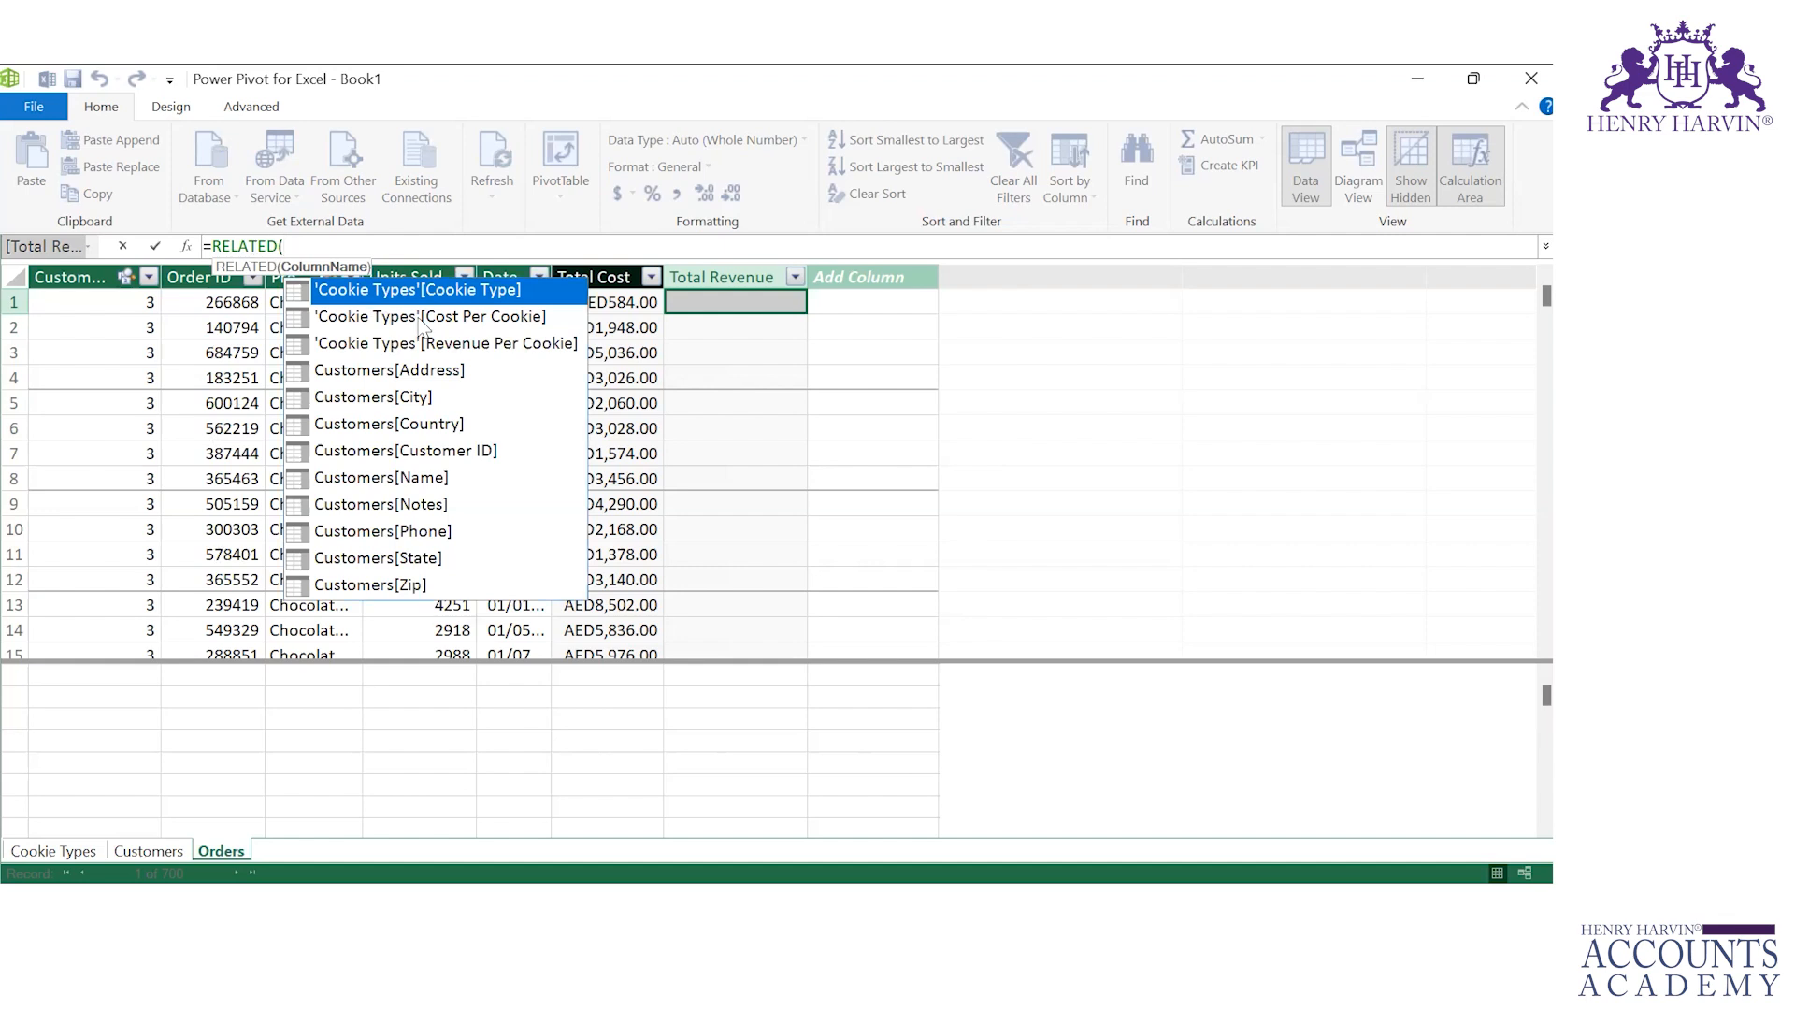
key(Down)
key(Down)
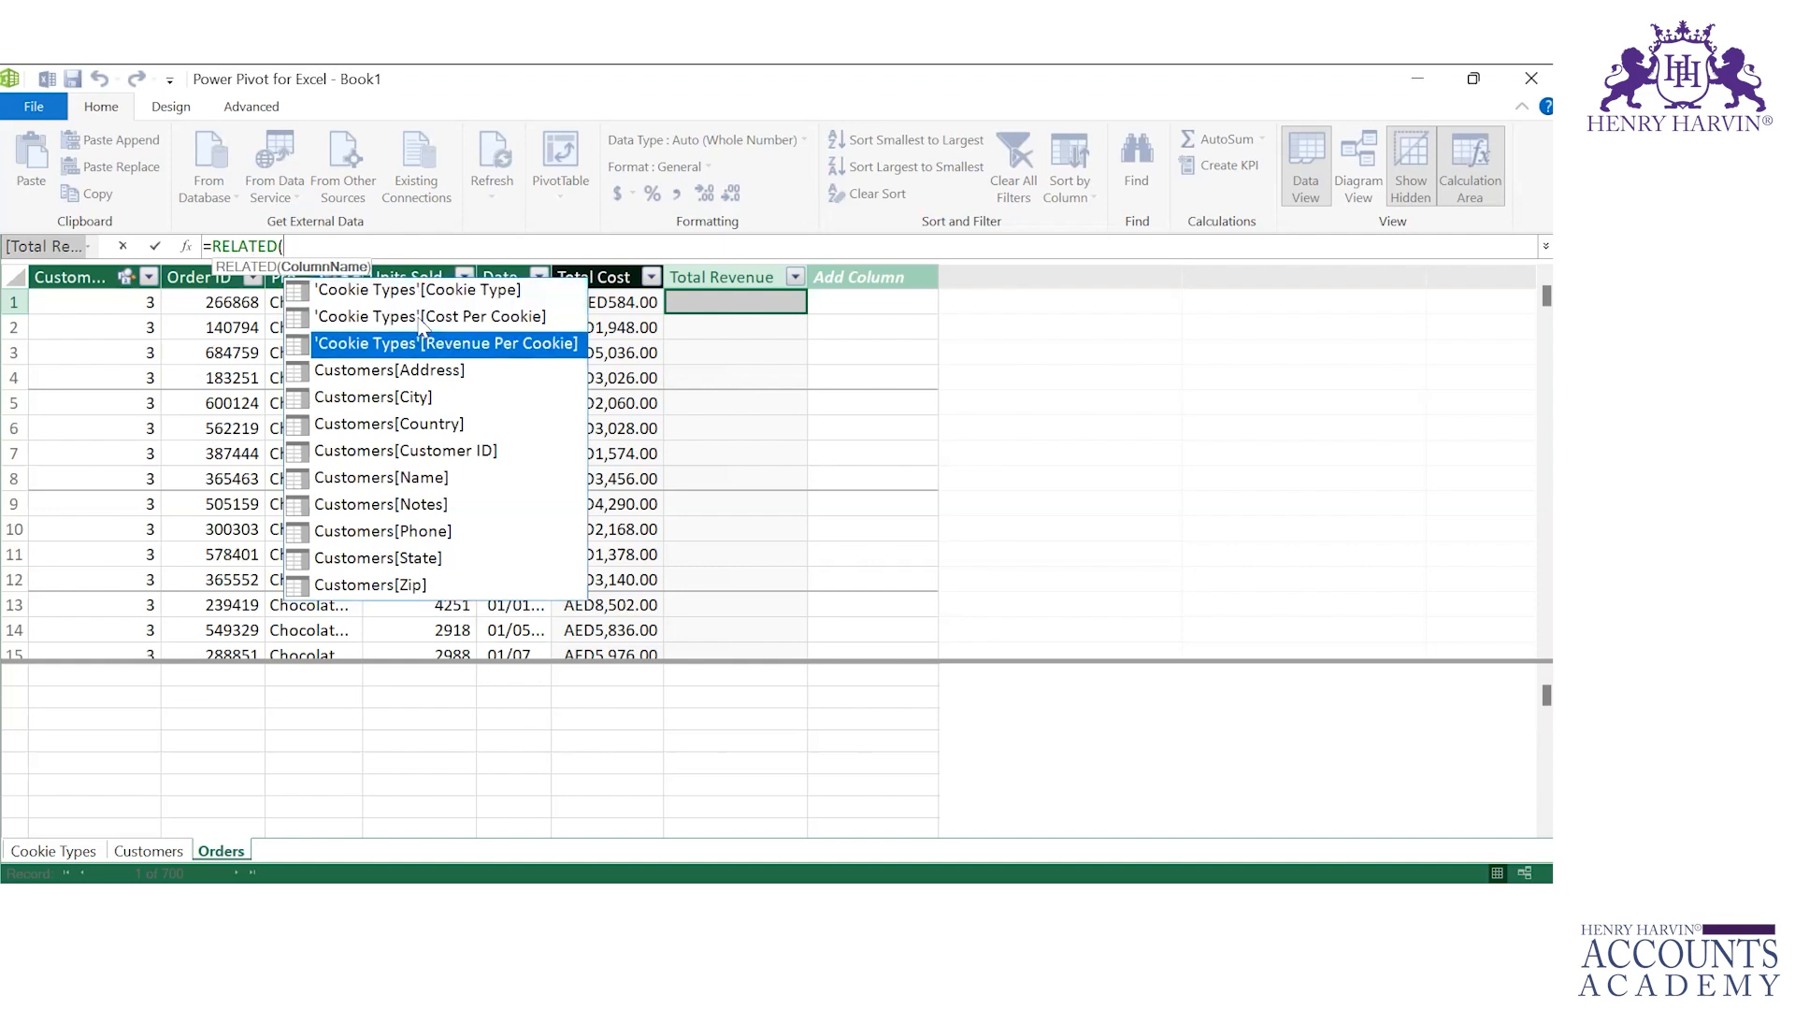
key(Tab)
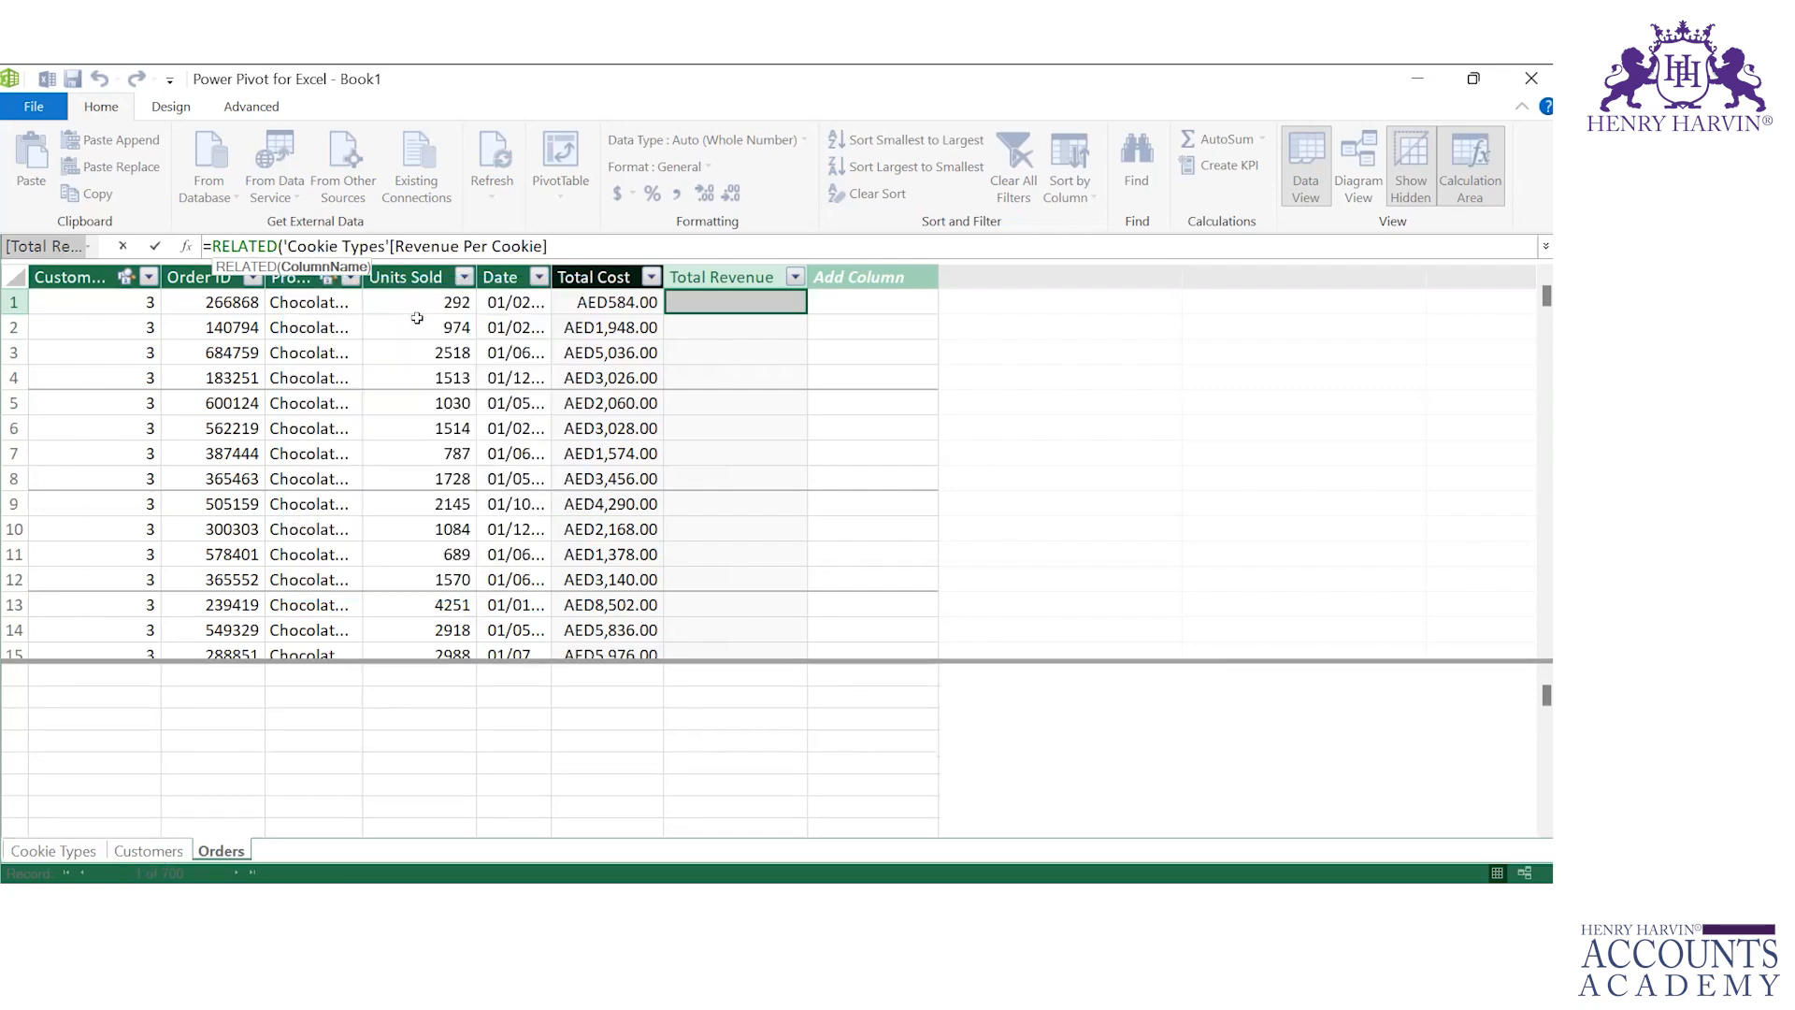
text()*)
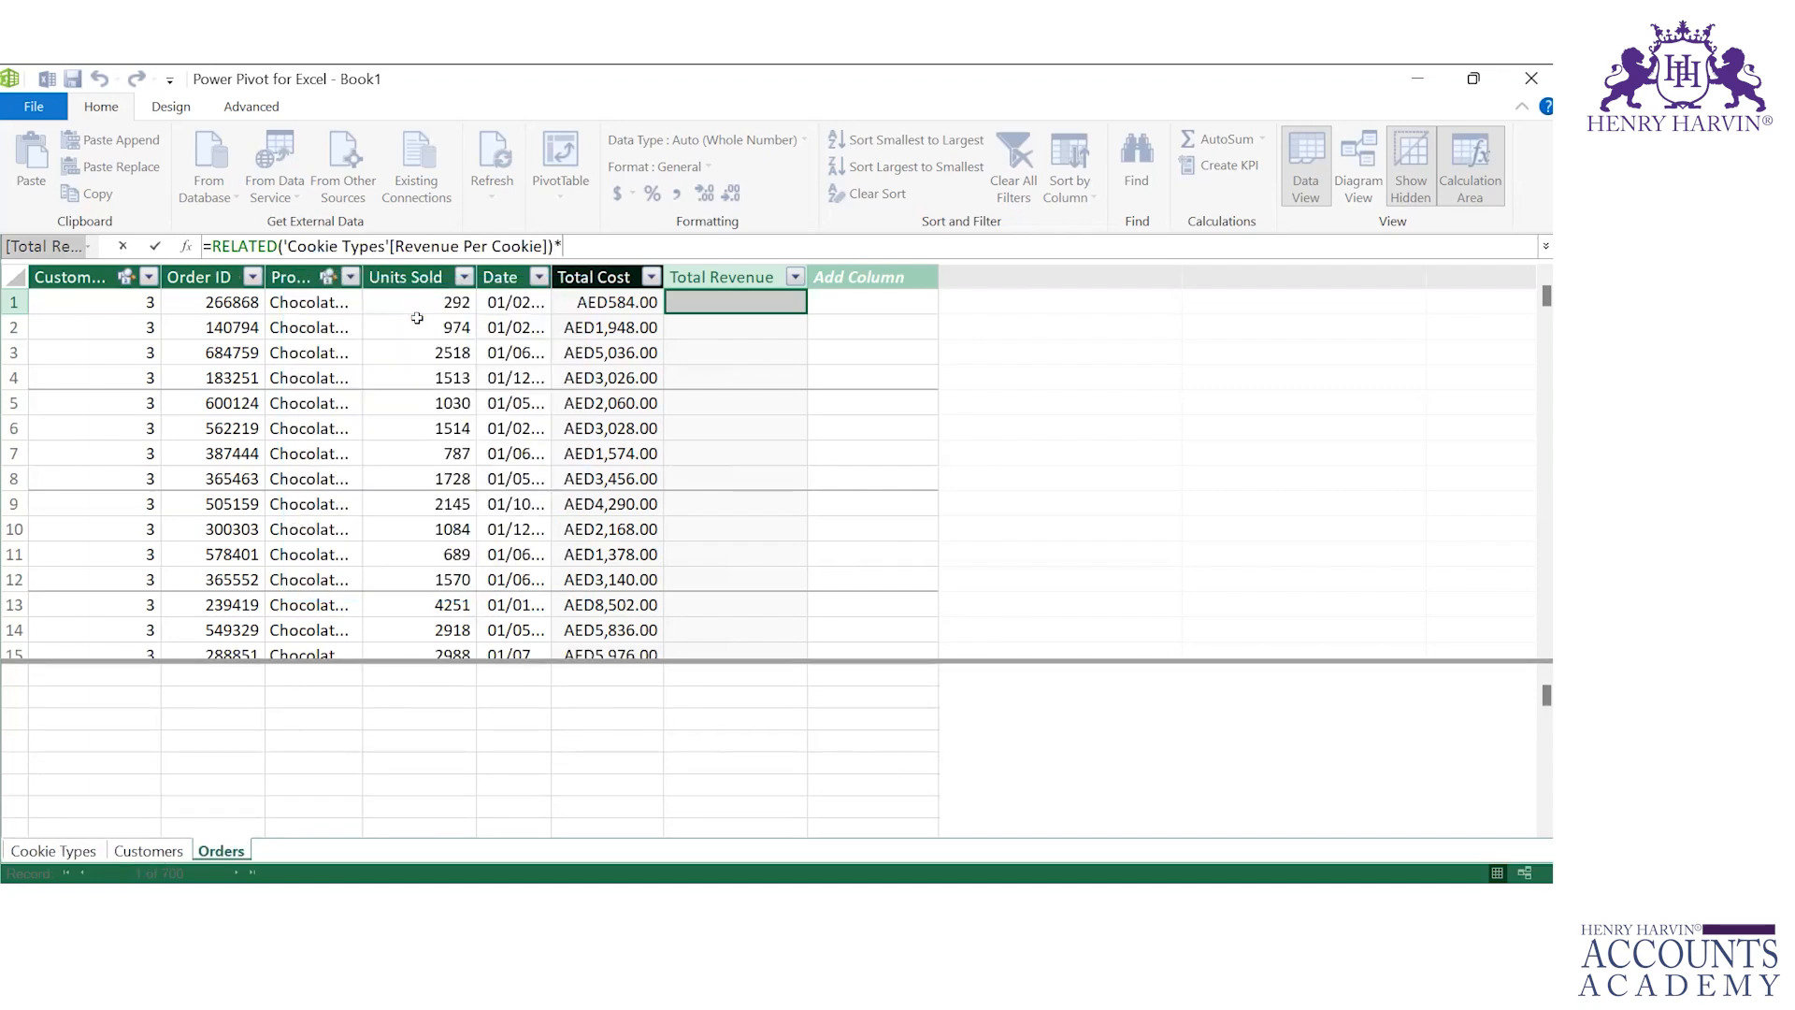
text(un)
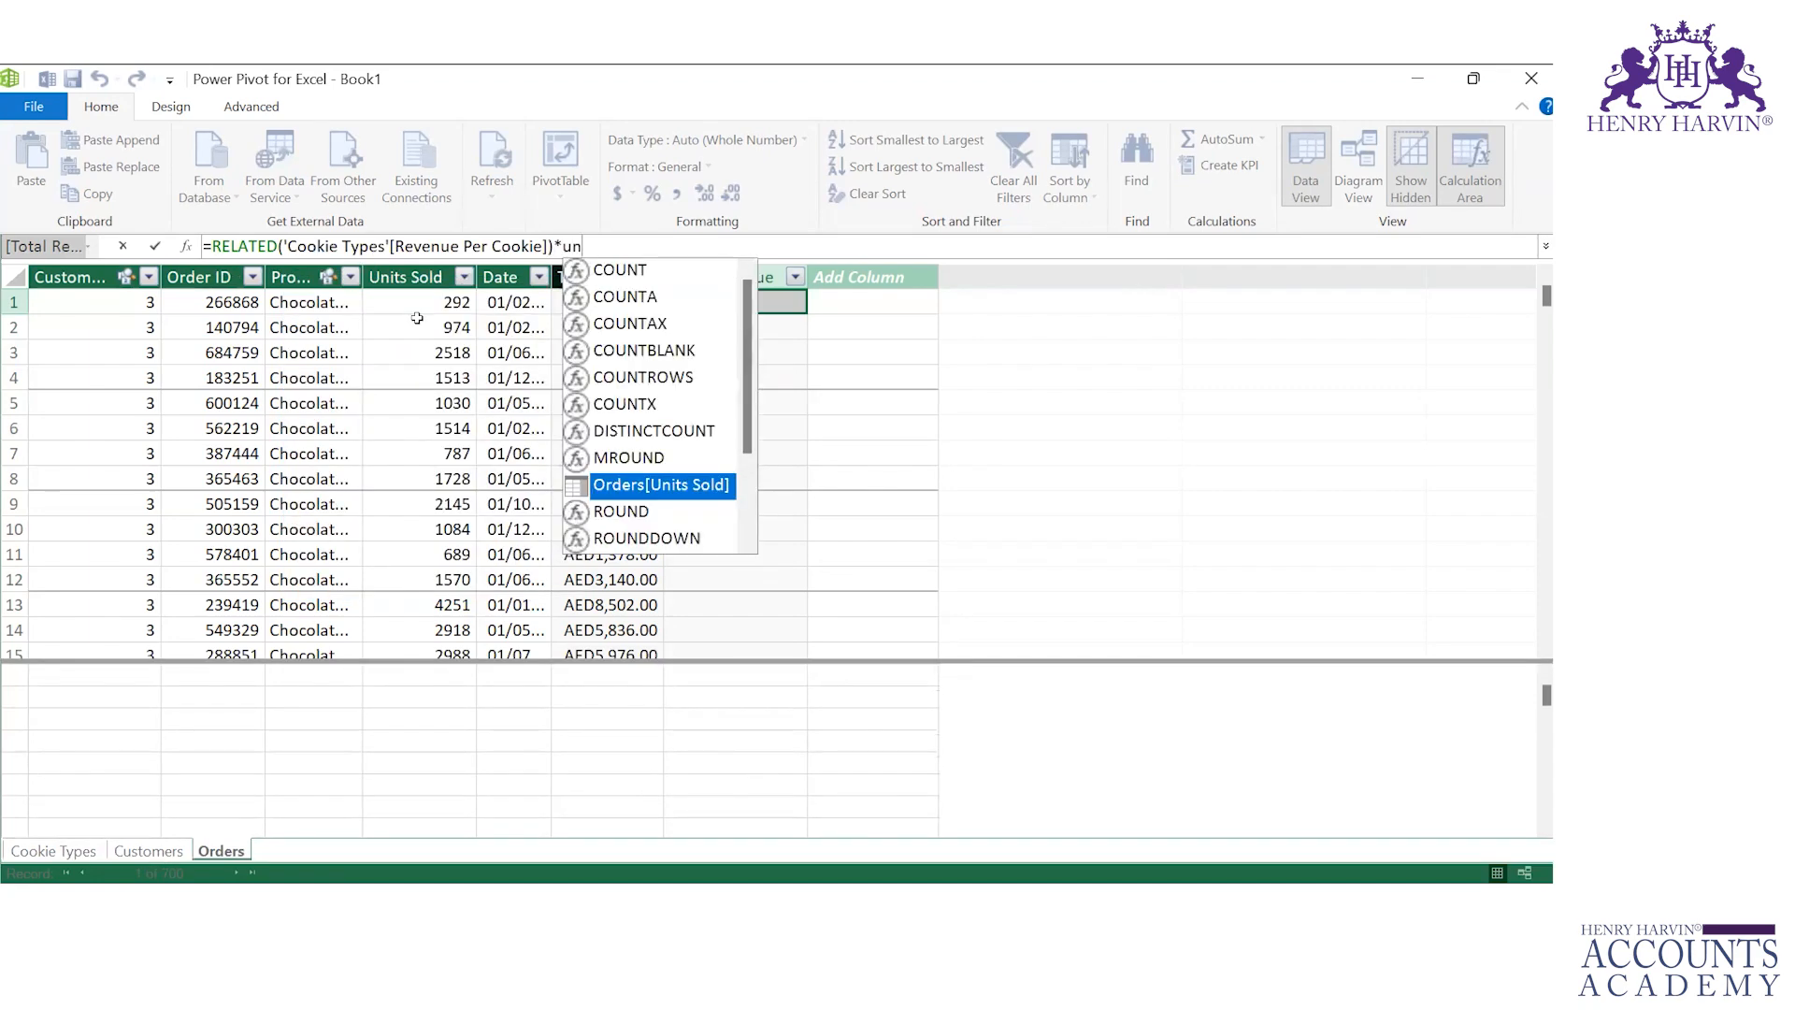
key(Tab)
key(Return)
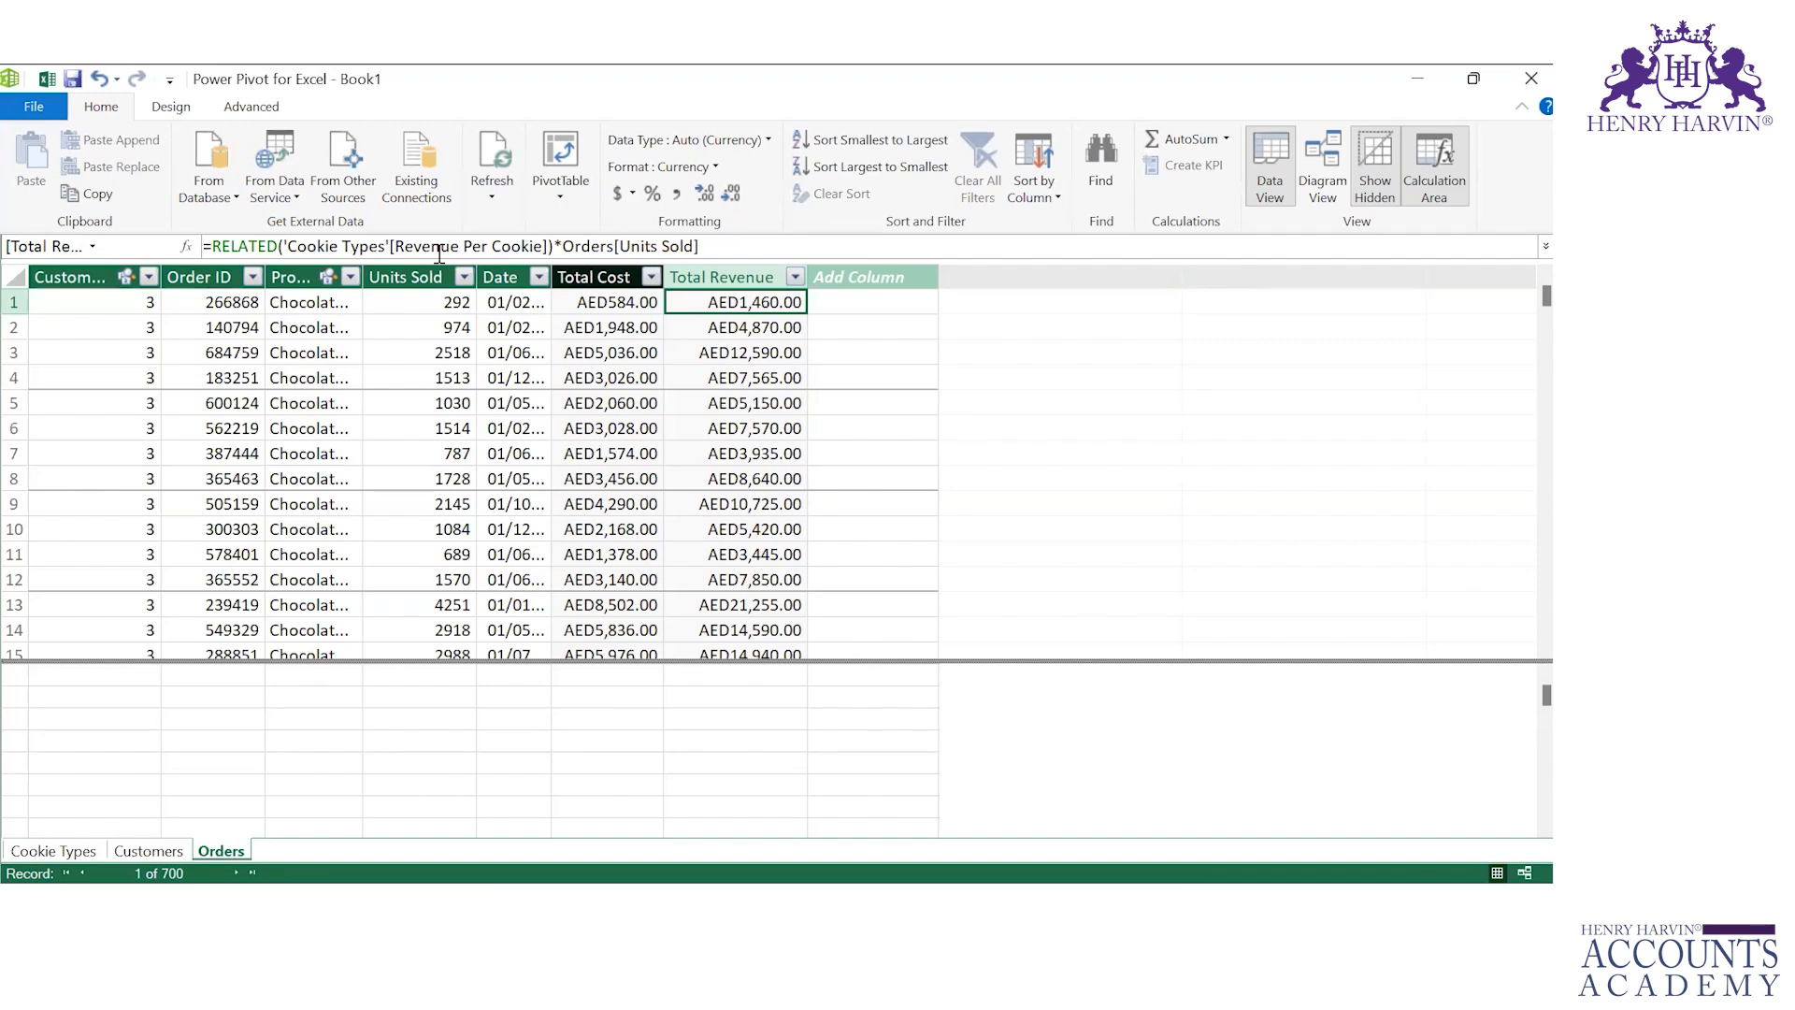
Step: Add a Profit column to Orders with the formula =Orders[Total Revenue]-Orders[Total Cost]
click(870, 277)
double_click(875, 276)
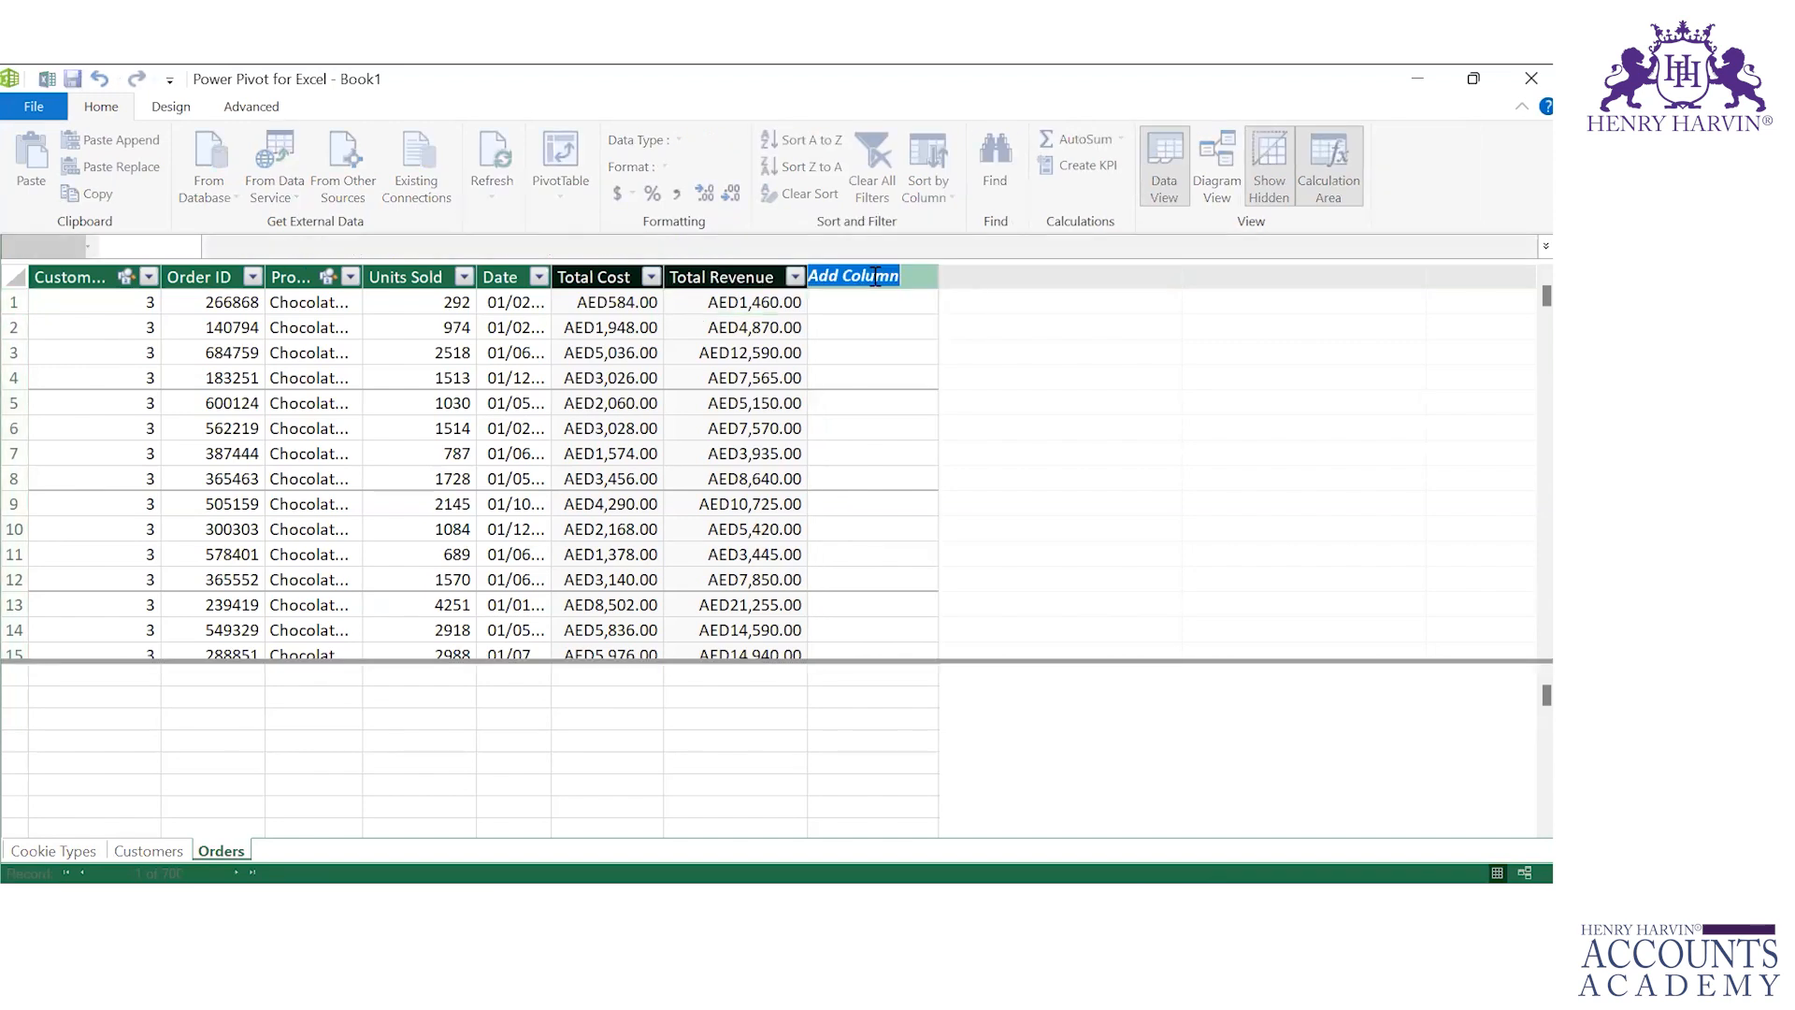
text(Profit)
key(Return)
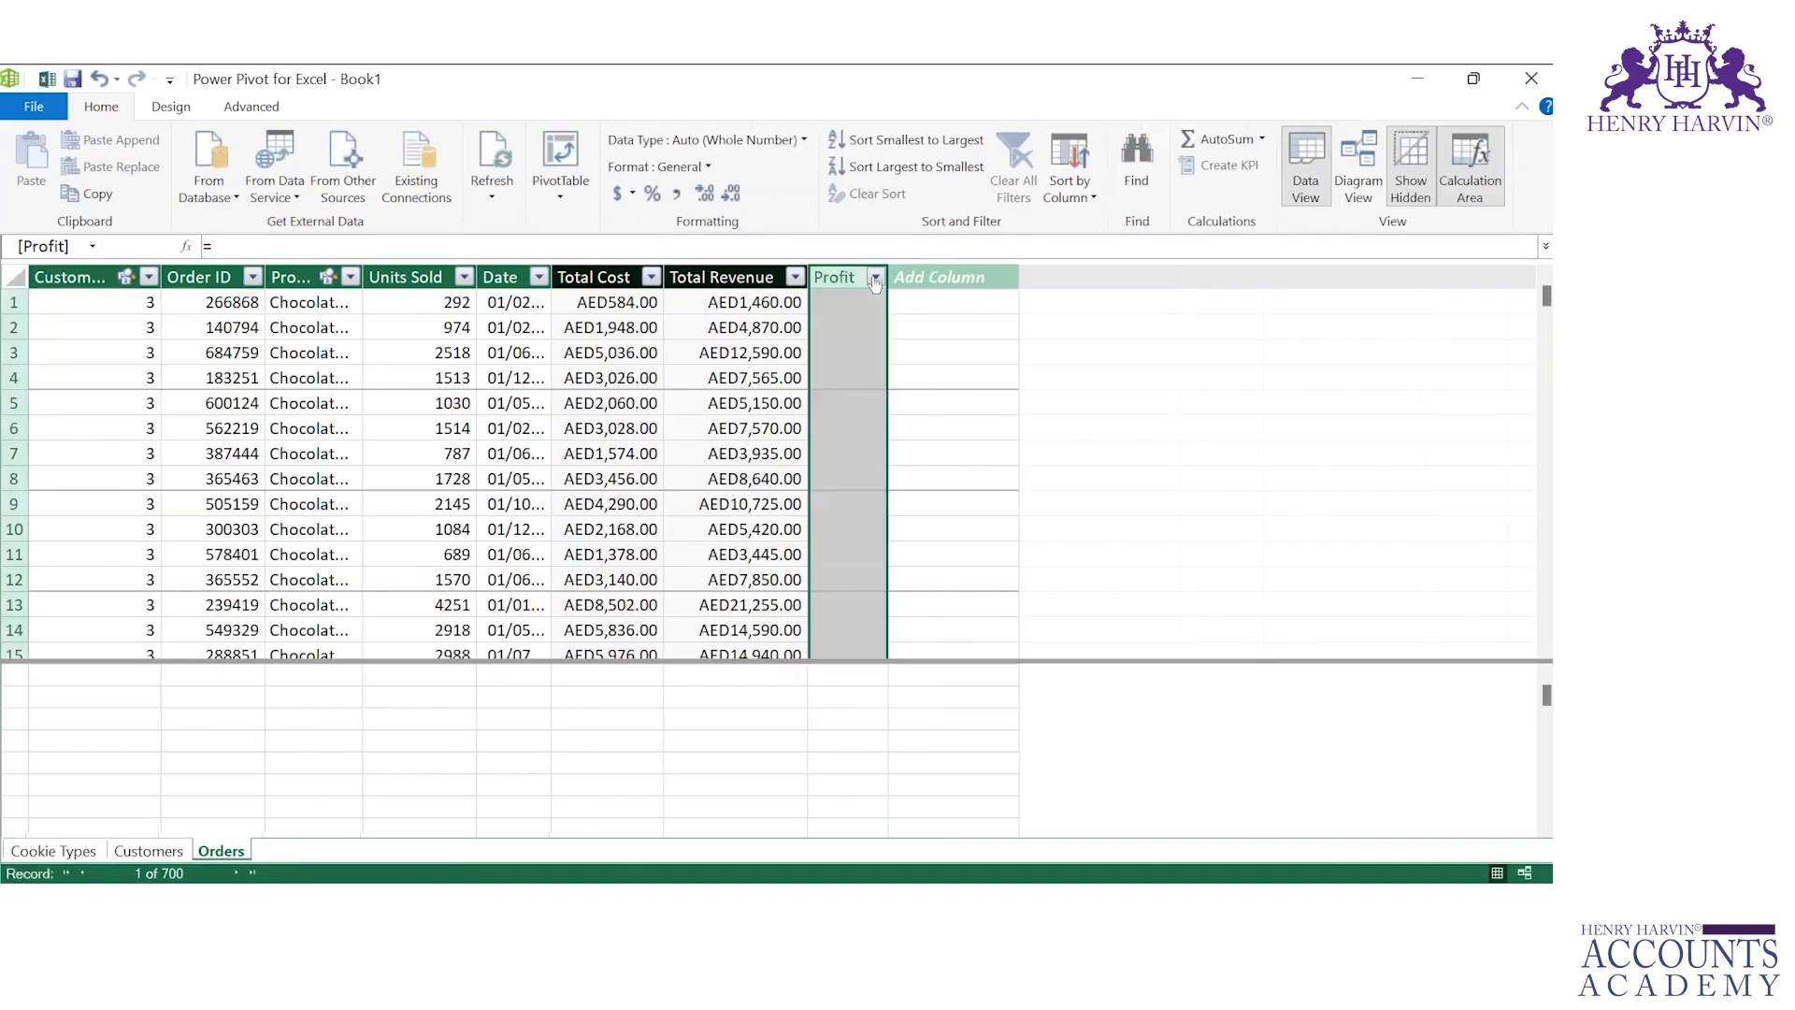
click(846, 310)
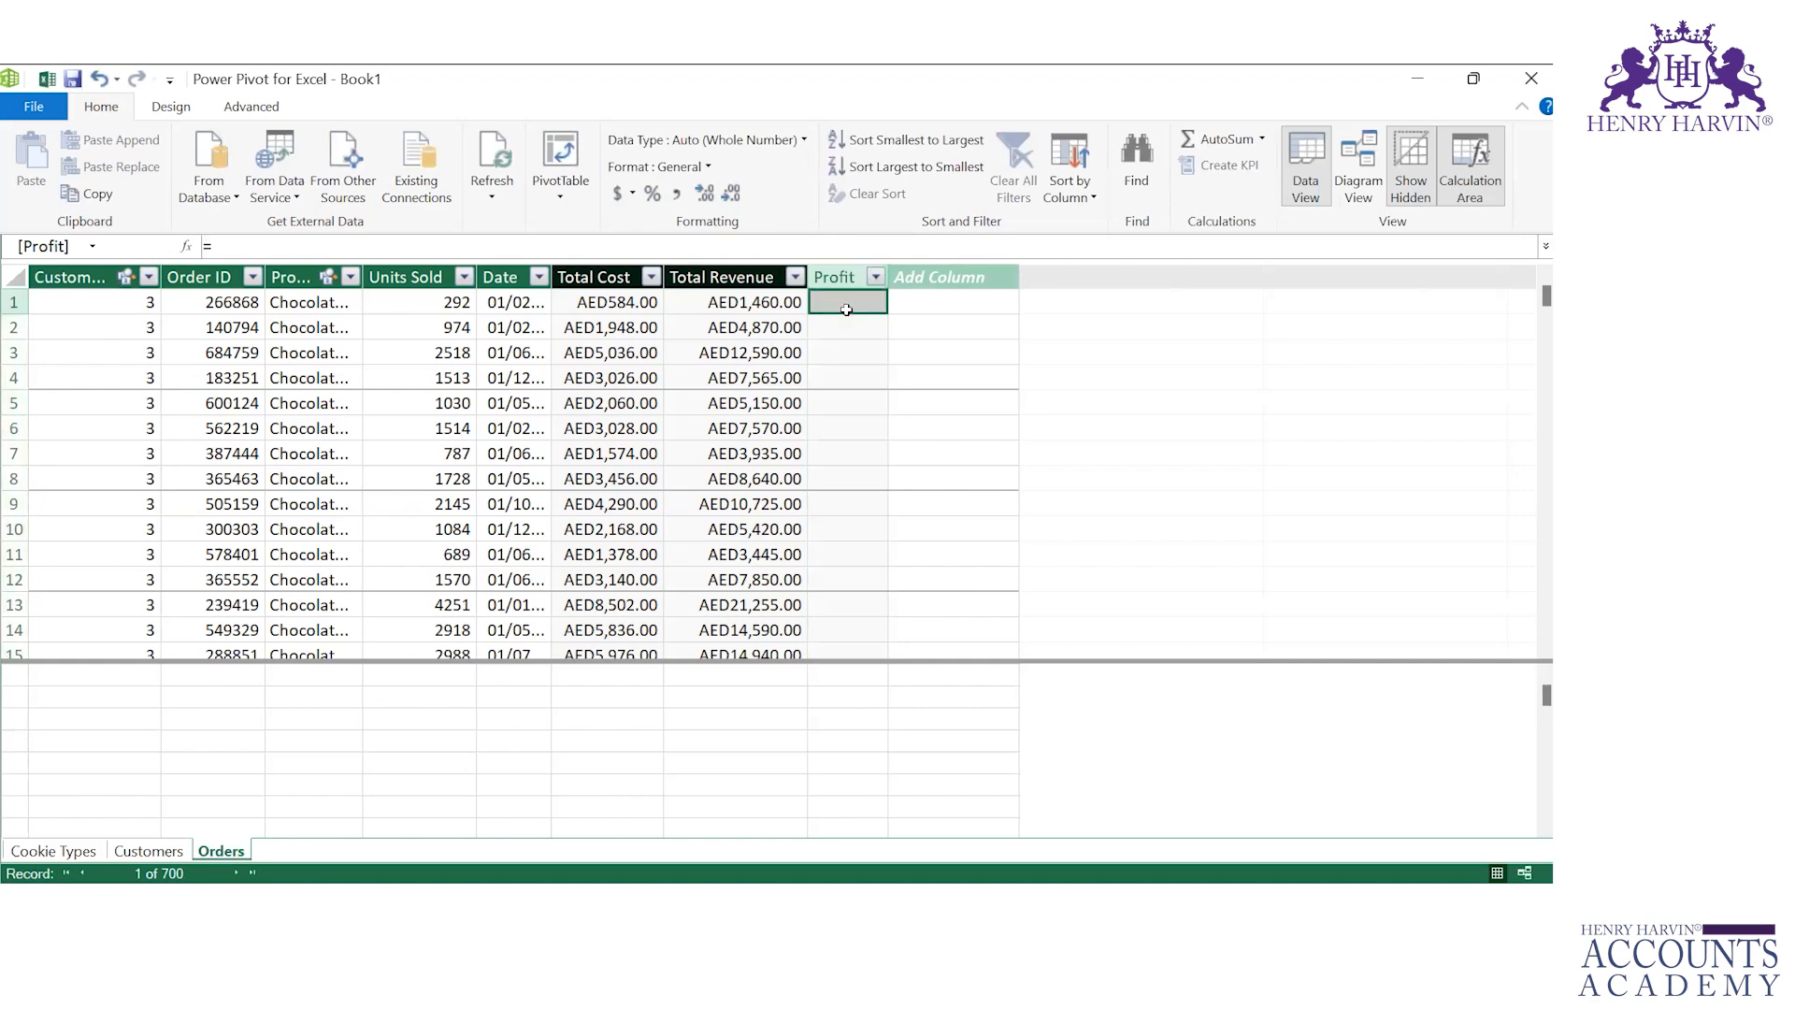
text(tot)
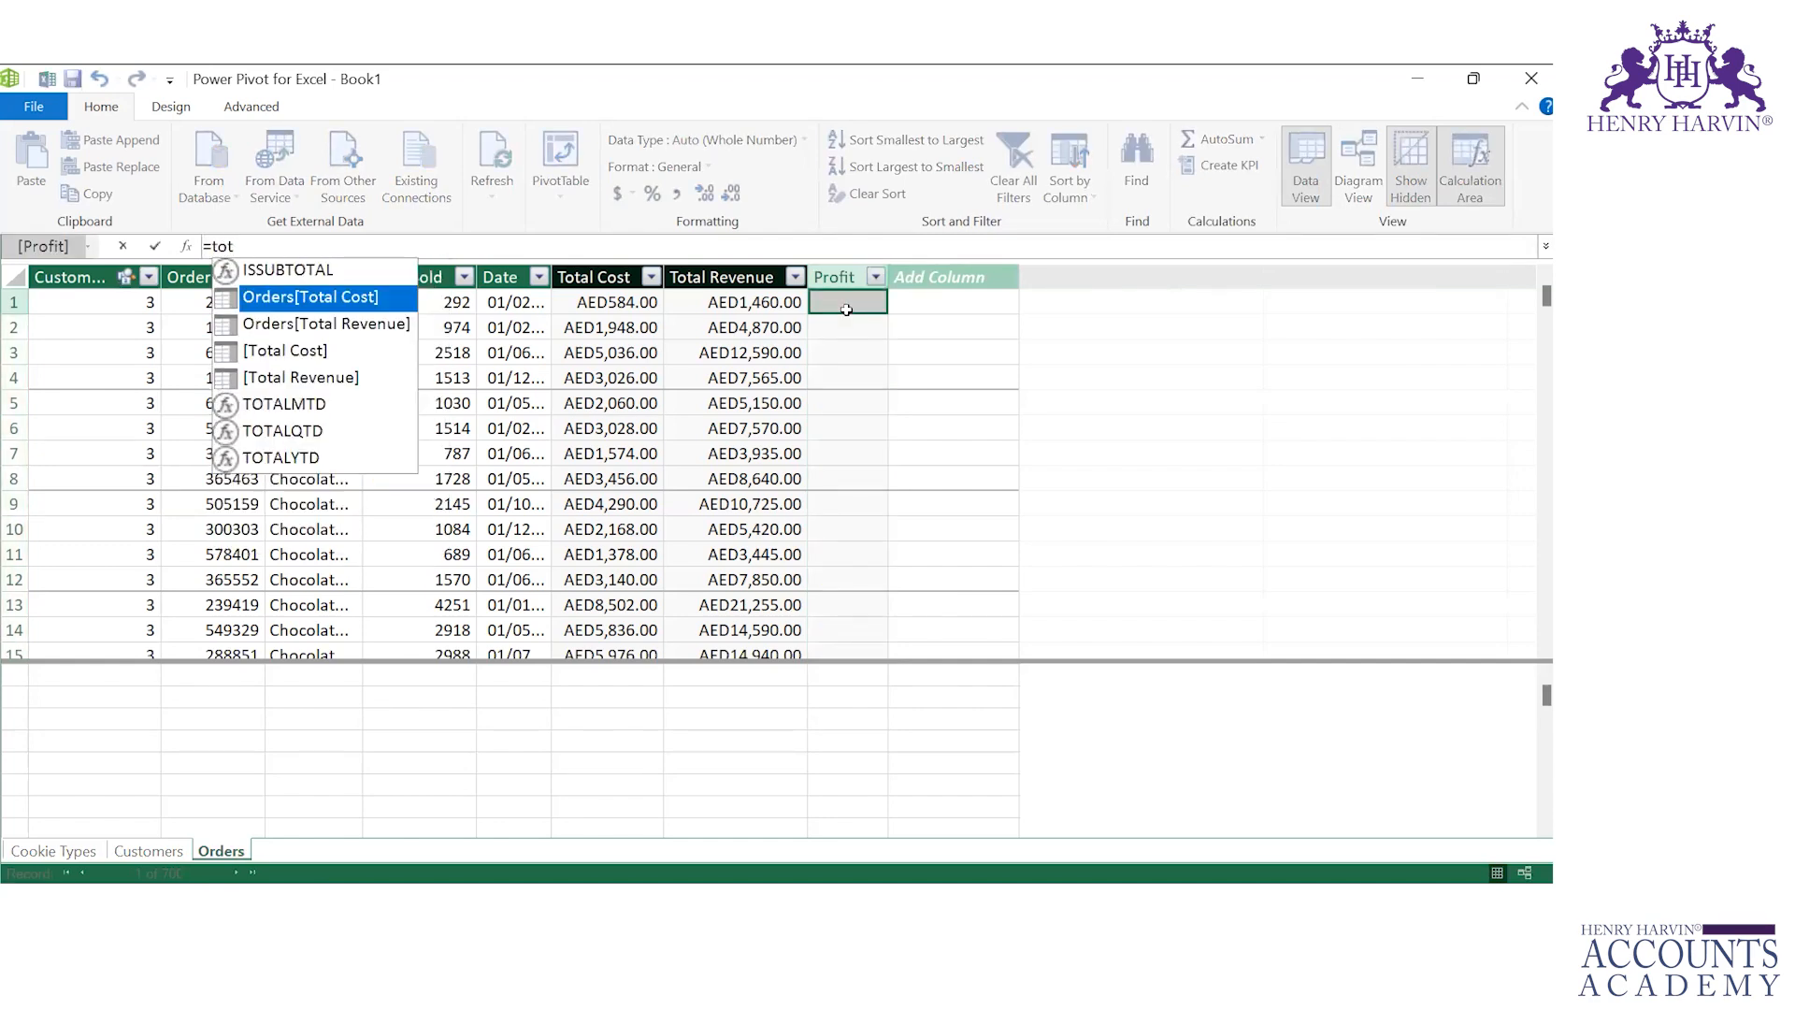
key(Down)
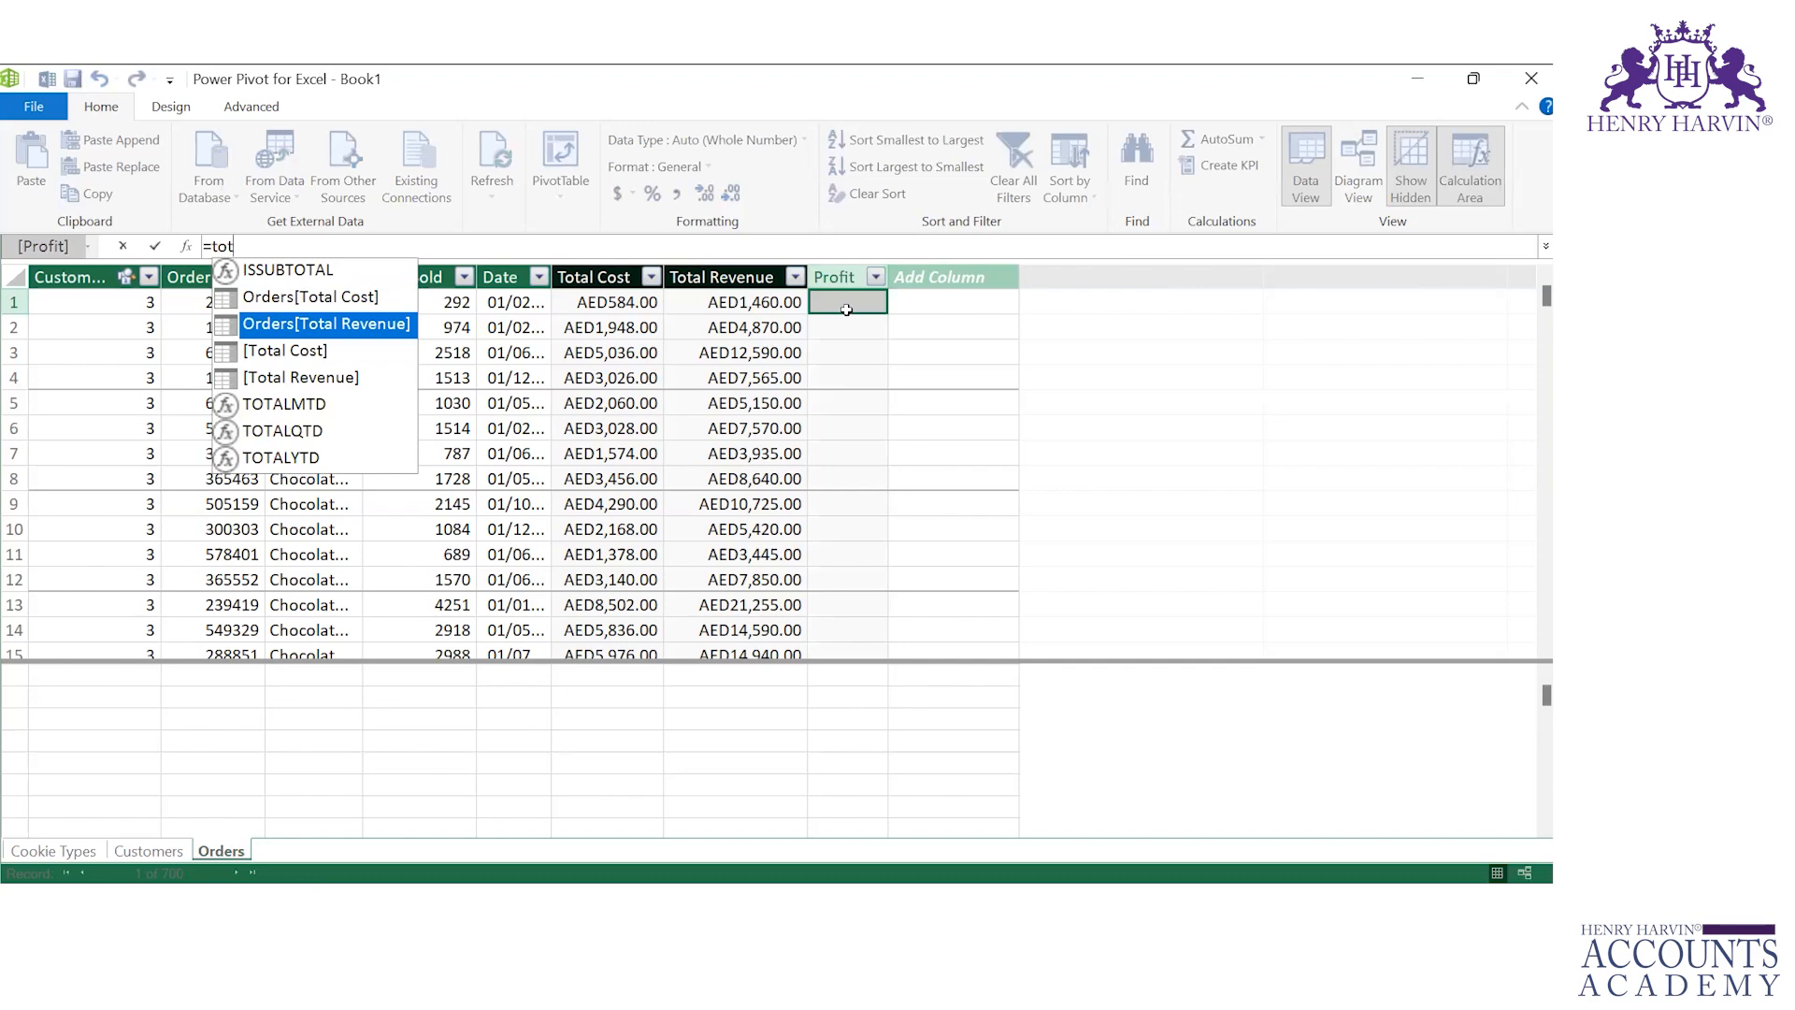
key(Tab)
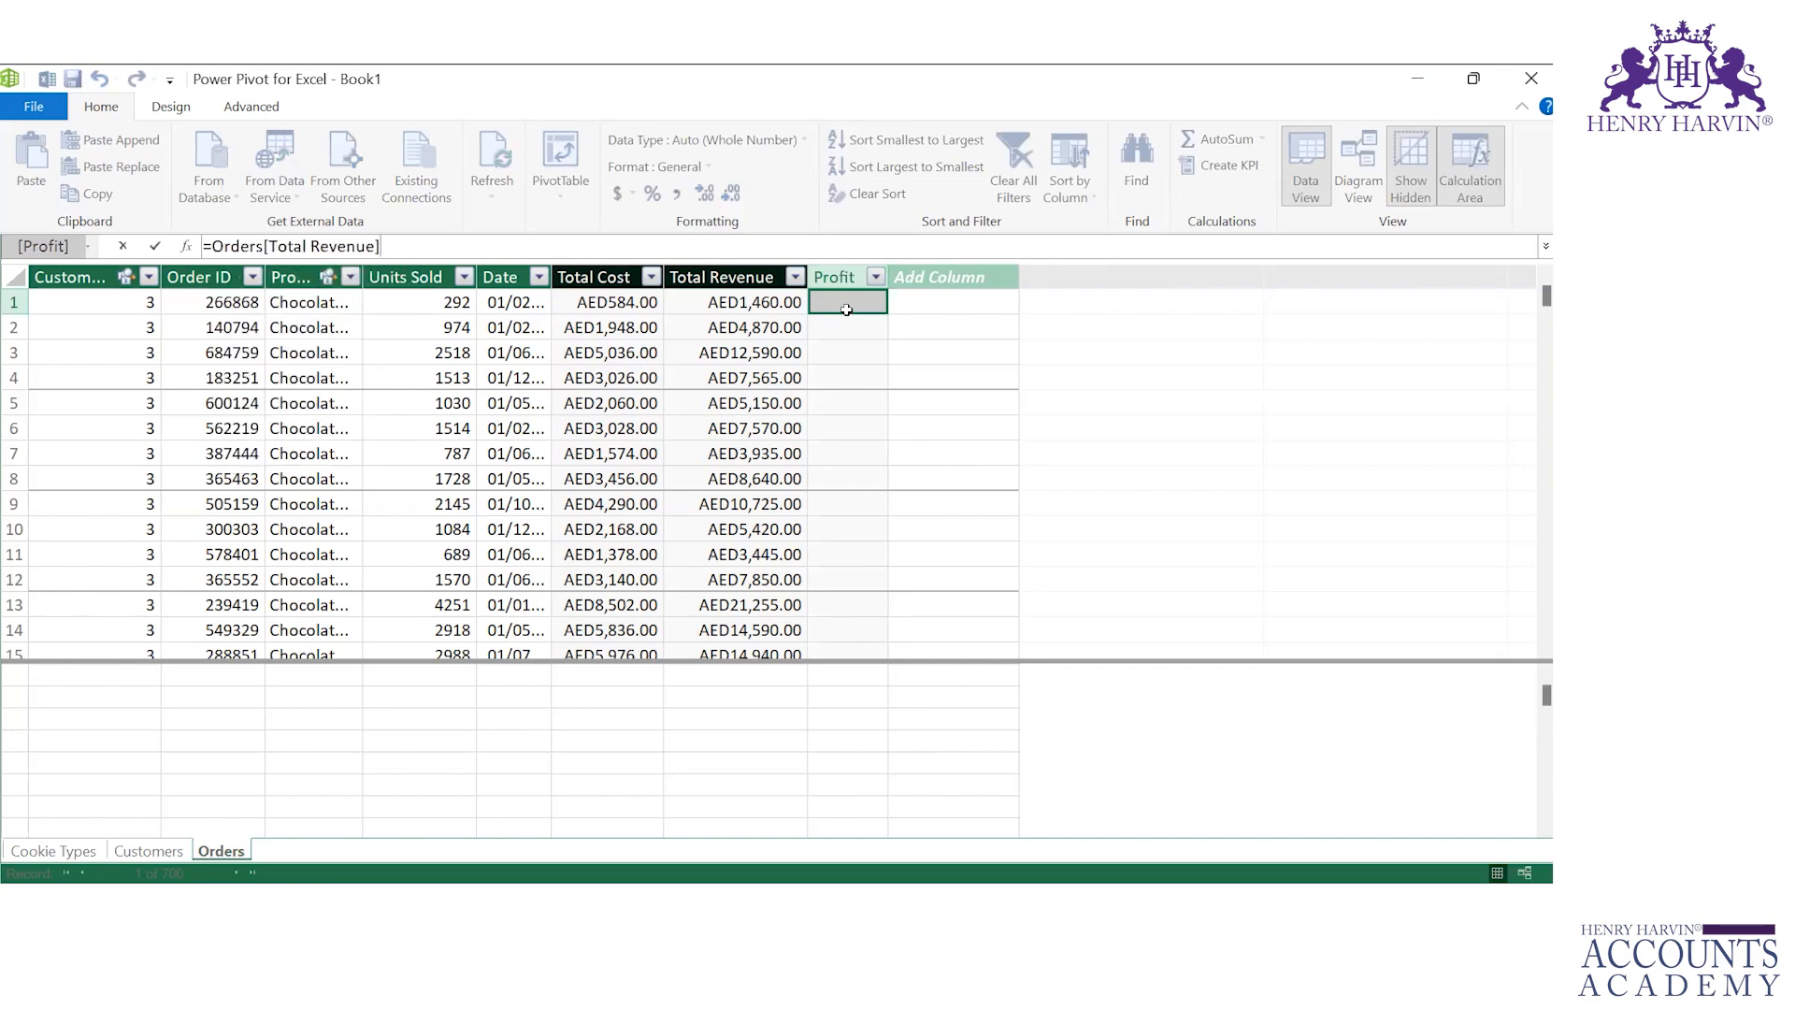
text(-to)
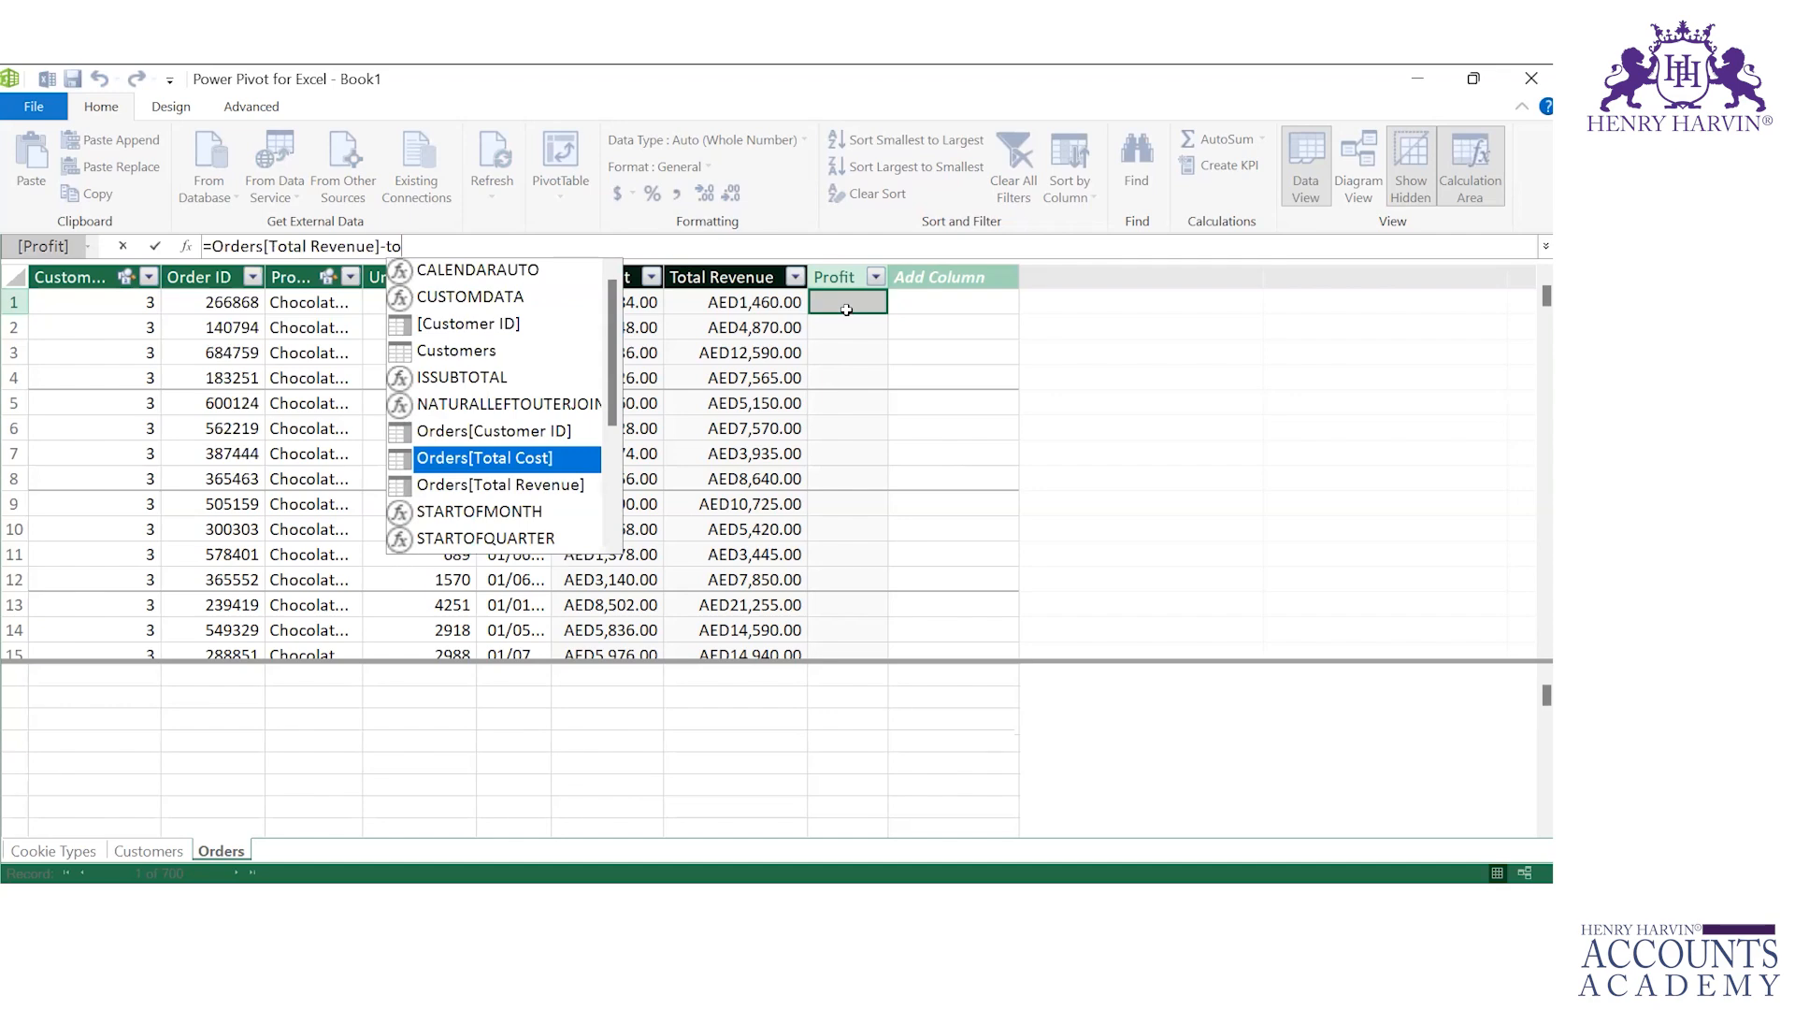
key(Tab)
key(Return)
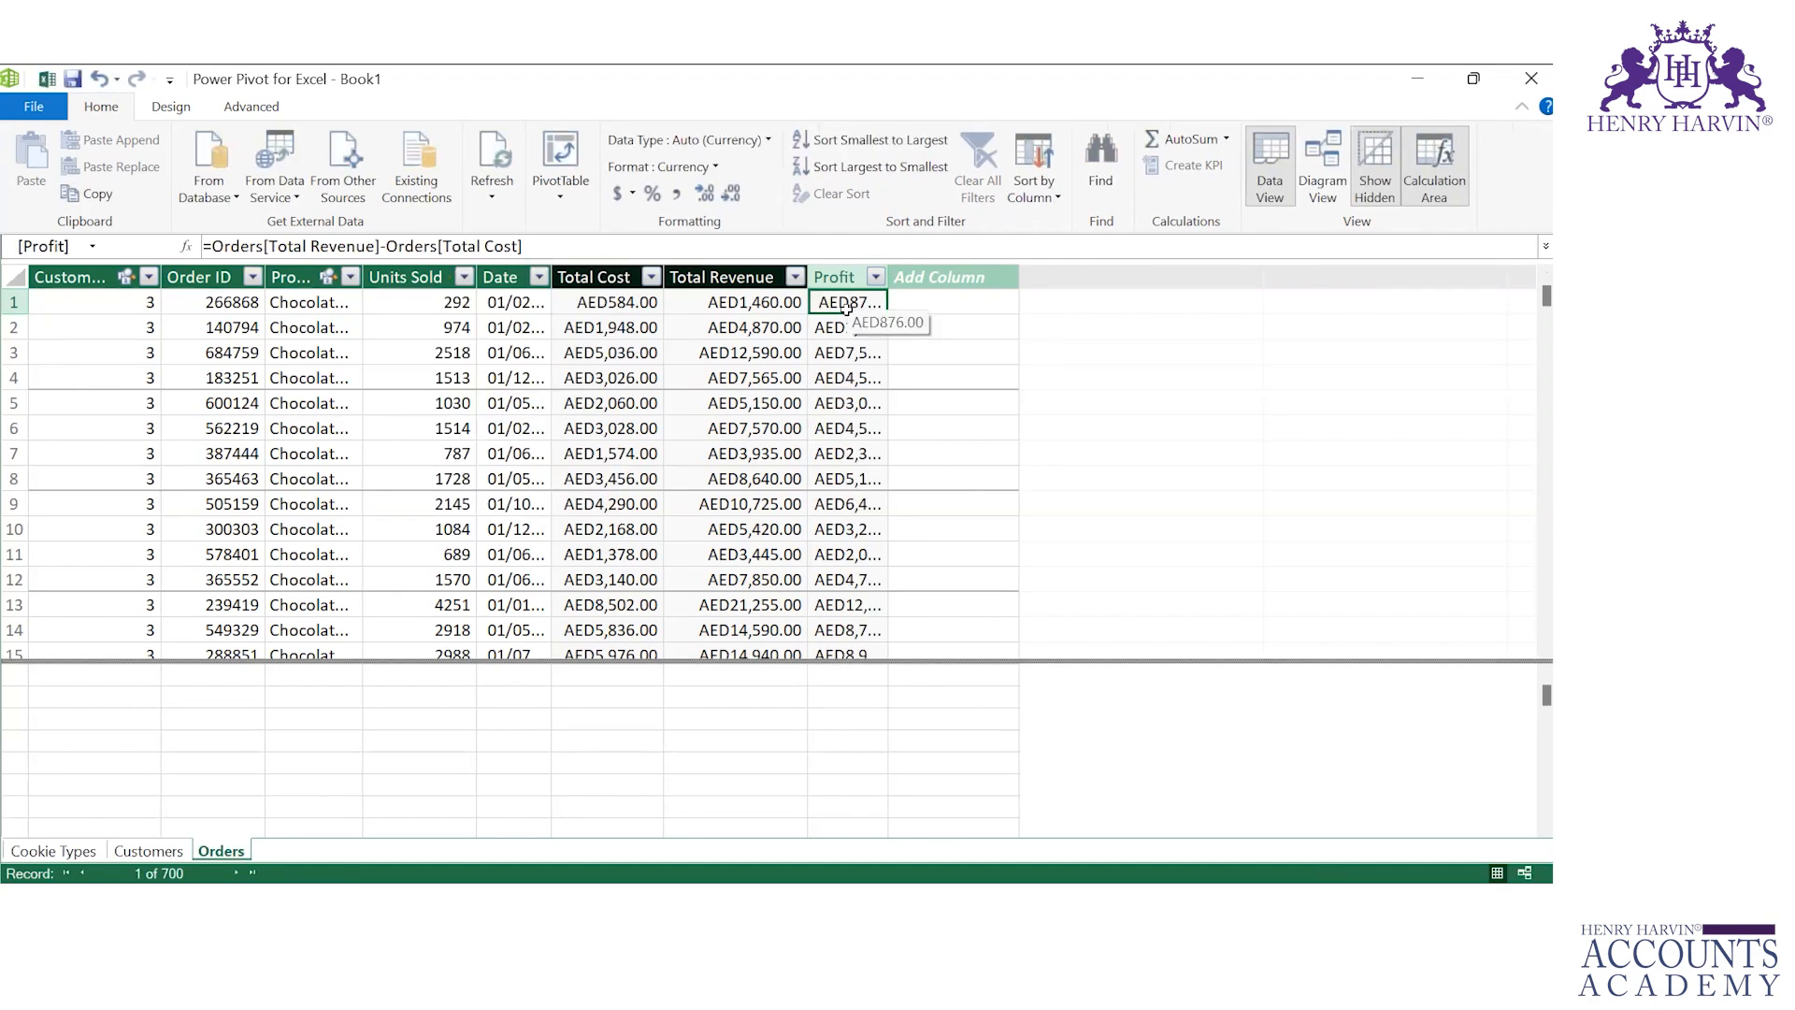
Step: Widen the Profit column to fit its values
double_click(888, 268)
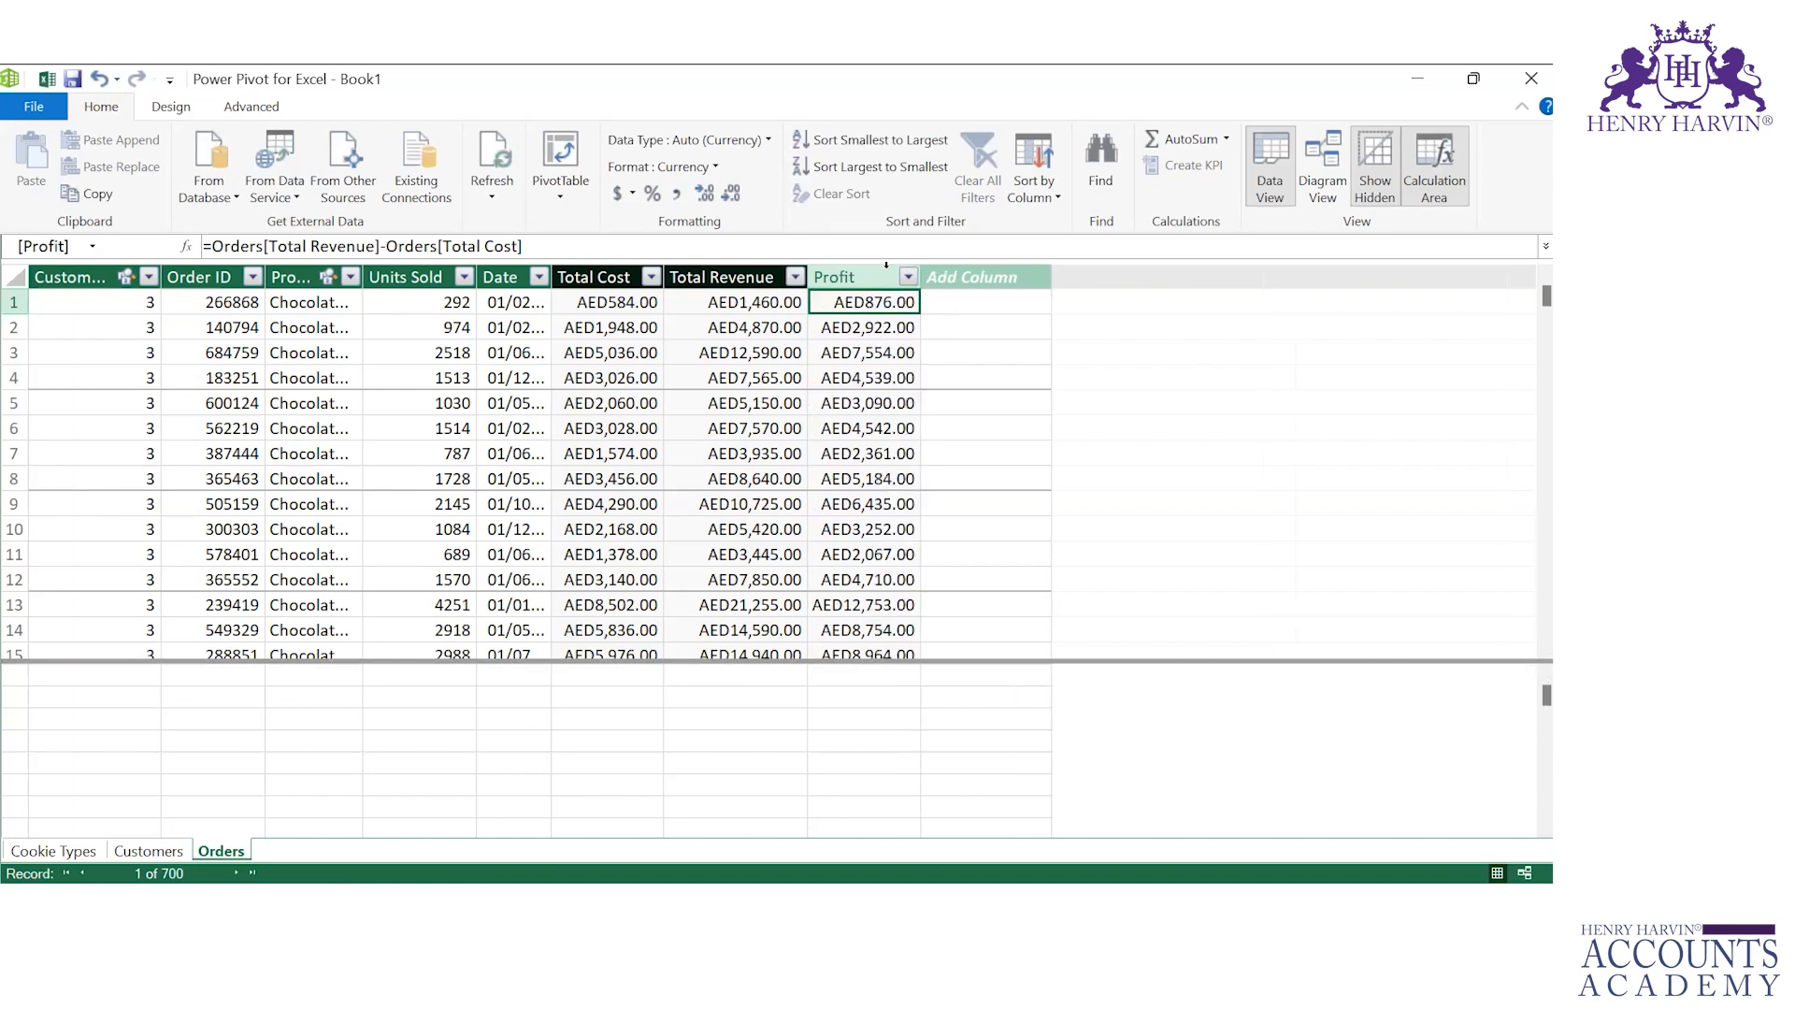
click(572, 194)
click(60, 675)
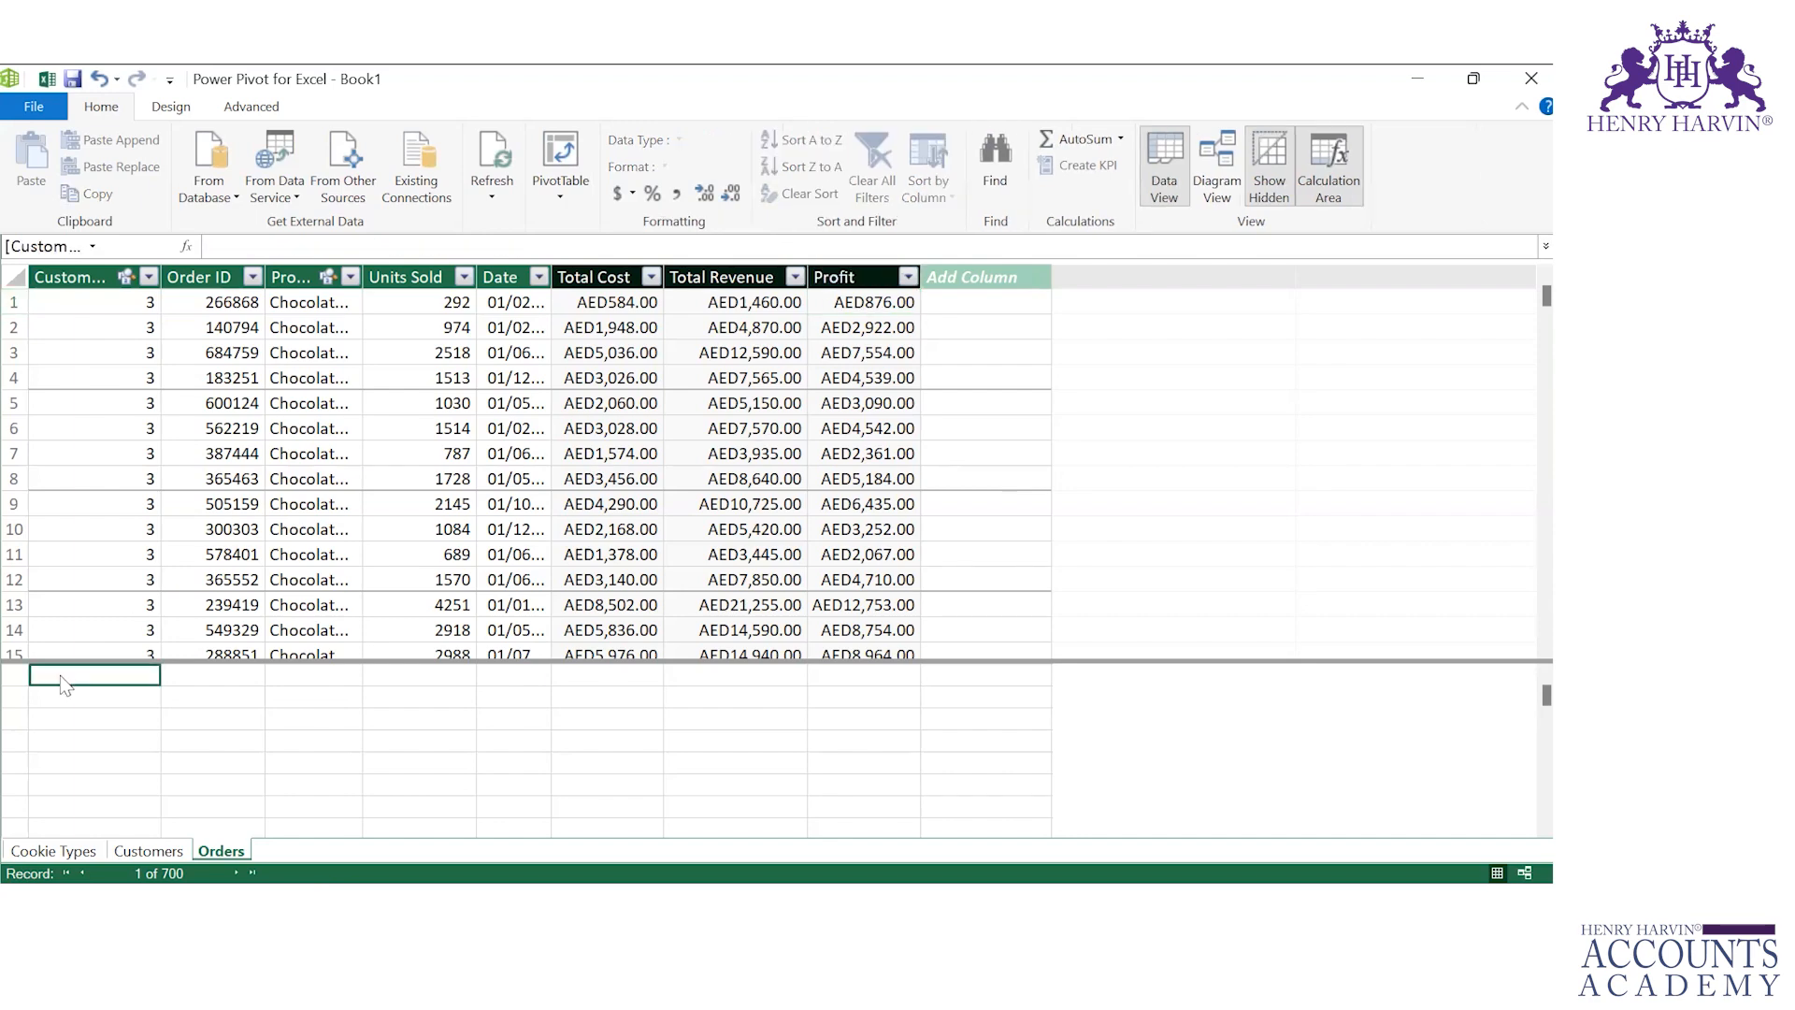
click(891, 328)
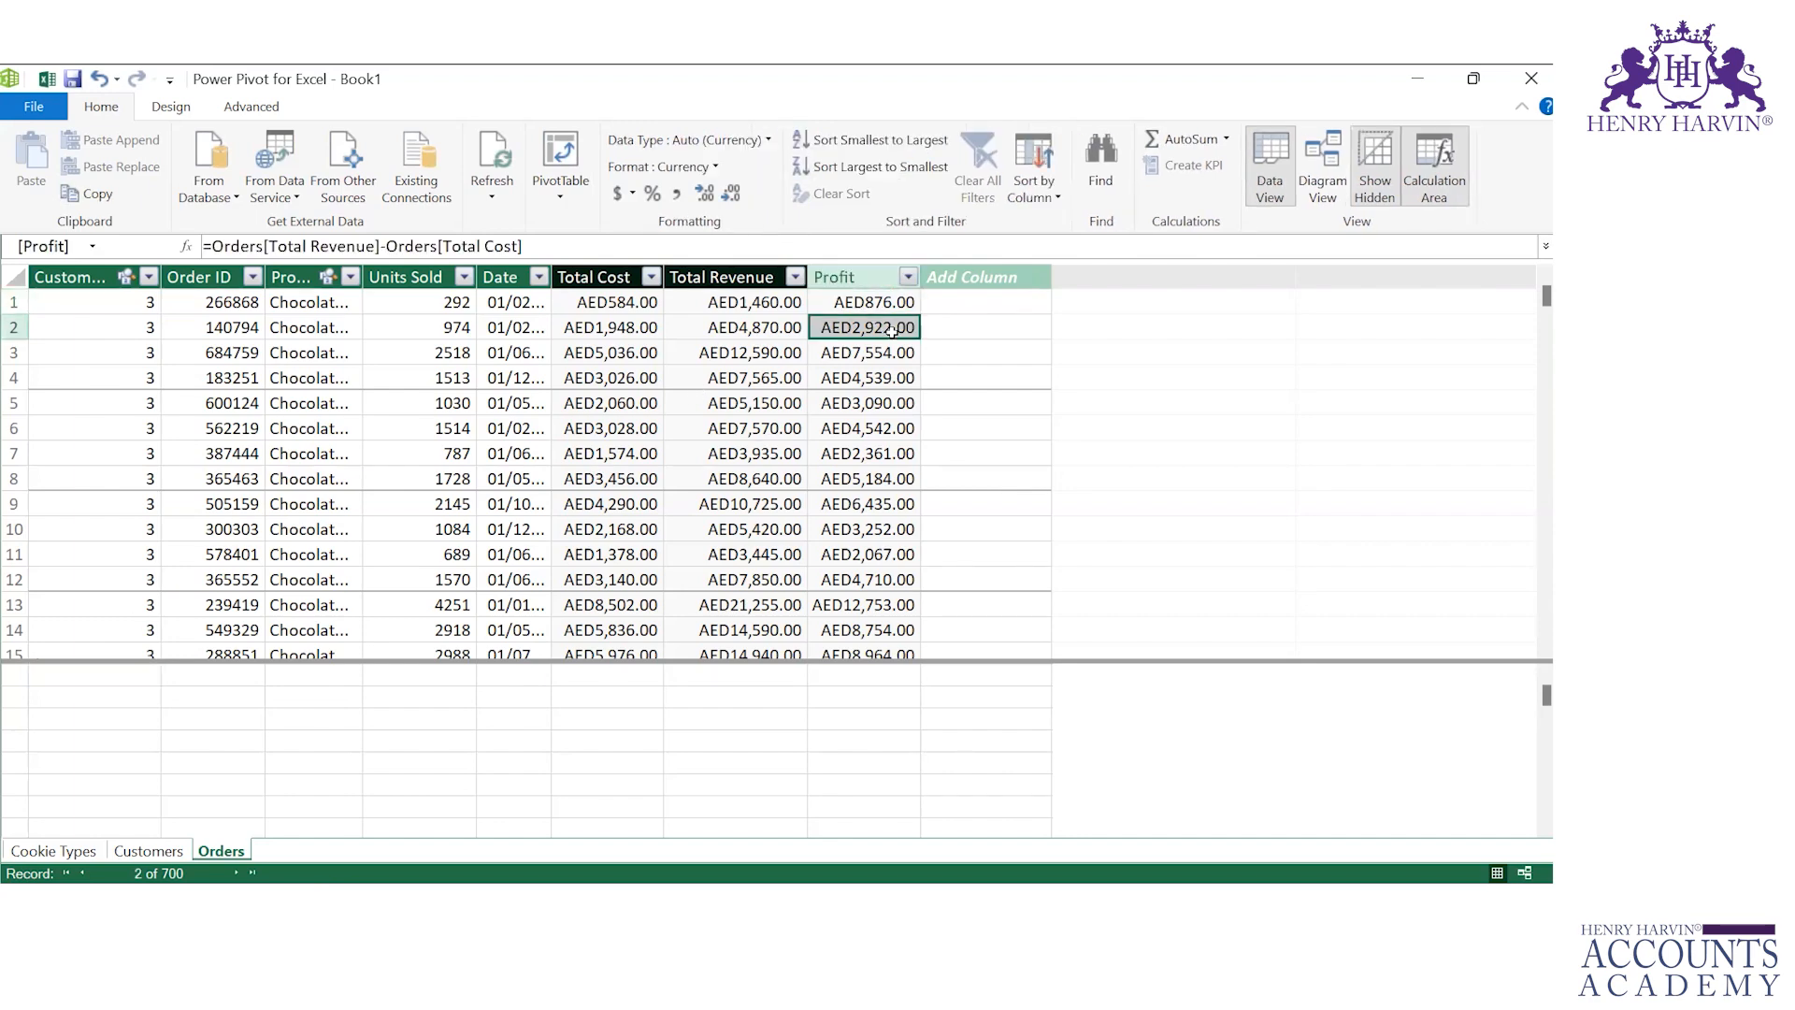
Step: Create a PivotTable from the data model on a new worksheet
click(559, 192)
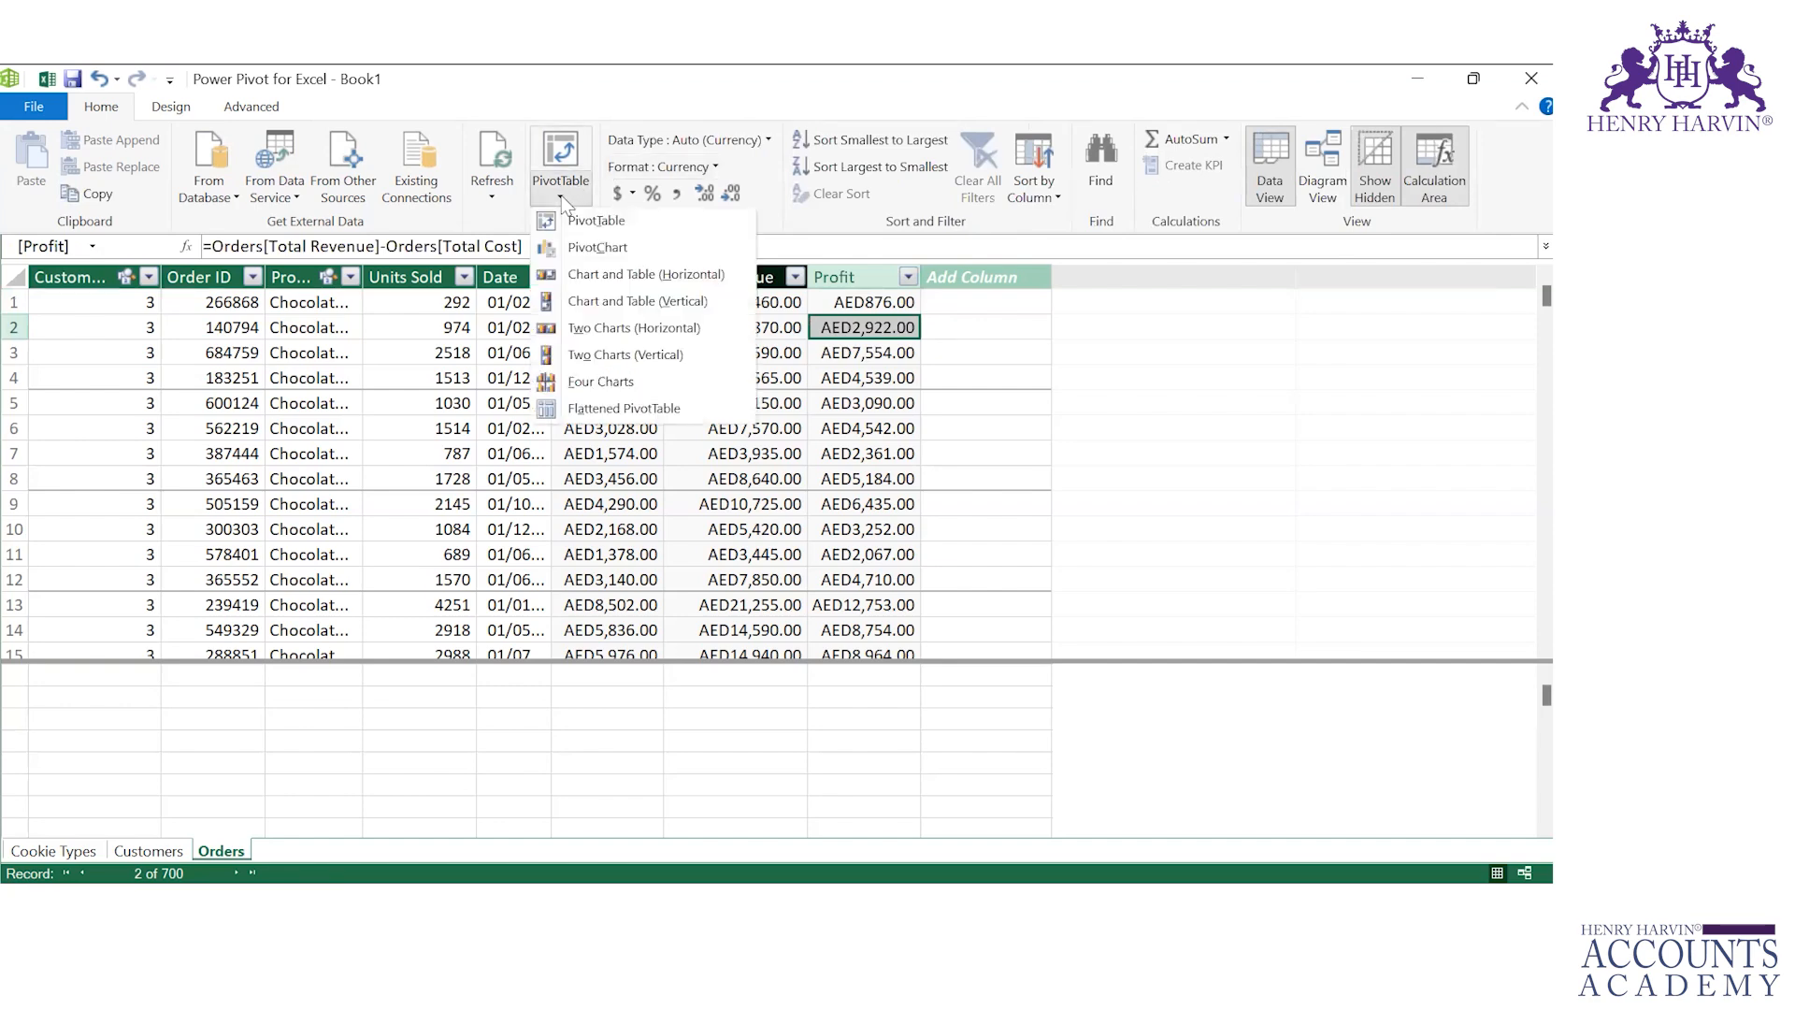
click(570, 228)
click(609, 225)
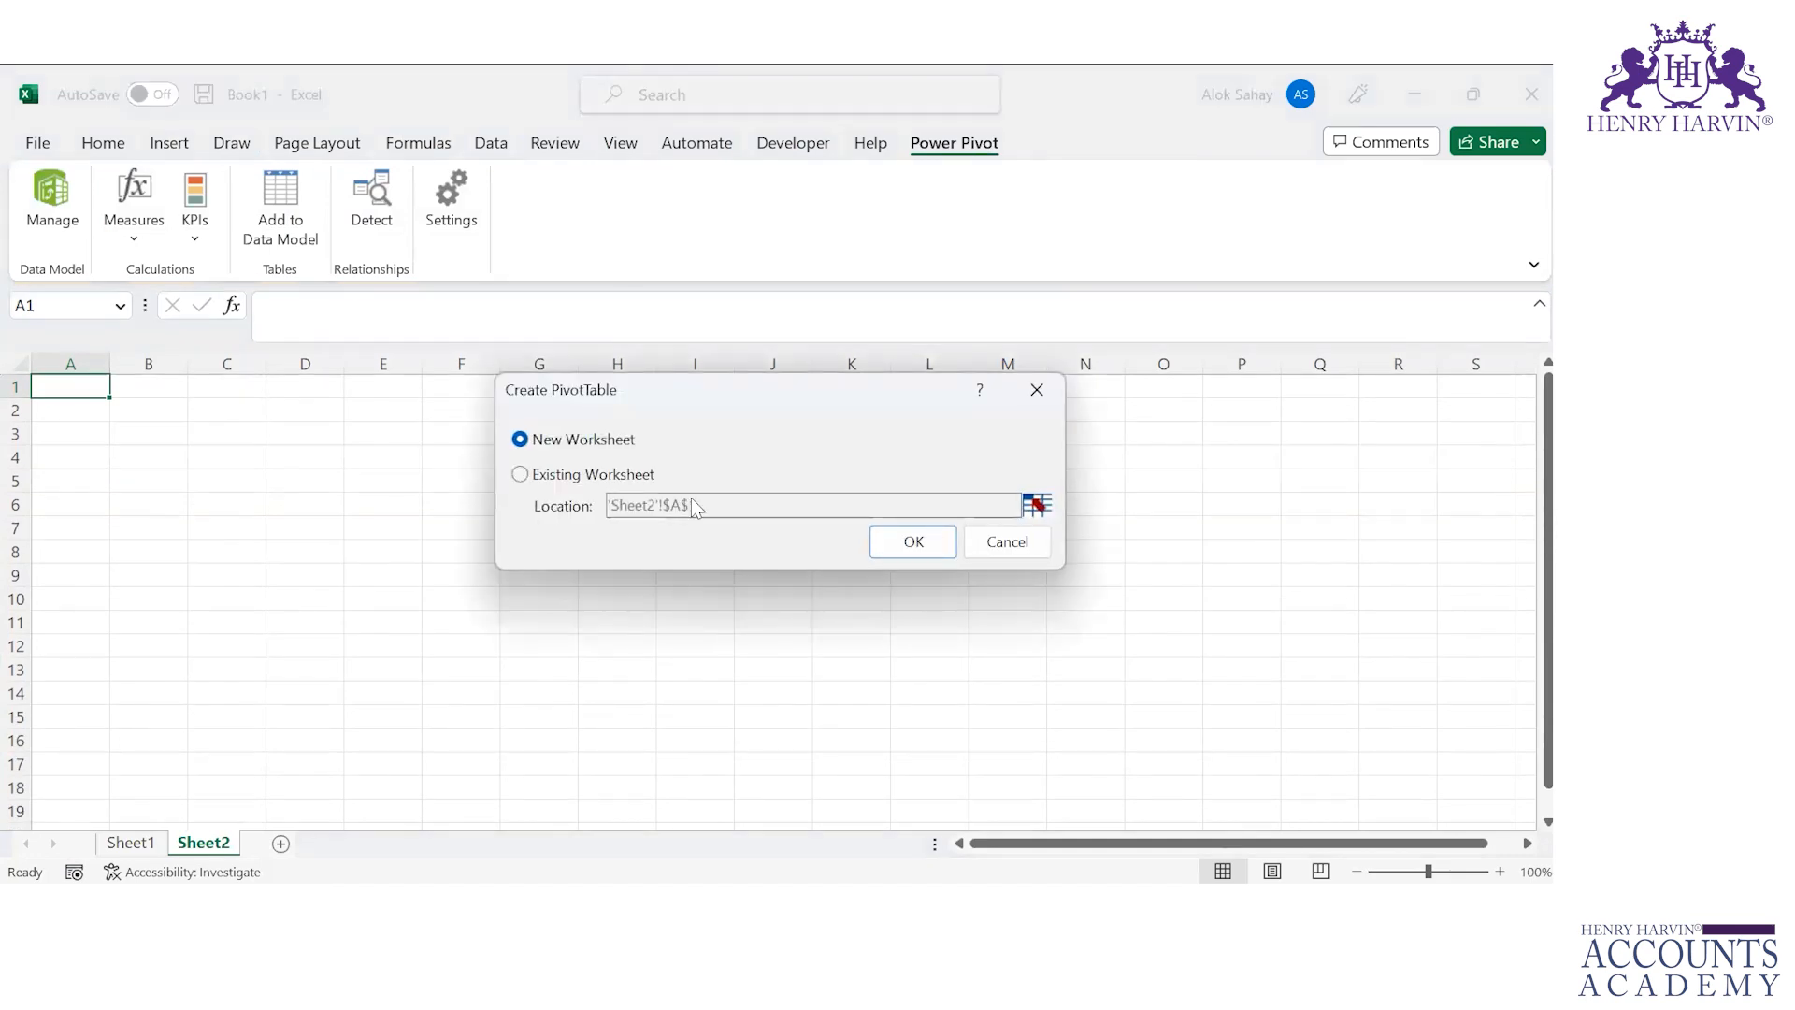
click(914, 543)
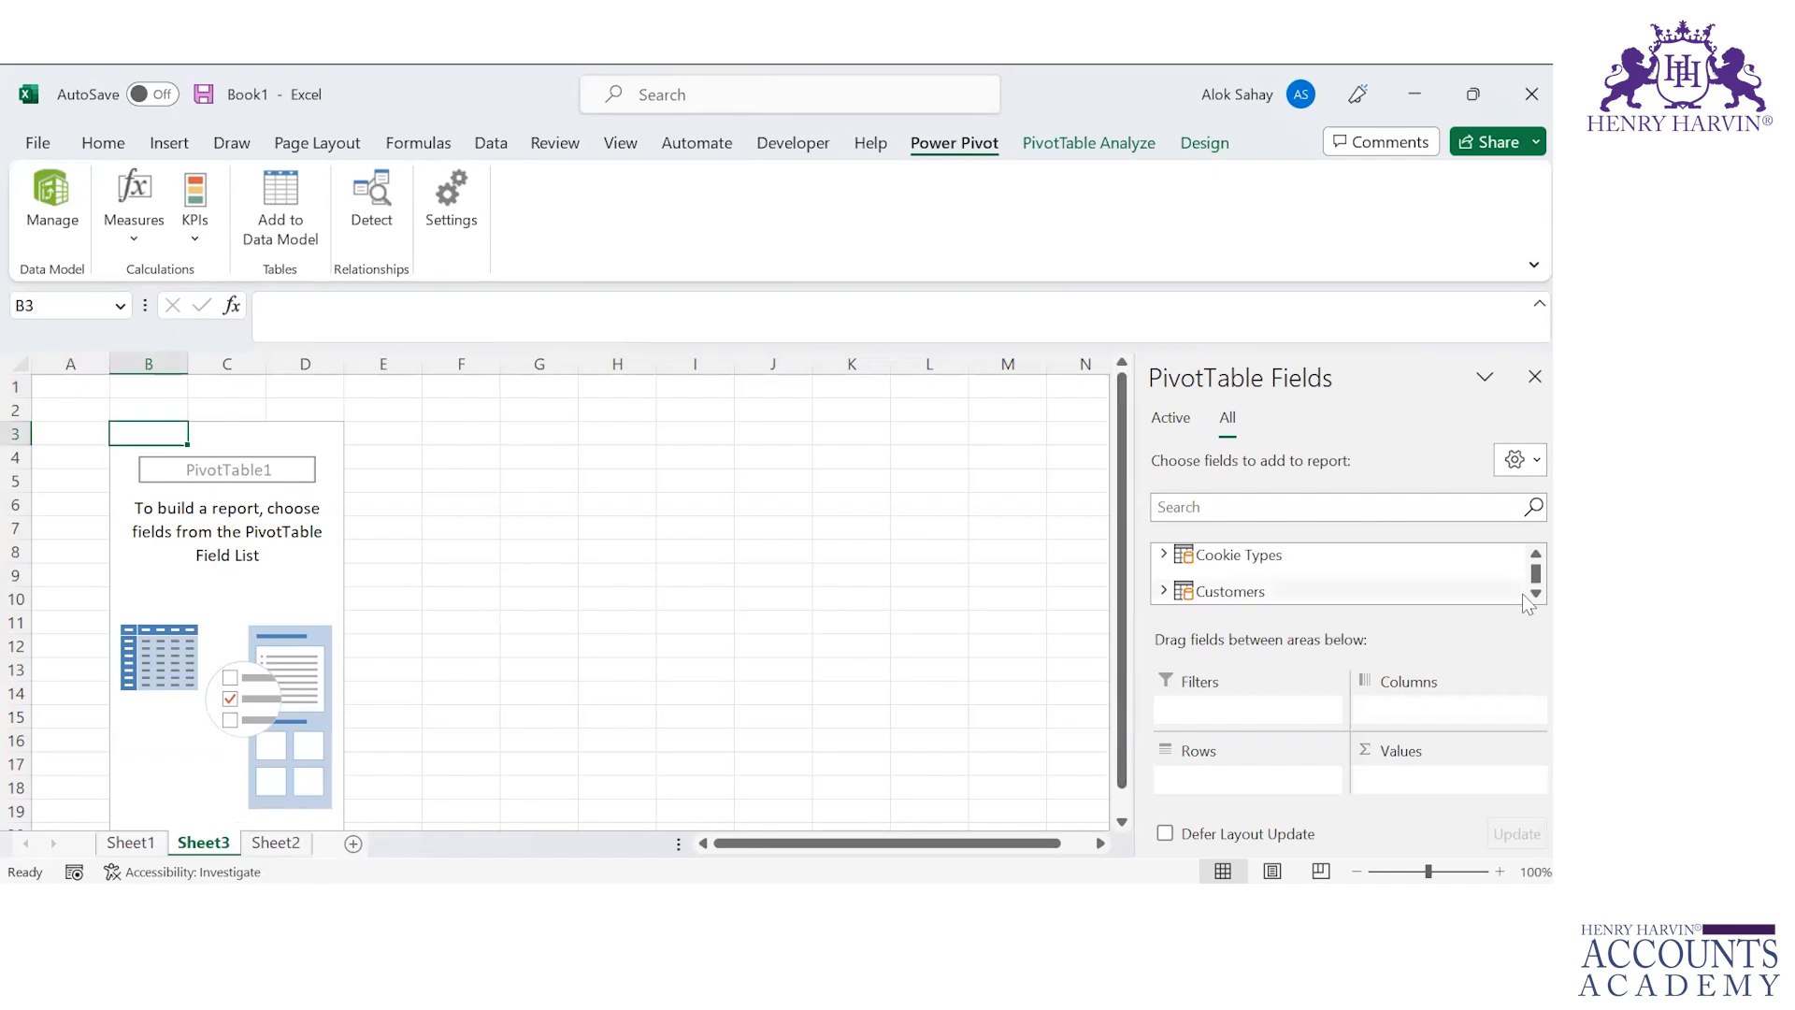
Step: Expand the Cookie Types table in the PivotTable field list
scroll(1522, 591, down, 2)
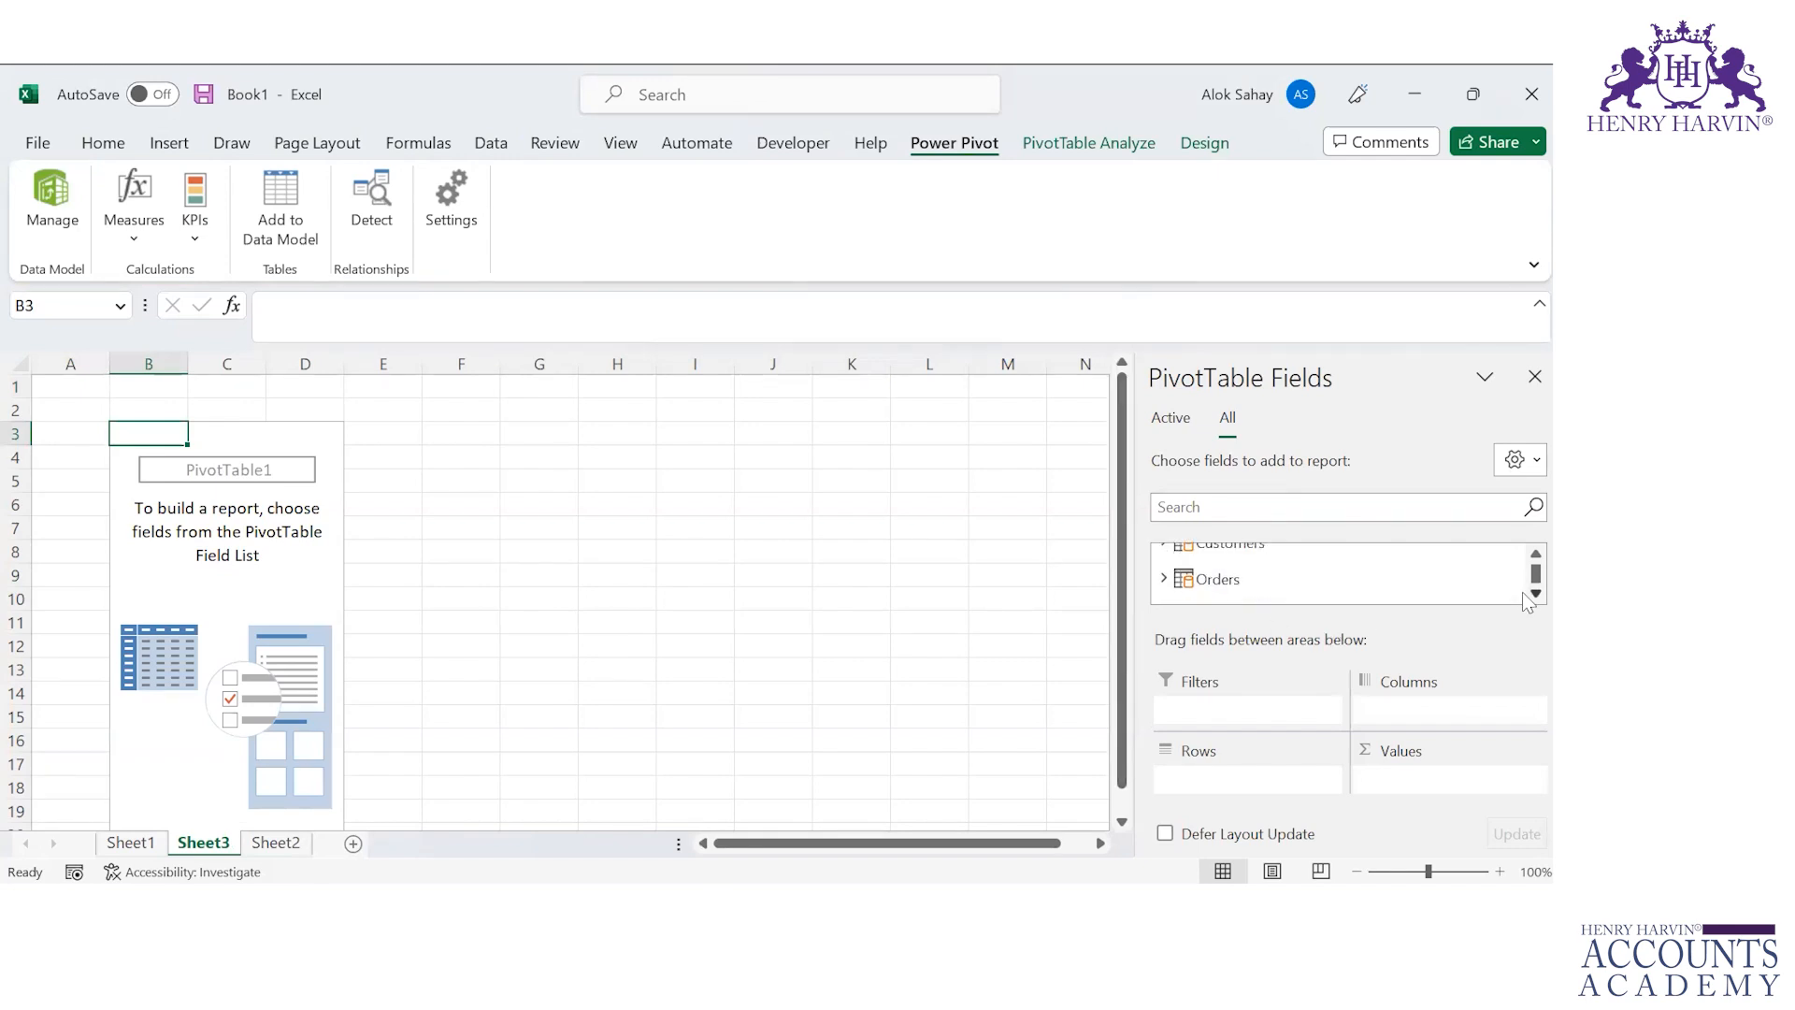
scroll(1523, 565, up, 2)
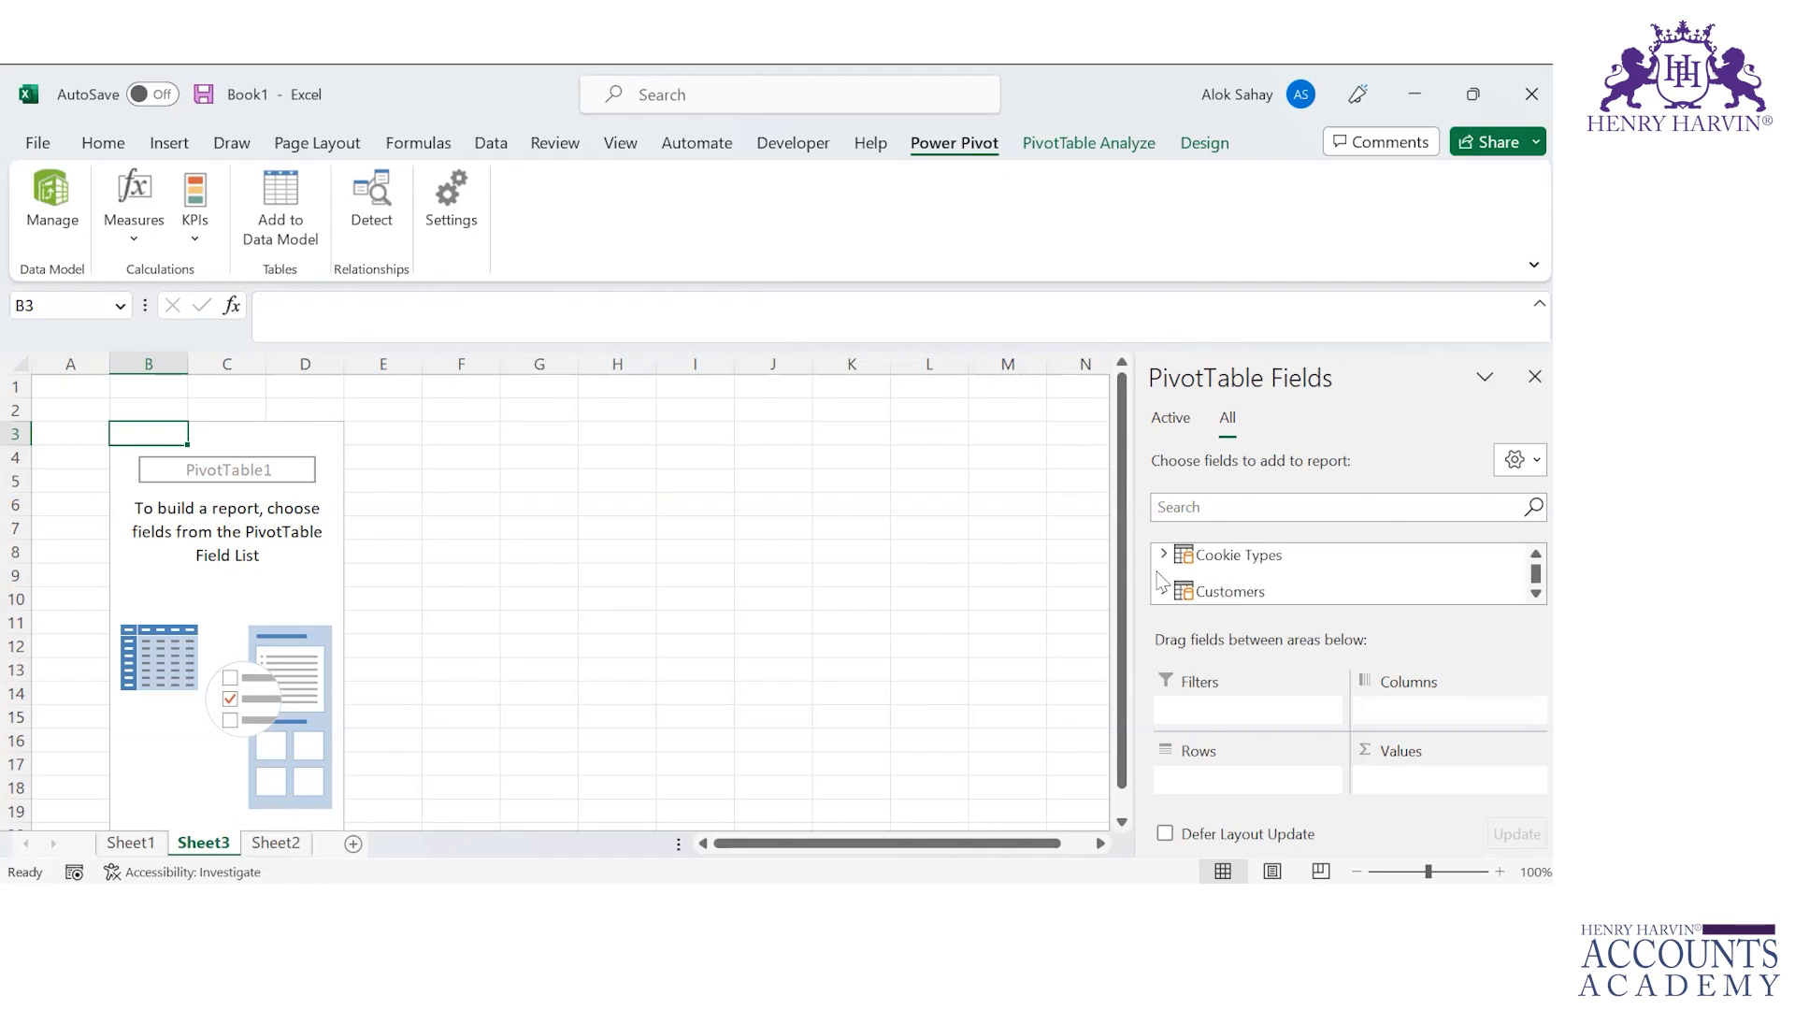
click(1164, 554)
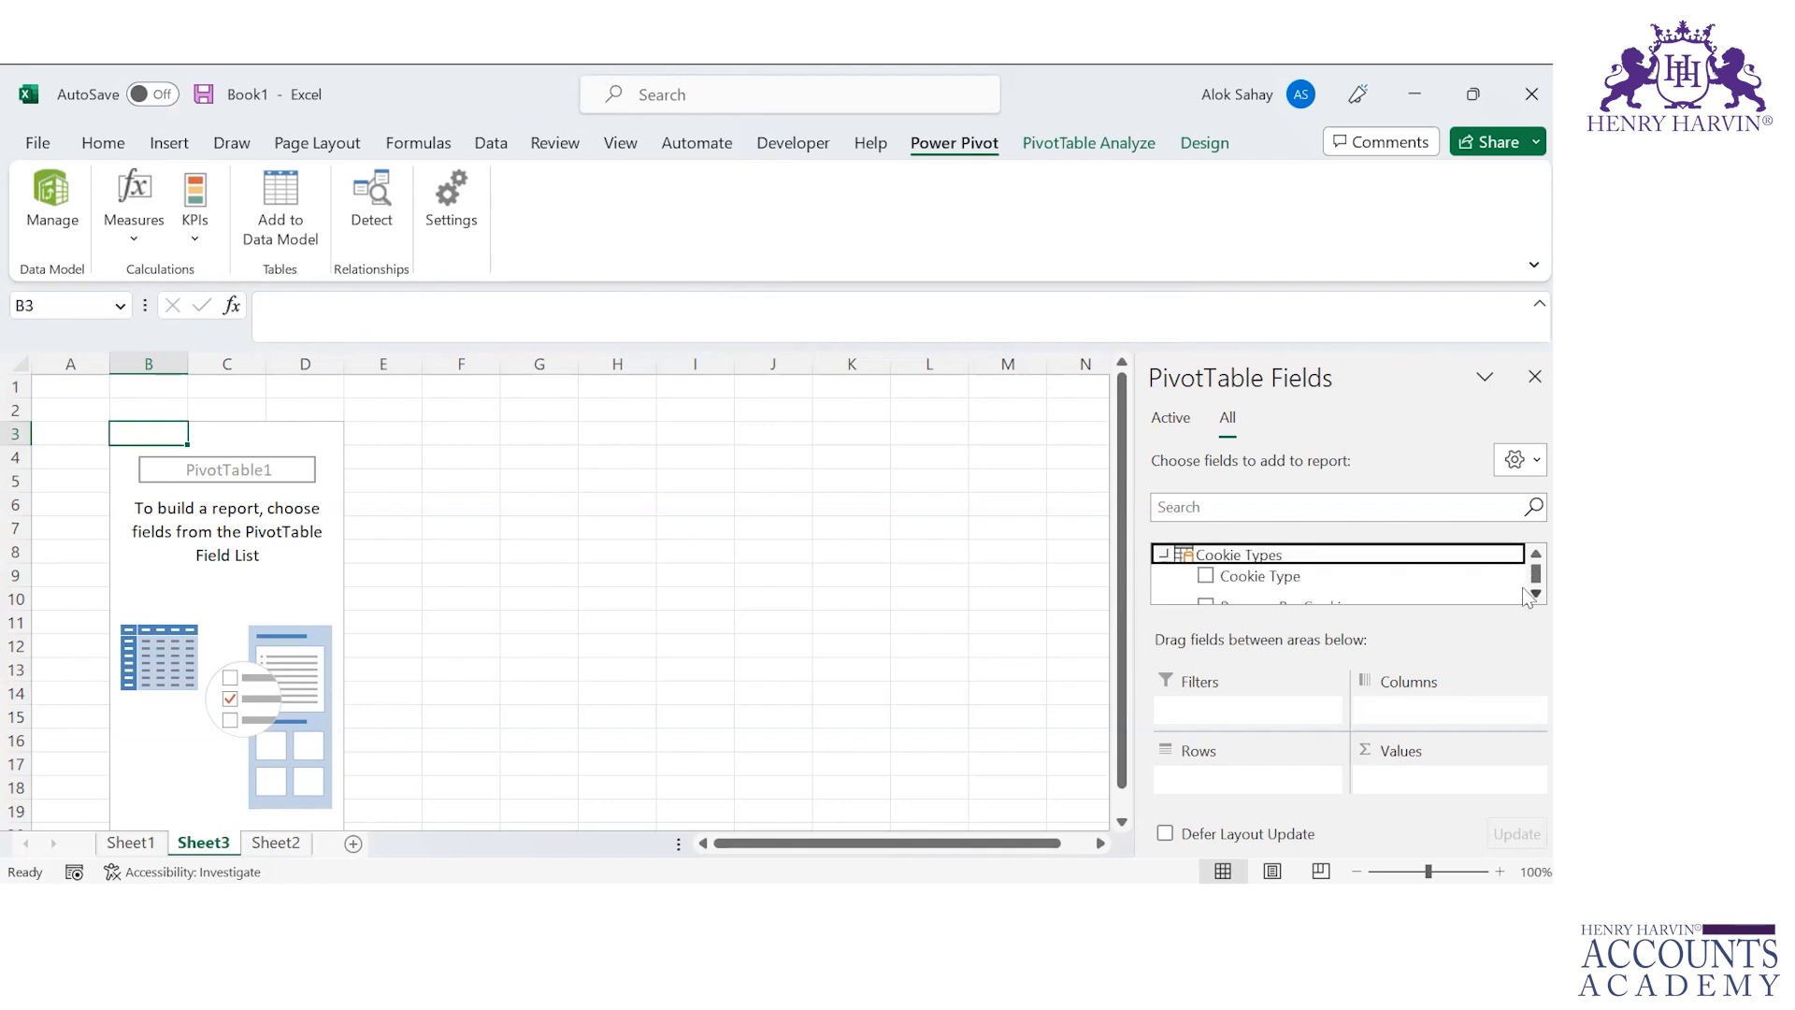
Step: Add the Customers table's Name field to the PivotTable rows
scroll(1522, 590, down, 3)
scroll(1522, 593, down, 5)
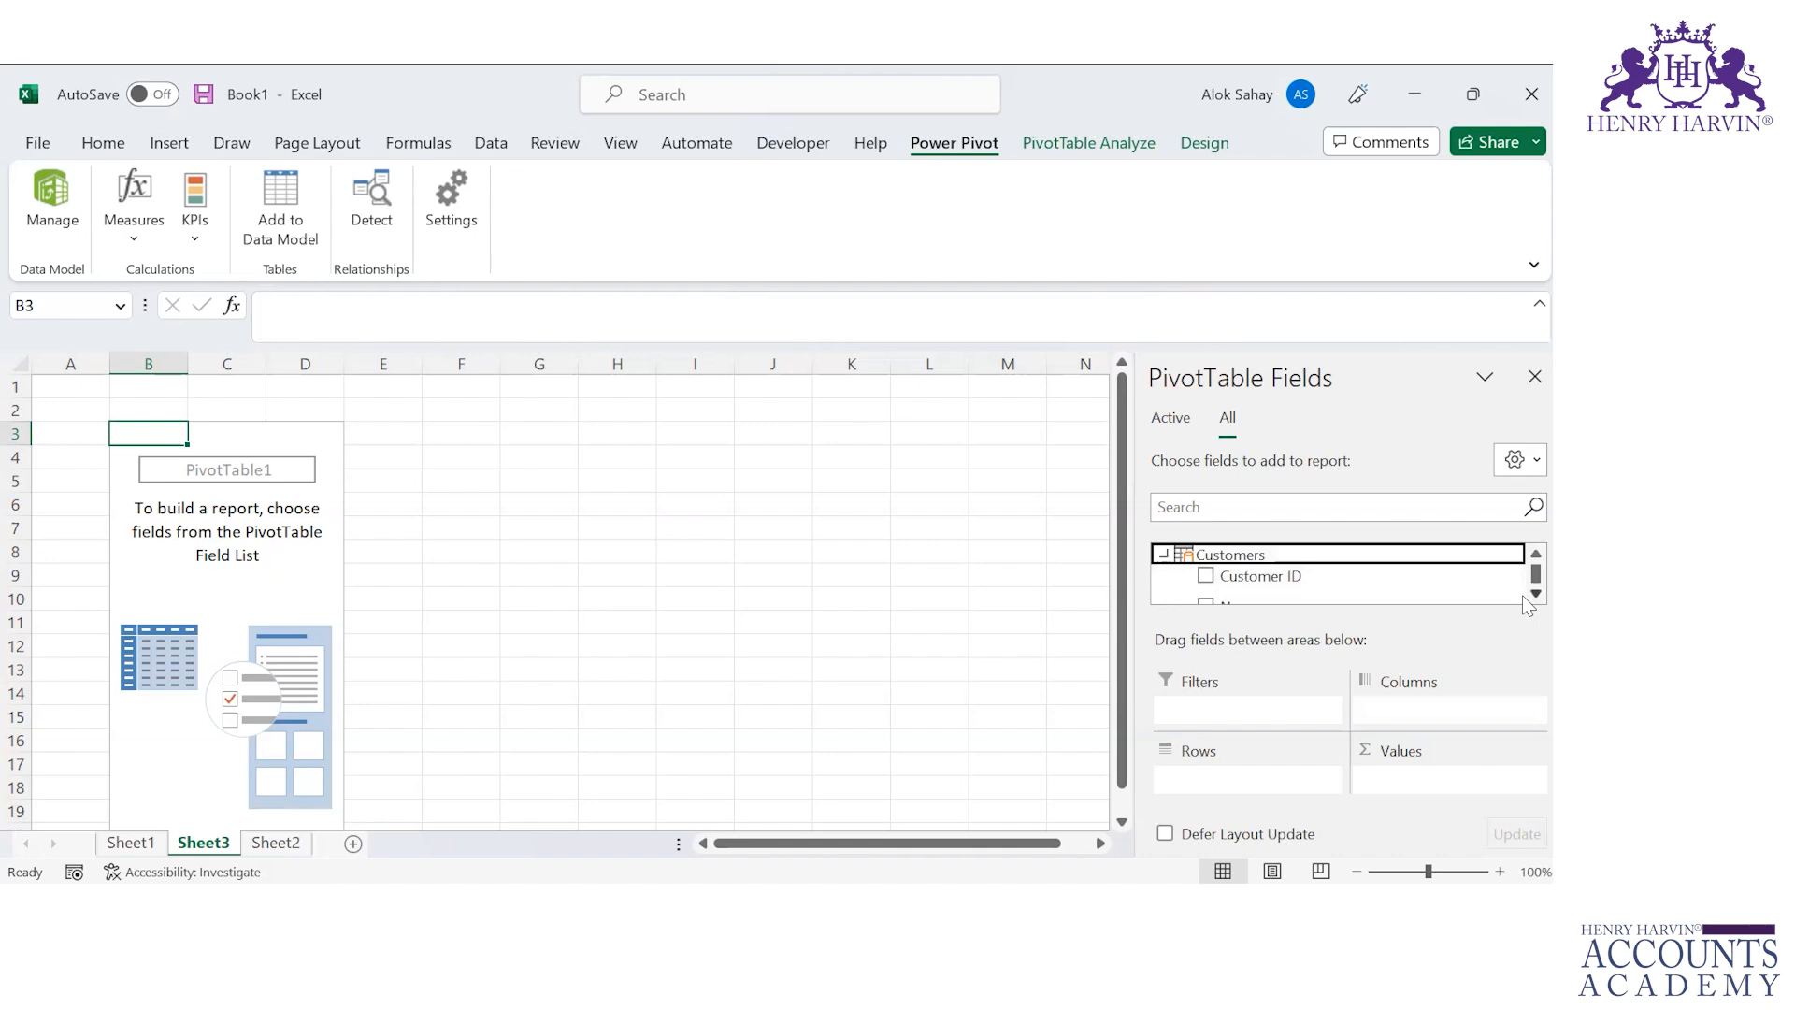
scroll(1522, 595, down, 4)
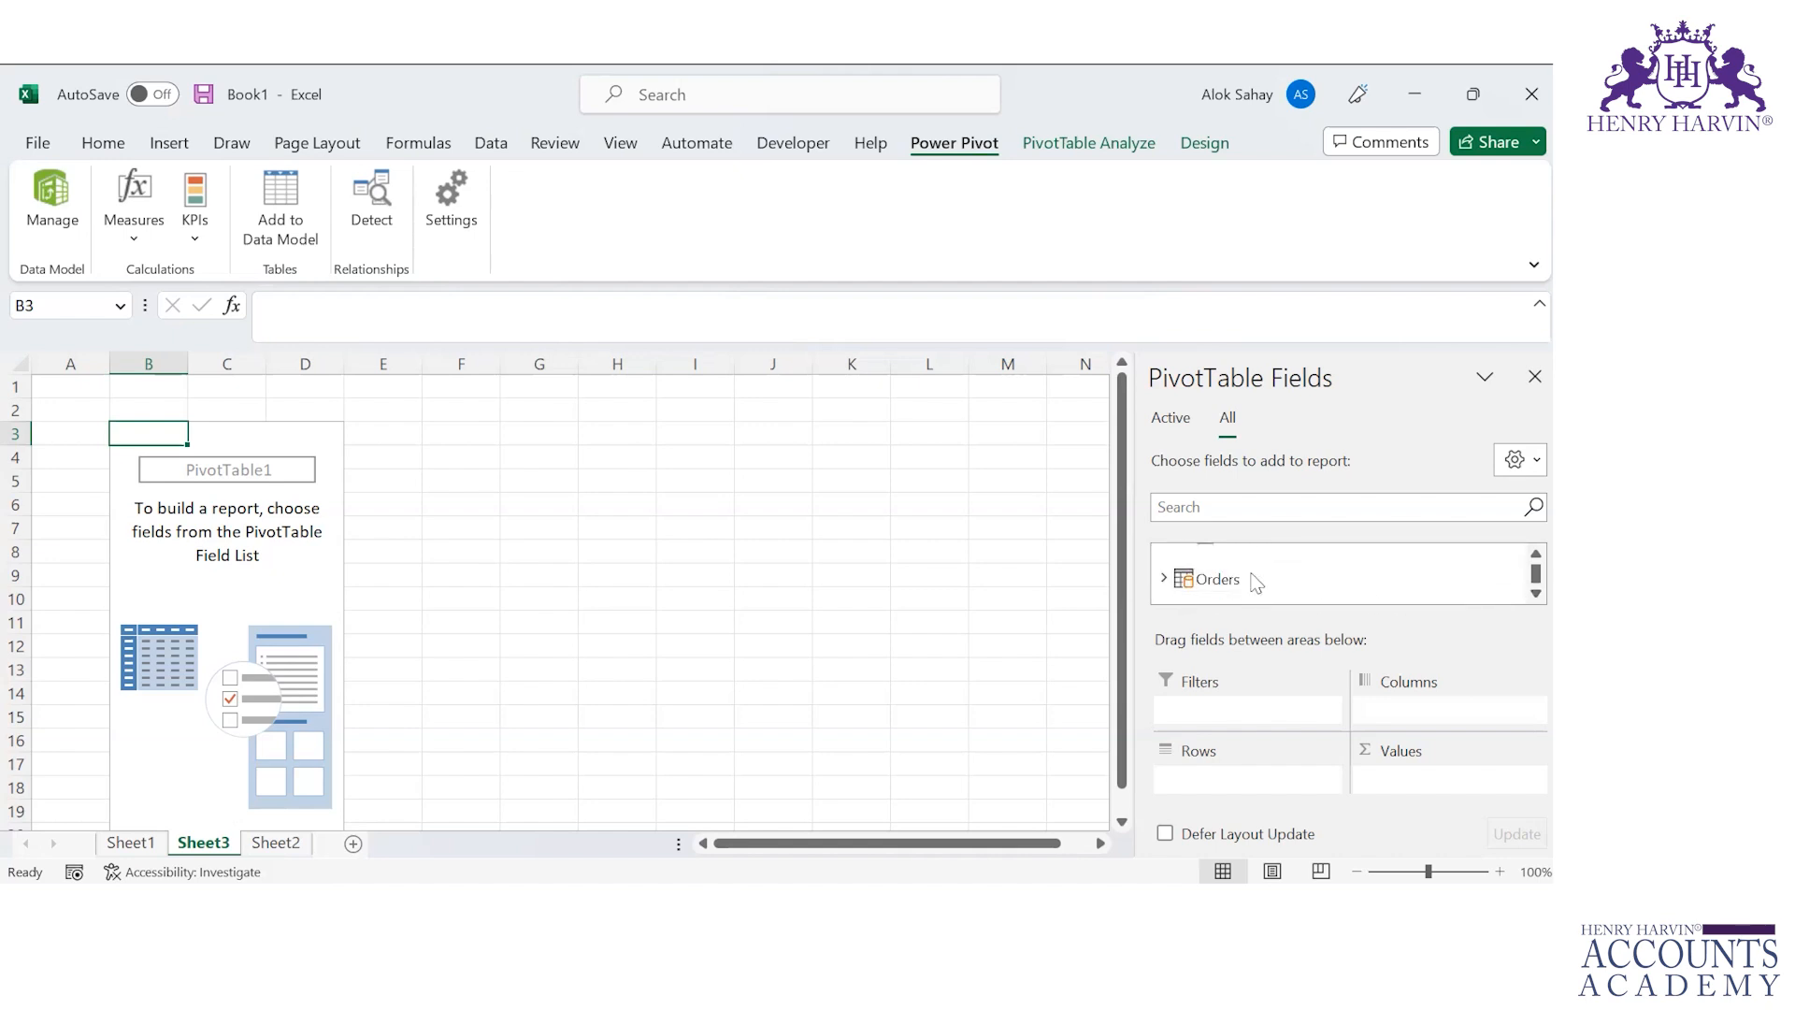
scroll(1515, 575, up, 10)
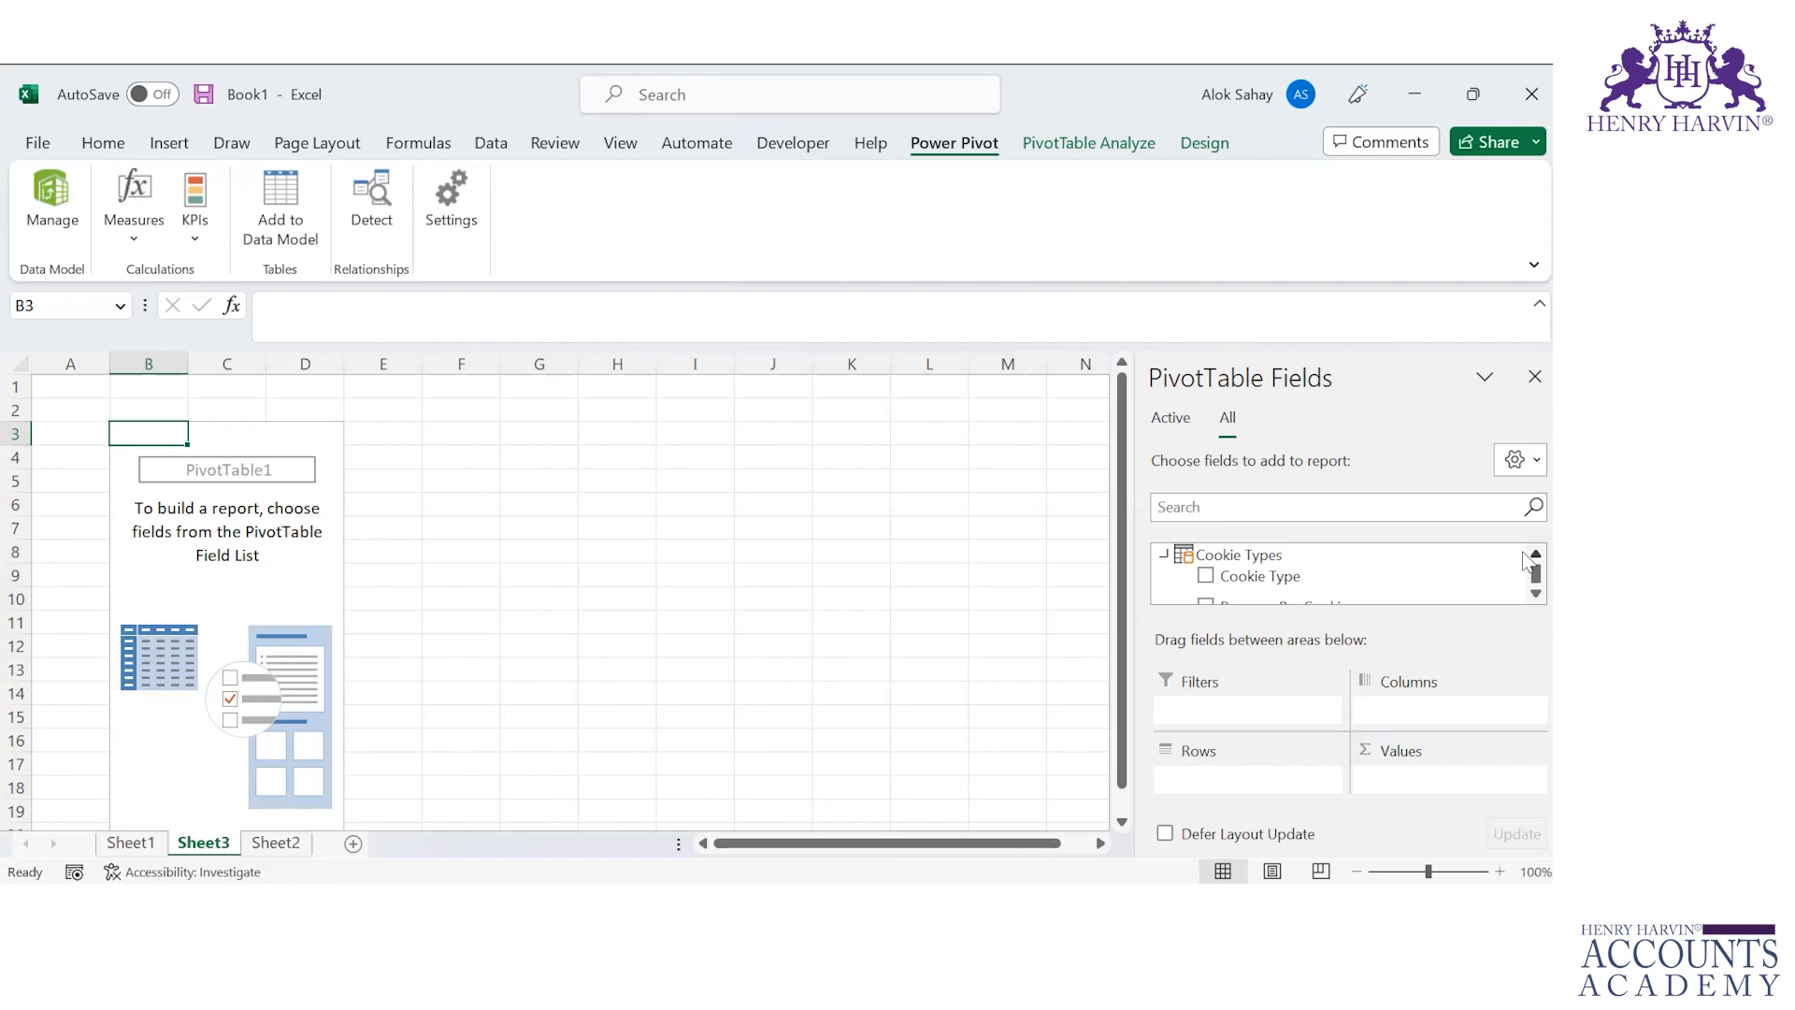
scroll(1523, 592, down, 5)
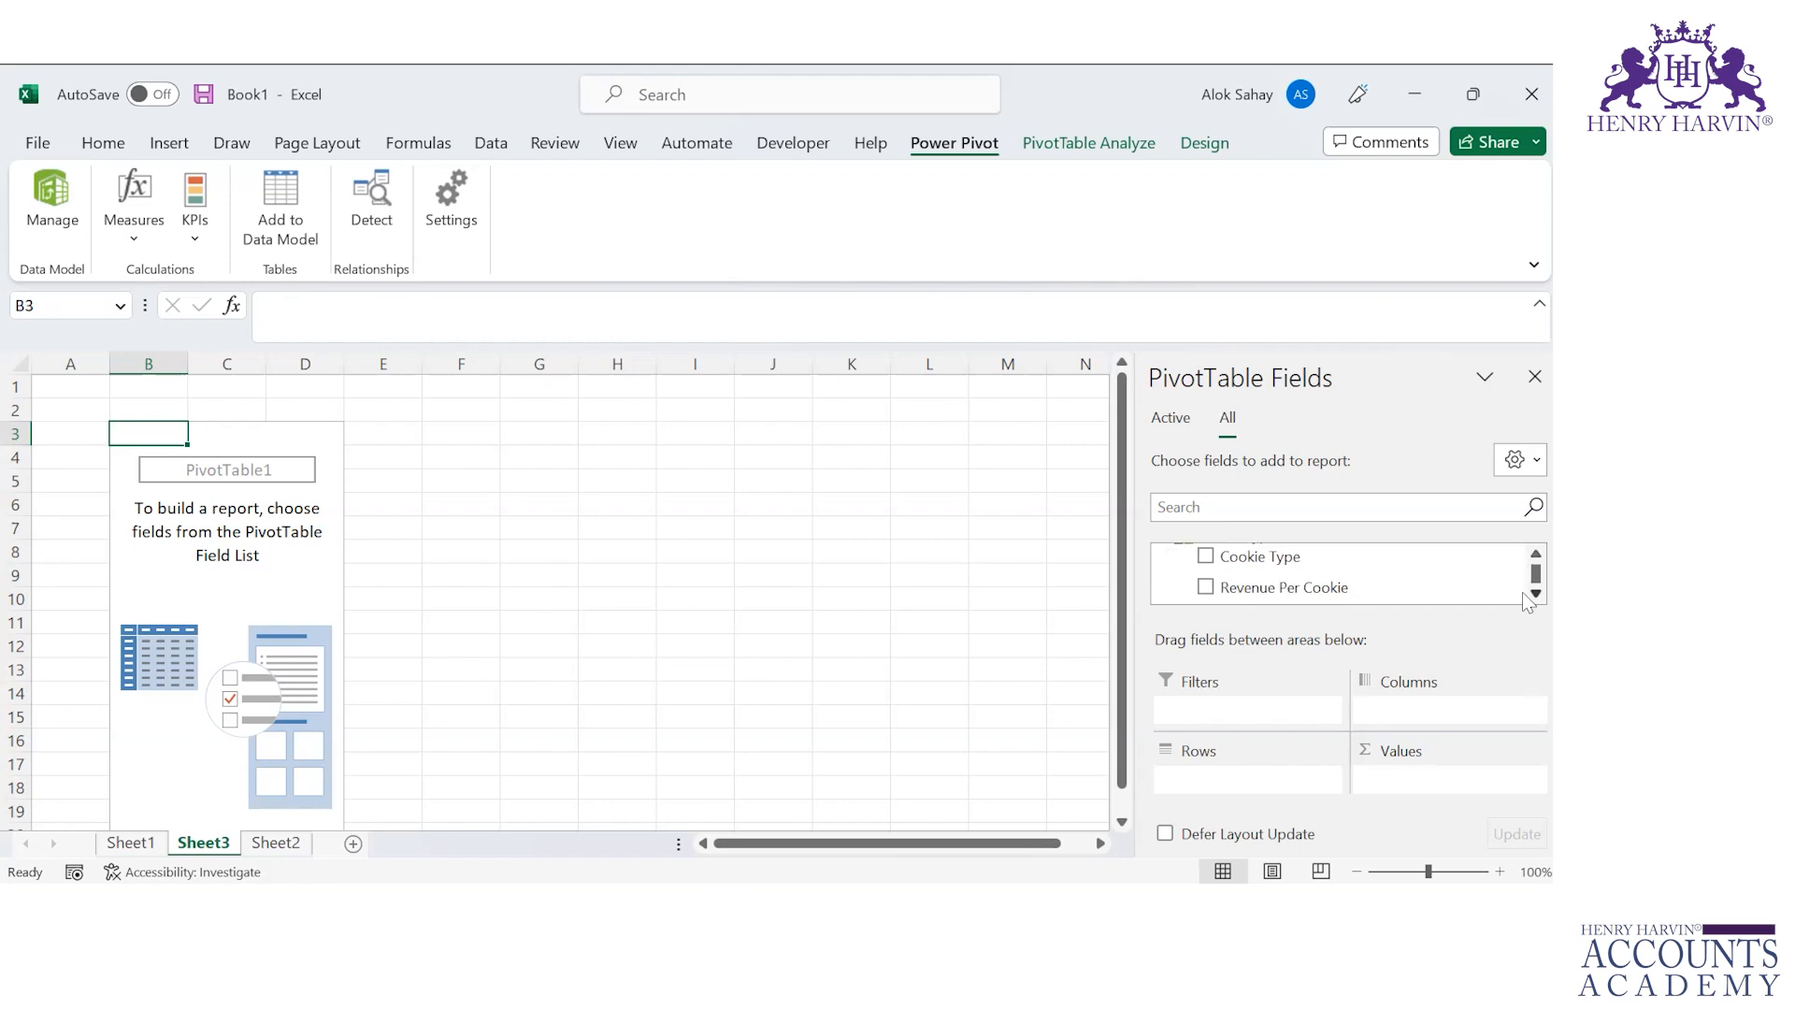
scroll(1522, 592, down, 1)
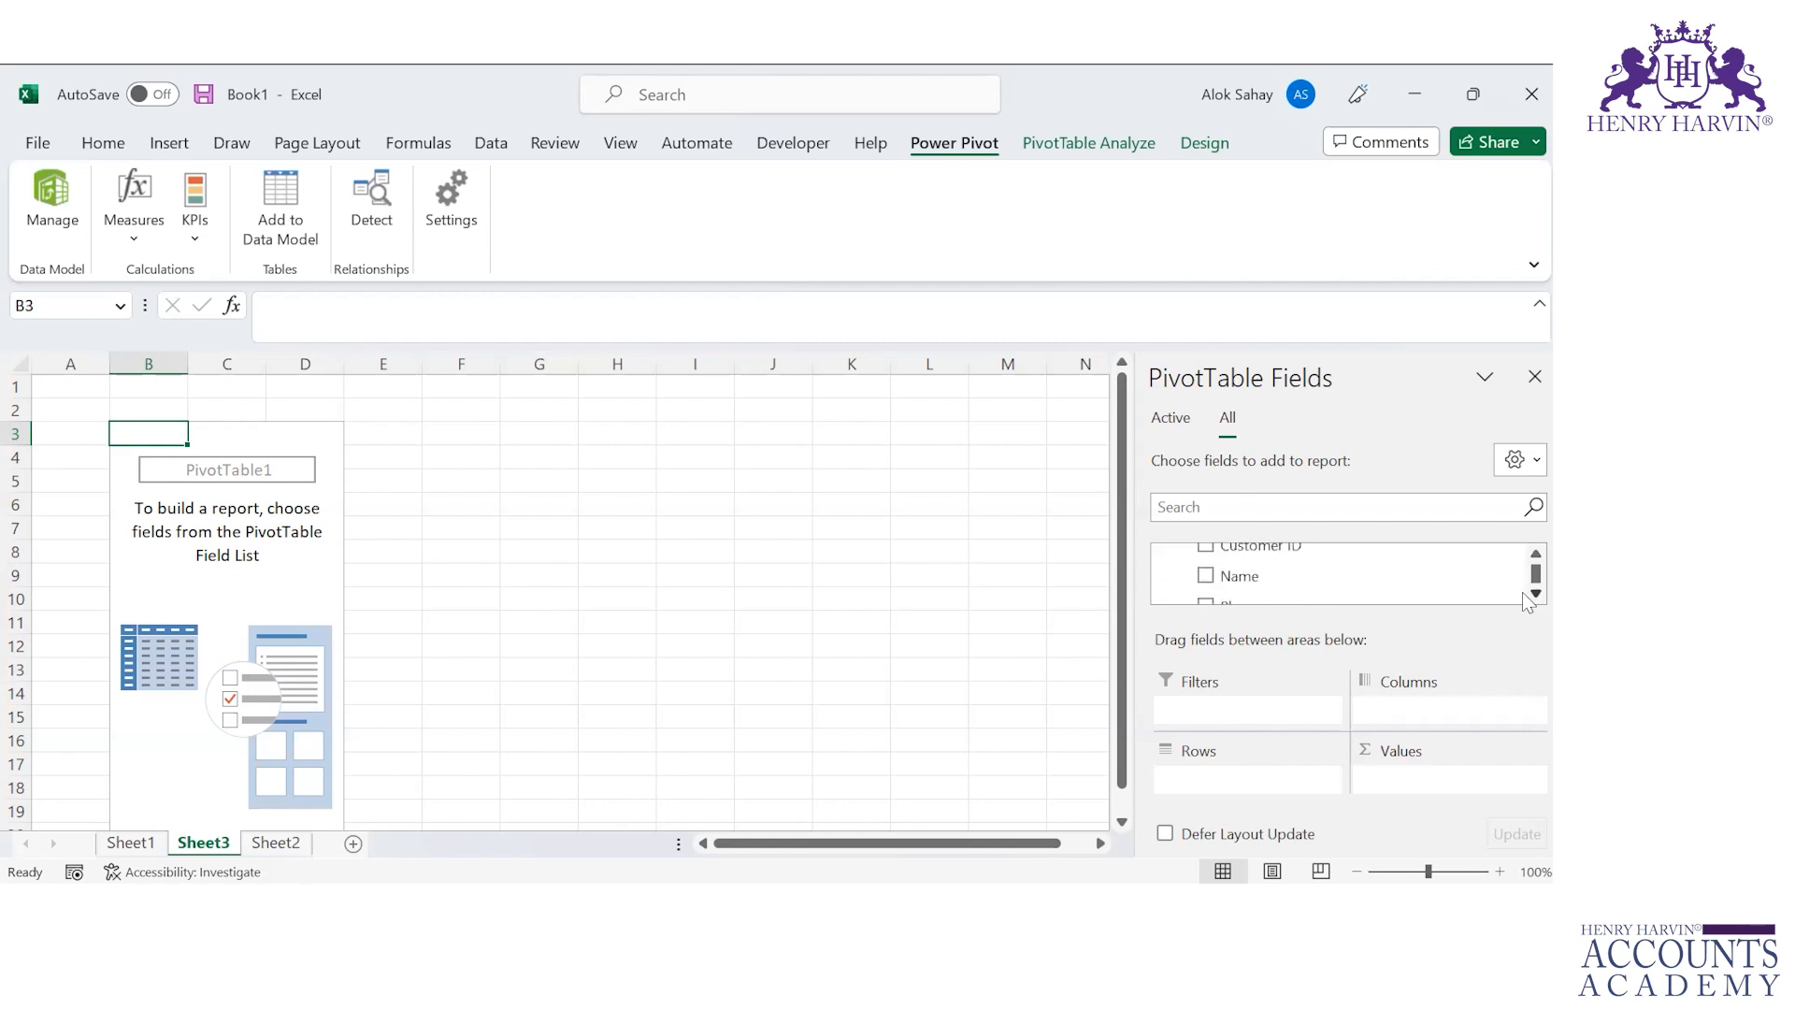
click(1206, 577)
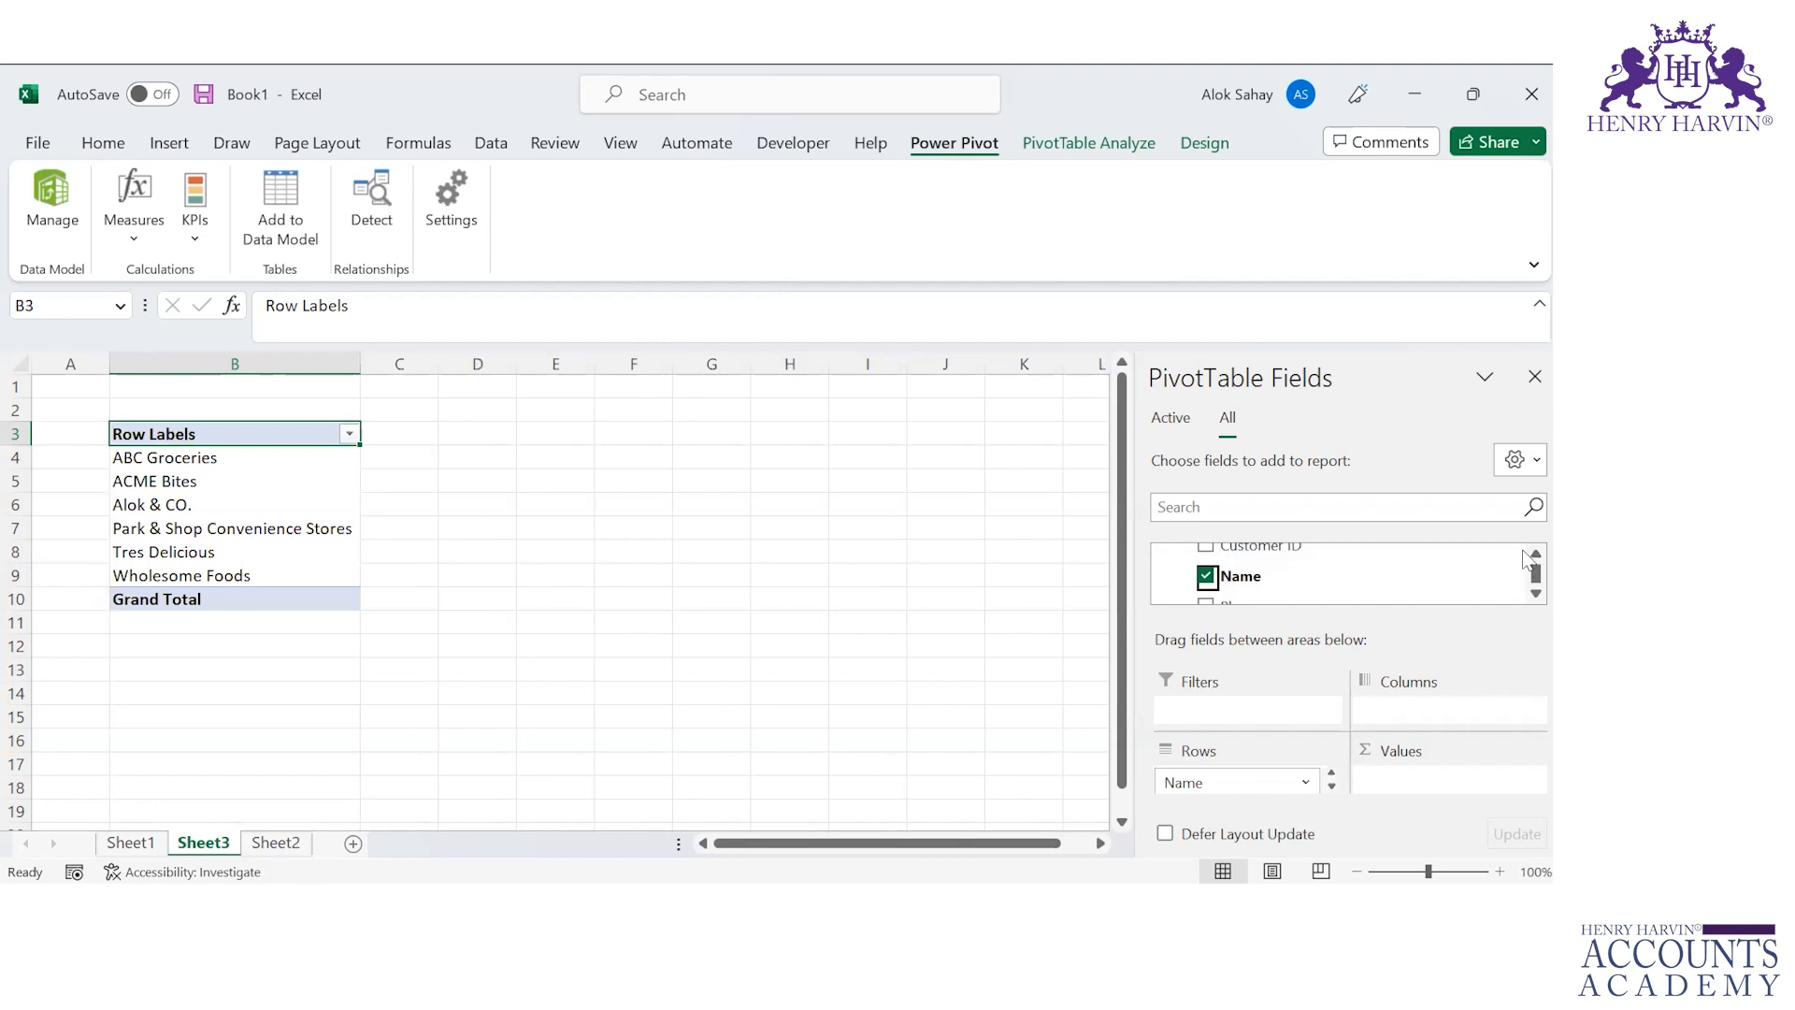
Step: Add the Cookie Type field and place it in the PivotTable's Columns area
scroll(1523, 561, up, 1)
scroll(1523, 561, up, 3)
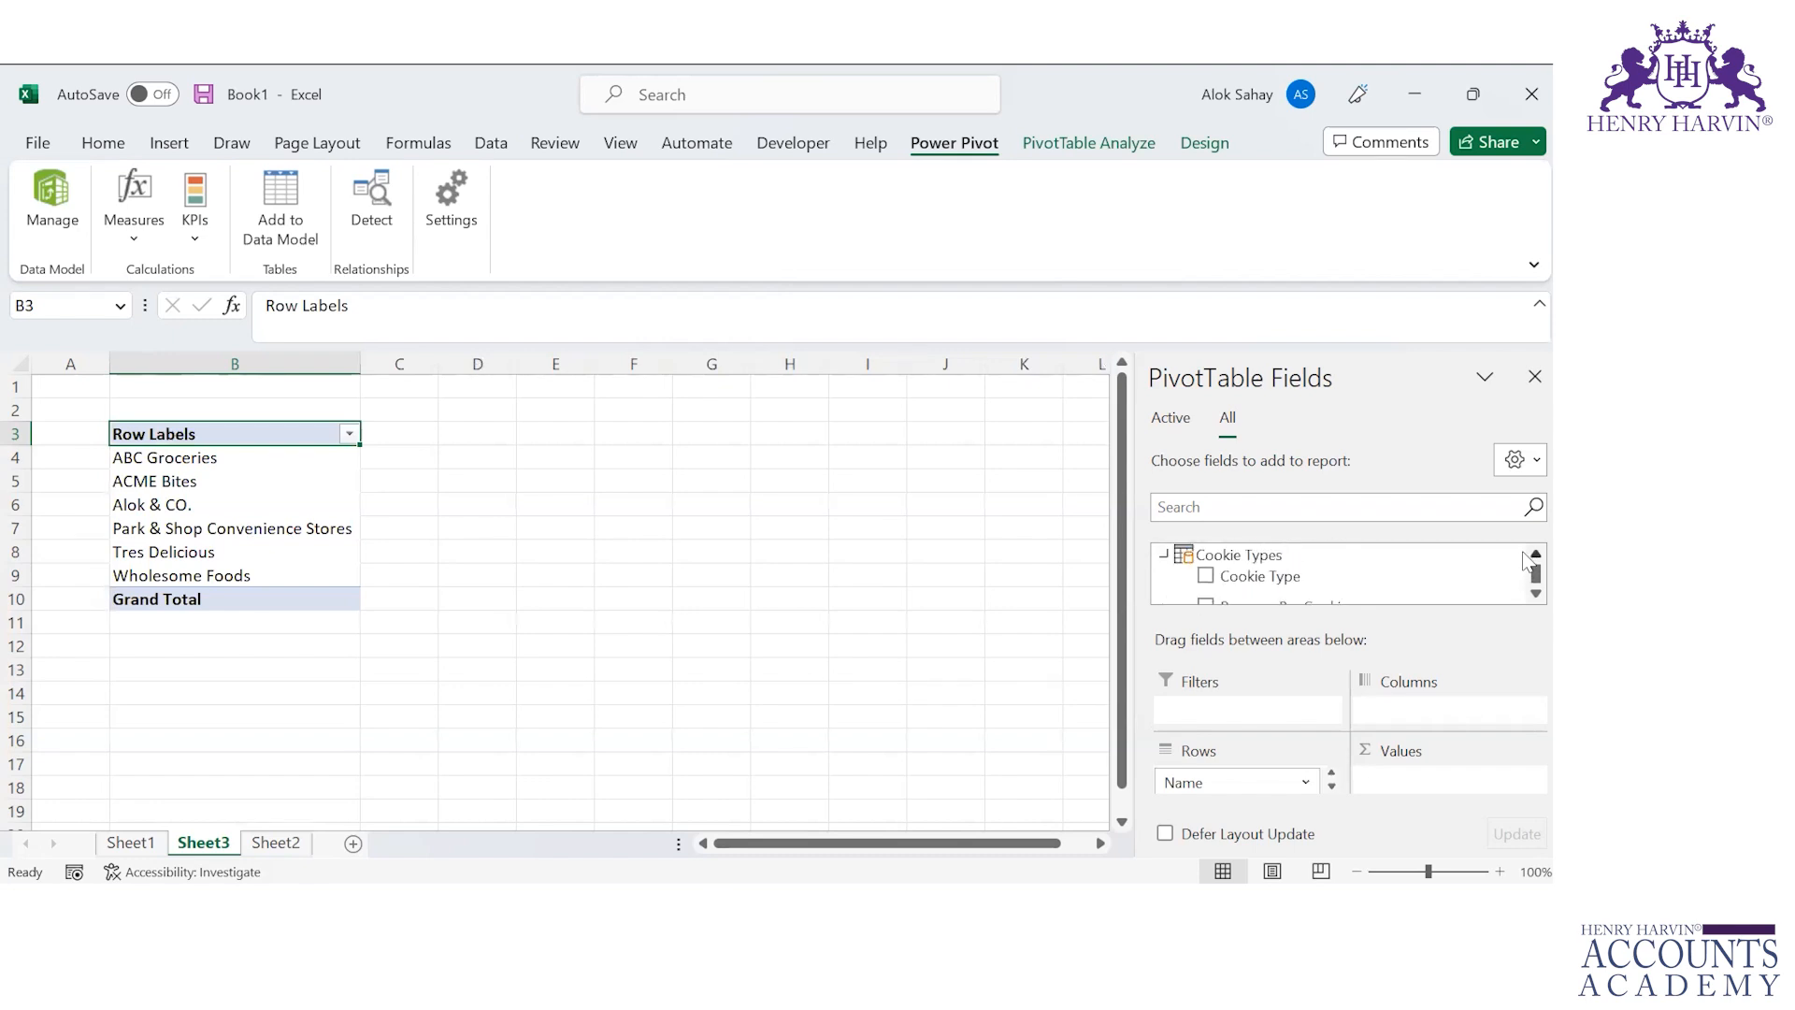
click(1206, 577)
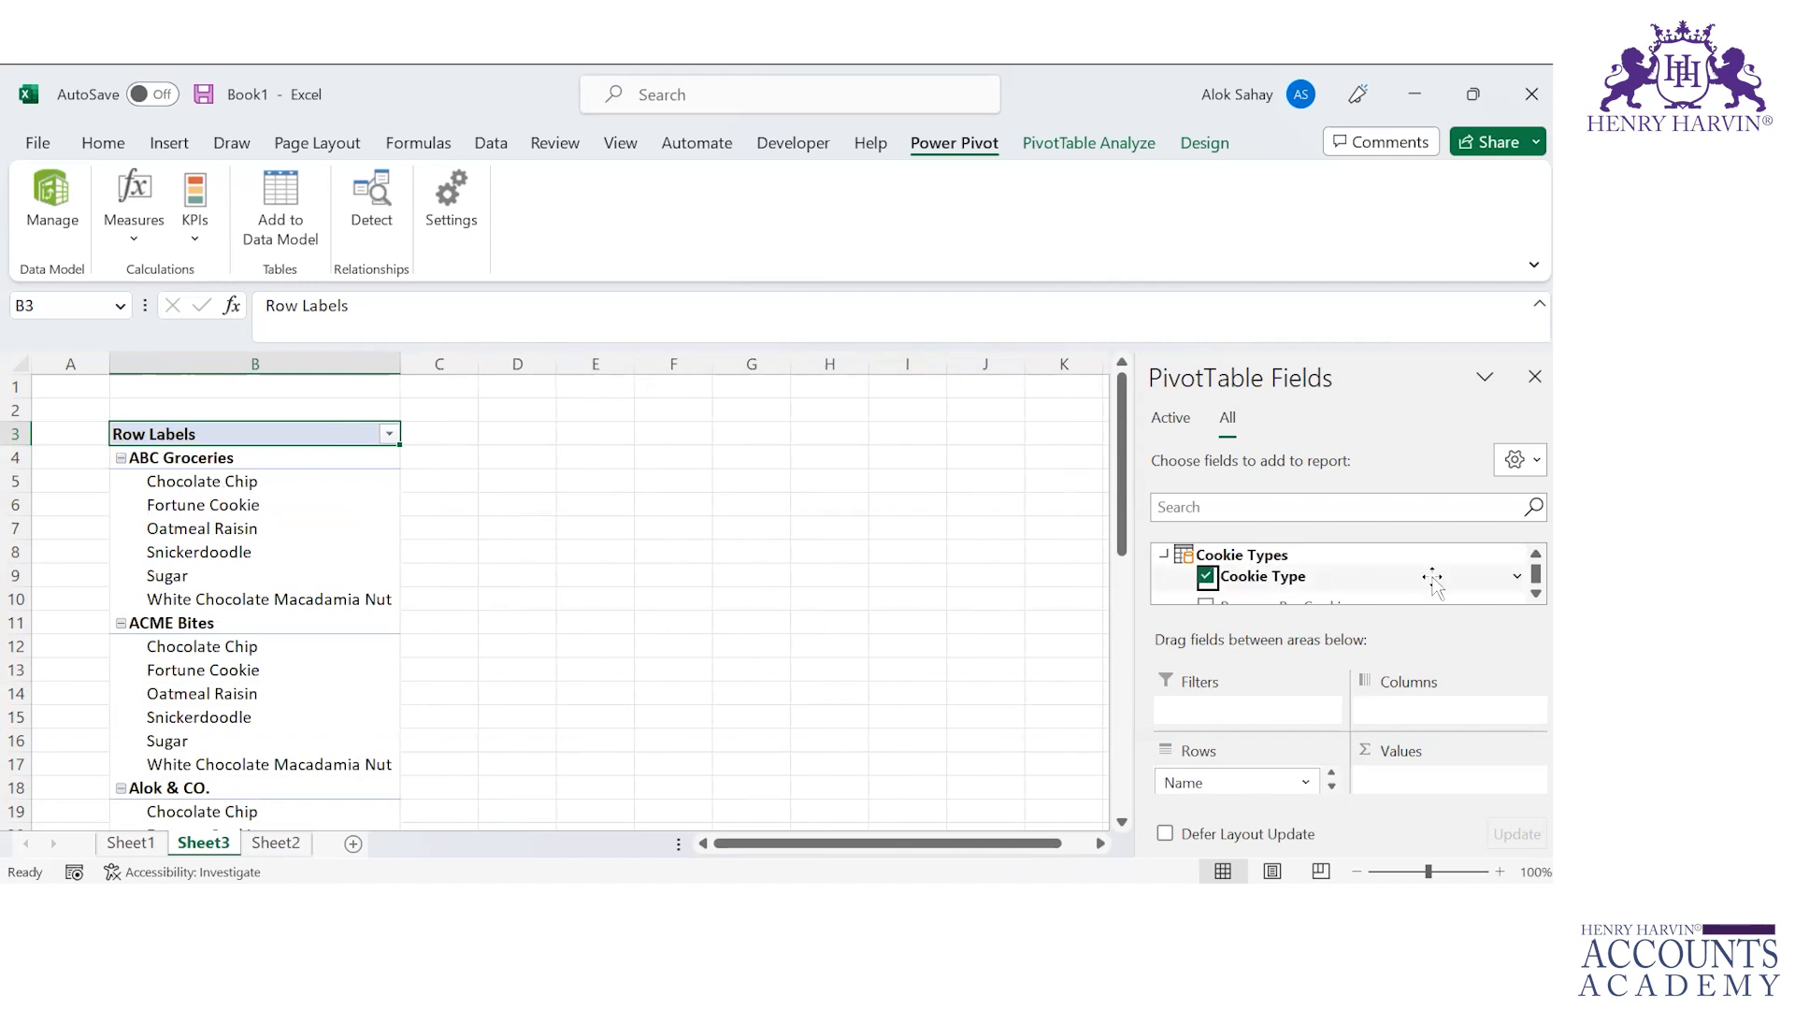
click(1332, 786)
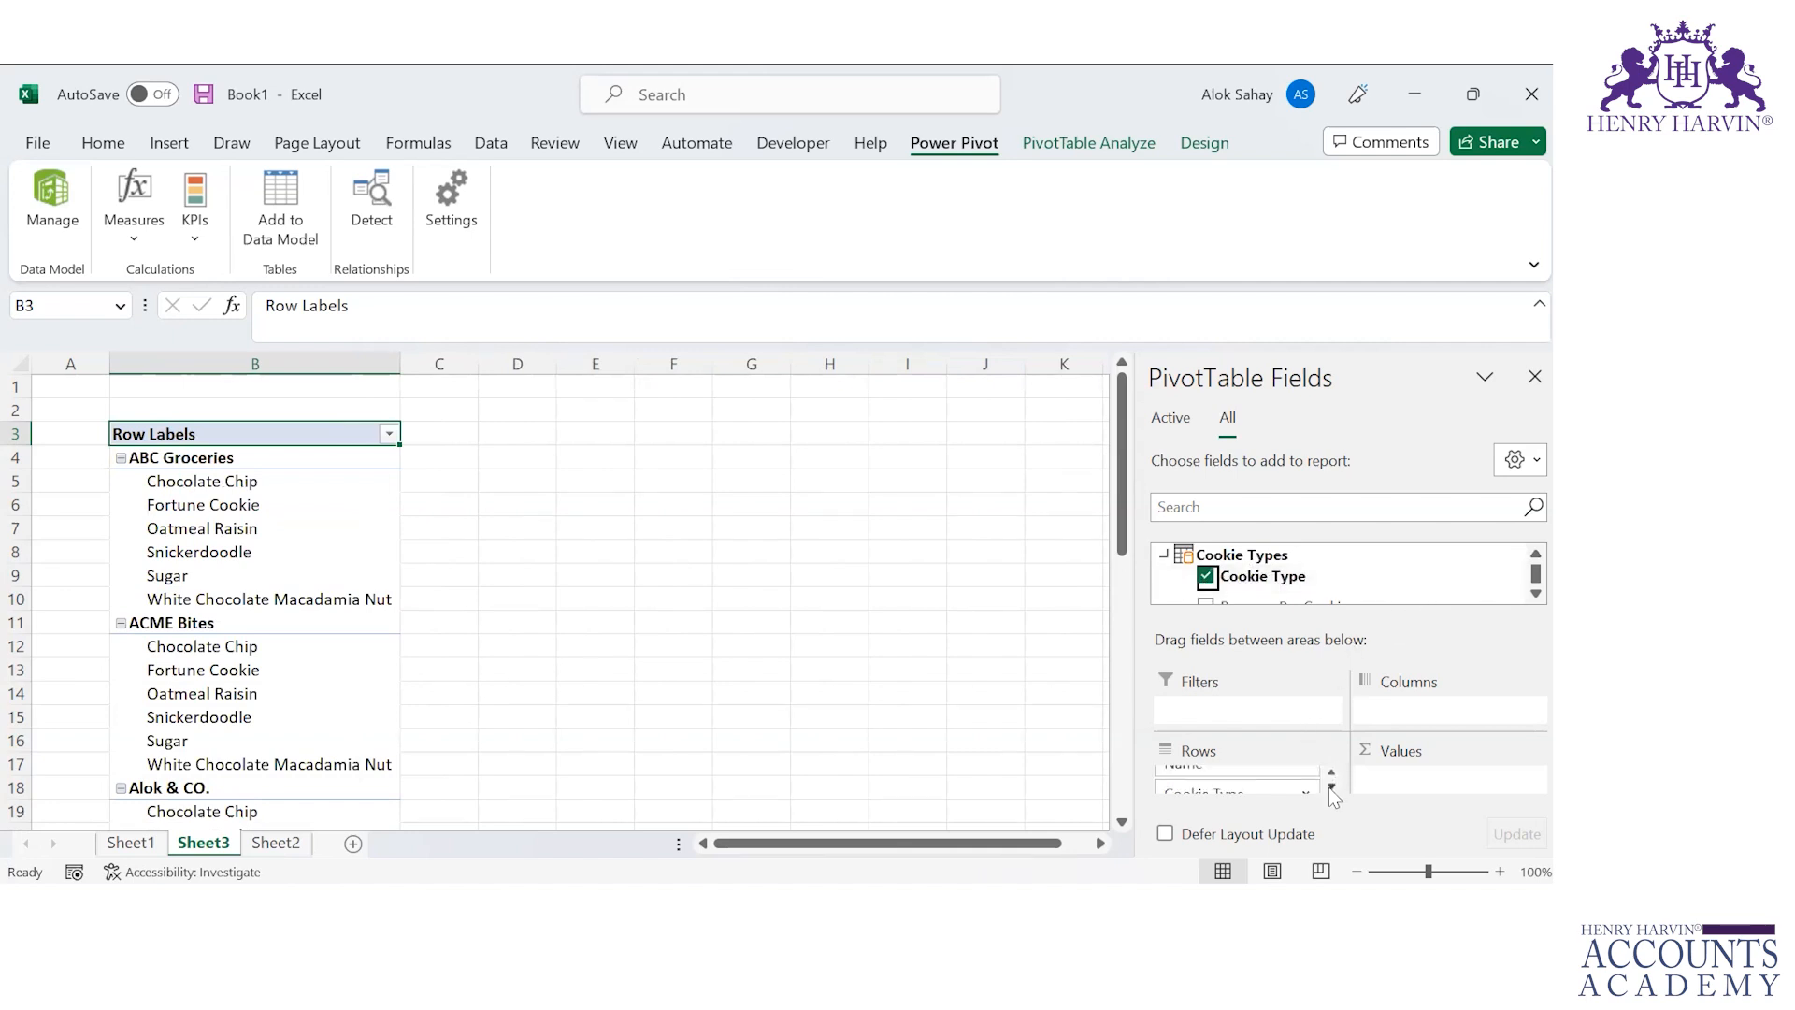
drag(1252, 790, 1428, 707)
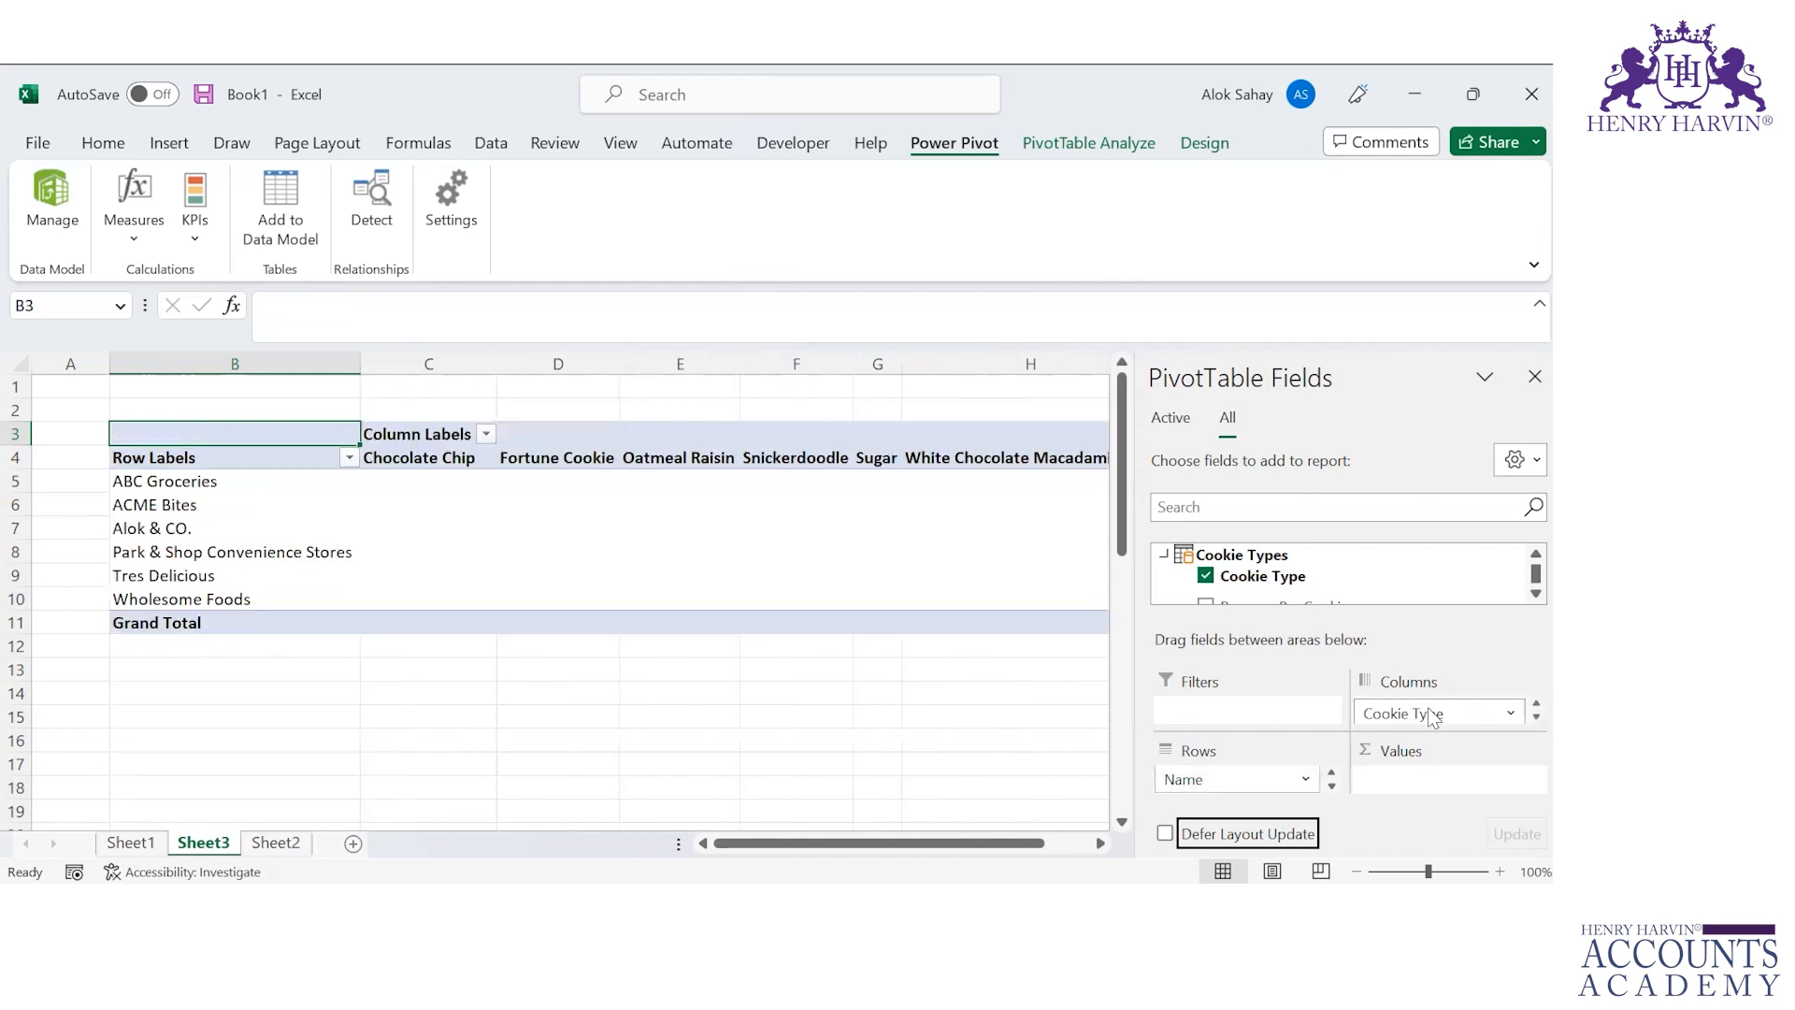
Step: Expand the Orders table and add its Profit field to the PivotTable values
scroll(1522, 597, down, 3)
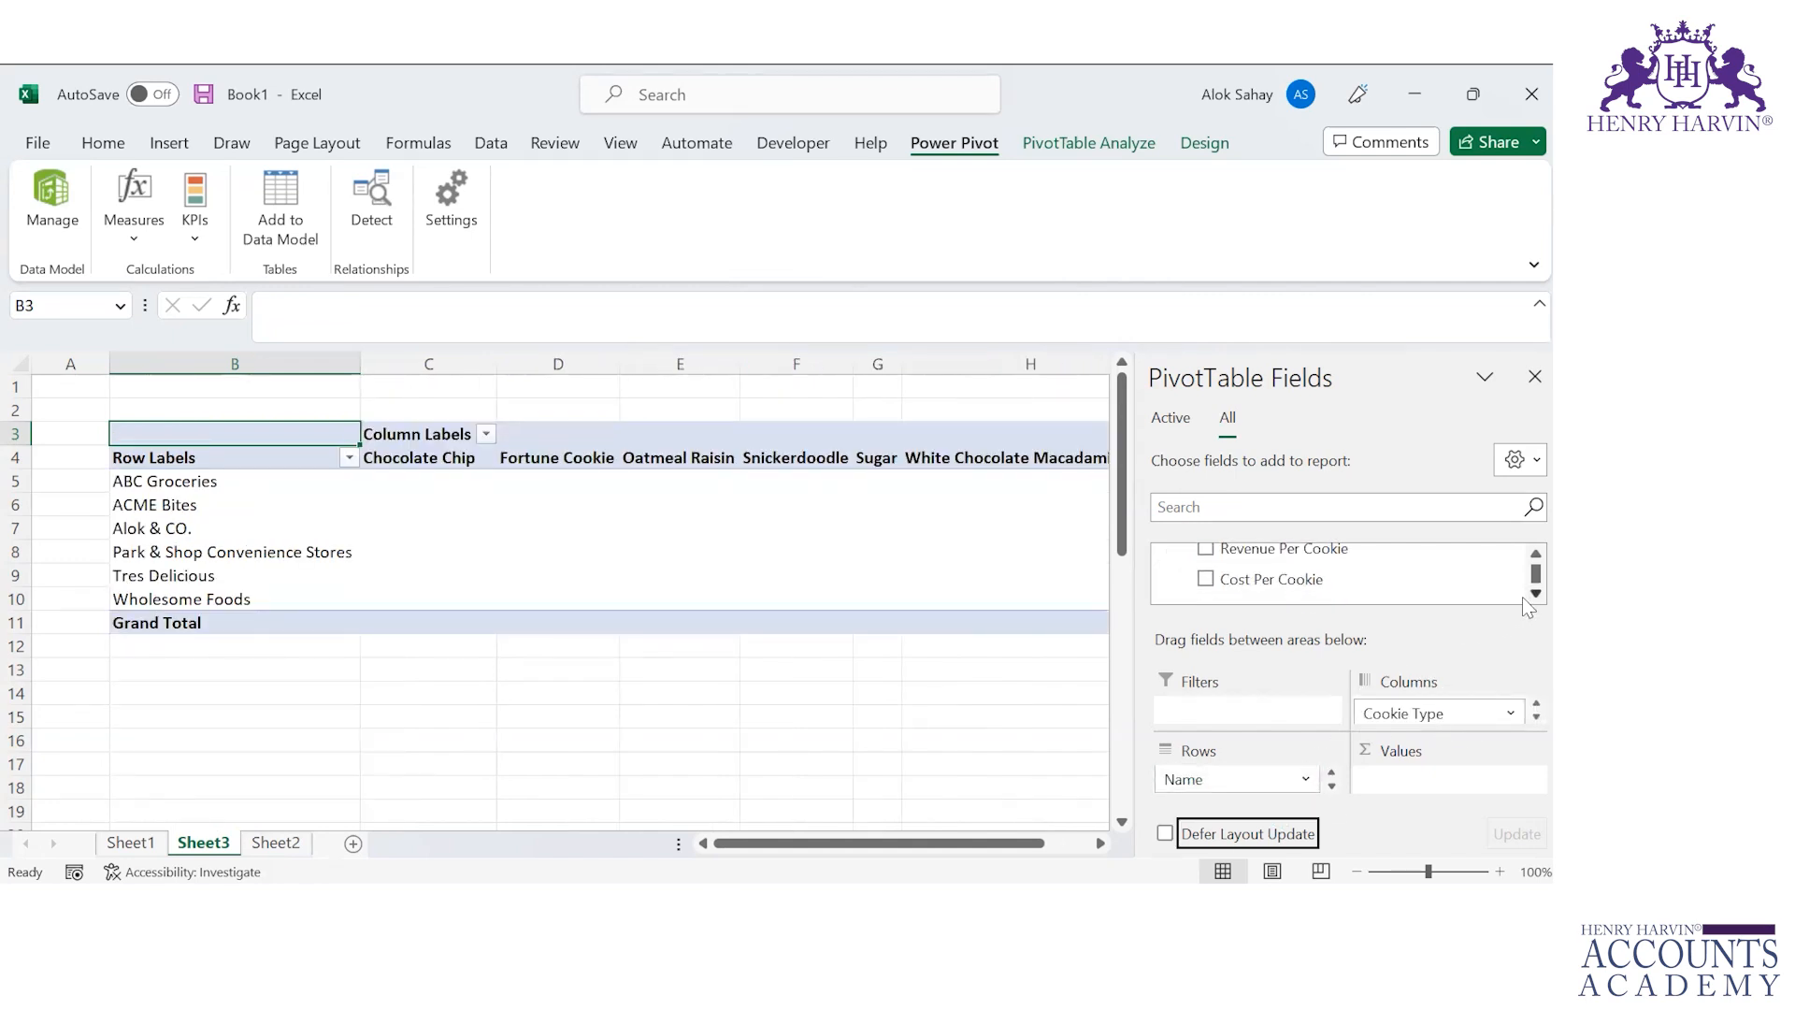
scroll(1522, 597, down, 5)
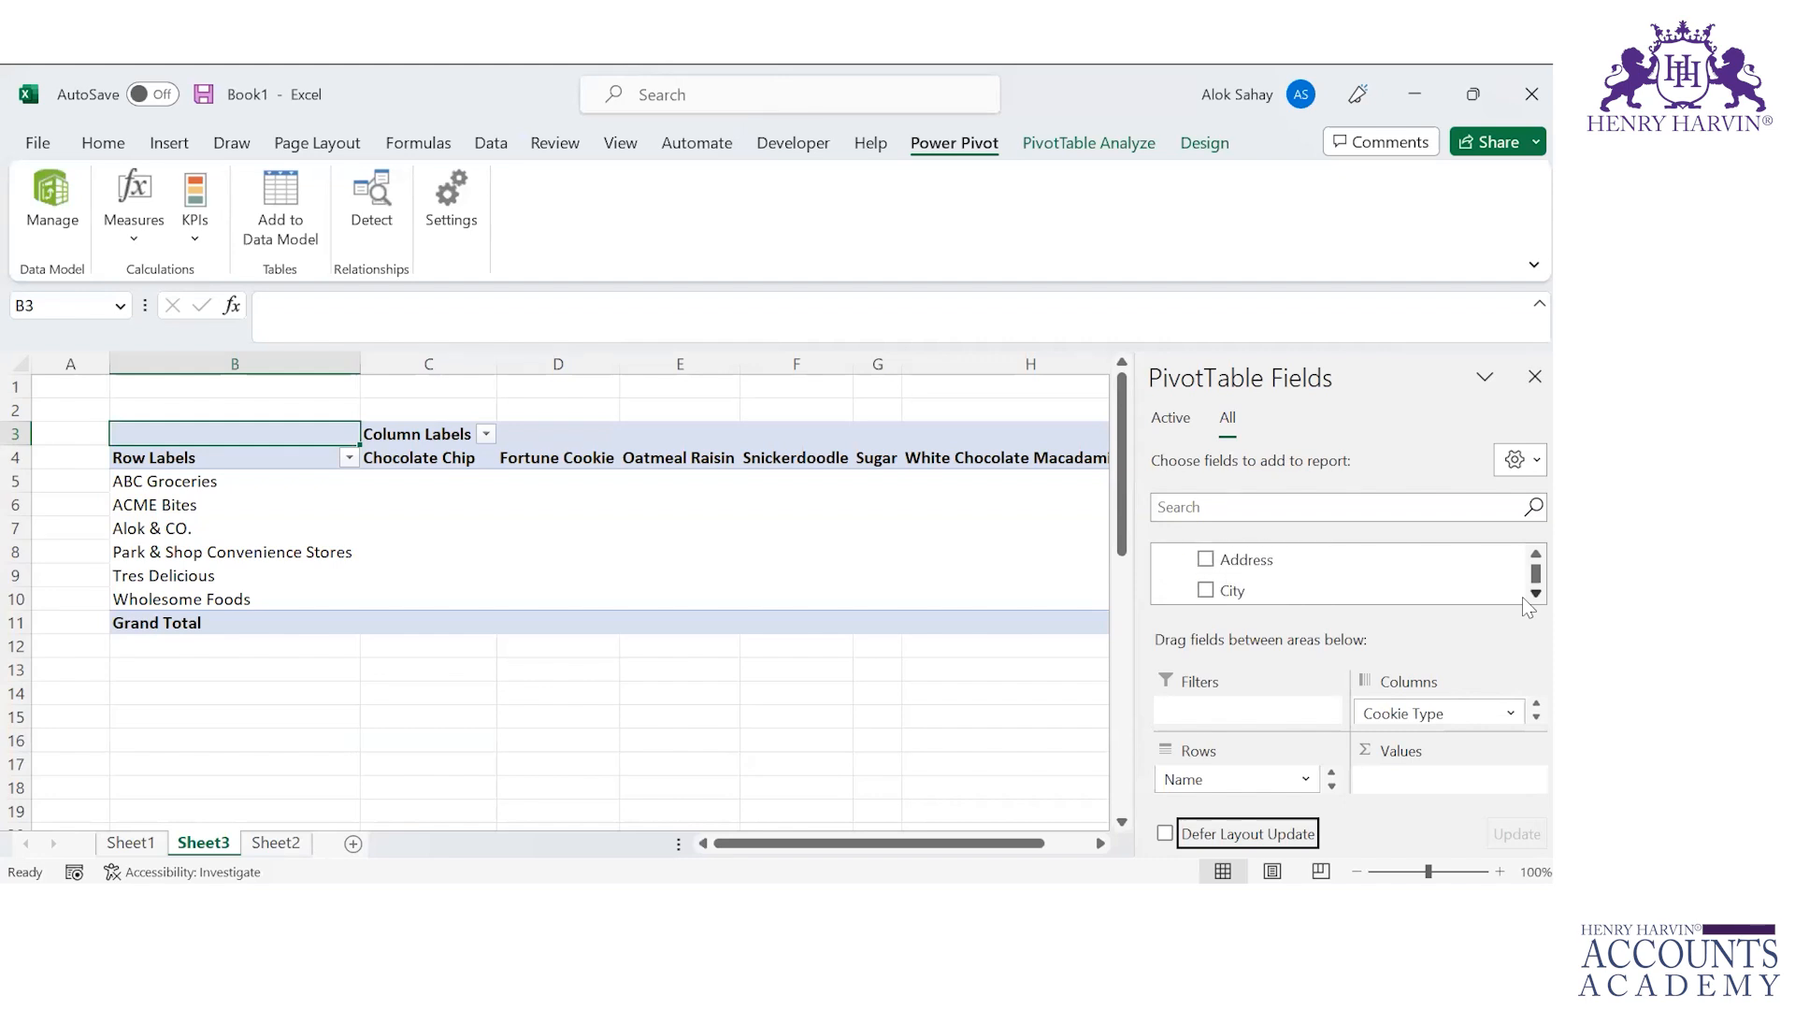
scroll(1522, 597, down, 3)
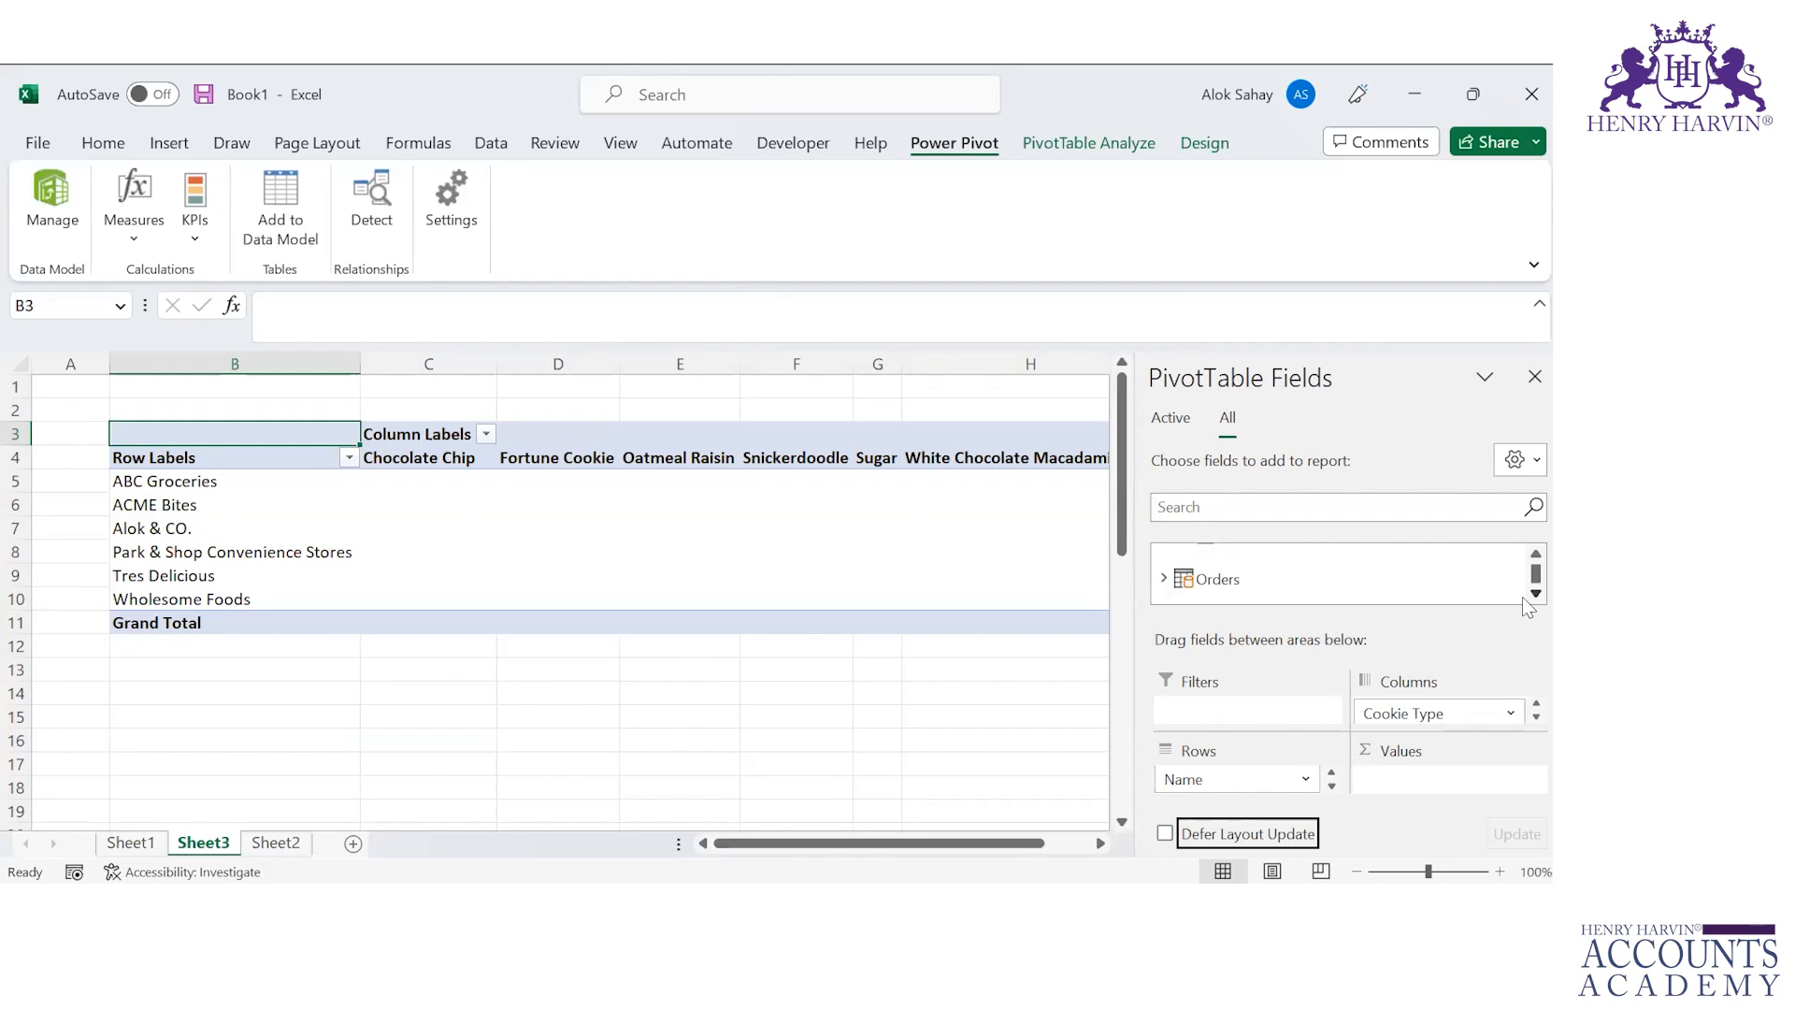
click(1165, 580)
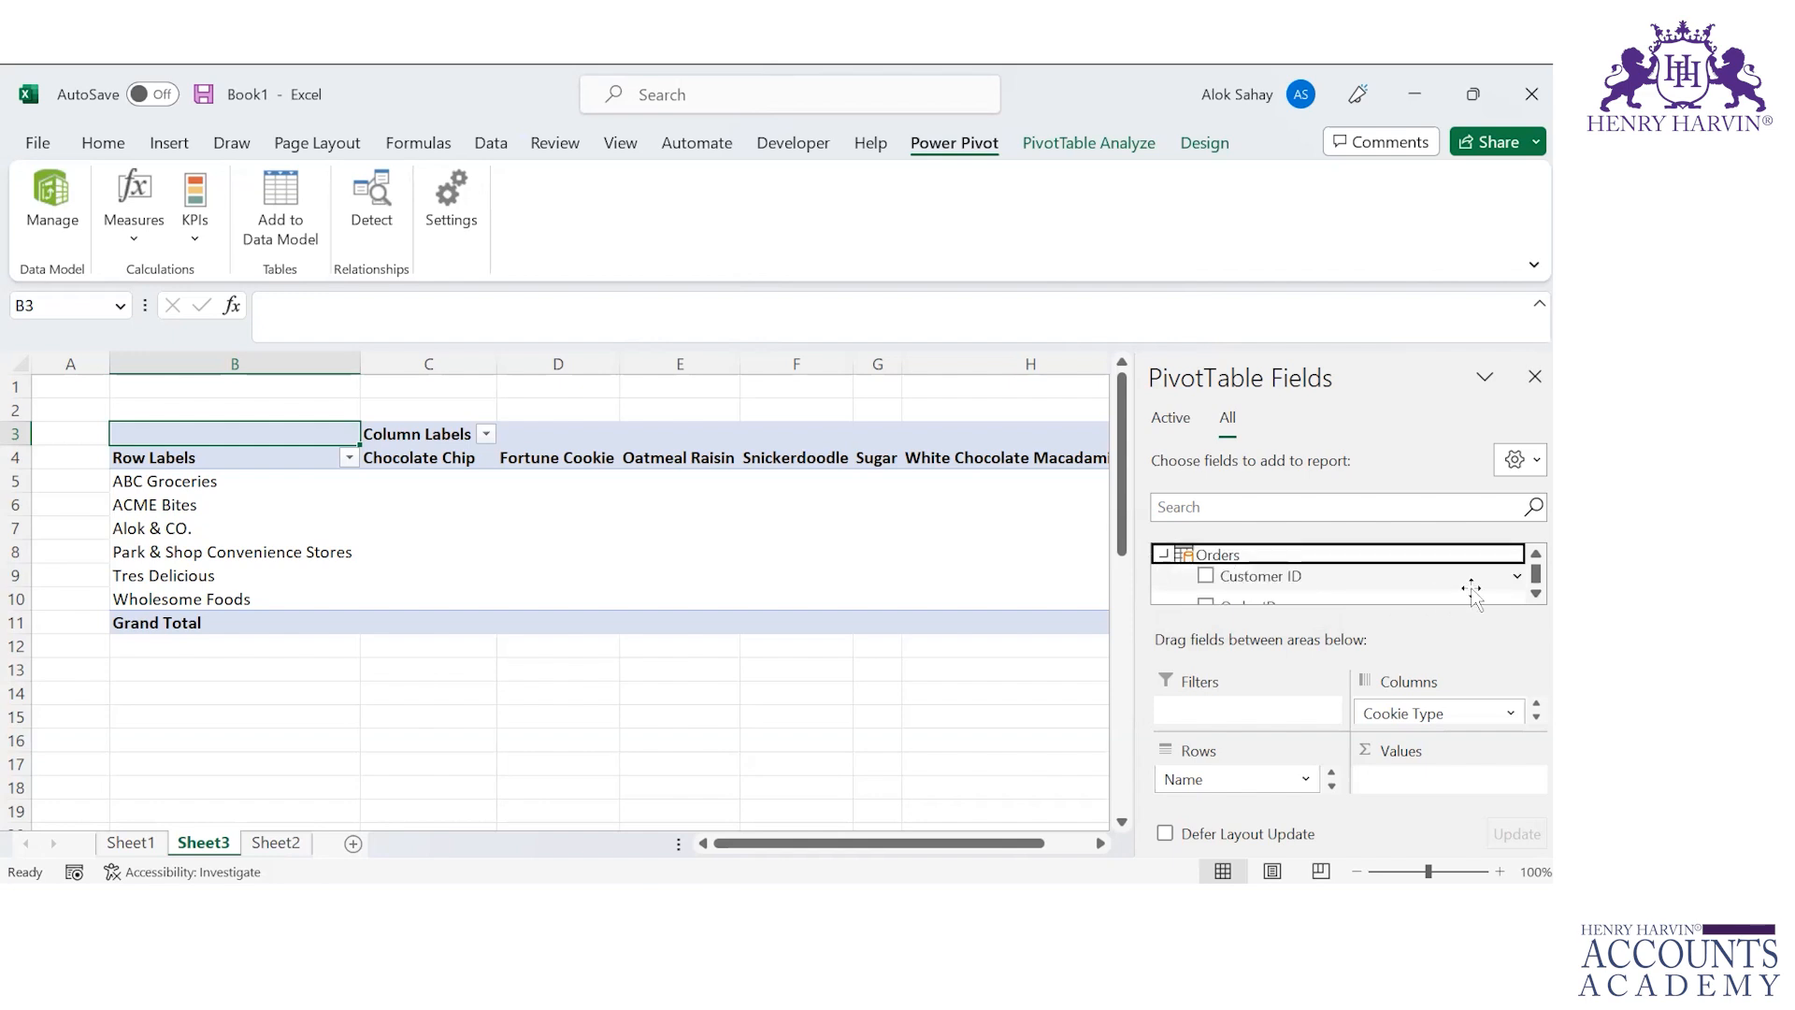
scroll(1526, 596, down, 5)
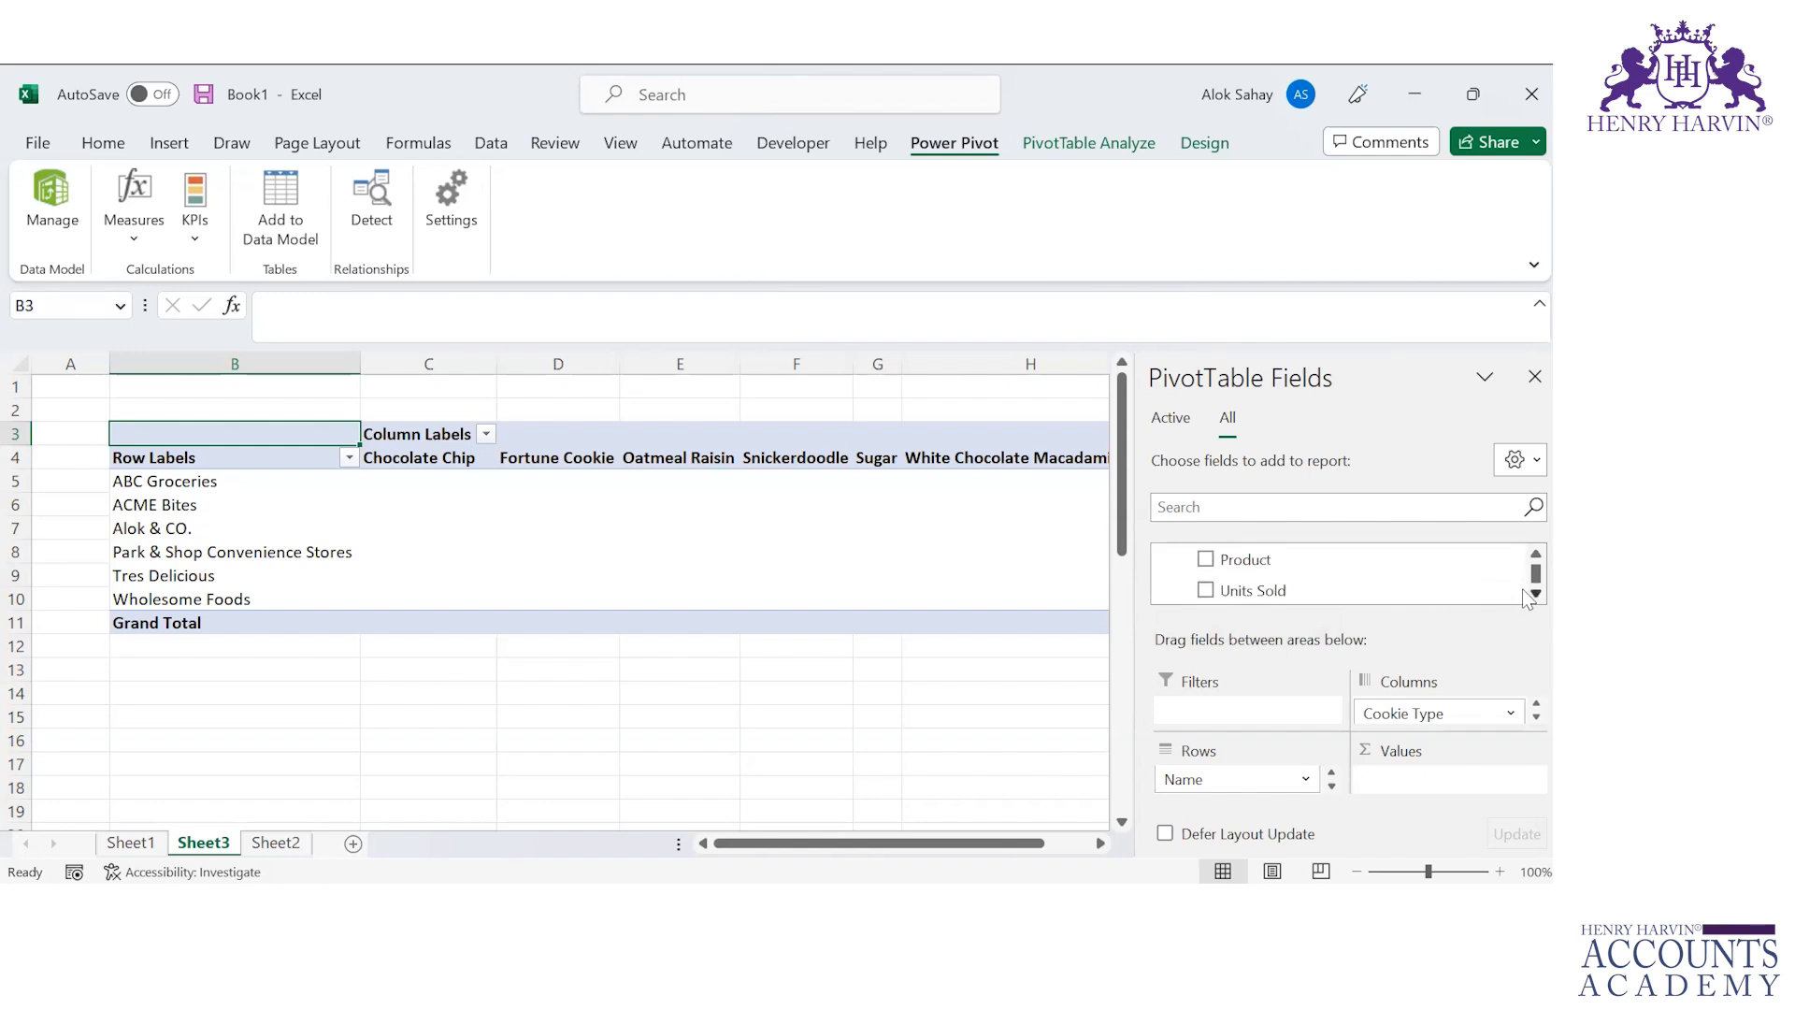
scroll(1526, 596, down, 2)
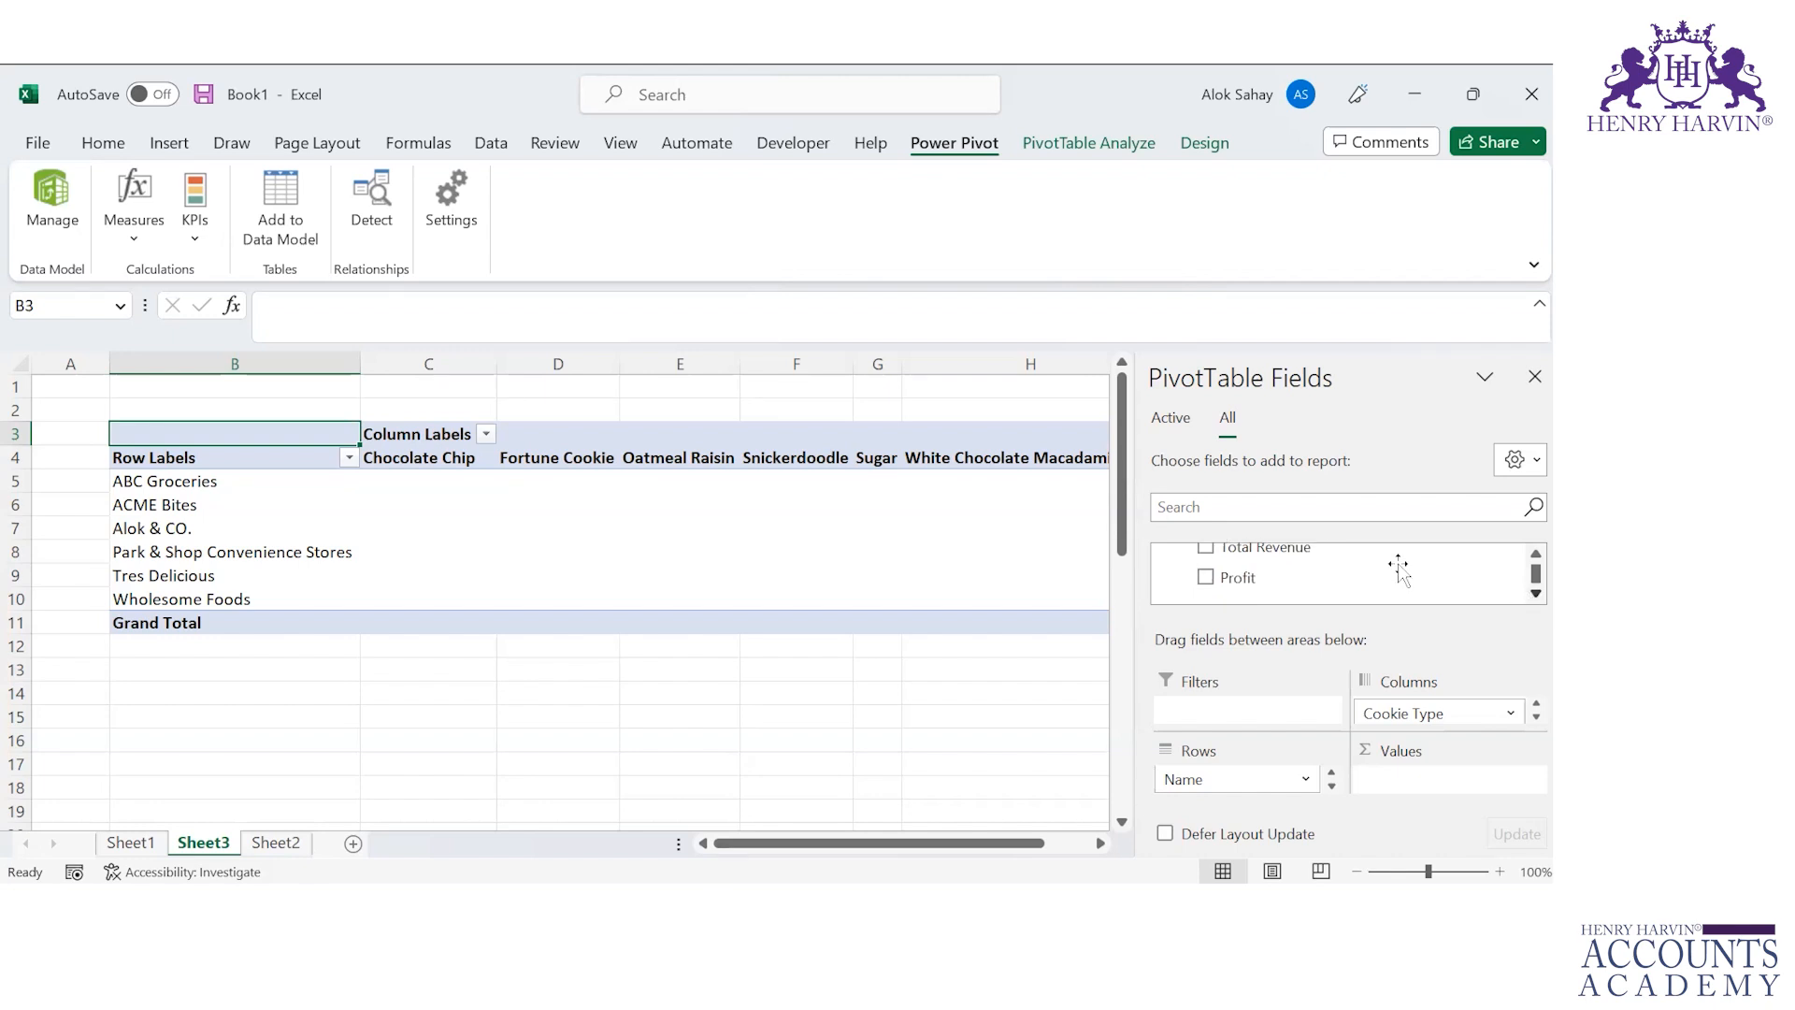
click(1207, 579)
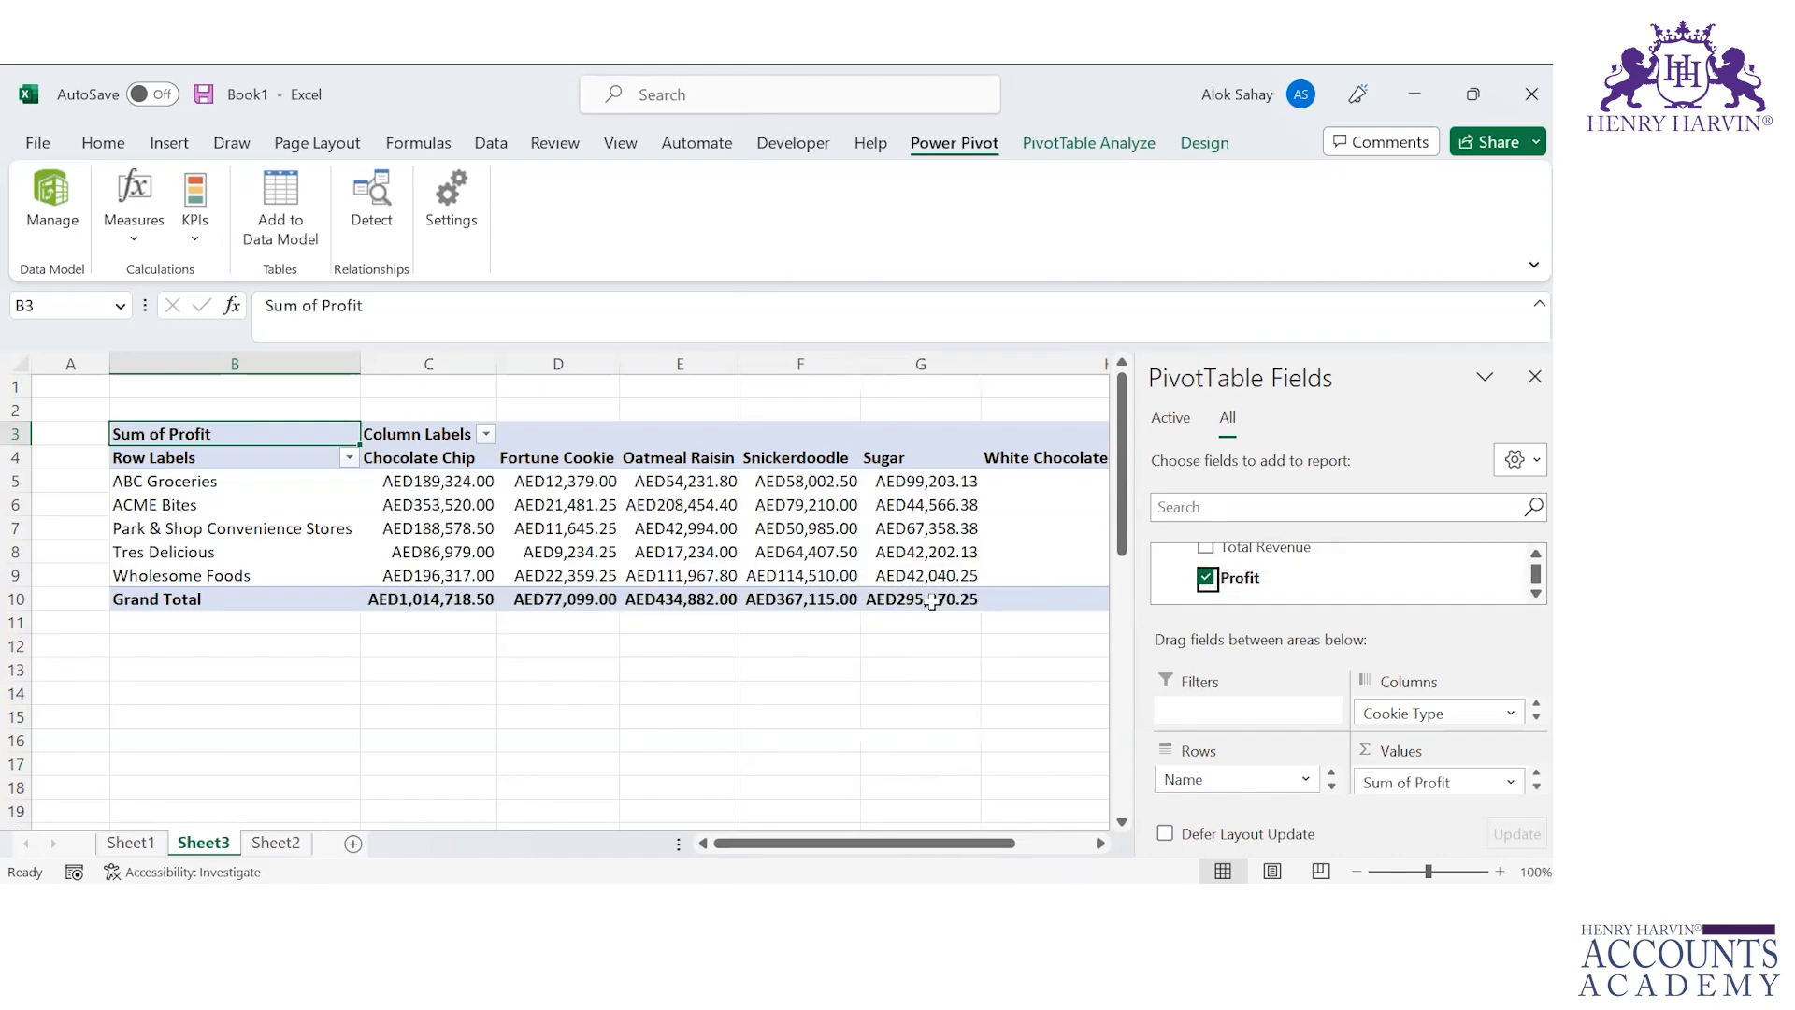
Step: Deselect the PivotTable and switch to the PowerPoint course presentation
click(822, 431)
click(769, 668)
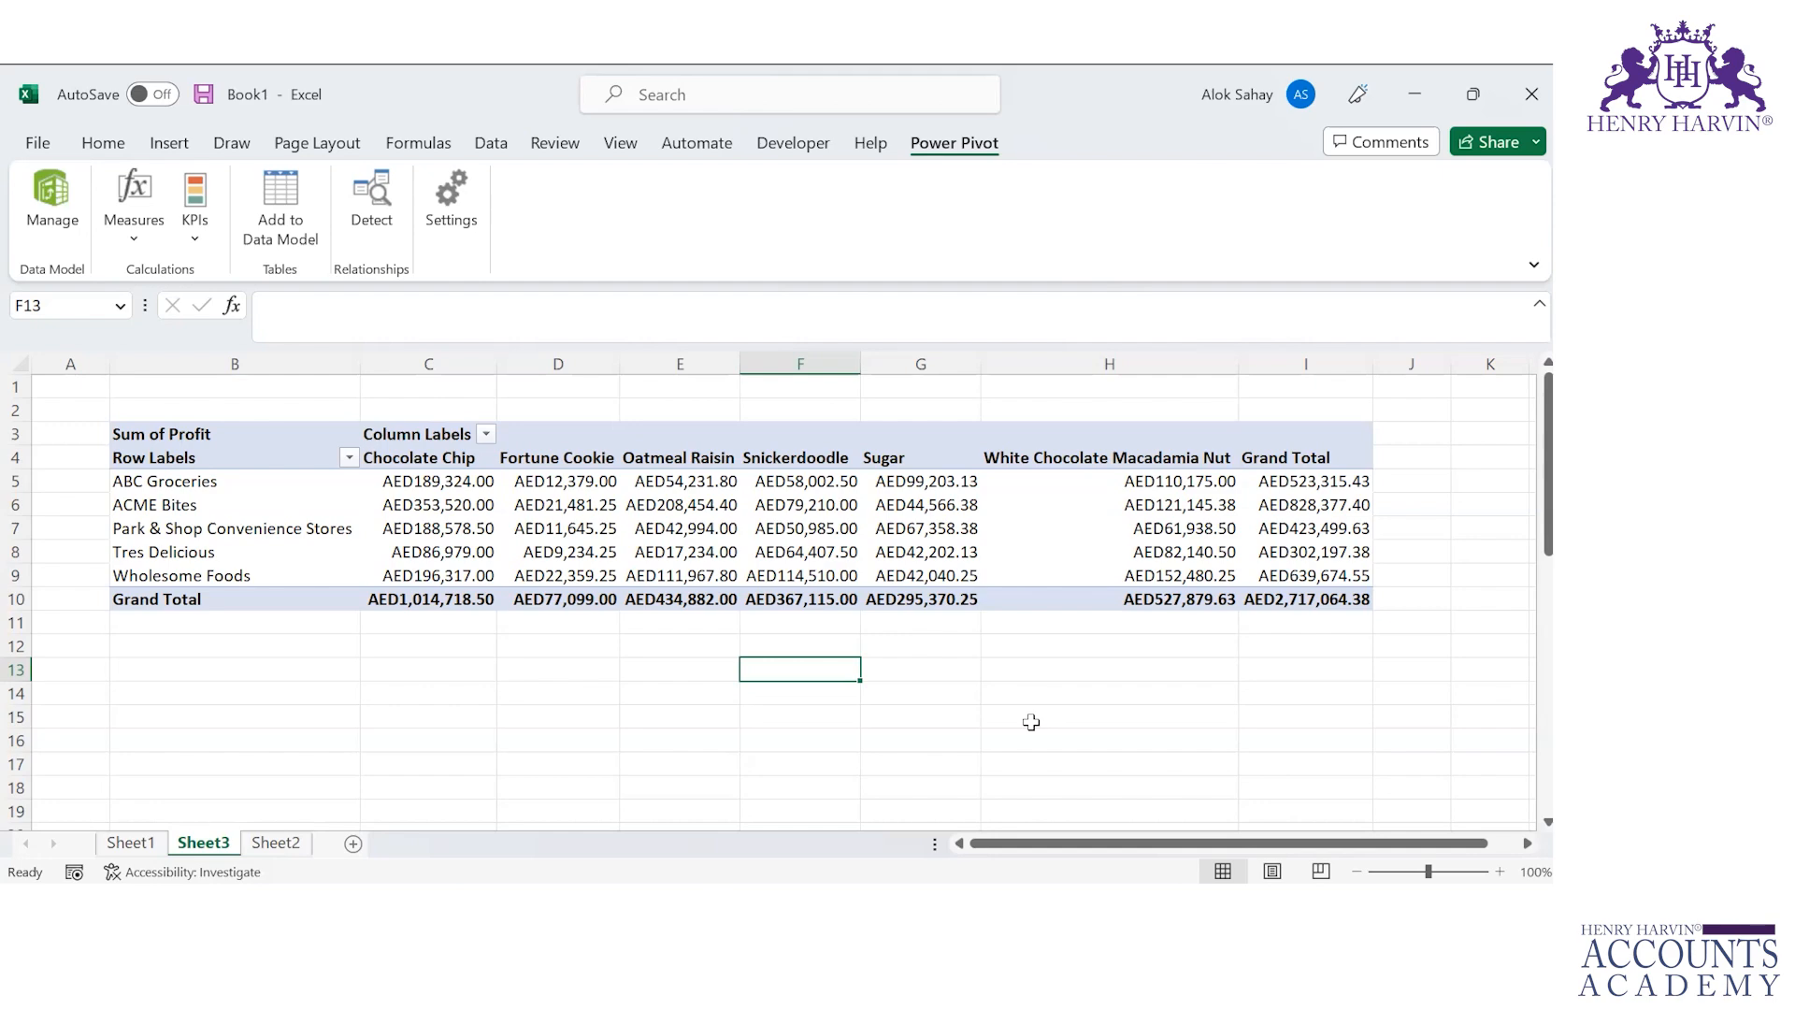
click(435, 142)
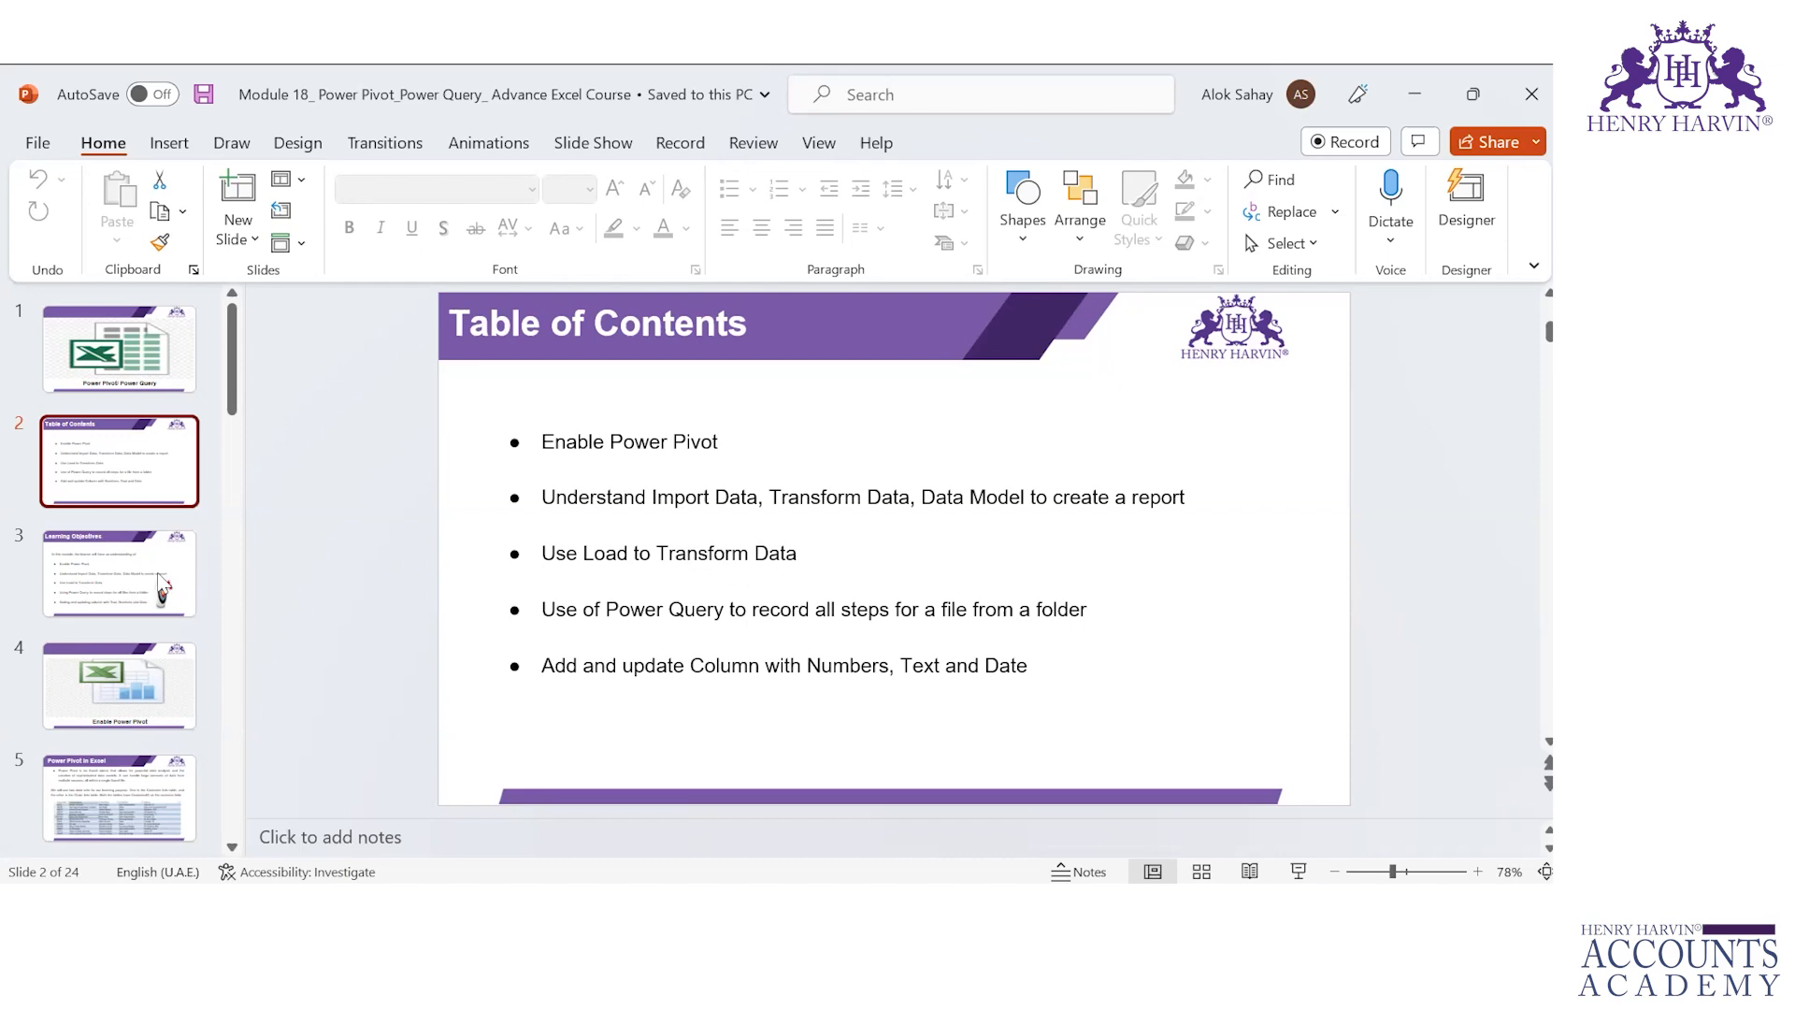
Step: Browse the presentation slides starting from Learning Objectives
click(133, 565)
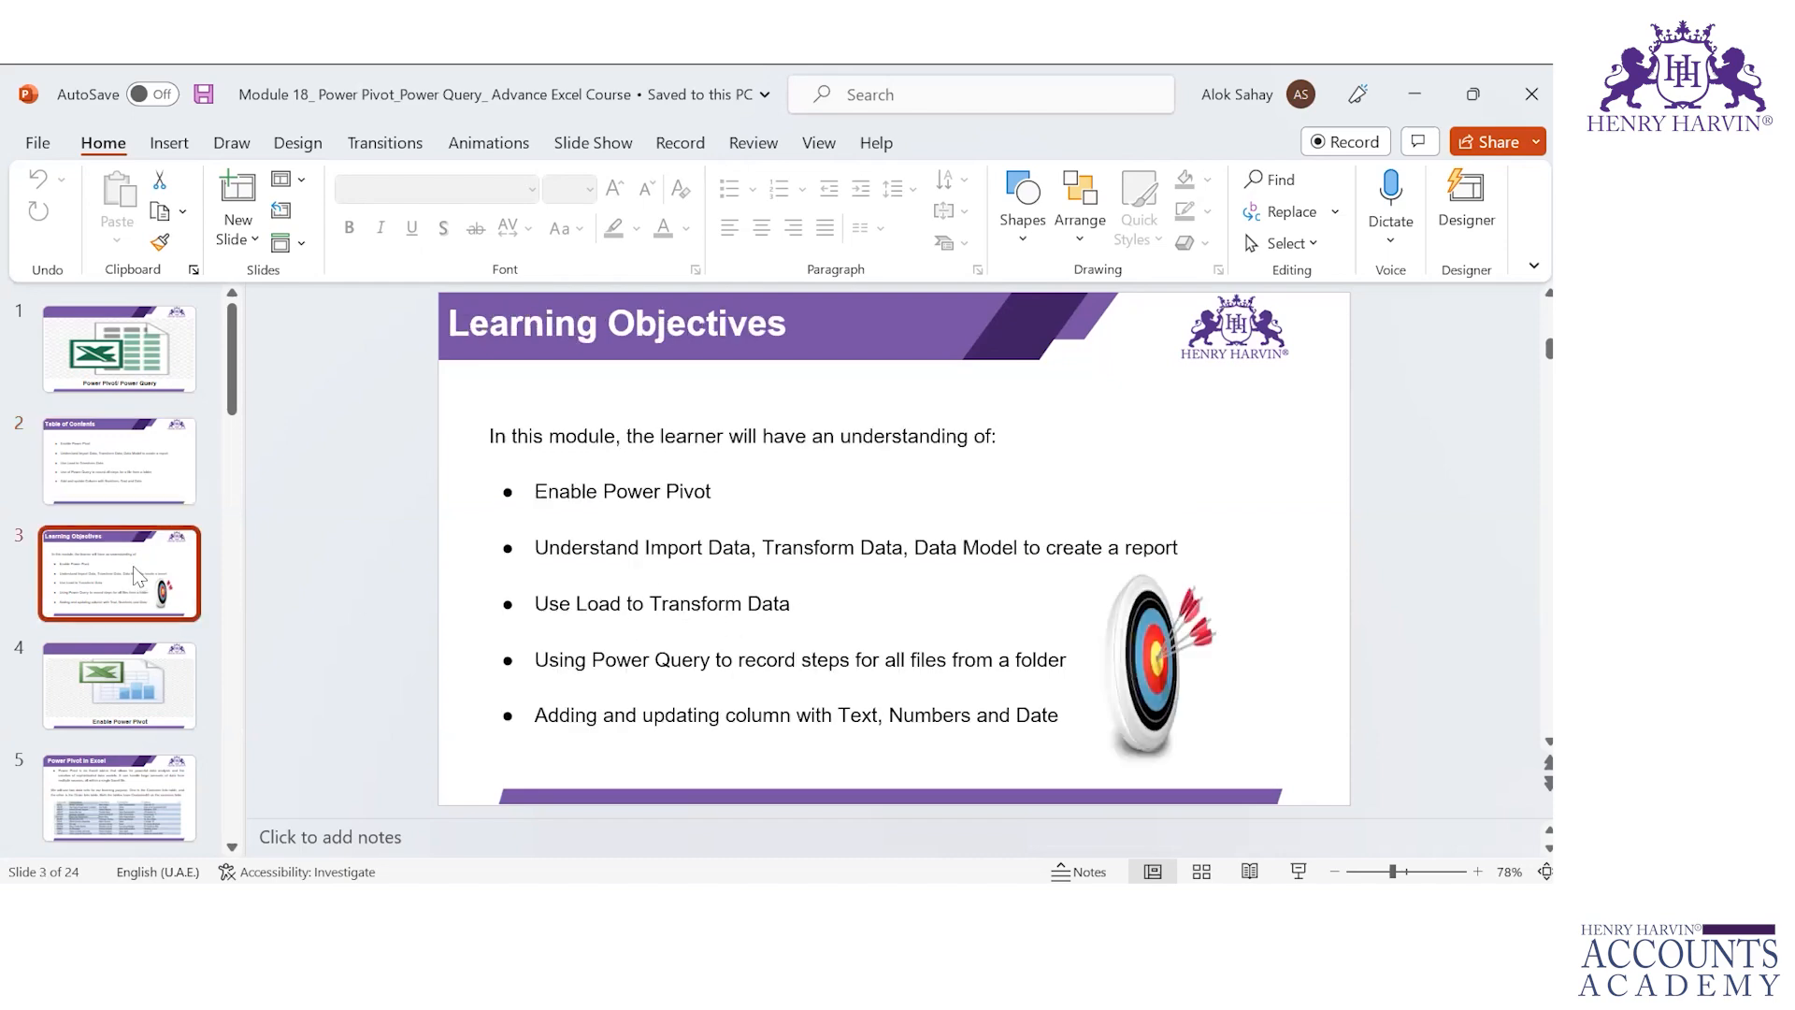
key(Down)
key(Down)
key(Down)
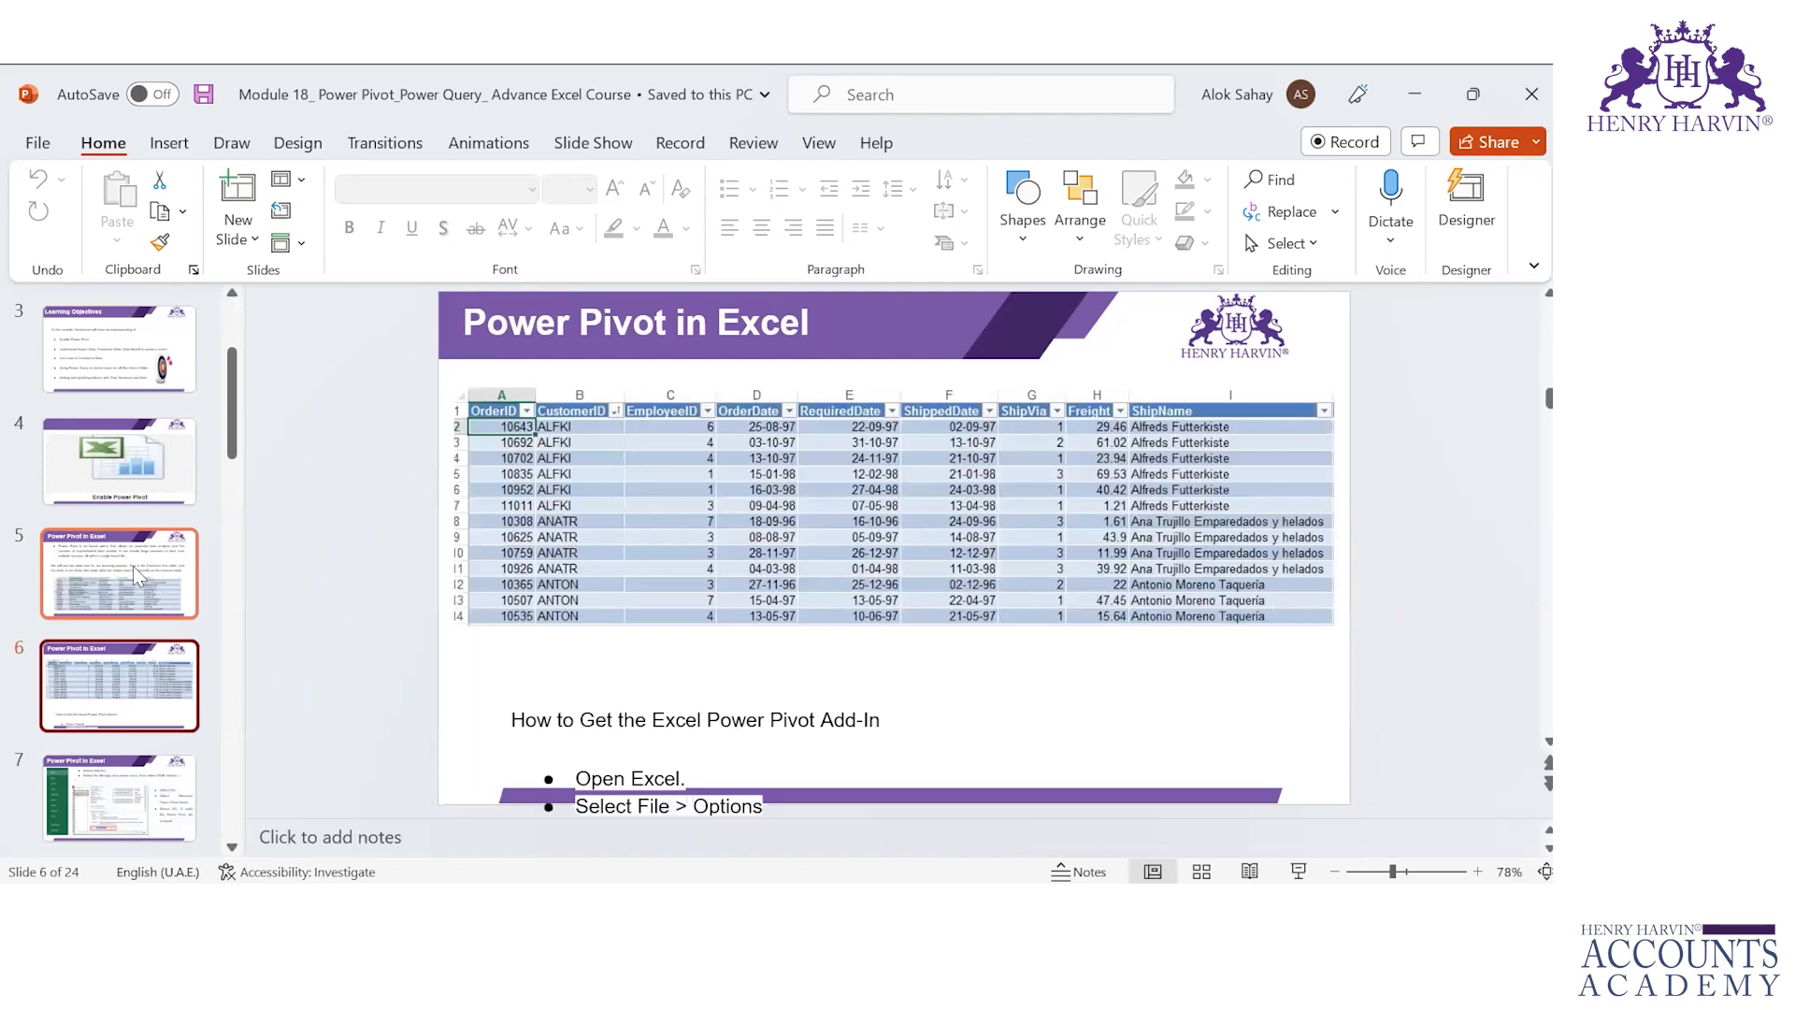
key(Down)
key(Down)
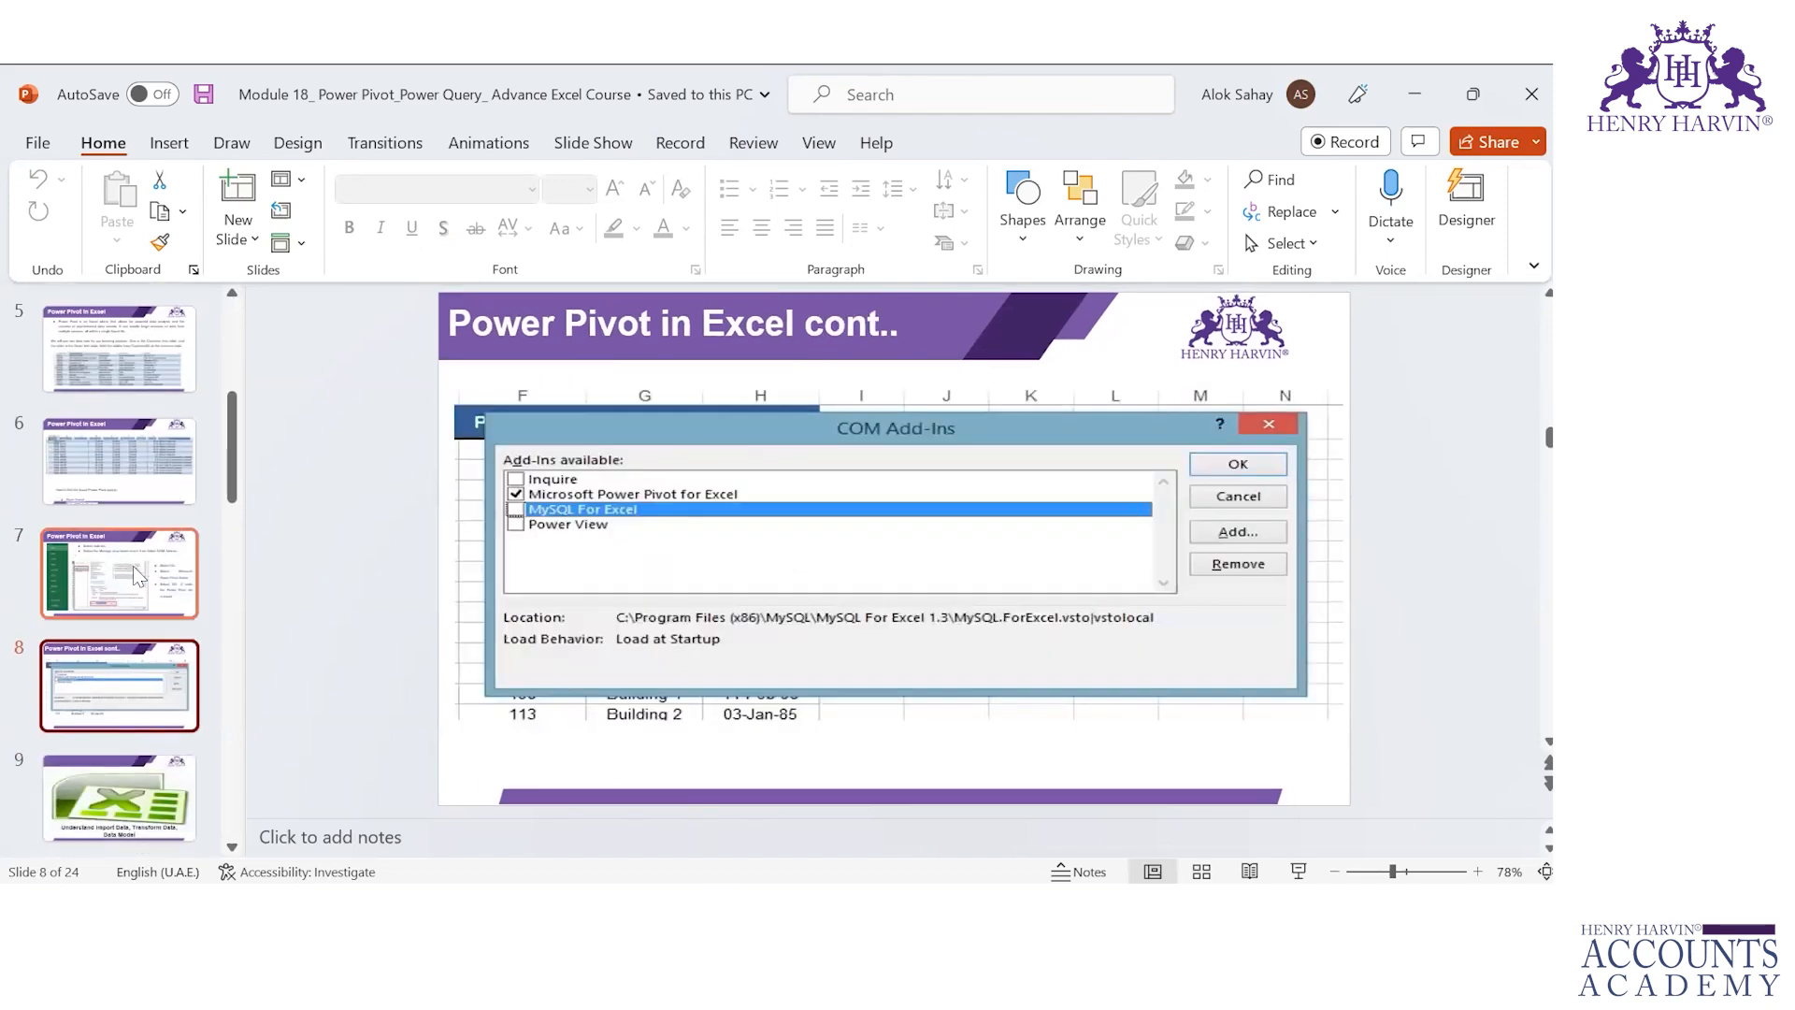
key(Up)
key(Up)
key(Down)
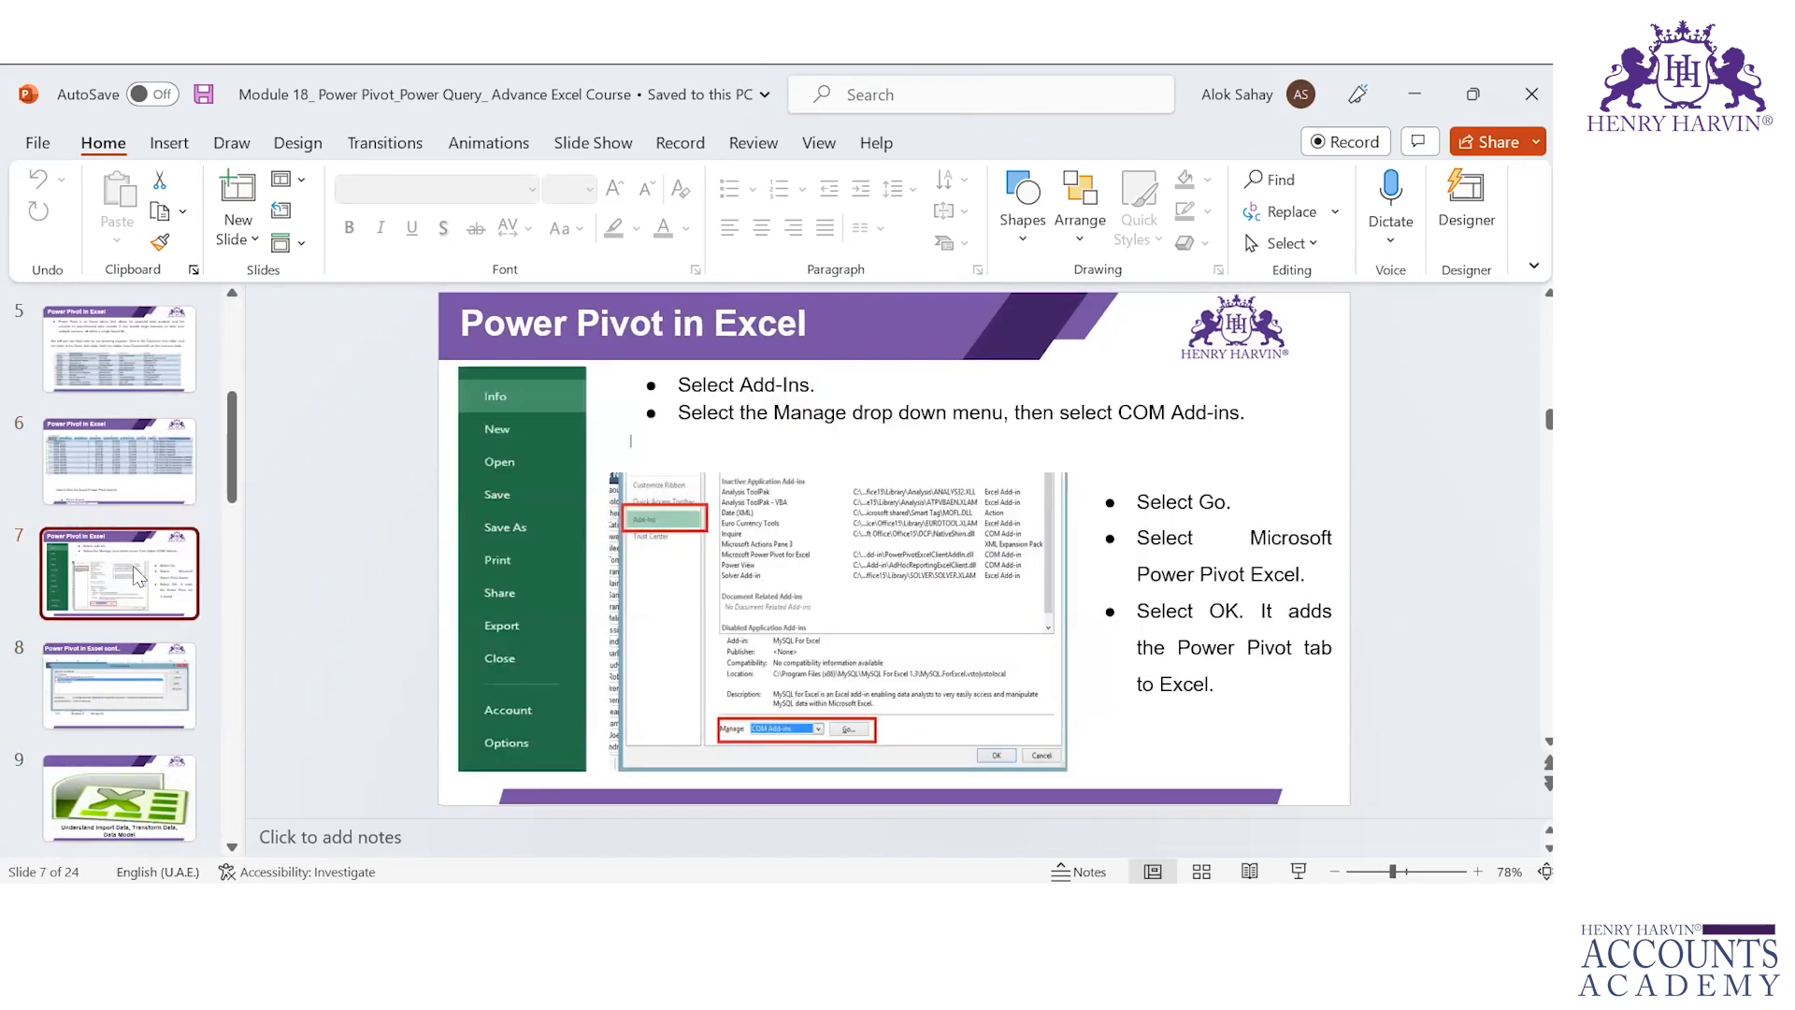